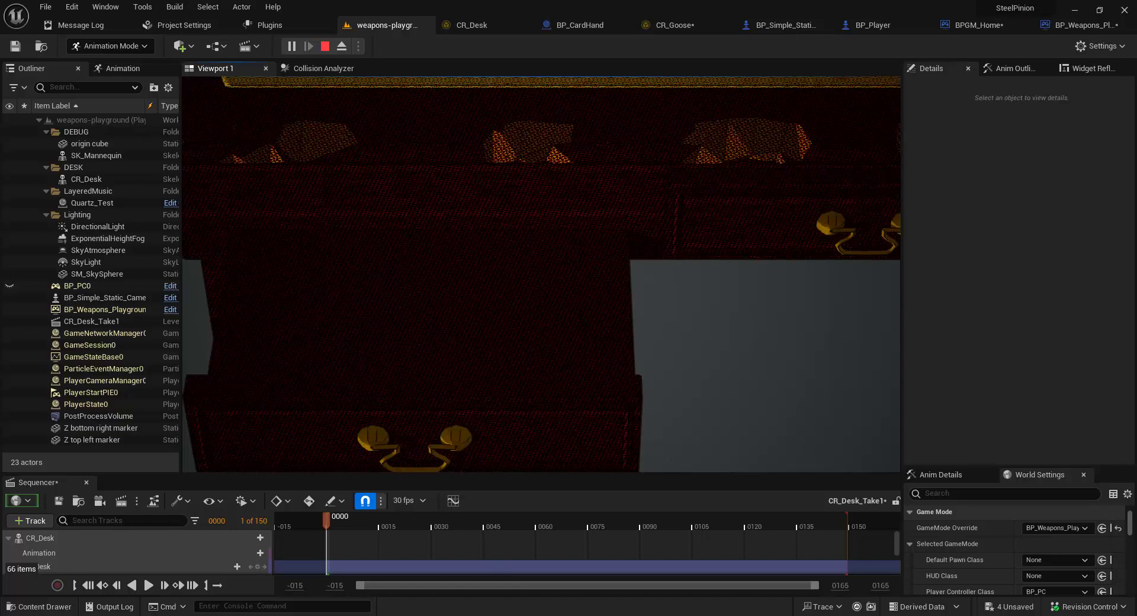
Step: Review the ship customization sketches, close the arena sketch Steel Pinion-56.jpg, and switch back to the Unreal Editor
key("alt+Tab")
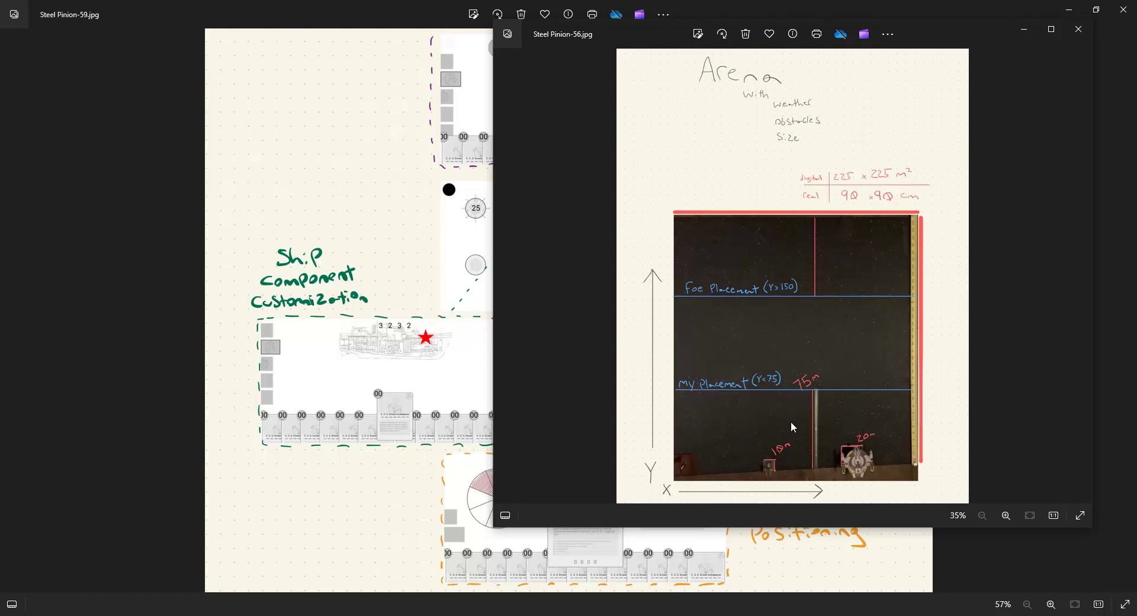
left_click(1078, 29)
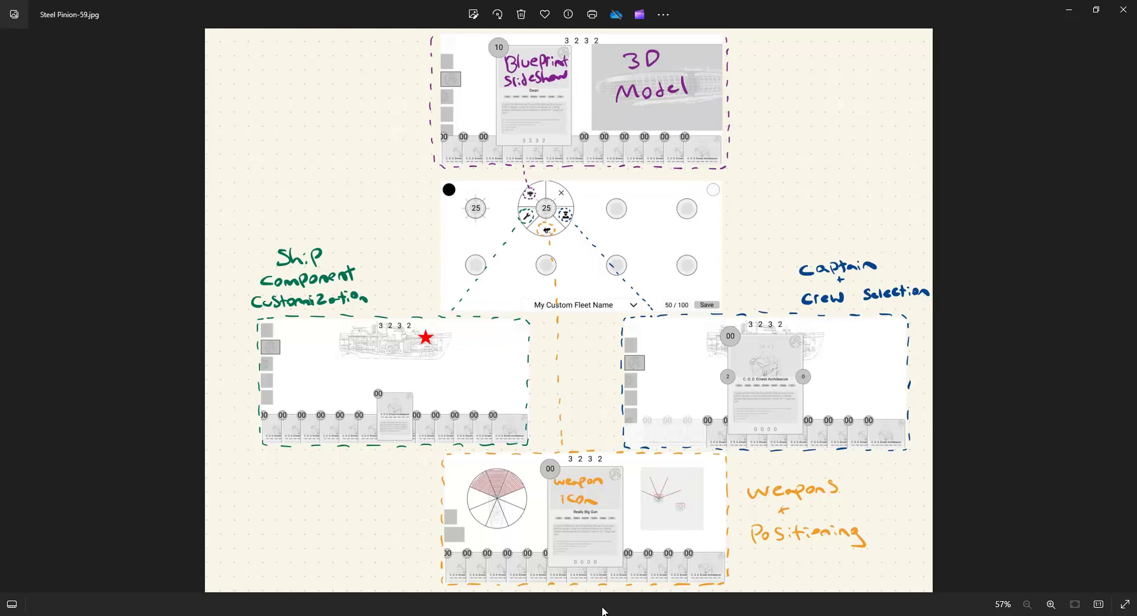
mouse_move(822, 9)
left_mouse_down()
mouse_move(487, 93)
mouse_move(0, 160)
left_mouse_up()
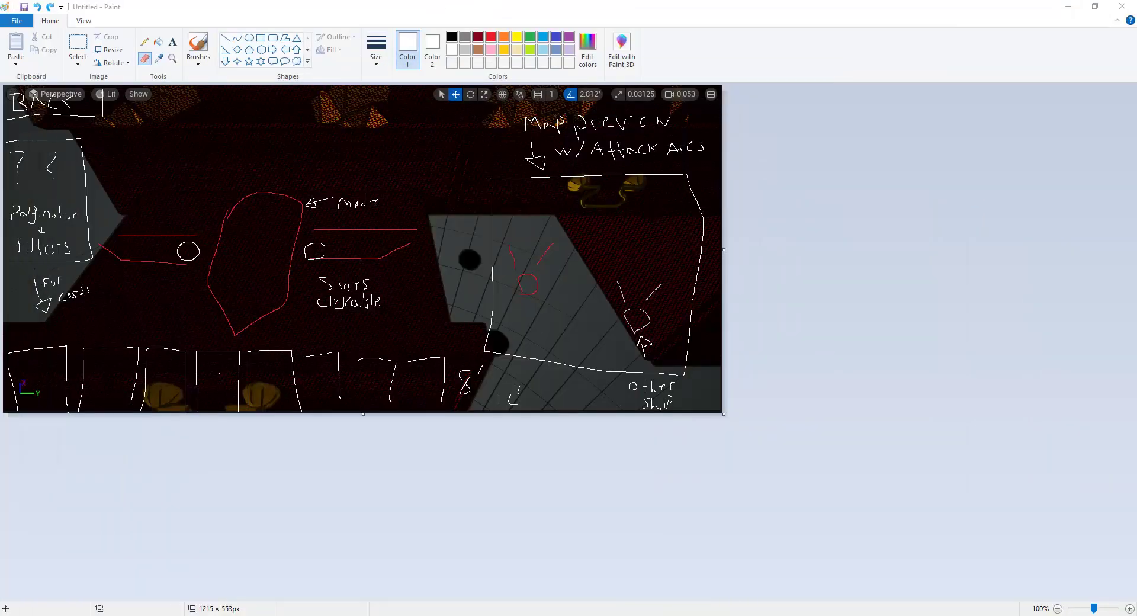
key("alt+Tab")
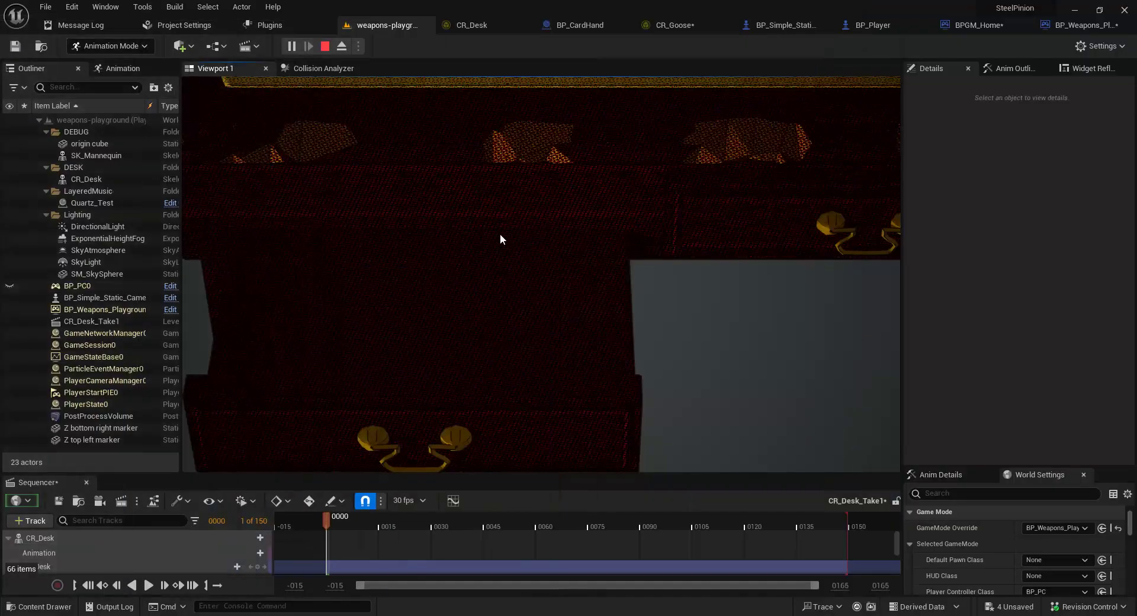
Step: Restart the play session of the weapons-playground level to check its camera view, and end the session
left_click(325, 47)
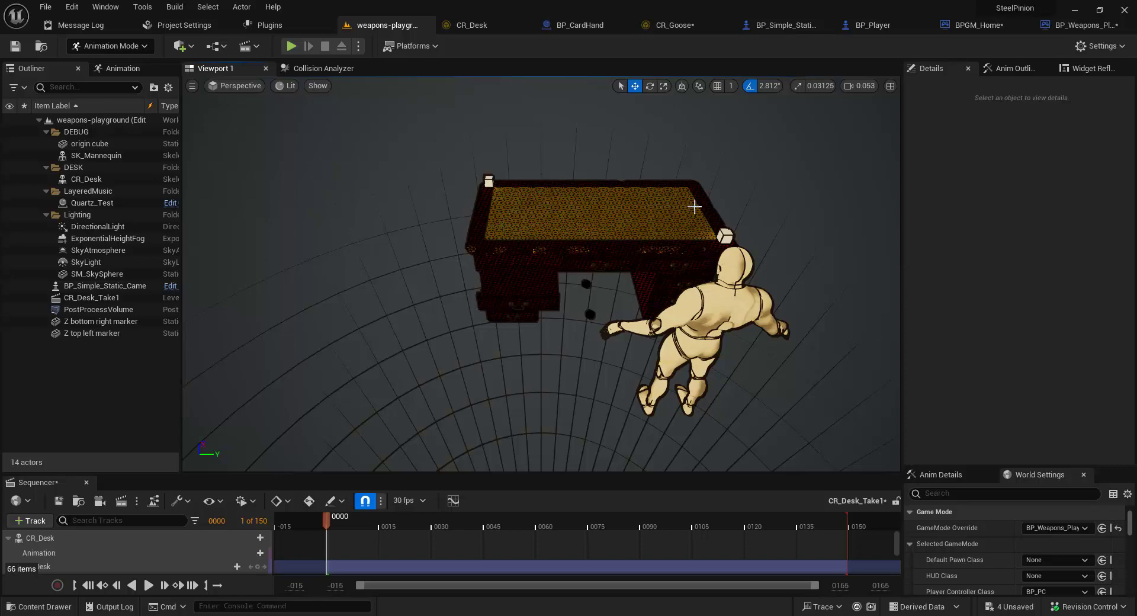
left_click(291, 46)
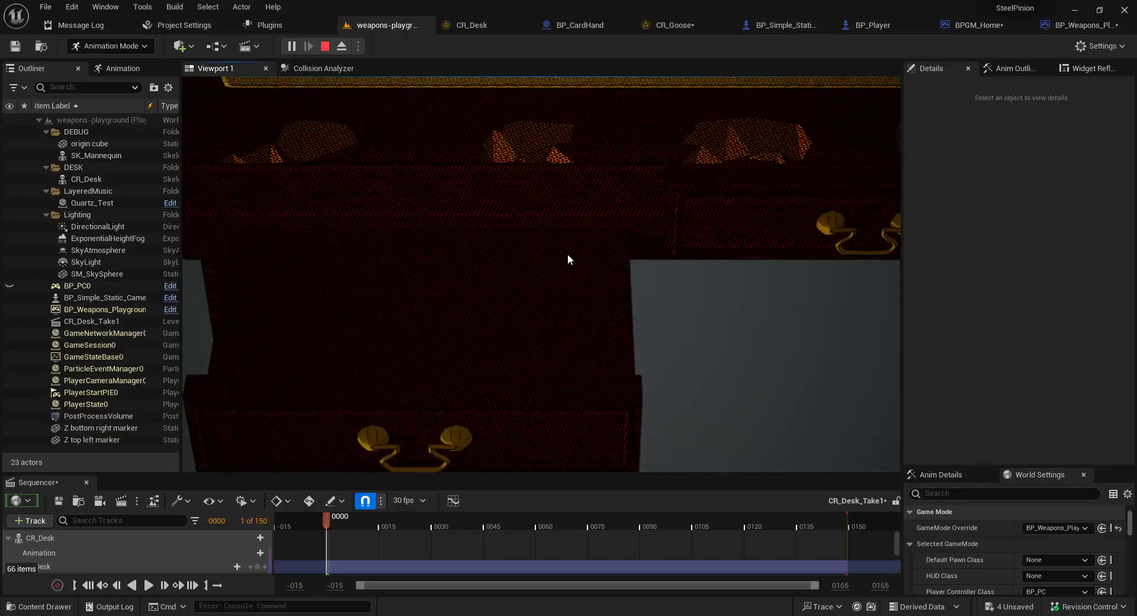
key("Escape")
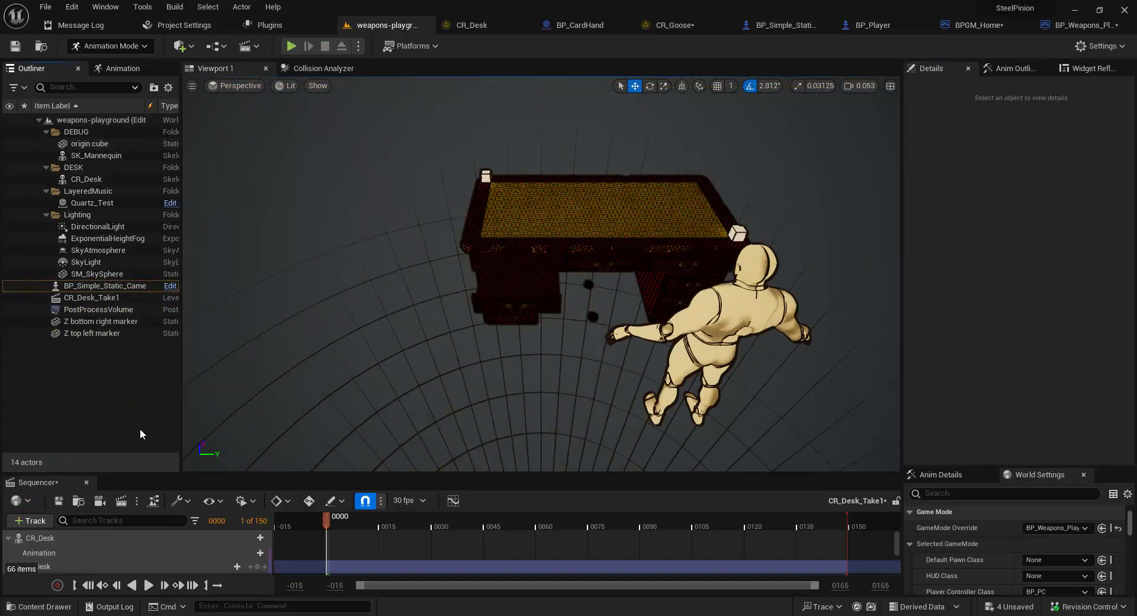
Step: Look through the levels and the game mode blueprint in the Developer/Maps content folder to review their names
key("ctrl+space")
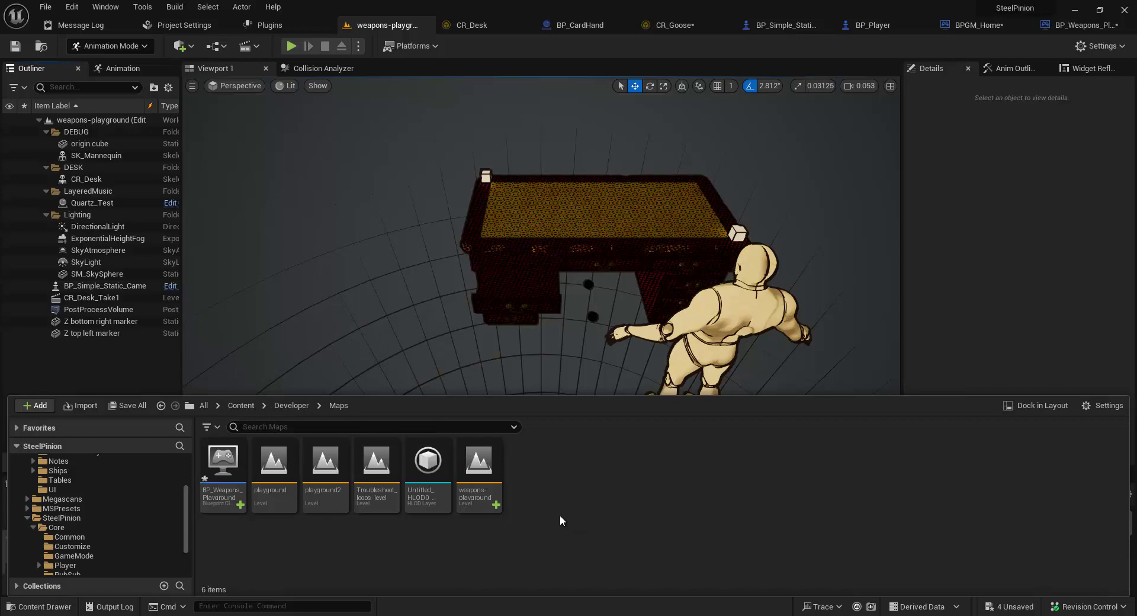
left_click(482, 497)
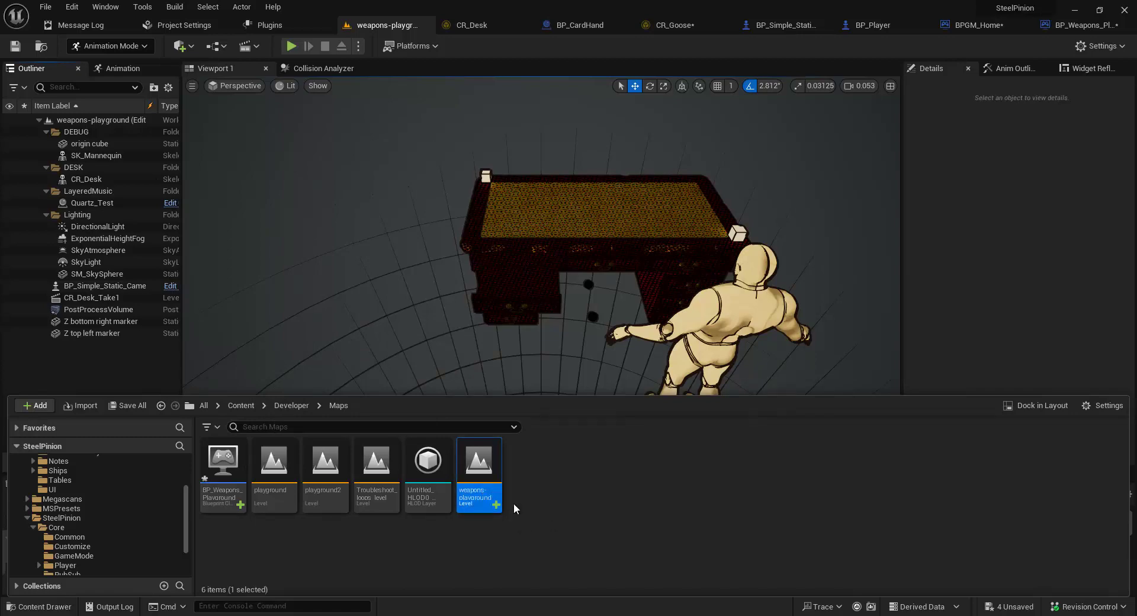
left_click(217, 502)
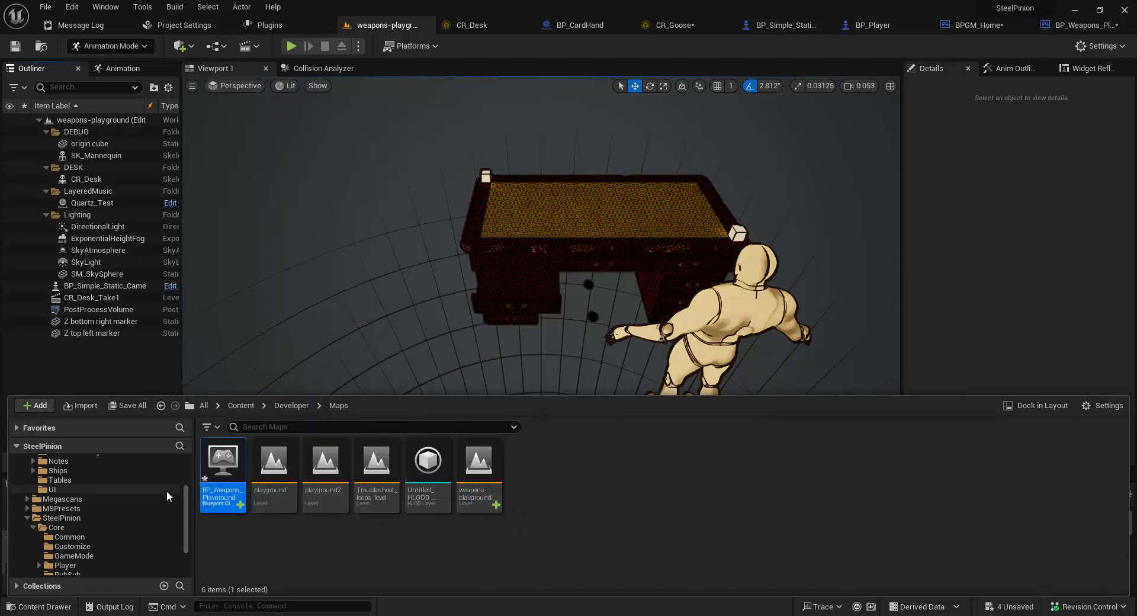
left_click(604, 502)
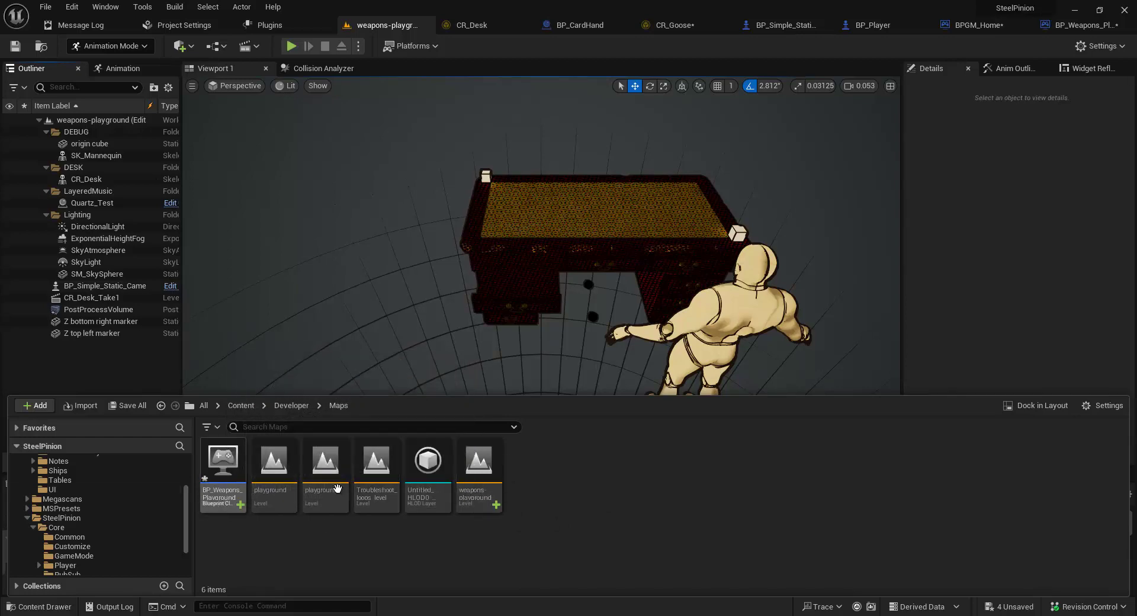
mouse_move(491, 492)
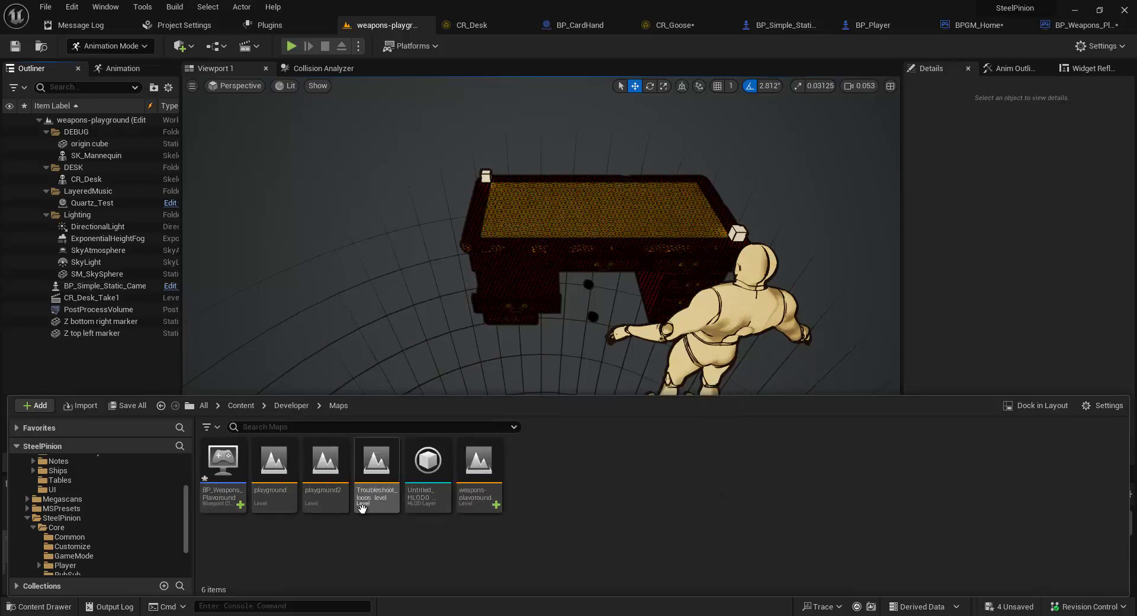
left_click(331, 504)
scroll(89, 521, "down", 3)
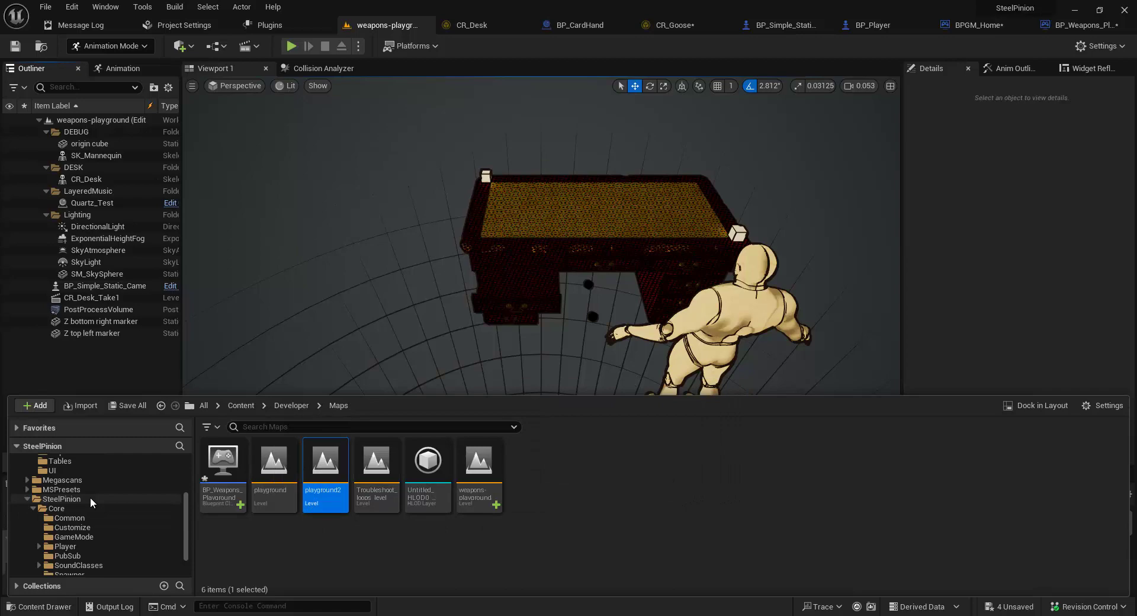
left_click(274, 492)
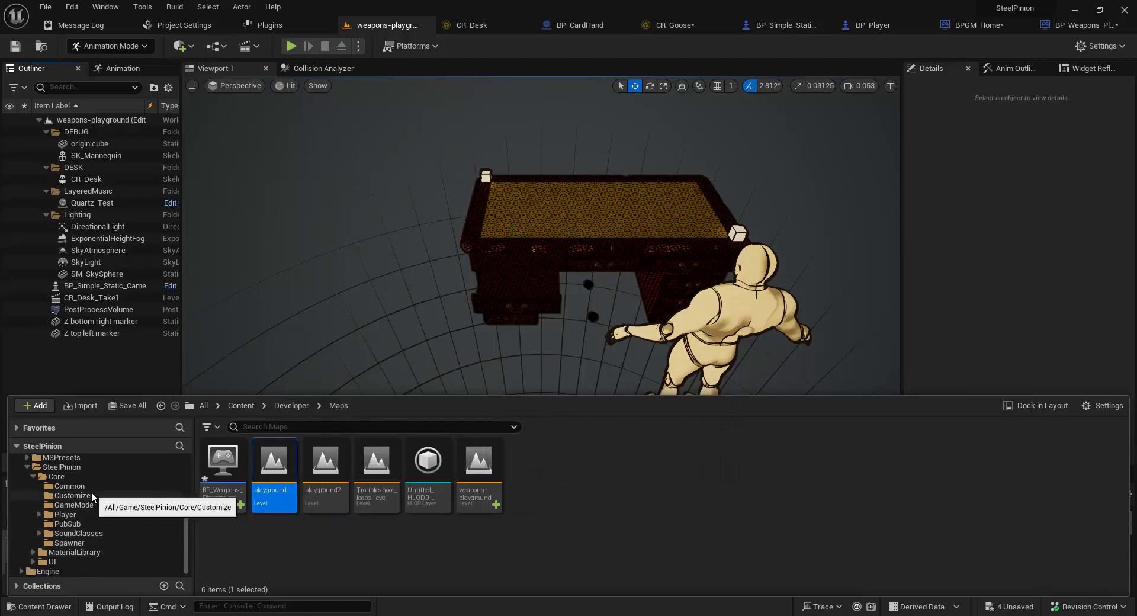
mouse_move(268, 495)
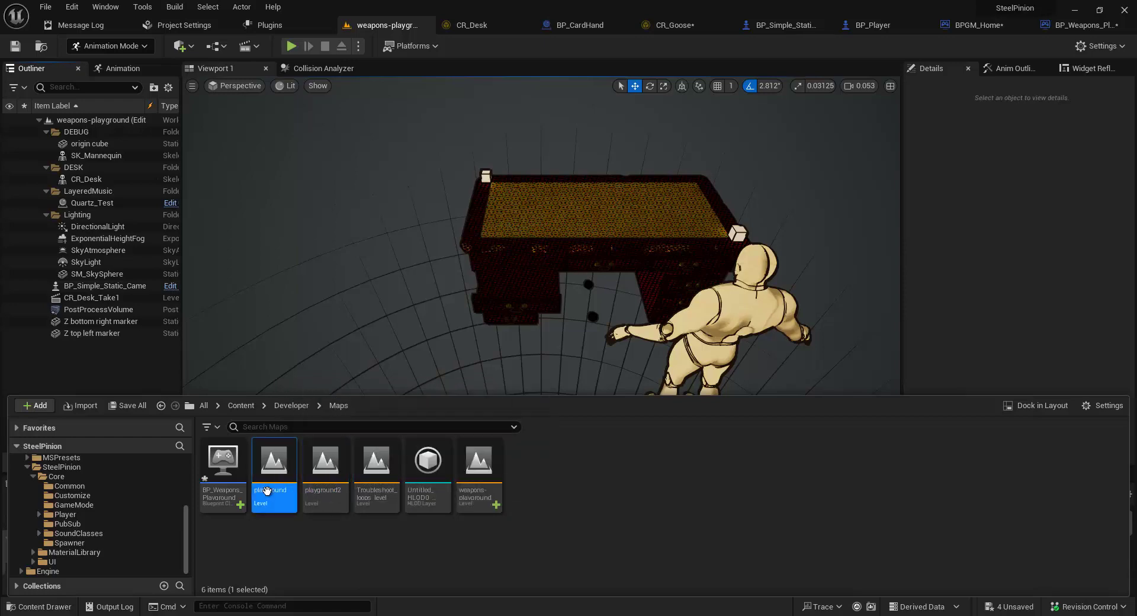
left_click(326, 492)
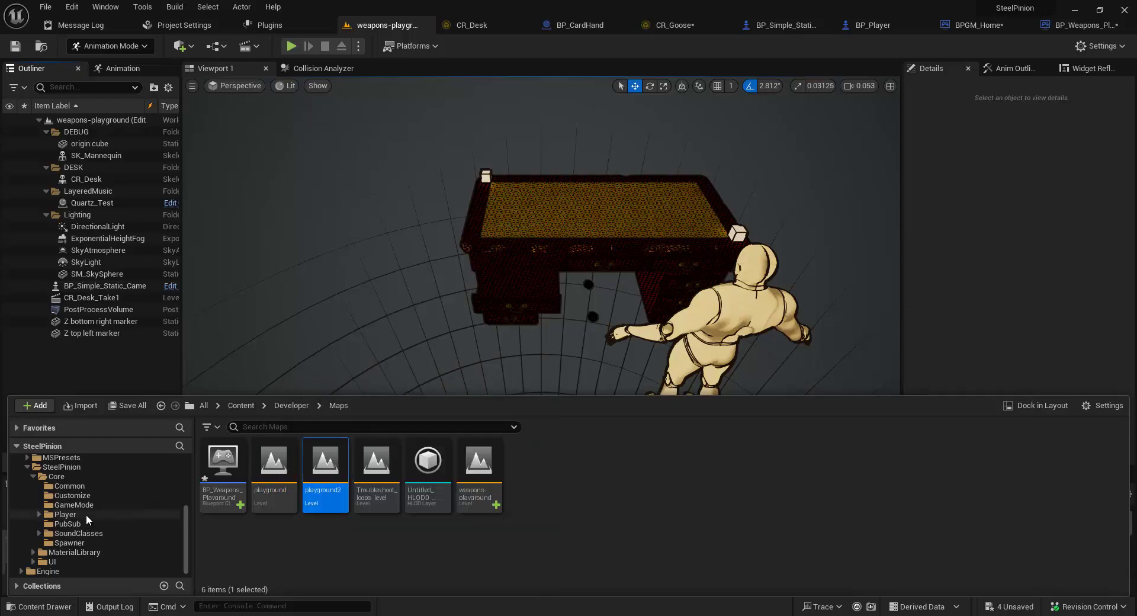
Step: Check the BPGM_Home blueprint's name in SteelPinion/Core/GameMode and the GameMode Override of the weapons-playground level
scroll(65, 520, "up", 2)
left_click(64, 515)
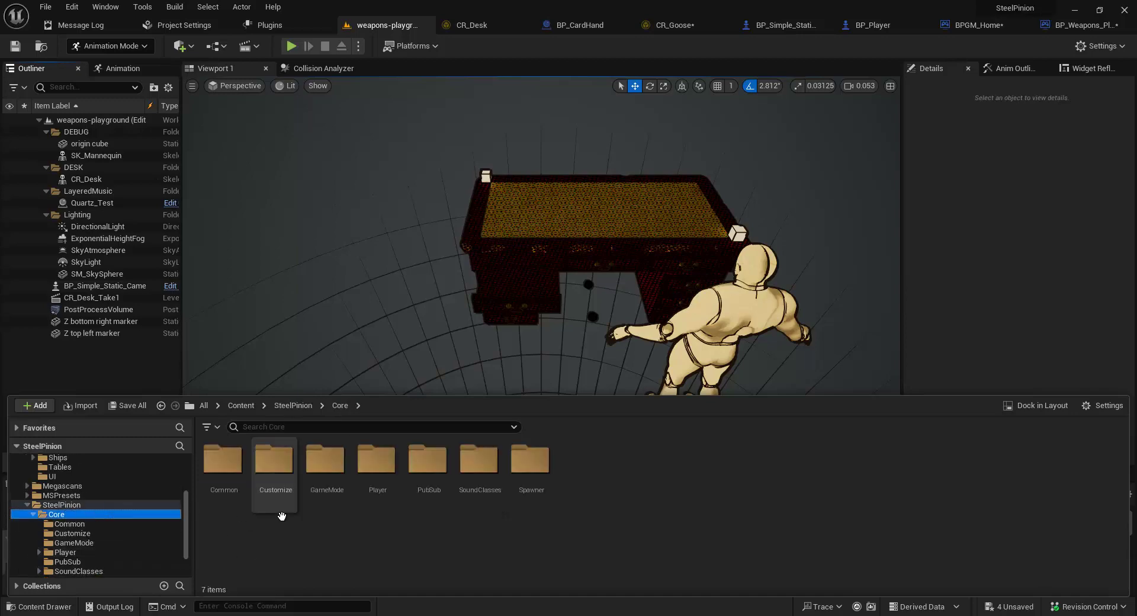
double_click(325, 474)
left_click(319, 501)
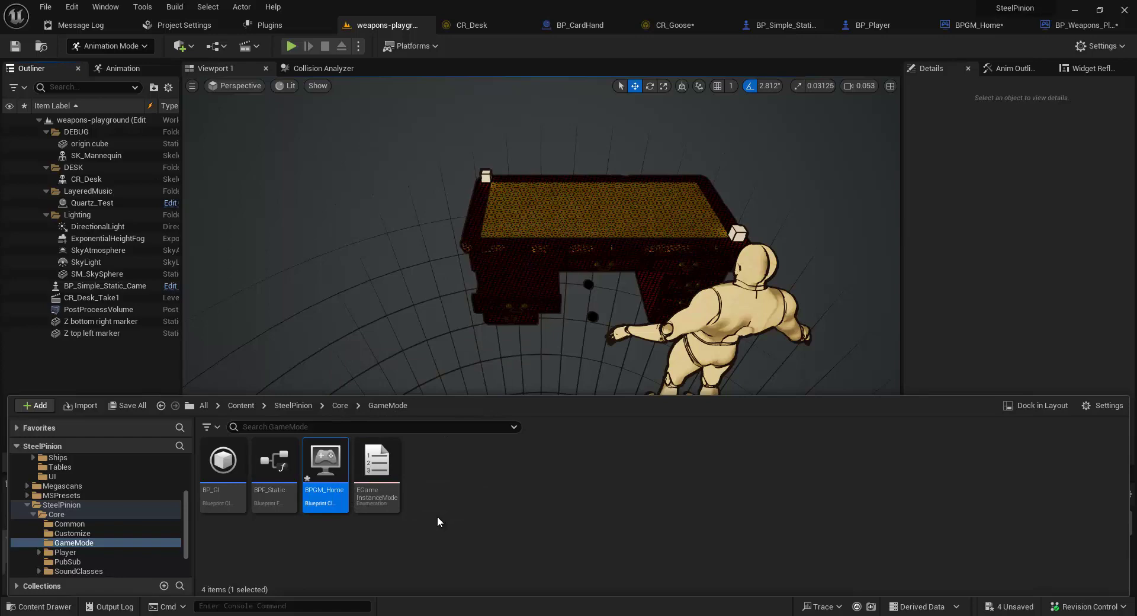
mouse_move(324, 499)
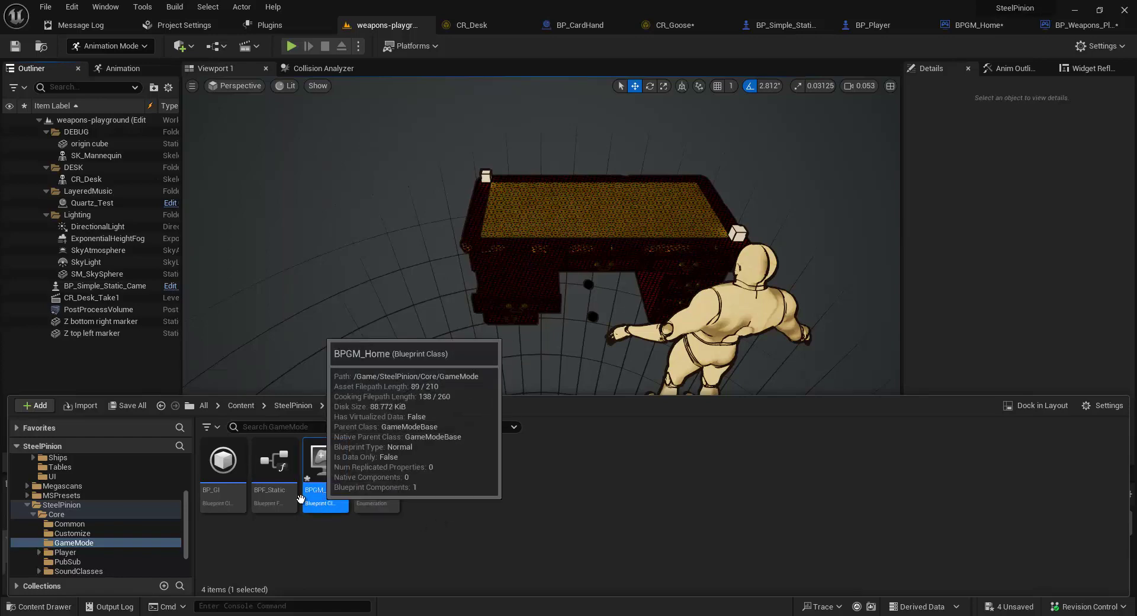
scroll(101, 521, "up", 5)
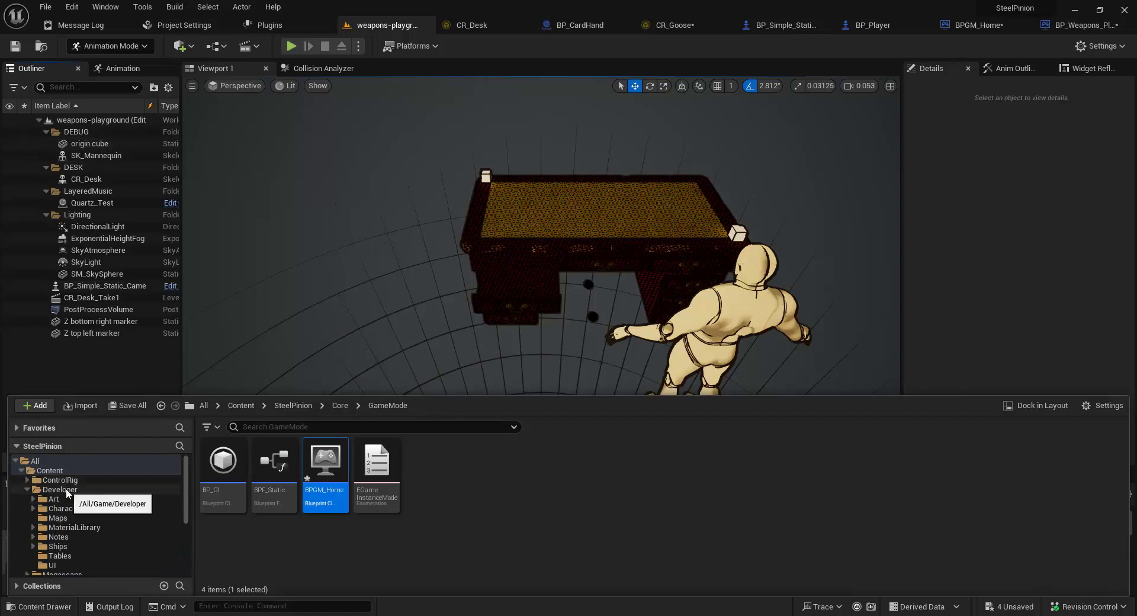
left_click(101, 120)
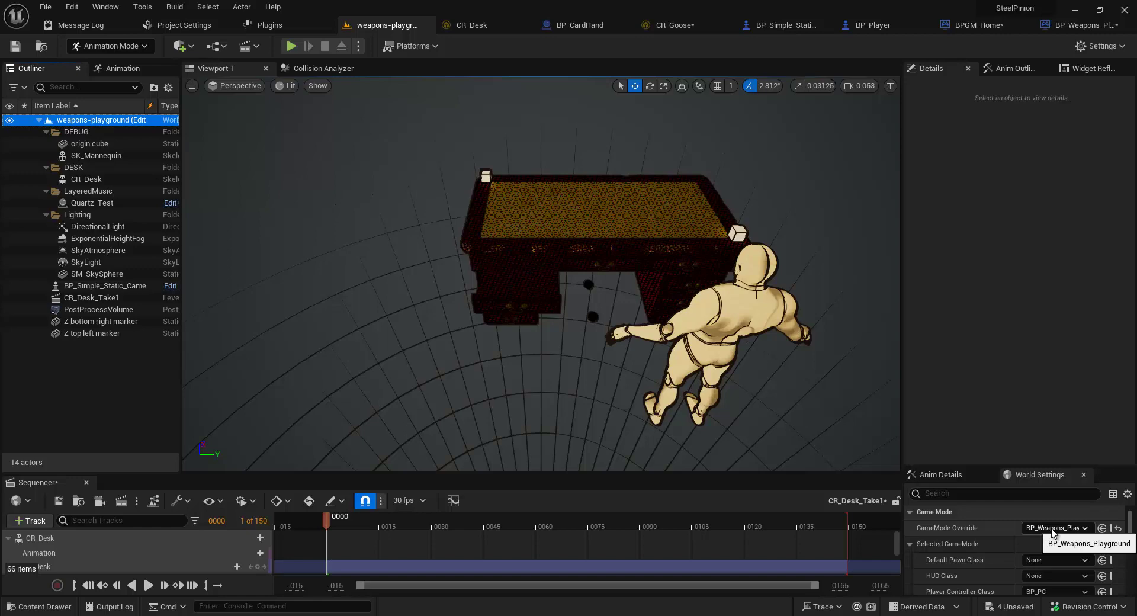
left_click(95, 407)
Step: Rename the BP_Weapons_Playground game mode blueprint in Developer/Maps as BPGM_Weapons_Playground
key("ctrl+space")
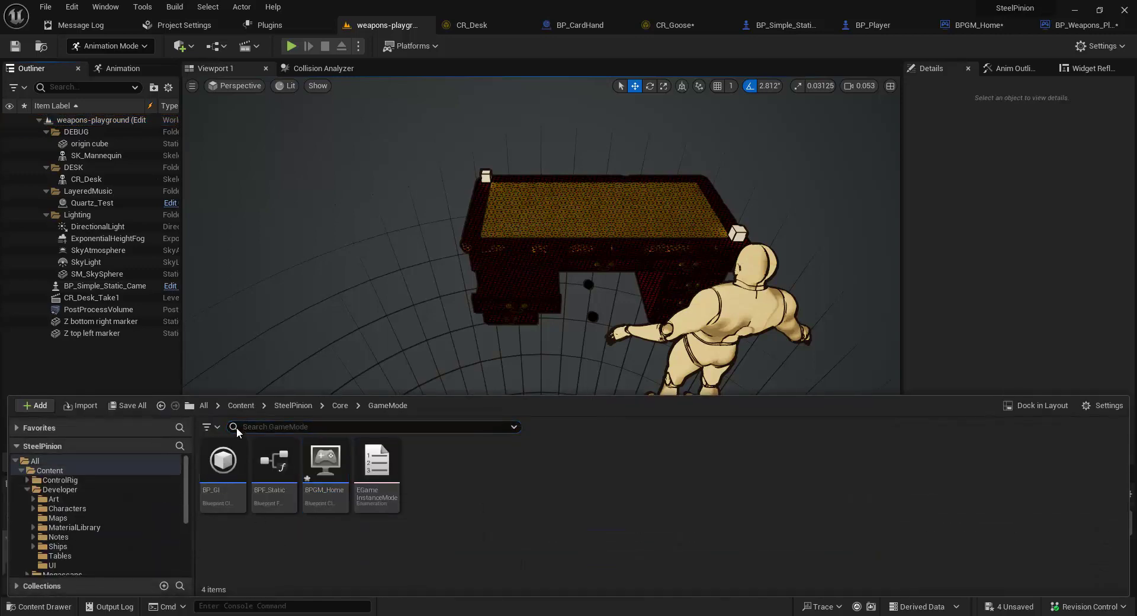
left_click(142, 489)
double_click(325, 468)
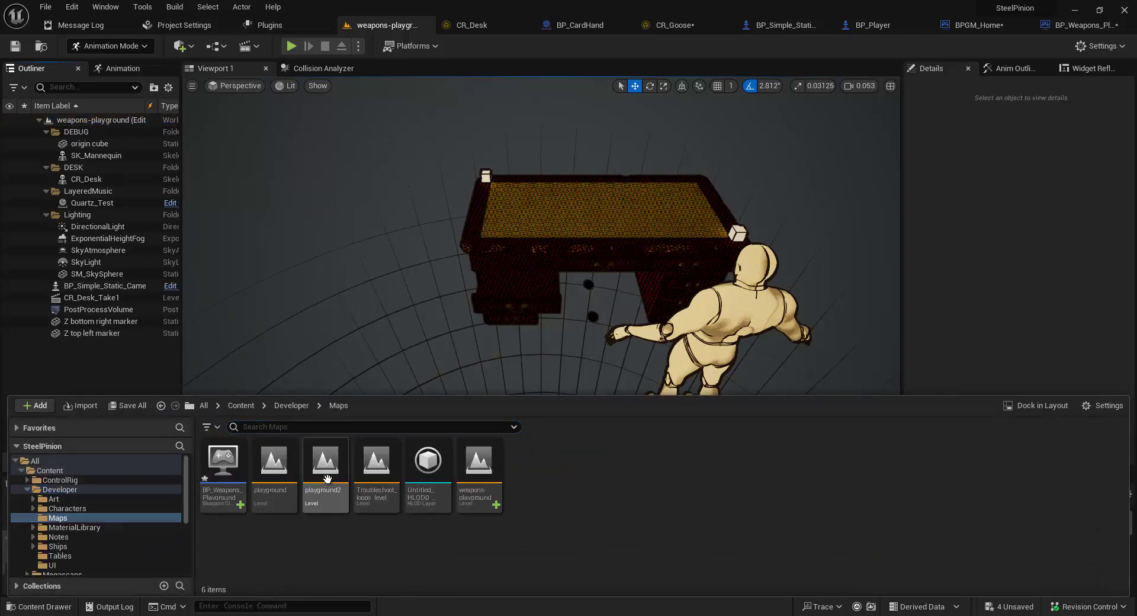
left_click(223, 465)
right_click(223, 470)
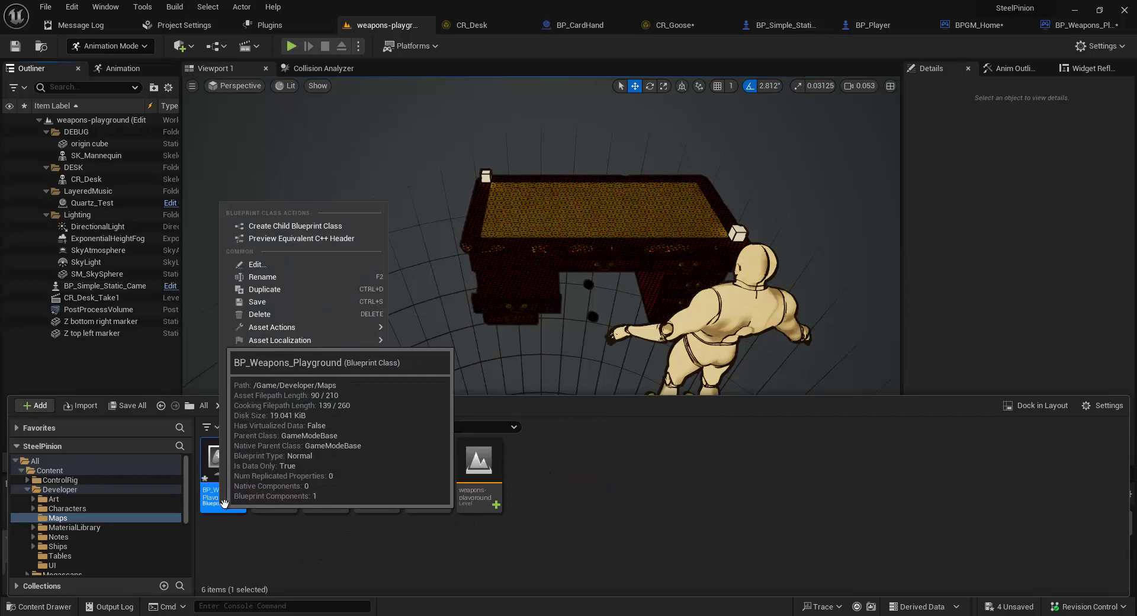
left_click(287, 278)
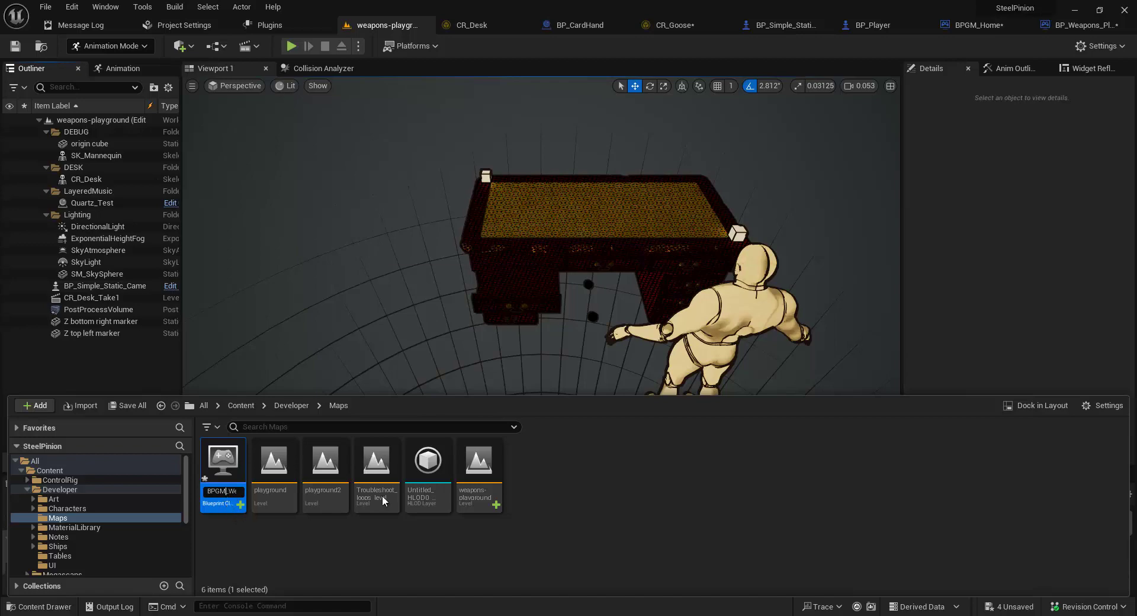
type("apons")
Step: Rename the weapons-playground level in Developer/Maps as MAP_Weapons_Playground, accepting the rename
left_click(478, 474)
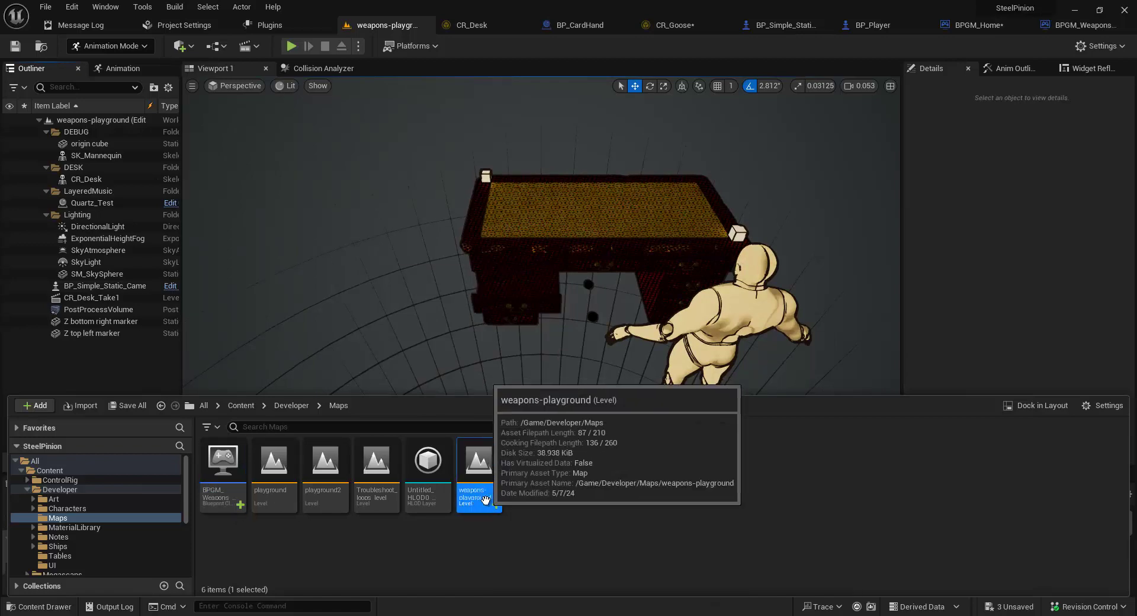
right_click(483, 500)
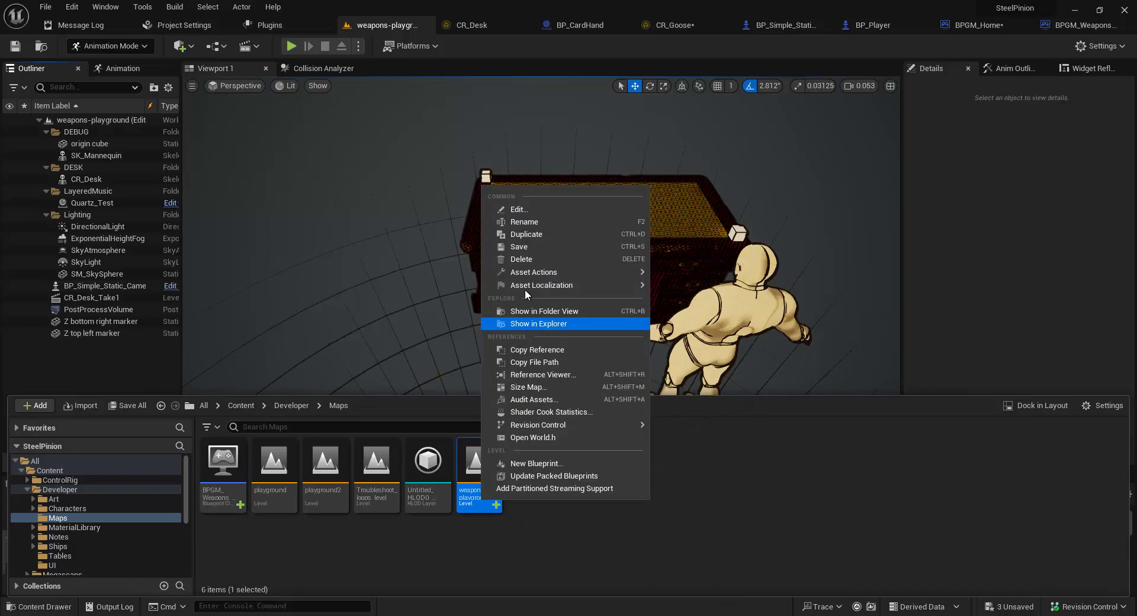
left_click(534, 235)
key("End")
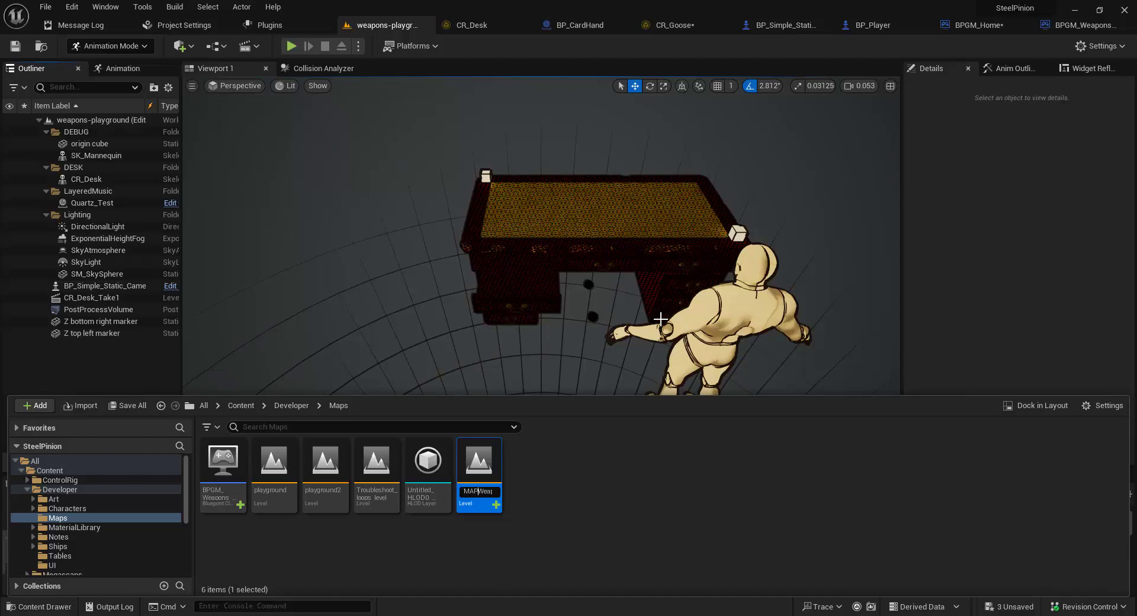
key("Return")
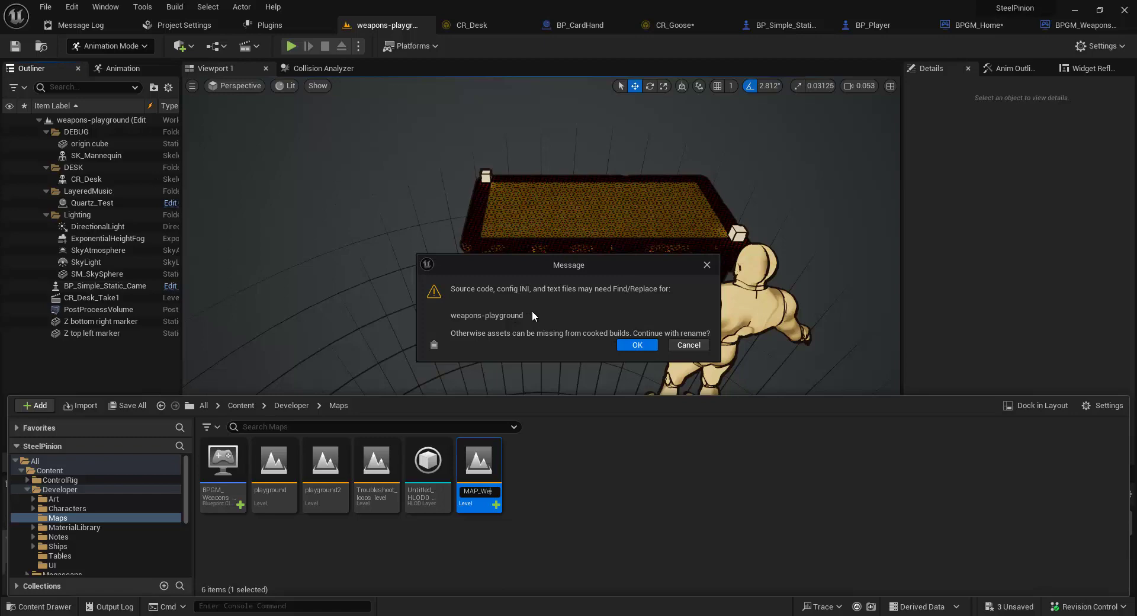
left_click(640, 344)
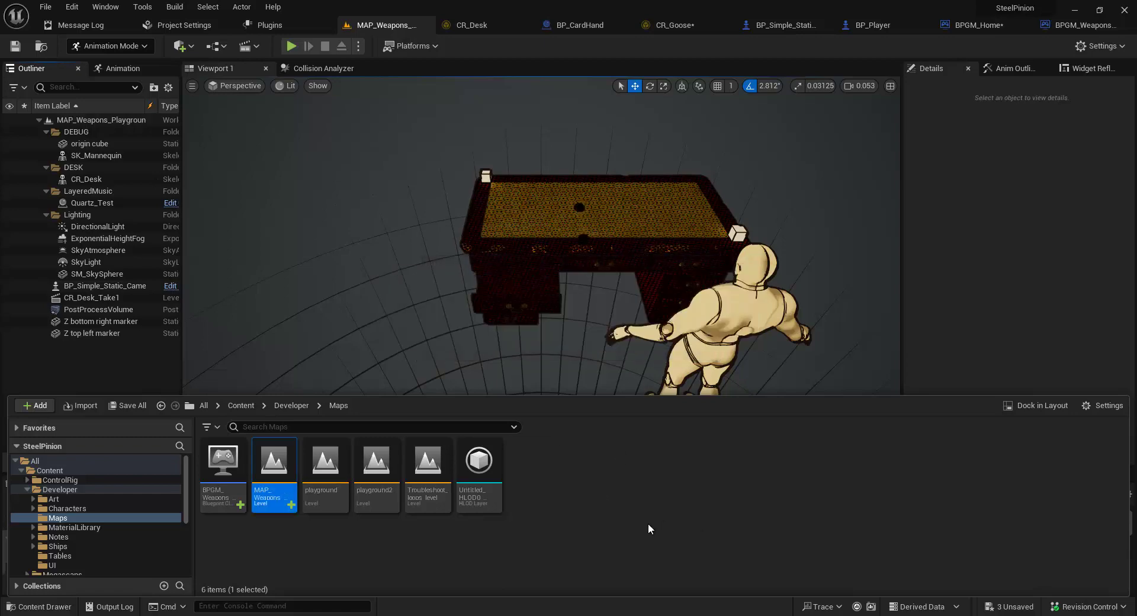
left_click(630, 517)
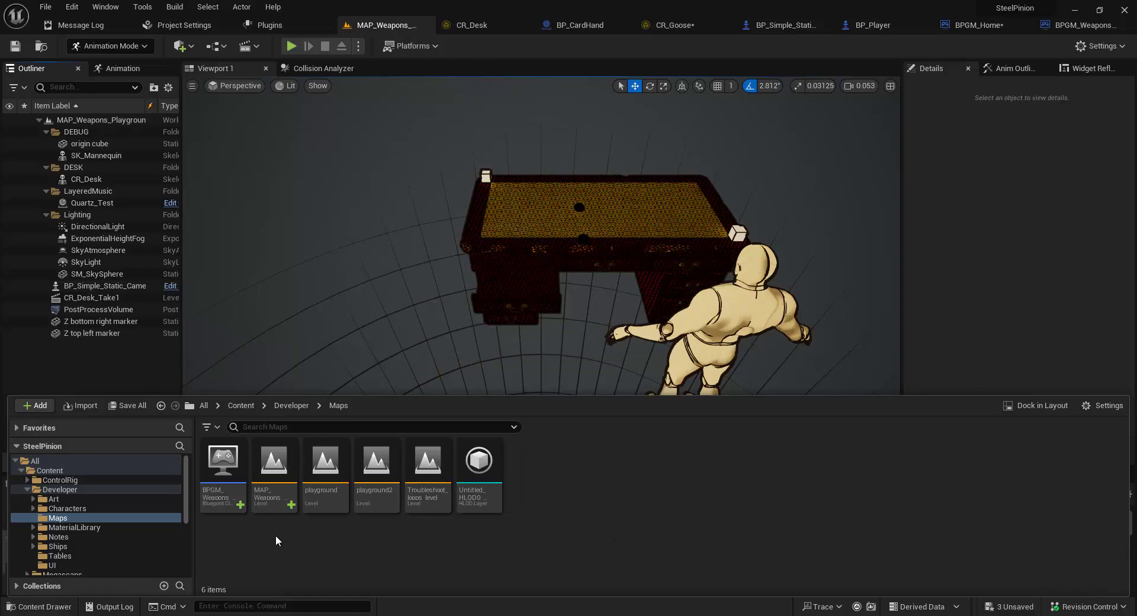
Step: Open the BPGM_Weapons_Playground blueprint from Developer/Maps to view its event graph and class defaults
left_click(267, 493)
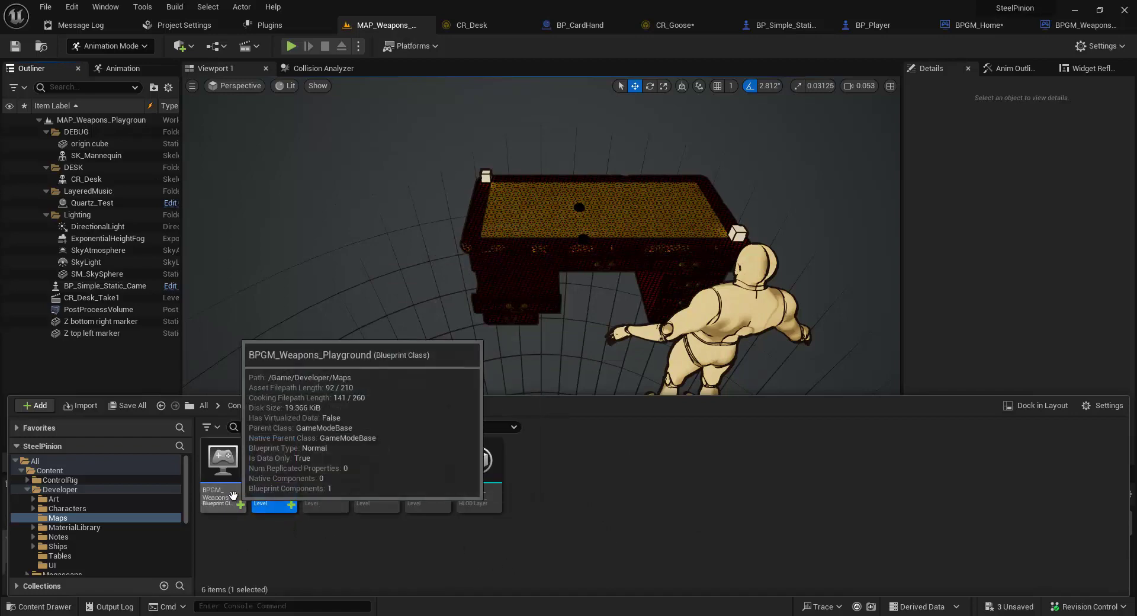
left_click(250, 468)
double_click(232, 477)
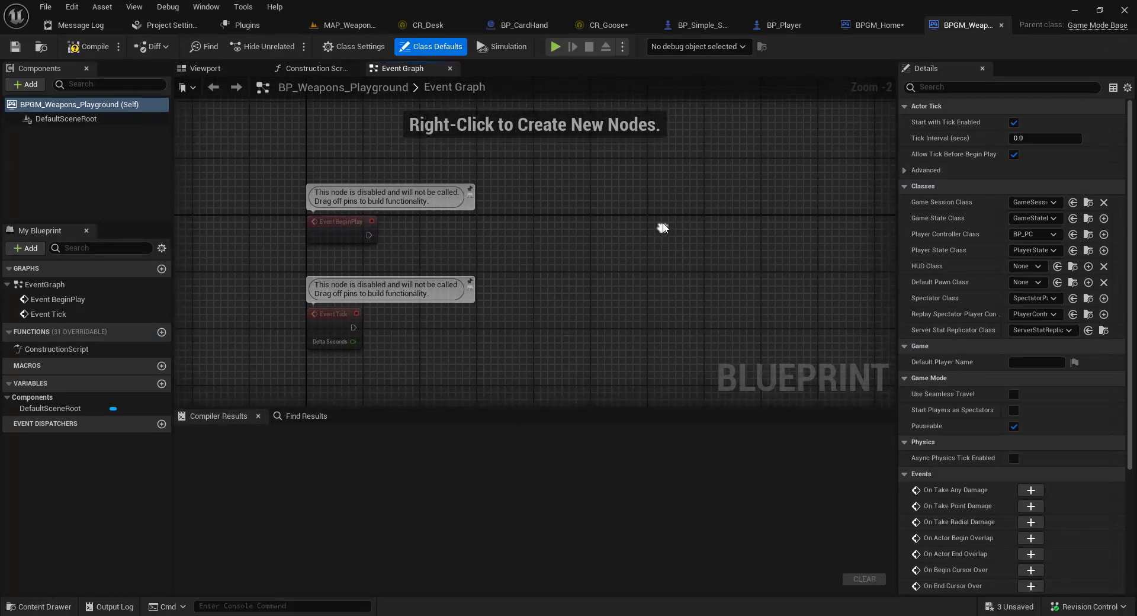
Step: View the Backwards Solve section of the CR_Goose control rig graph
left_click(589, 25)
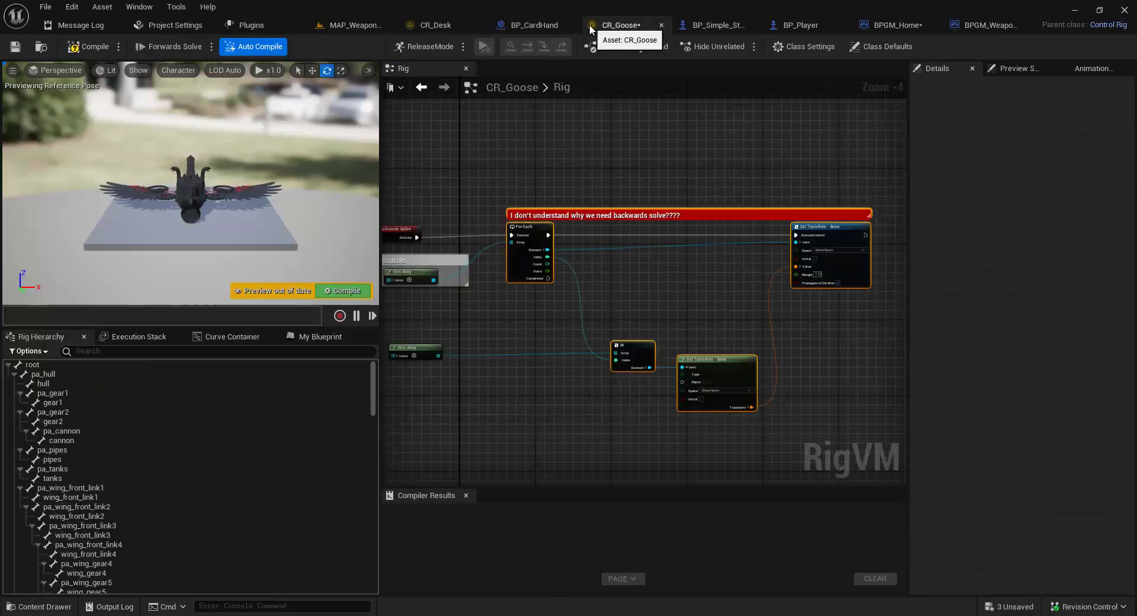
right_click_drag(513, 135, 590, 150)
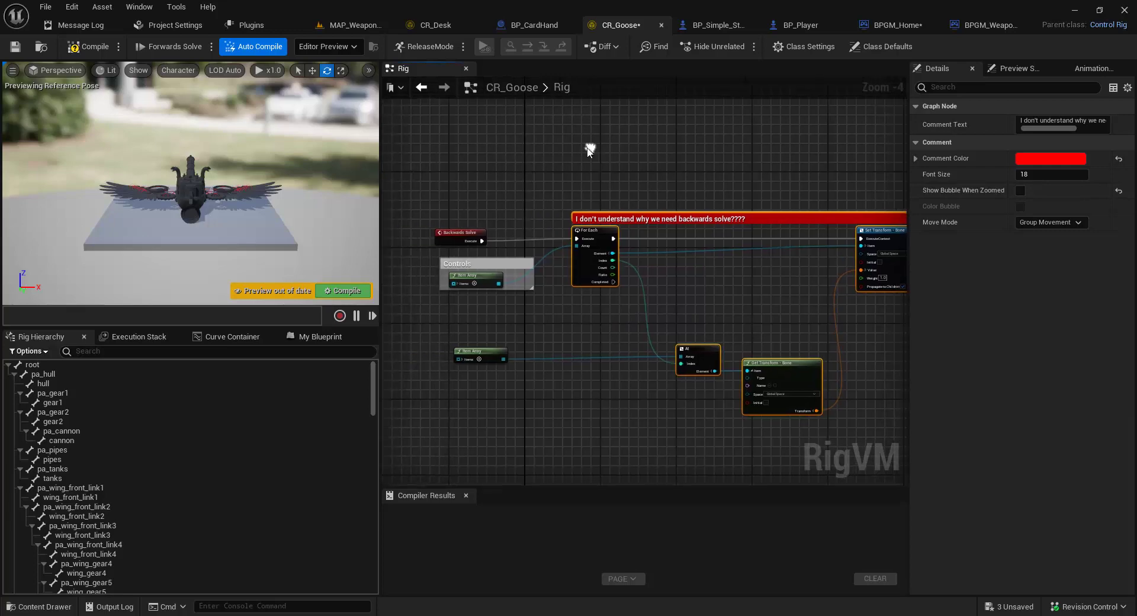
Step: Close the CR_Desk and CR_Goose control rig editors
left_click(445, 28)
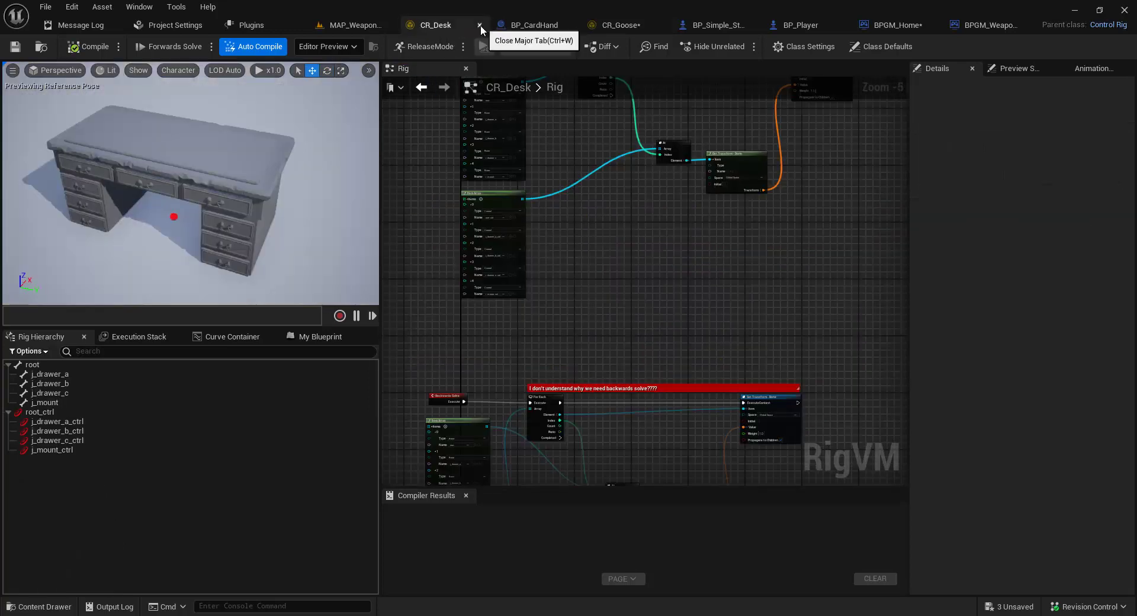
left_click(480, 25)
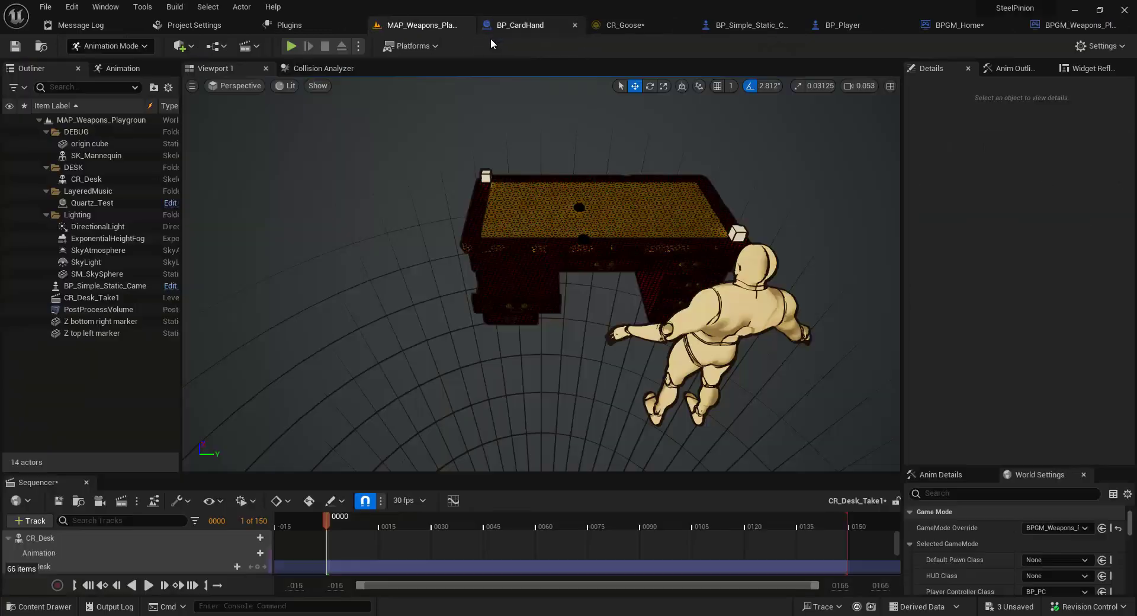
left_click(495, 26)
left_click(600, 26)
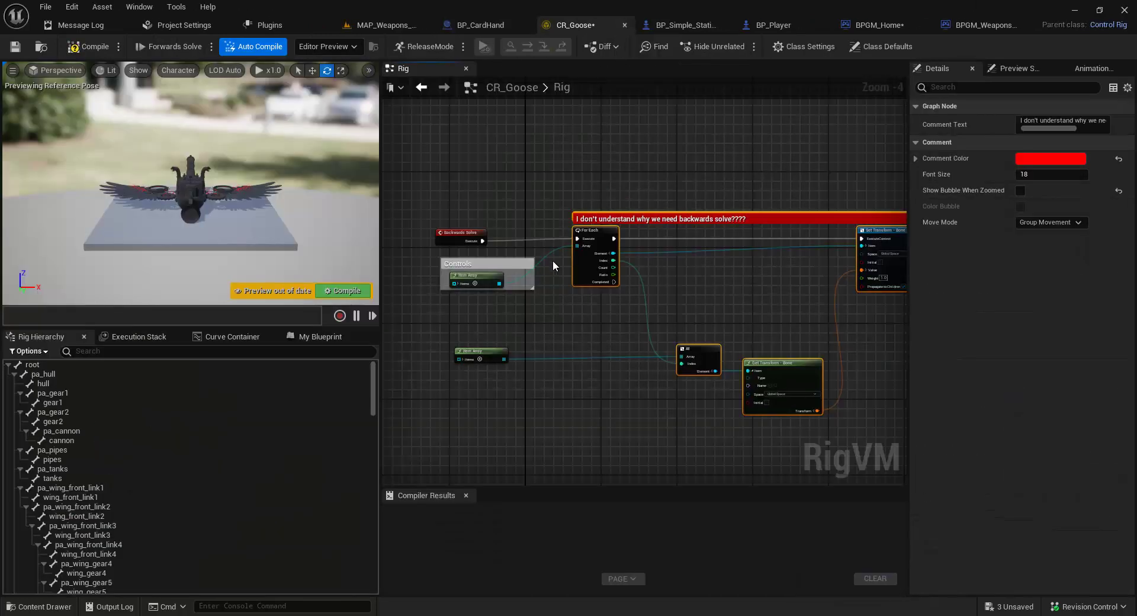
key("ctrl+w")
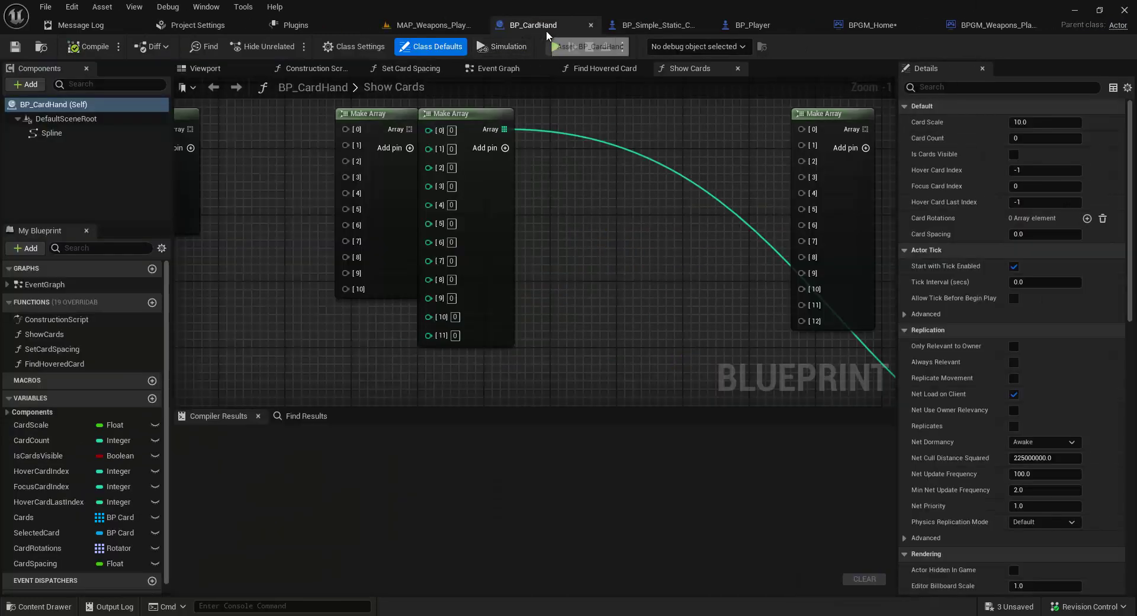
Step: View the Show Cards function graph of BP_CardHand, from its array nodes to its entry node
right_click_drag(611, 230, 496, 212)
scroll(496, 212, "down", 5)
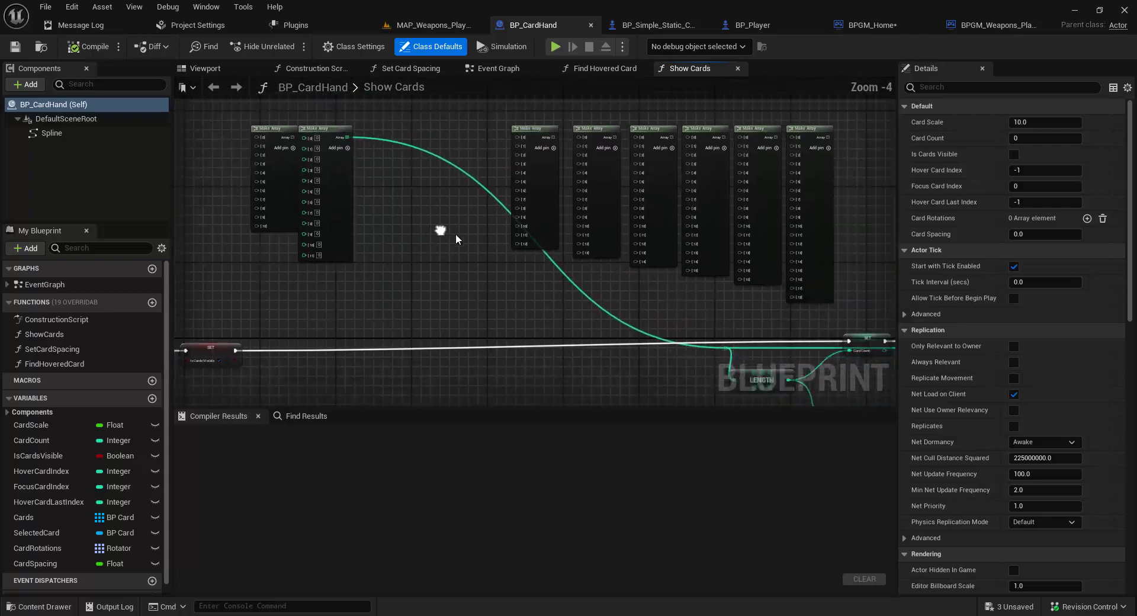
scroll(588, 233, "up", 2)
right_click_drag(588, 233, 783, 231)
scroll(783, 226, "down", 1)
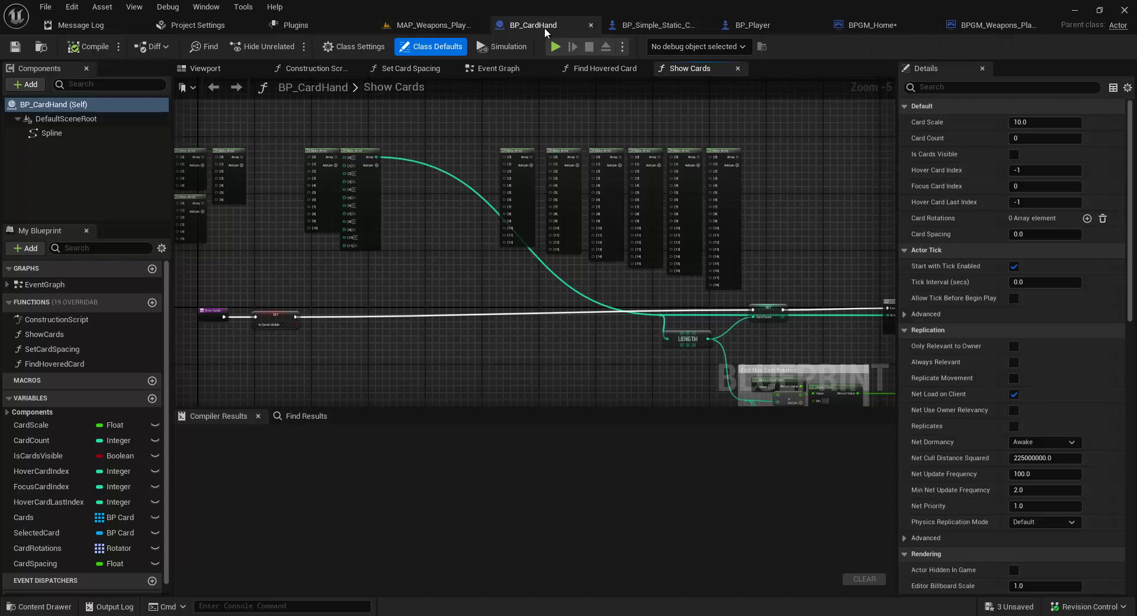
Step: Open the BP_Vapogram blueprint from the Developer/Art/Menu/Vapogram folder
key("ctrl+space")
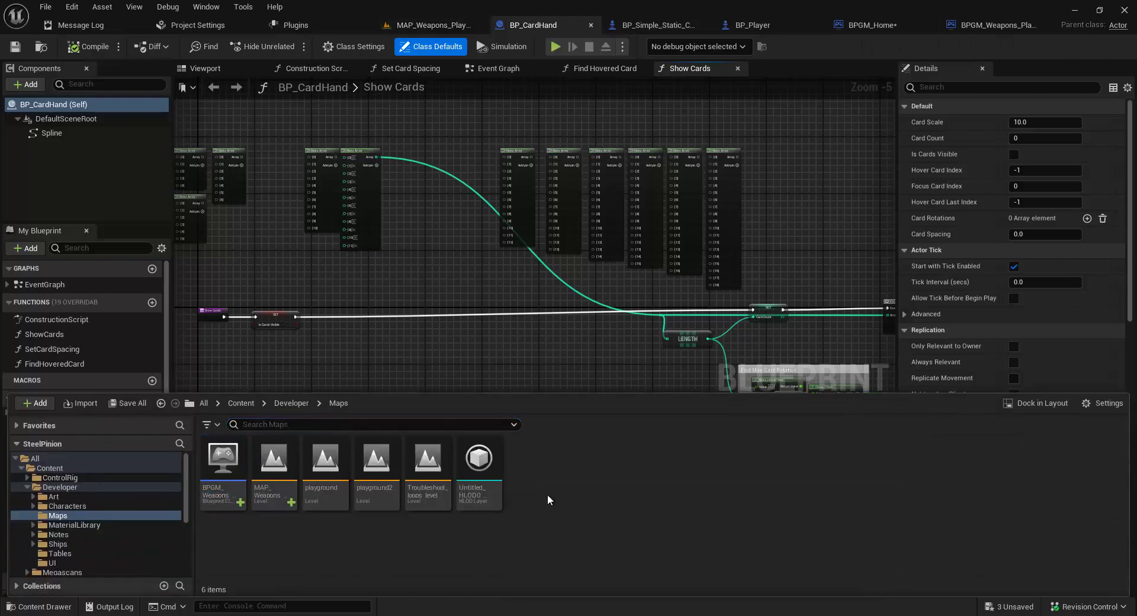
scroll(72, 512, "up", 2)
left_click(71, 496)
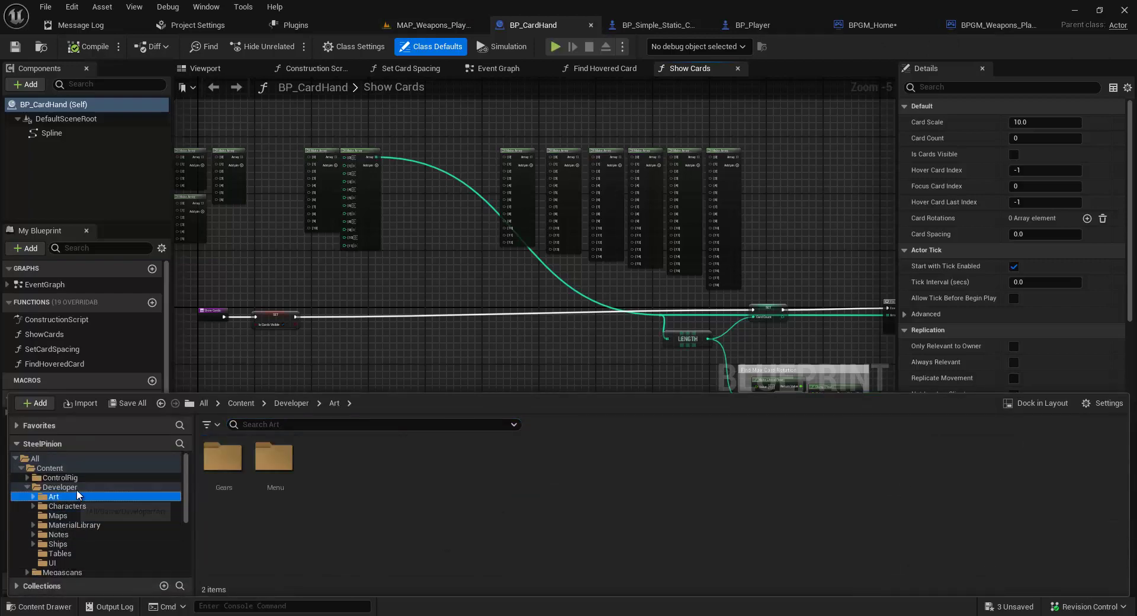
double_click(273, 459)
double_click(428, 483)
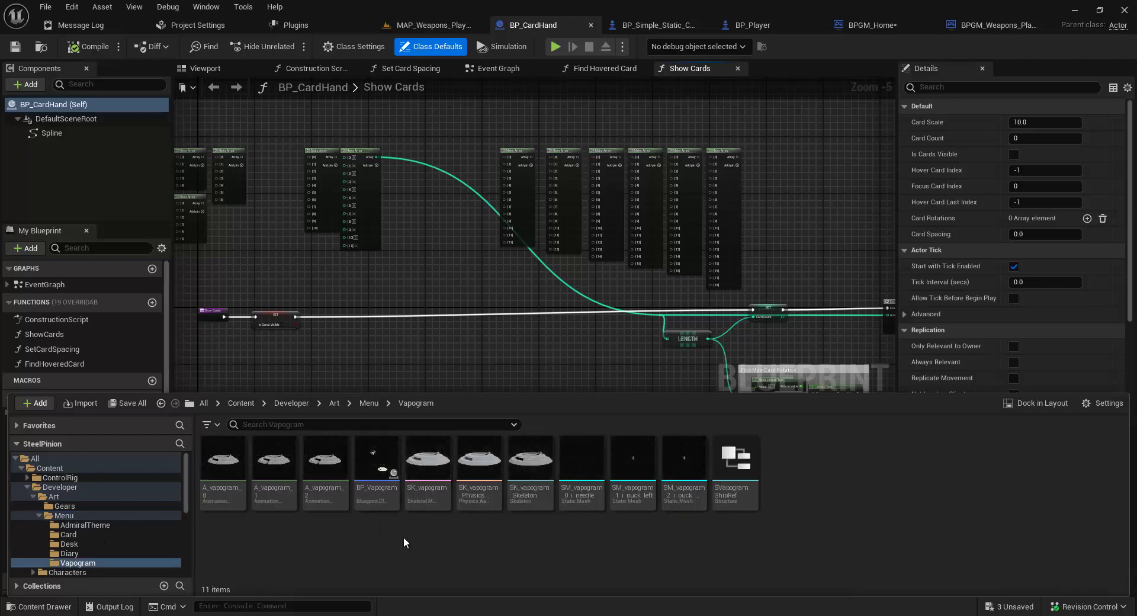
double_click(379, 462)
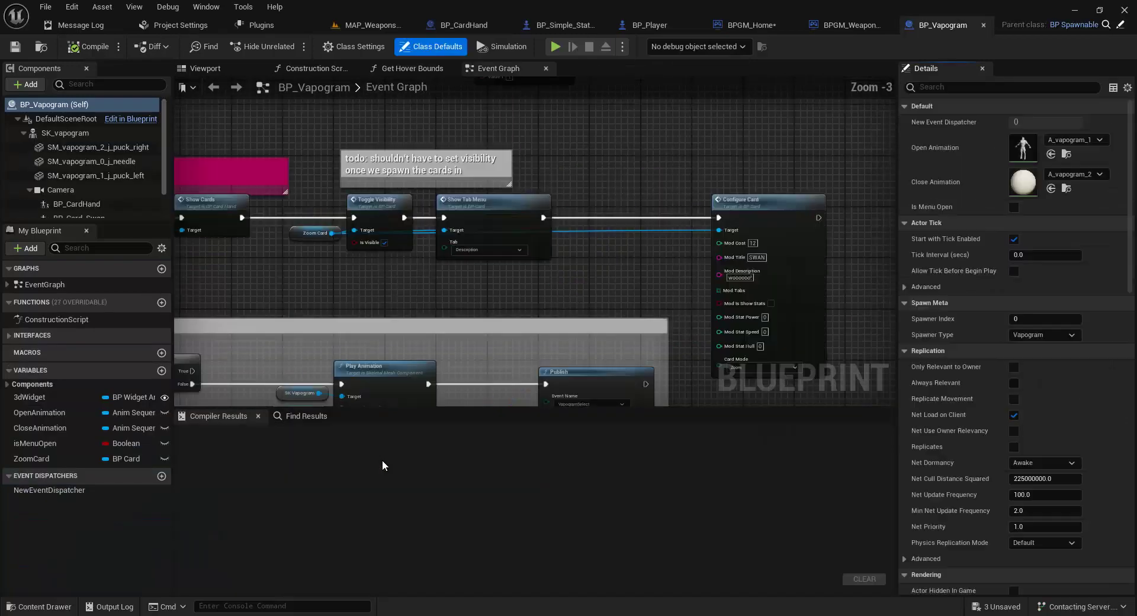
Step: Copy BP_Vapogram's Camera component together with its BP_CardHand and BP_Card_Swan children
scroll(89, 178, "down", 1)
left_click(83, 173)
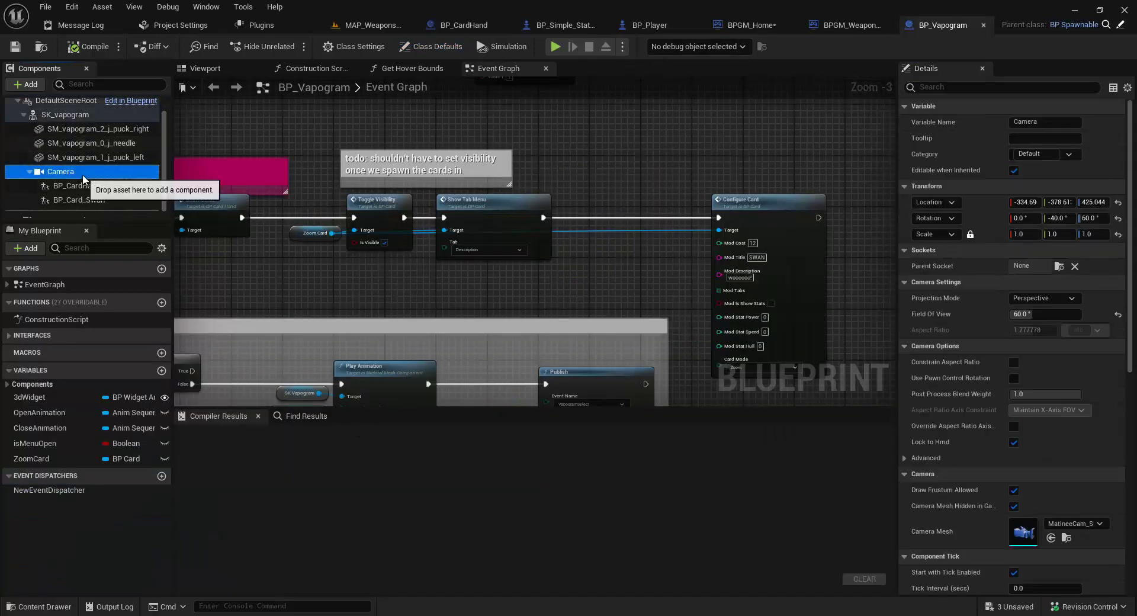
left_click(110, 187)
left_click(75, 172)
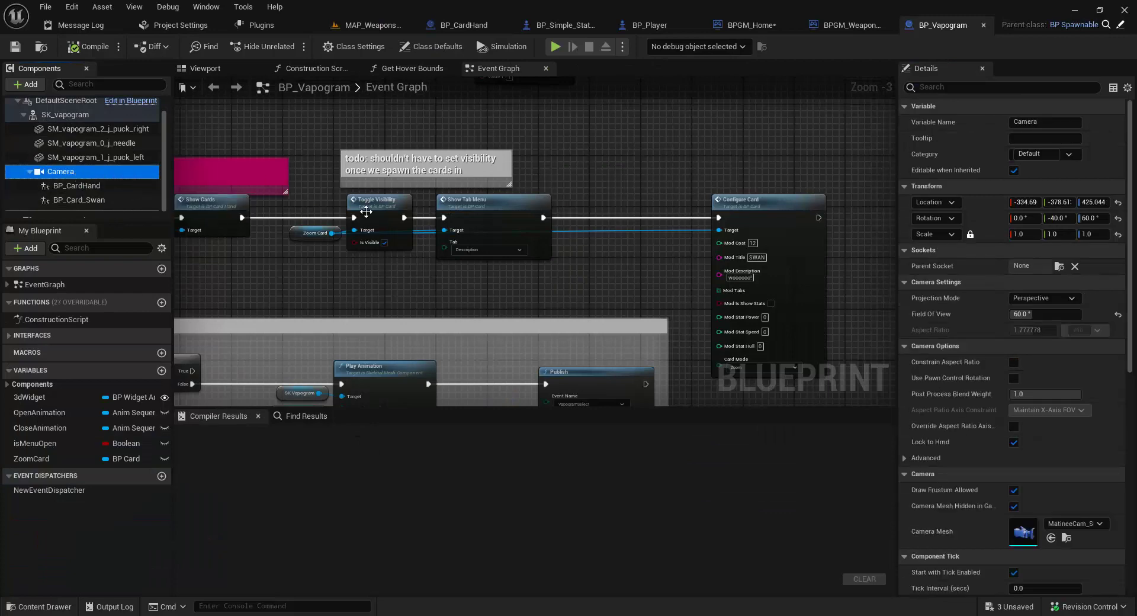
left_click(609, 157)
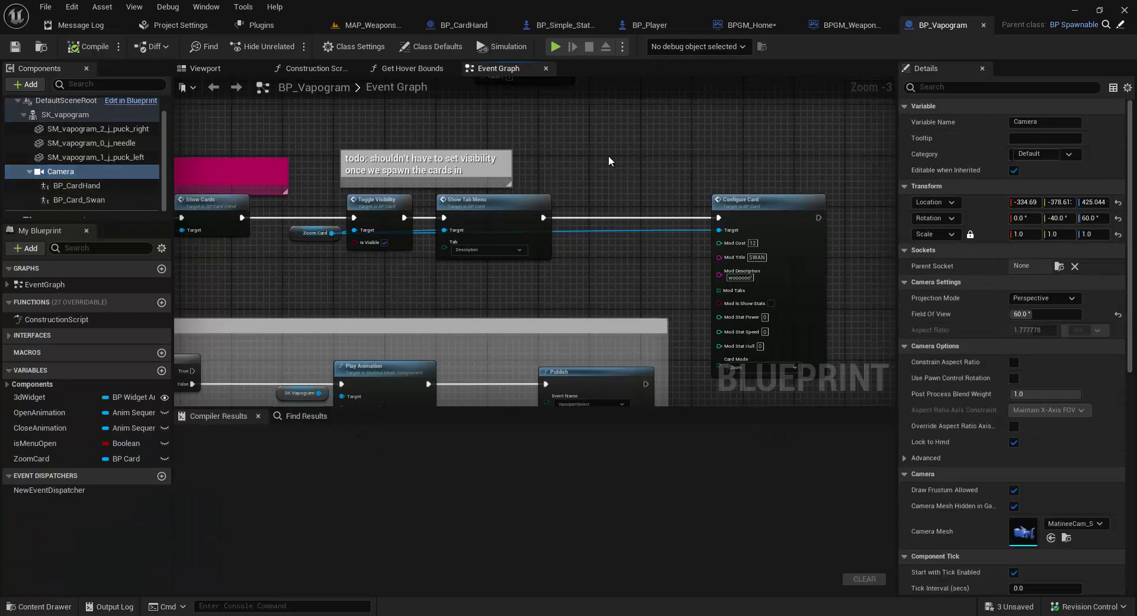
left_click(96, 172)
left_click(71, 200, "shift")
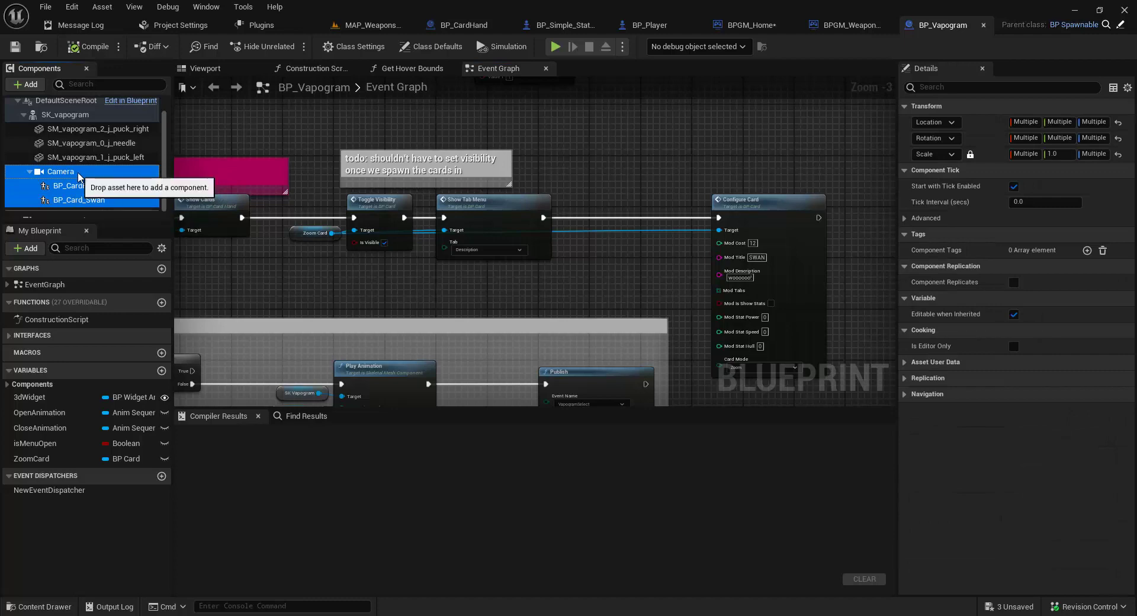
scroll(80, 185, "up", 1)
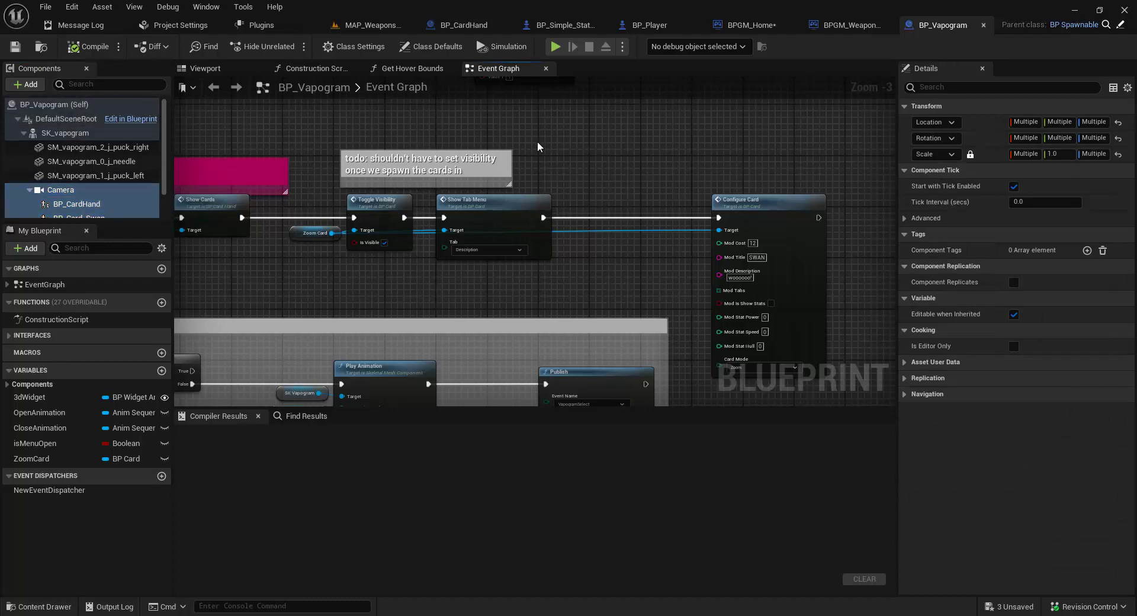
Step: Paste the copied camera and card components into the BP_Simple_Static_Camera blueprint
left_click(368, 26)
left_click(90, 287)
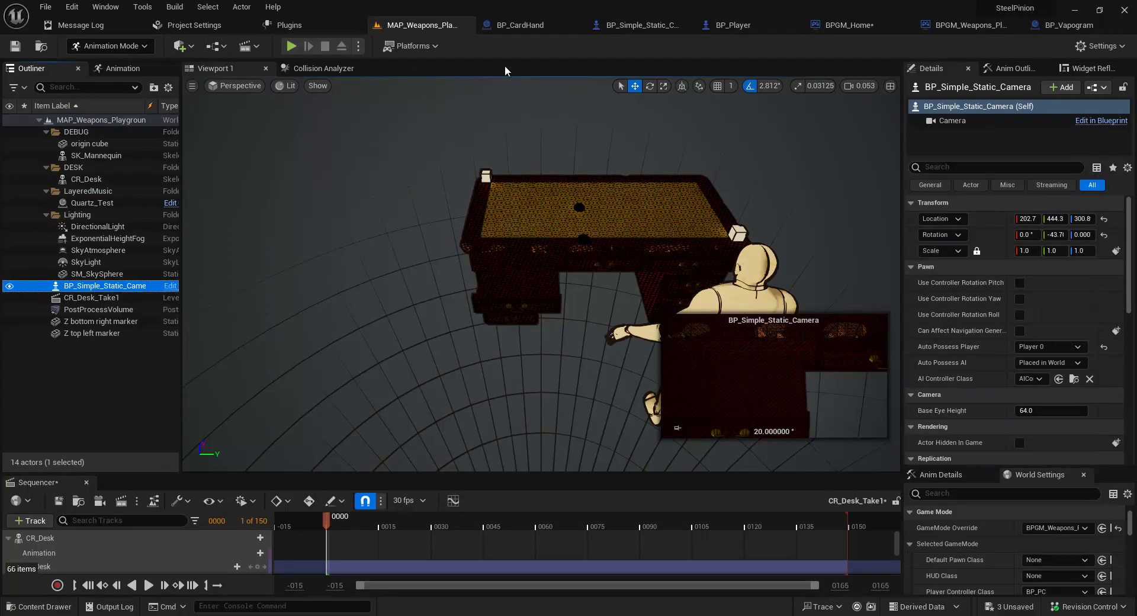
left_click(634, 23)
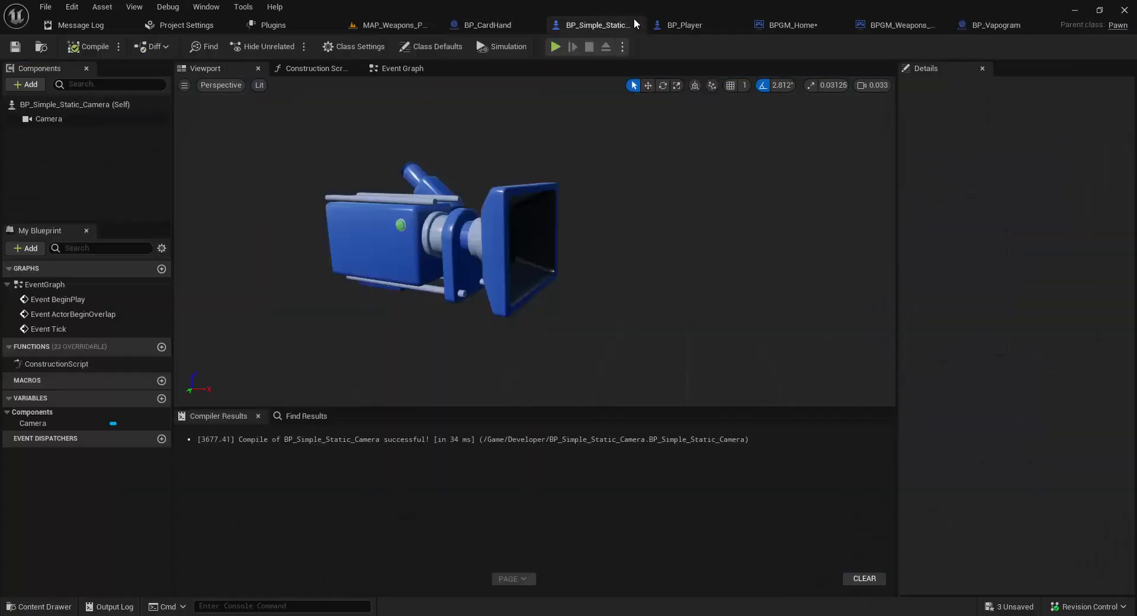
left_click(63, 120)
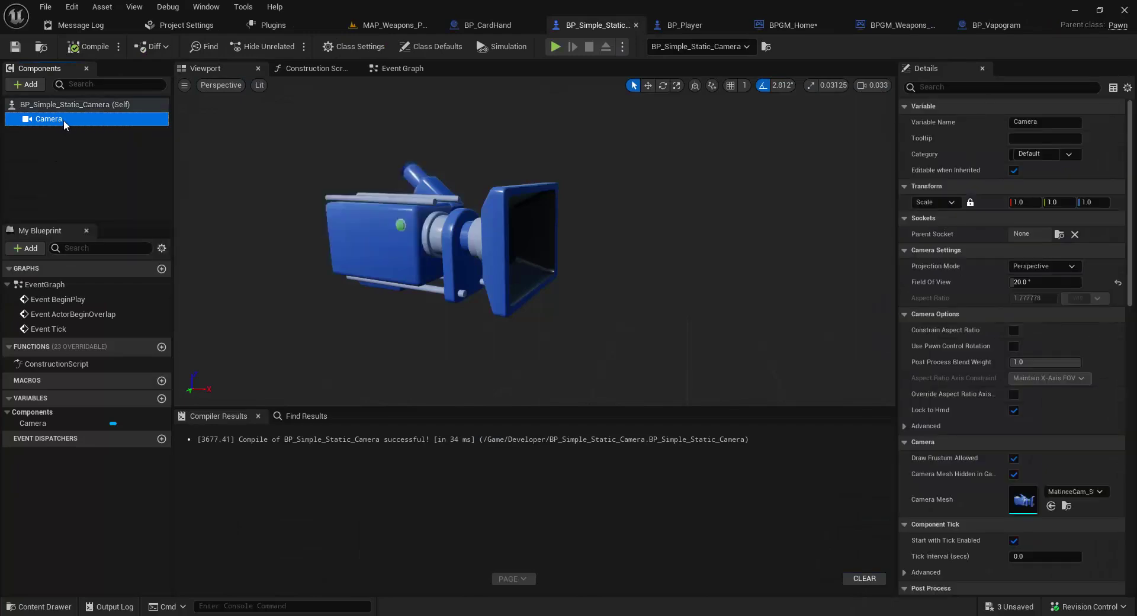
left_click(70, 151)
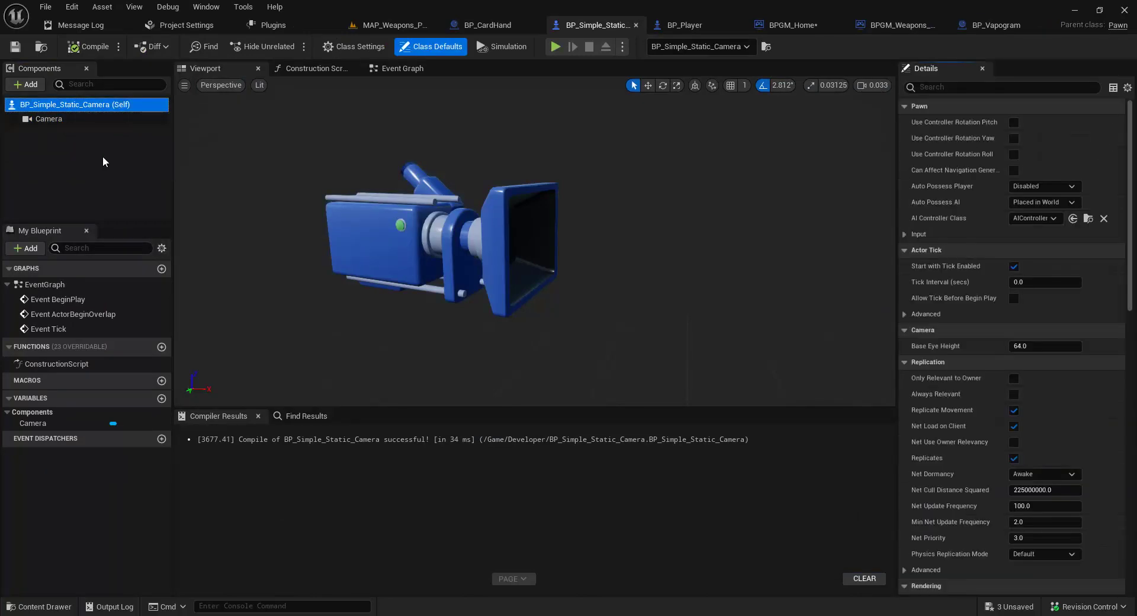
key("ctrl+v")
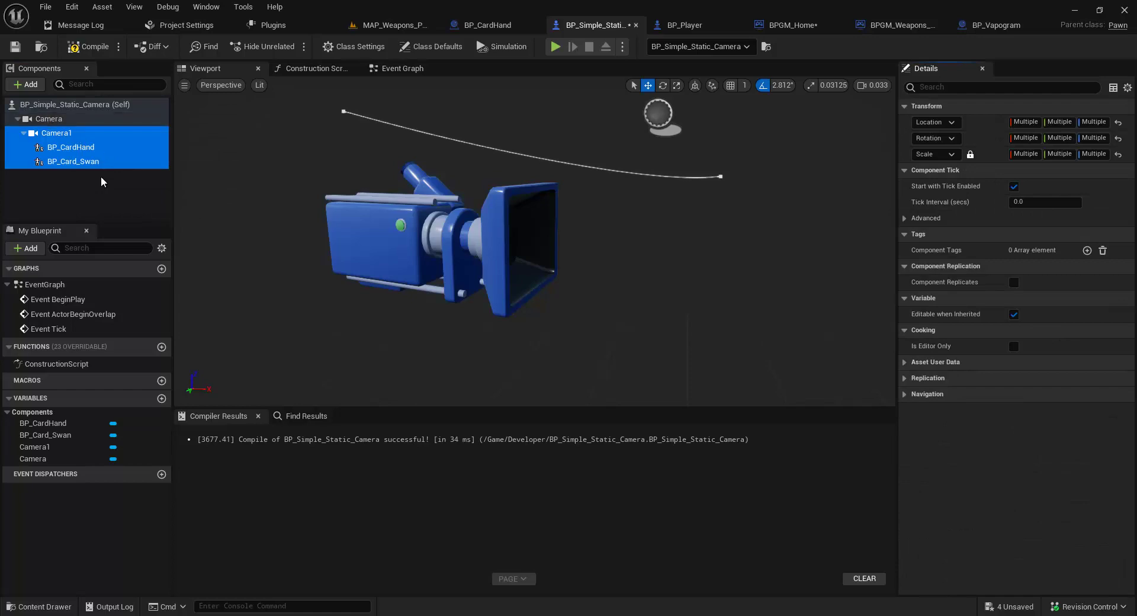
Step: Delete the pasted Camera1 component, keeping BP_CardHand and BP_Card_Swan under the original Camera
left_click(66, 133)
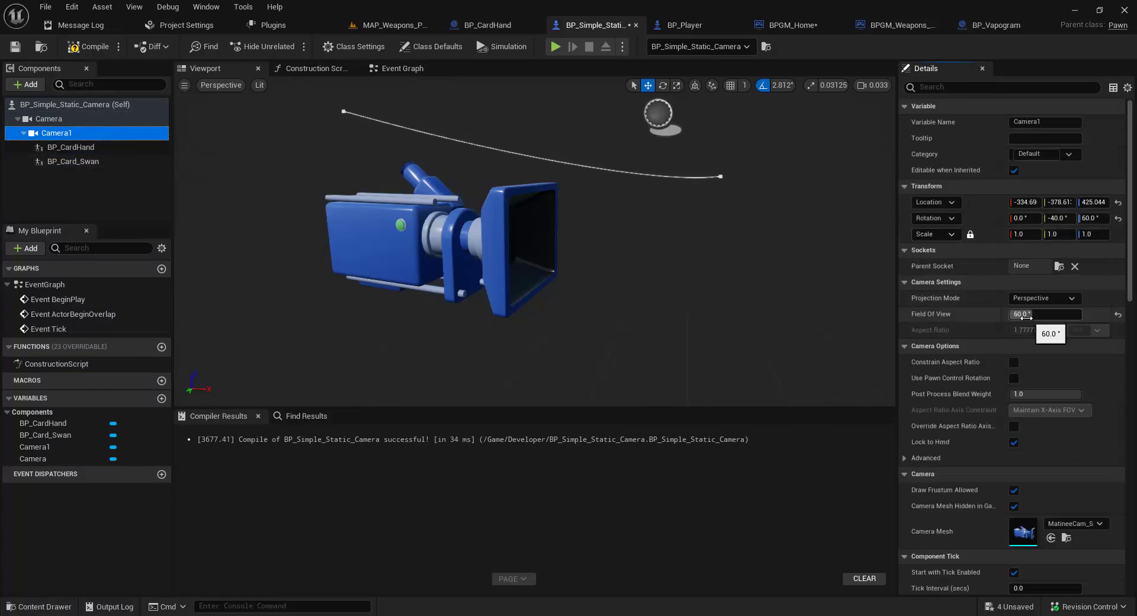
left_click(82, 148)
left_click(74, 161, "ctrl")
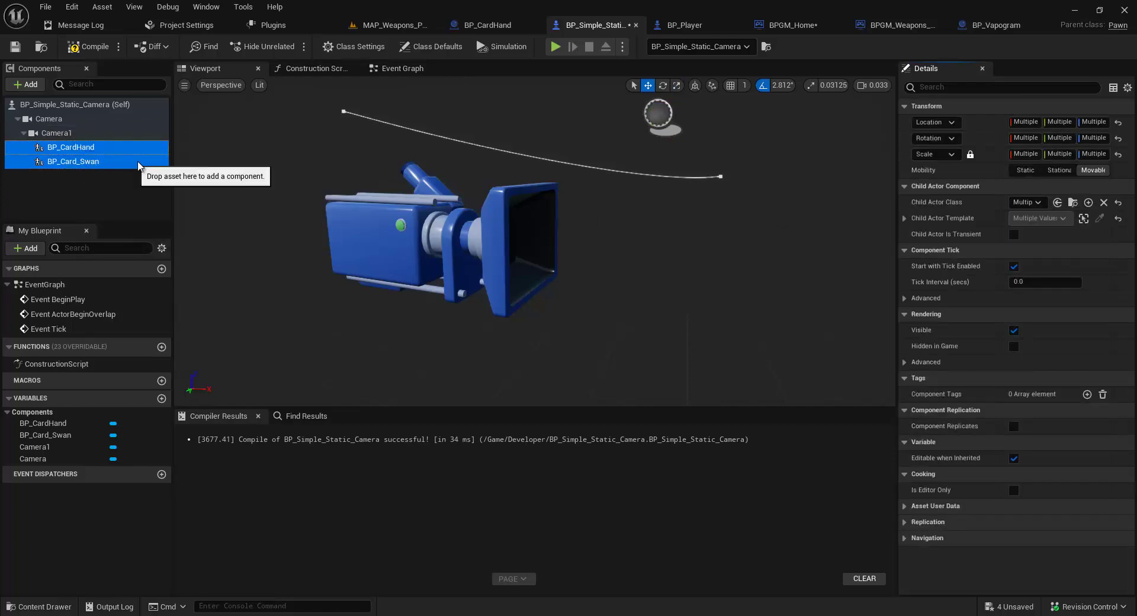
left_click(89, 132)
key("Delete")
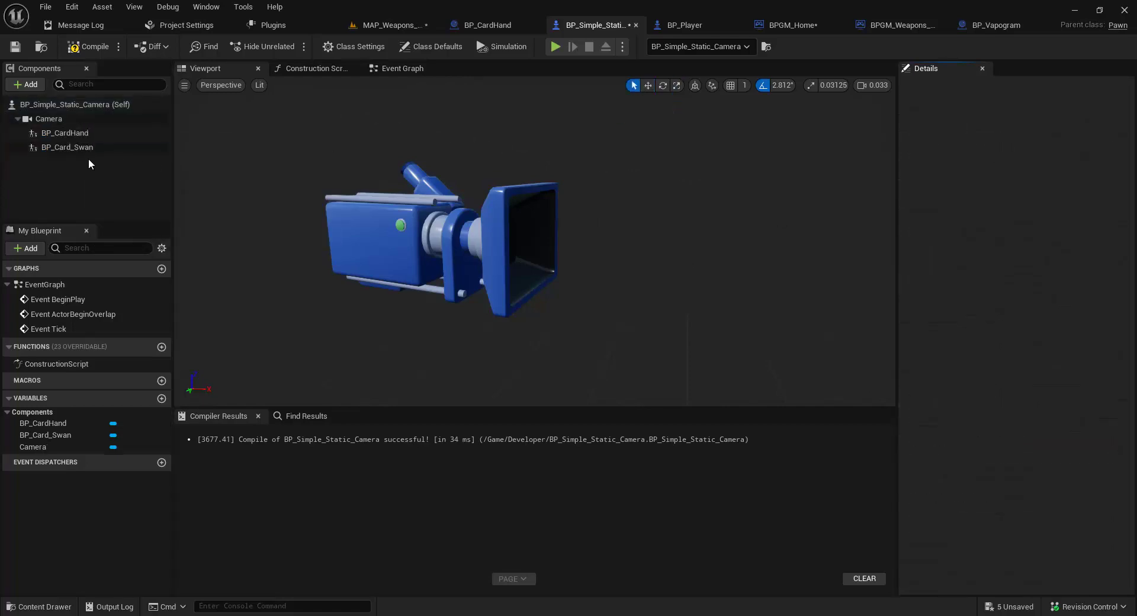
Step: Examine how the BP_CardHand and BP_Card_Swan components are placed relative to the camera in the blueprint viewport
left_click(73, 135)
left_click(86, 147)
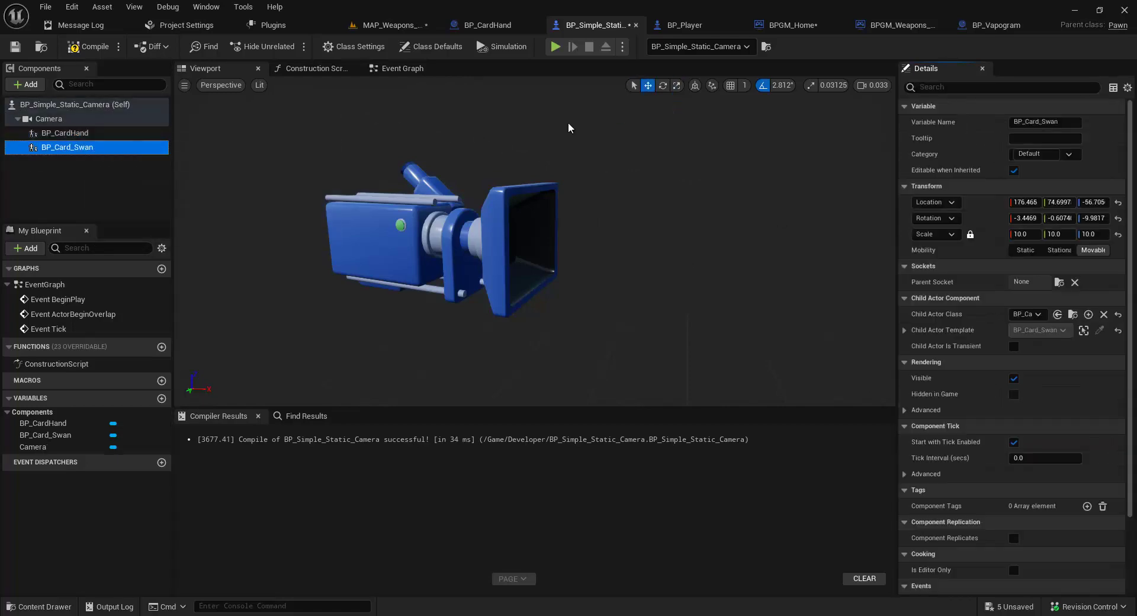
key("f")
left_click_drag(755, 174, 435, 124, "alt")
Step: Set the Camera component's field of view to 60 degrees and compile BP_Simple_Static_Camera
left_click(52, 119)
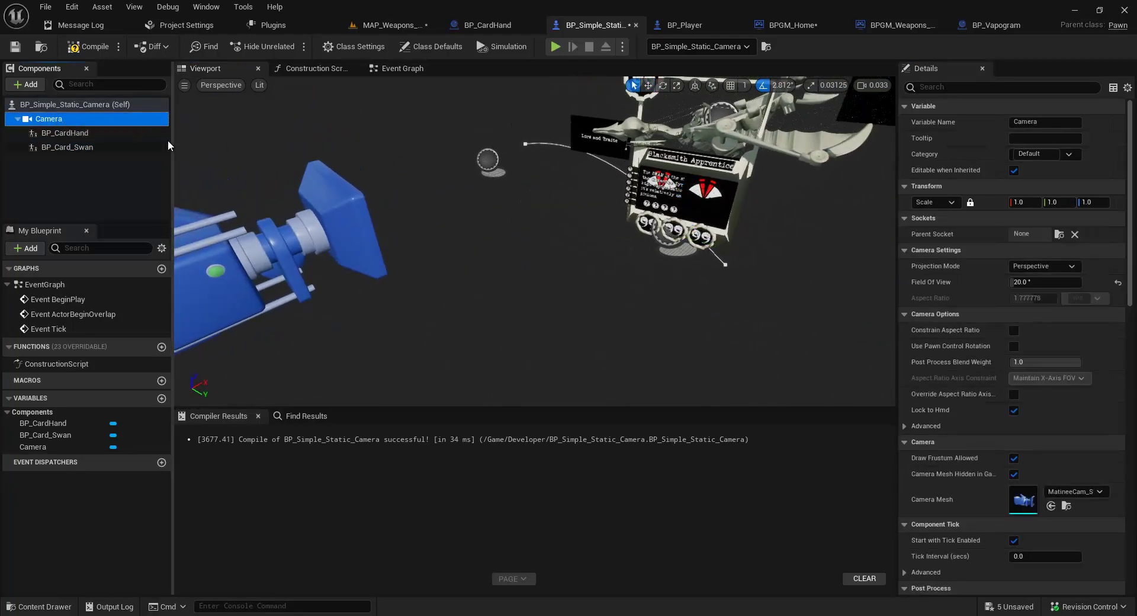
left_click(1028, 282)
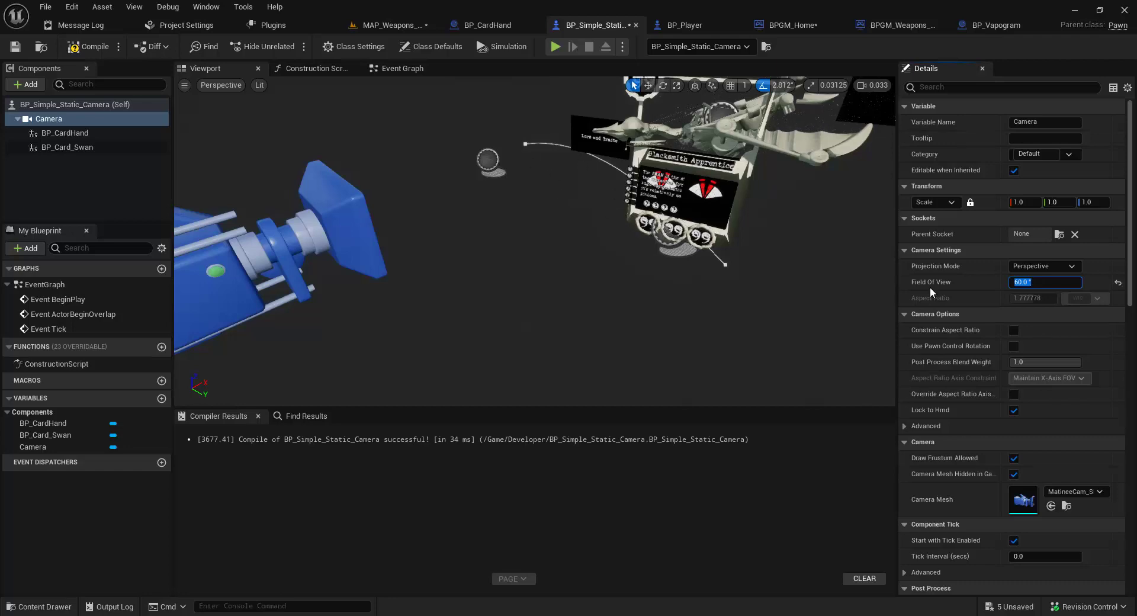
left_click(567, 233)
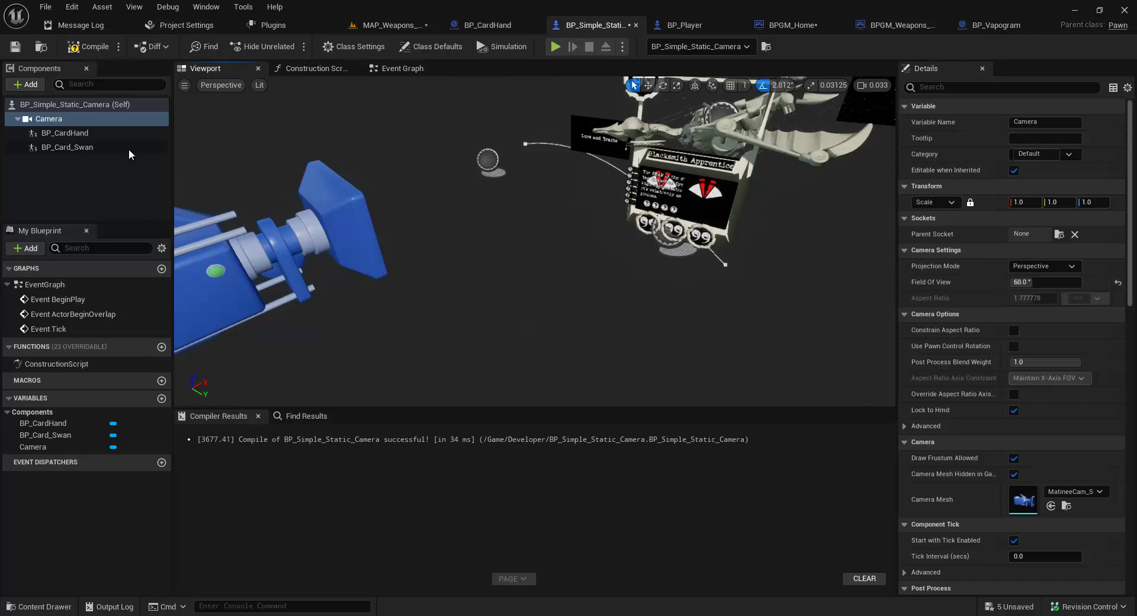
left_click(80, 47)
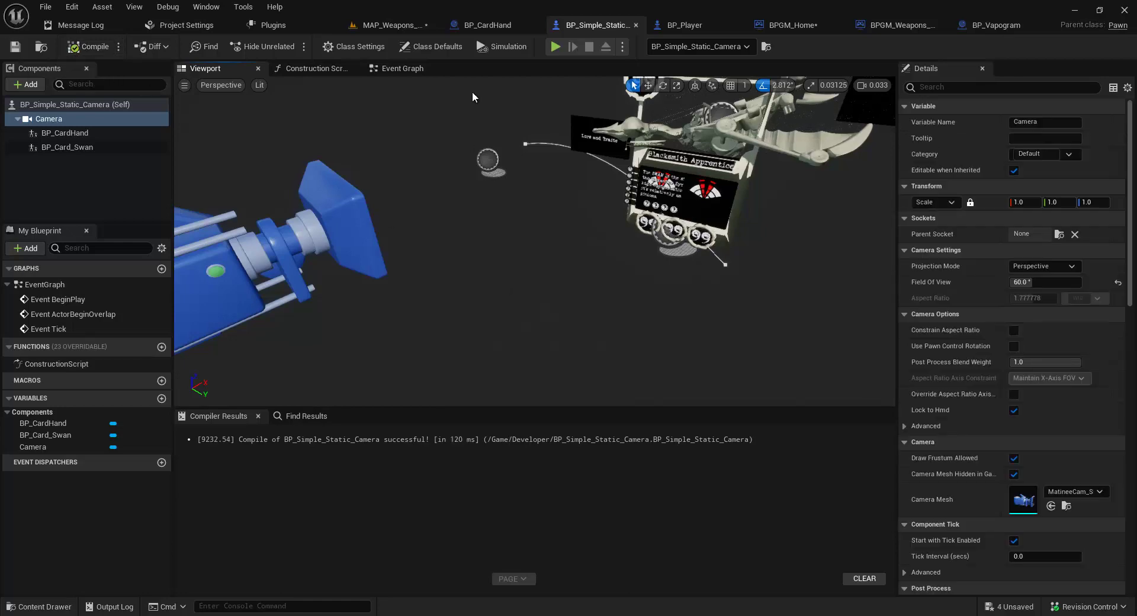
Step: Play the MAP_Weapons_Playground level, detach from the player controller to inspect the card placement, and end the play session
left_click(391, 26)
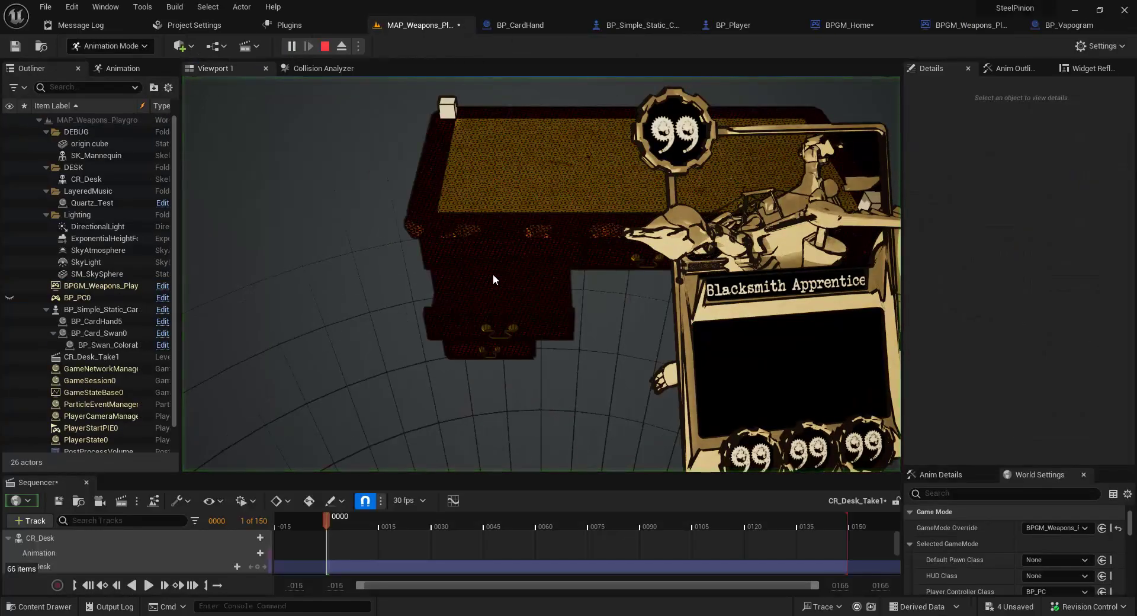
left_click(546, 295)
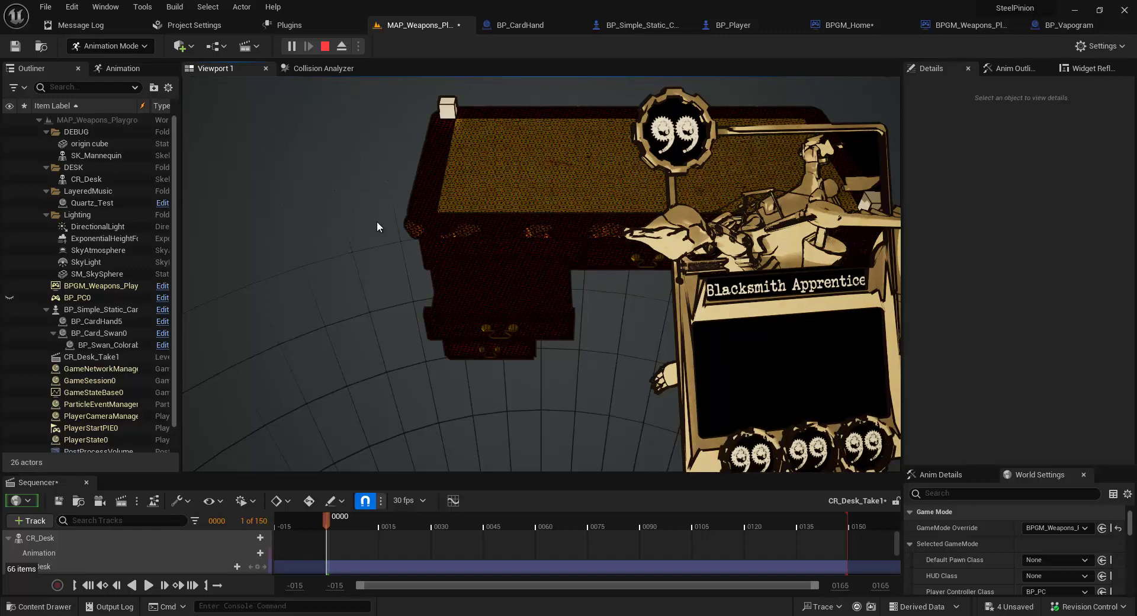
key("F8")
right_click_drag(406, 302, 450, 276)
key("Escape")
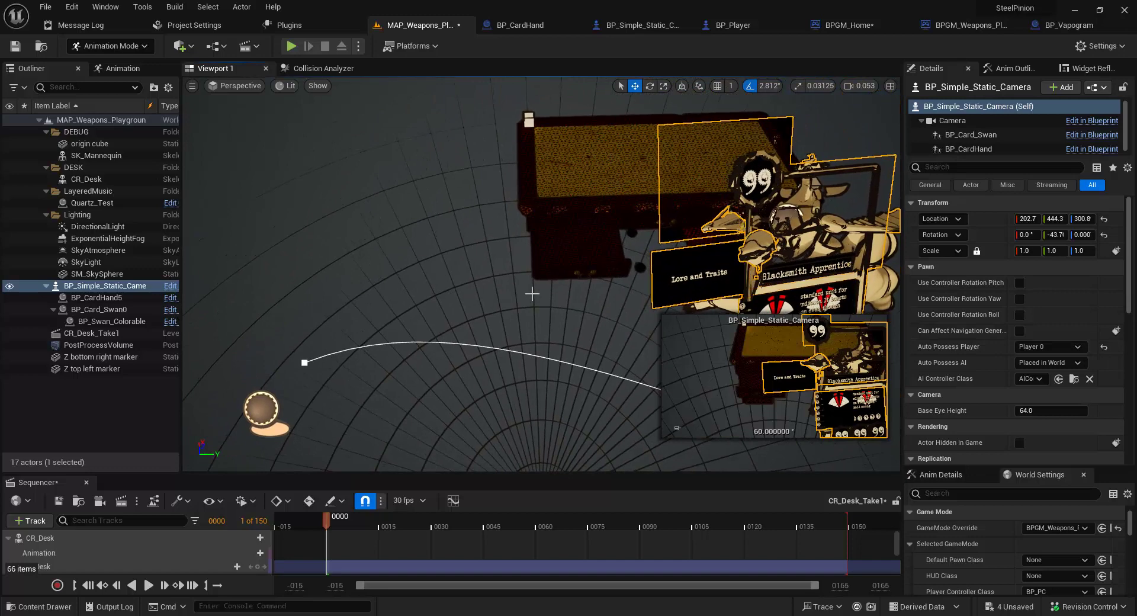
Step: Play the level again and inspect the BP_Card_Swan component's placement in the BP_Simple_Static_Camera viewport
left_click(291, 46)
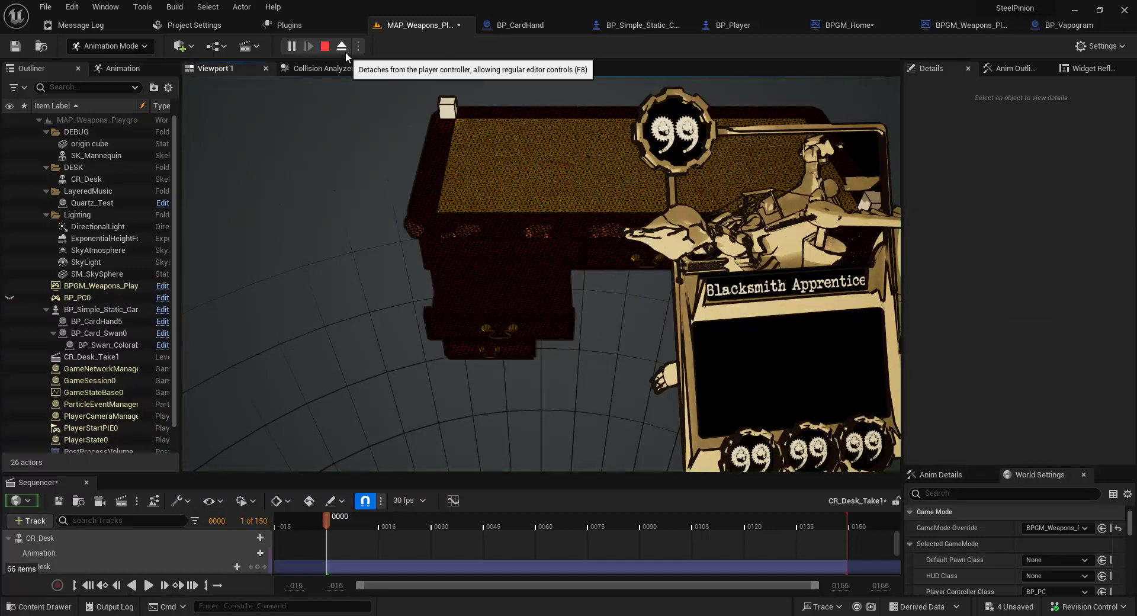
key("F8")
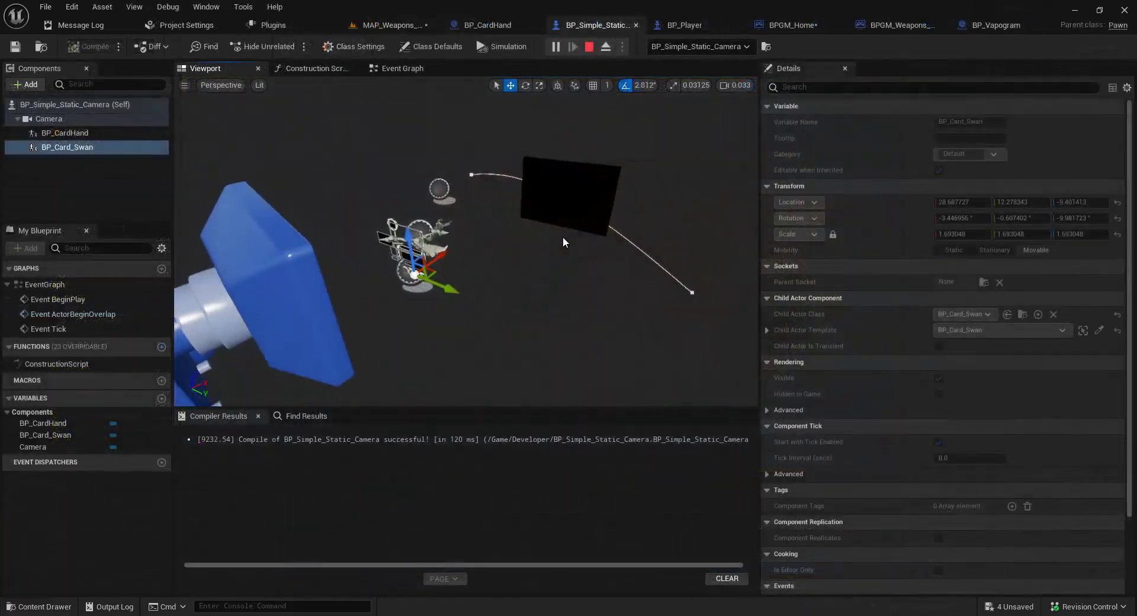
right_click_drag(563, 236, 493, 247)
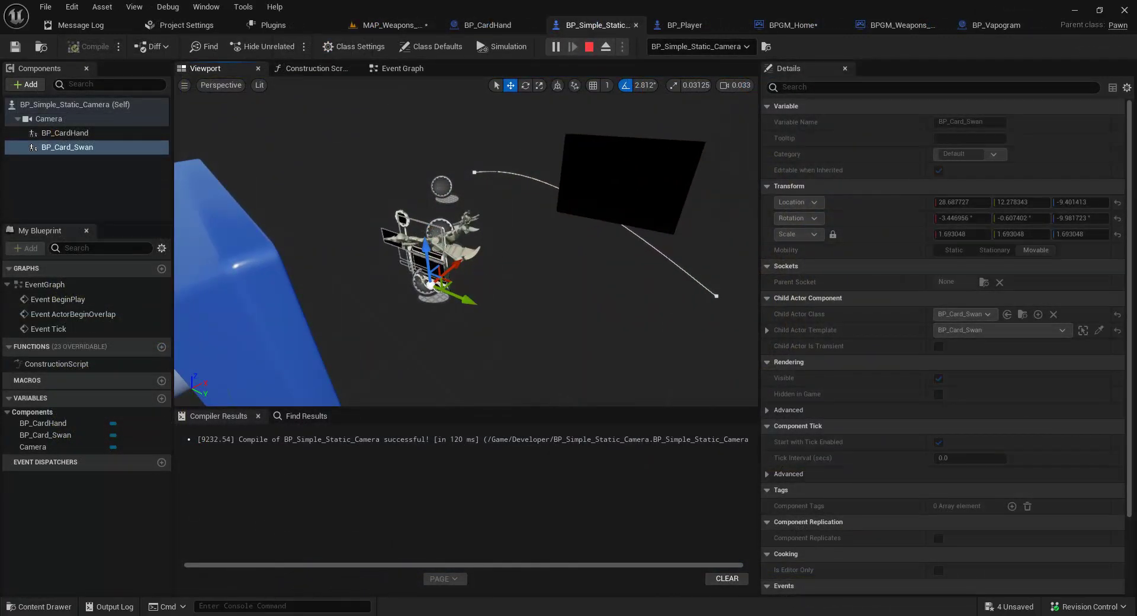
Step: Switch to Paint to view the sketched layout of the weapons customization screen
key("alt+Tab")
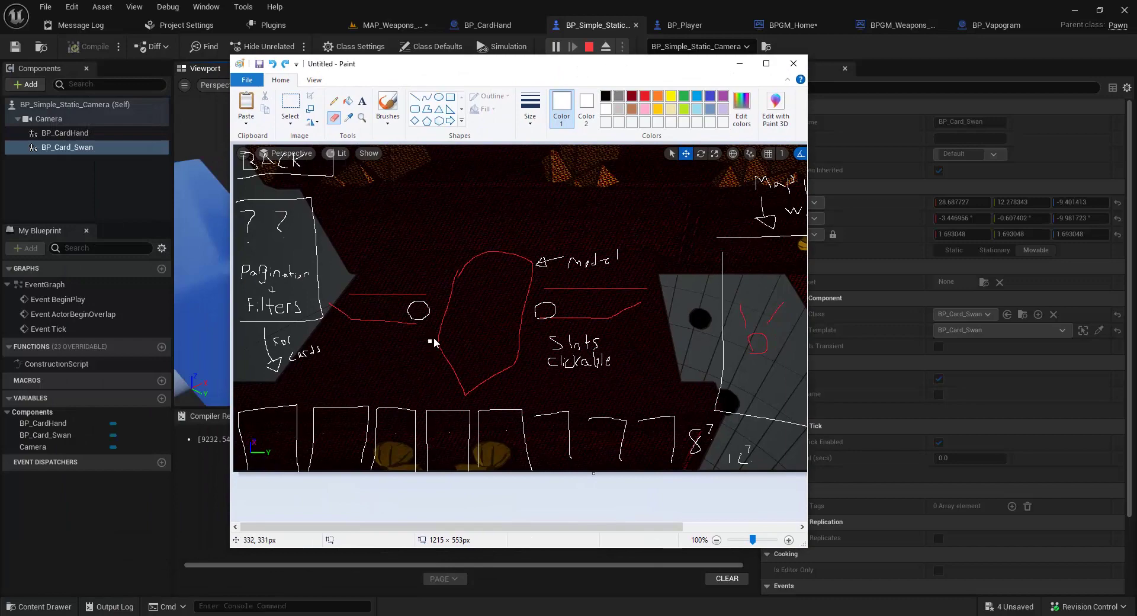
Step: Switch back to Unreal Editor, end the play session, and delete the BP_Card_Swan component from BP_Simple_Static_Camera
key("alt+Tab")
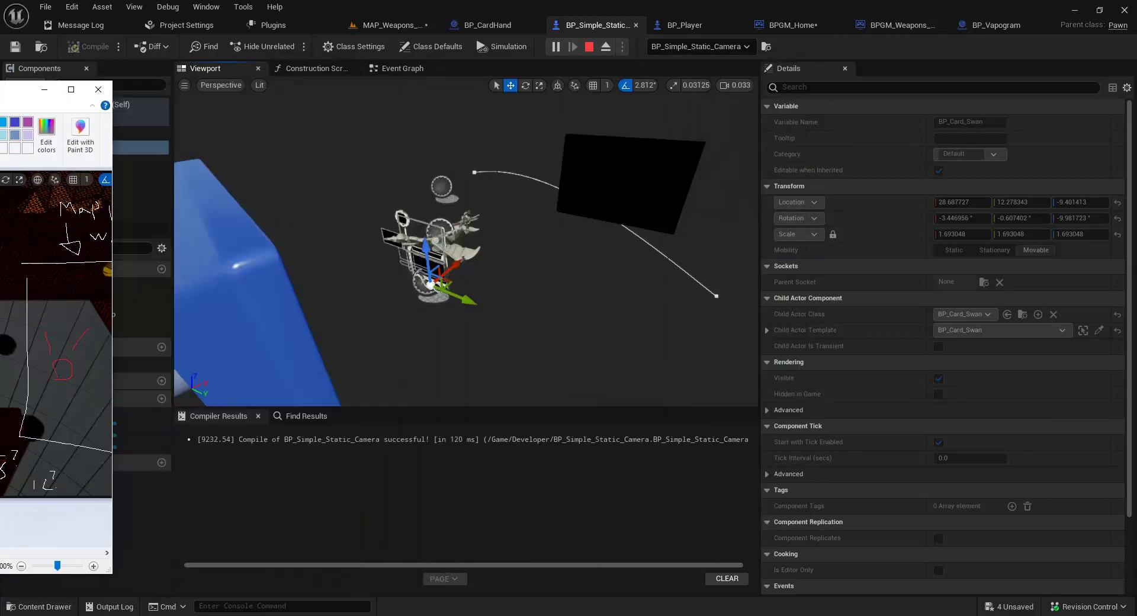
left_click(64, 133)
left_click(73, 148)
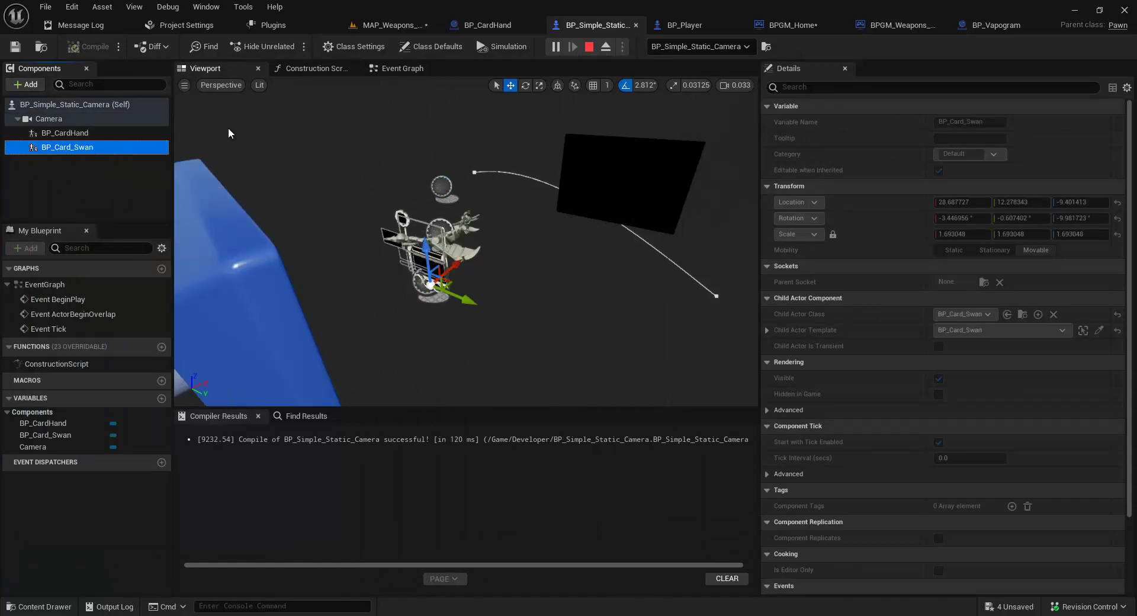
left_click(589, 47)
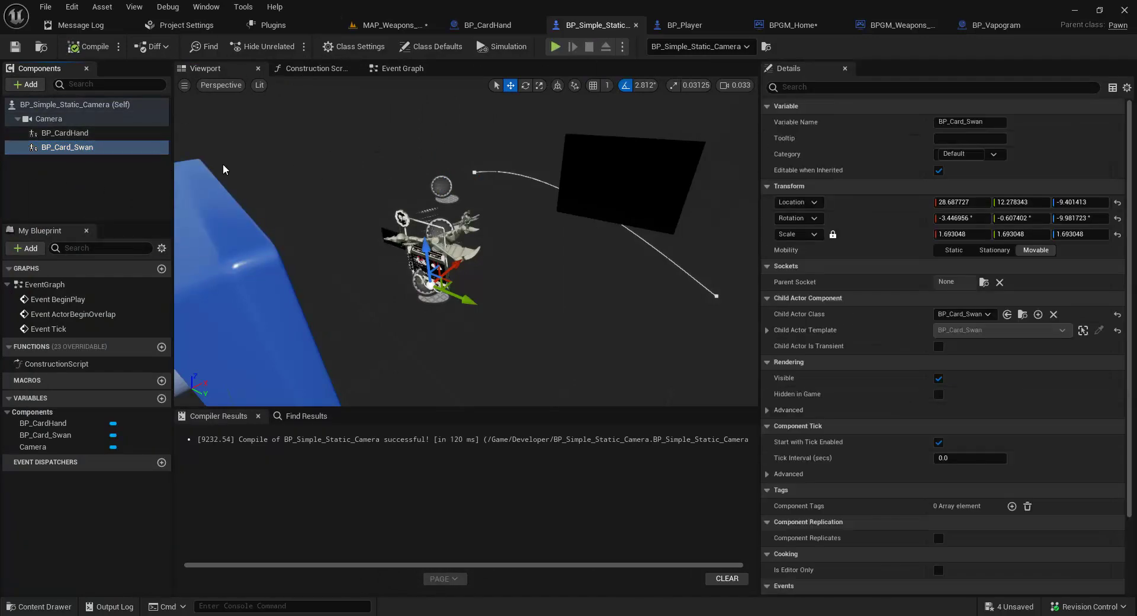
key("Delete")
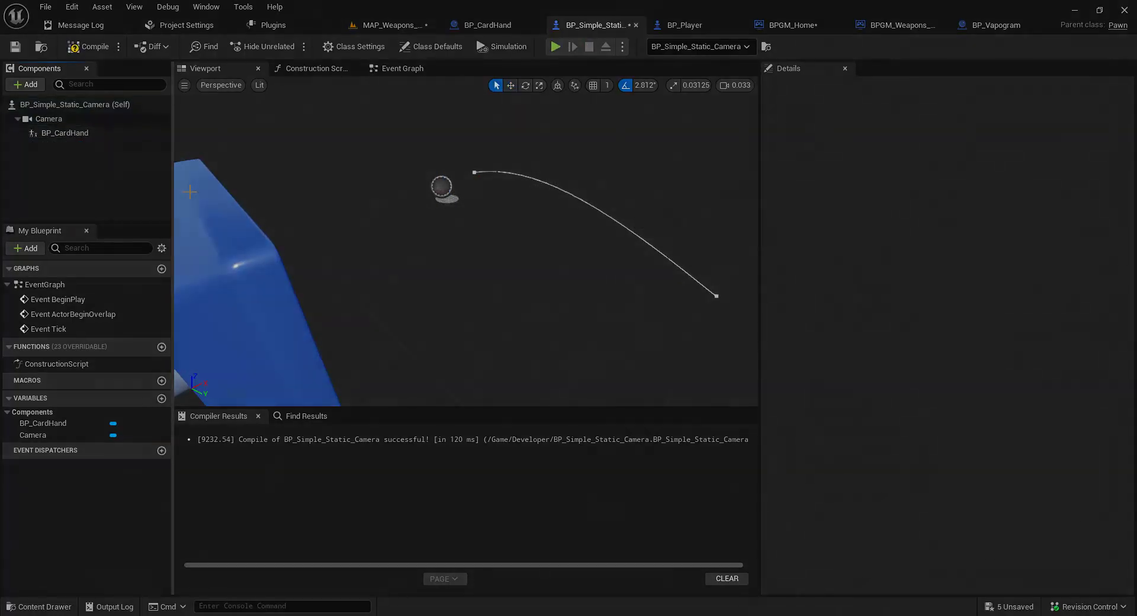
Step: Compile and save the BP_Simple_Static_Camera blueprint
left_click(55, 130)
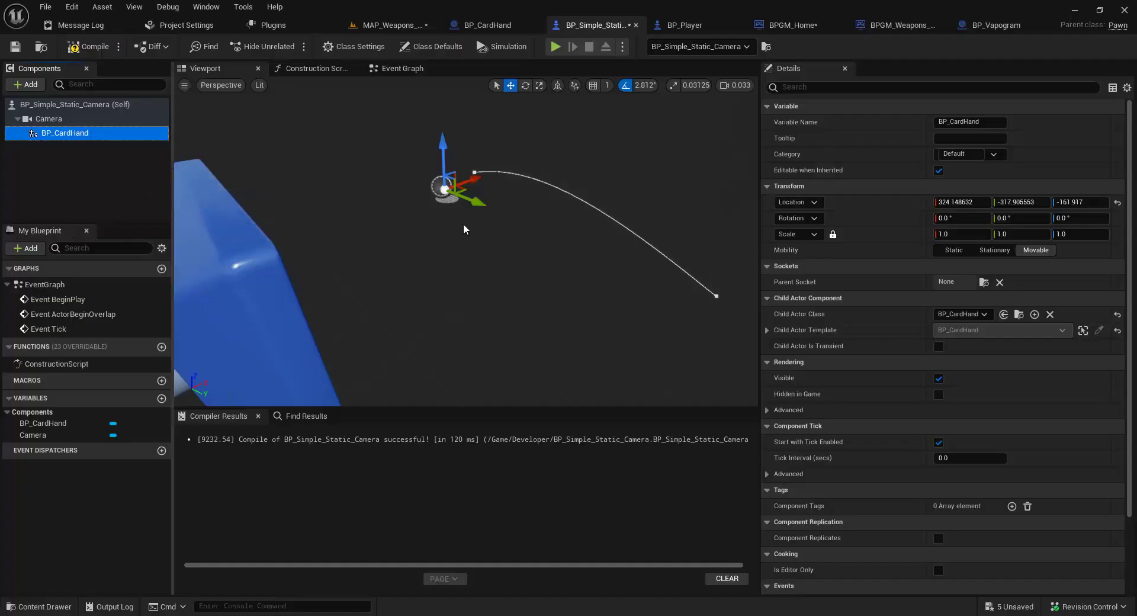
left_click(331, 194)
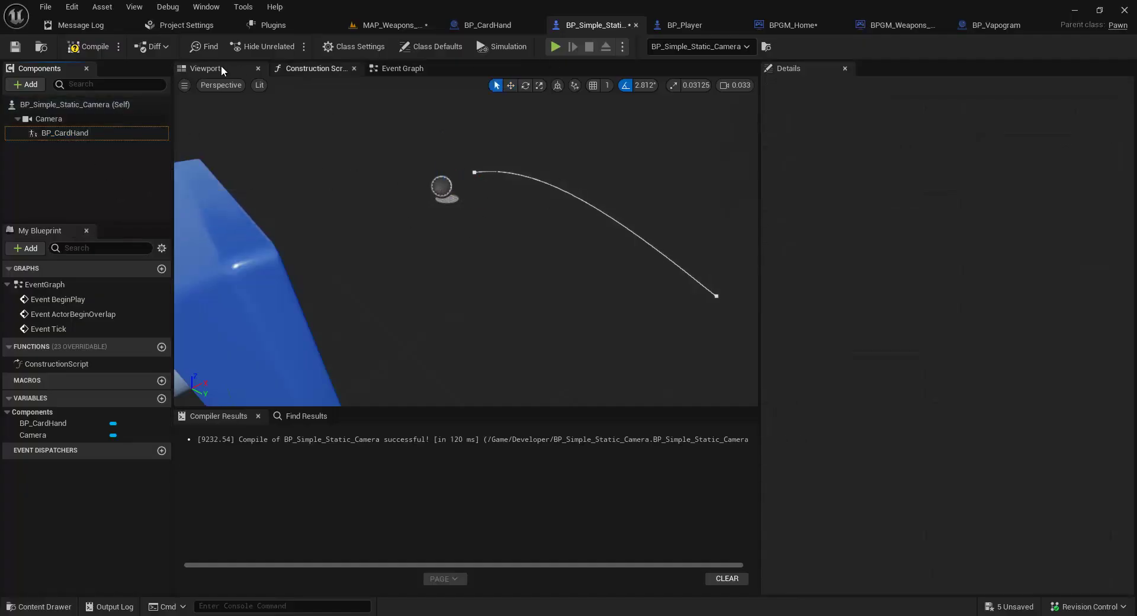
left_click(87, 46)
left_click(16, 48)
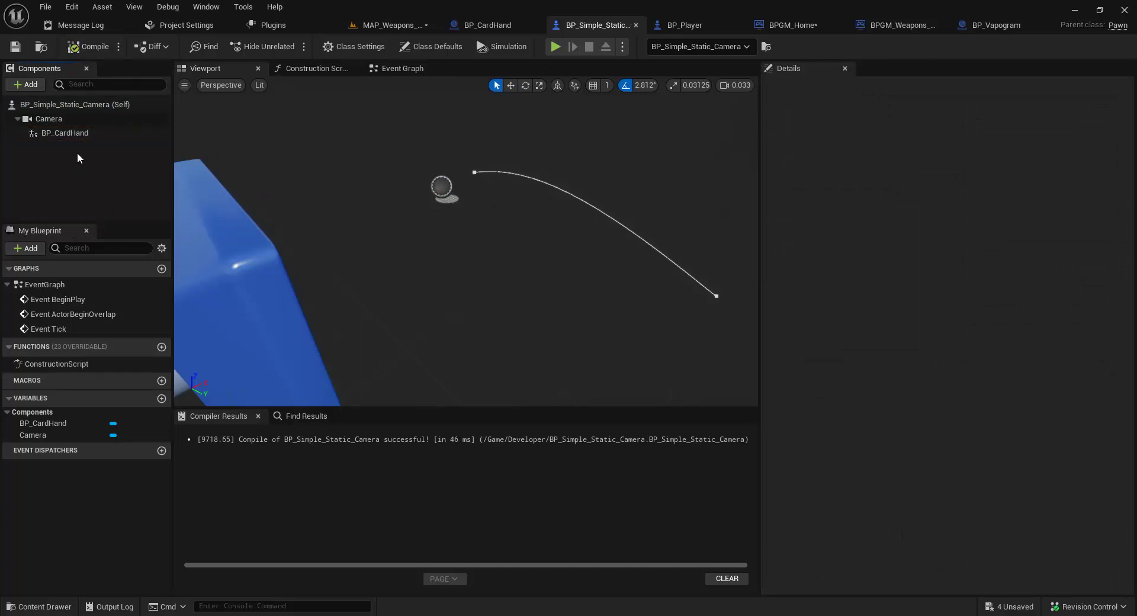
Step: Close the BPGM_Home and BP_Player blueprint editors
left_click(65, 133)
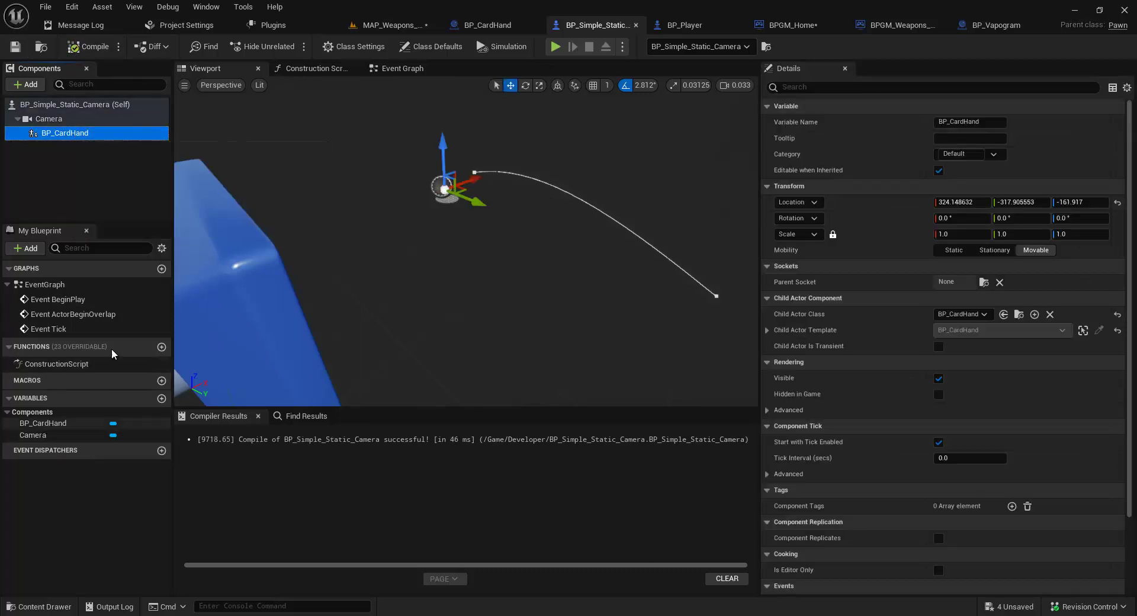
left_click(808, 26)
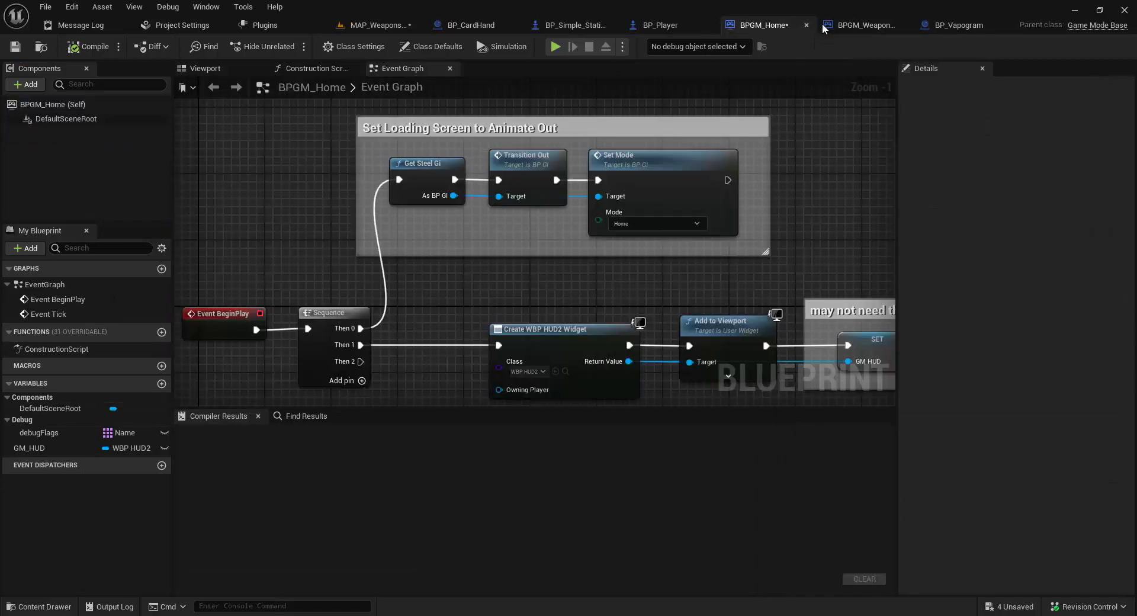
middle_click(807, 23)
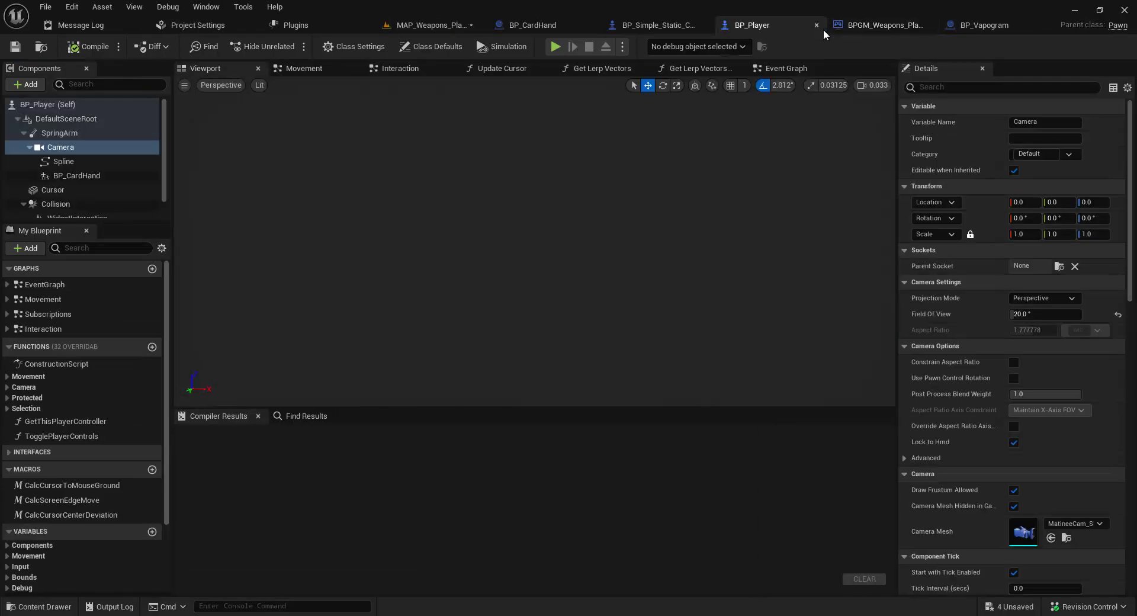
left_click(816, 25)
left_click(855, 24)
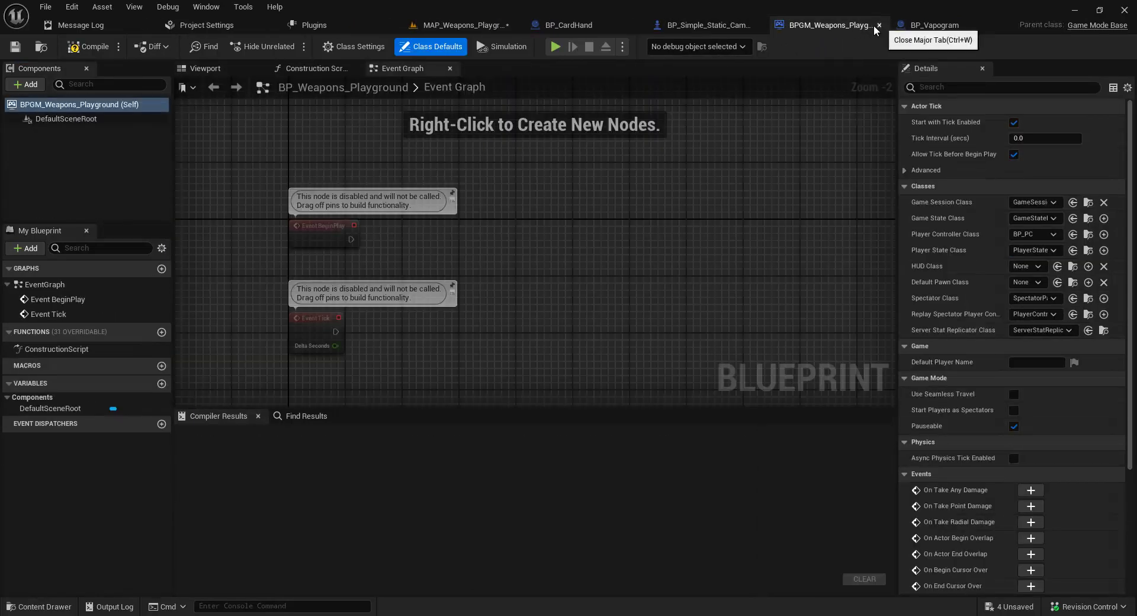
left_click(718, 26)
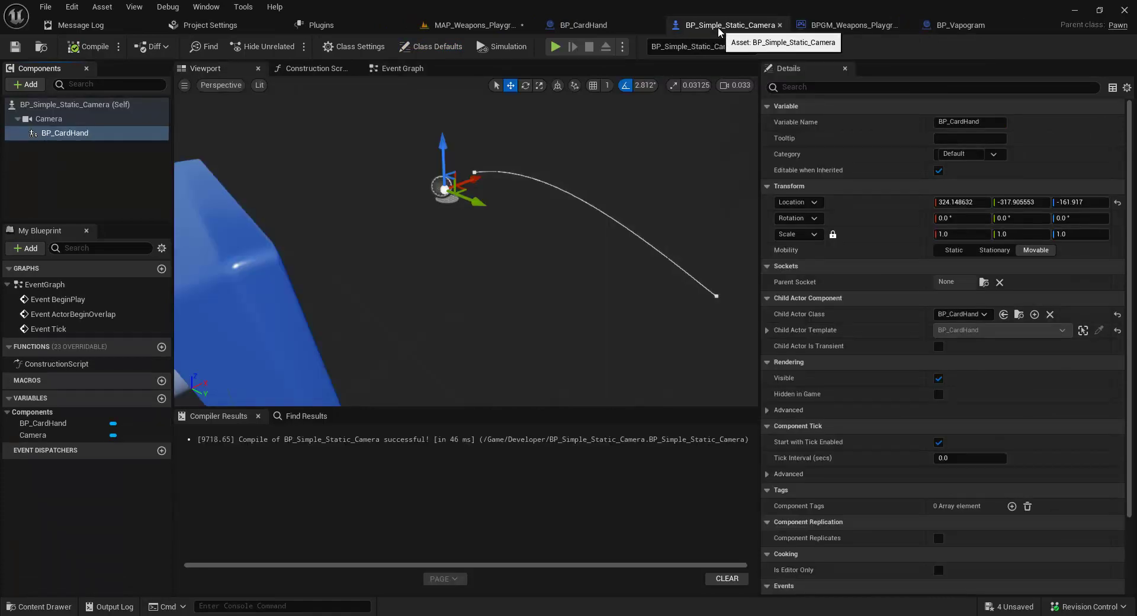
left_click(834, 24)
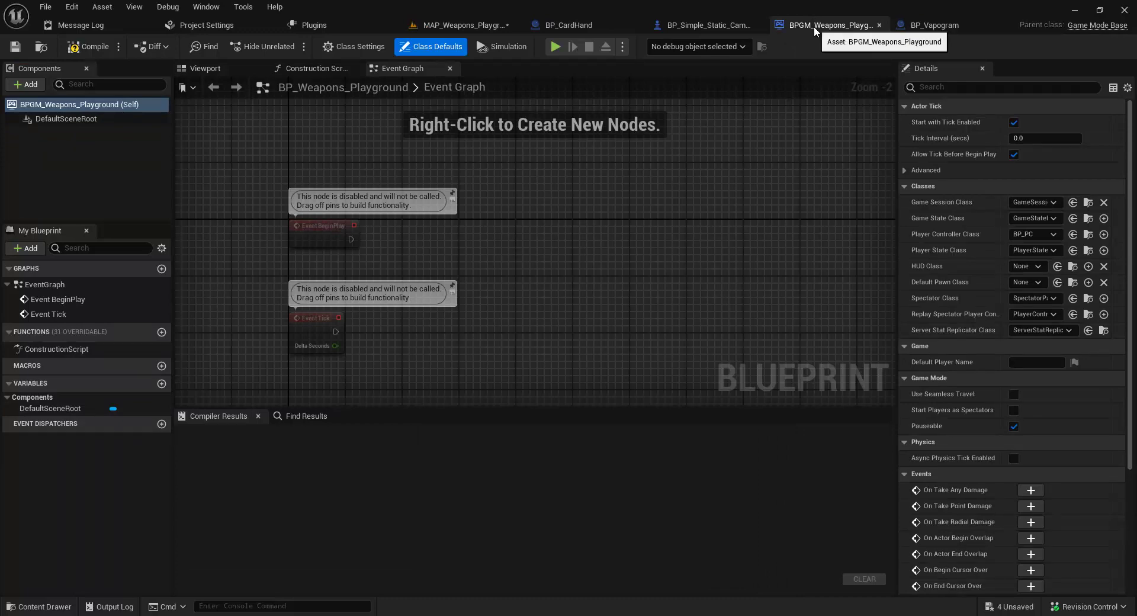
left_click(697, 26)
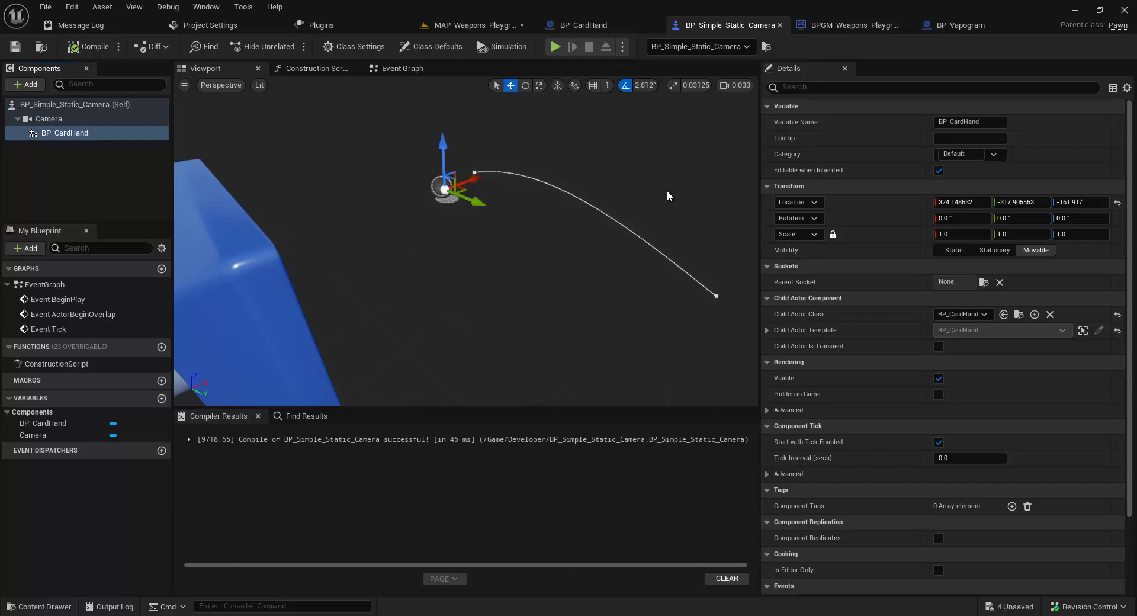
left_click(876, 24)
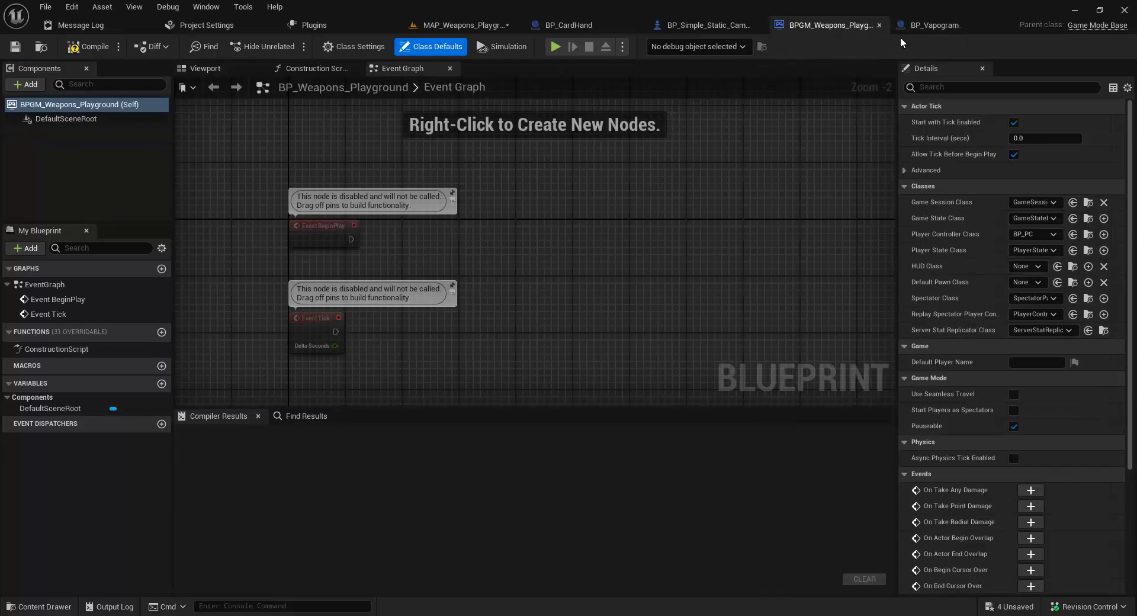
Step: Copy the BP Card Hand, Child Actor, Cast To BP_CardHand and Show Cards nodes from BP_Vapogram's Event Graph
left_click(925, 23)
scroll(671, 165, "down", 2)
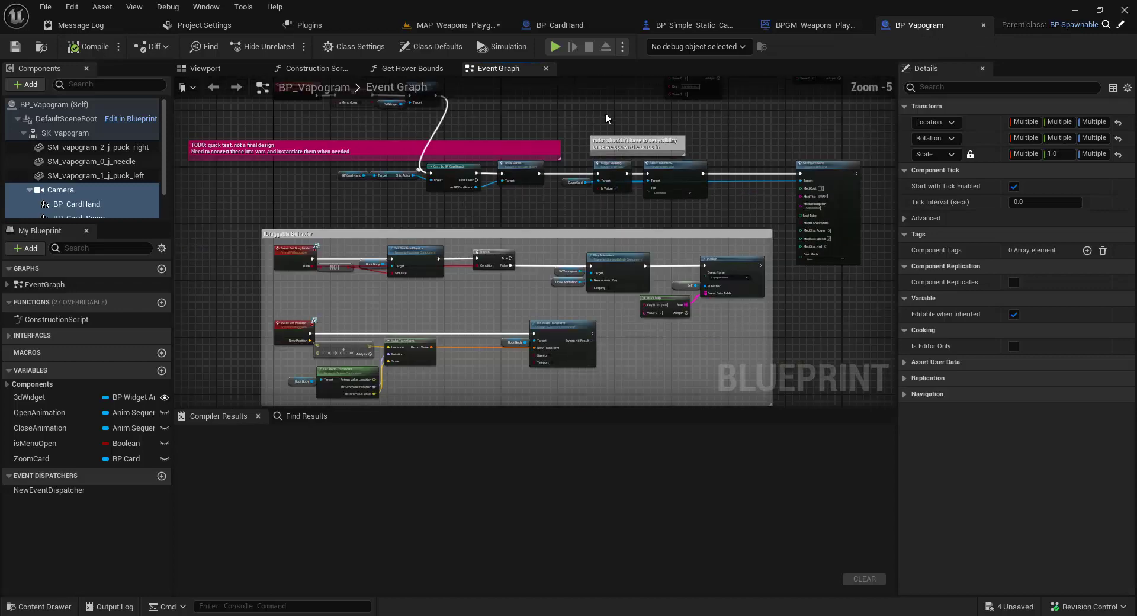
right_click_drag(605, 113, 531, 259)
scroll(539, 225, "up", 3)
scroll(519, 293, "up", 2)
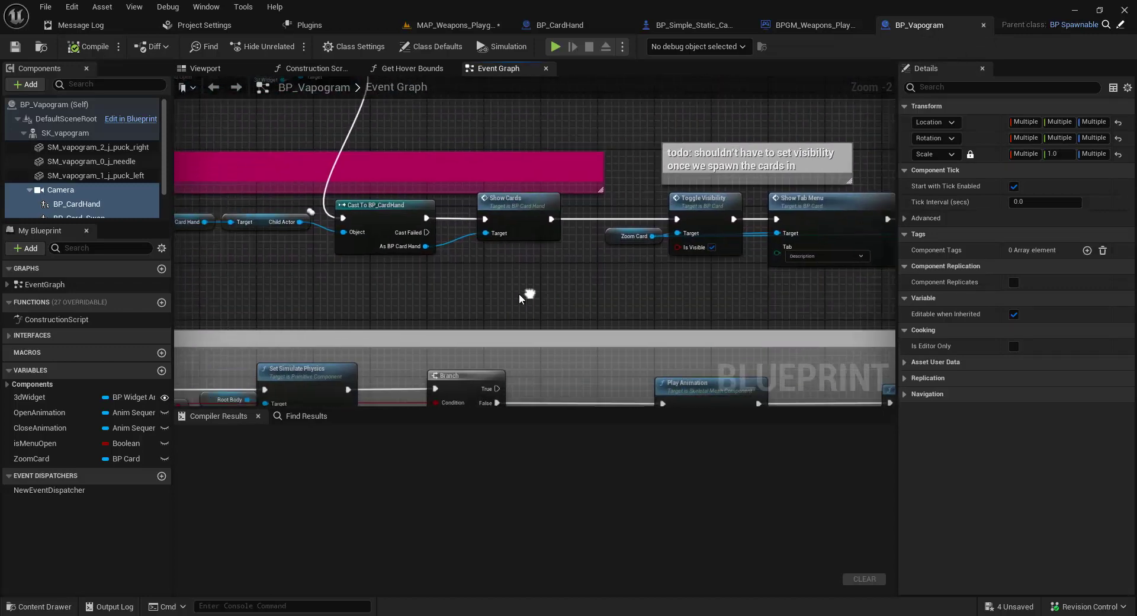
right_click_drag(422, 255, 596, 277)
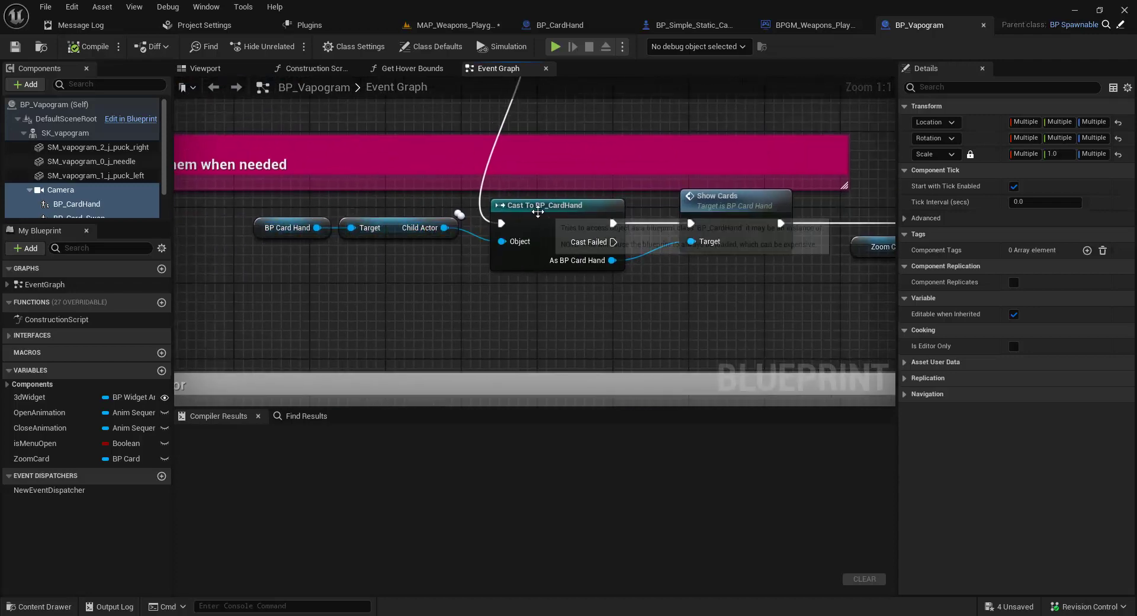
scroll(775, 281, "down", 1)
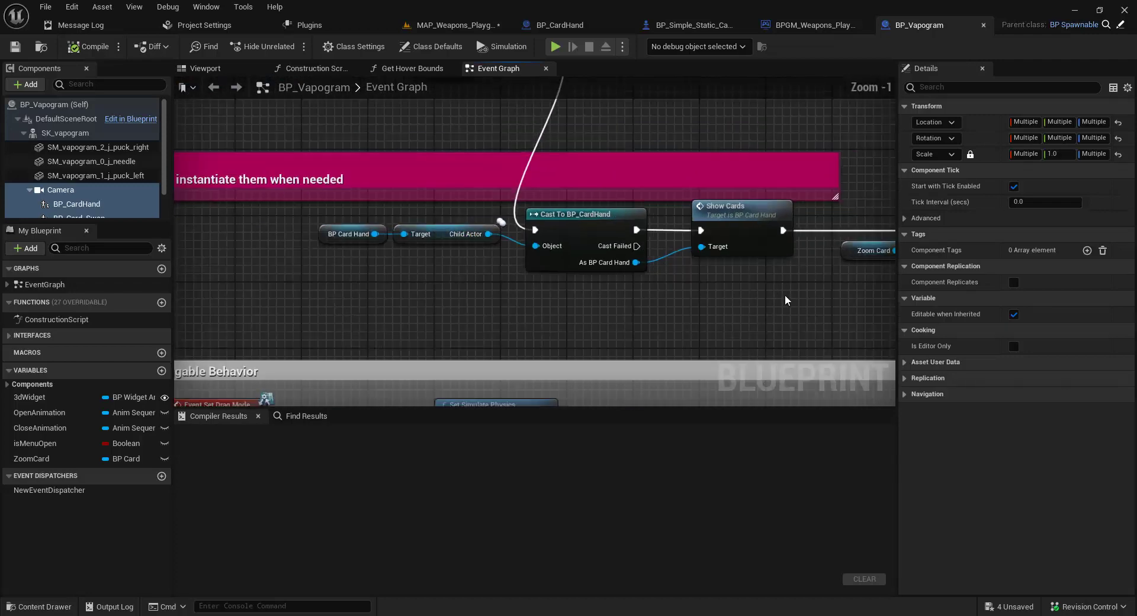
right_click_drag(784, 293, 726, 274)
scroll(681, 269, "down", 1)
left_click_drag(670, 276, 368, 212)
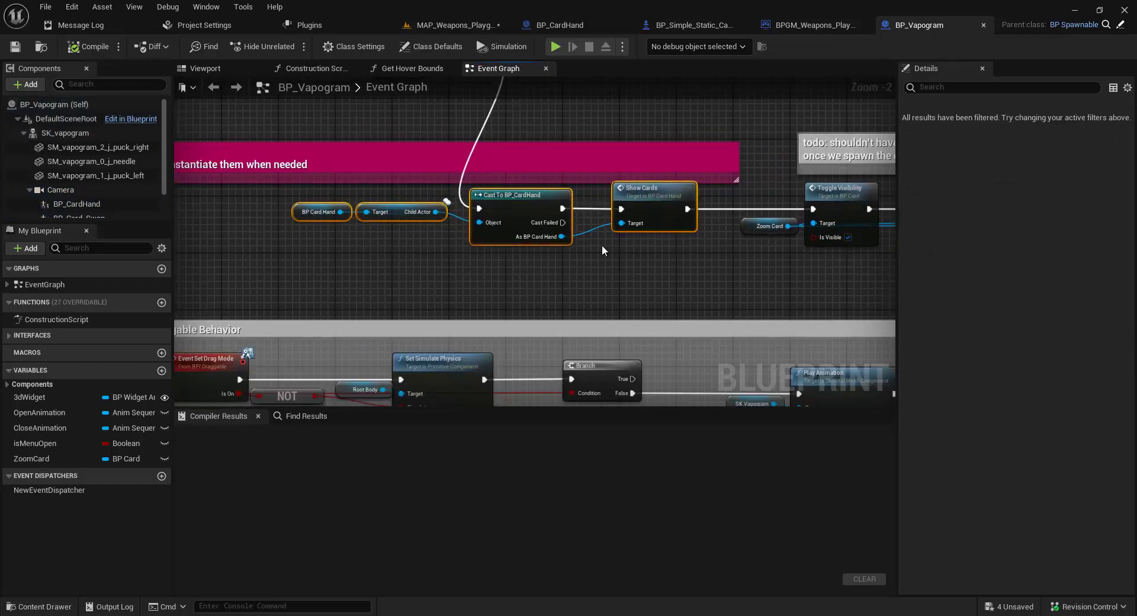
right_click_drag(342, 260, 370, 269)
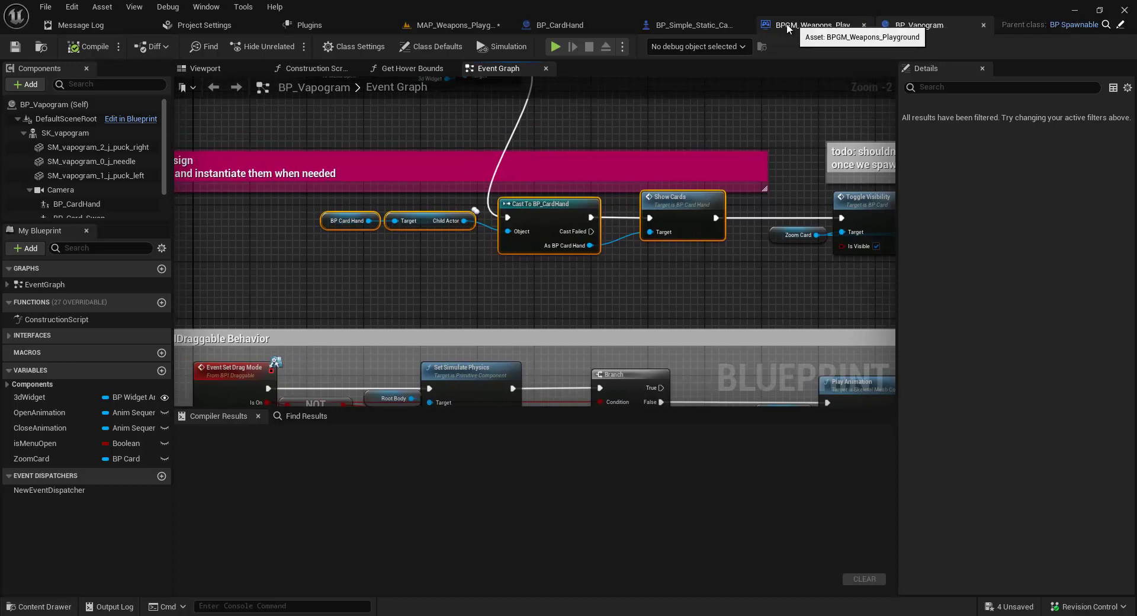
Step: Paste the copied card hand nodes beside the default events in BP_Simple_Static_Camera's Event Graph
left_click(692, 25)
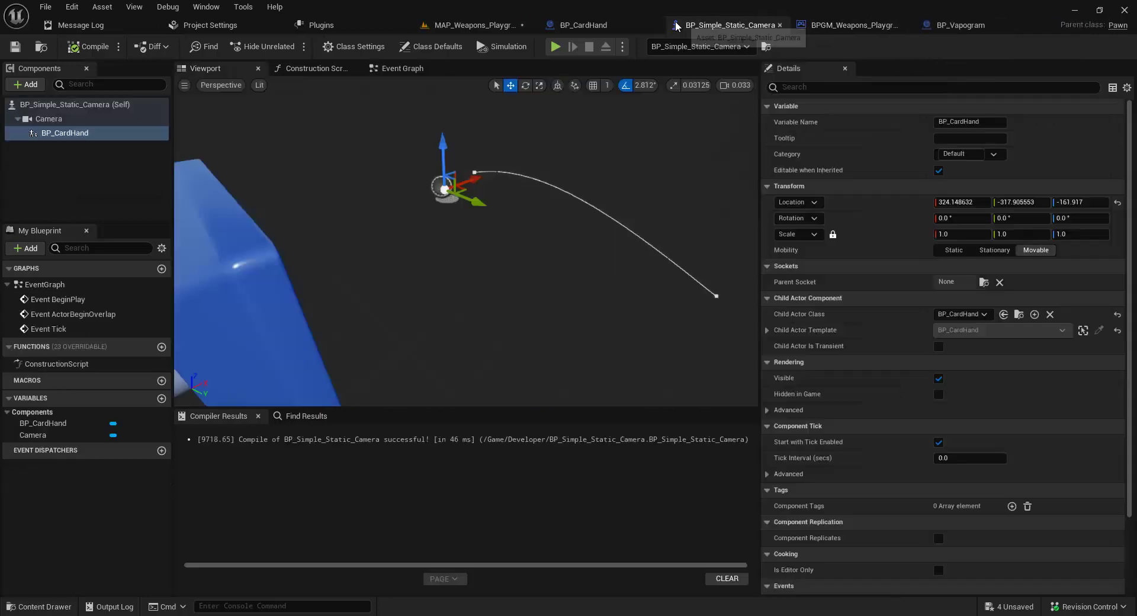
left_click(396, 68)
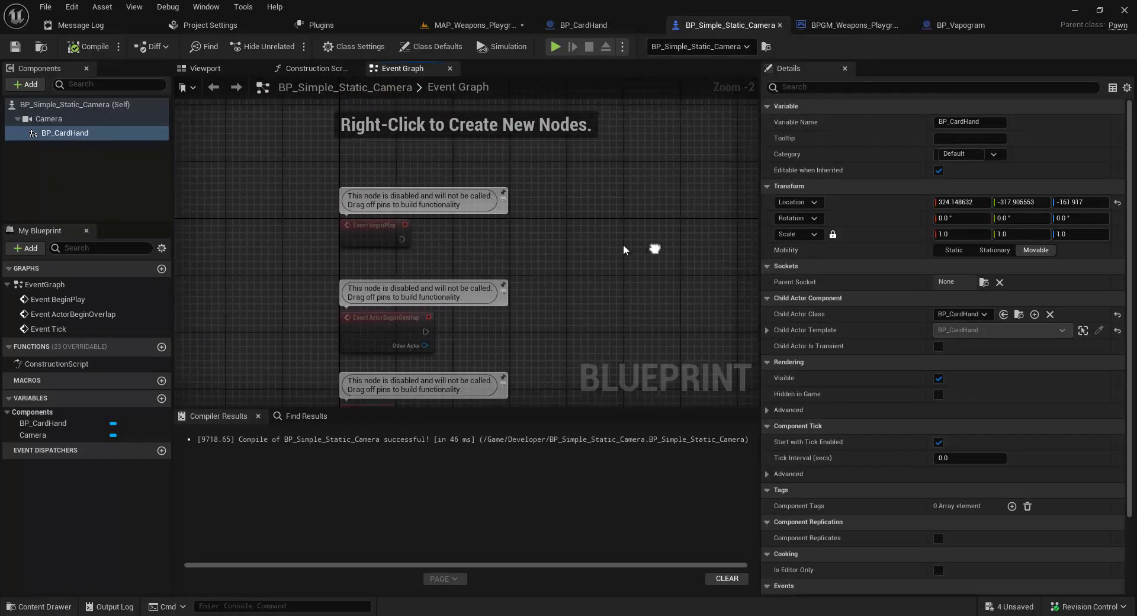
right_click_drag(623, 248, 489, 226)
key("ctrl+v")
right_click_drag(507, 180, 465, 180)
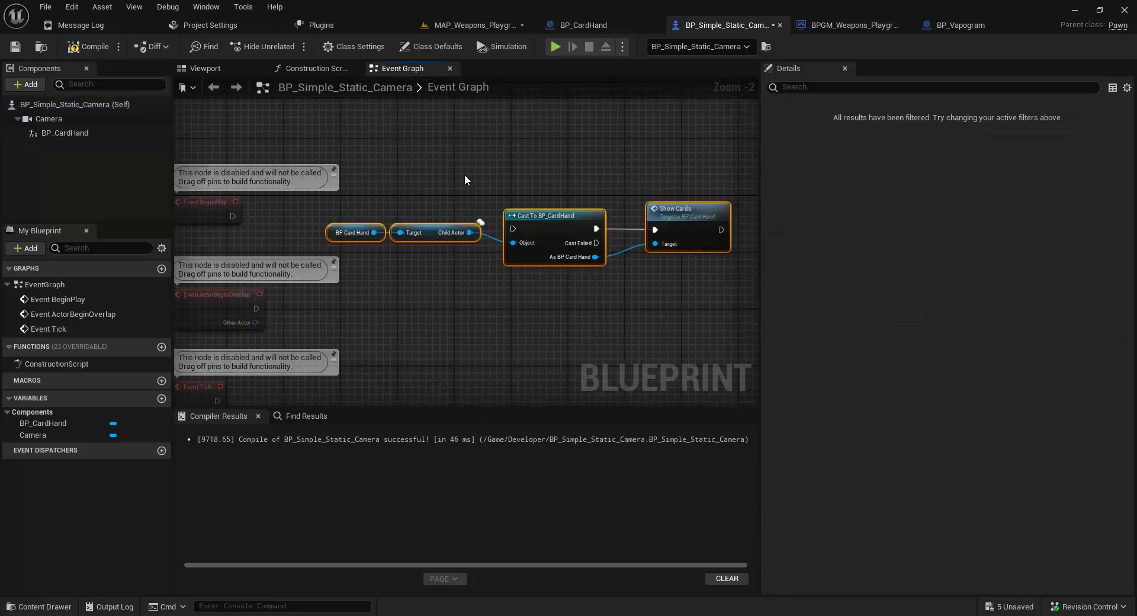
Step: Replace the pasted BP Card Hand reference with a getter for this blueprint's BP_CardHand component, connected to the Child Actor node's Target
right_click(464, 178)
left_click(450, 154)
left_click_drag(42, 423, 417, 300)
left_click(448, 321)
right_click_drag(415, 281, 470, 297)
left_click_drag(514, 318, 415, 290)
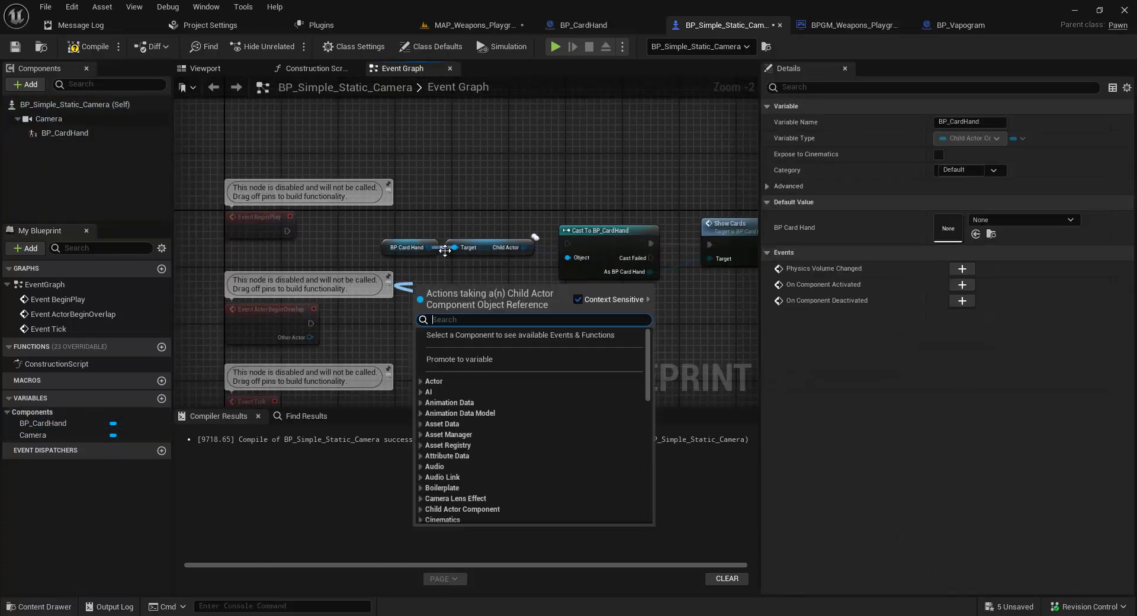
left_click(419, 274)
key("Delete")
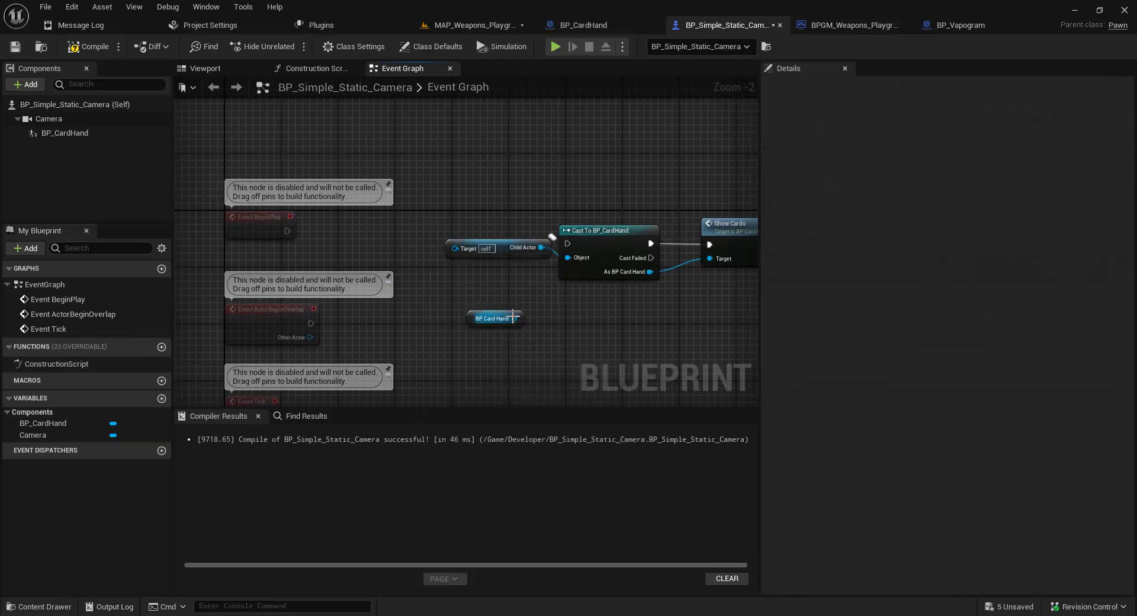
left_click_drag(514, 319, 405, 248)
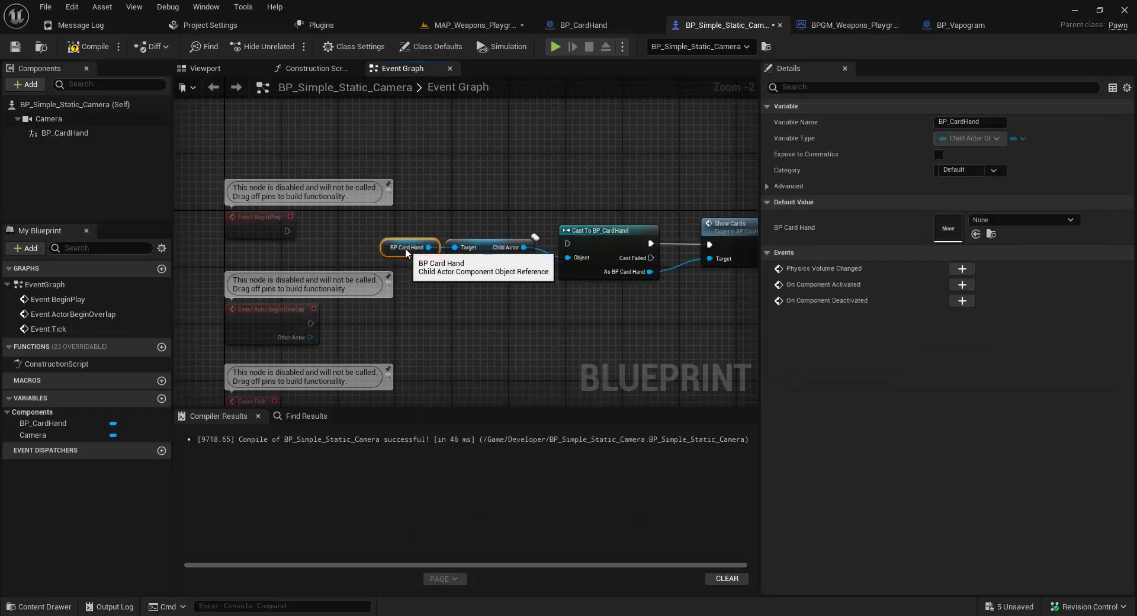
Step: Wire Event BeginPlay into the aligned Cast To BP_CardHand and Show Cards chain, and compile BP_Simple_Static_Camera
right_click_drag(516, 293, 422, 324)
left_click_drag(499, 263, 485, 250)
right_click_drag(485, 250, 549, 238)
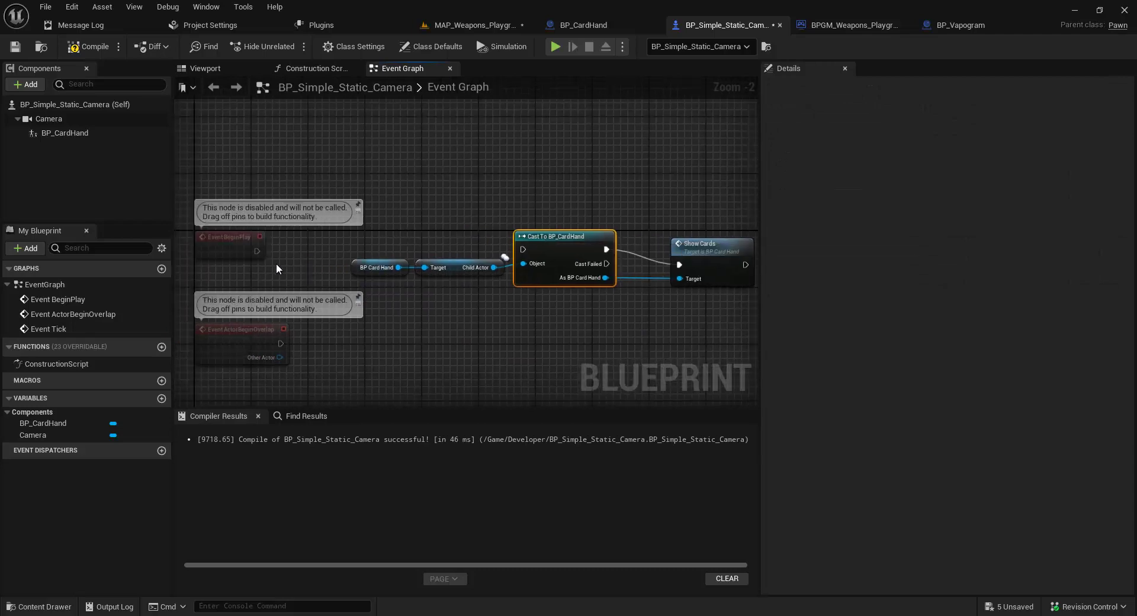
left_click_drag(257, 250, 522, 249)
right_click_drag(702, 237, 599, 214)
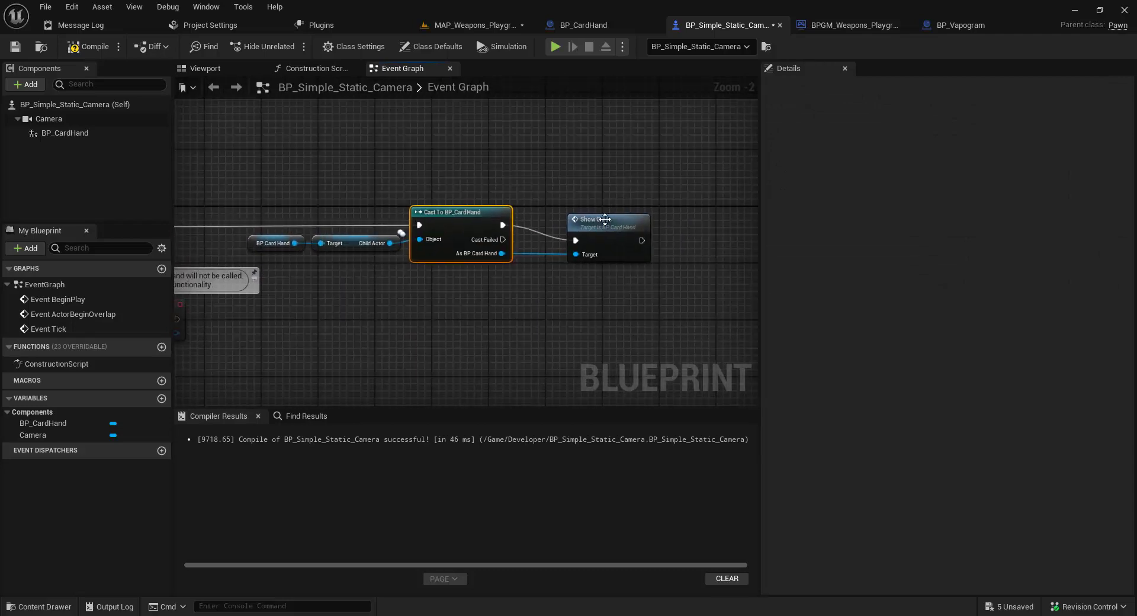
left_click_drag(604, 221, 600, 213)
right_click_drag(617, 194, 642, 172)
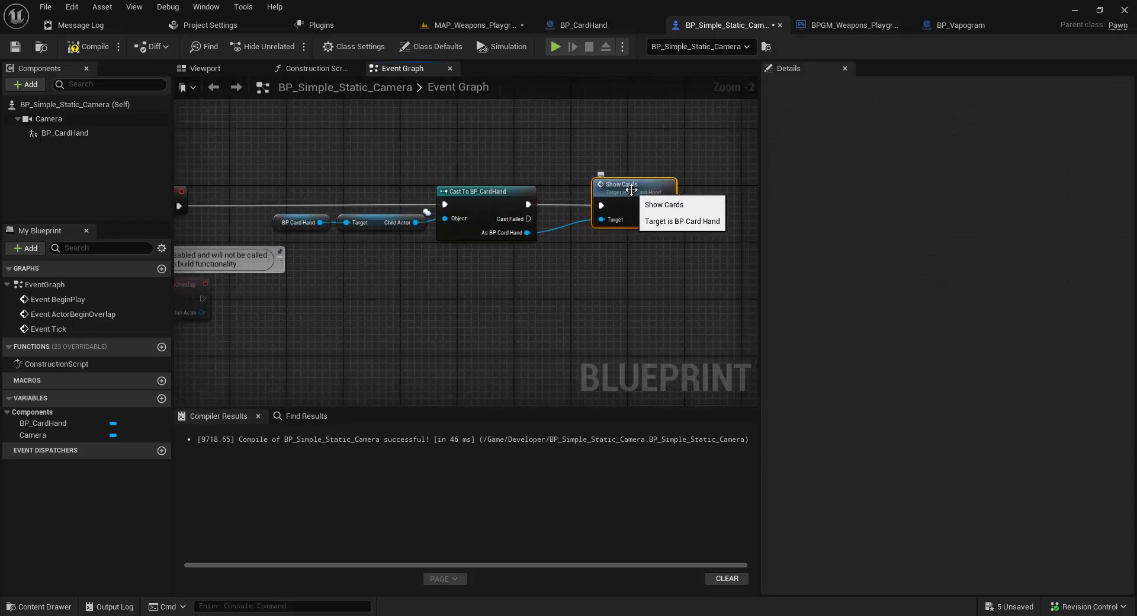
left_click(432, 157)
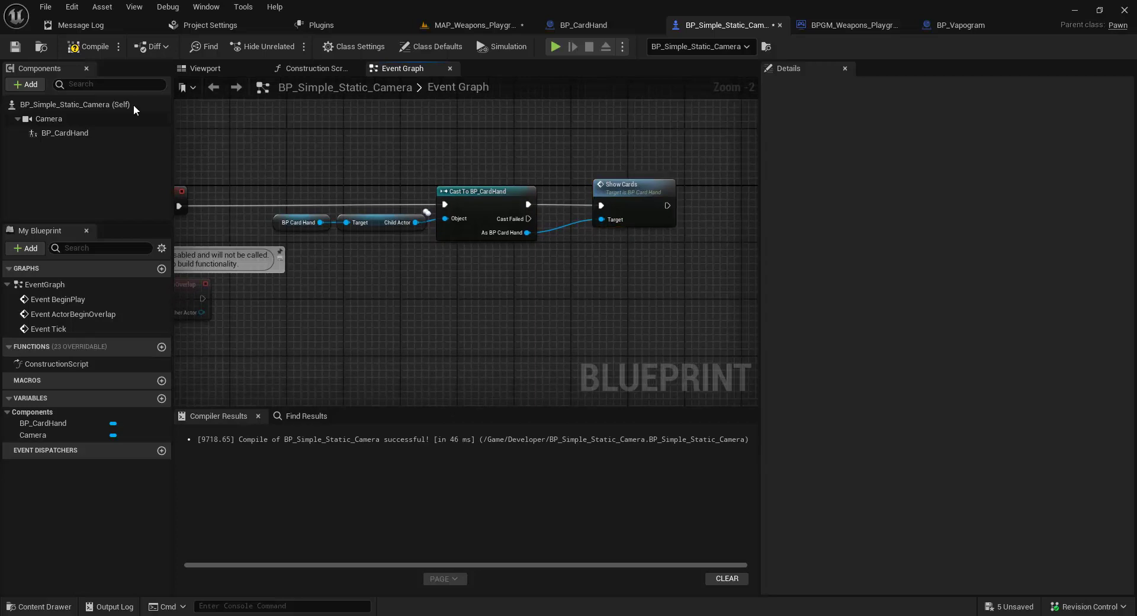
left_click(89, 47)
right_click_drag(549, 149, 586, 160)
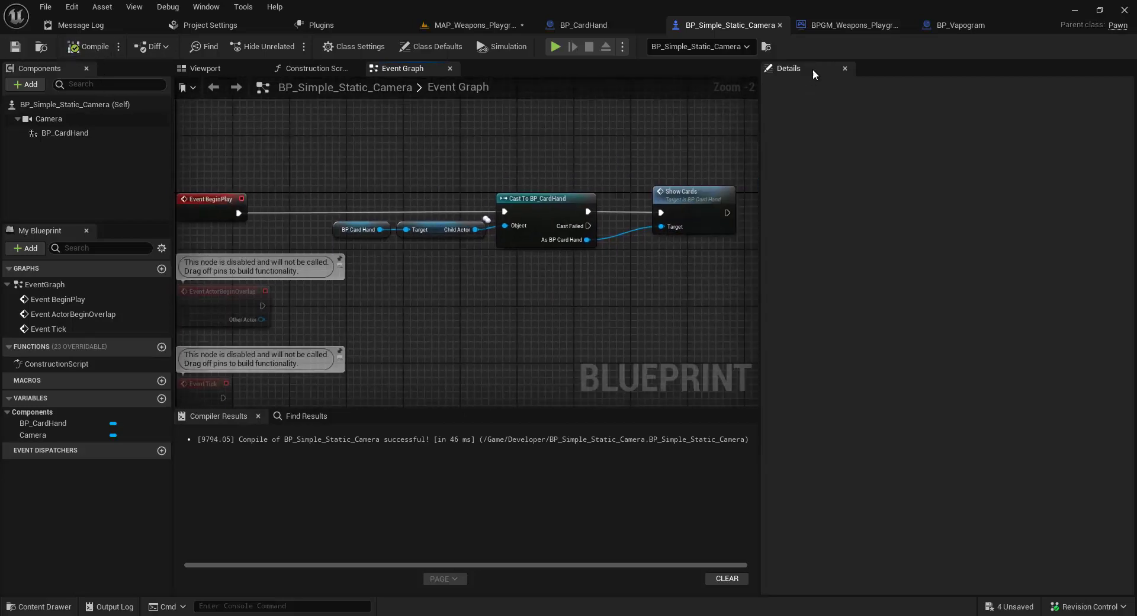
Step: Return to the Event Graph of the BPGM_Weapons_Playground game mode blueprint
left_click(845, 26)
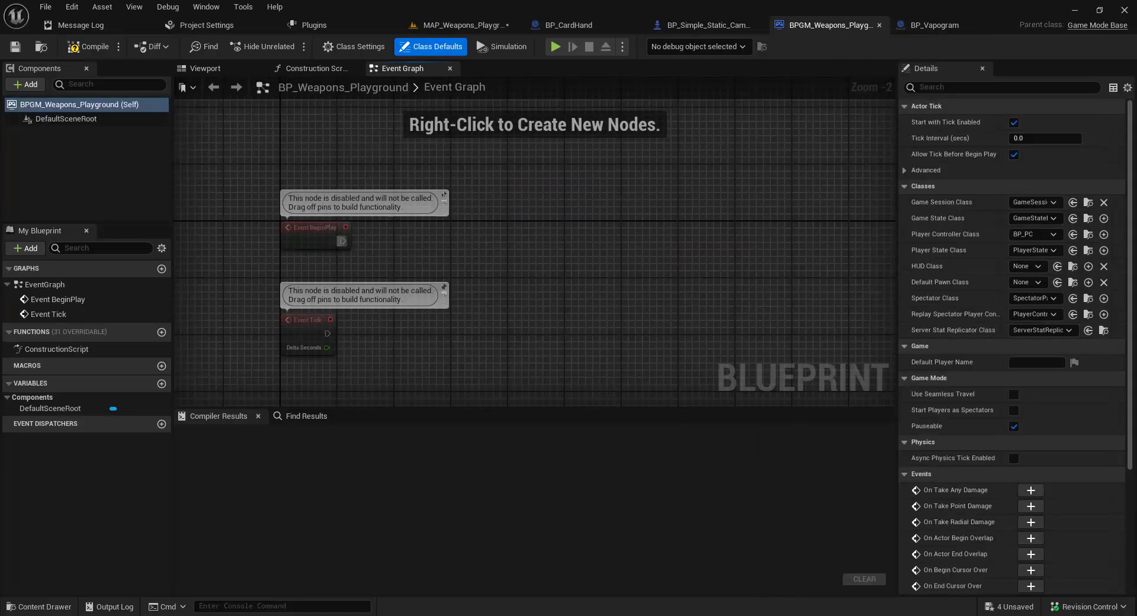
left_click(696, 27)
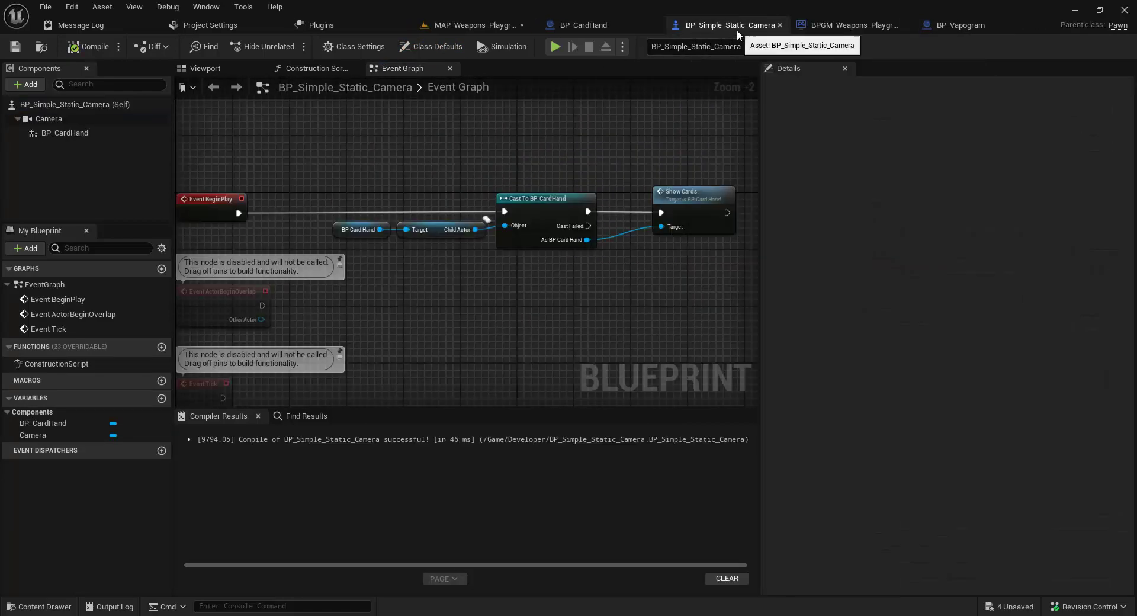
left_click(819, 26)
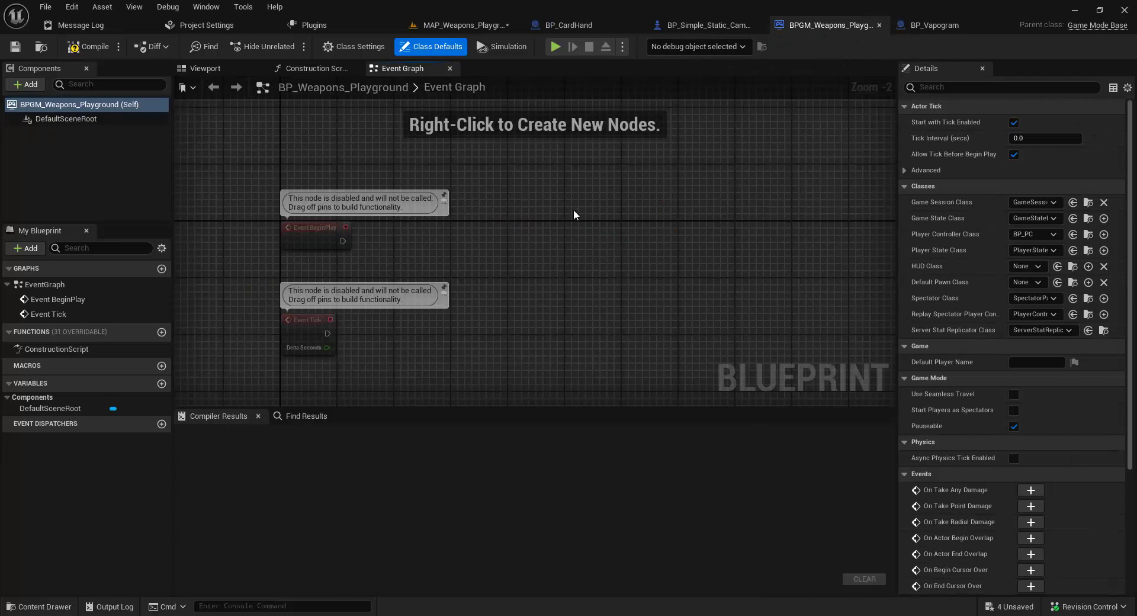
Step: Play-test the MAP_Weapons_Playground level and eject from the possessed camera to look around the spawned card hand
left_click(705, 25)
left_click(474, 26)
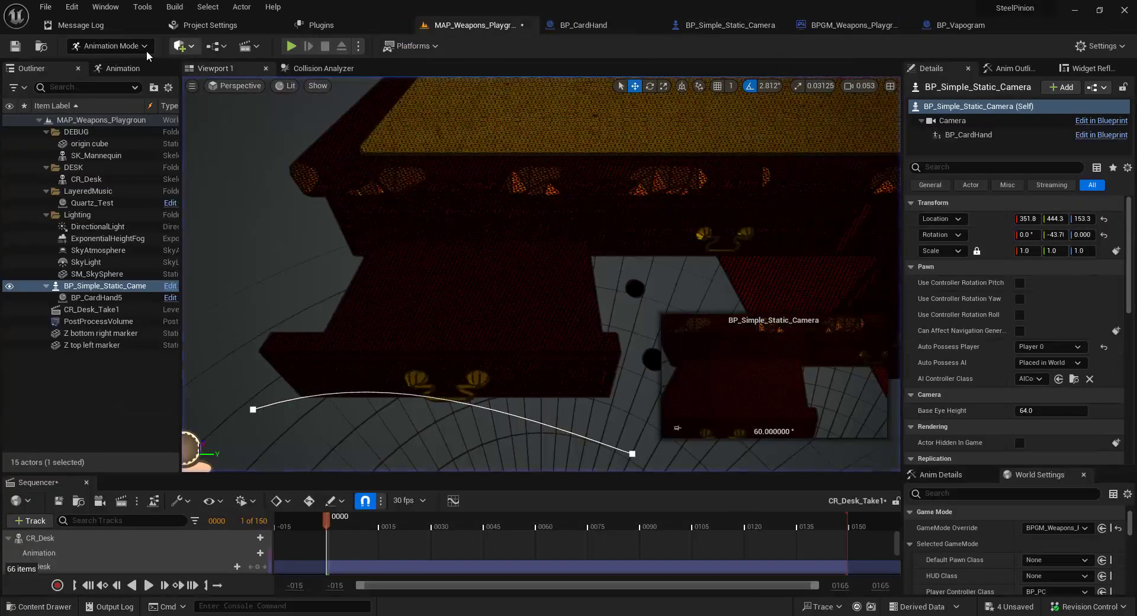
left_click(291, 45)
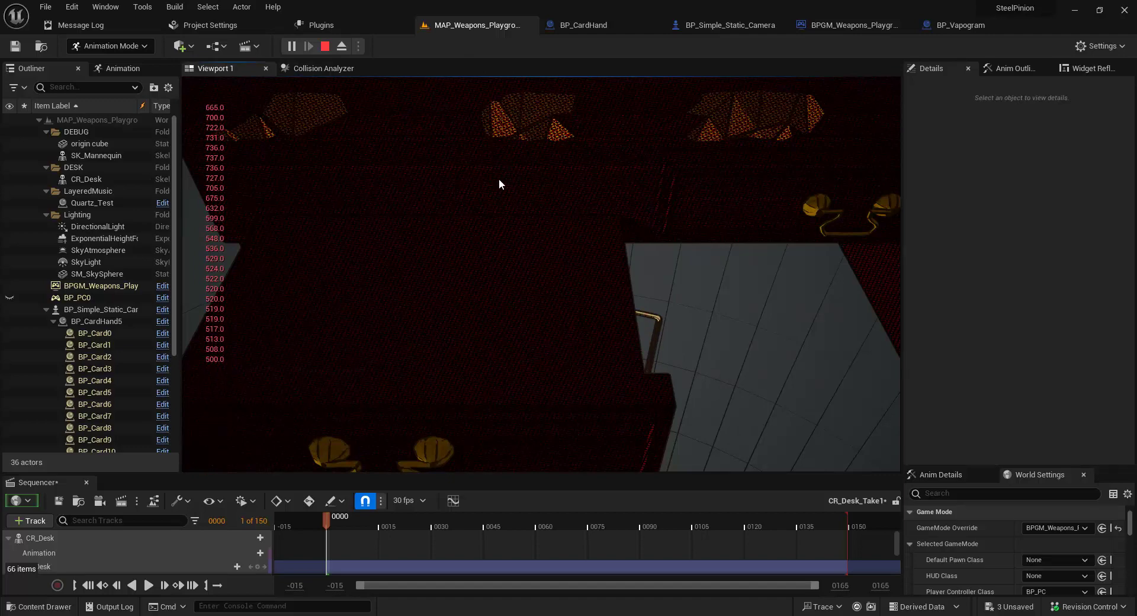
key("F8")
right_click_drag(685, 290, 401, 91)
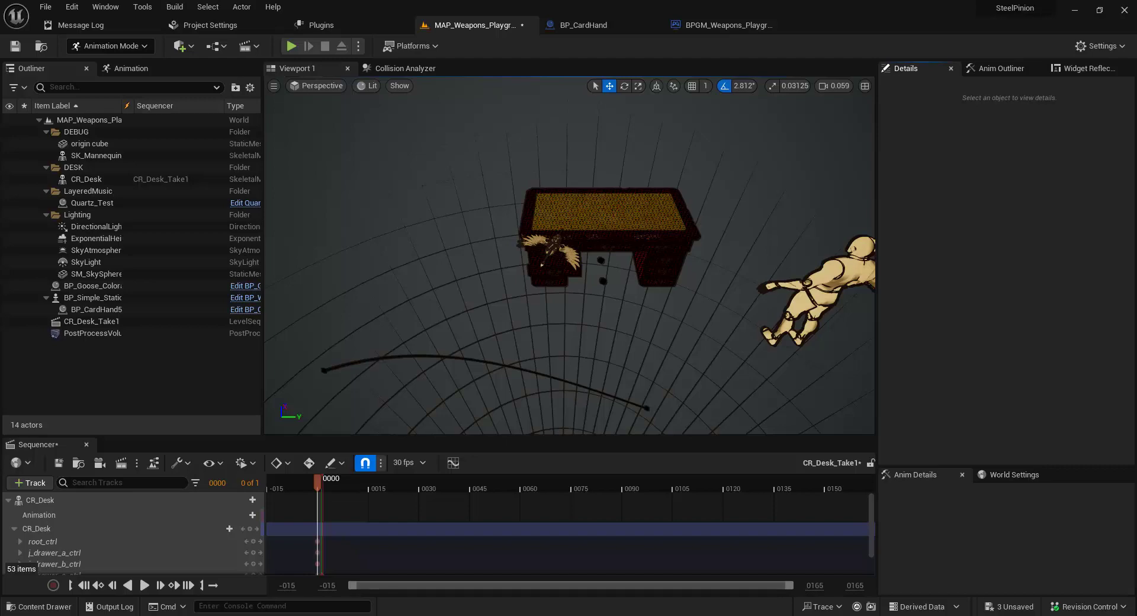
Step: Dock the BP_Weapon_Camera blueprint editor in the main window and return to the MAP_Weapons_Playground level with the Content Drawer open
left_click_drag(380, 48, 723, 33)
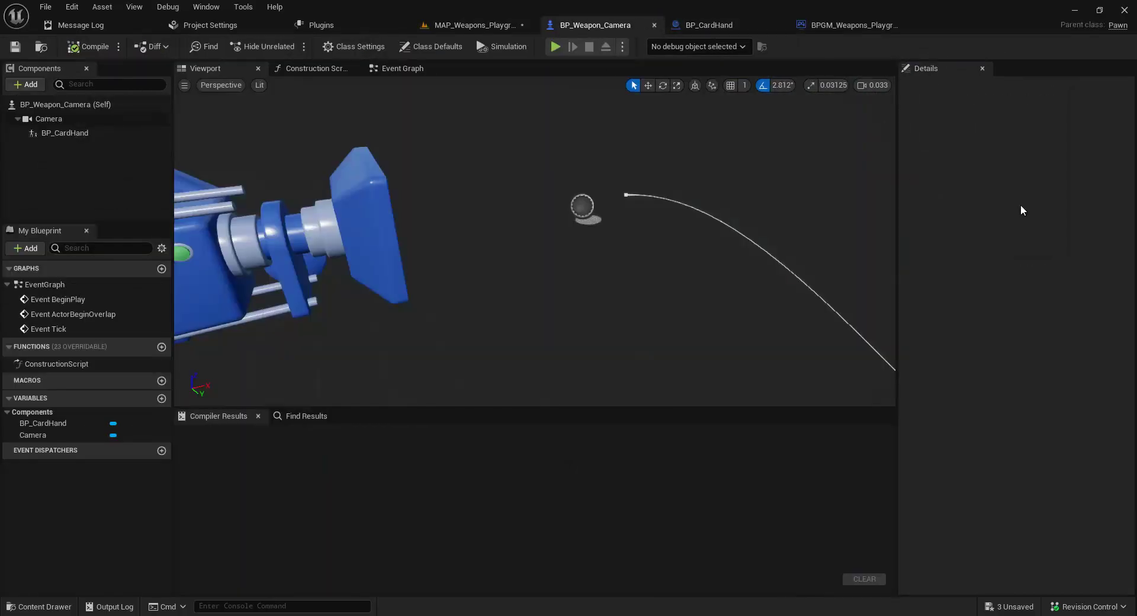
left_click(457, 27)
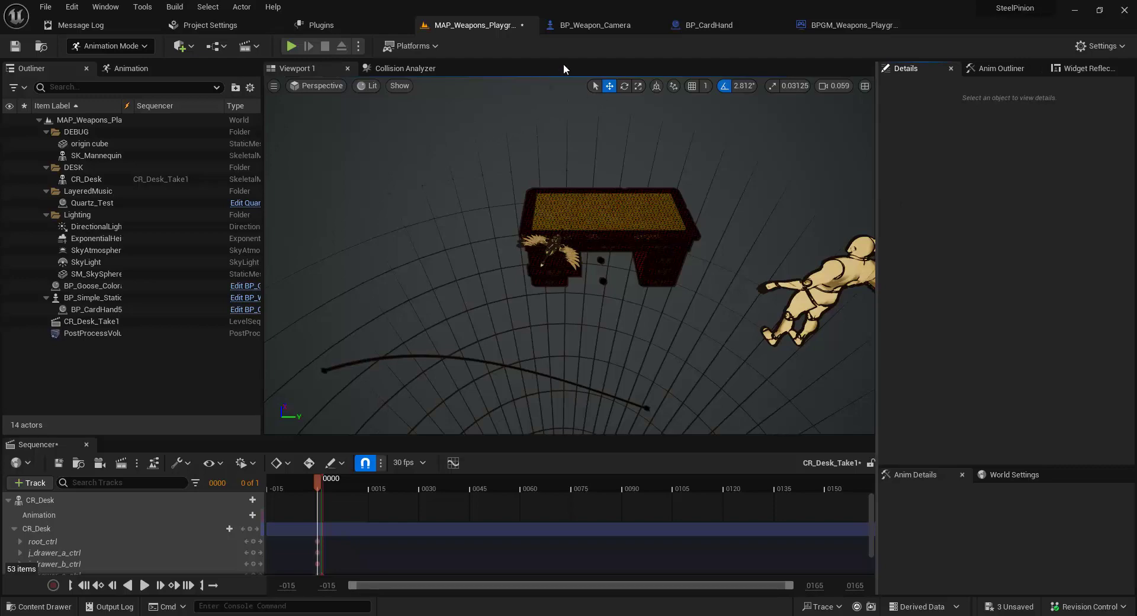
key("ctrl+space")
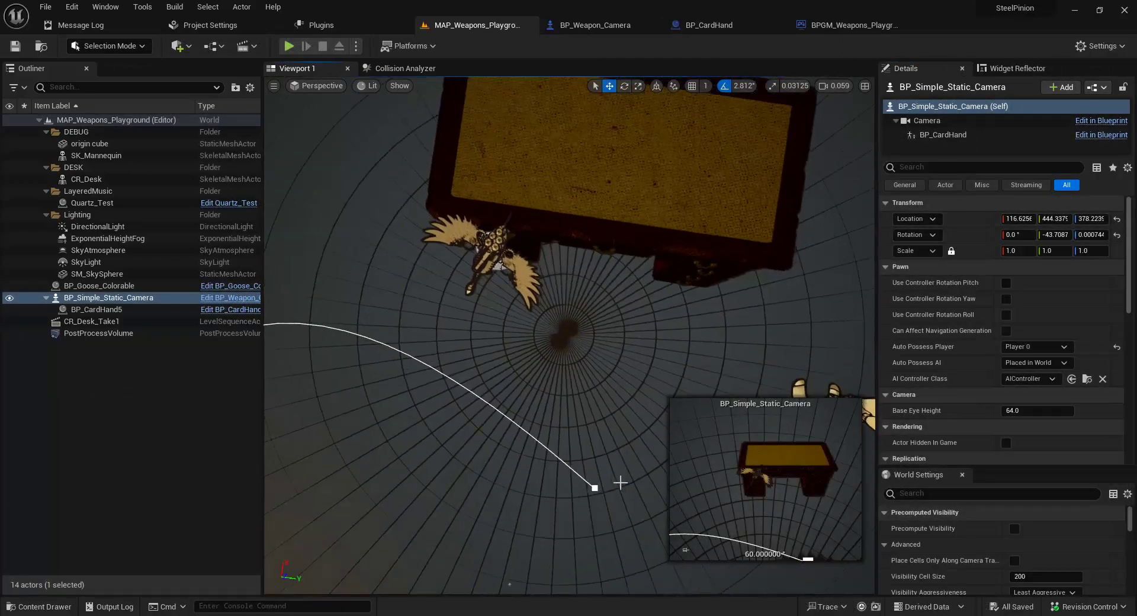
Step: Select the CR_Desk_Take1 level sequence actor and open its level sequence in Sequencer
right_click_drag(621, 483, 503, 355)
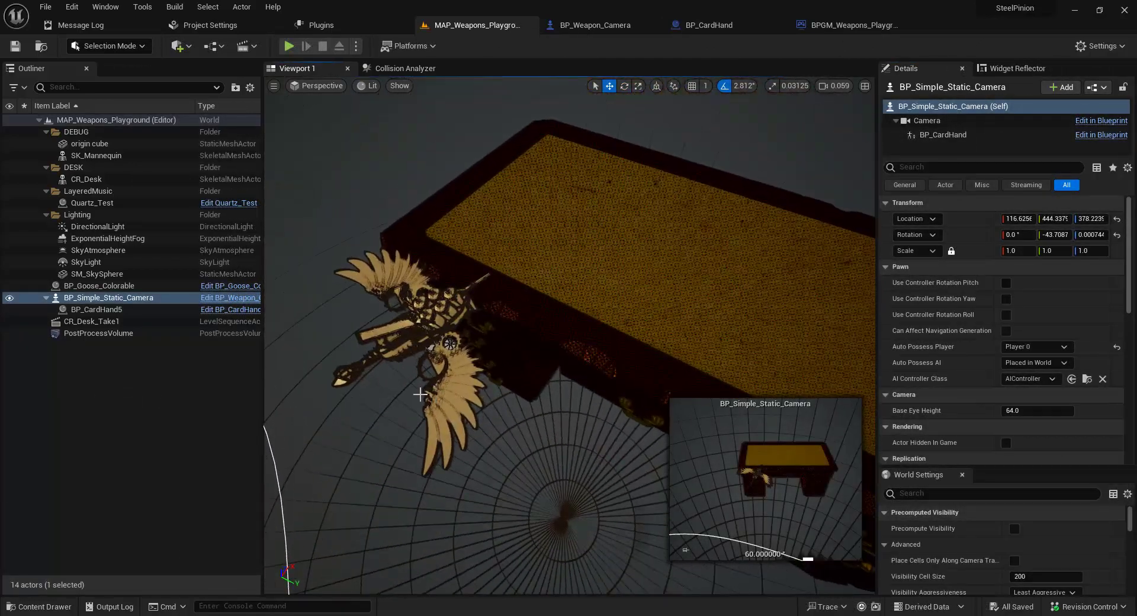
right_click_drag(420, 393, 572, 332)
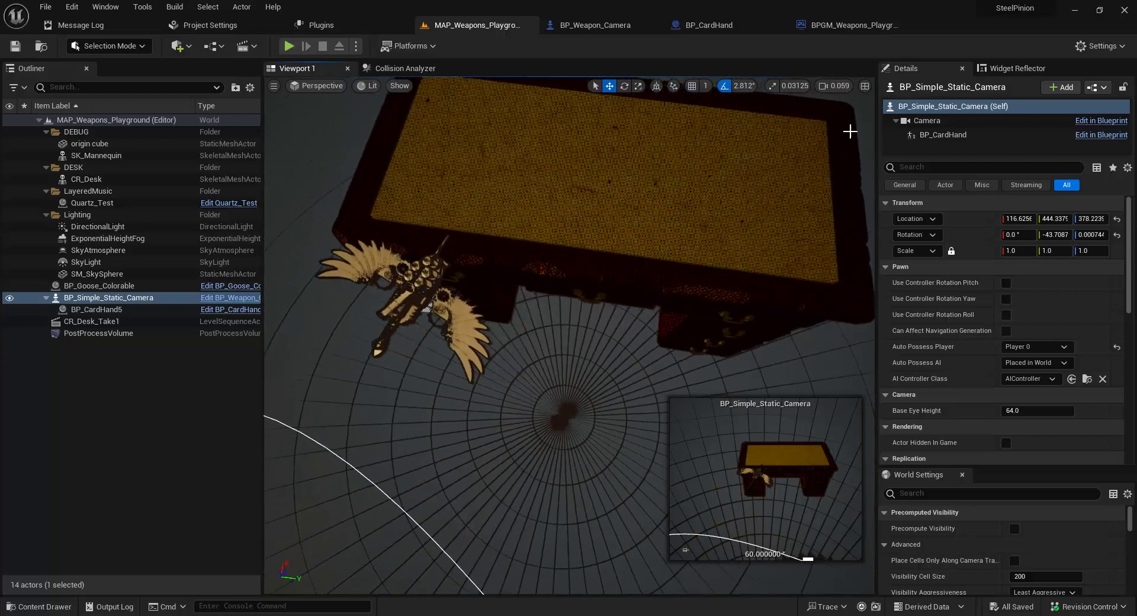
left_click(96, 450)
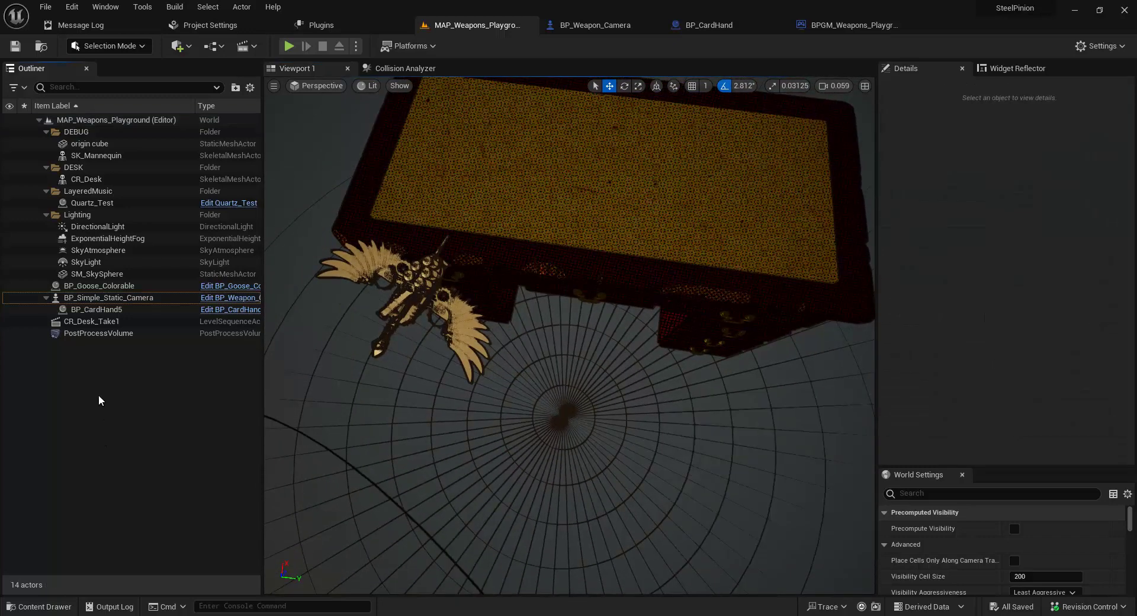
left_click(105, 322)
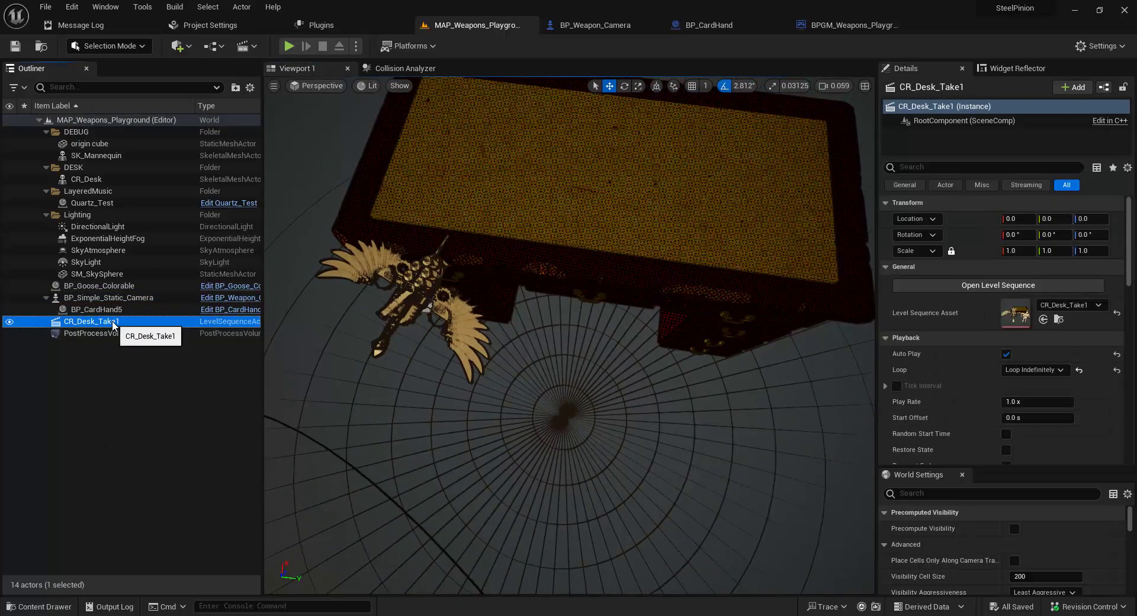
left_click(106, 344)
left_click(102, 323)
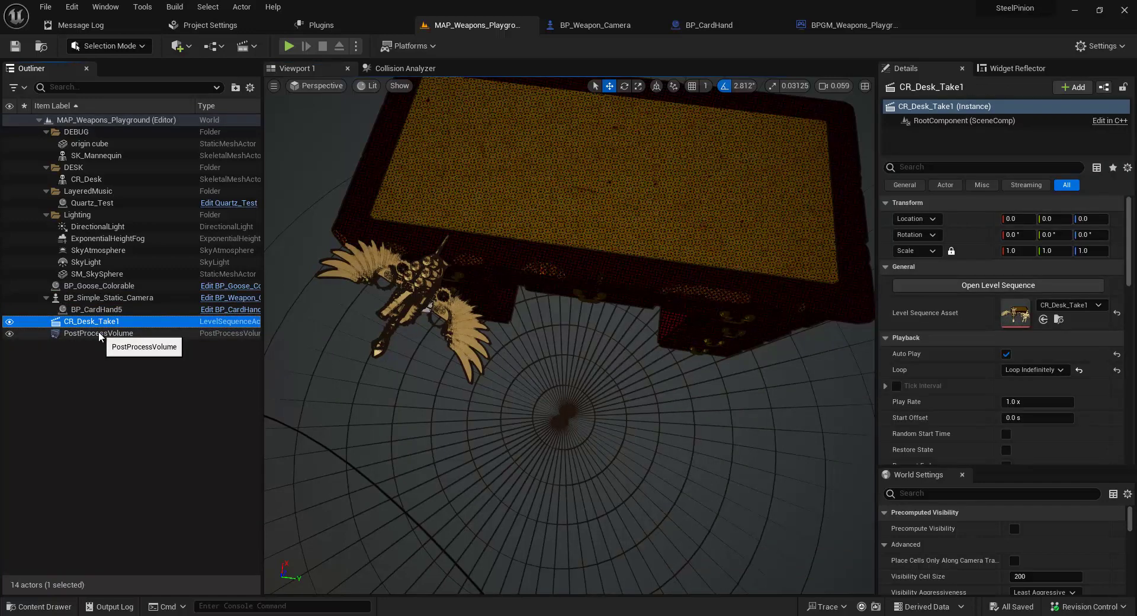
right_click_drag(556, 264, 430, 294)
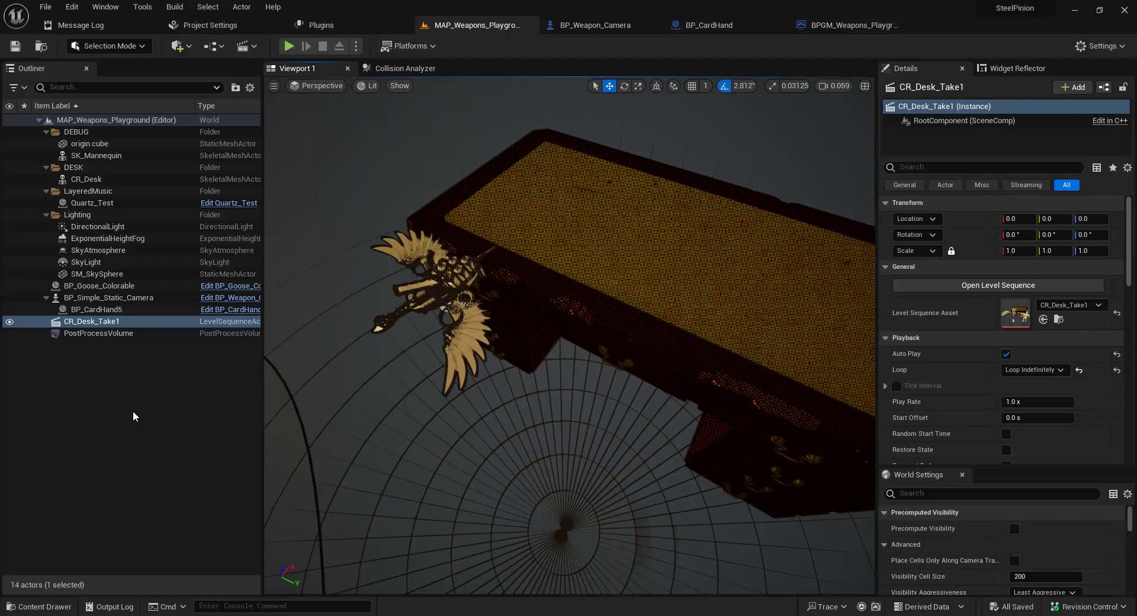
left_click(121, 374)
left_click(107, 321)
left_click(904, 267)
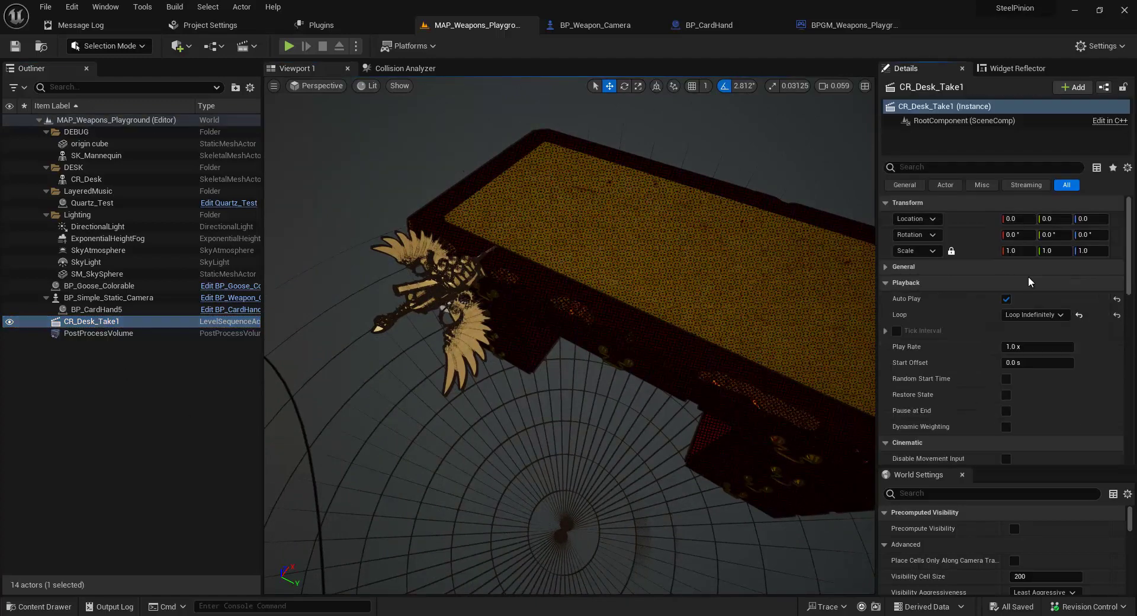
left_click(911, 266)
left_click(968, 283)
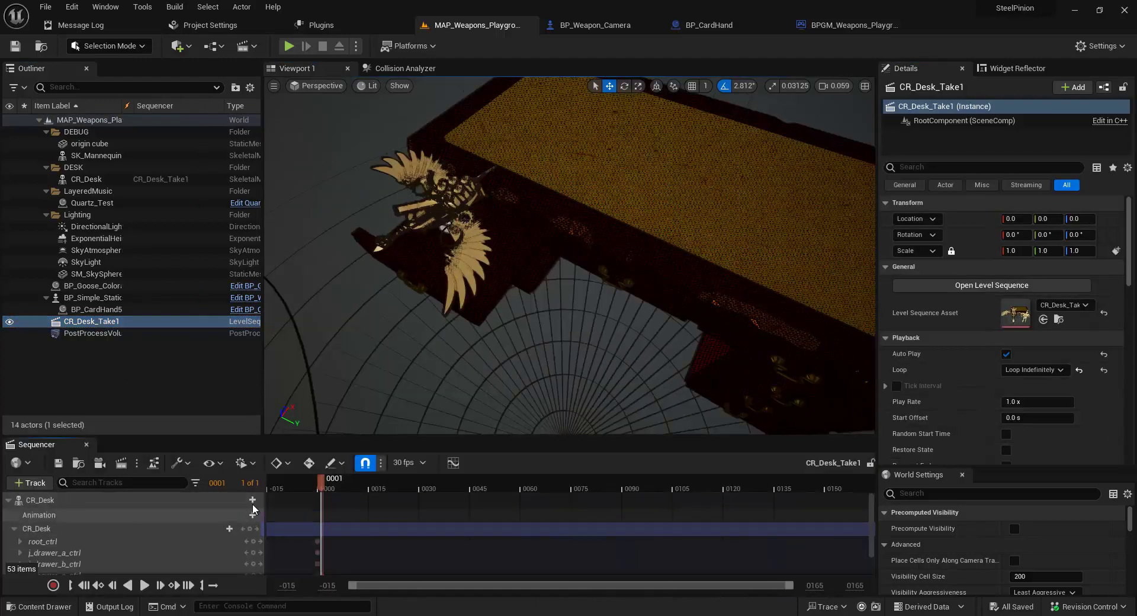
Step: Expand the desk rig's j_drawer_b_ctrl track to examine its location, rotation and scale channels
scroll(178, 527, "down", 2)
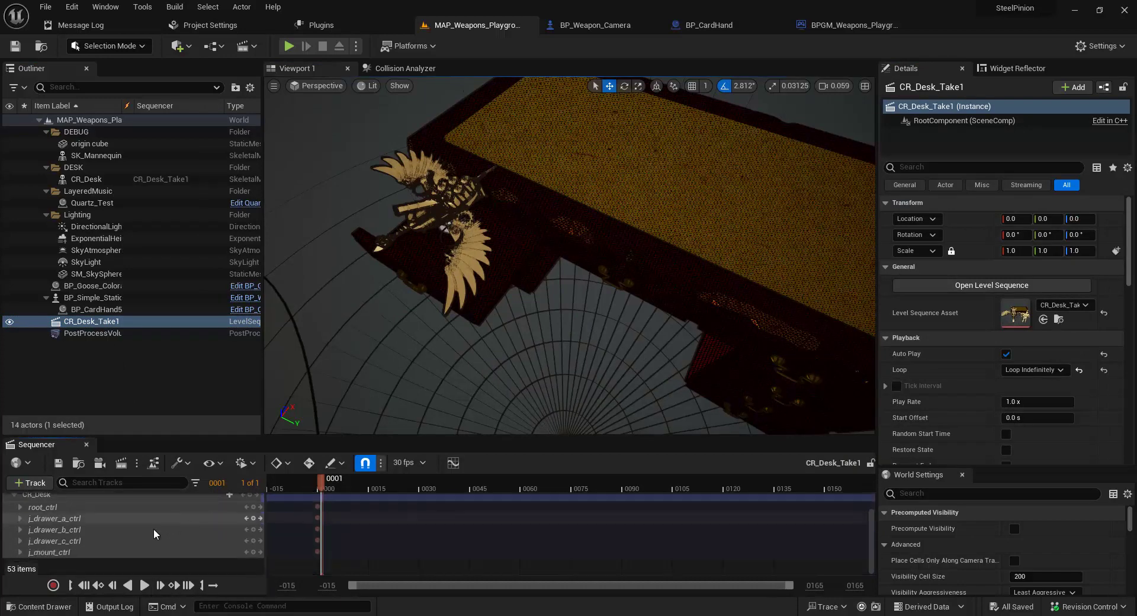
scroll(131, 534, "up", 2)
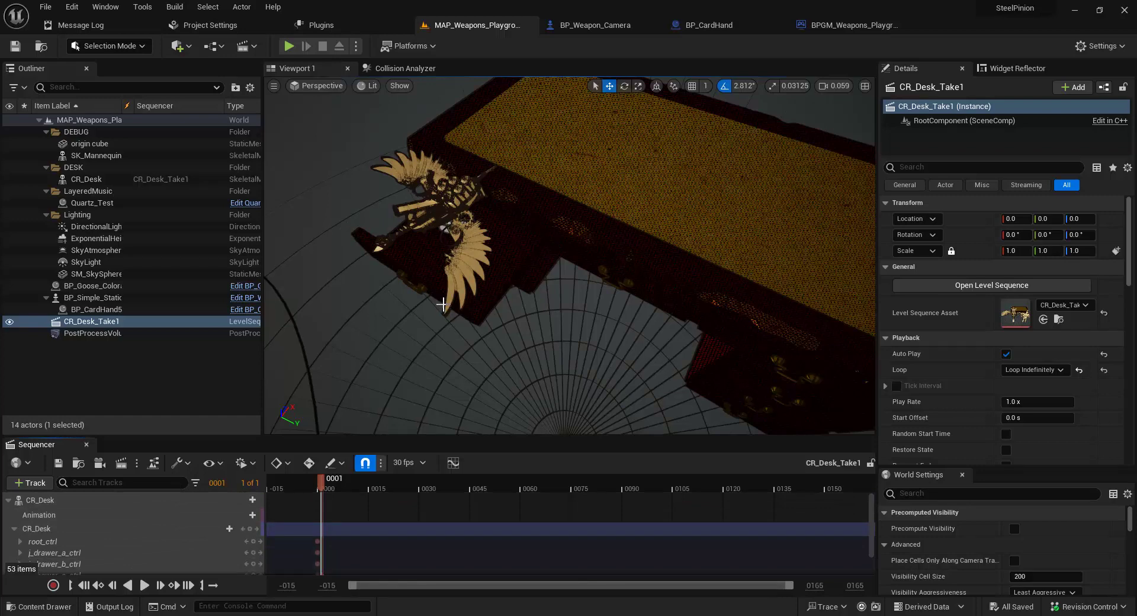
scroll(46, 539, "down", 1)
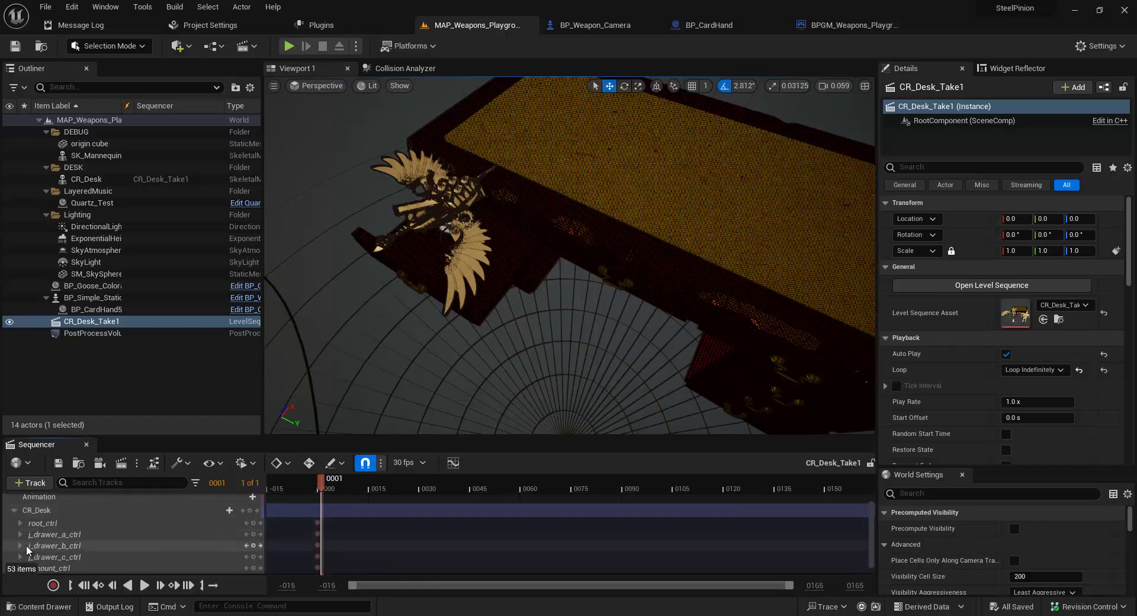
left_click(20, 545)
scroll(20, 543, "down", 2)
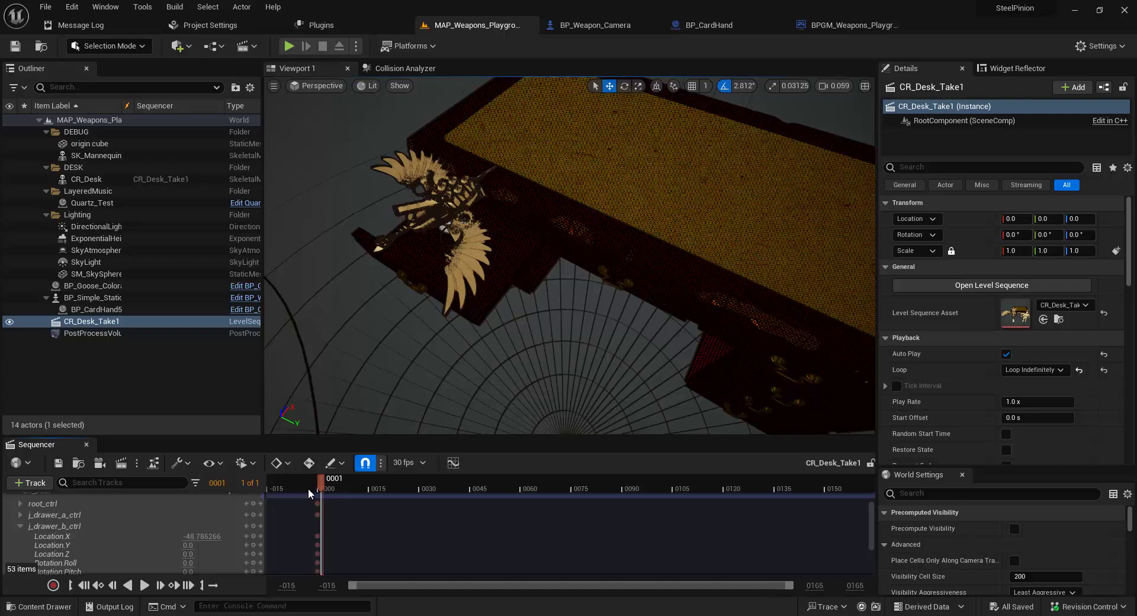
Step: Set CR_Desk_Take1's Loop option to Don't Loop and briefly play-test the level
left_click(1036, 371)
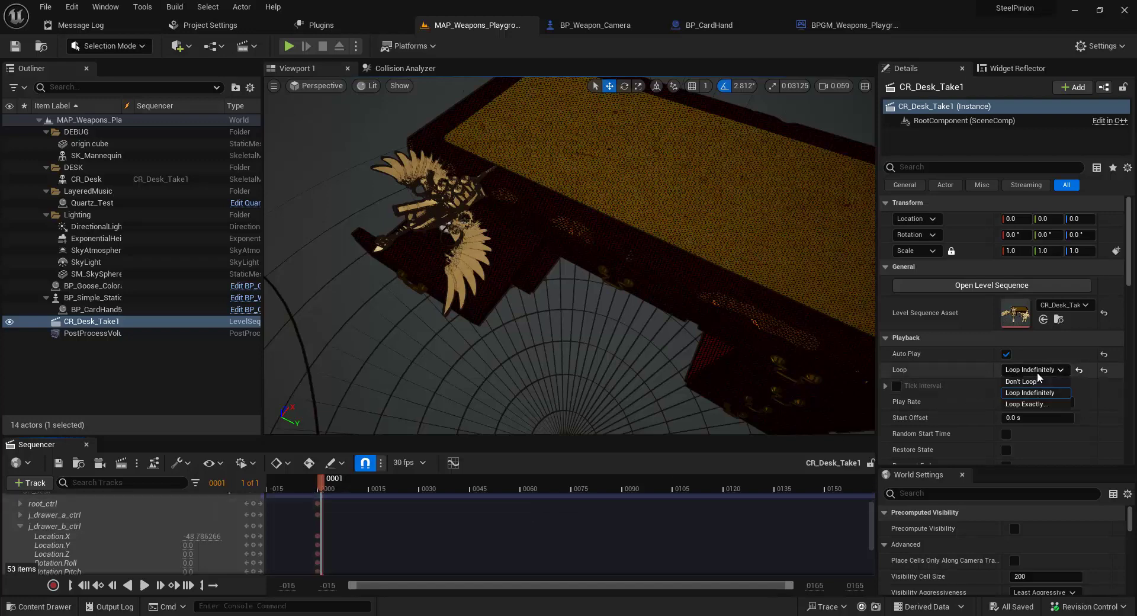
left_click(1042, 381)
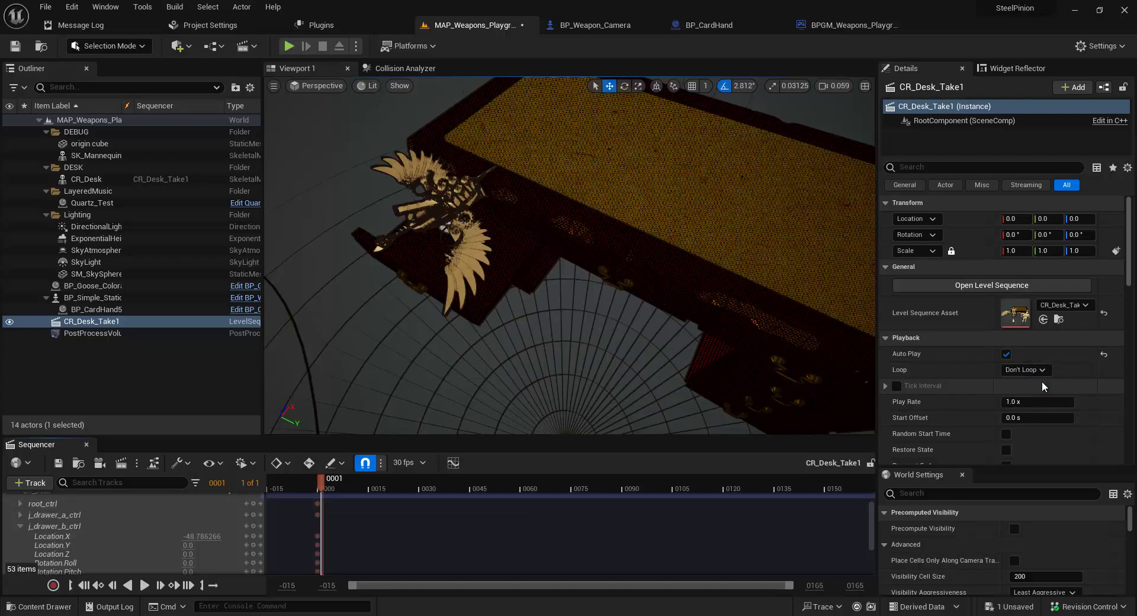
right_click_drag(654, 274, 684, 254)
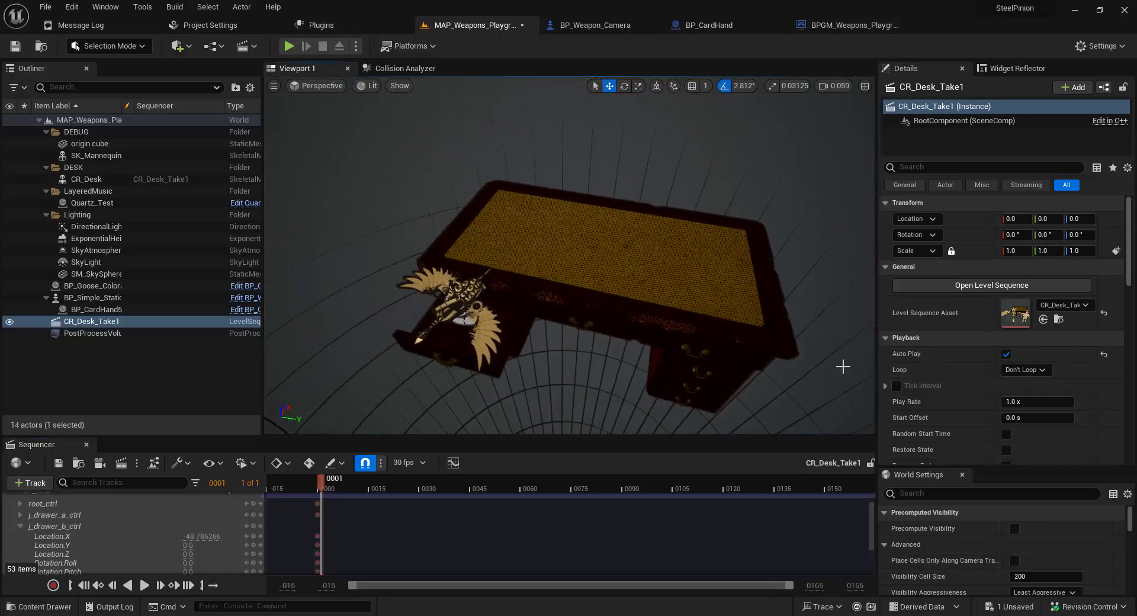
left_click(290, 47)
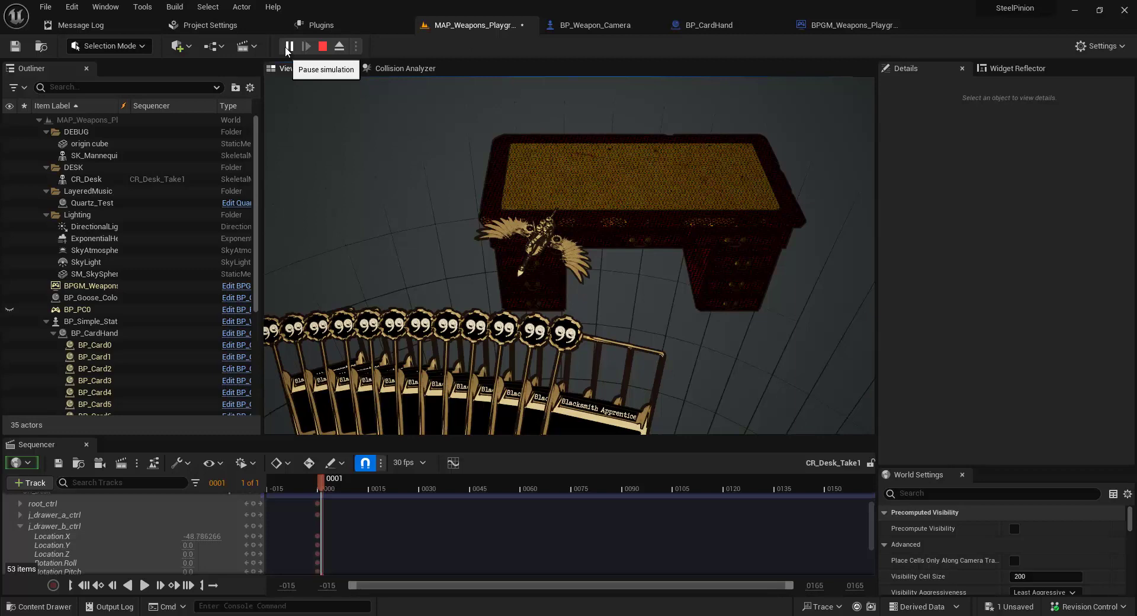
left_click(322, 46)
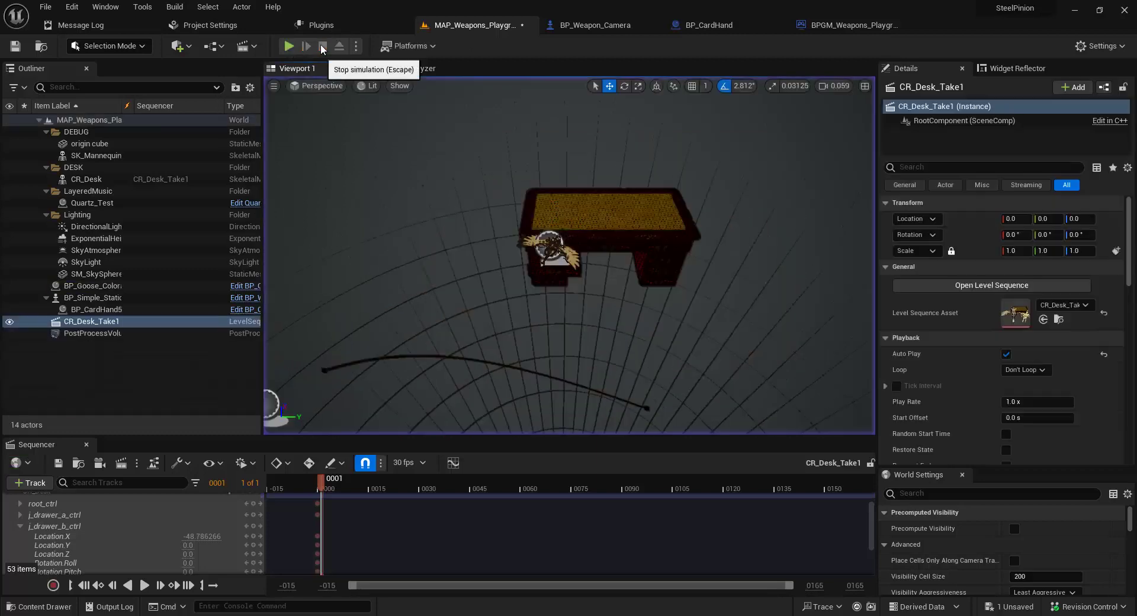
Step: Restore CR_Desk_Take1's Loop option to Loop Indefinitely and briefly play-test the level again
left_click(1040, 368)
left_click(1027, 392)
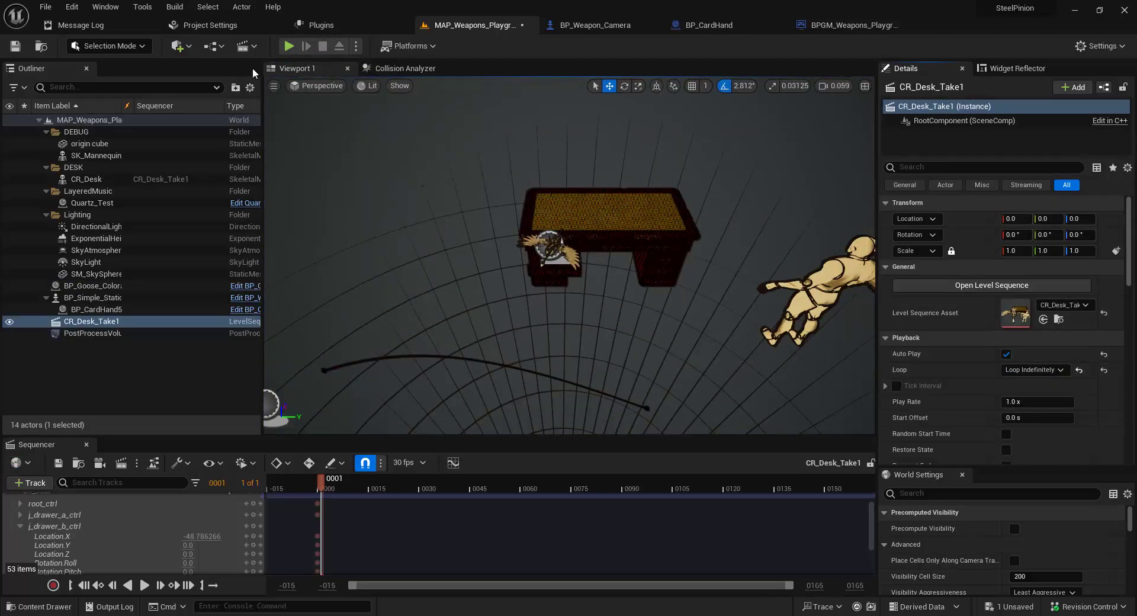
left_click(288, 46)
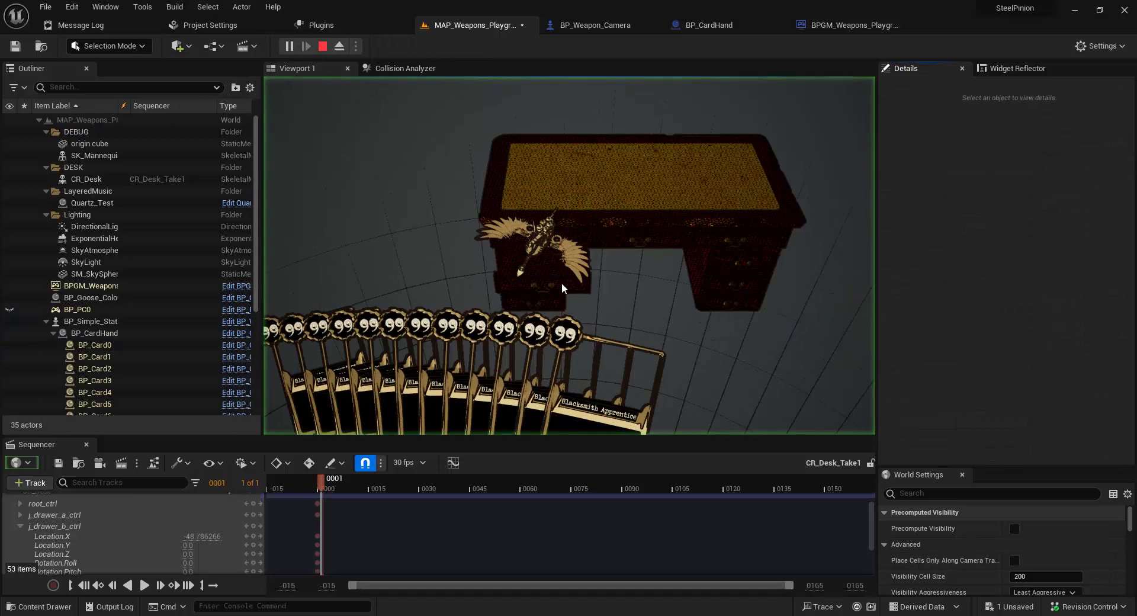
left_click(322, 46)
Step: Reselect the CR_Desk_Take1 actor and collapse the channels of the j_drawer_b_ctrl track in Sequencer
right_click_drag(632, 284, 521, 296)
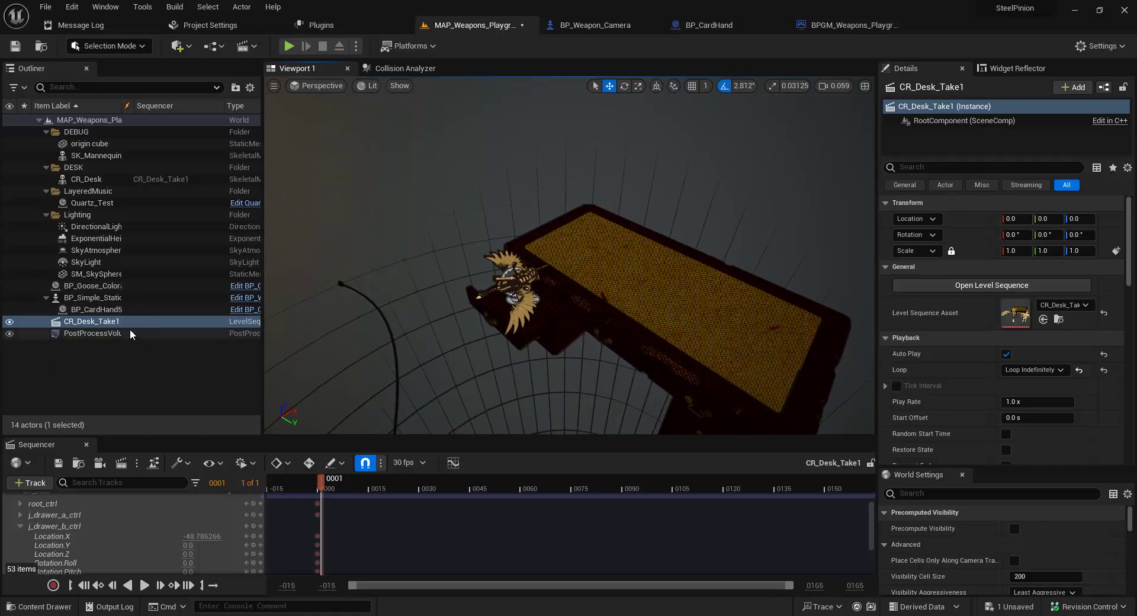
left_click(101, 322)
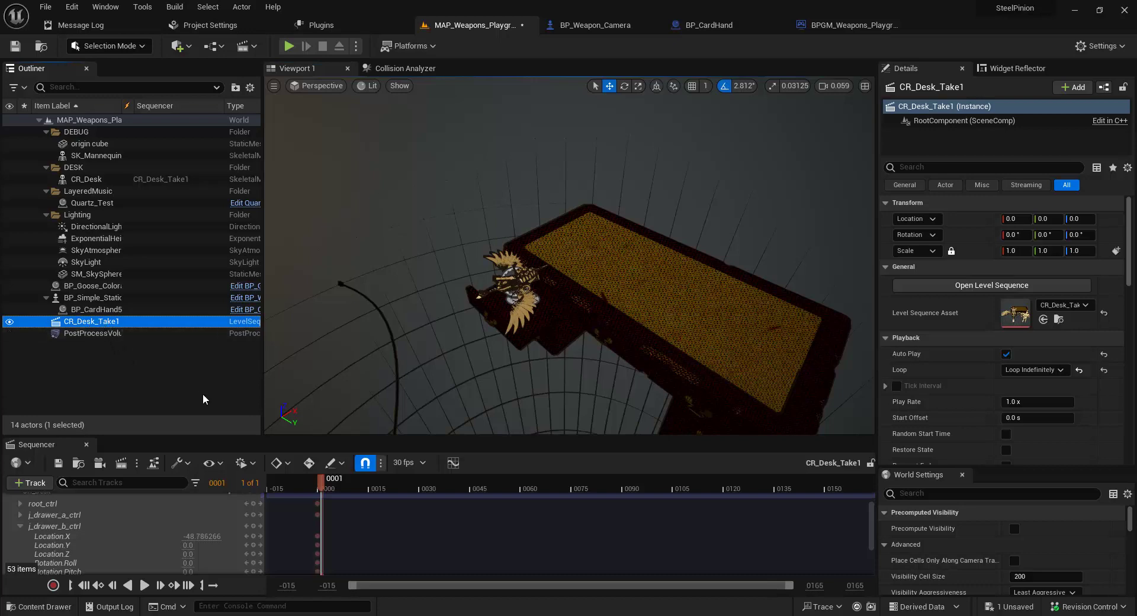
scroll(161, 535, "down", 3)
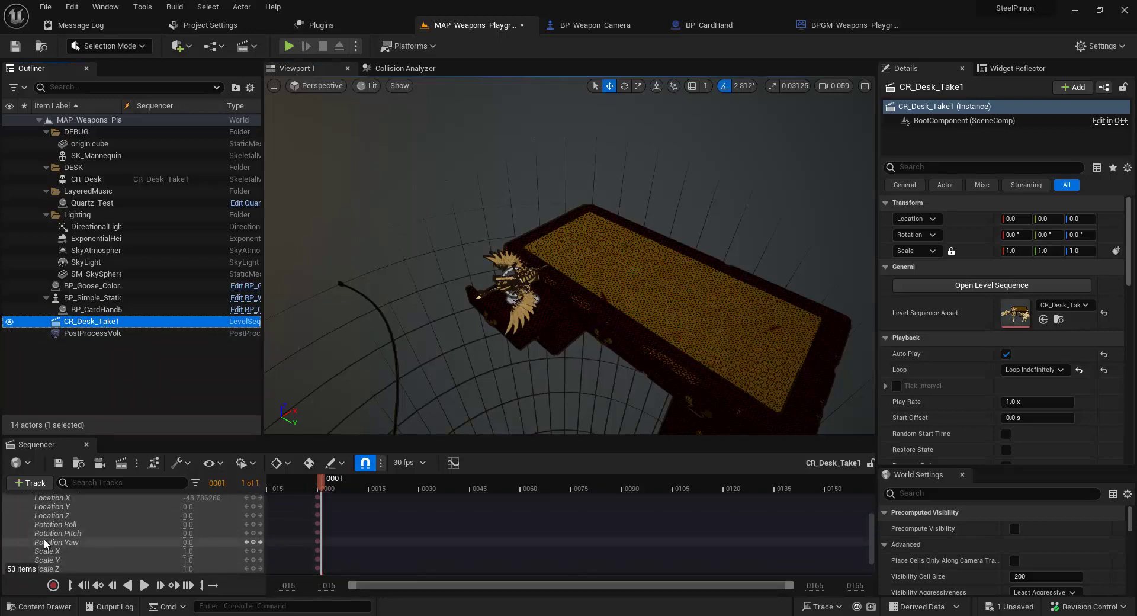
left_click(20, 527)
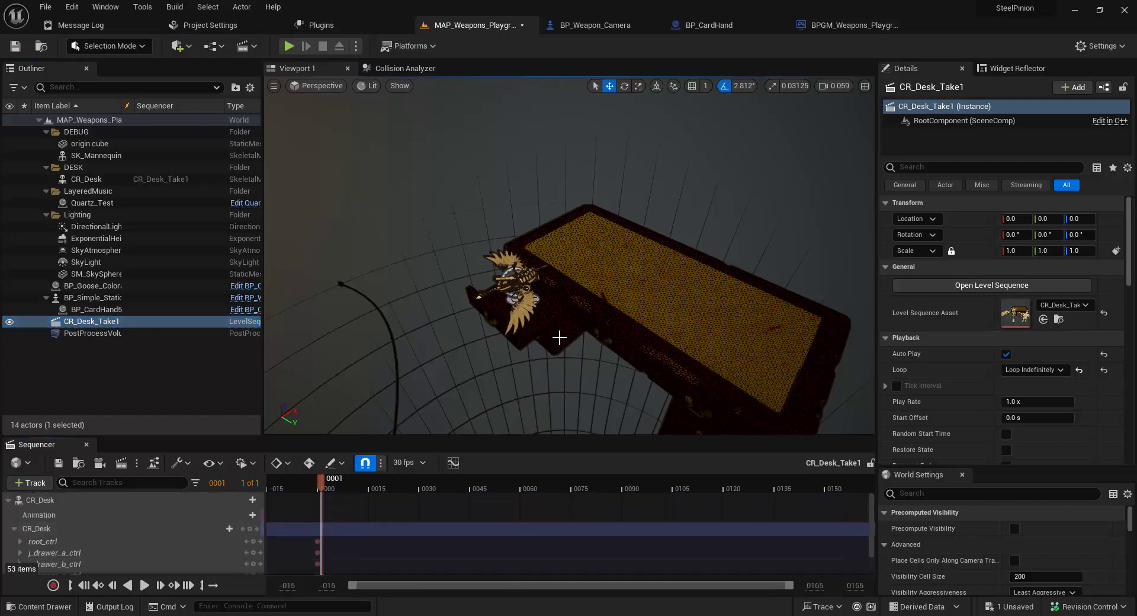
Step: Select the desk in the level and collapse its CR_Desk control rig track in Sequencer
left_click(634, 318)
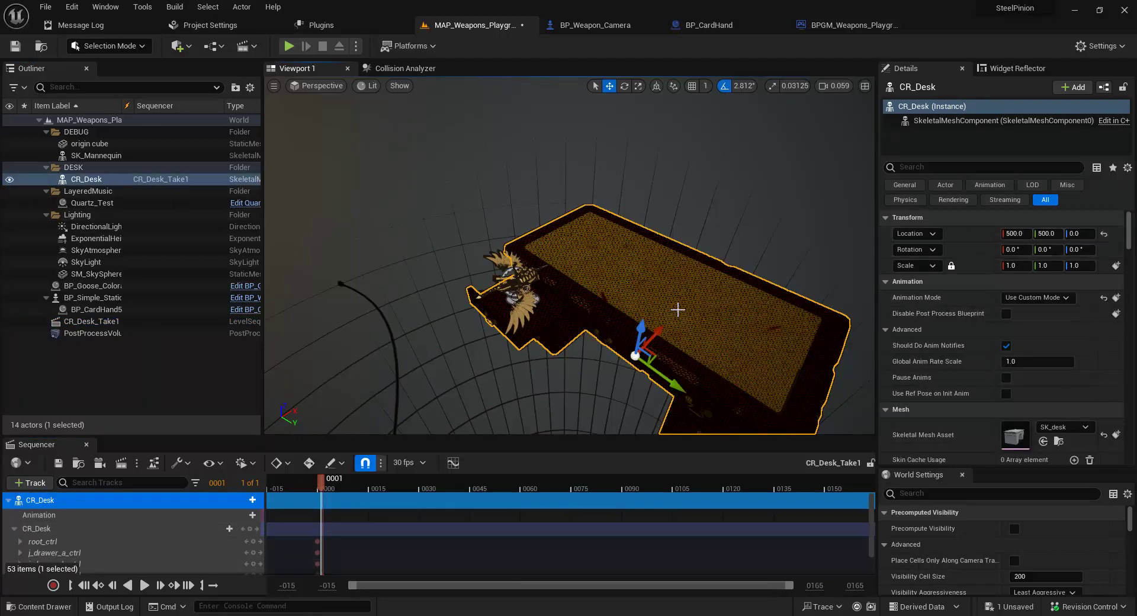
scroll(82, 524, "down", 1)
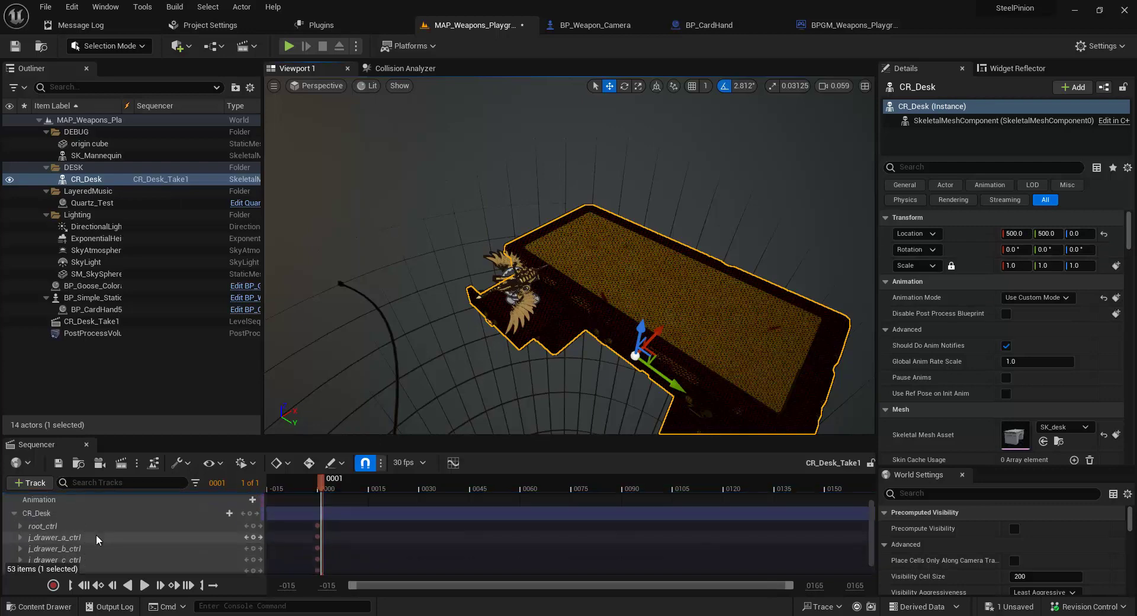
scroll(98, 534, "up", 1)
left_click(55, 529)
left_click(14, 529)
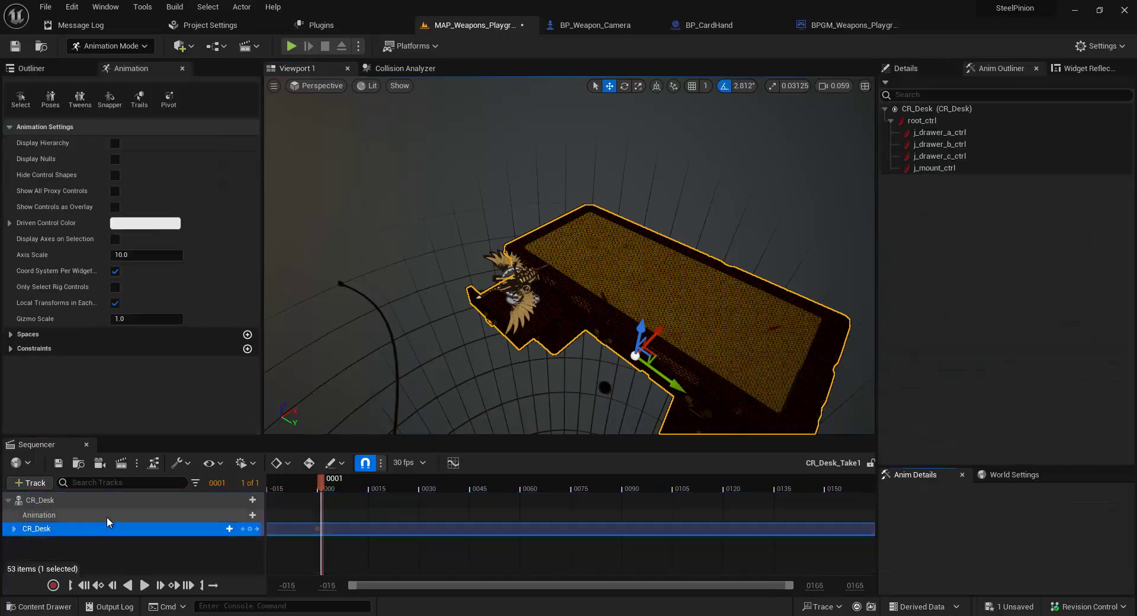
Step: Clear the control rig selection and select the desk mesh again in the viewport
left_click(366, 235)
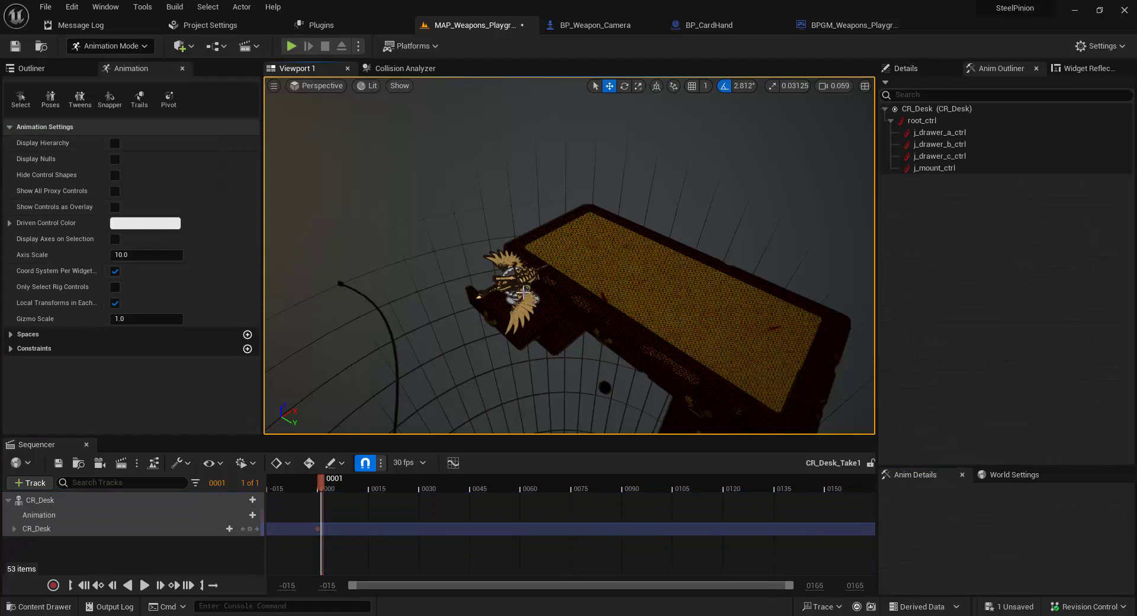
right_click_drag(400, 248, 517, 210)
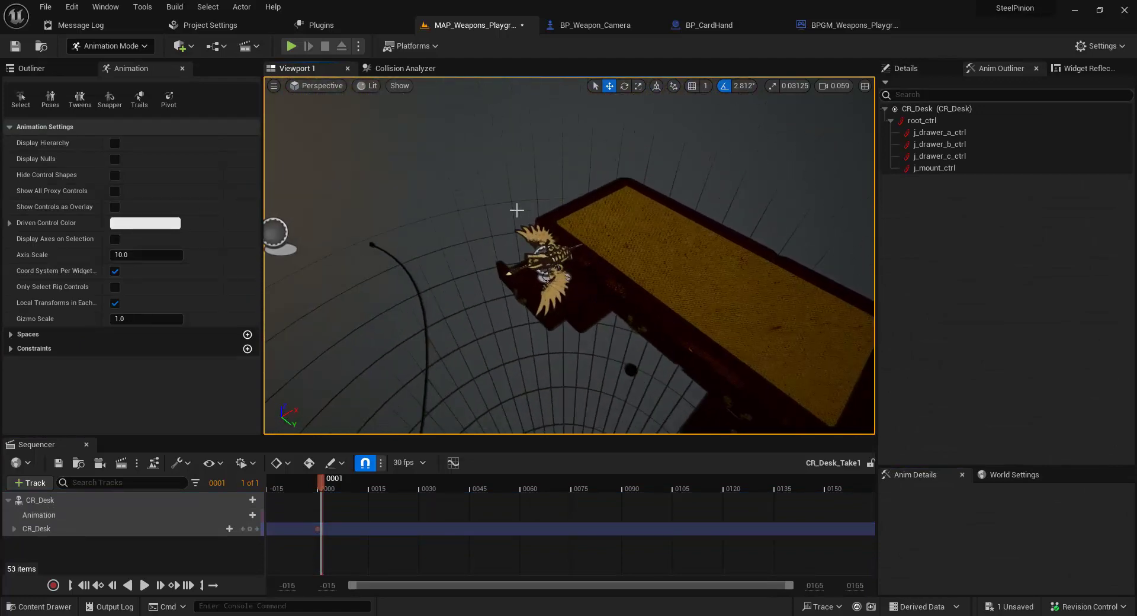
left_click(507, 343)
left_click(540, 330)
left_click(606, 265)
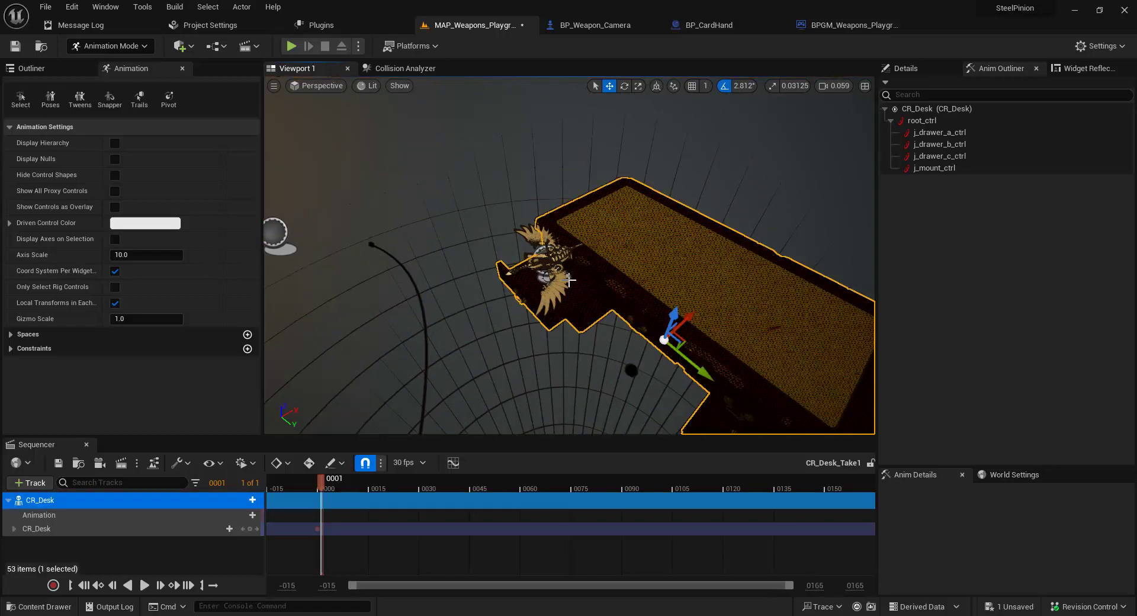
Step: Reselect the desk mesh in the level and expand its CR_Desk control rig track in Sequencer
left_click_drag(485, 346, 539, 363, "alt")
left_click(535, 367)
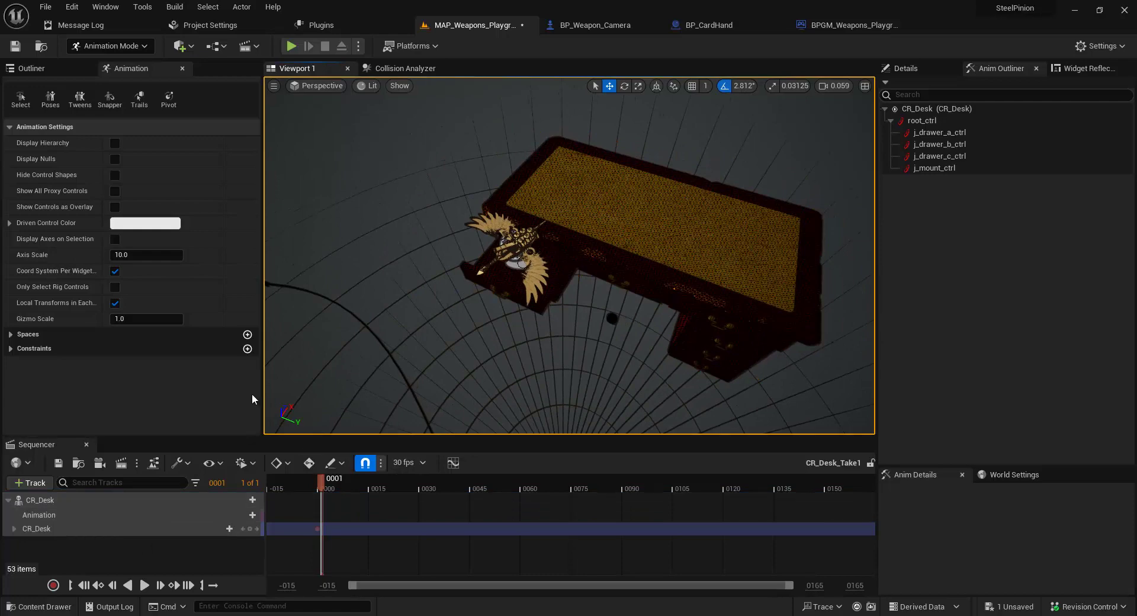
left_click(586, 209)
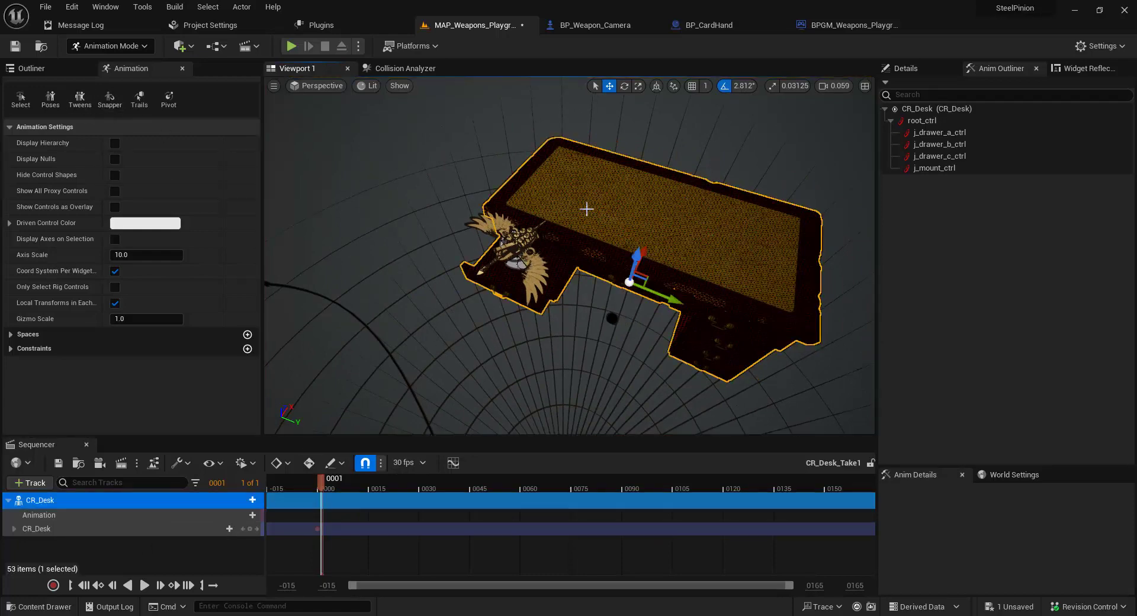
left_click(13, 528)
scroll(73, 531, "down", 2)
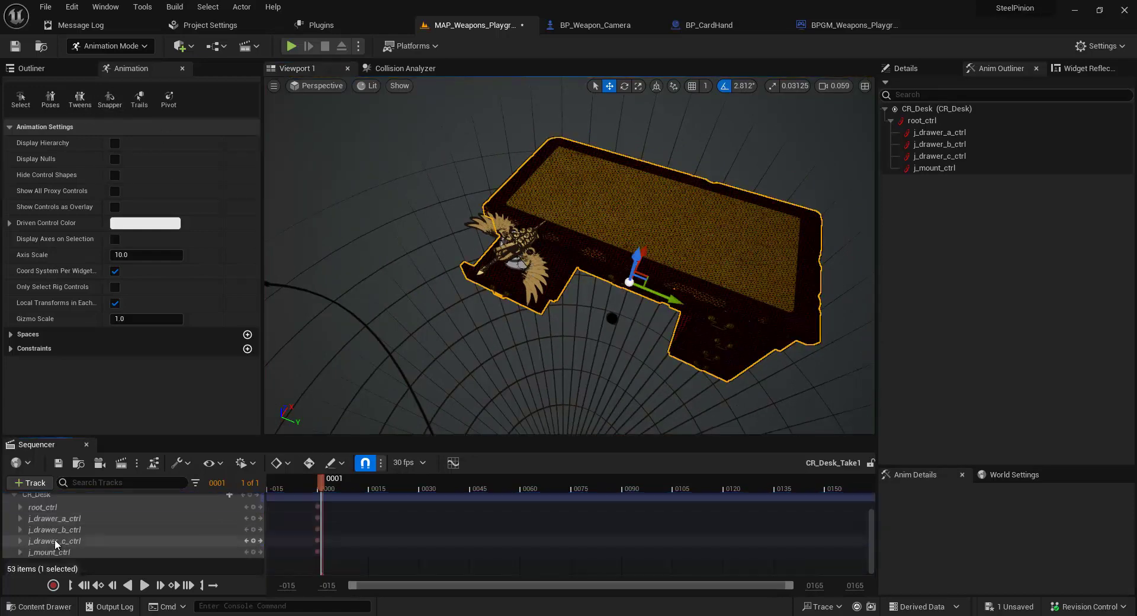
Step: Check the track options of the desk rig's root_ctrl in Sequencer, dismiss them and clear the selection
left_click(42, 507)
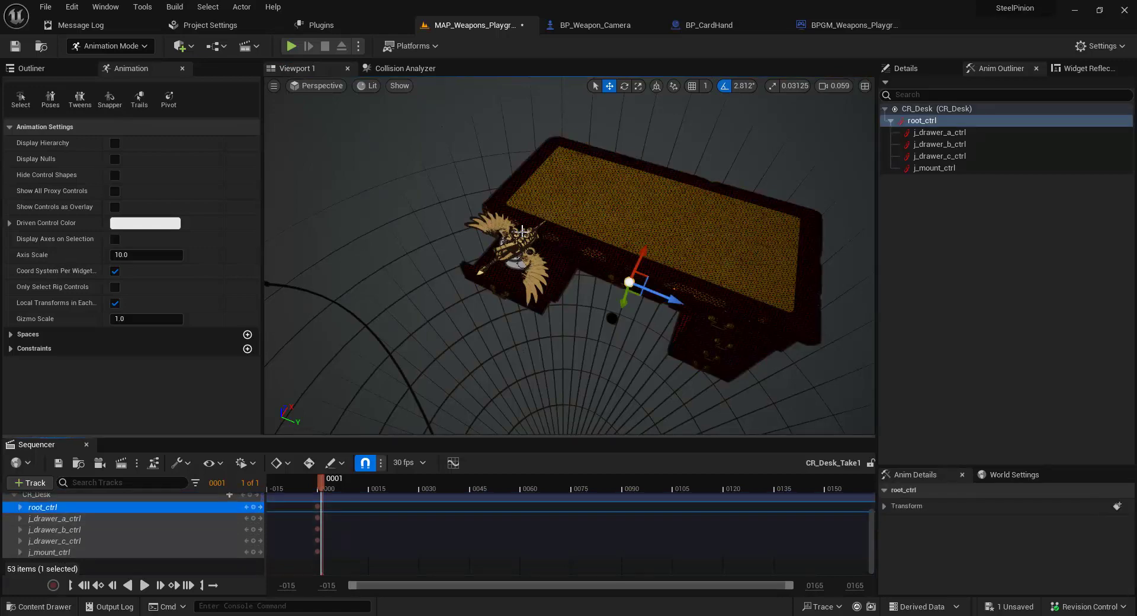
right_click(65, 504)
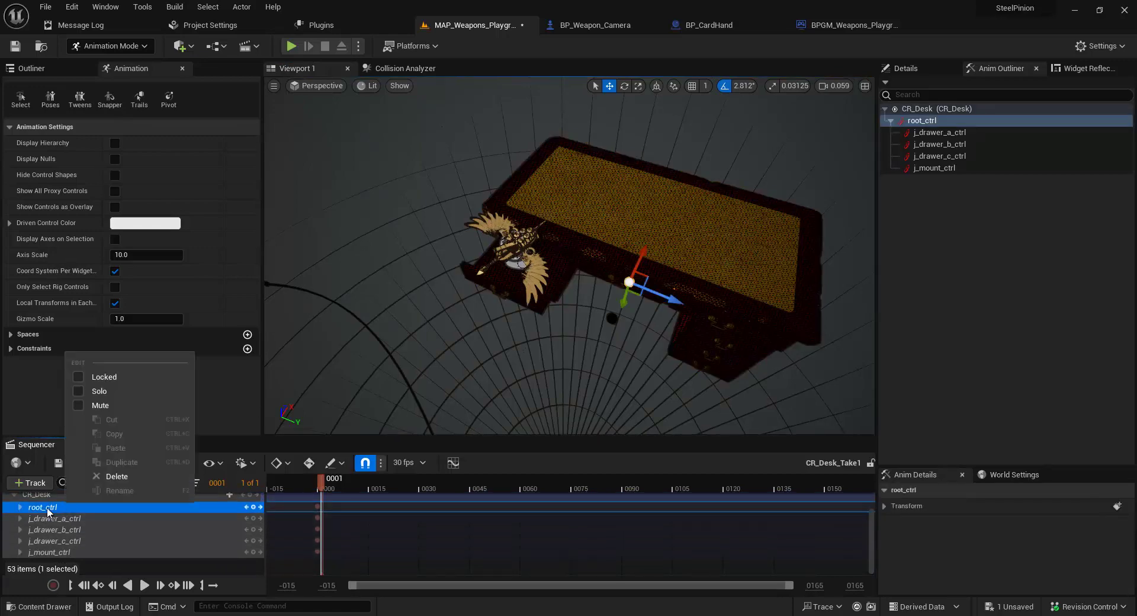
left_click(482, 337)
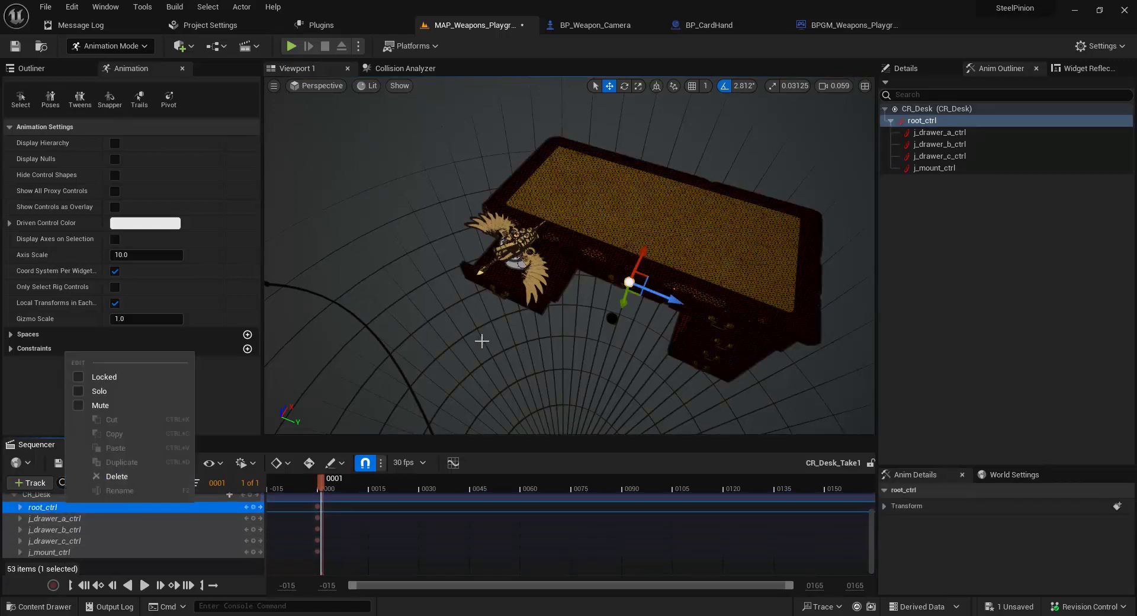
right_click_drag(483, 375, 518, 363)
scroll(516, 363, "down", 3)
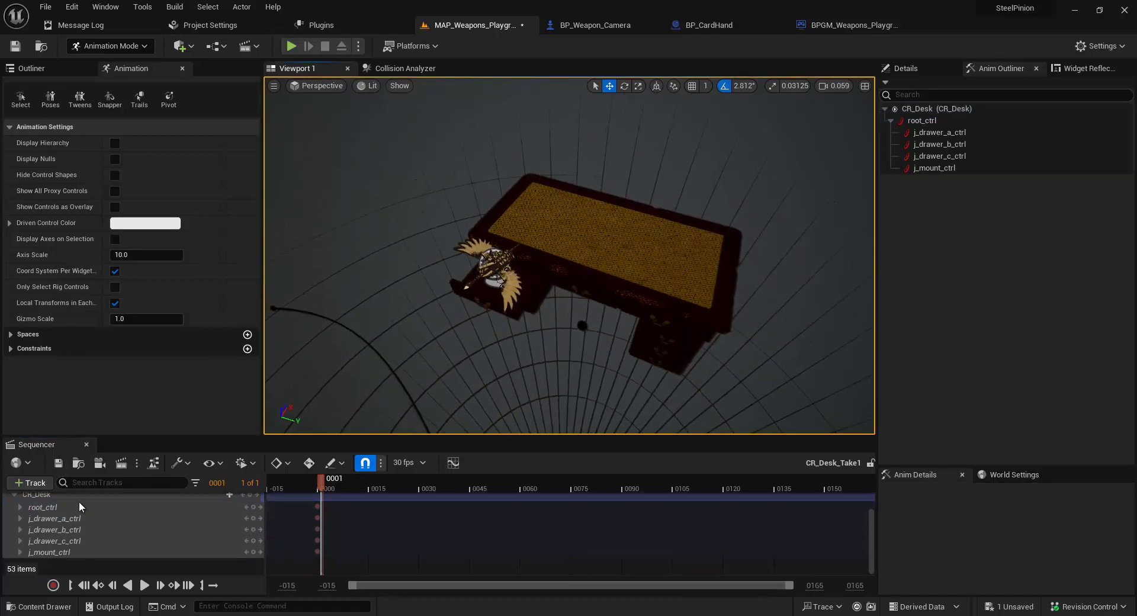
scroll(91, 503, "up", 2)
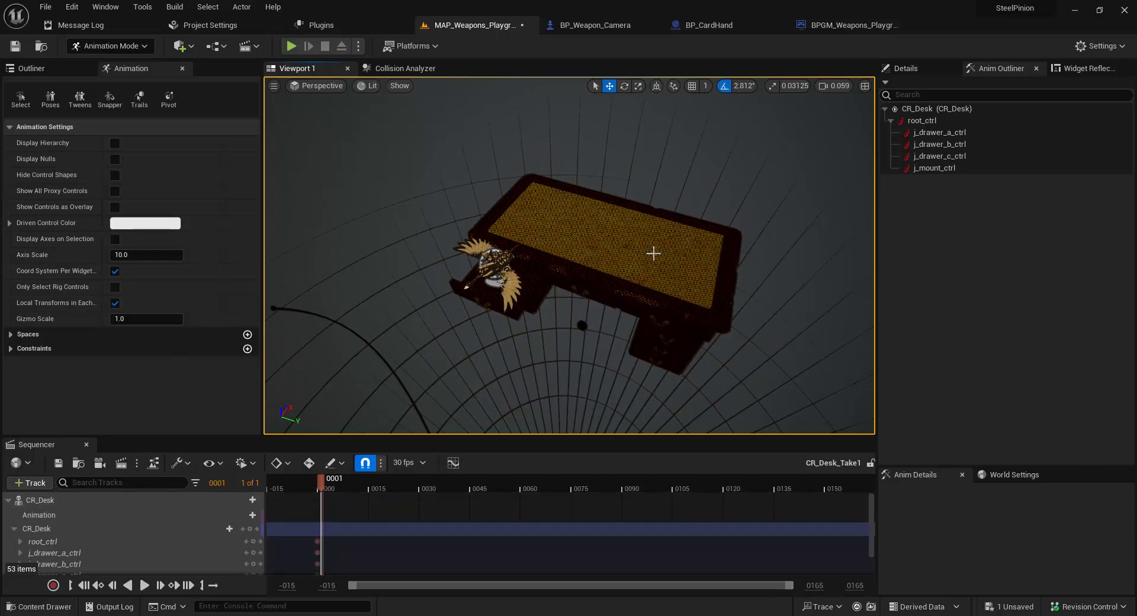
Step: Inspect the details of the SM_SkySphere, SkyAtmosphere and SkyLight actors, and clear the selection
left_click(904, 68)
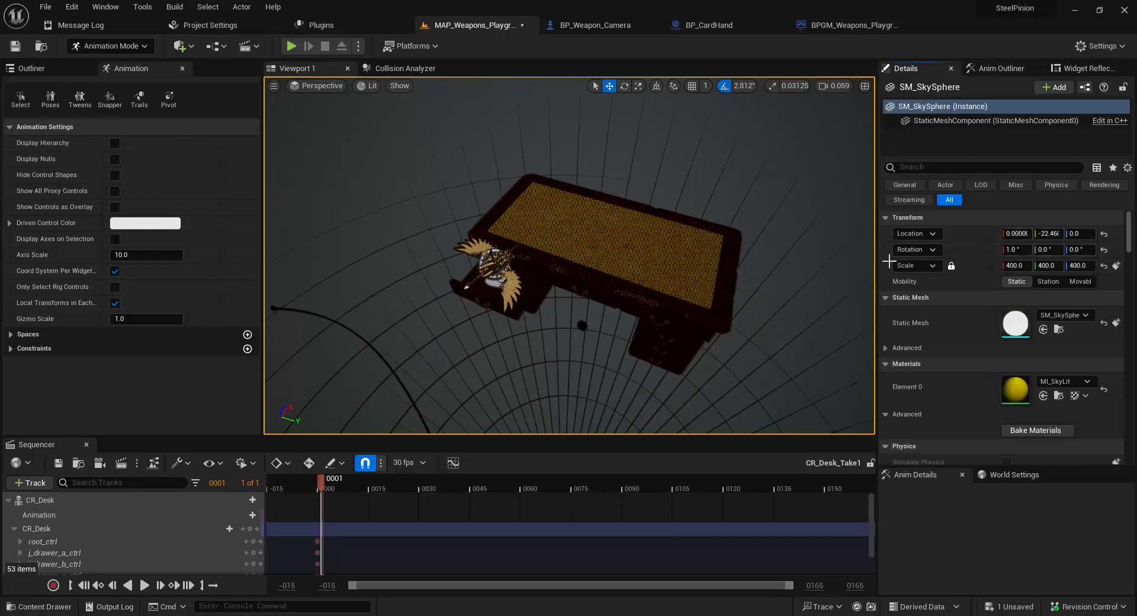
left_click(29, 68)
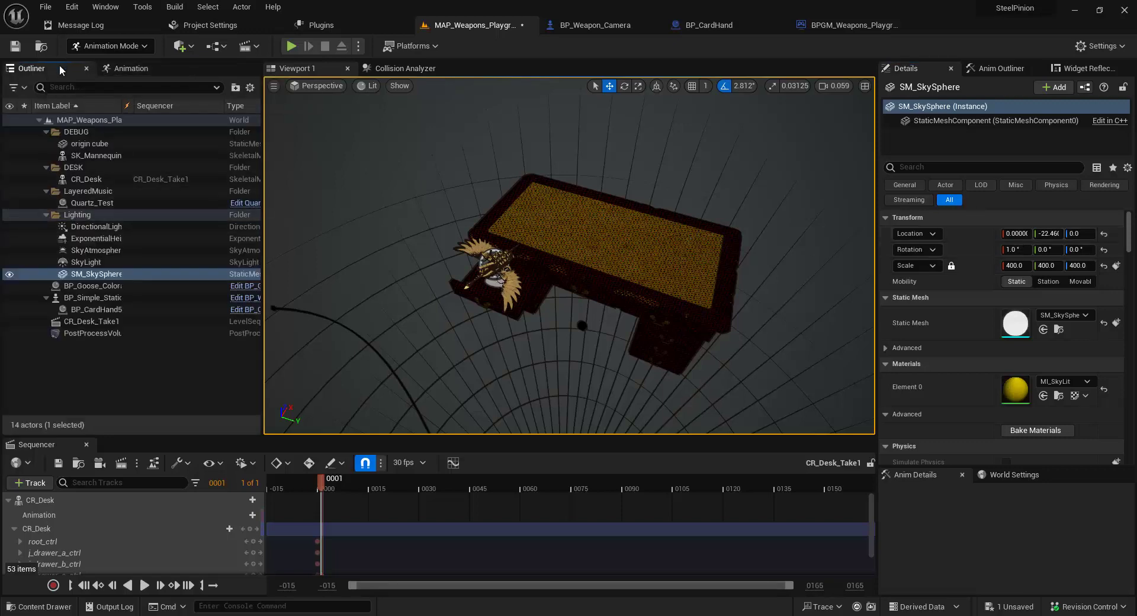
left_click(108, 250)
left_click(105, 262)
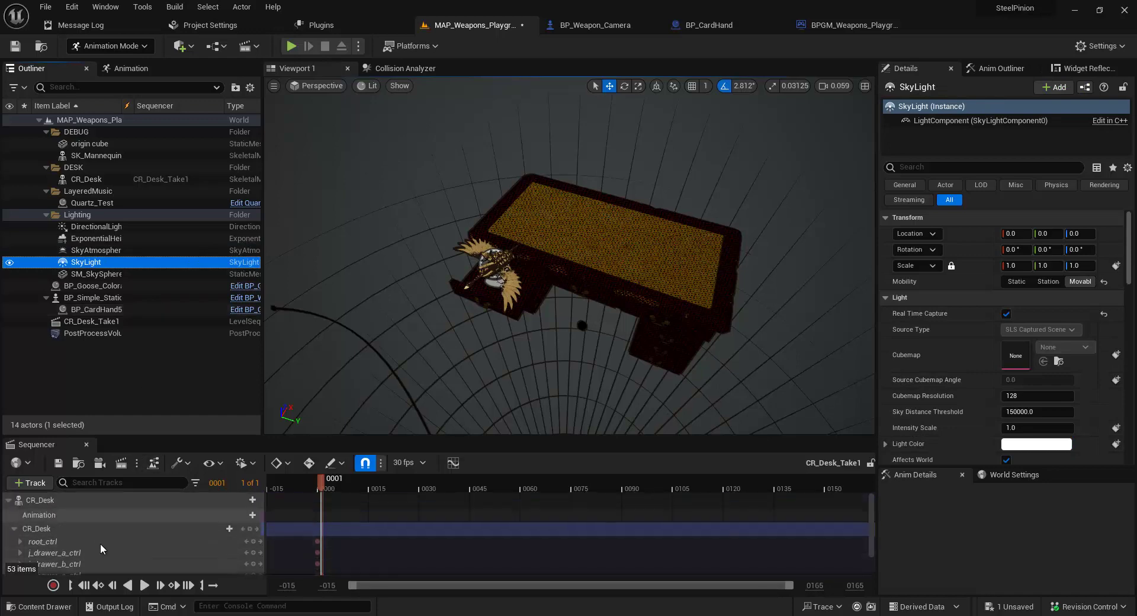
scroll(65, 544, "down", 2)
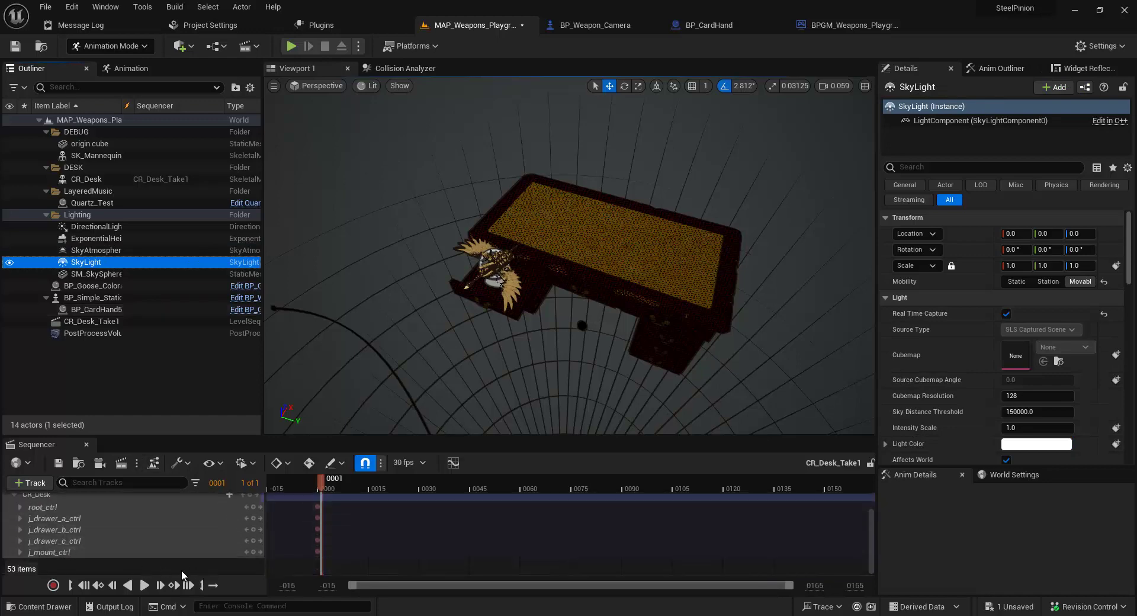
scroll(113, 531, "up", 2)
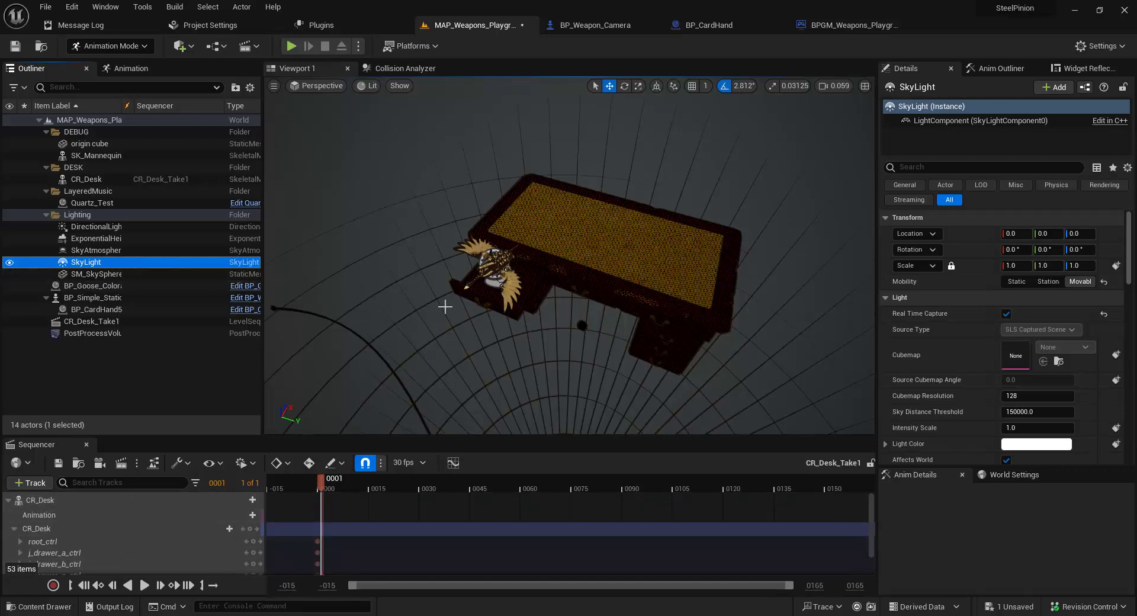
left_click(184, 352)
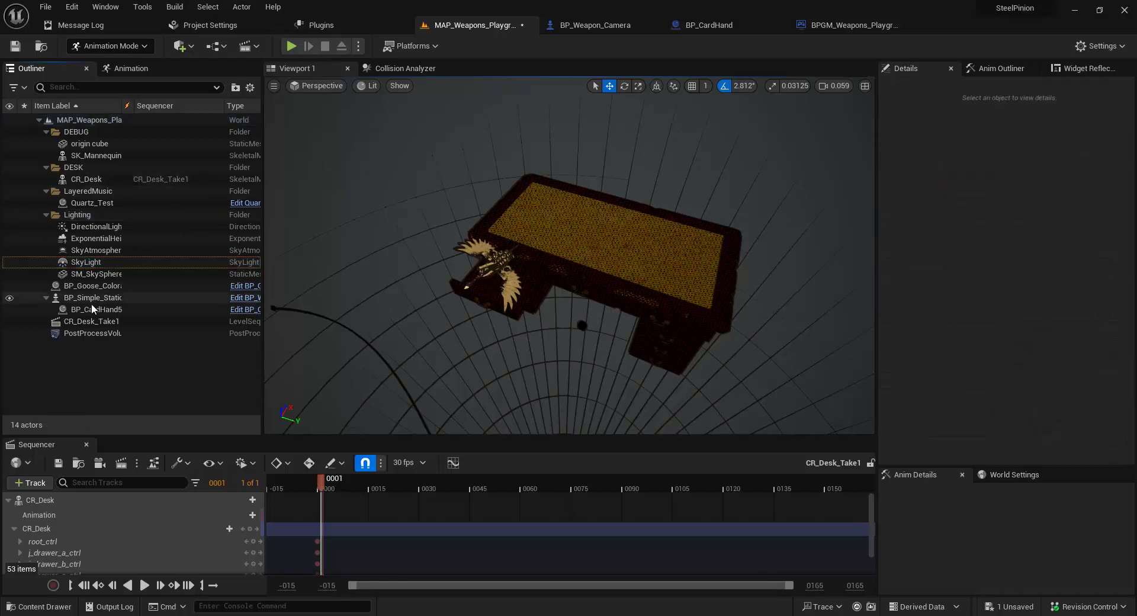
Step: Compare the details of the CR_Desk_Take1 level sequence actor and the CR_Desk mesh actor, and clear the selection
left_click(117, 320)
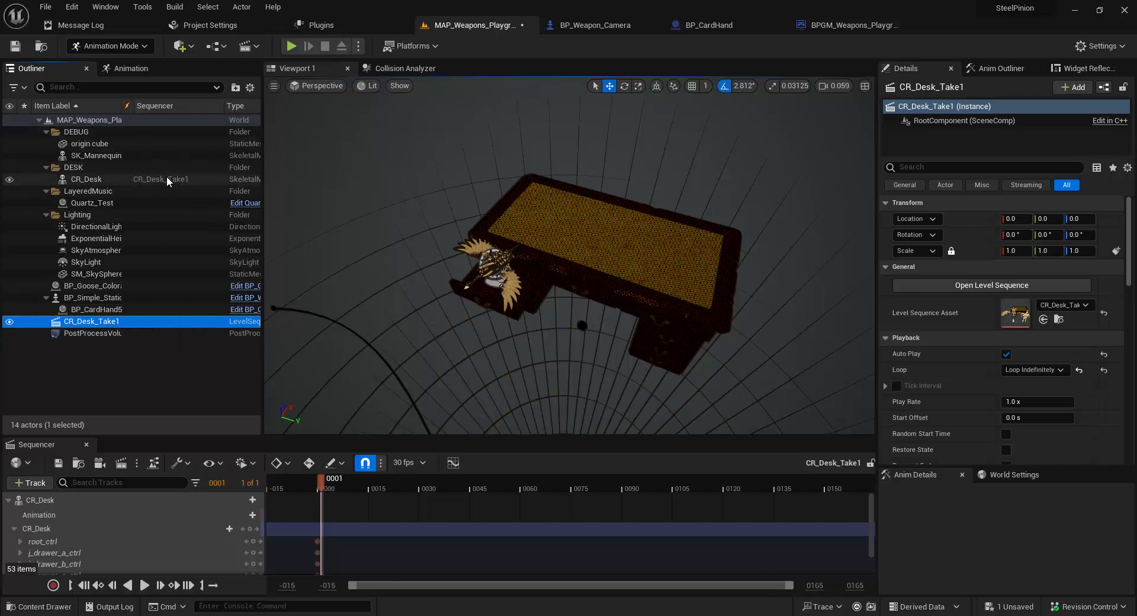
left_click(83, 179)
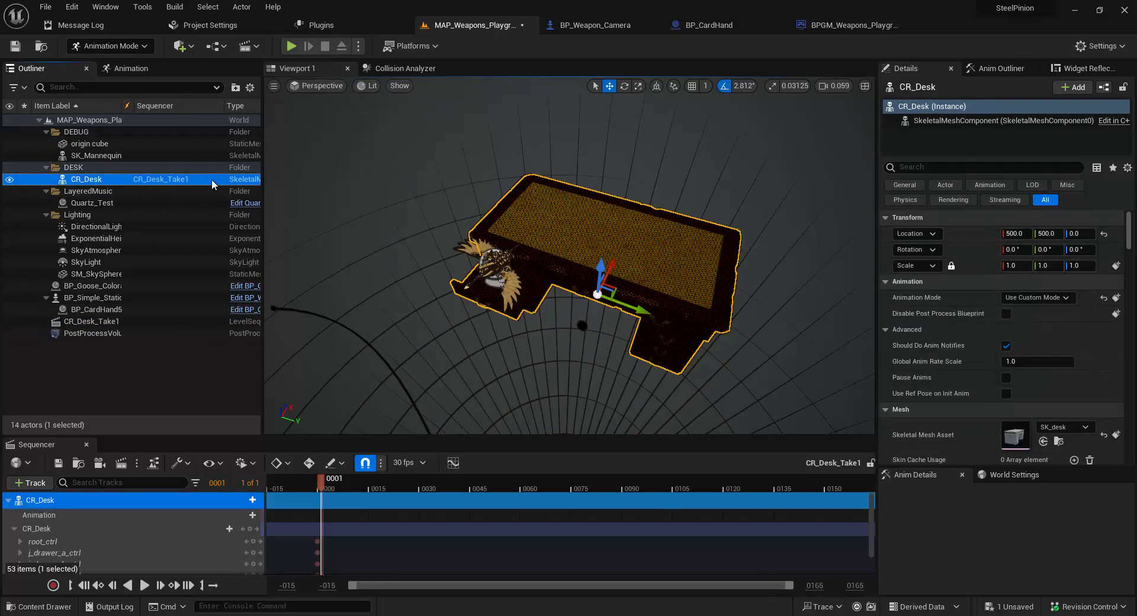
left_click(107, 321)
left_click(165, 182)
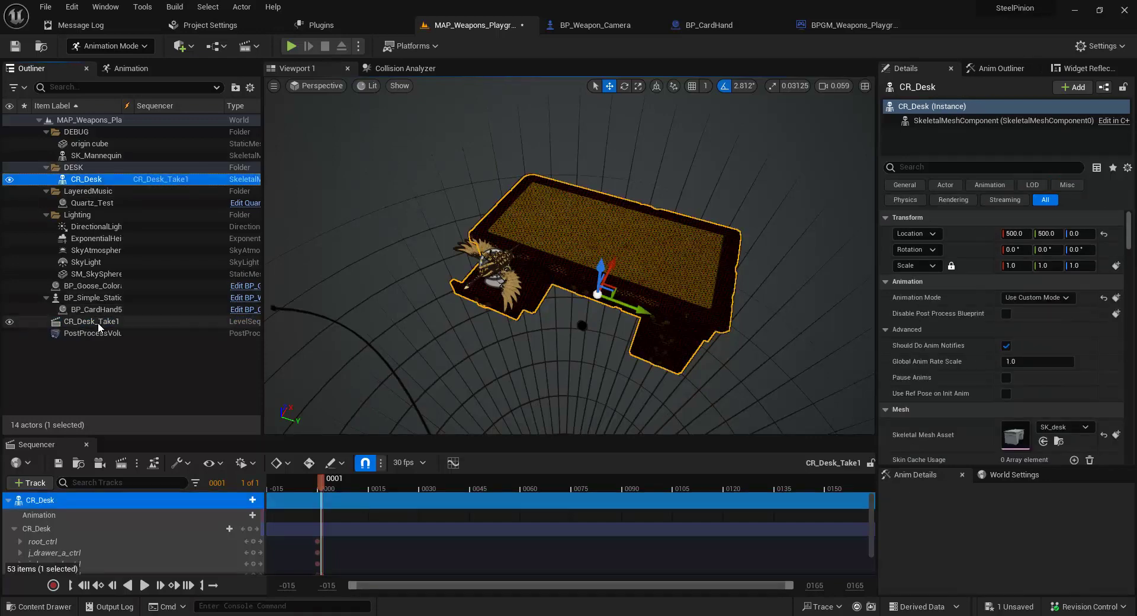
left_click(98, 321)
left_click(156, 179)
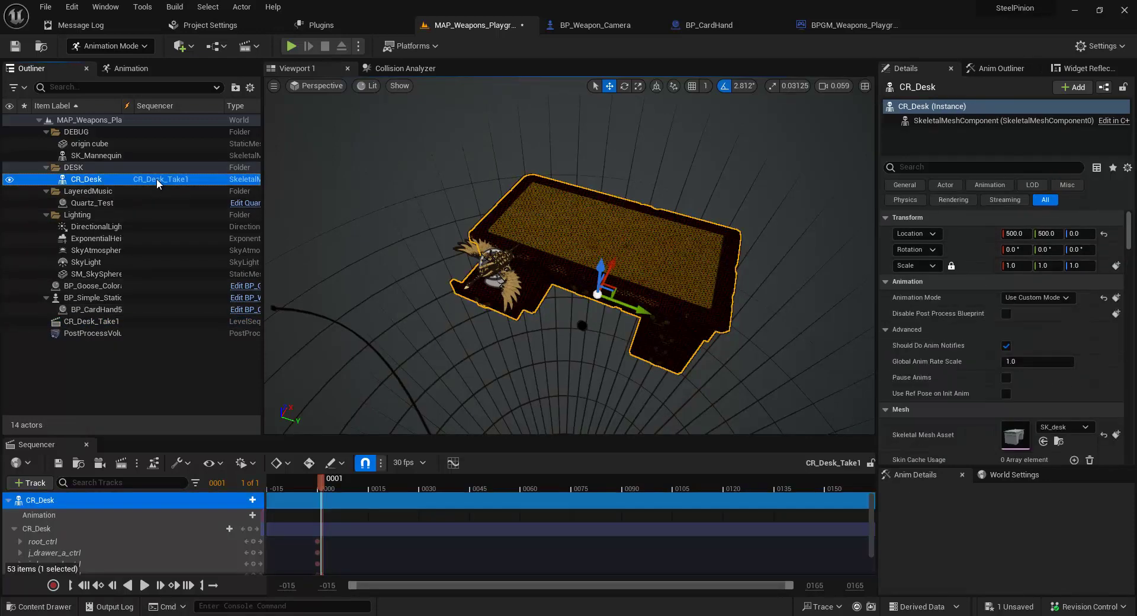
left_click(173, 351)
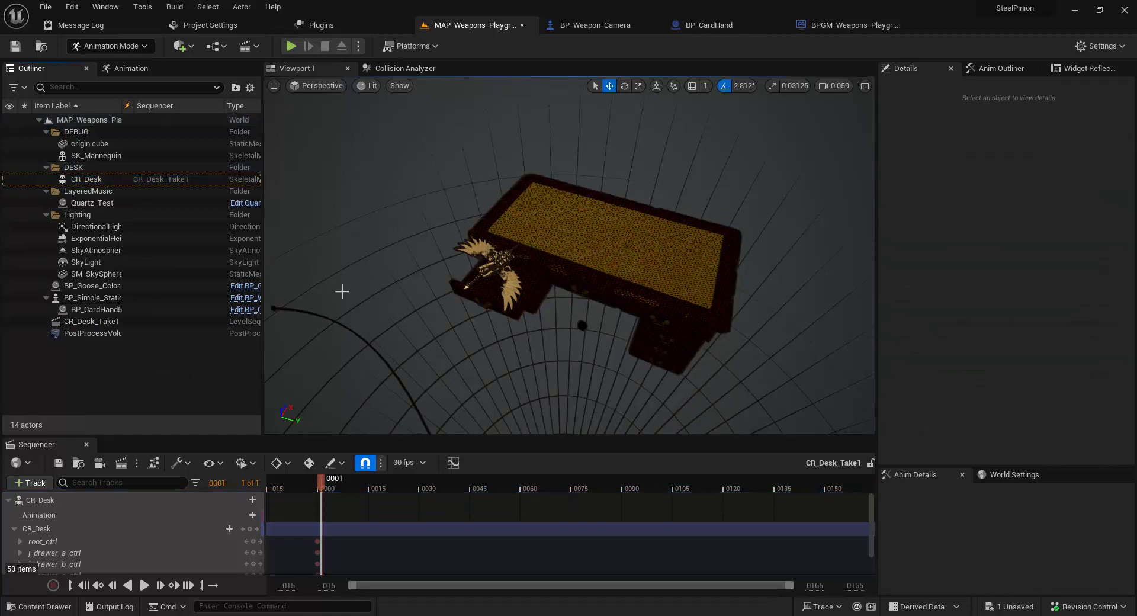
Step: Play-test the level briefly to check the desk and card hand, and stop the session
right_click_drag(532, 352, 560, 371)
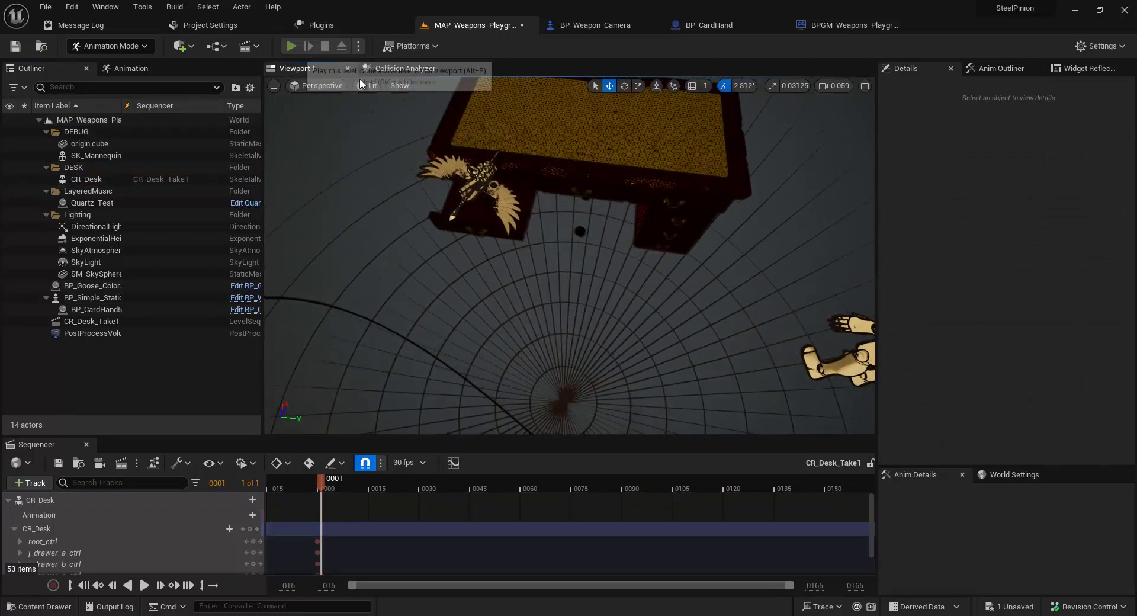
left_click(291, 46)
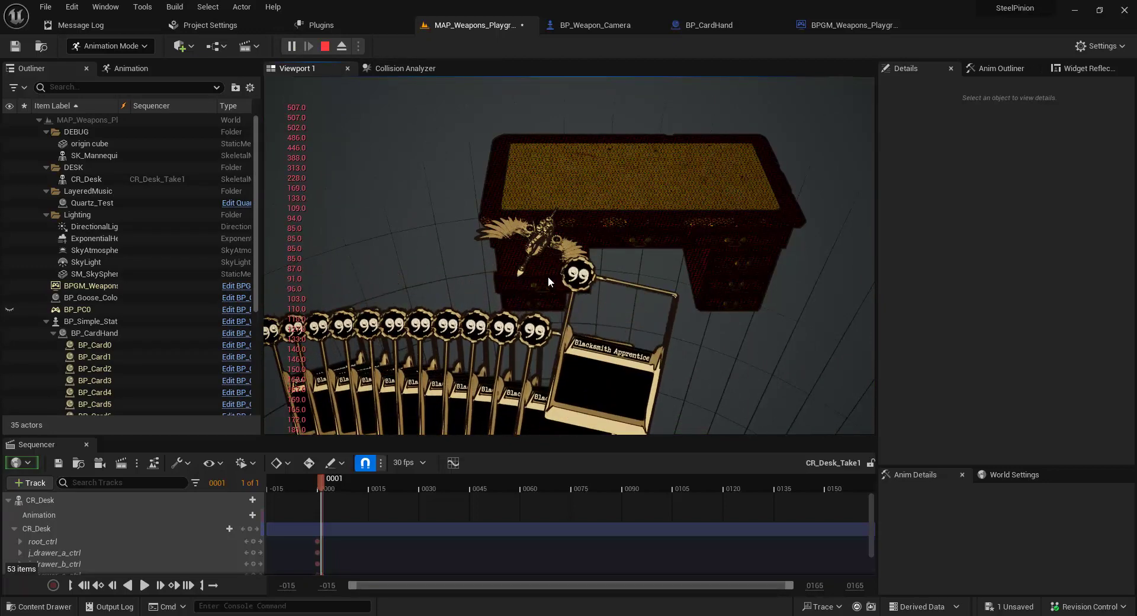
left_click(325, 47)
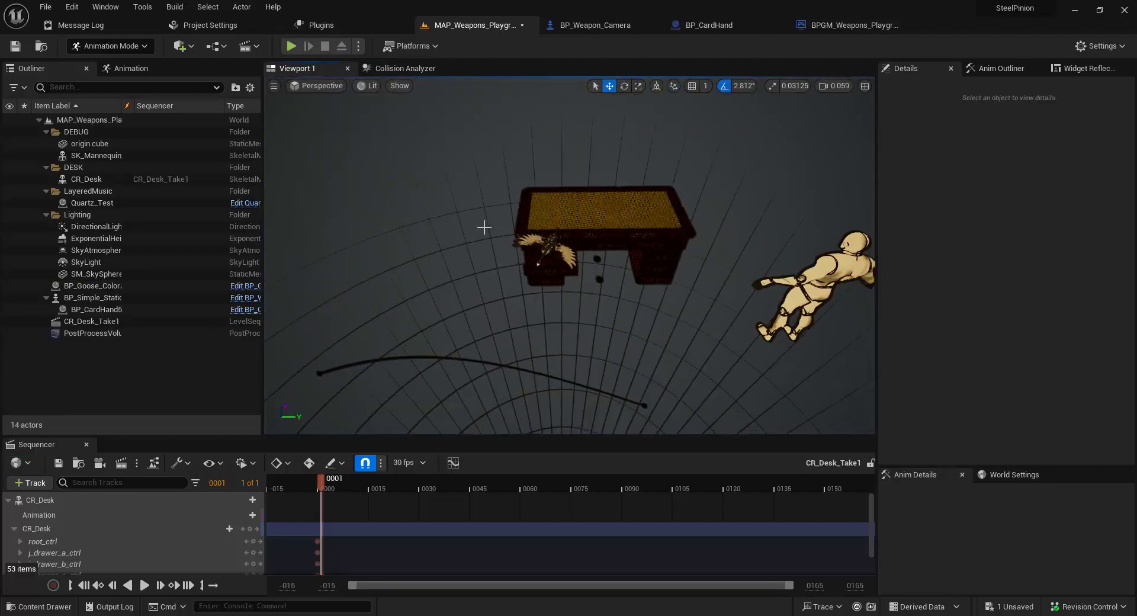
right_click_drag(453, 223, 447, 226)
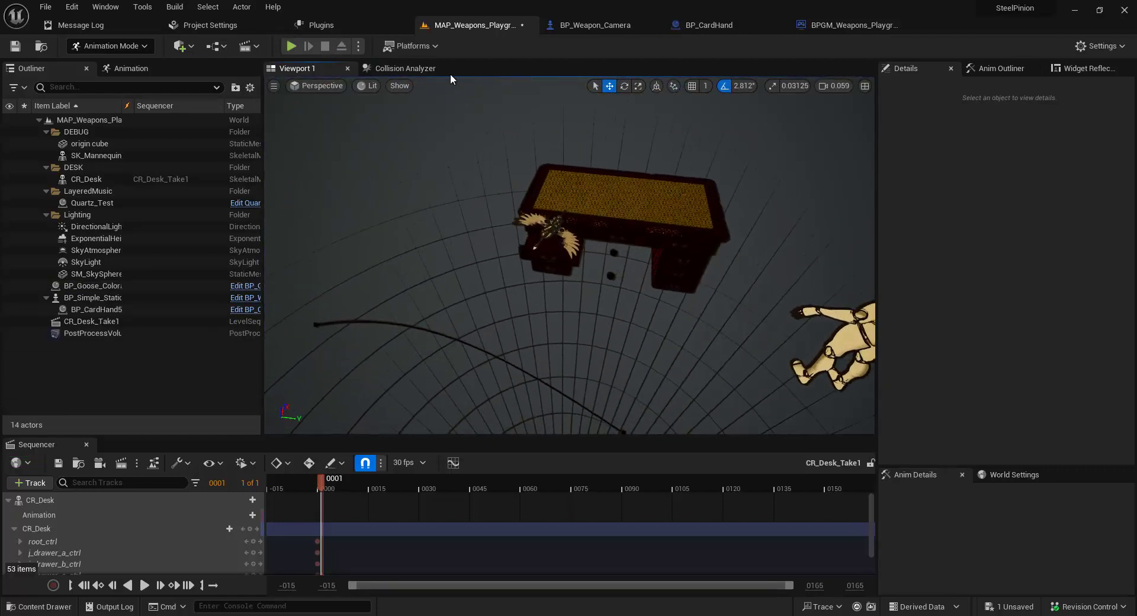
Step: Examine BP_CardHand's Show Cards function, from the card spawning and spline placement to the rotation and usable width calculations
left_click(747, 27)
mouse_move(631, 238)
right_mouse_down()
mouse_move(807, 213)
mouse_move(441, 213)
right_mouse_up()
mouse_move(555, 192)
right_mouse_down()
mouse_move(361, 176)
mouse_move(509, 131)
right_mouse_up()
scroll(524, 176, "down", 1)
scroll(524, 175, "up", 3)
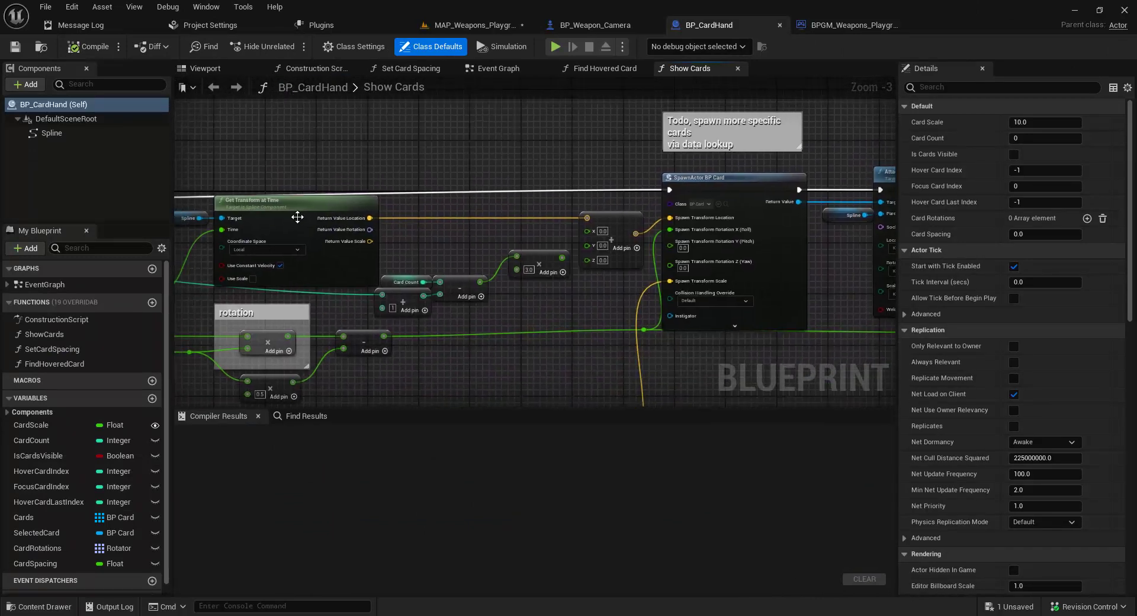
right_click_drag(351, 160, 505, 160)
scroll(505, 159, "up", 2)
right_click_drag(280, 231, 381, 190)
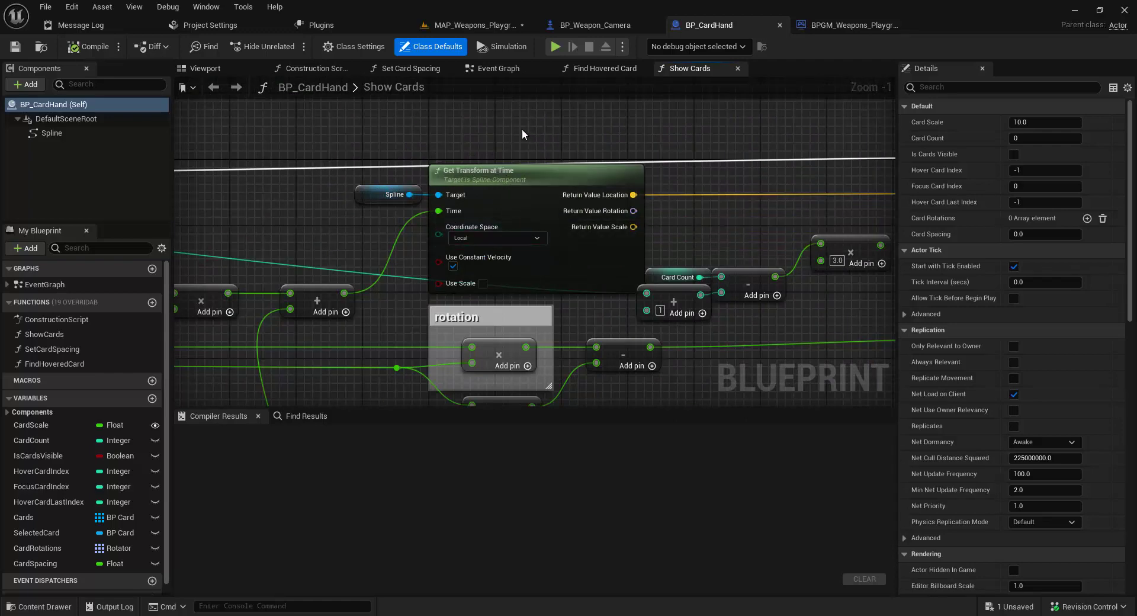
scroll(532, 127, "down", 2)
right_click_drag(421, 133, 637, 147)
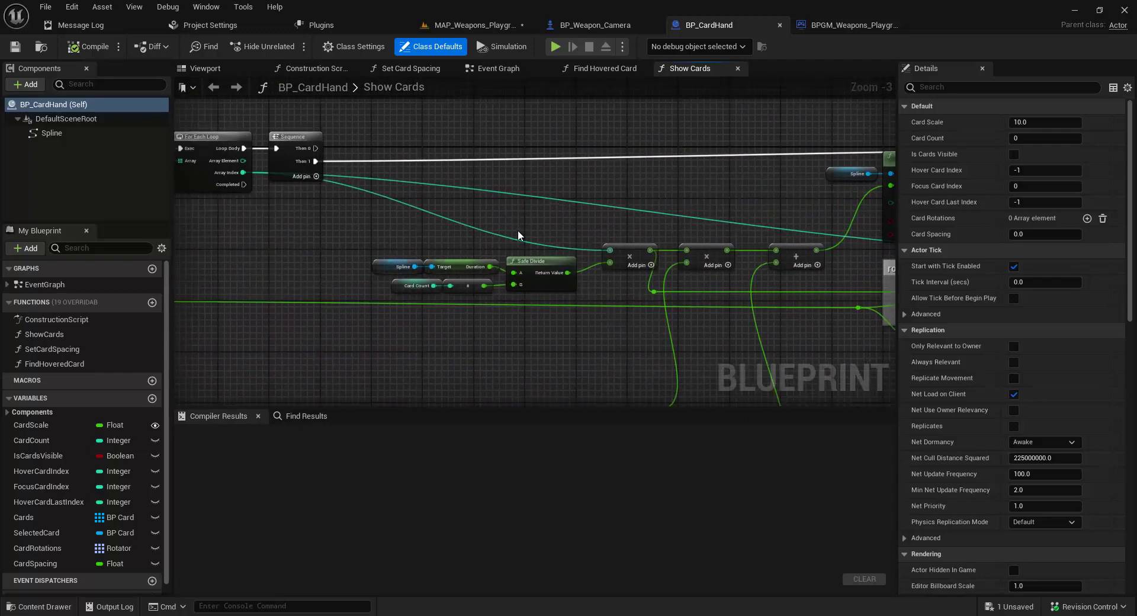
scroll(519, 234, "up", 2)
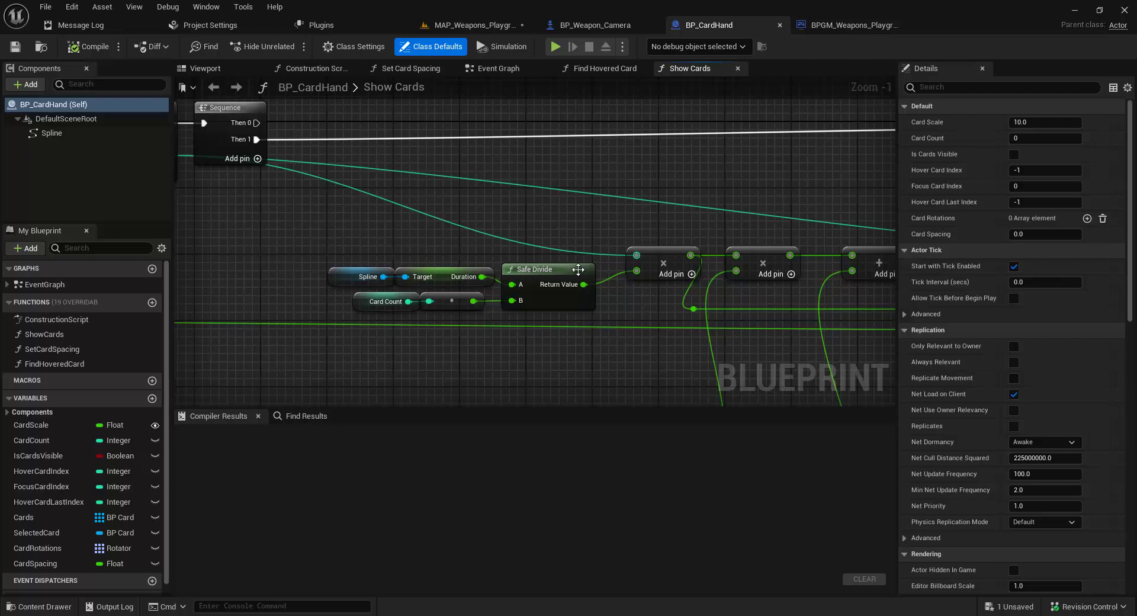
scroll(609, 224, "down", 2)
right_click_drag(610, 222, 697, 214)
scroll(534, 231, "up", 1)
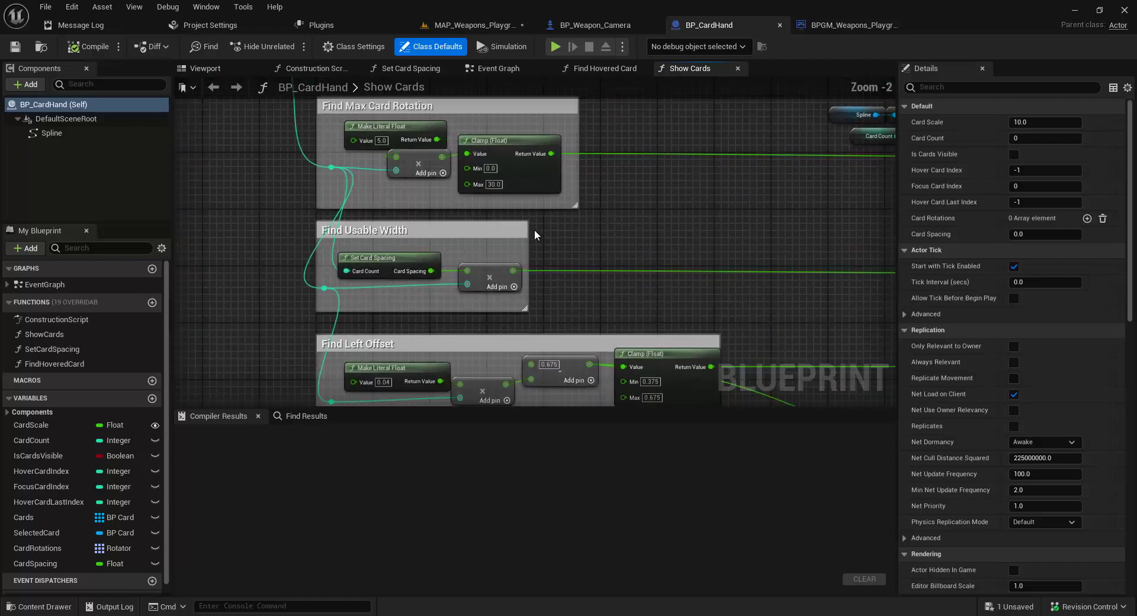
Step: Open the Set Card Spacing function to examine its card overlap calculation, and check the CardScale variable's default value
double_click(379, 272)
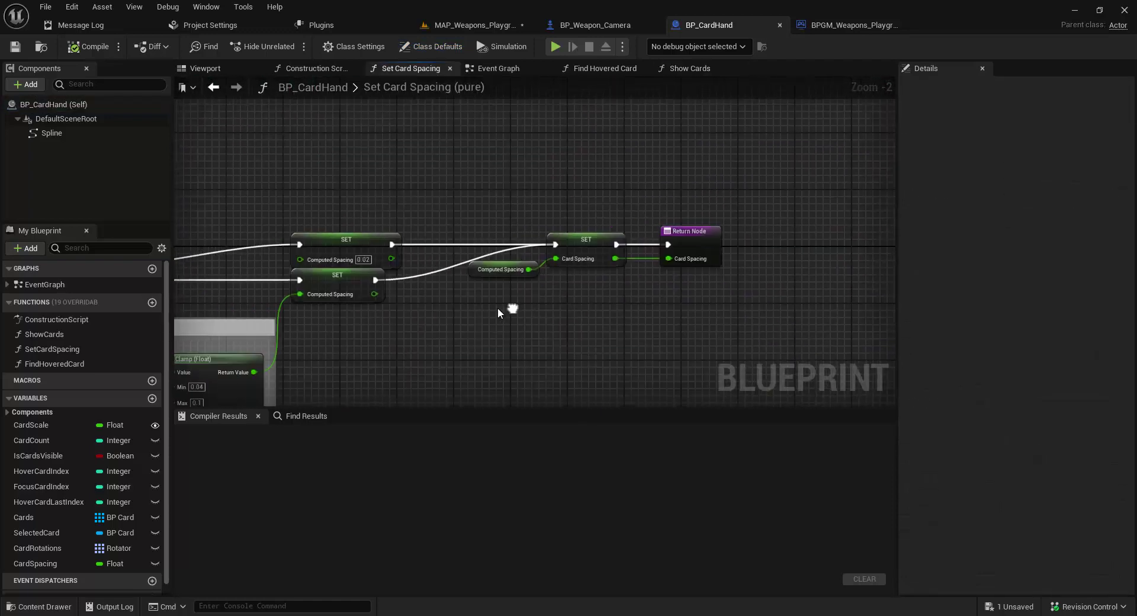
scroll(497, 307, "down", 1)
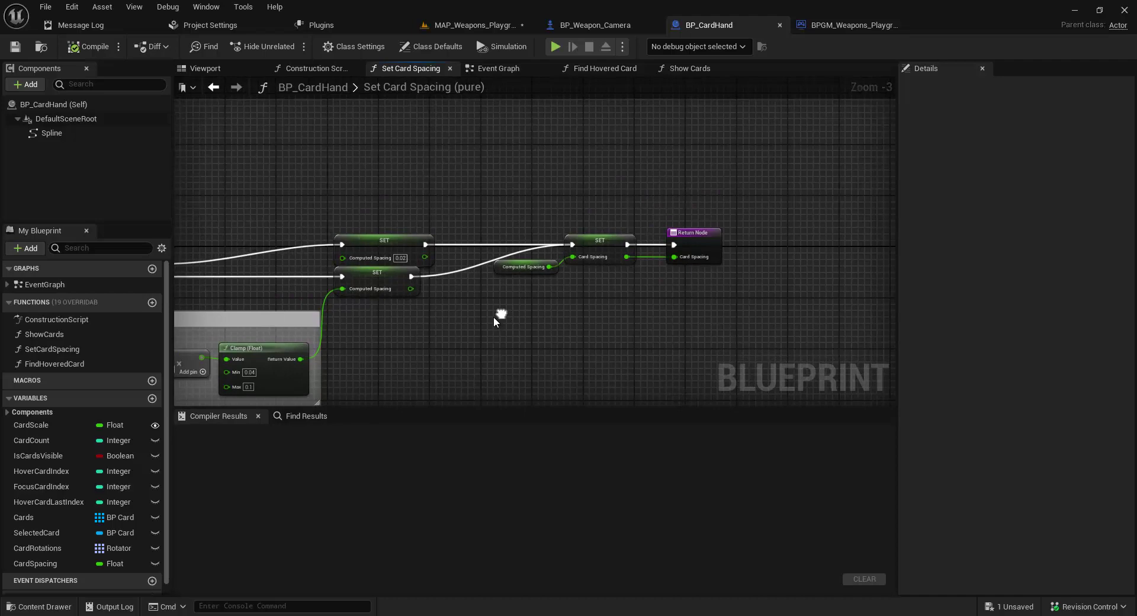
right_click_drag(492, 317, 741, 276)
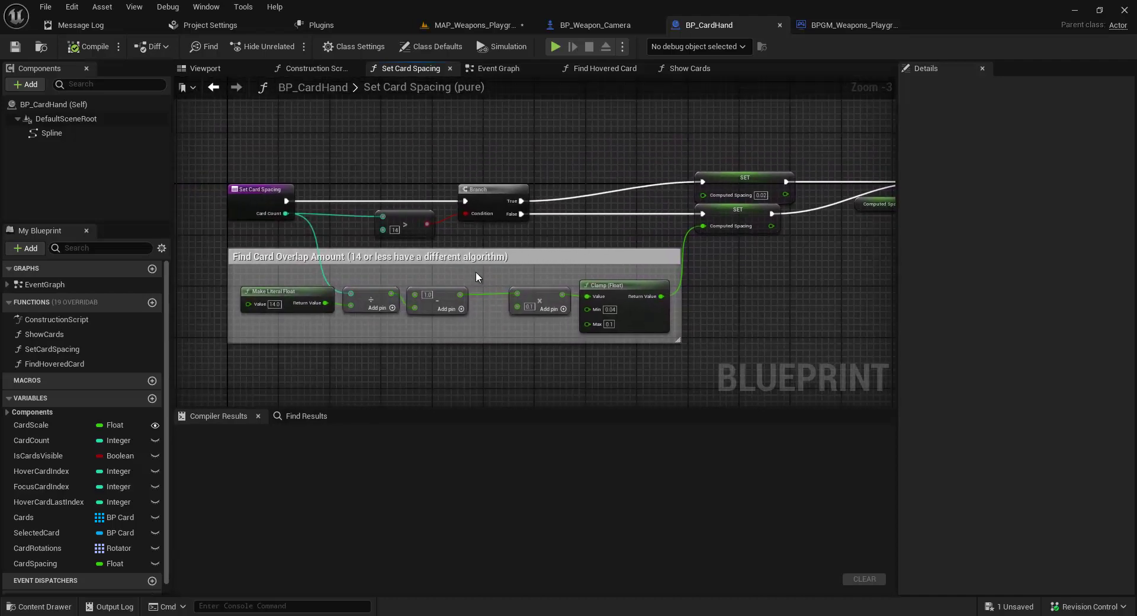
scroll(382, 231, "up", 2)
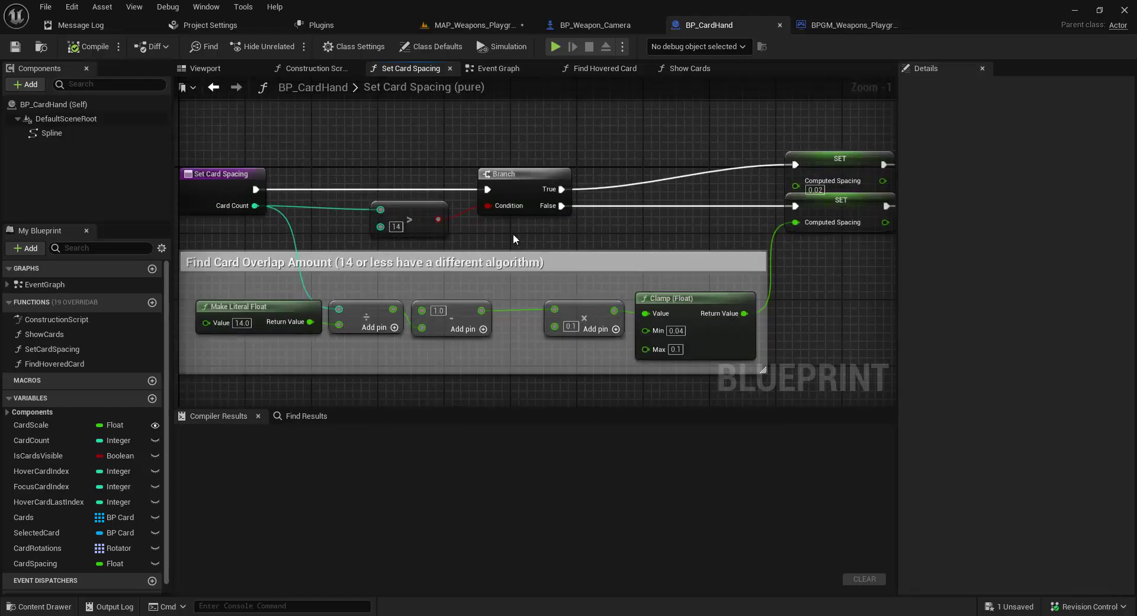
right_click_drag(527, 232, 472, 235)
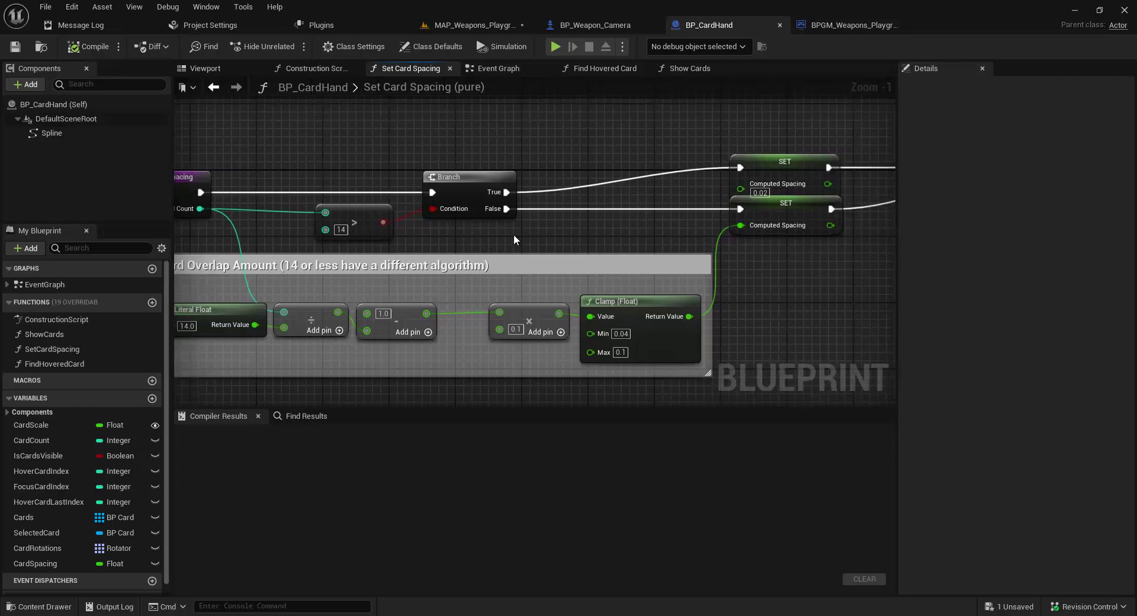
left_click(113, 427)
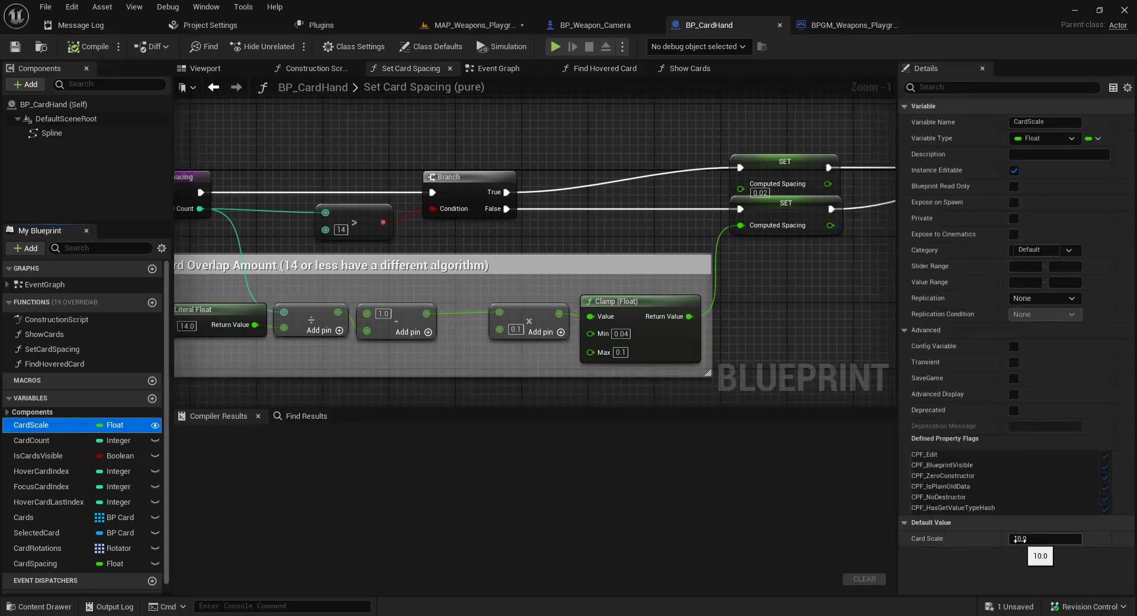
scroll(772, 280, "down", 1)
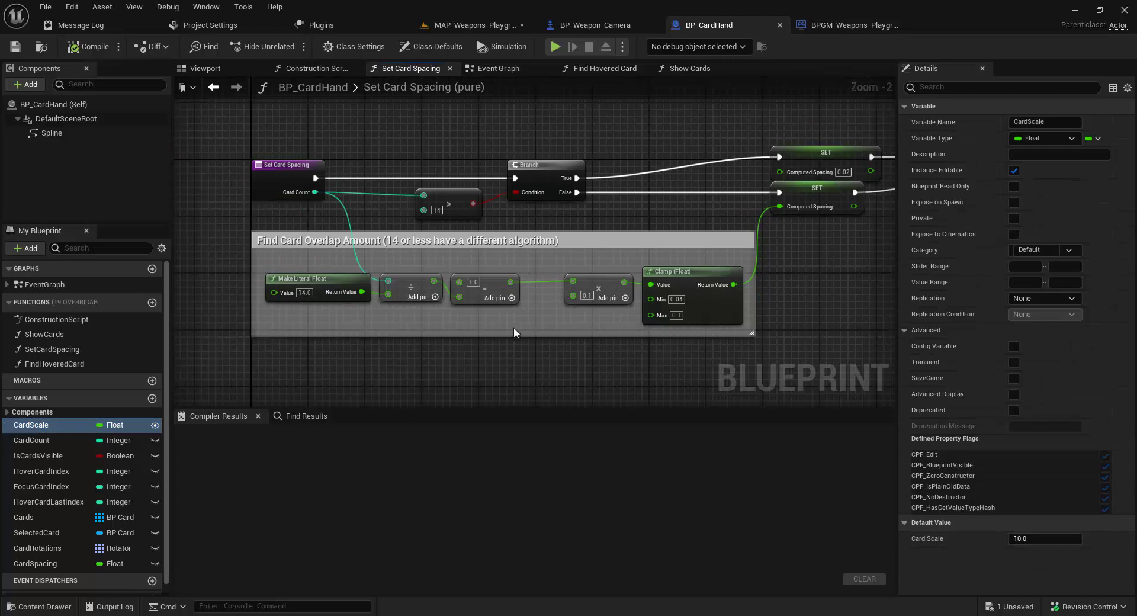
Step: Examine the Find Card Overlap Amount calculation in Set Card Spacing, from the literal float through the multiply and clamp nodes to Computed Spacing
scroll(740, 284, "up", 2)
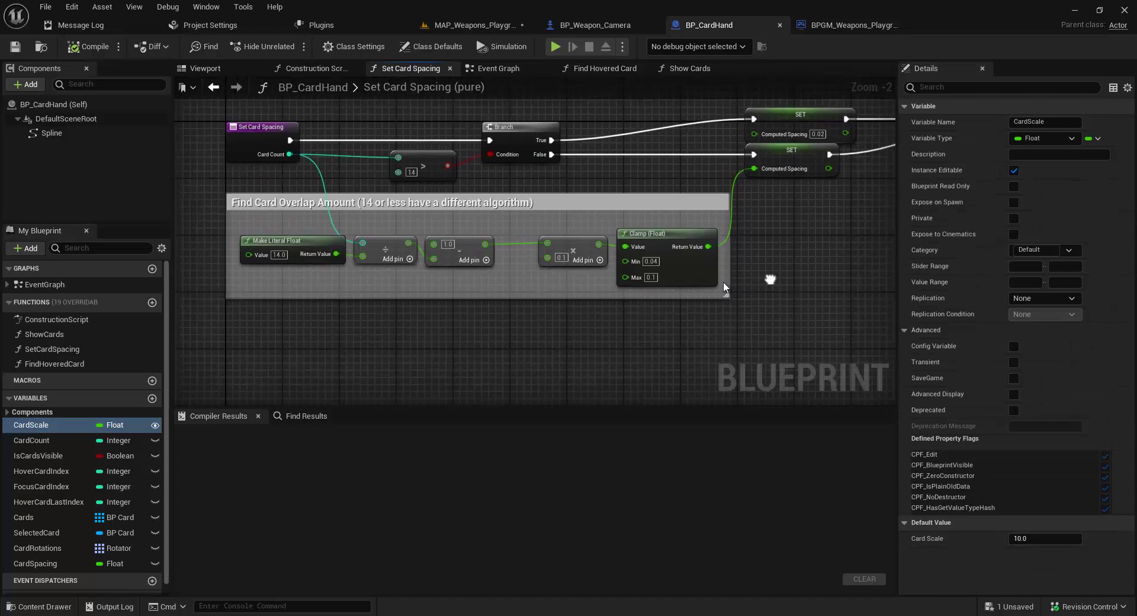
scroll(422, 291, "down", 1)
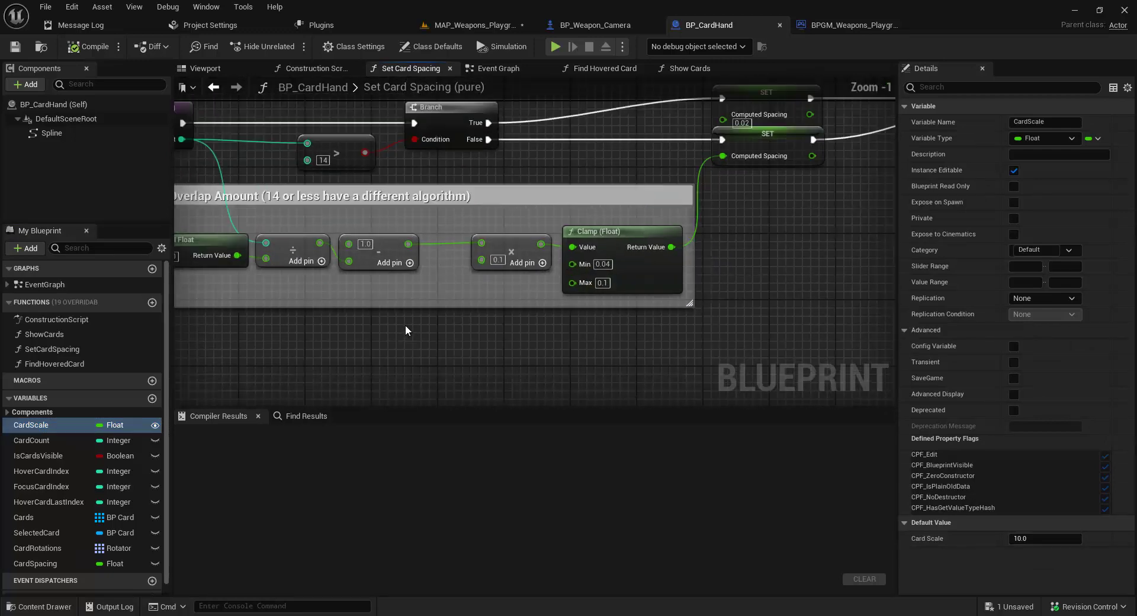
right_click_drag(405, 325, 495, 323)
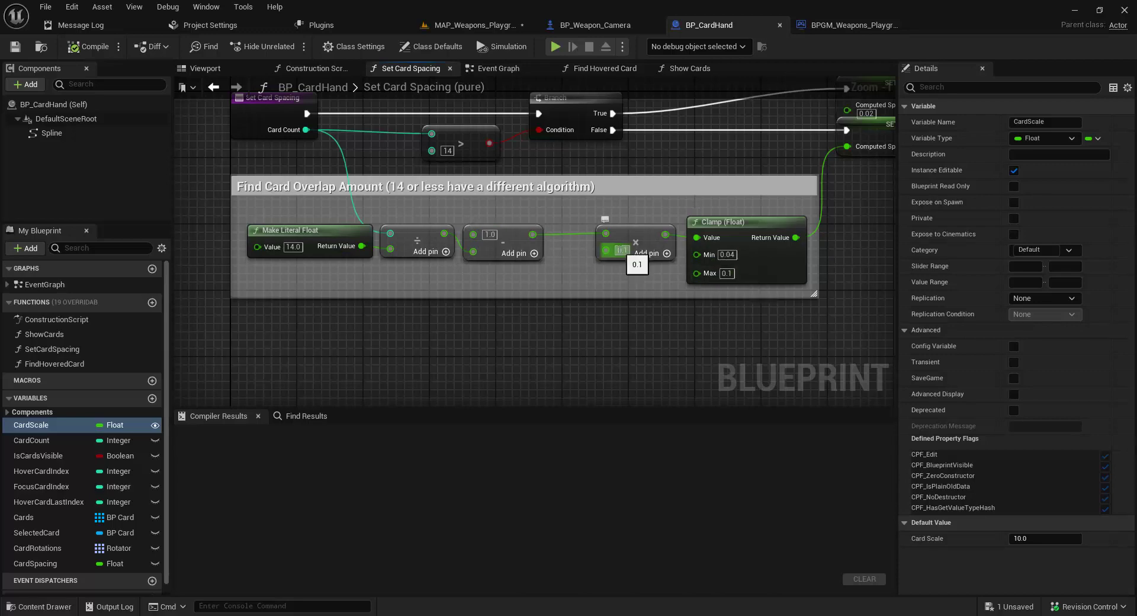
left_click(623, 250)
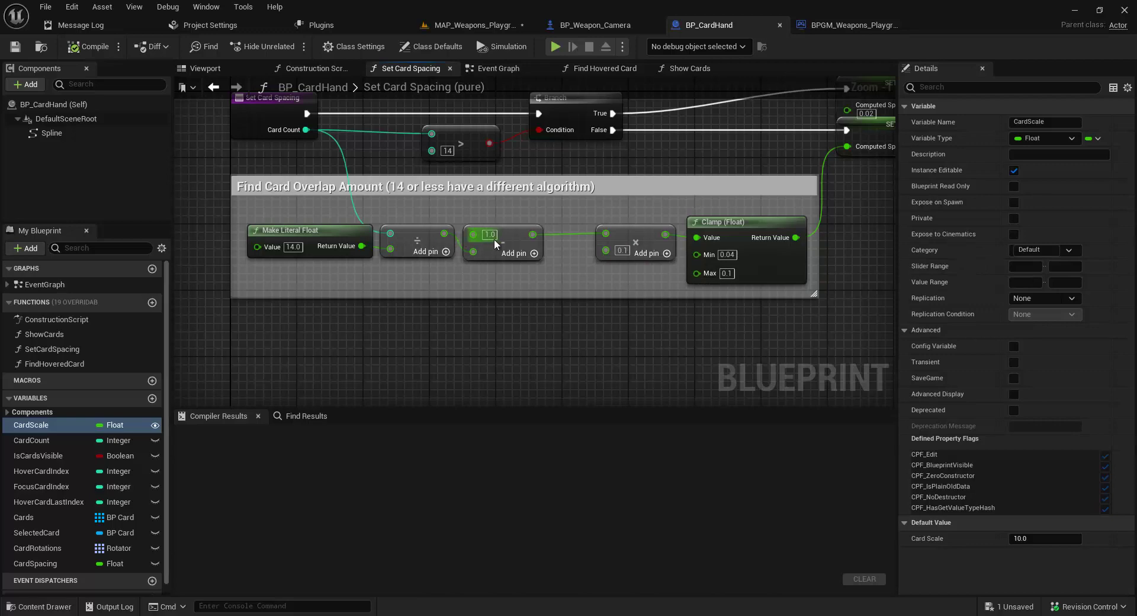
right_click_drag(494, 239, 512, 241)
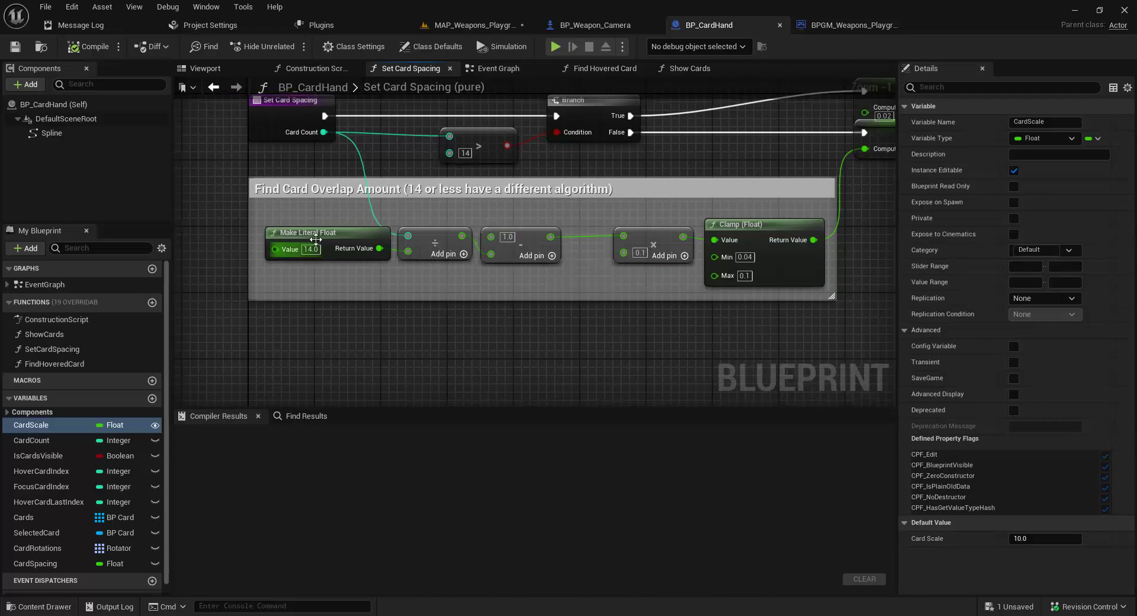
right_click_drag(598, 265, 713, 293)
scroll(778, 279, "down", 1)
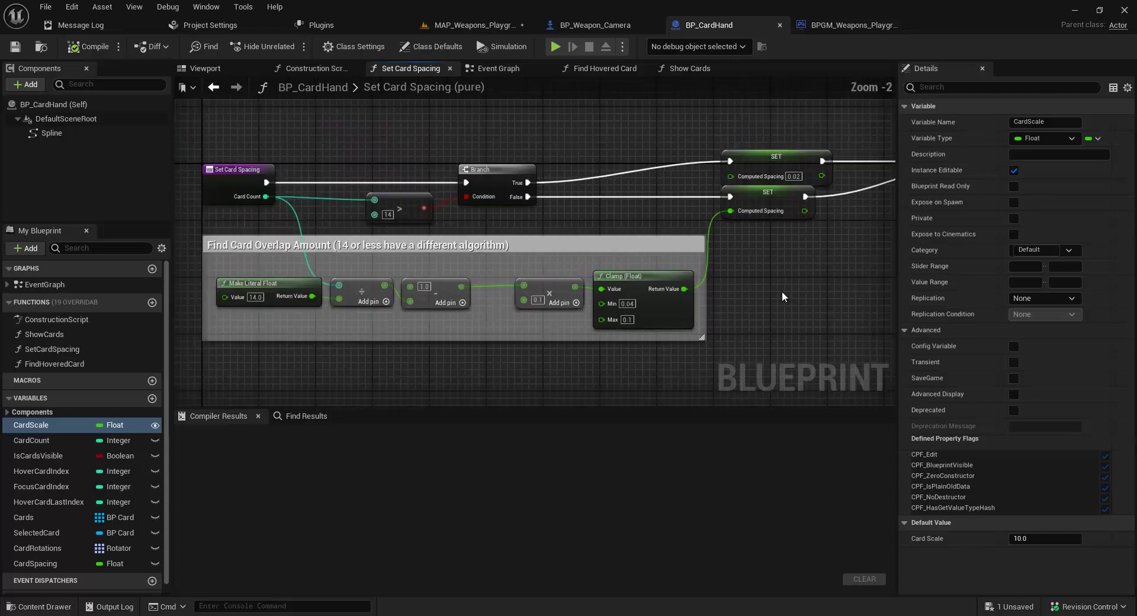
right_click_drag(781, 296, 746, 236)
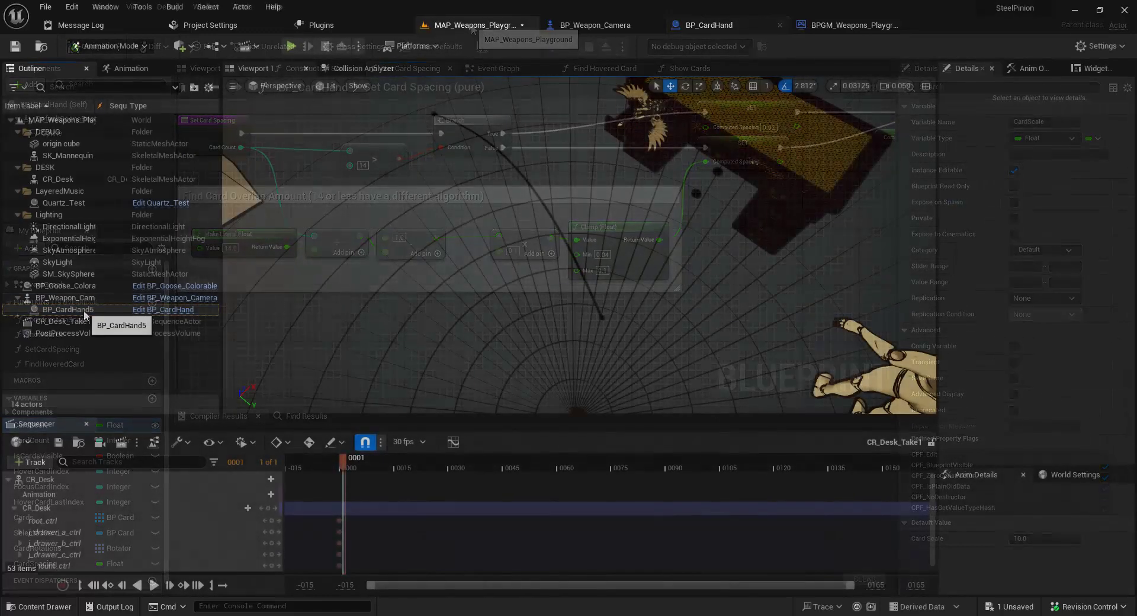
Step: Inspect the details of the BP_Weapon_Camera actor and its BP_CardHand child component in MAP_Weapons_Playground, widening the details area to read them
left_click(84, 300)
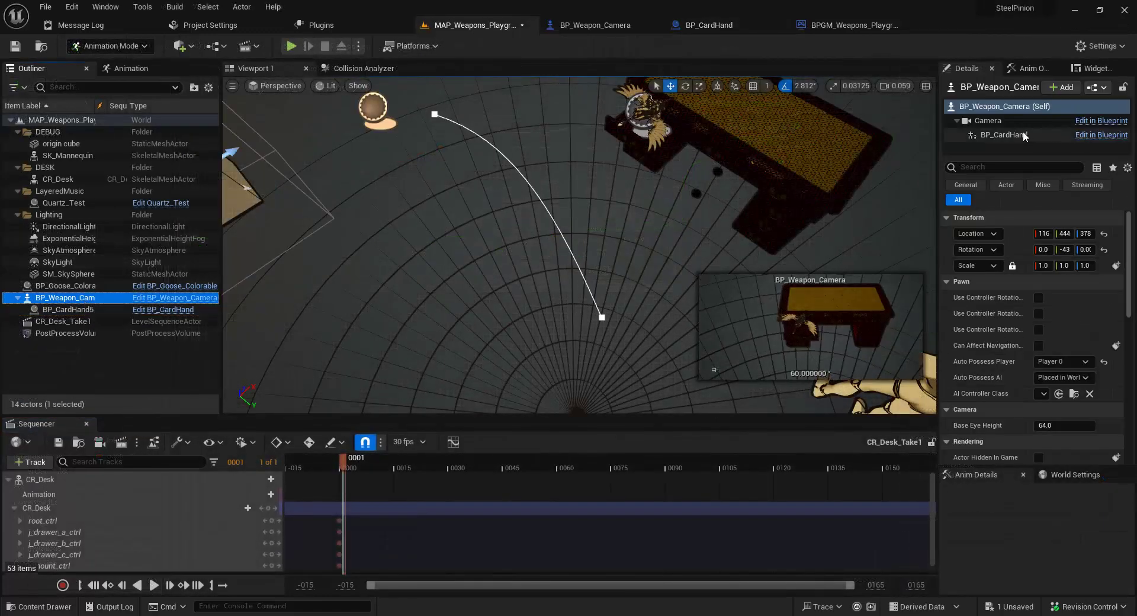
left_click(68, 310)
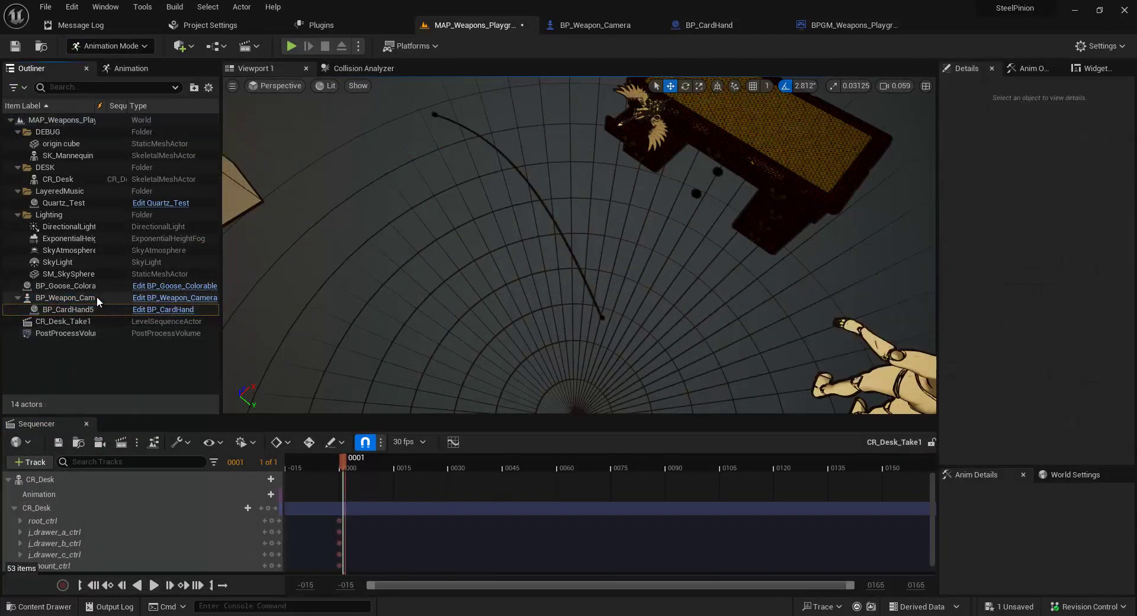
left_click(77, 299)
left_click(1006, 135)
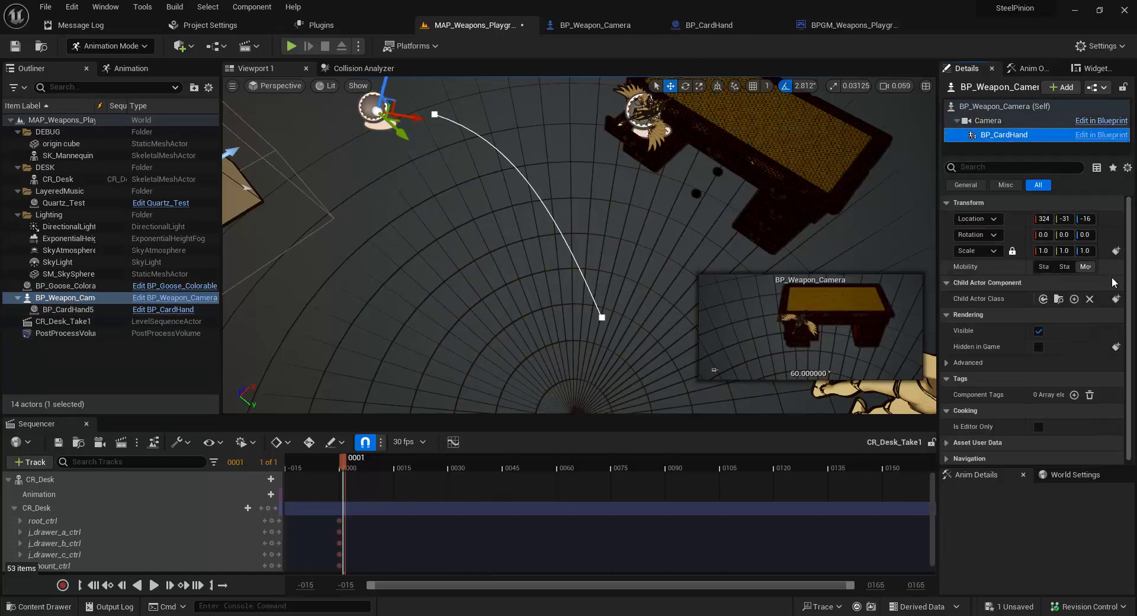
left_click(1130, 338)
scroll(1130, 342, "down", 1)
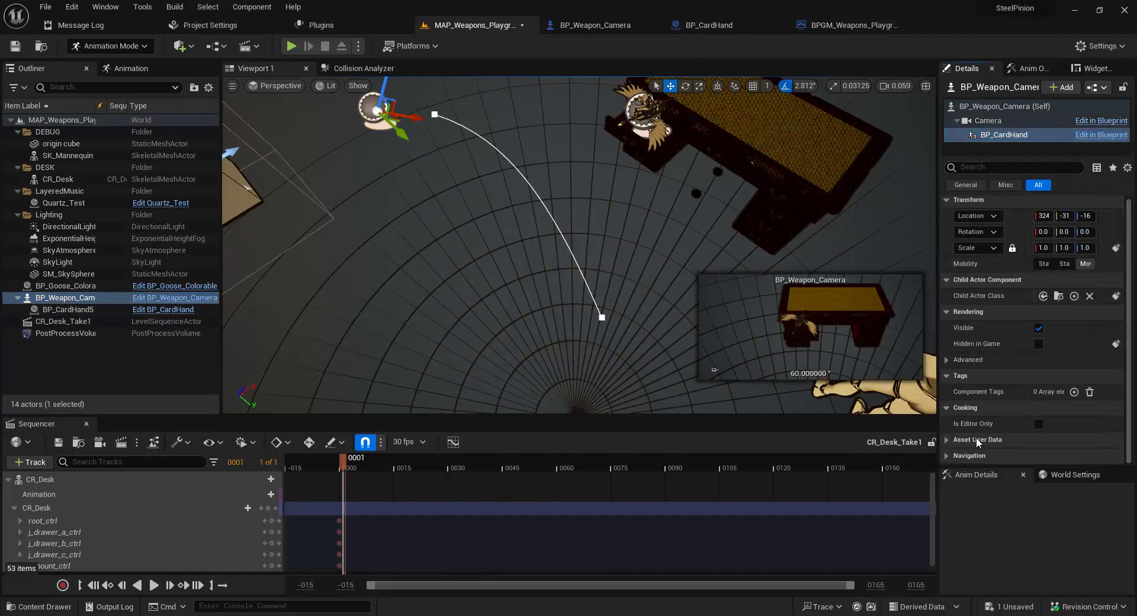
left_click_drag(936, 343, 893, 341)
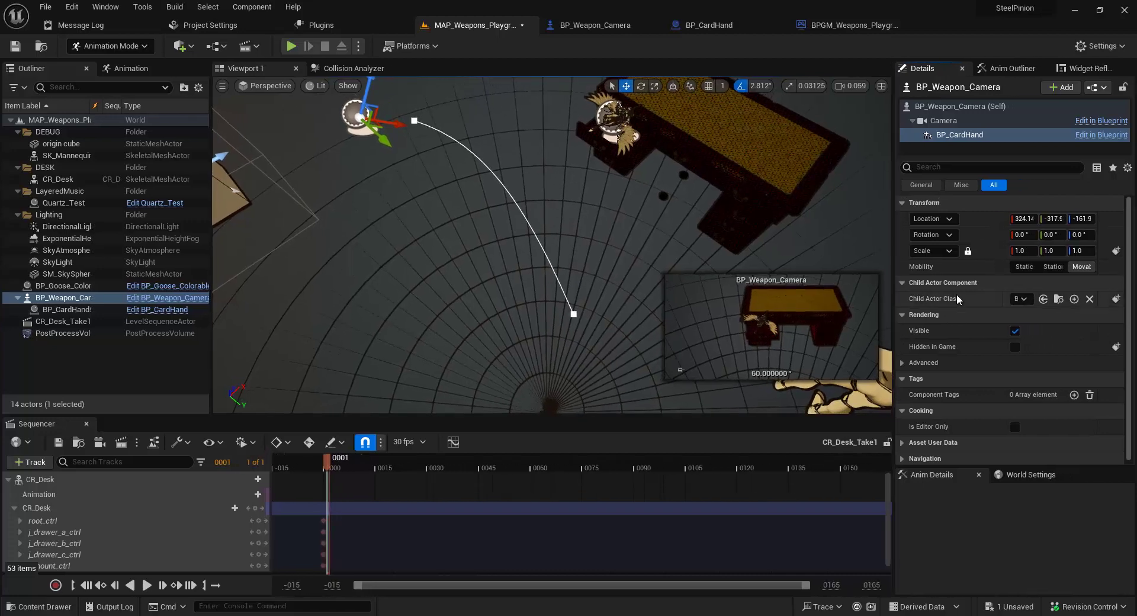
left_click(932, 134)
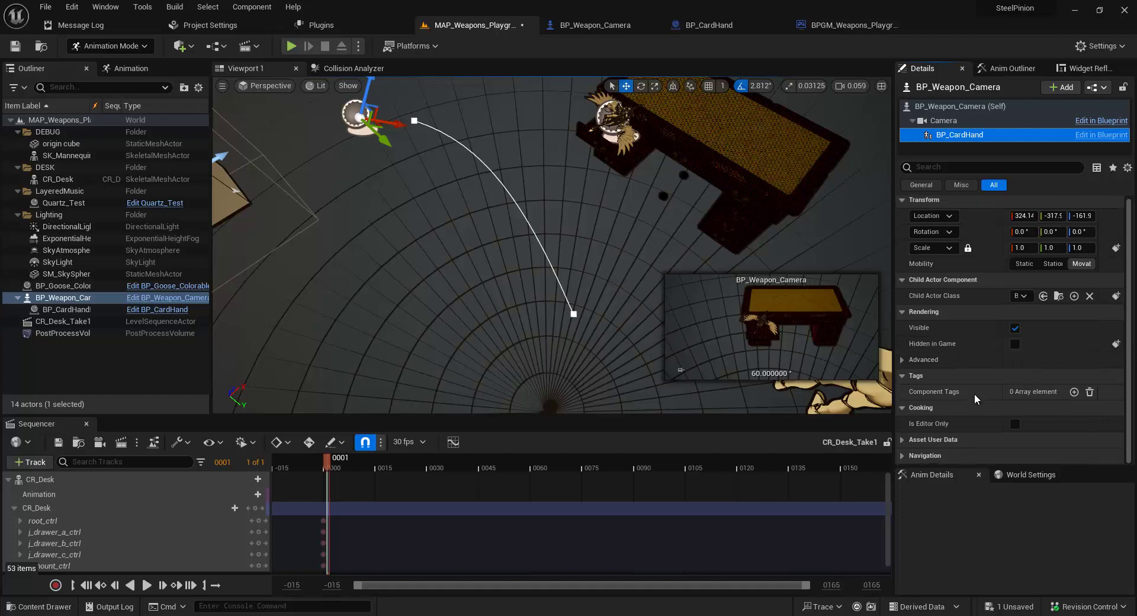
left_click(960, 108)
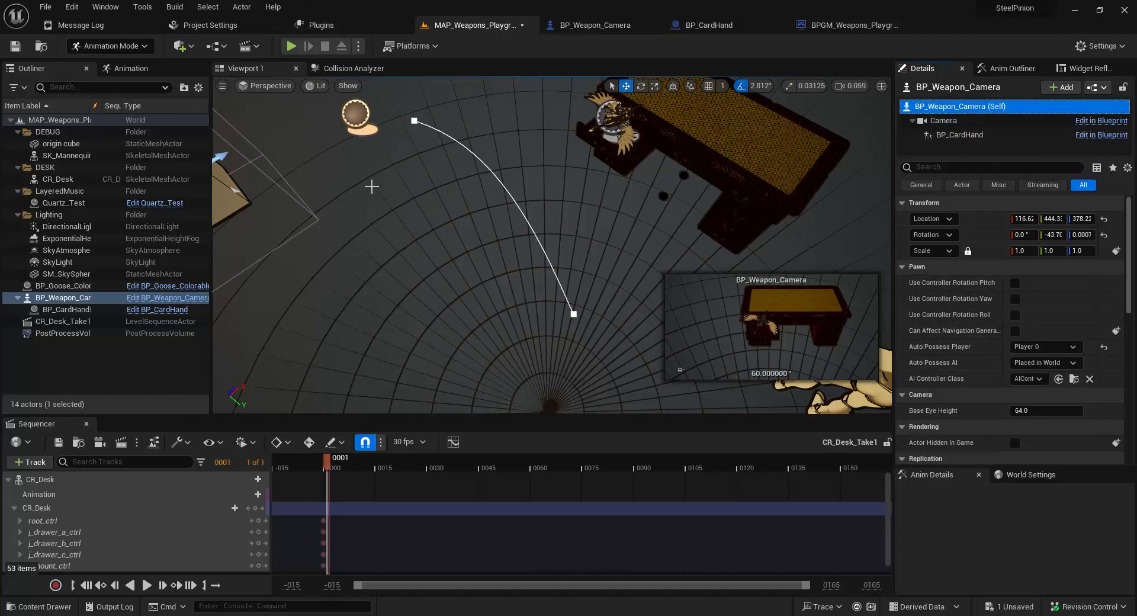
left_click(79, 311)
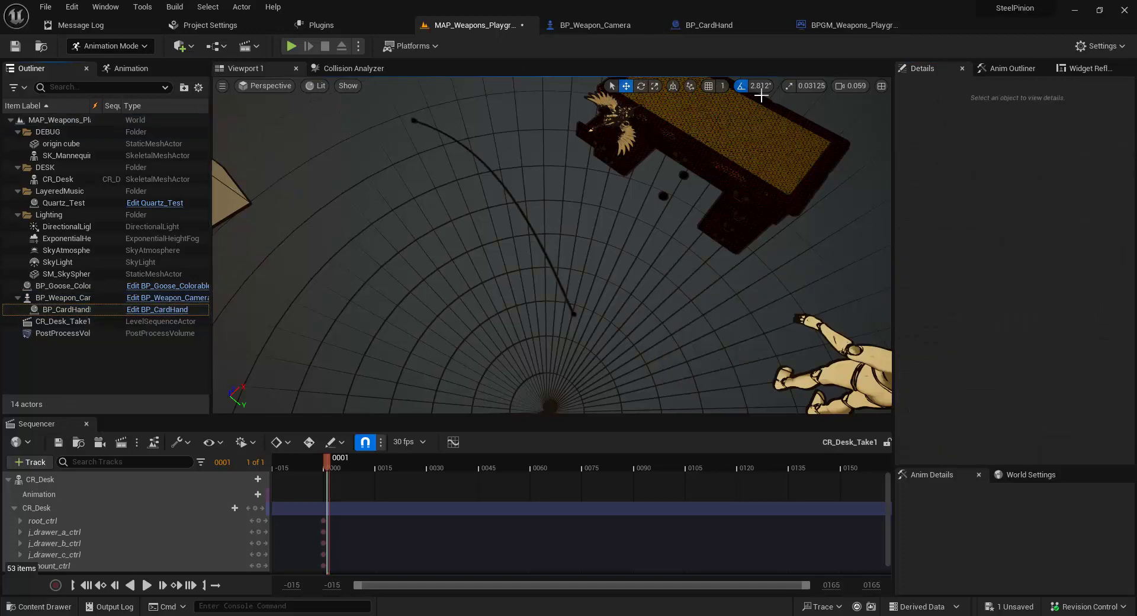
Step: Open the BP_Weapon_Camera blueprint and look through its BP_CardHand component's properties for an exposed card scale setting
left_click(573, 26)
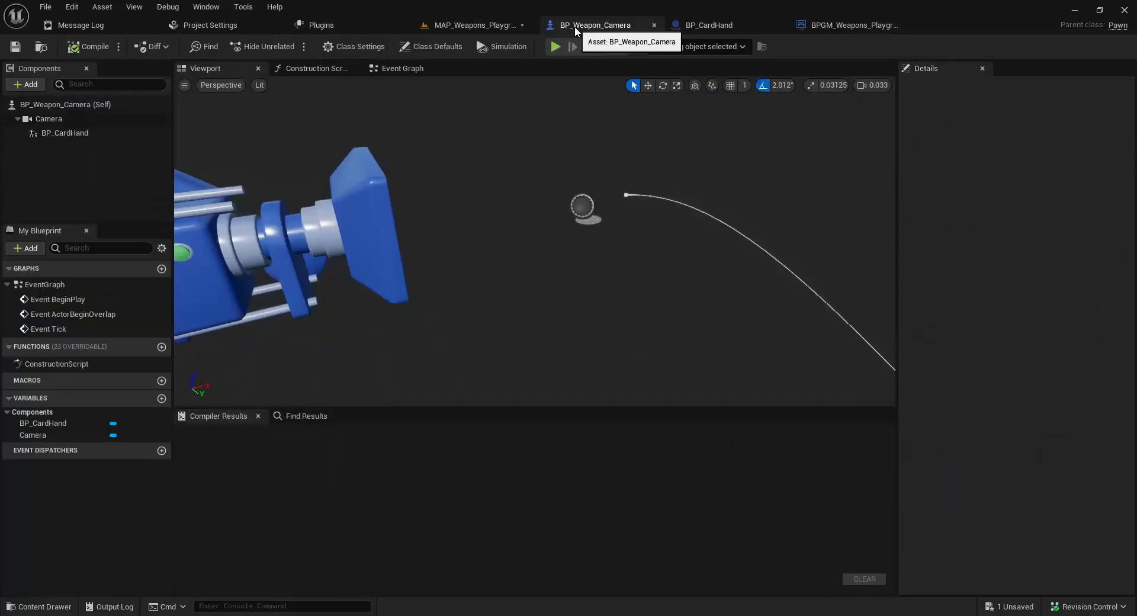
left_click(83, 119)
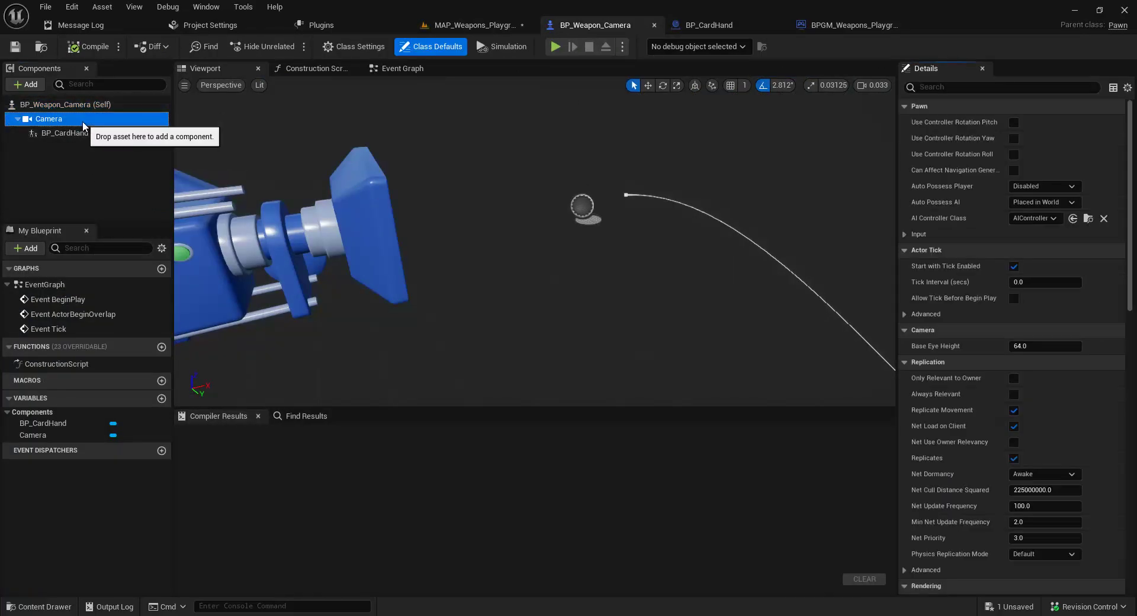
left_click(76, 161)
left_click(76, 106)
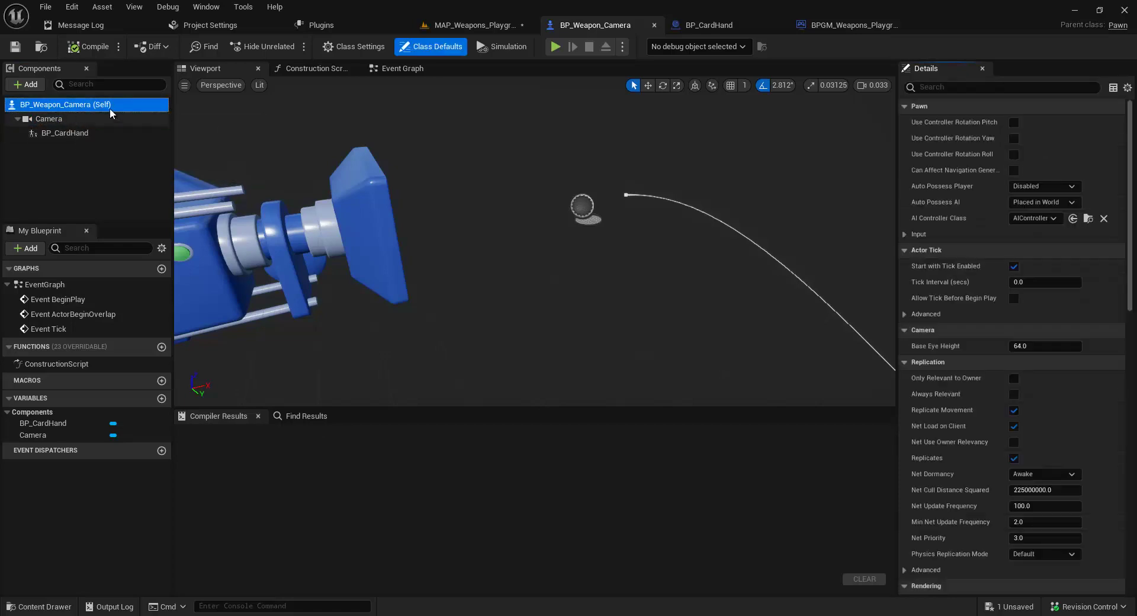
left_click(83, 136)
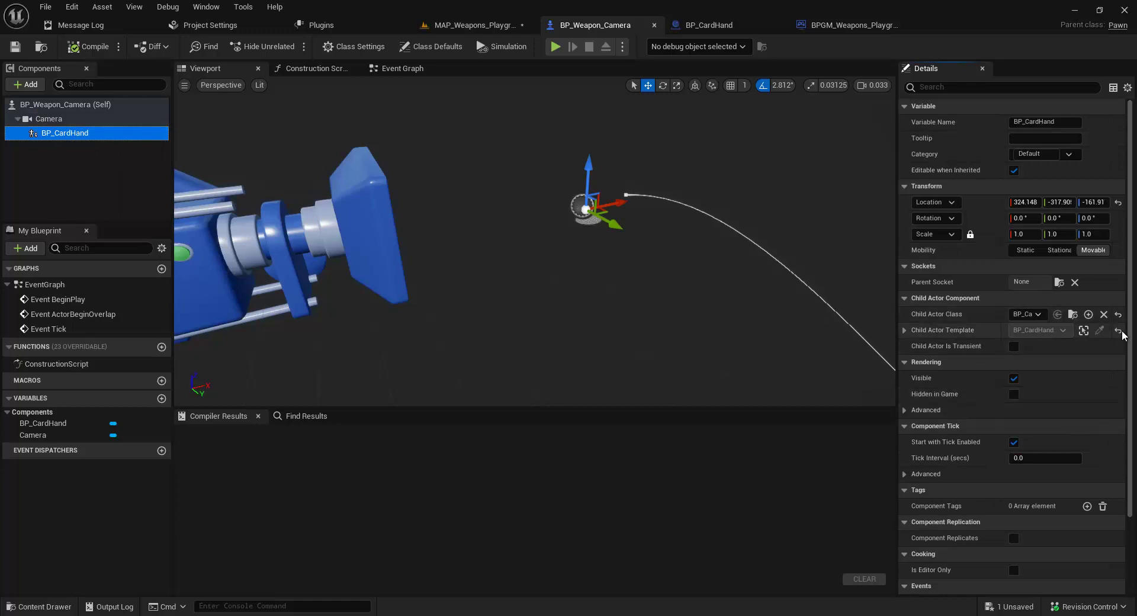
left_click_drag(1130, 279, 1129, 372)
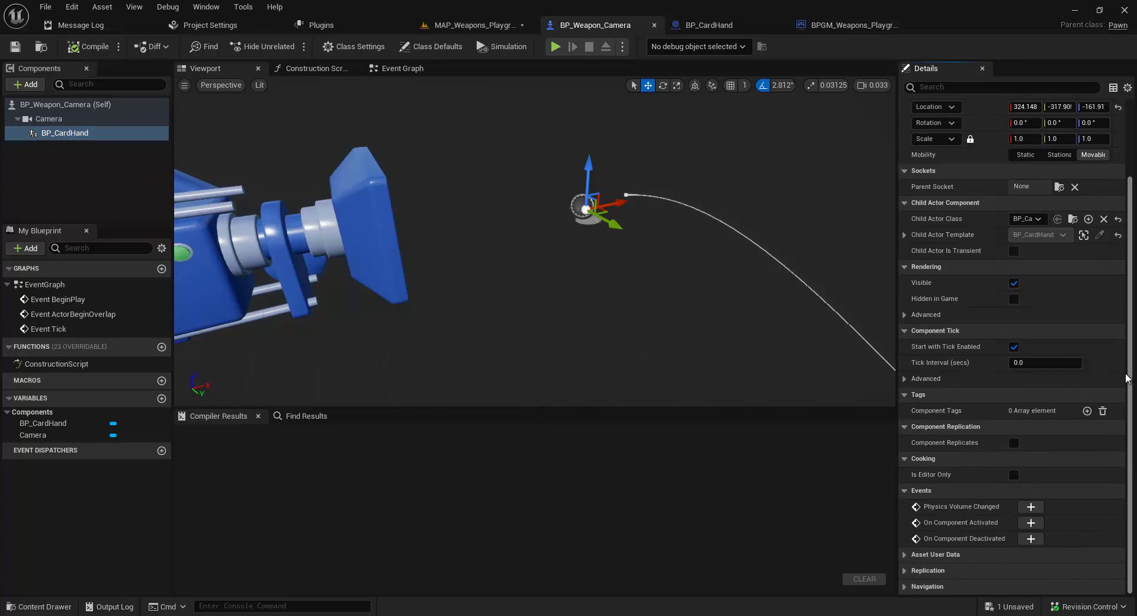
left_click_drag(1127, 366, 1119, 275)
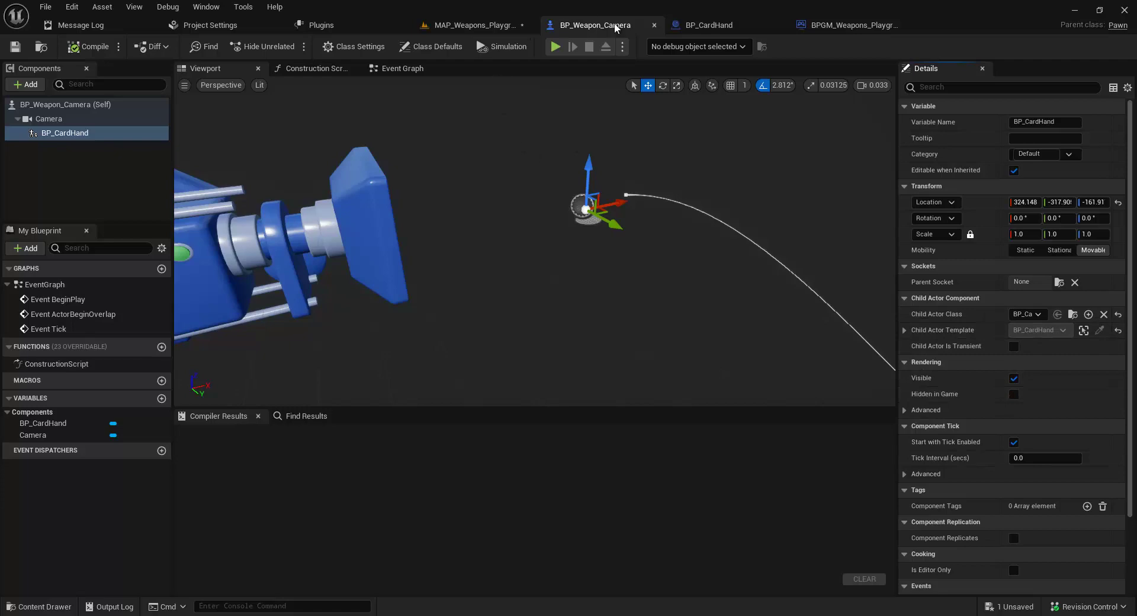
Step: In BP_Weapon_Camera's event graph, add a Set Card Scale node targeting the cast's As BP Card Hand output, aligned beside Show Cards
left_click(385, 69)
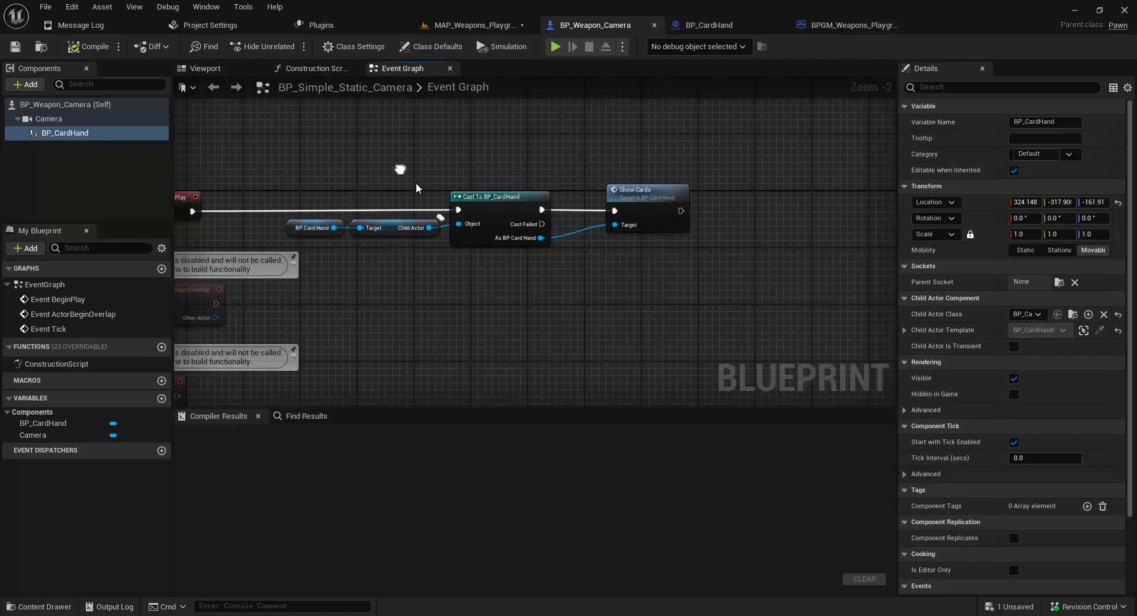
scroll(573, 164, "up", 2)
right_click_drag(574, 165, 625, 204)
right_click_drag(342, 257, 279, 232)
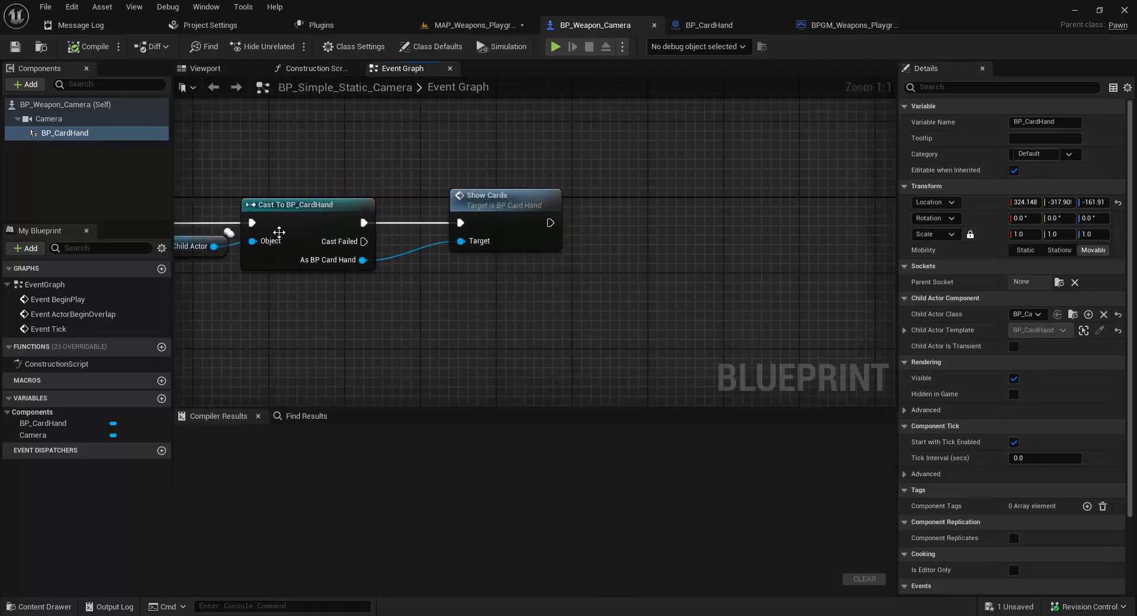
right_click_drag(422, 309, 430, 342)
left_click_drag(354, 322, 627, 293)
type("se")
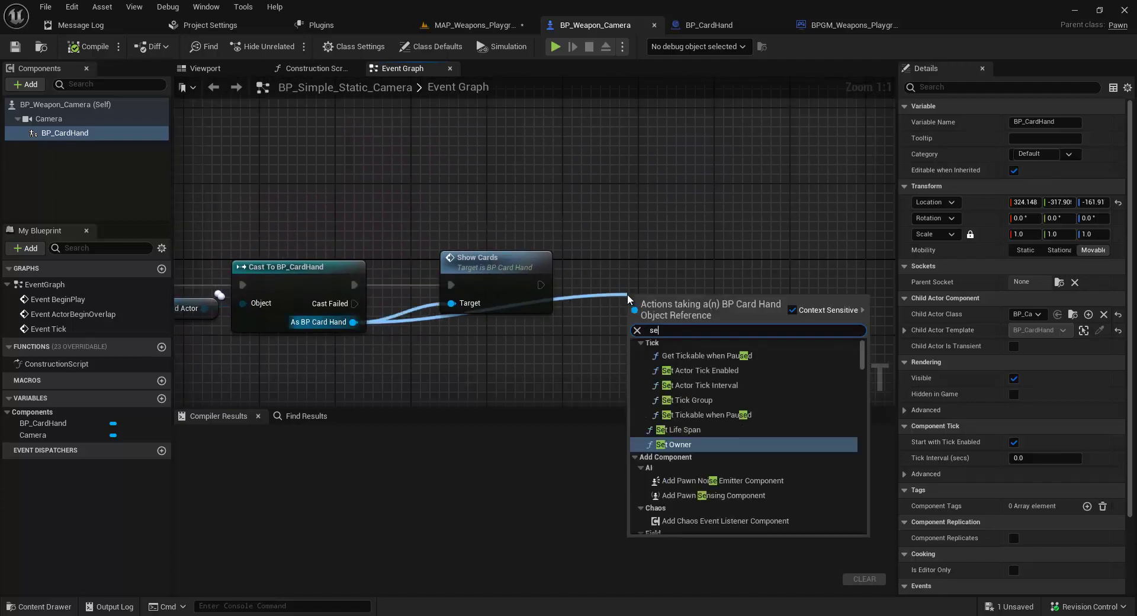
type("t card sc")
key("Return")
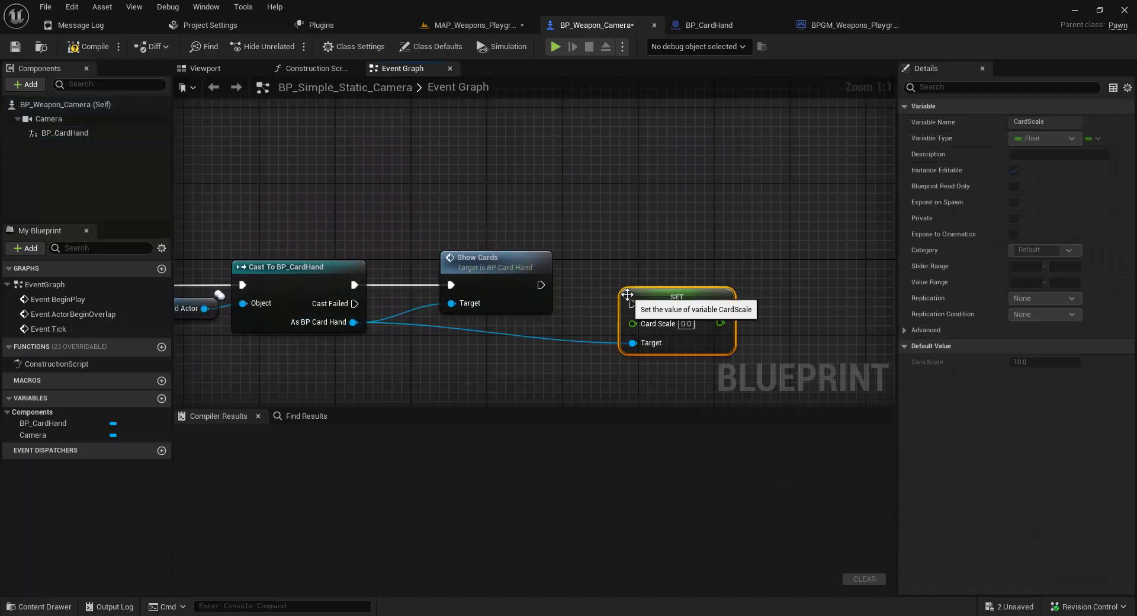
left_click_drag(670, 304, 670, 285)
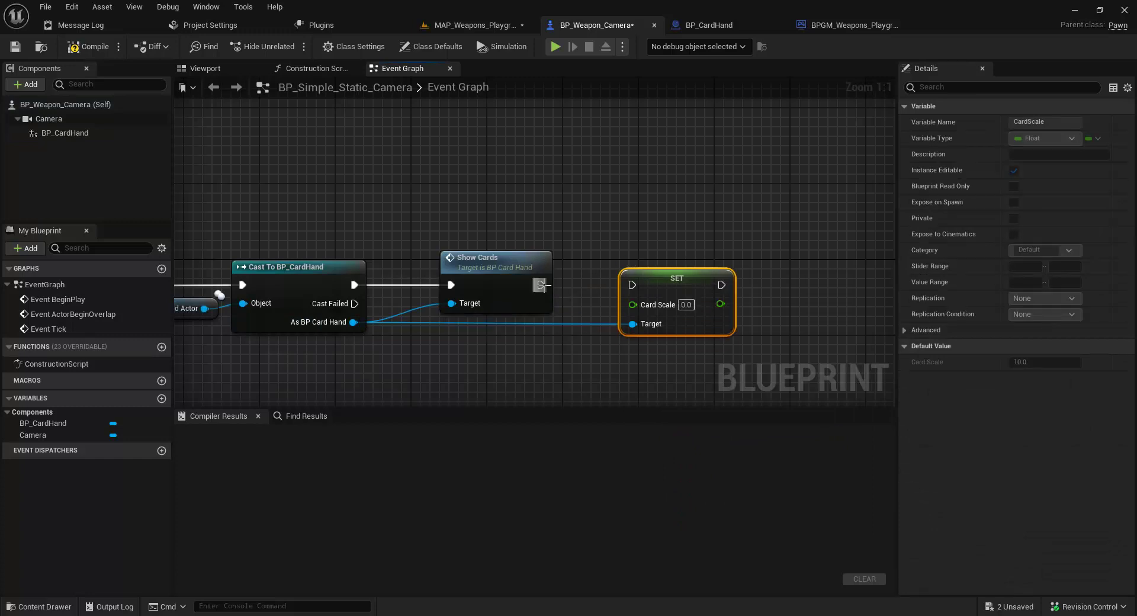
Step: Connect the Show Cards execution output to the Set Card Scale node and set Card Scale to 1.0
left_click_drag(541, 285, 630, 287)
right_click_drag(673, 227, 614, 211)
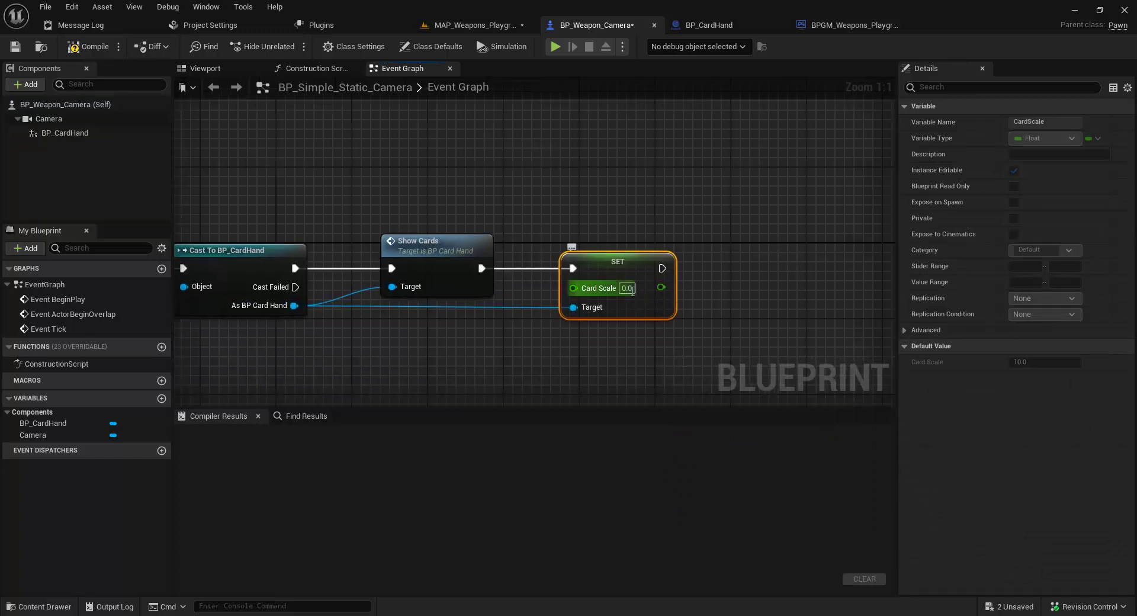
type("1")
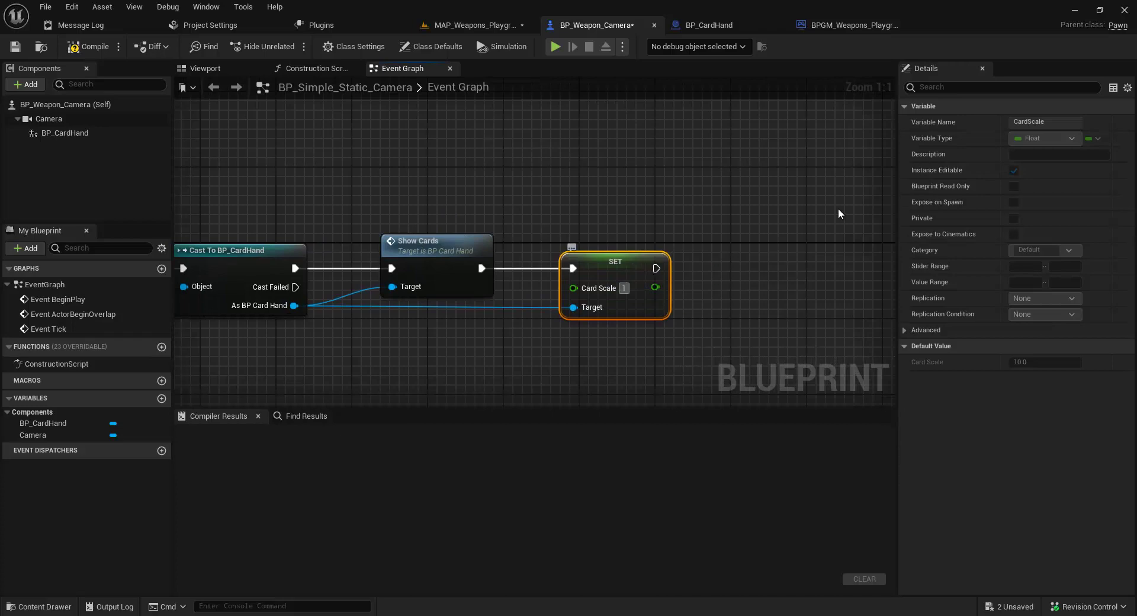
left_click(839, 214)
Step: Compile and save BP_Weapon_Camera, and play-test MAP_Weapons_Playground briefly to check the card size
right_click_drag(589, 211, 632, 207)
scroll(570, 204, "down", 1)
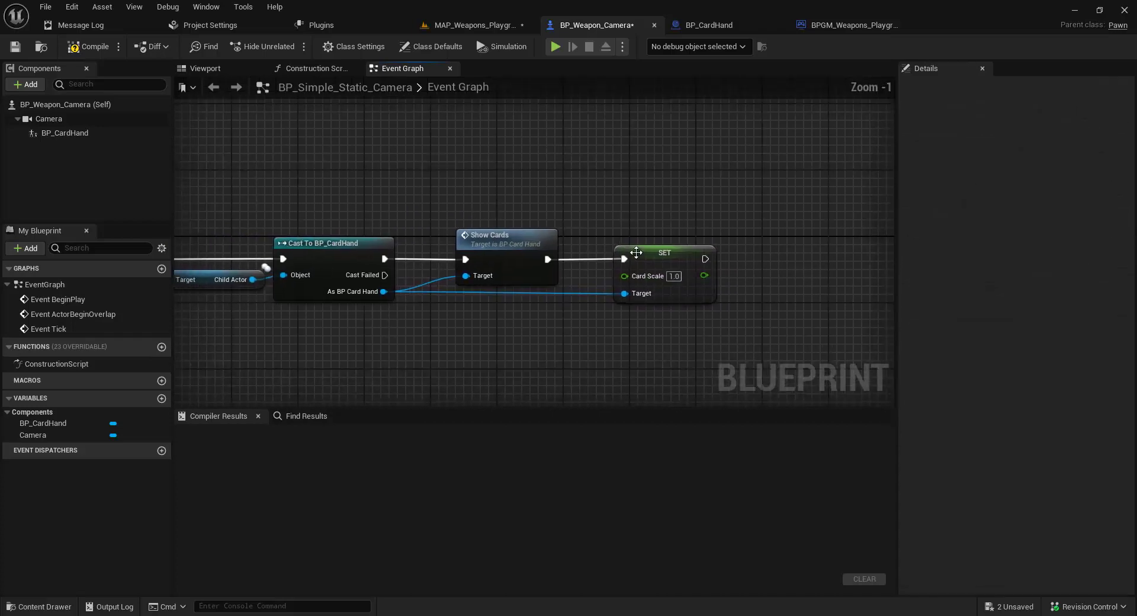
scroll(624, 209, "down", 1)
right_click_drag(231, 193, 325, 191)
left_click(109, 51)
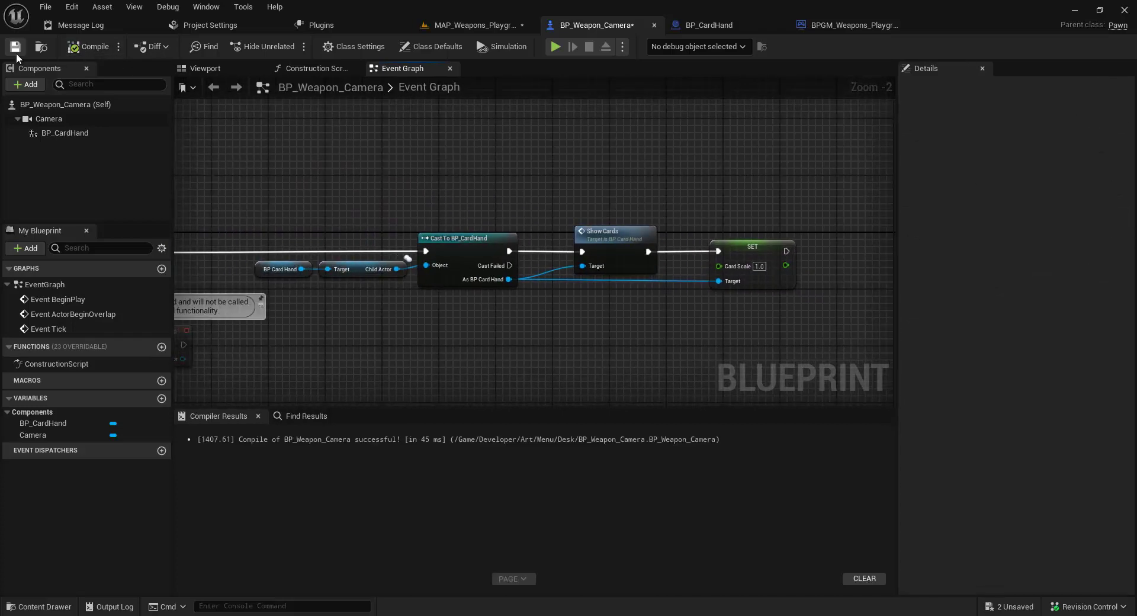
left_click(16, 52)
left_click(474, 25)
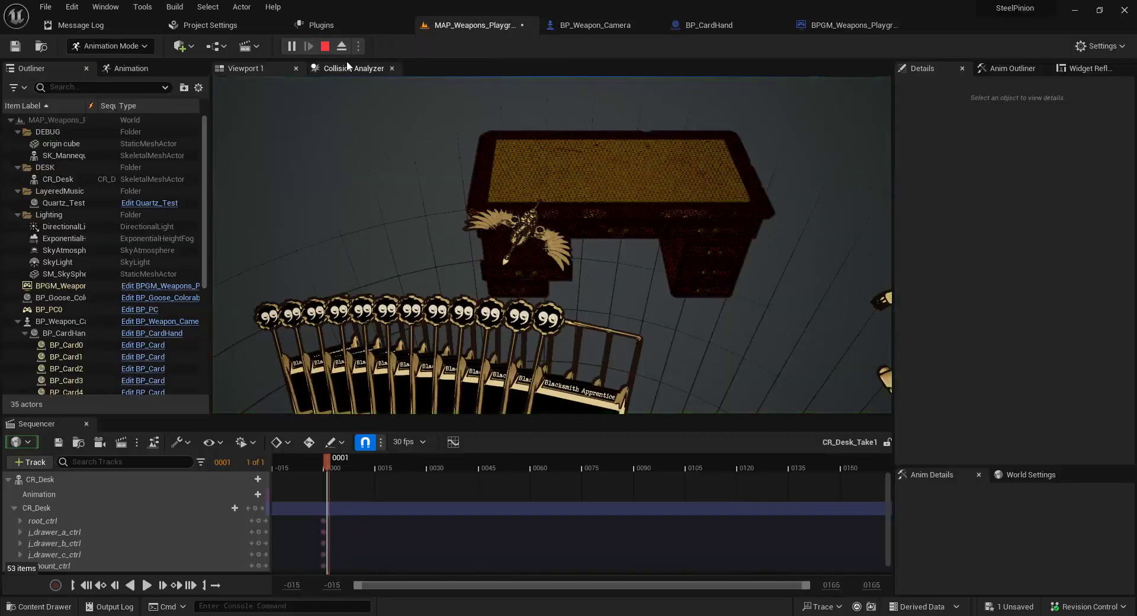
left_click(324, 46)
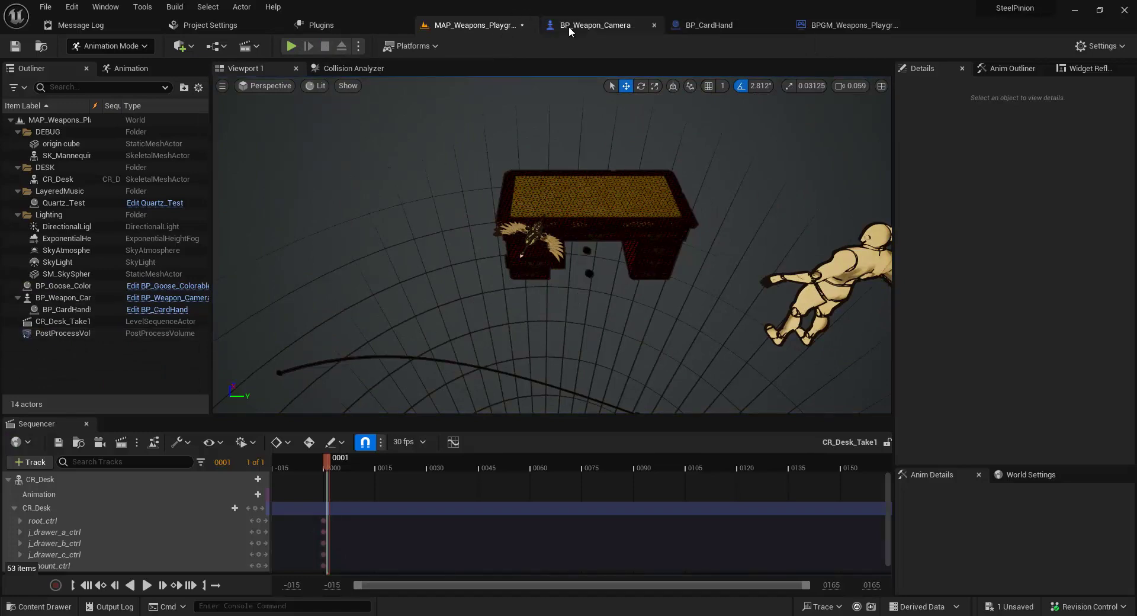
Step: In BP_Weapon_Camera's event graph, move the Show Cards node past the Set Card Scale node and place the Set node between it and the cast
left_click(590, 26)
right_click_drag(703, 214, 602, 203)
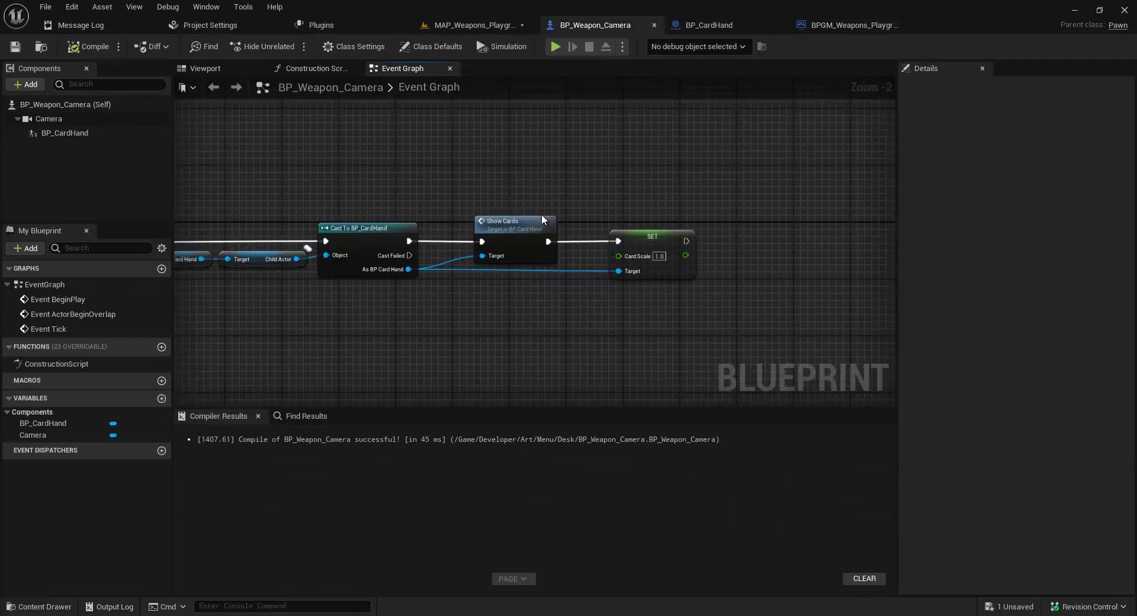
left_click_drag(509, 224, 756, 224)
left_click_drag(604, 236, 498, 179)
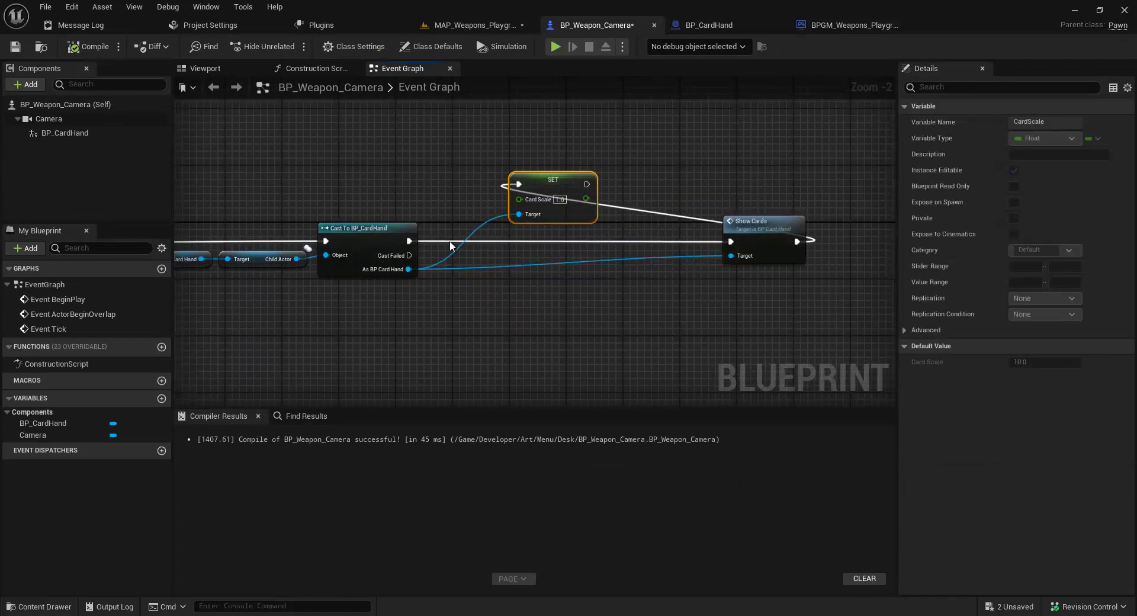
Step: Rewire the execution flow so the BP_CardHand cast runs Set Card Scale before Show Cards, and remove the leftover link between them
mouse_move(411, 237)
left_mouse_down()
mouse_move(439, 225)
mouse_move(431, 238)
left_mouse_up()
right_click_drag(431, 238, 501, 216)
left_click_drag(553, 271, 639, 214)
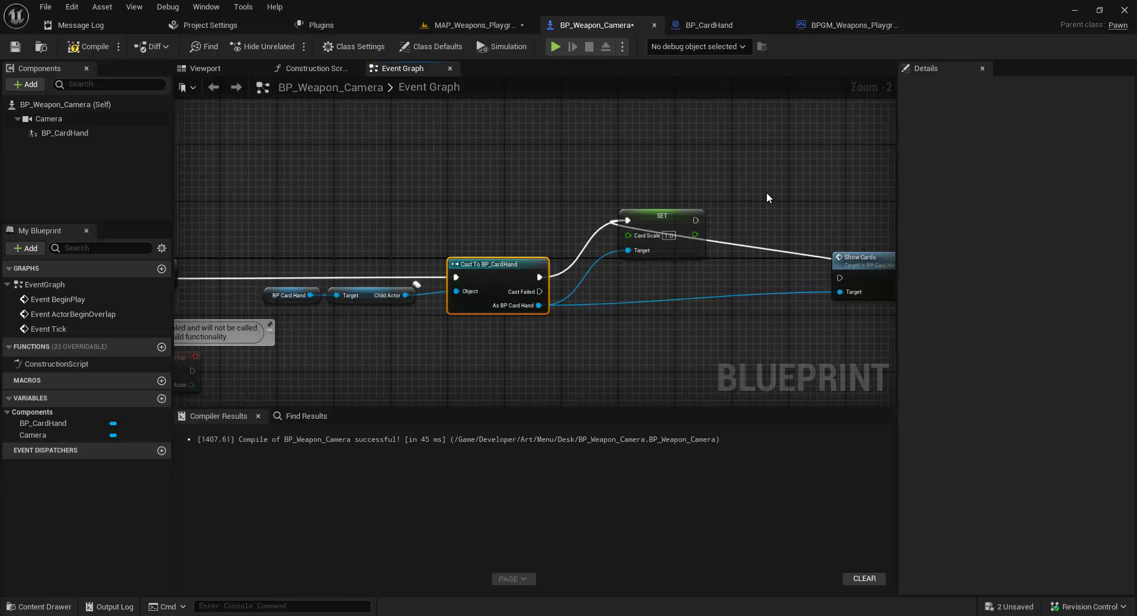
right_click_drag(706, 216, 579, 216)
left_click_drag(579, 216, 726, 270)
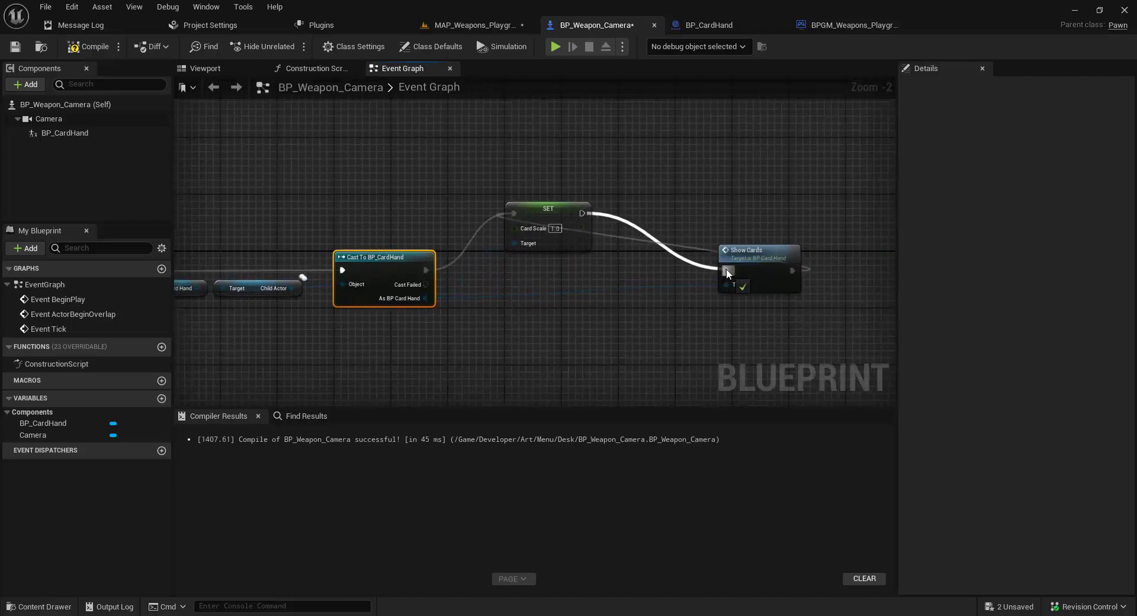
double_click(691, 243)
key("Delete")
Step: Align the Set Card Scale and Show Cards nodes with the cast, and route Show Cards' Target wire beneath through a reroute node
scroll(701, 219, "up", 1)
left_click_drag(524, 212, 535, 272)
left_click_drag(772, 270, 723, 261)
right_click_drag(638, 179, 664, 156)
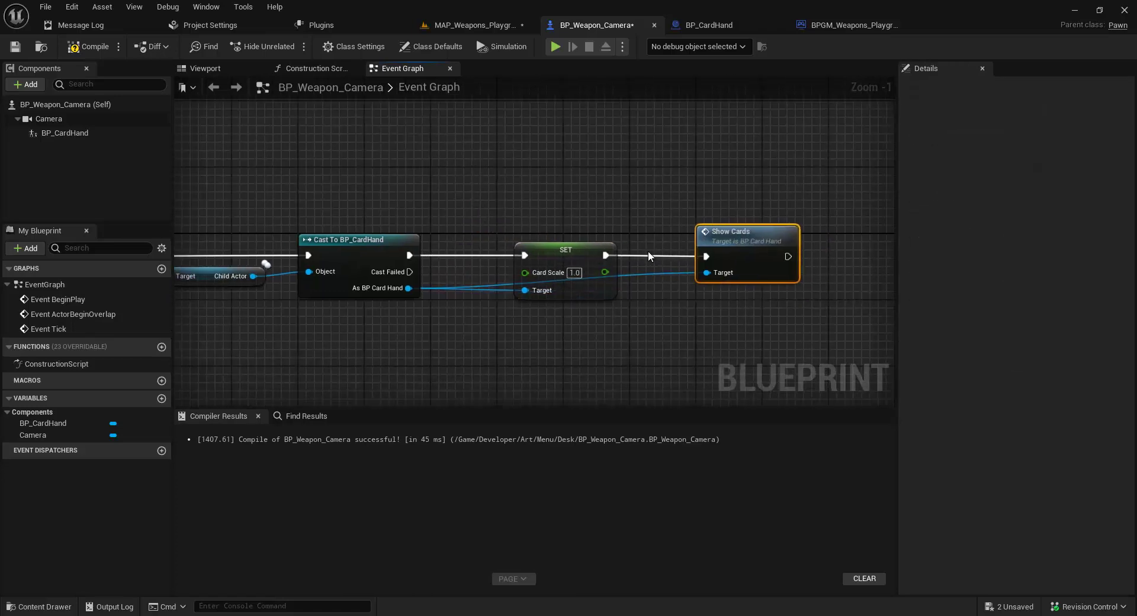
left_click(645, 272)
double_click(646, 272)
left_click_drag(645, 272, 684, 293)
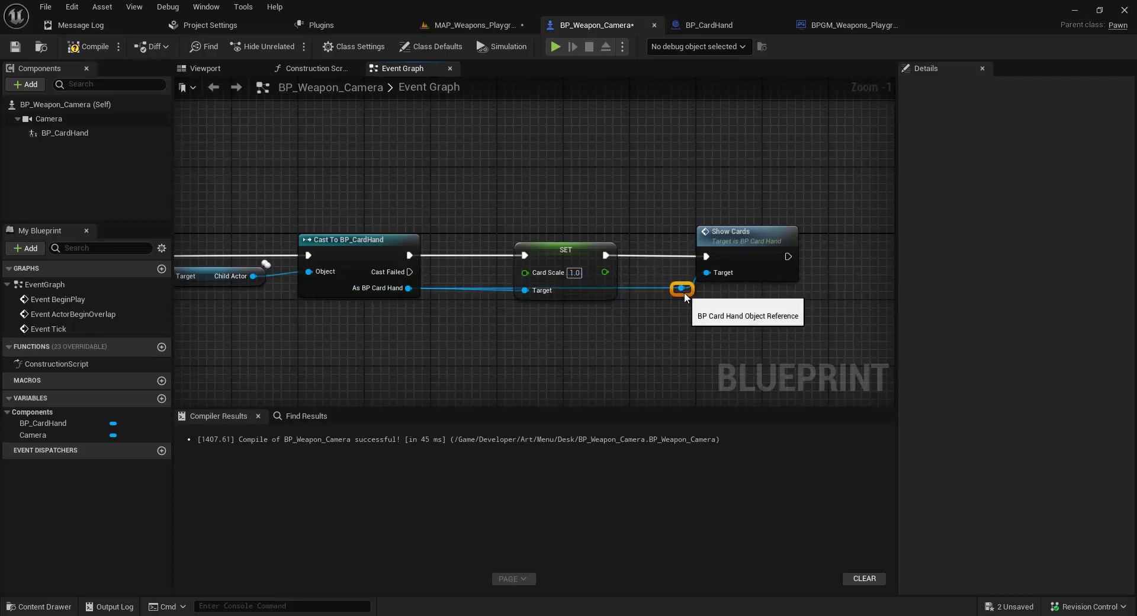
left_click(676, 188)
right_click_drag(527, 160, 551, 148)
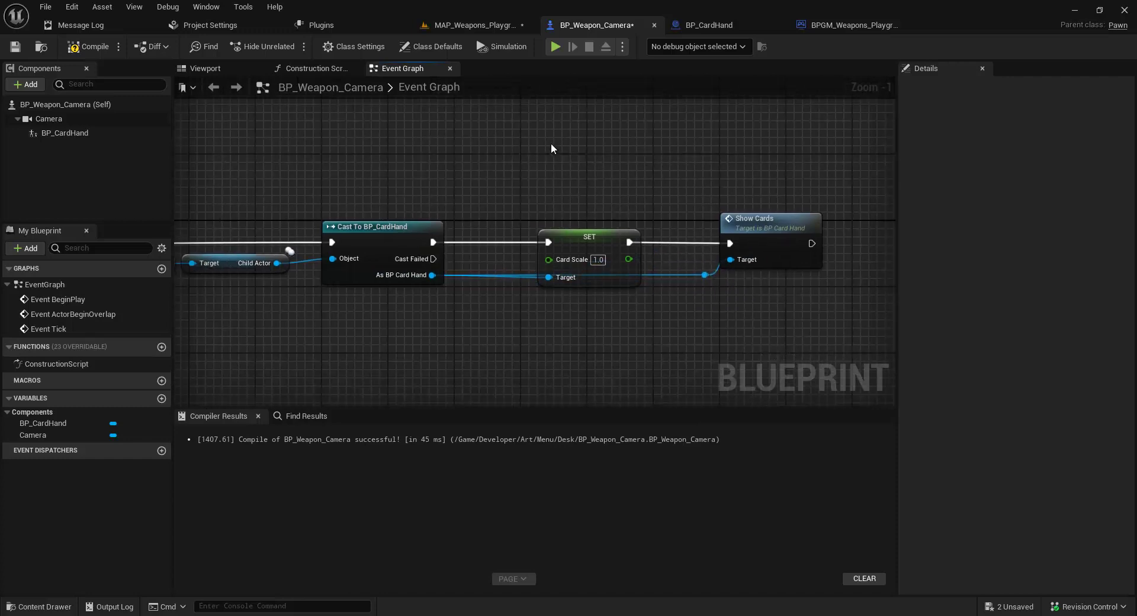
Step: Save BP_Weapon_Camera, play-test MAP_Weapons_Playground to check the cards, and inspect the card hand's spline in the level
left_click(15, 46)
left_click(429, 29)
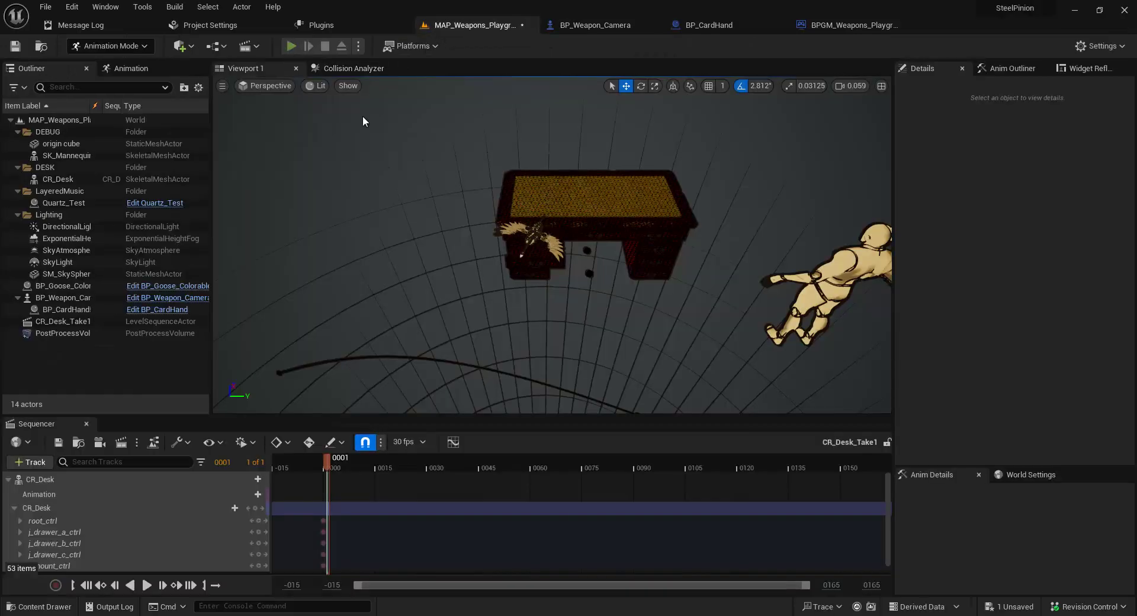
key("alt+p")
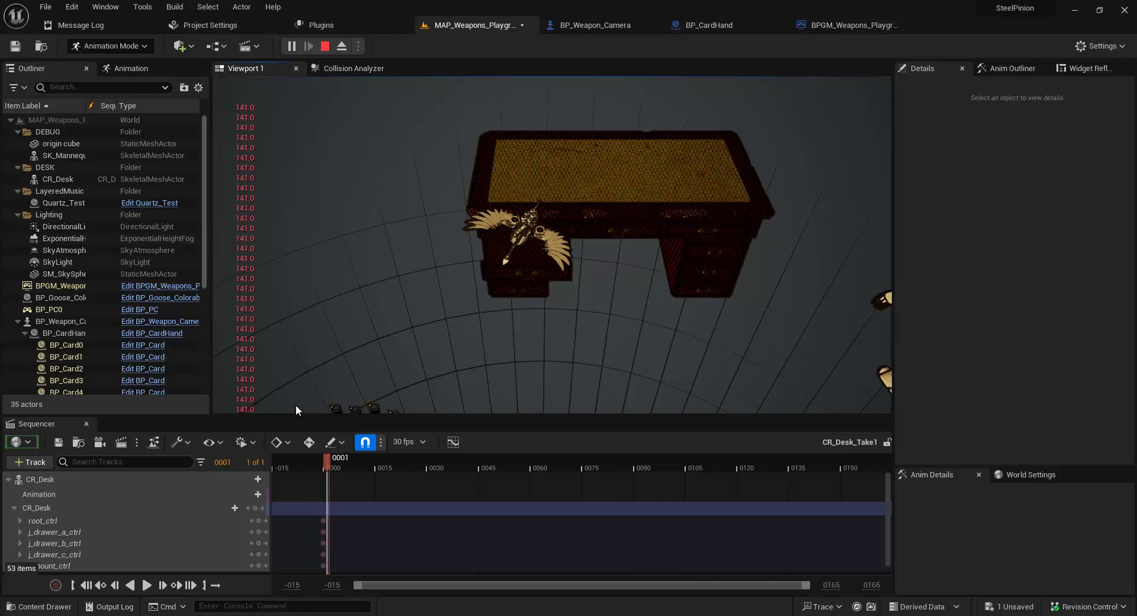
left_click(324, 45)
right_click_drag(531, 332, 382, 195)
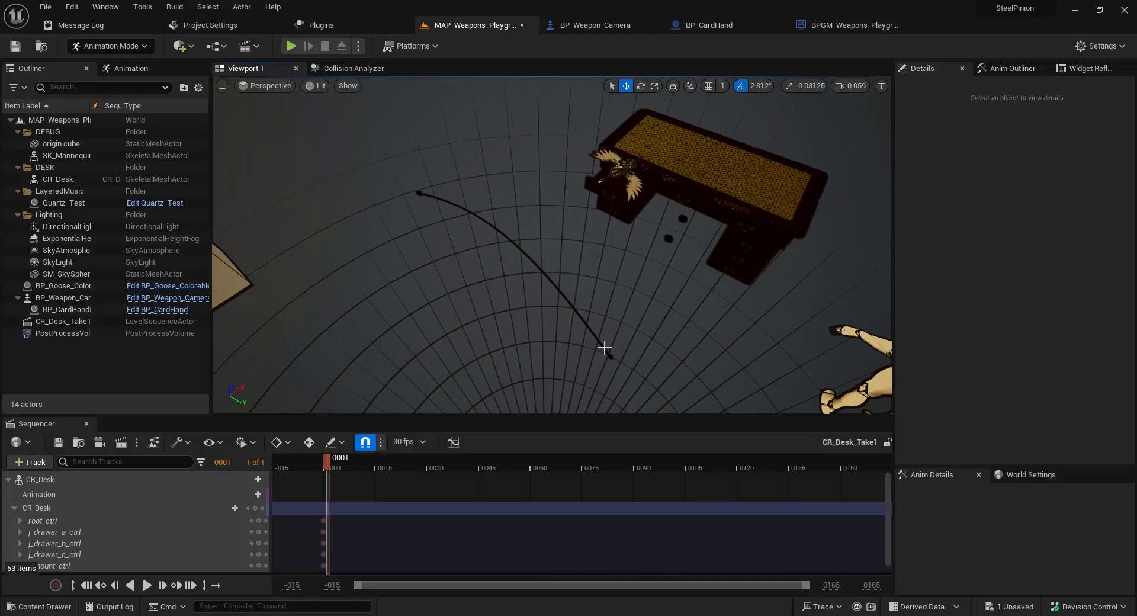
right_click_drag(514, 210, 487, 203)
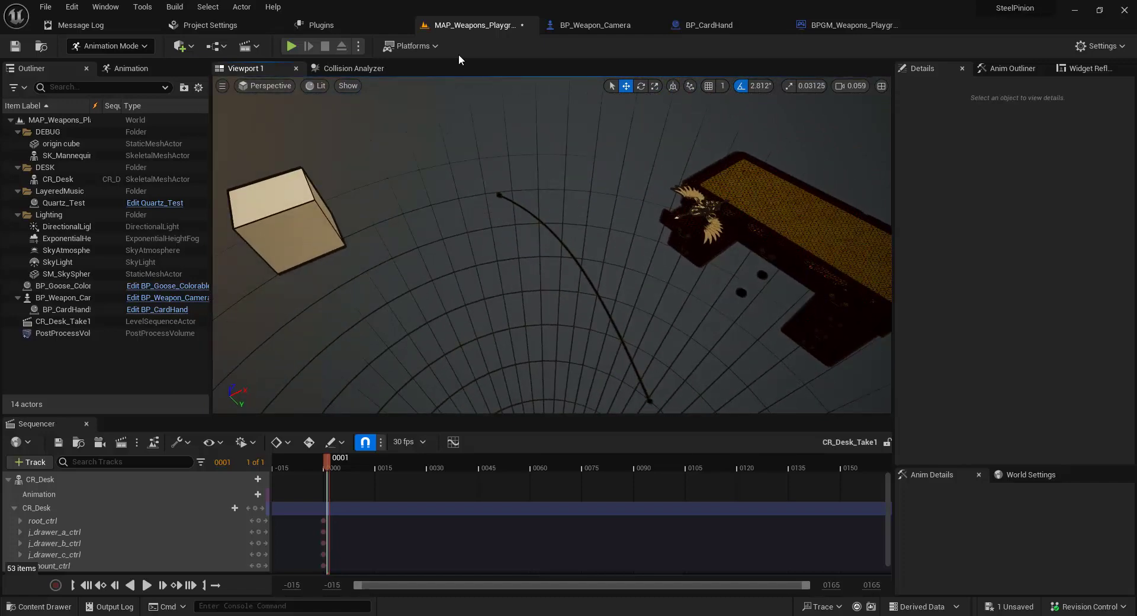
Step: In BP_Weapon_Camera, set the BP_CardHand component's scale to 0.1 on all axes
left_click(557, 25)
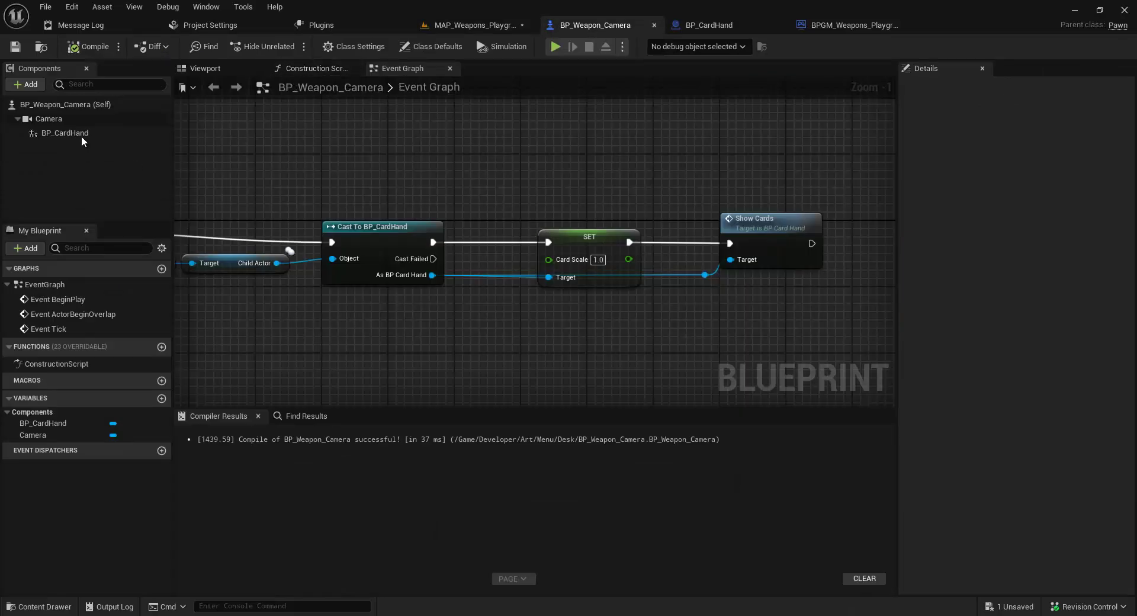
left_click(106, 134)
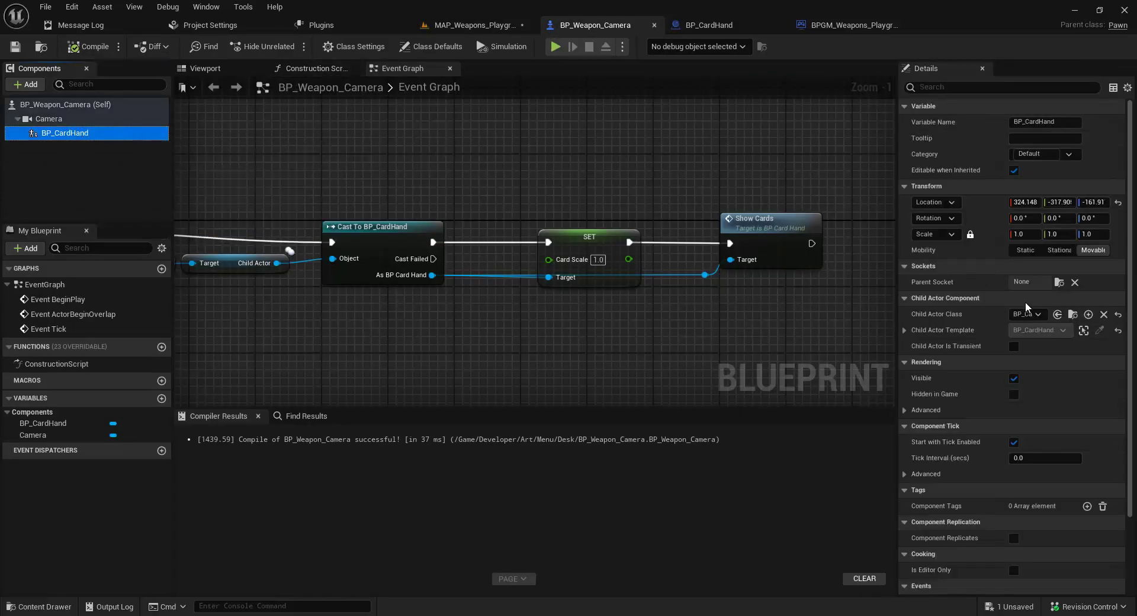
scroll(974, 400, "down", 3)
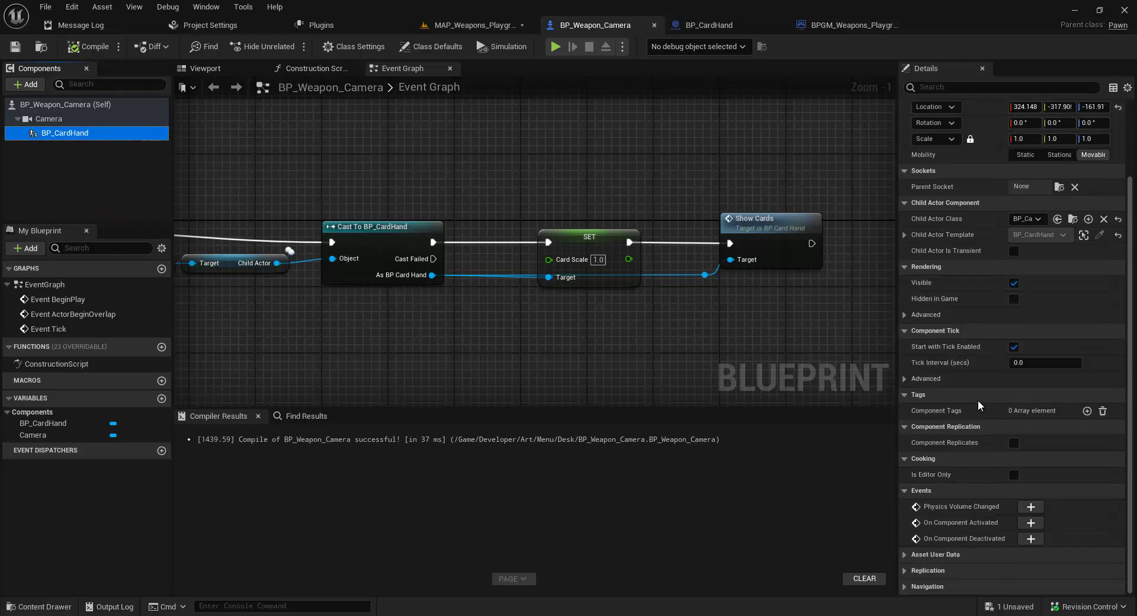
scroll(978, 399, "up", 3)
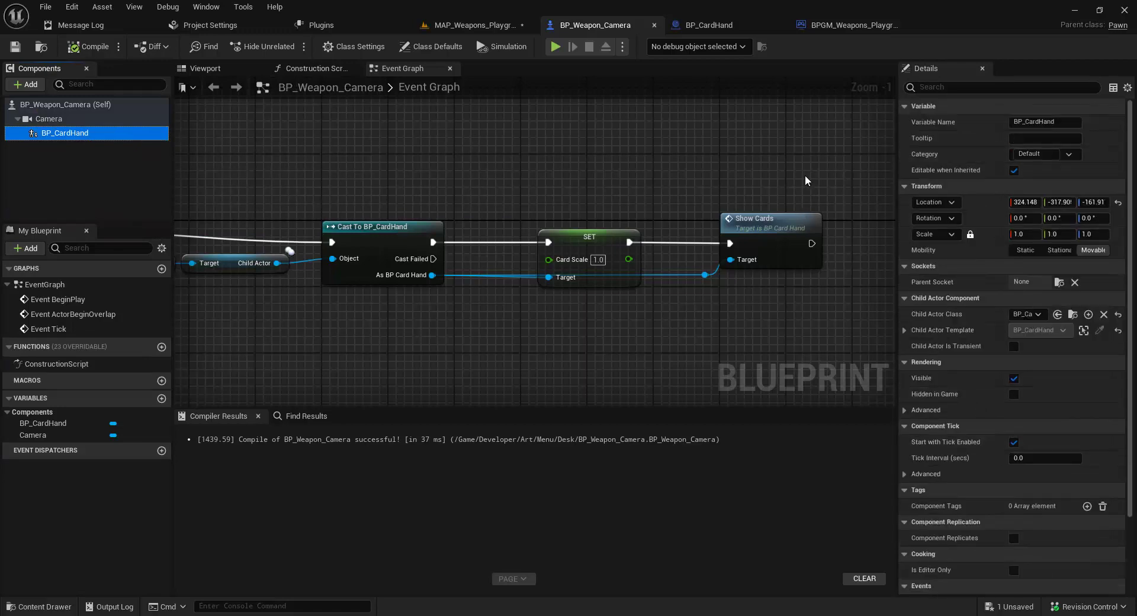
left_click(1029, 240)
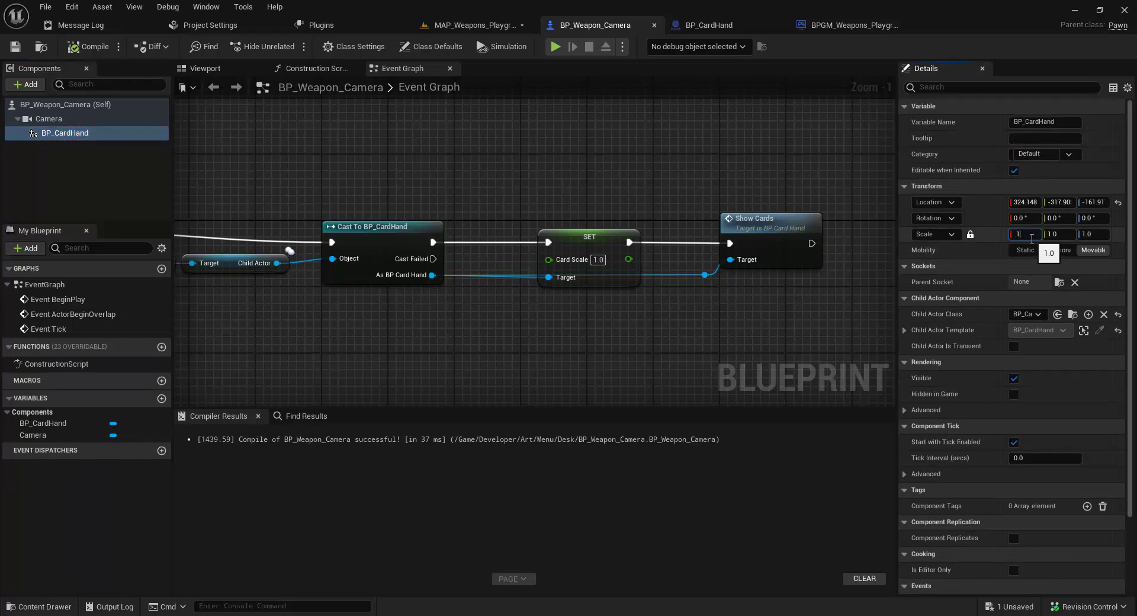
type(".1")
key("Return")
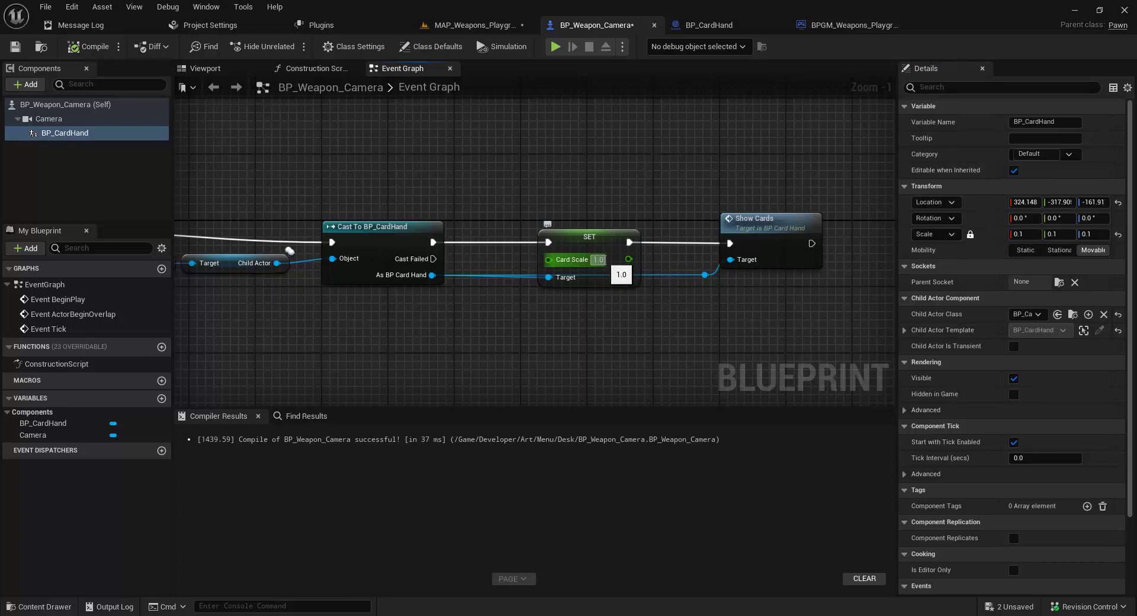
Step: Set the Set node's Card Scale to 10.0, and compile and save BP_Weapon_Camera
type("10")
key("Return")
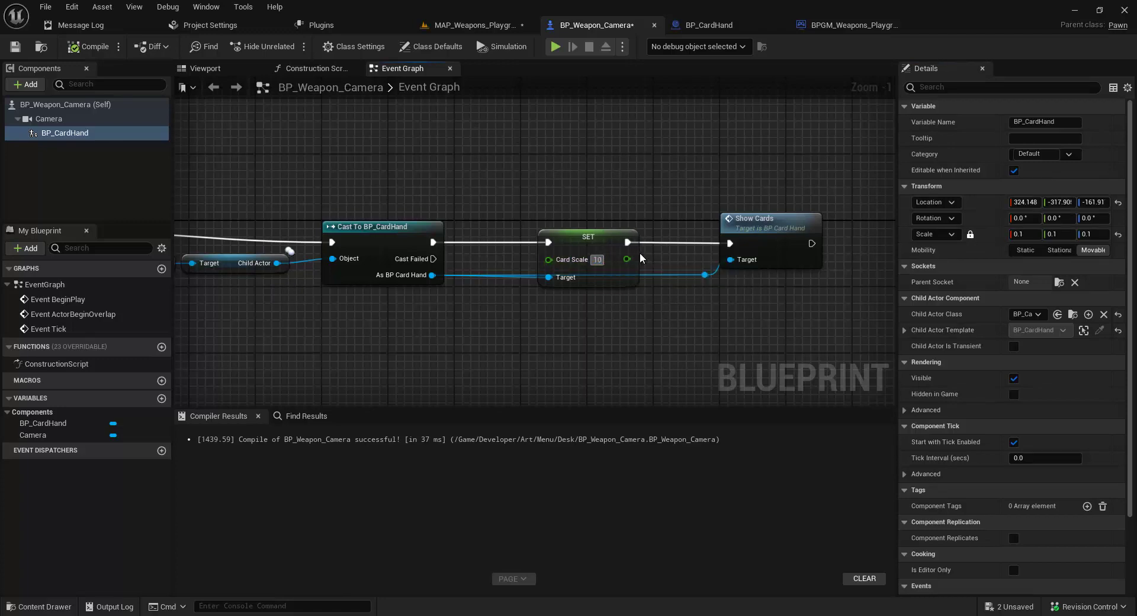
left_click(83, 46)
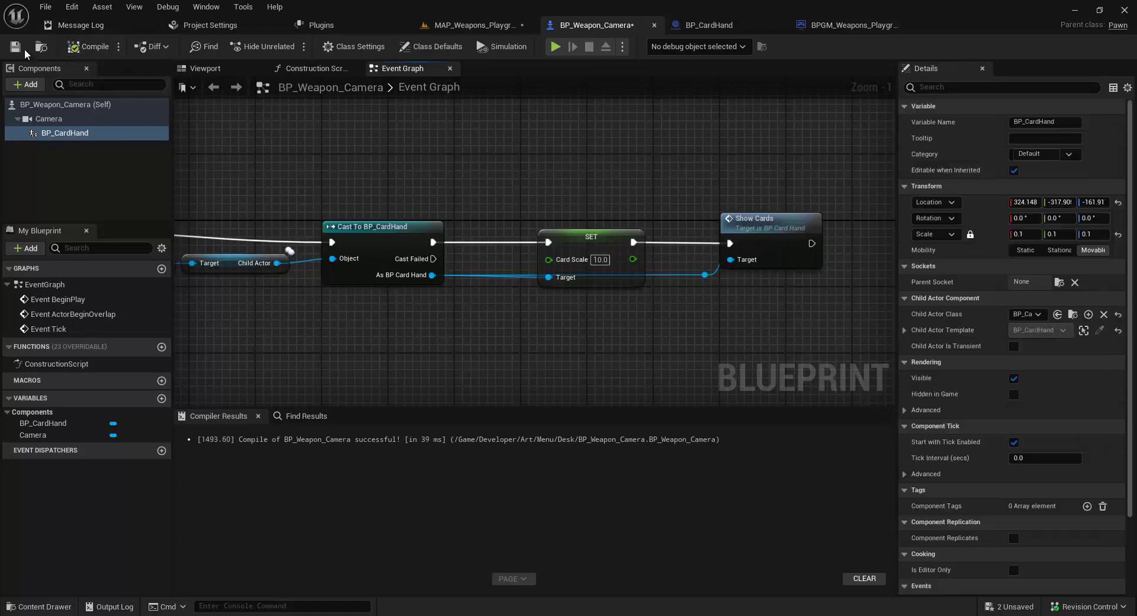
left_click(15, 46)
Step: Play-test MAP_Weapons_Playground, eject from the player, and inspect the spawned hand of cards up close before stopping
left_click(456, 25)
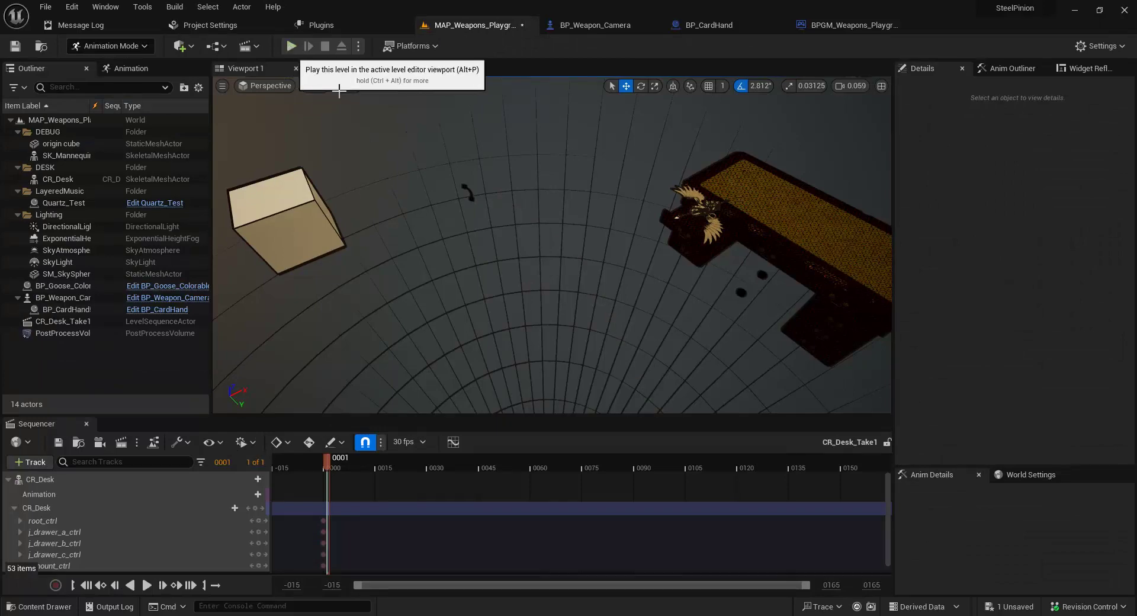
right_click_drag(450, 157, 598, 215)
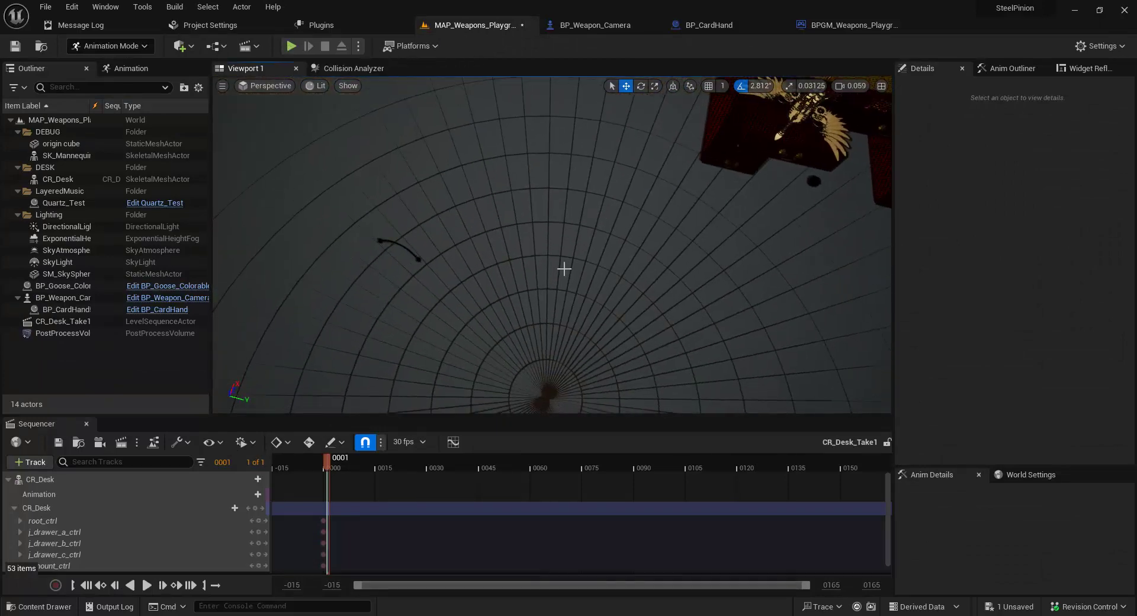
left_click(291, 46)
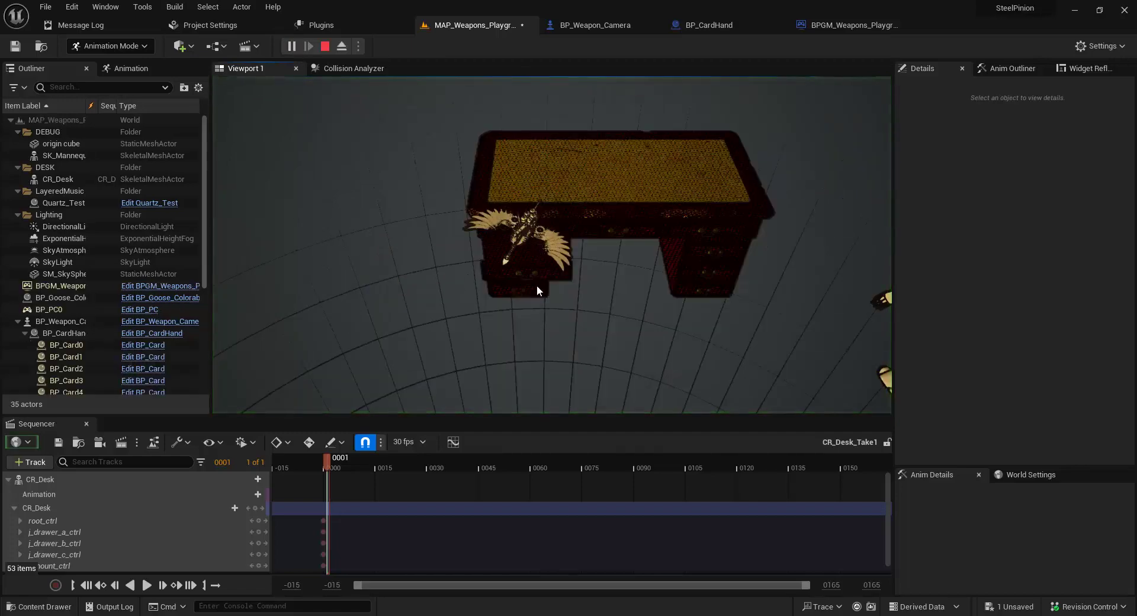
key("F8")
right_click_drag(484, 235, 492, 340)
right_click_drag(486, 272, 486, 259)
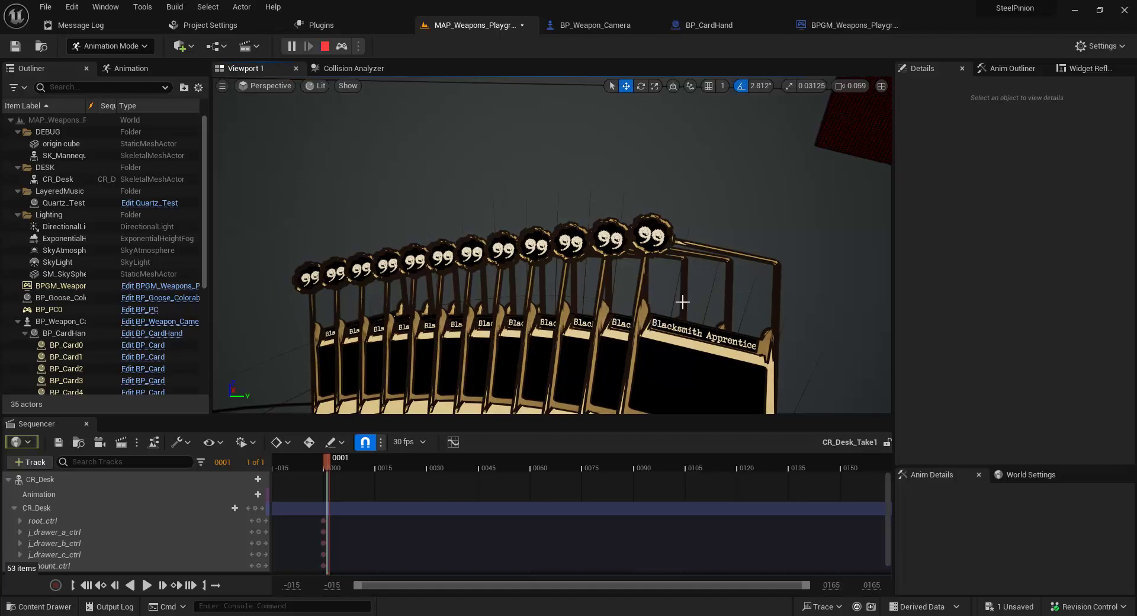
right_click_drag(687, 268, 682, 268)
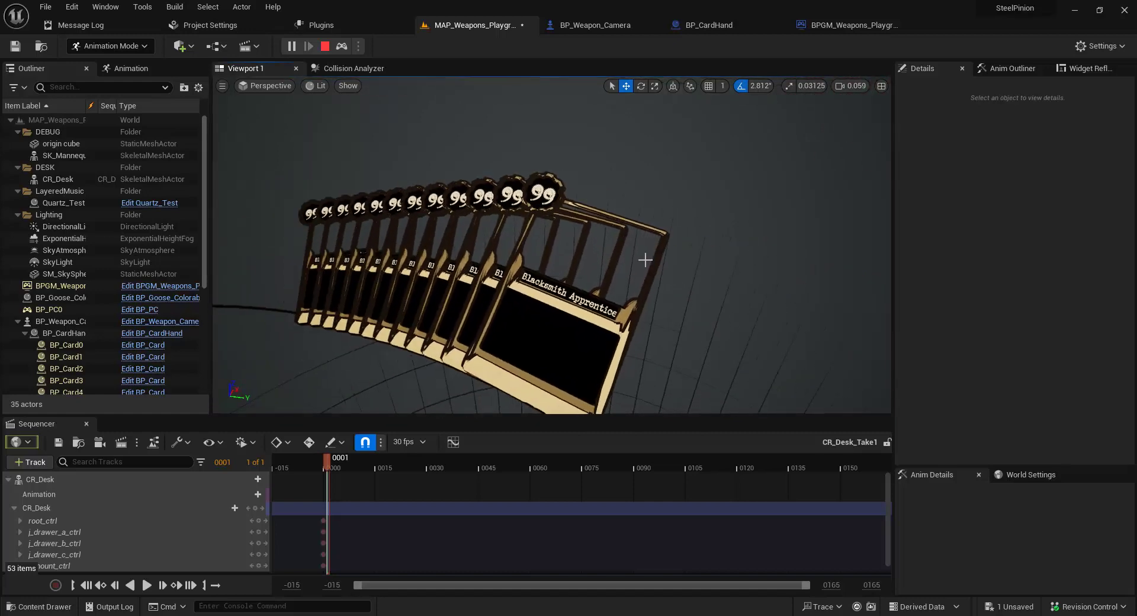
left_click(326, 48)
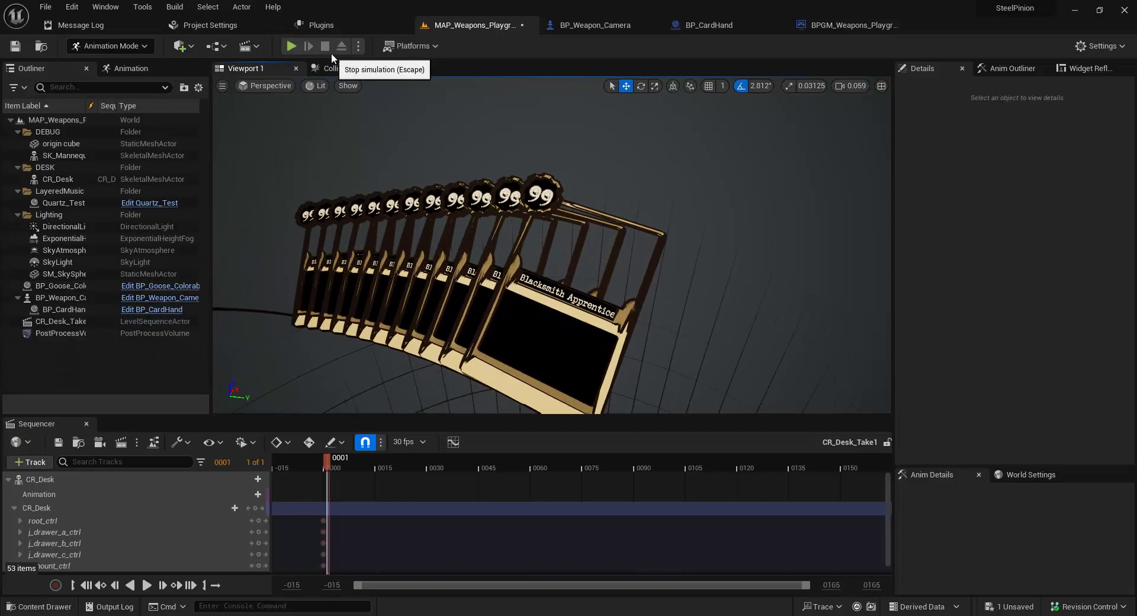
mouse_move(743, 193)
right_mouse_down()
mouse_move(645, 180)
mouse_move(817, 216)
mouse_move(810, 204)
mouse_move(695, 208)
mouse_move(761, 193)
mouse_move(754, 202)
right_mouse_up()
Step: Examine BP_CardHand's Set Card Spacing and Show Cards functions to see how cards are spaced, spawned and attached to the spline
left_click(704, 25)
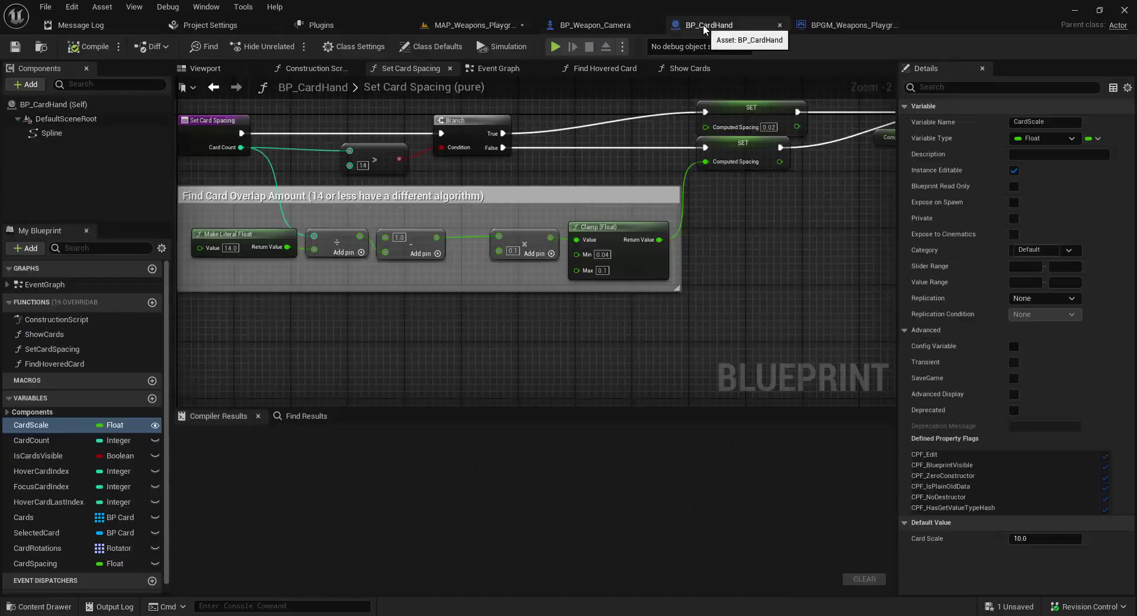
scroll(715, 230, "down", 4)
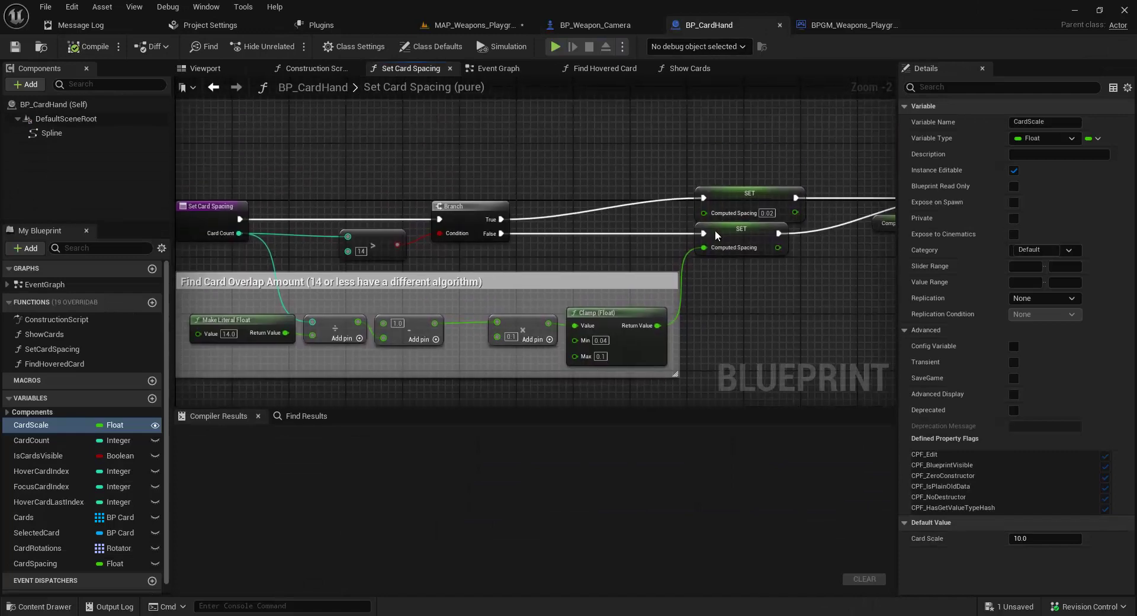
scroll(599, 246, "up", 3)
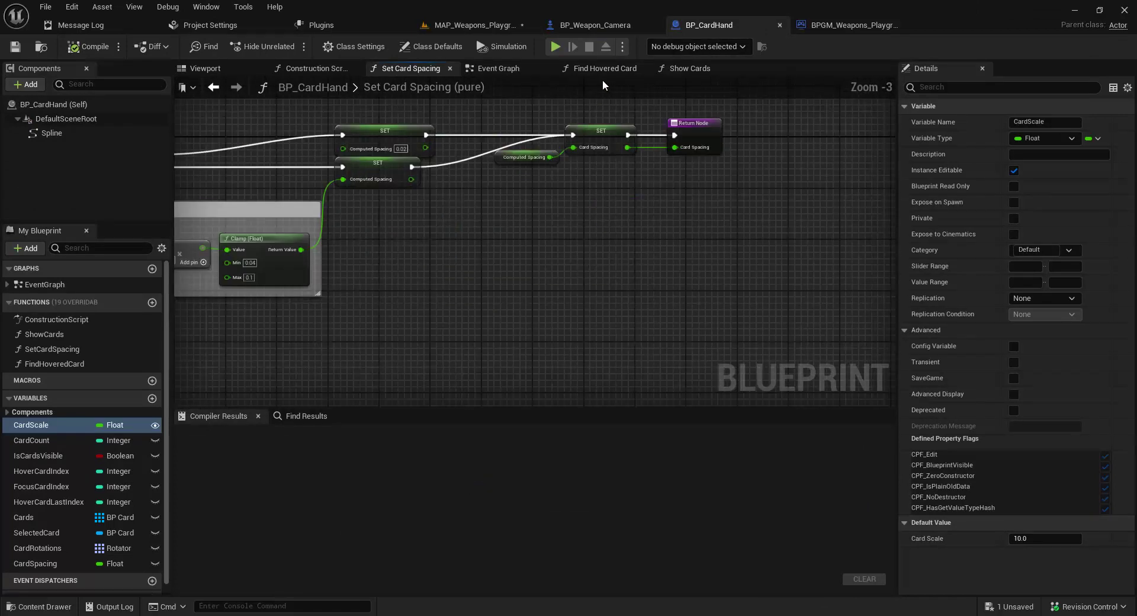
left_click(693, 69)
scroll(592, 207, "down", 3)
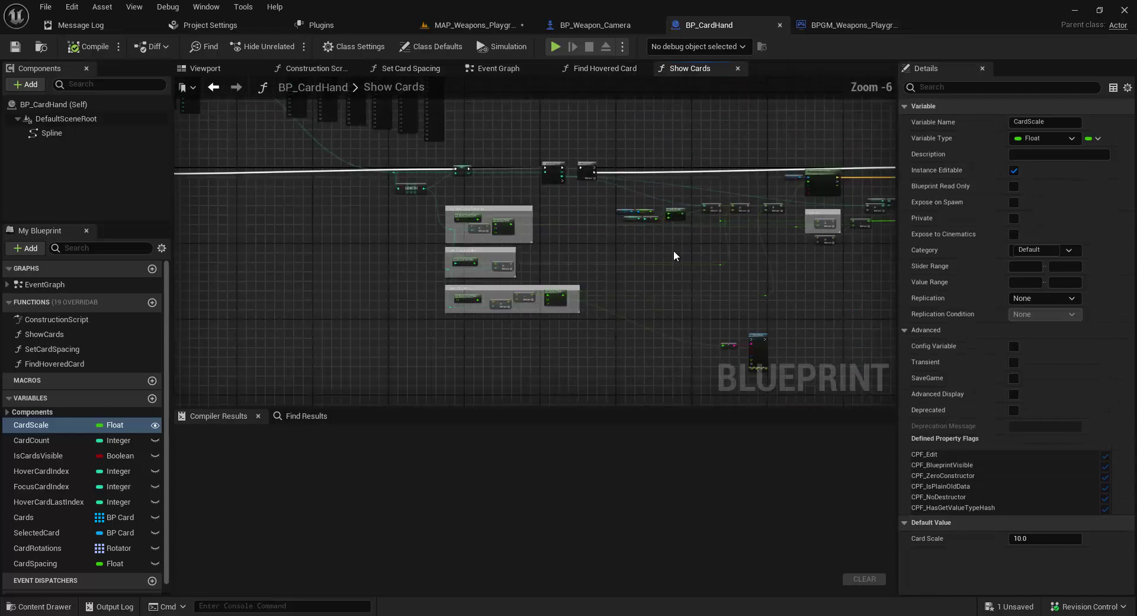
scroll(647, 229, "up", 4)
right_click_drag(647, 229, 521, 254)
scroll(827, 252, "up", 2)
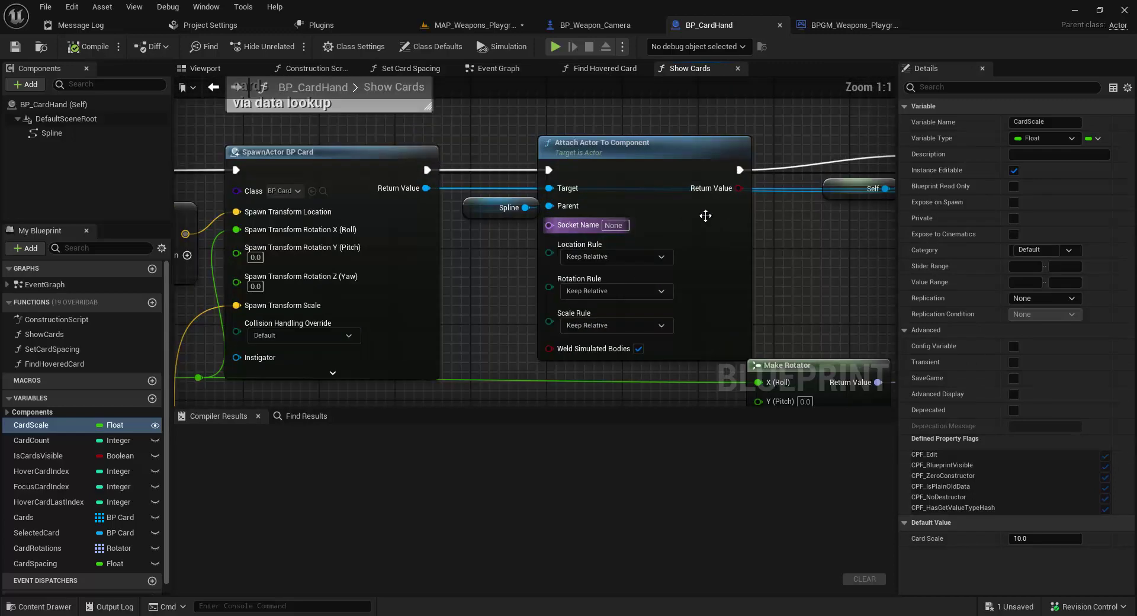
right_click_drag(826, 252, 623, 298)
scroll(487, 319, "down", 4)
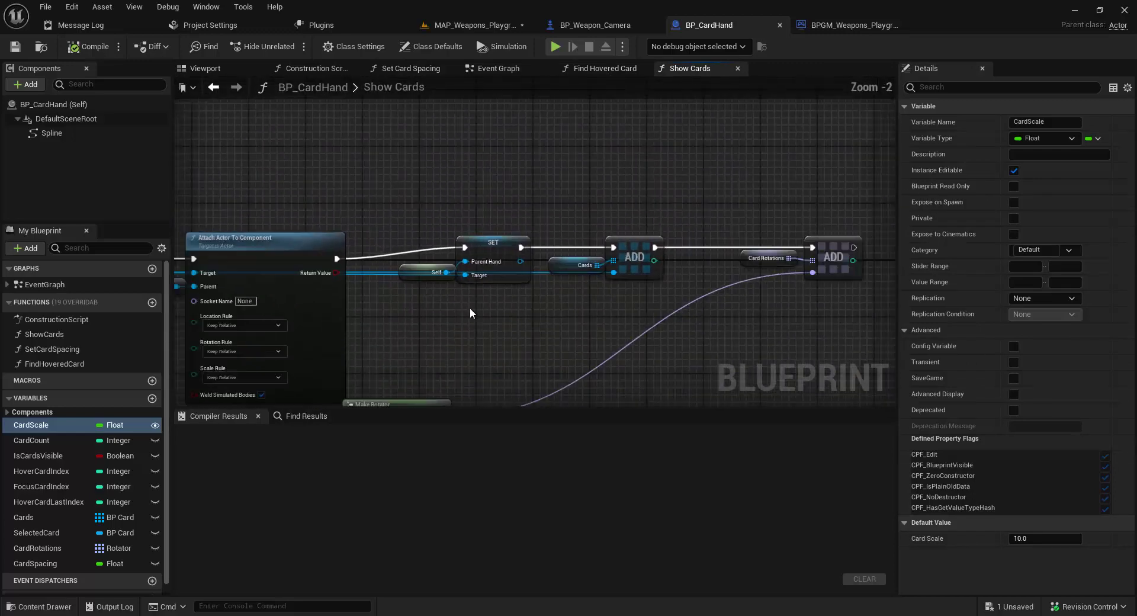
right_click_drag(470, 312, 375, 307)
scroll(532, 218, "up", 2)
right_click_drag(532, 218, 465, 241)
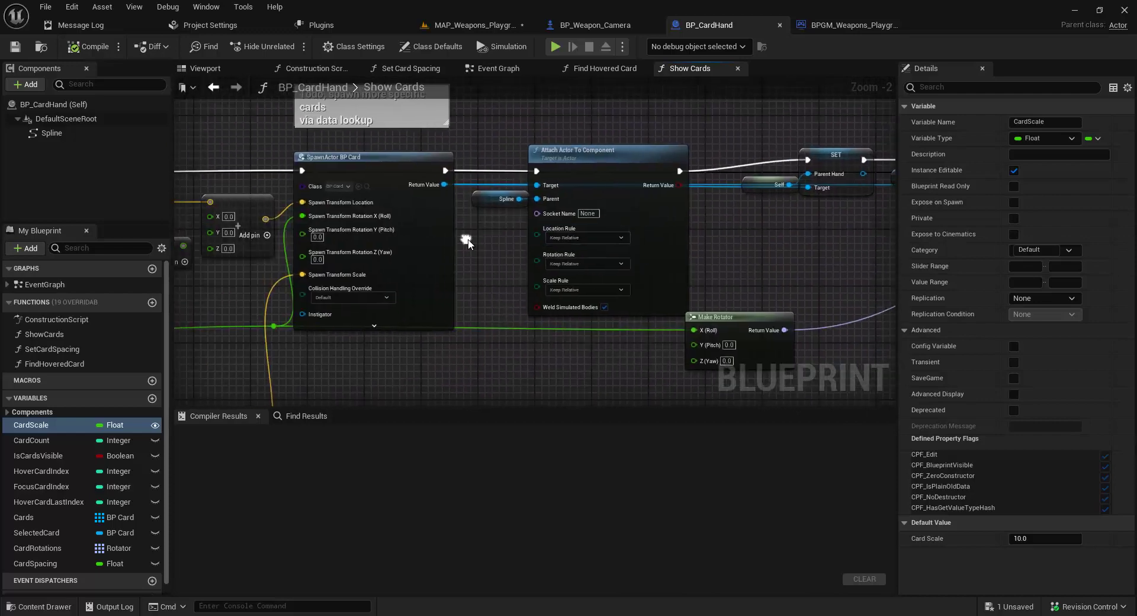
Step: In Show Cards, set the SpawnActor node's class to BP_Card_Swan, then compile, save and check out BP_CardHand
scroll(464, 241, "up", 2)
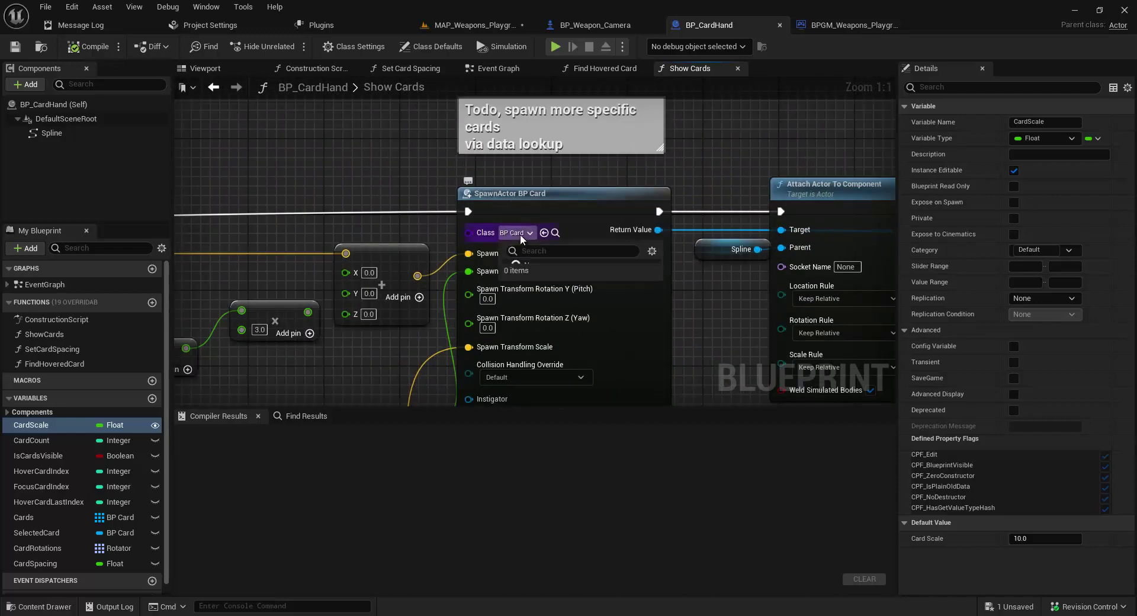
left_click(516, 232)
type("bp_sp")
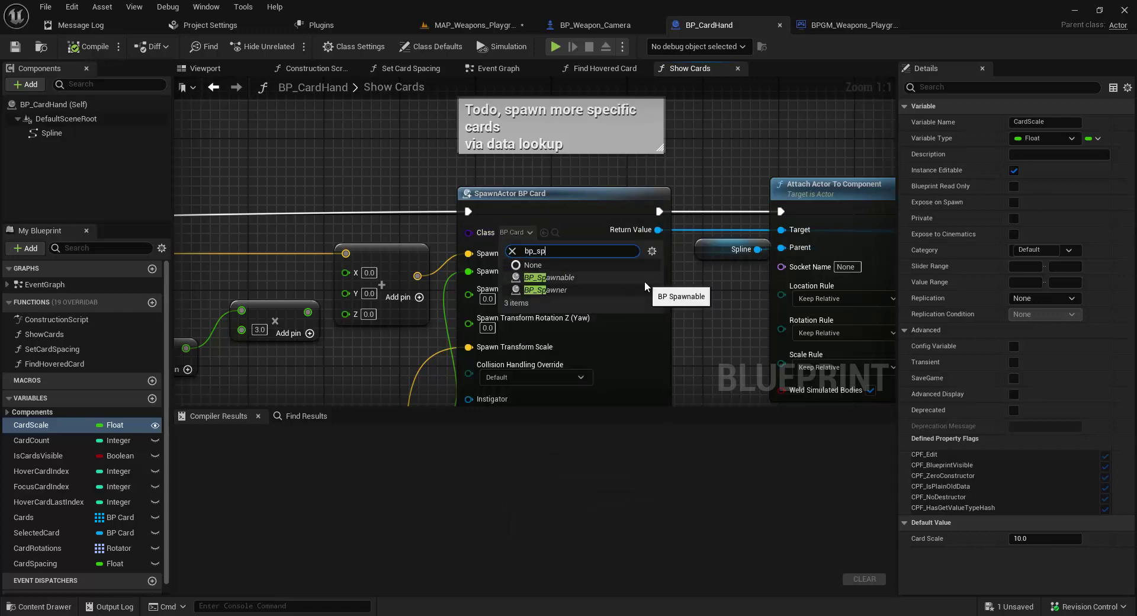
key("BackSpace")
key("BackSpace")
type("card")
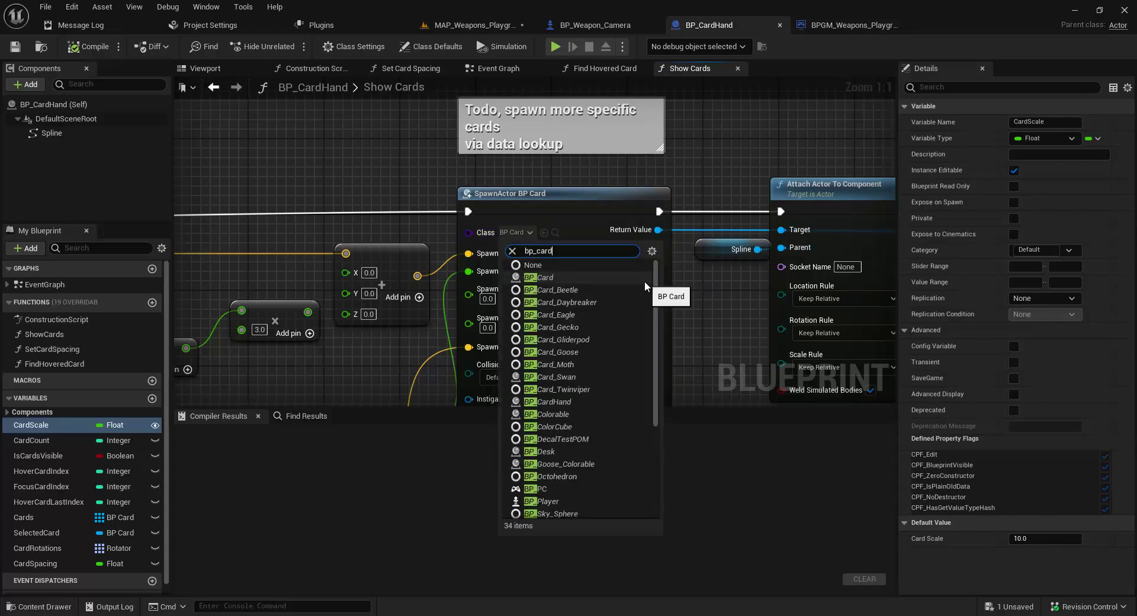
left_click(585, 376)
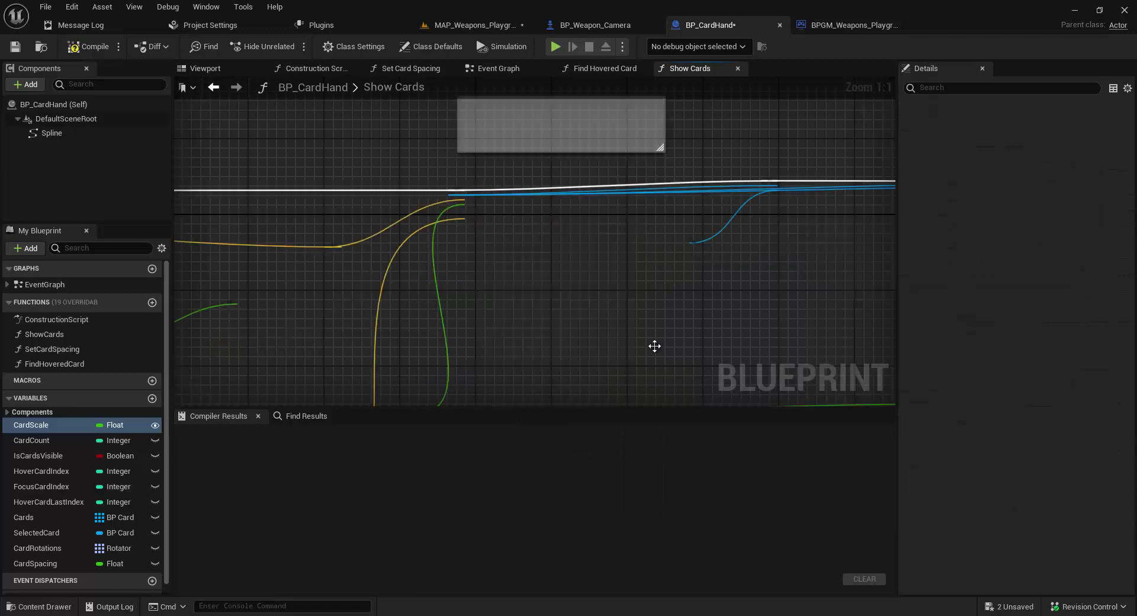
right_click_drag(716, 334, 719, 286)
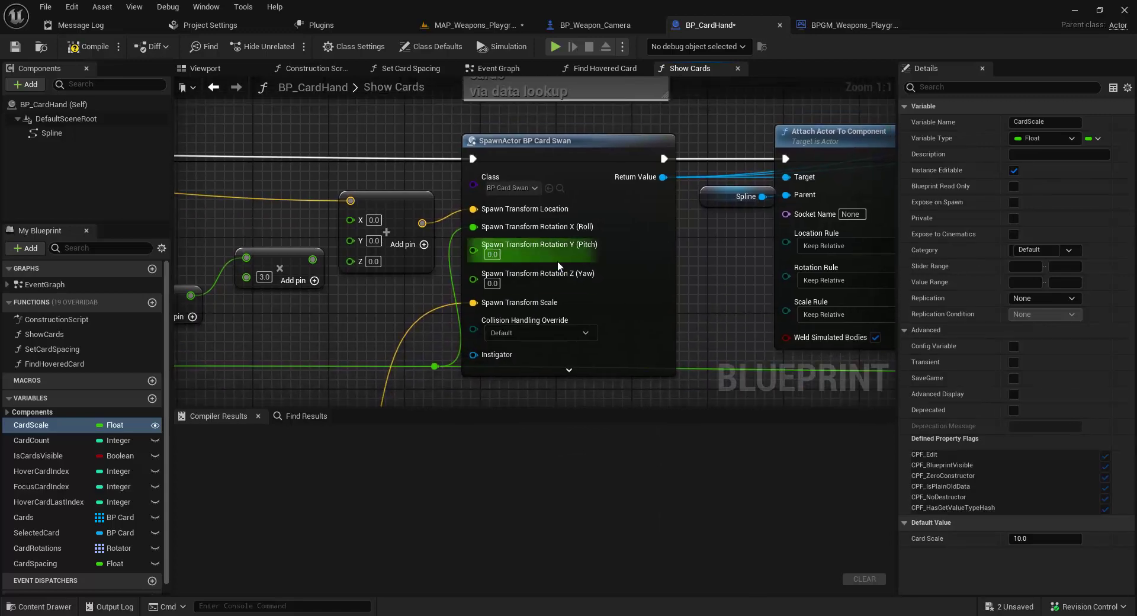
left_click(16, 47)
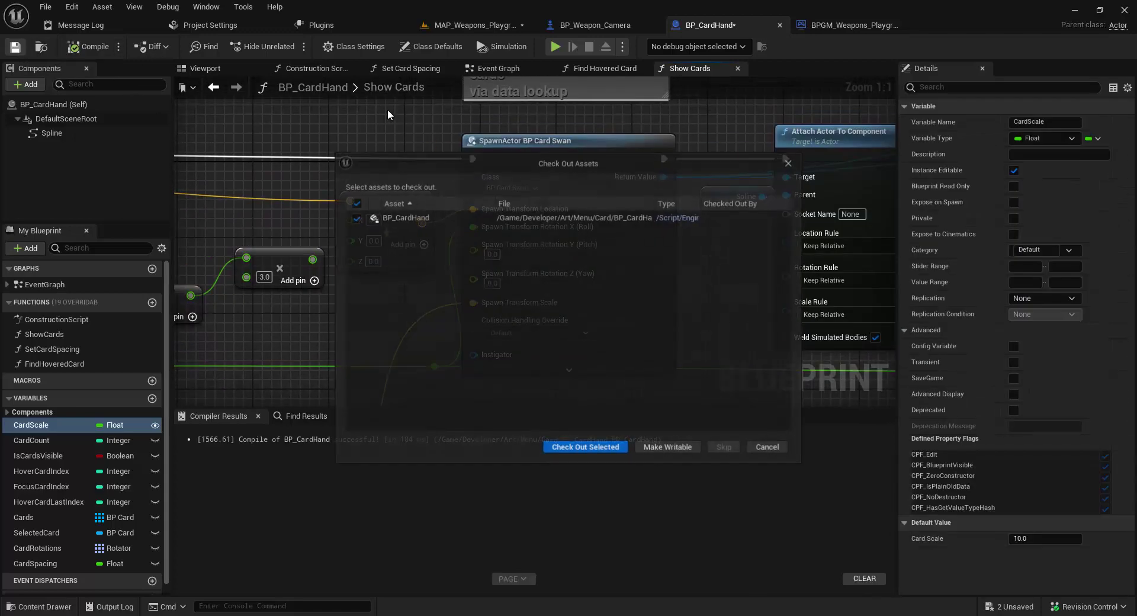
left_click(585, 448)
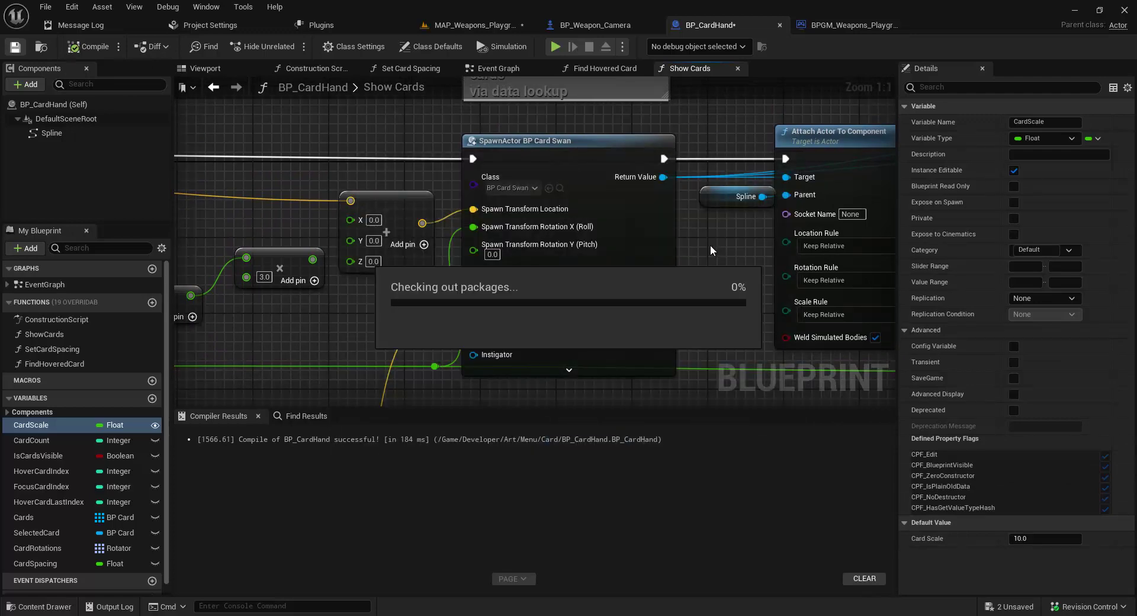
Step: Play-test MAP_Weapons_Playground, eject from the player, and fly up to the spawned hand of swan cards
left_click(468, 25)
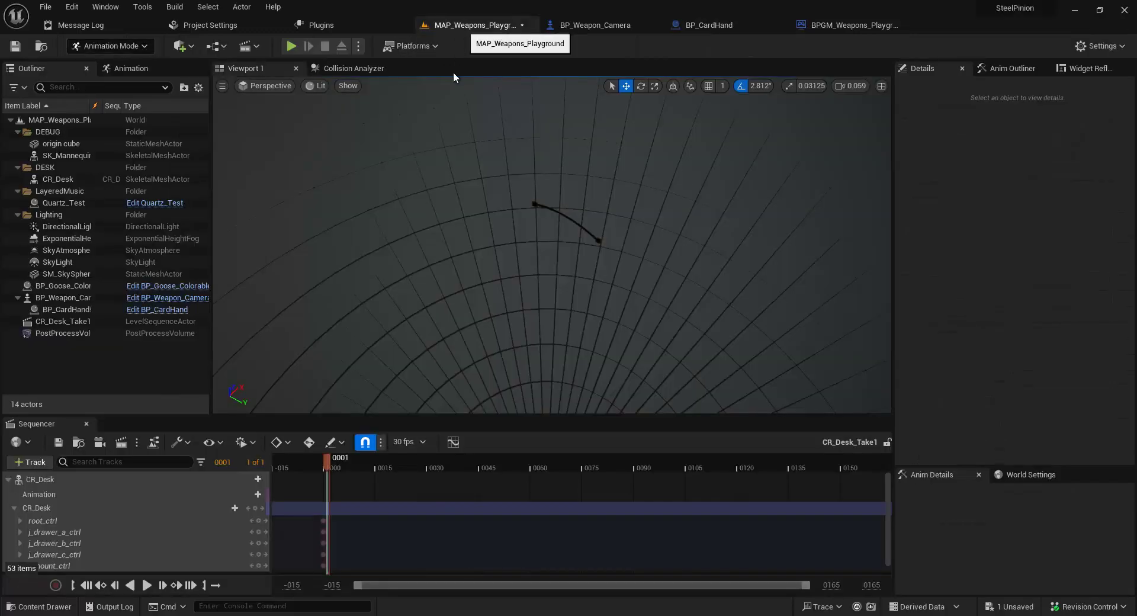
left_click(292, 46)
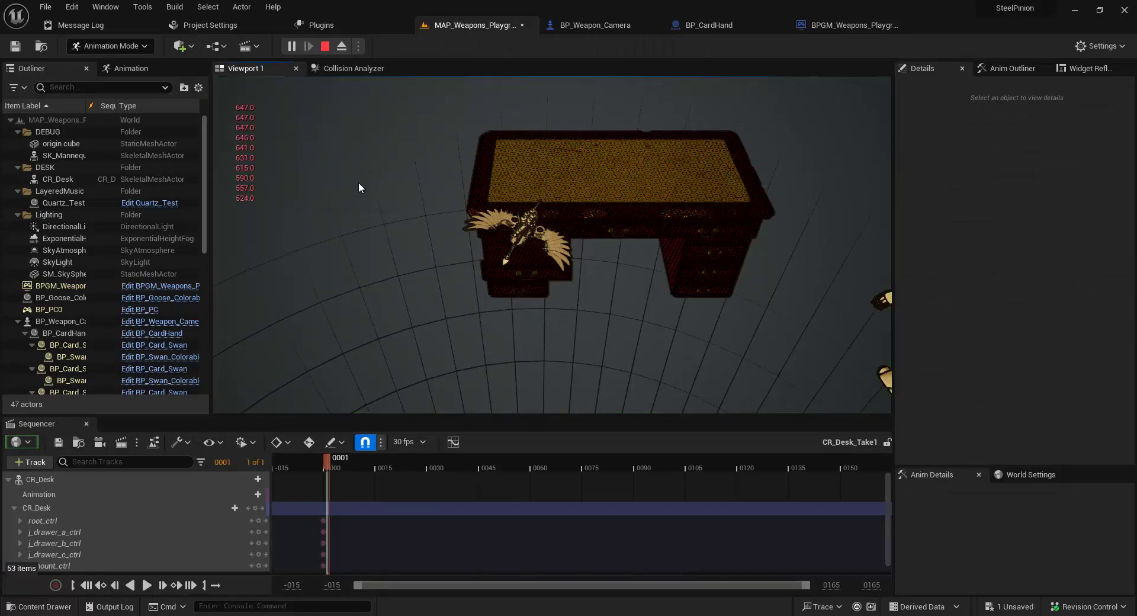
key("F8")
right_click_drag(406, 251, 311, 249)
key("w")
key("s")
key("w")
key("s")
key("w")
key("s")
key("w")
key("s")
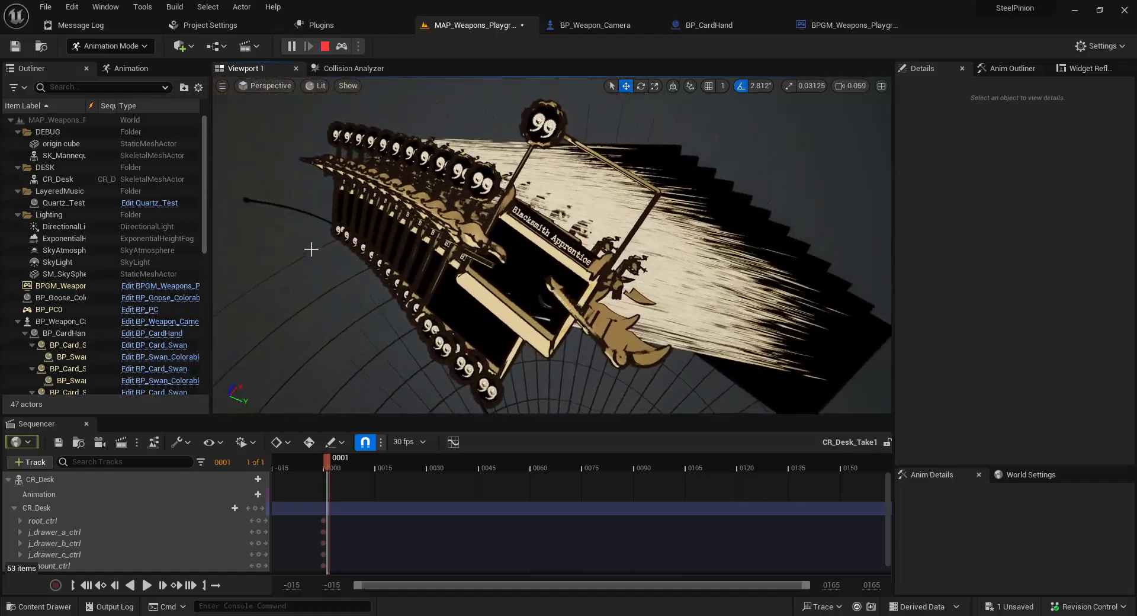
Step: Check the transforms of the first spawned swan card and BP_Weapon_Camera's BP_CardHand component, and view the hand from several angles
scroll(90, 303, "down", 2)
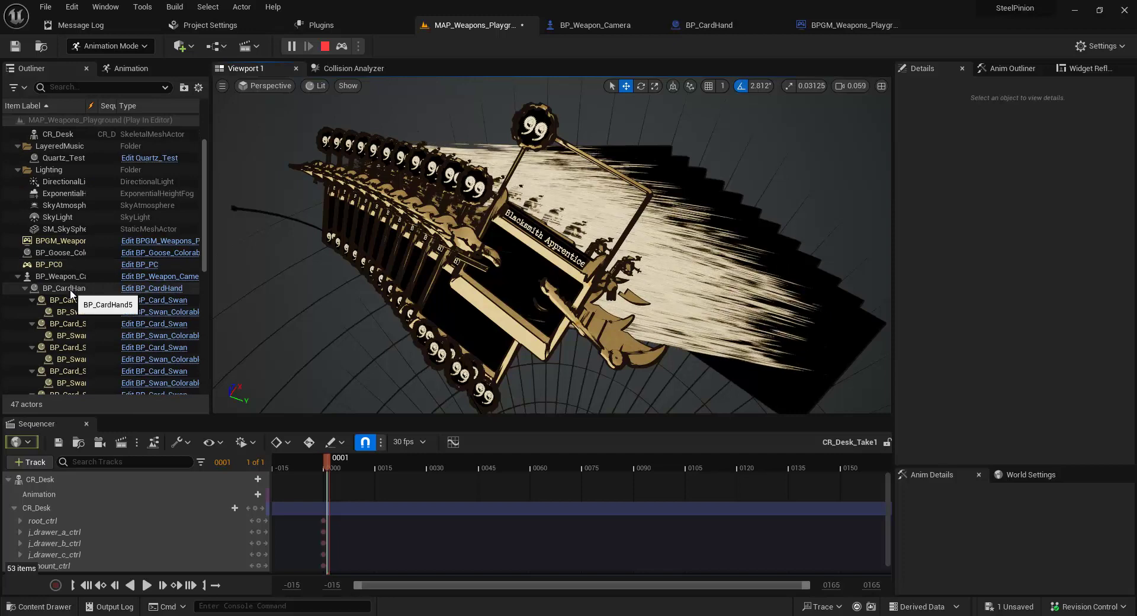
left_click(70, 296)
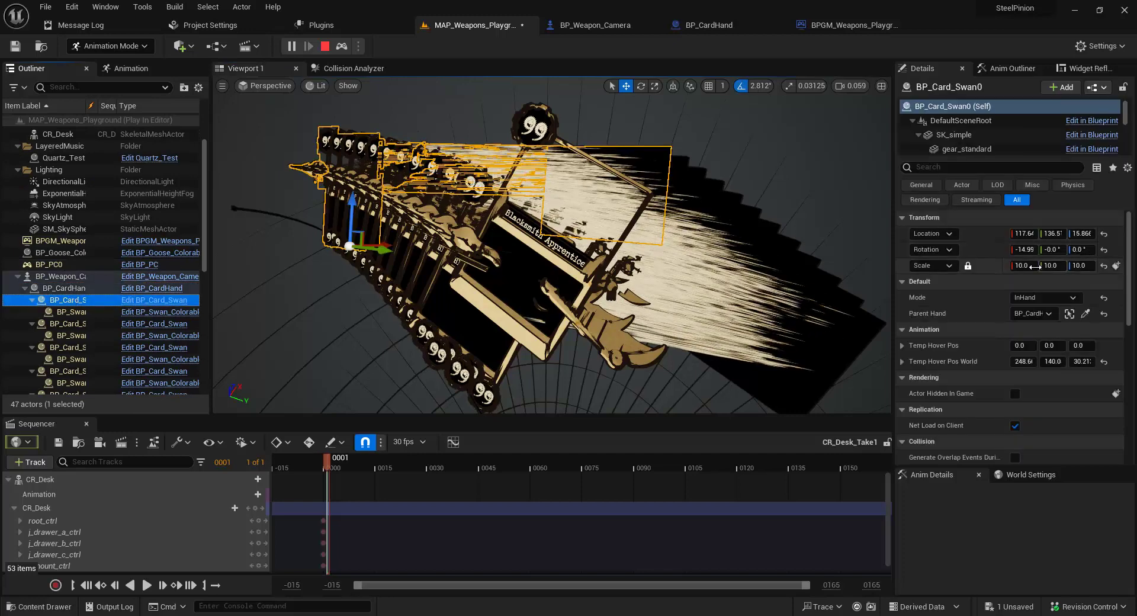
left_click(76, 289)
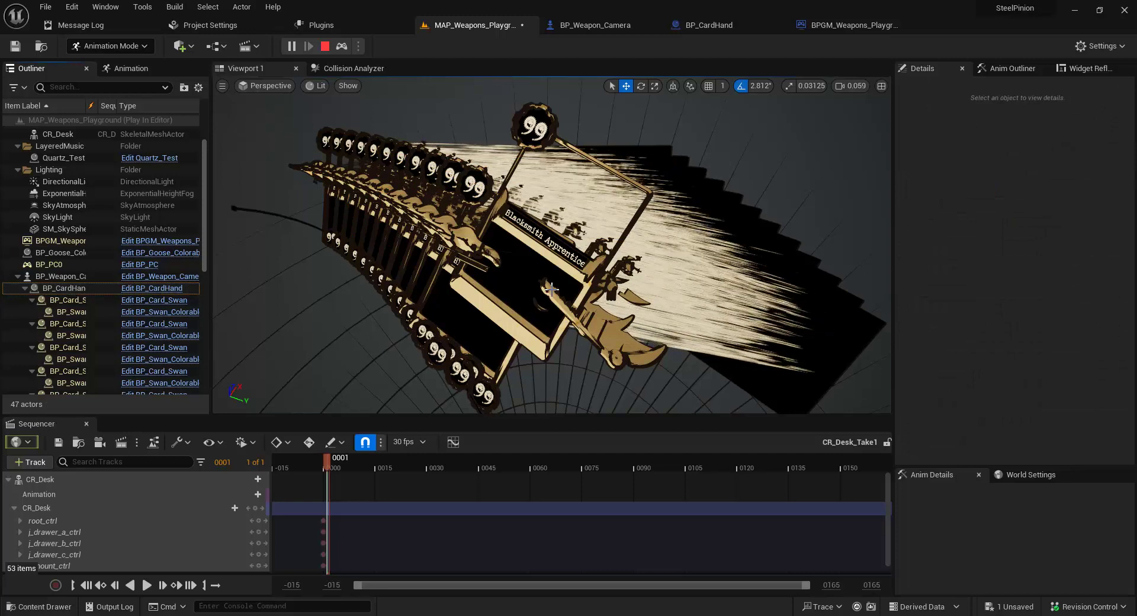
left_click(67, 276)
left_click(959, 135)
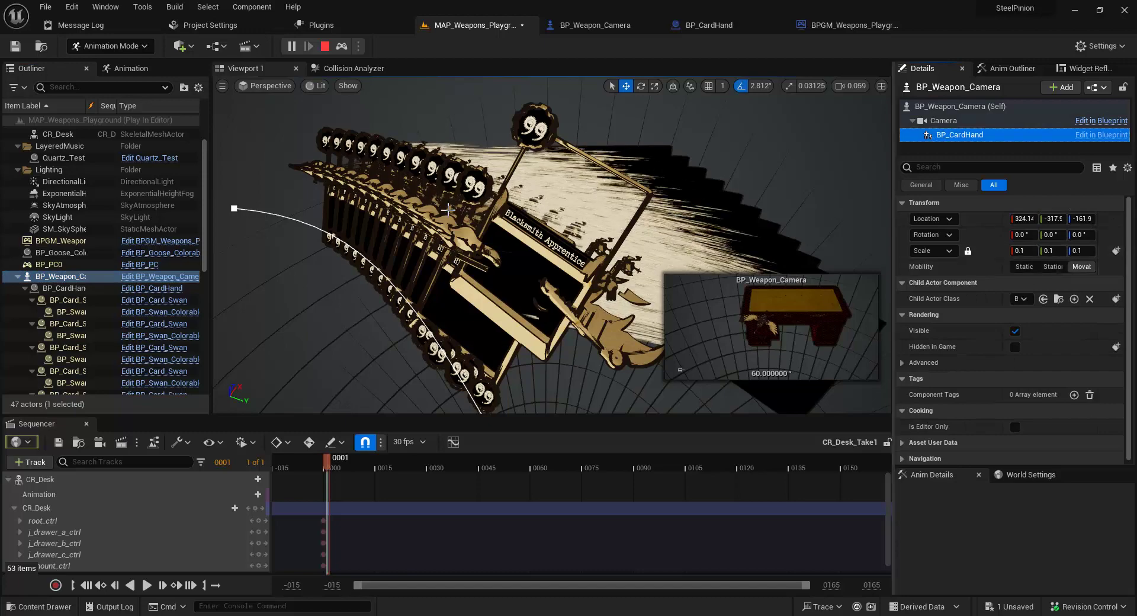
right_click_drag(448, 210, 529, 144)
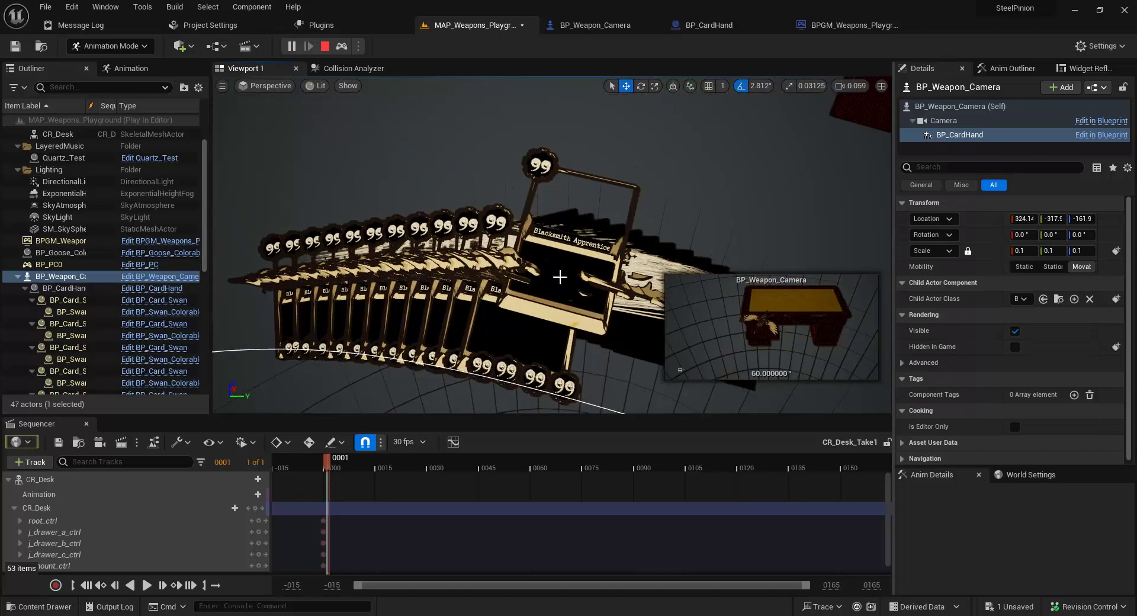
right_click_drag(510, 313, 434, 252)
mouse_move(563, 217)
right_mouse_down()
mouse_move(545, 202)
mouse_move(553, 281)
mouse_move(522, 249)
mouse_move(436, 298)
mouse_move(441, 326)
mouse_move(565, 353)
mouse_move(375, 286)
mouse_move(541, 264)
mouse_move(533, 304)
mouse_move(579, 236)
mouse_move(660, 259)
mouse_move(613, 164)
mouse_move(561, 411)
mouse_move(604, 375)
mouse_move(620, 259)
mouse_move(658, 413)
mouse_move(655, 375)
mouse_move(592, 332)
mouse_move(535, 264)
mouse_move(576, 302)
mouse_move(543, 323)
mouse_move(532, 277)
right_mouse_up()
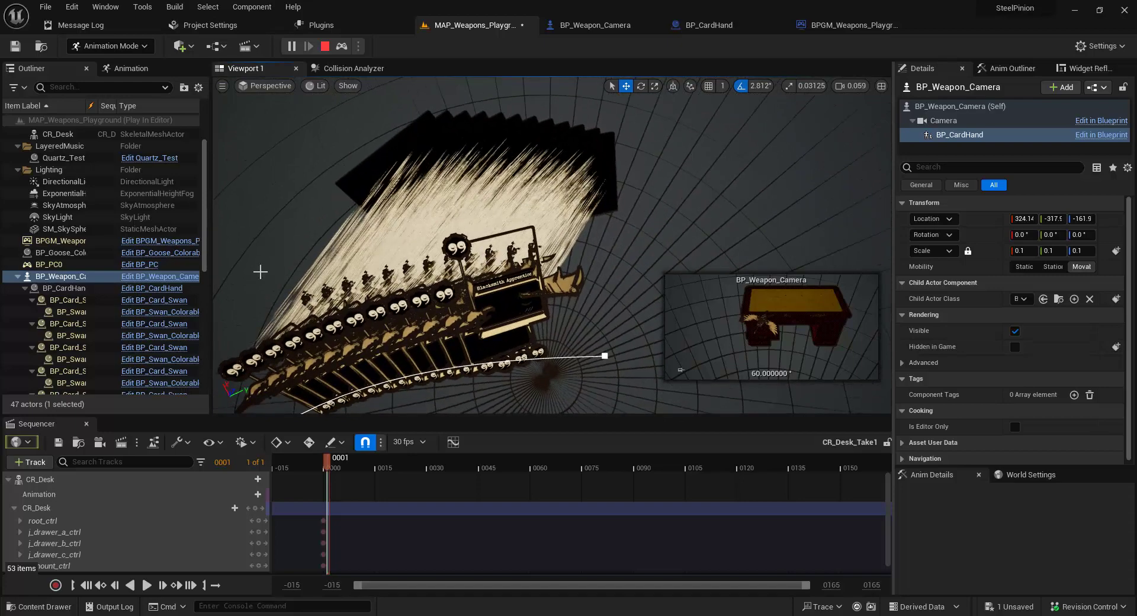
Step: Delete six consecutive spawned BP_Card_Swan actors, starting with the third card, from the running hand despite their references
left_click(33, 301)
left_click(32, 300)
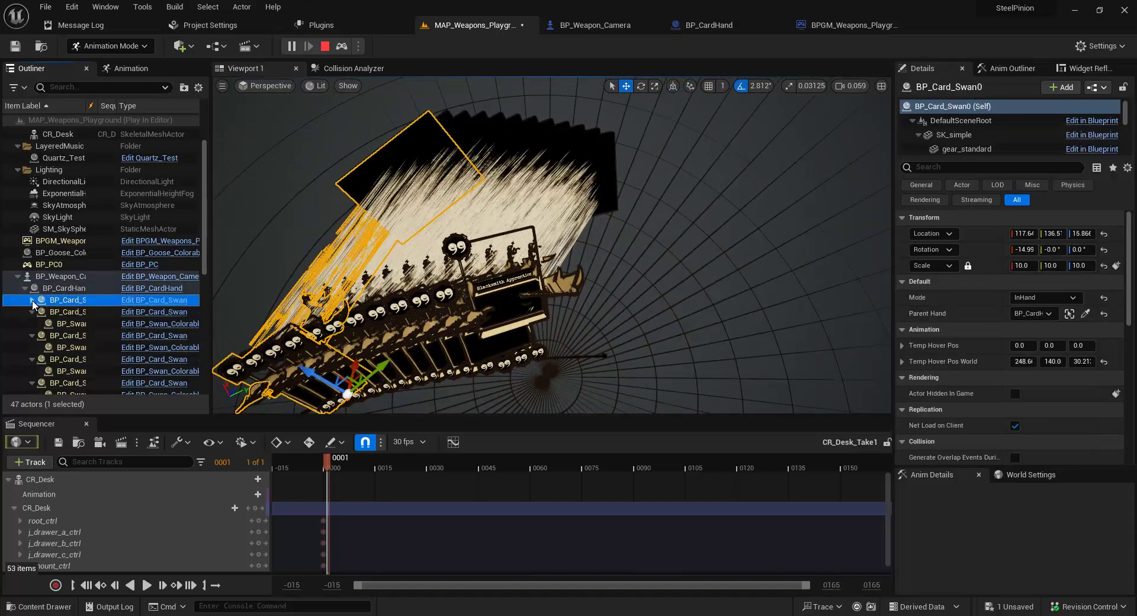
left_click(32, 312)
left_click(33, 324)
left_click(32, 335)
left_click(32, 347)
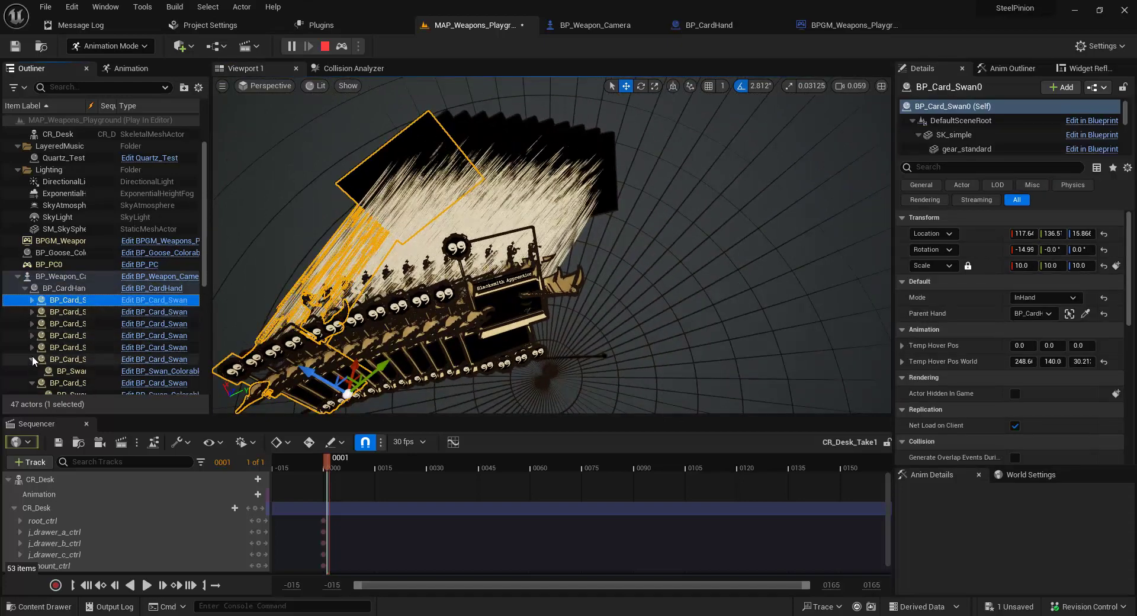
left_click(32, 358)
left_click(30, 372)
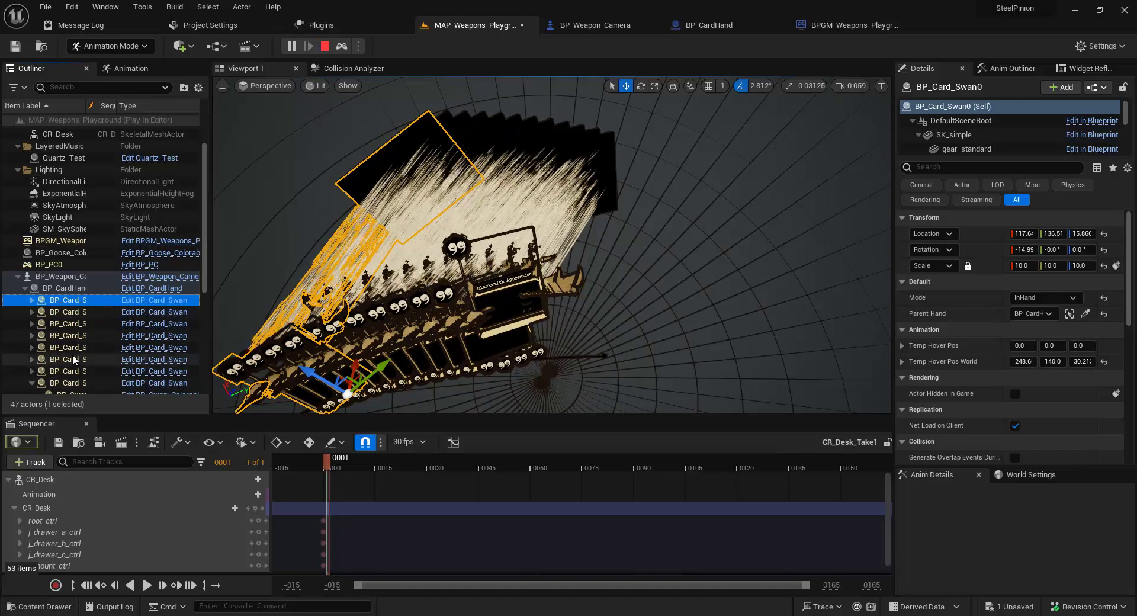
scroll(72, 355, "down", 2)
scroll(71, 341, "down", 4)
left_click(56, 206)
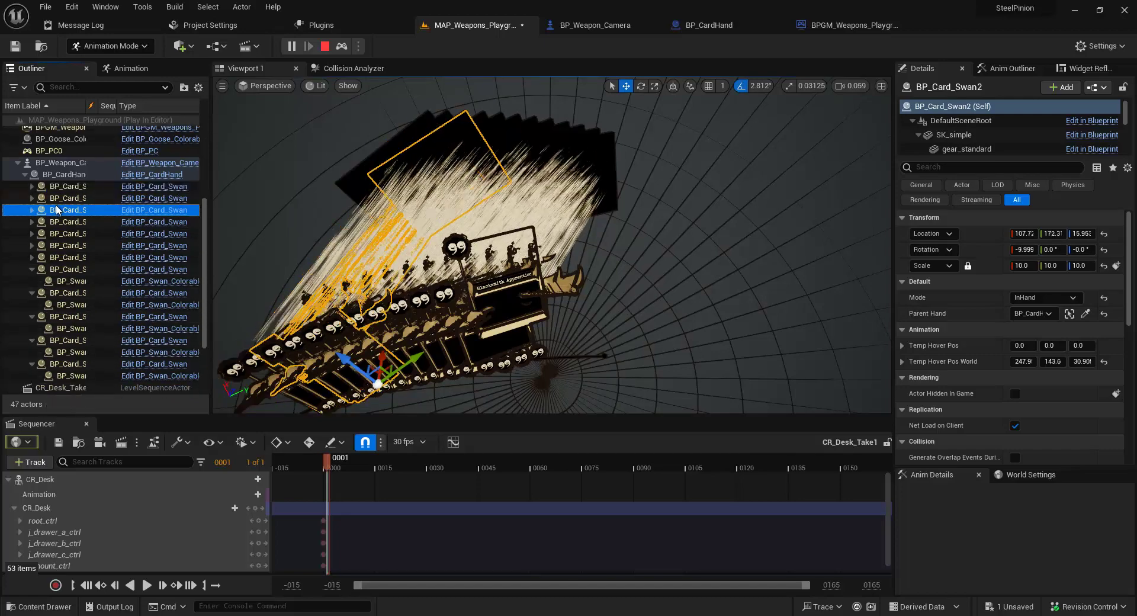
left_click(66, 268, "shift")
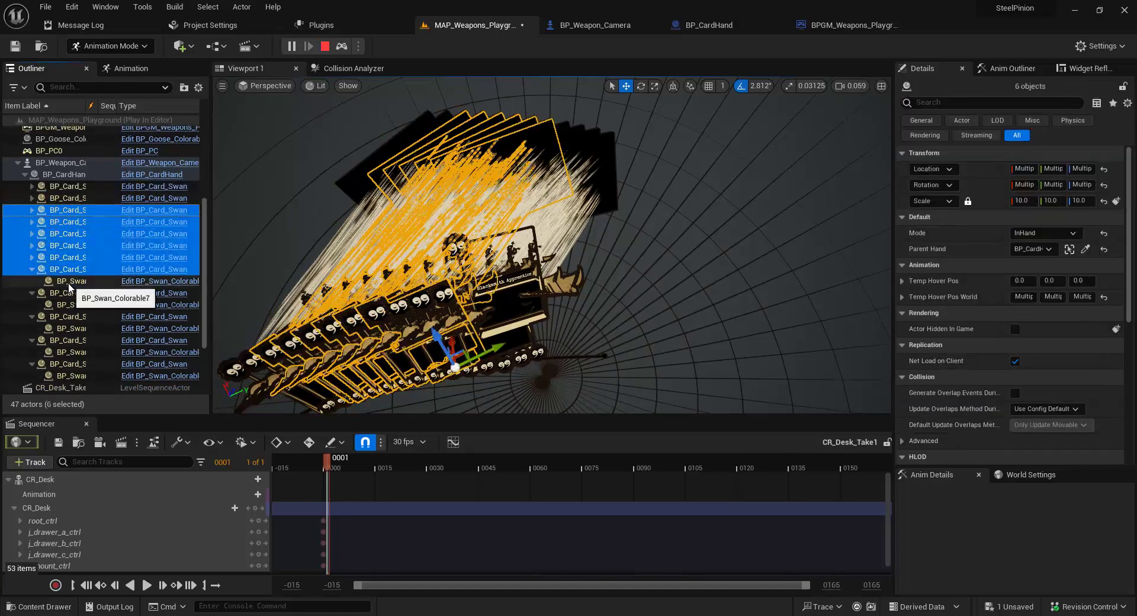
key("Delete")
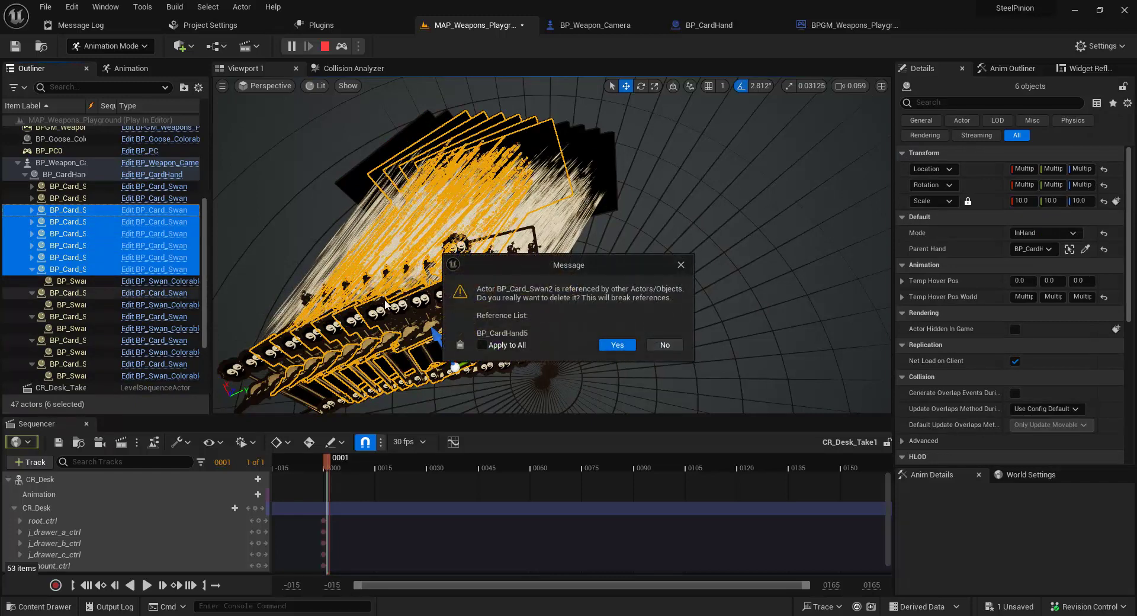
left_click(619, 347)
left_click(619, 347)
left_click(618, 345)
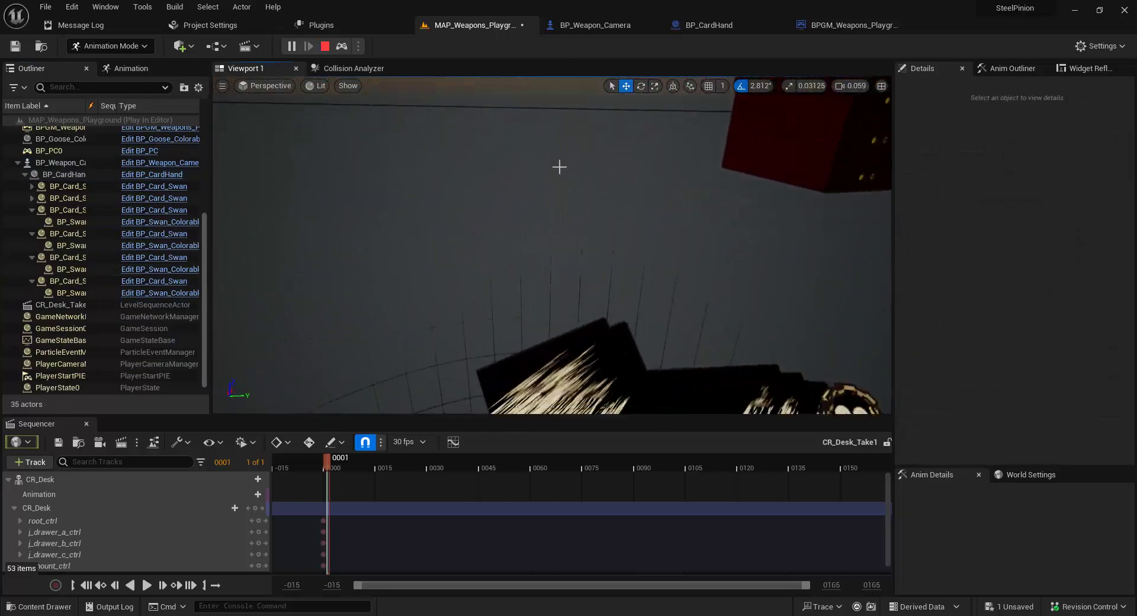
Step: Delete the second spawned swan card, BP_Card_Swan1, inspect the thinned-out hand, and stop the play session
left_click(77, 198)
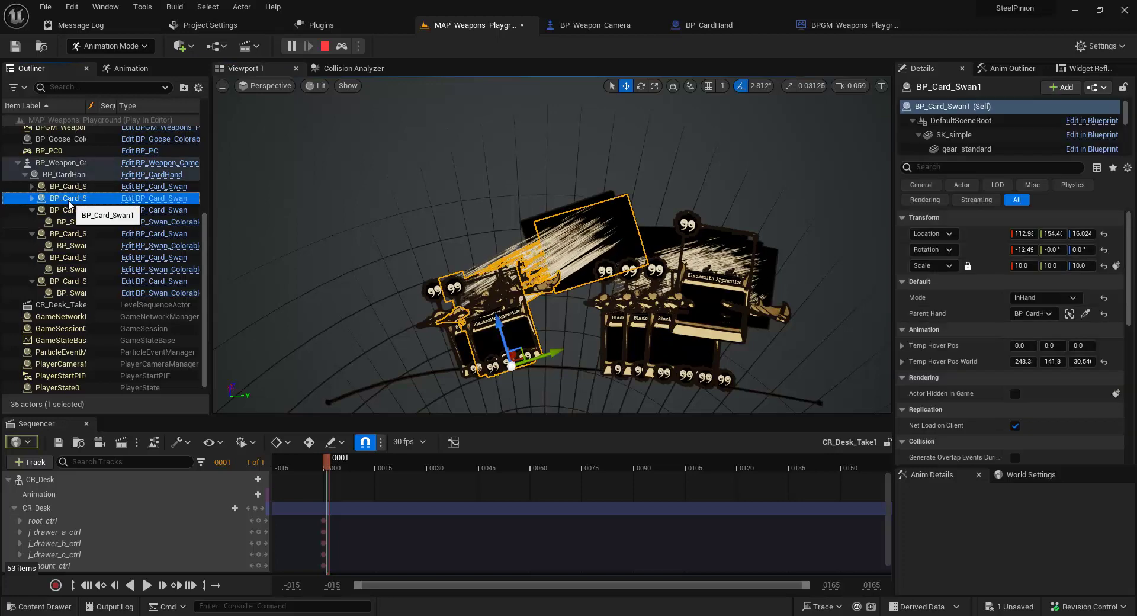
key("Delete")
left_click(617, 345)
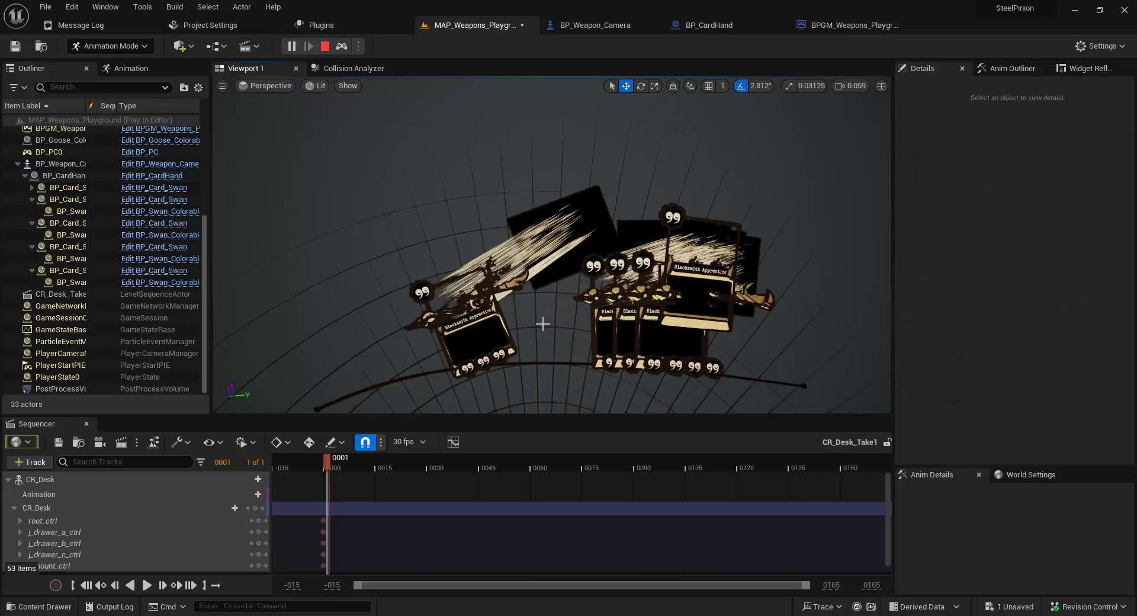
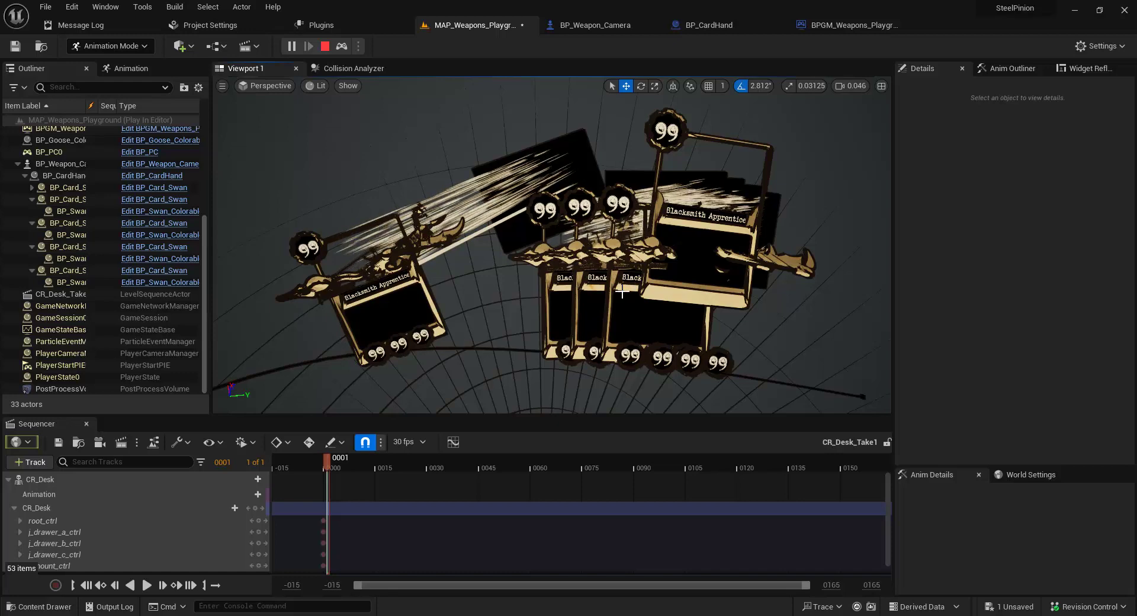
left_click(325, 47)
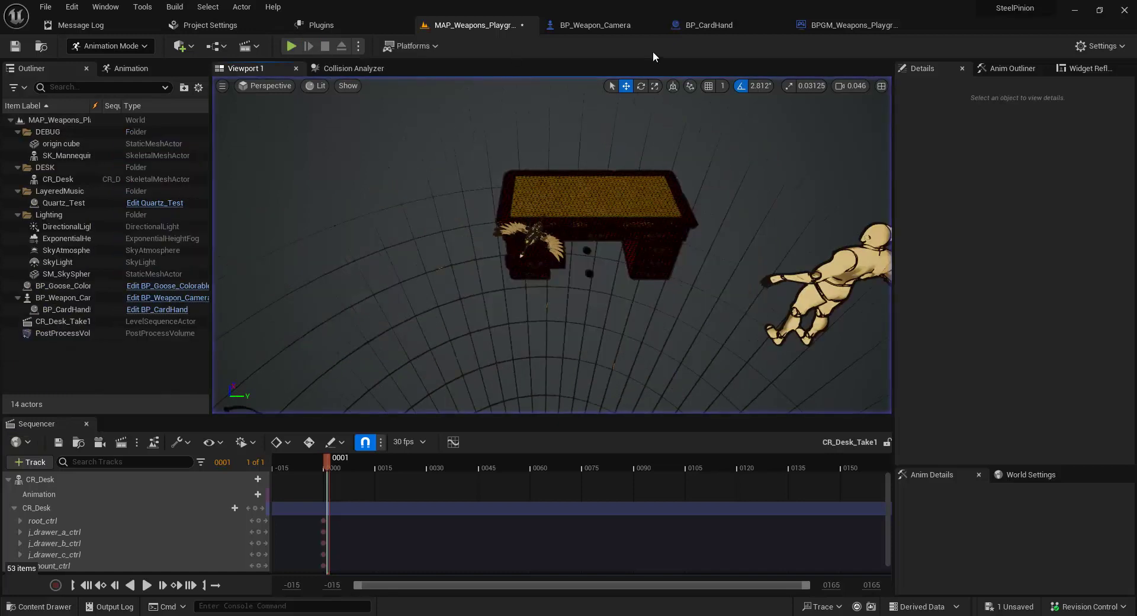
Step: Check the Card Scale Set node in BP_Weapon_Camera, then set Show Cards' SpawnActor class back to BP_Card and compile and save BP_CardHand
left_click(628, 24)
right_click_drag(696, 174, 604, 197)
left_click(574, 235)
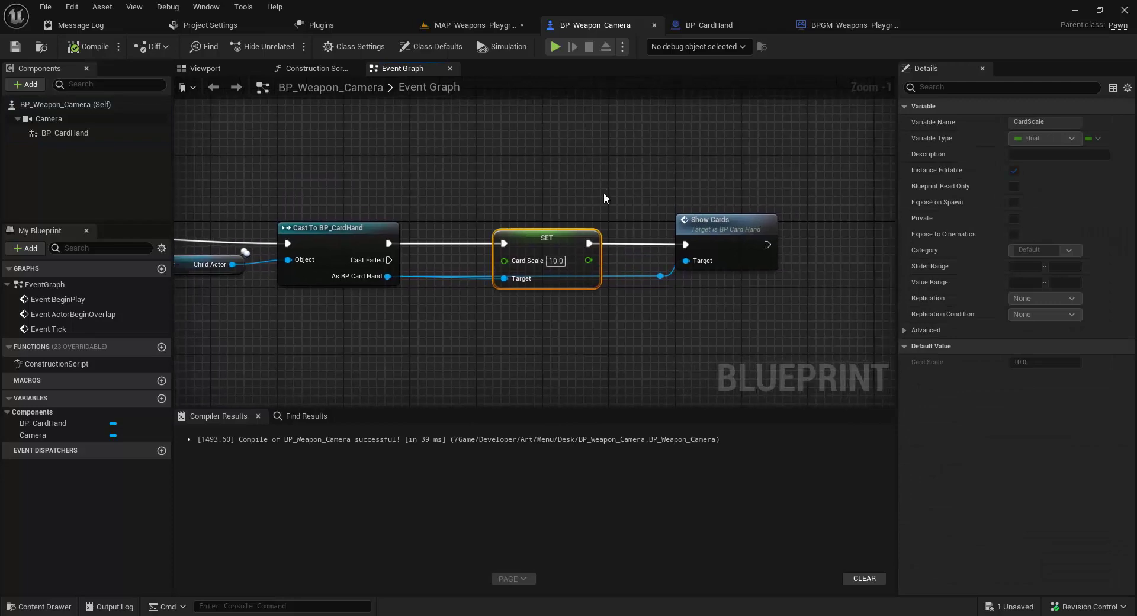
left_click(696, 24)
left_click(524, 190)
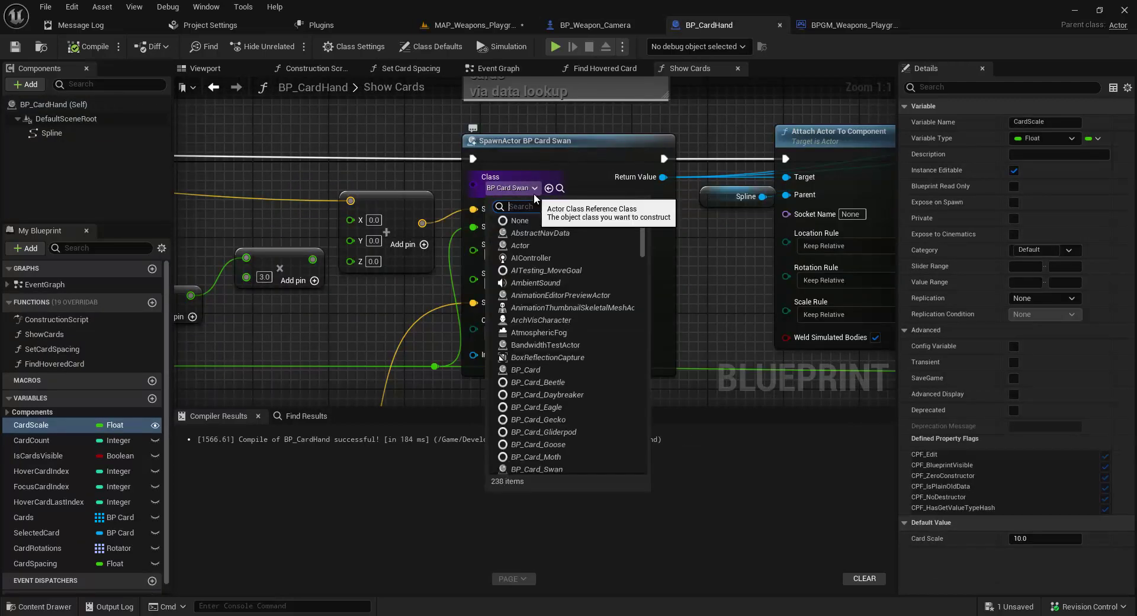
type("BP_Card")
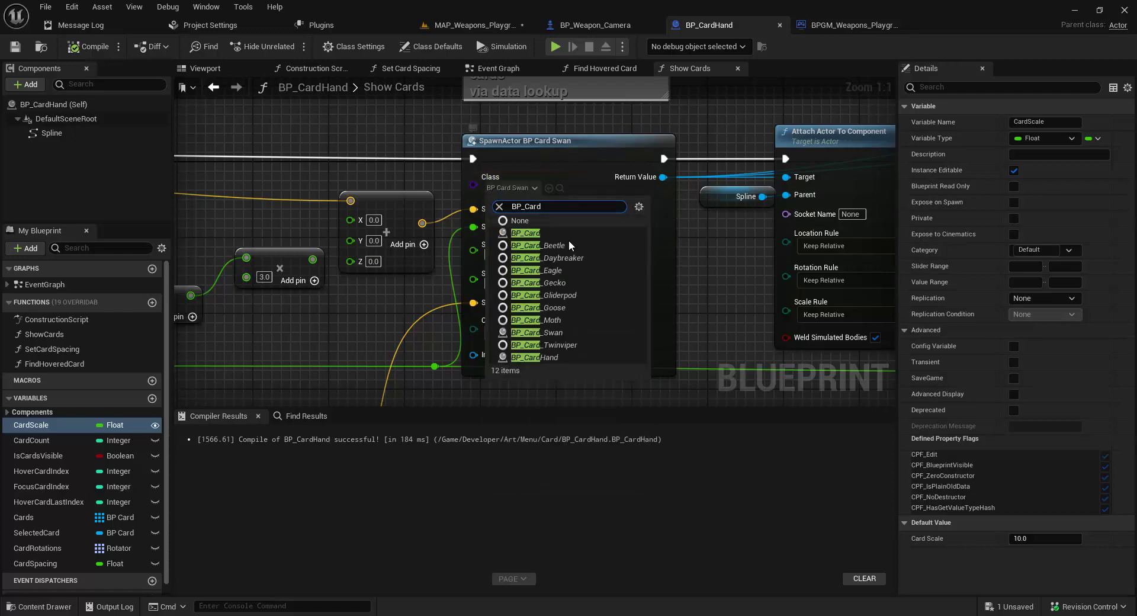
left_click(556, 234)
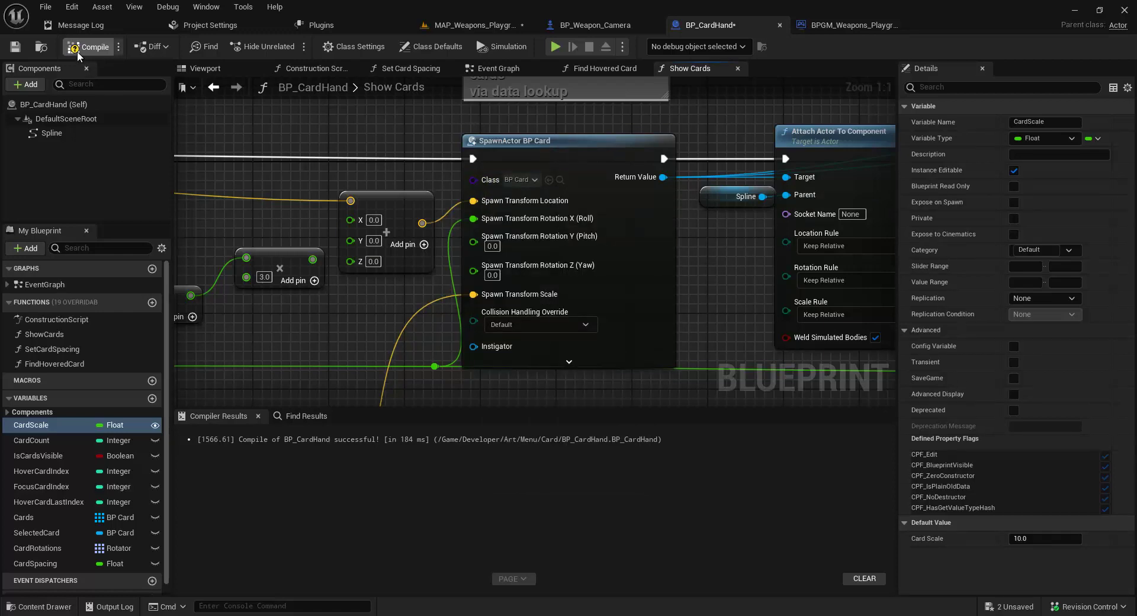
left_click(77, 51)
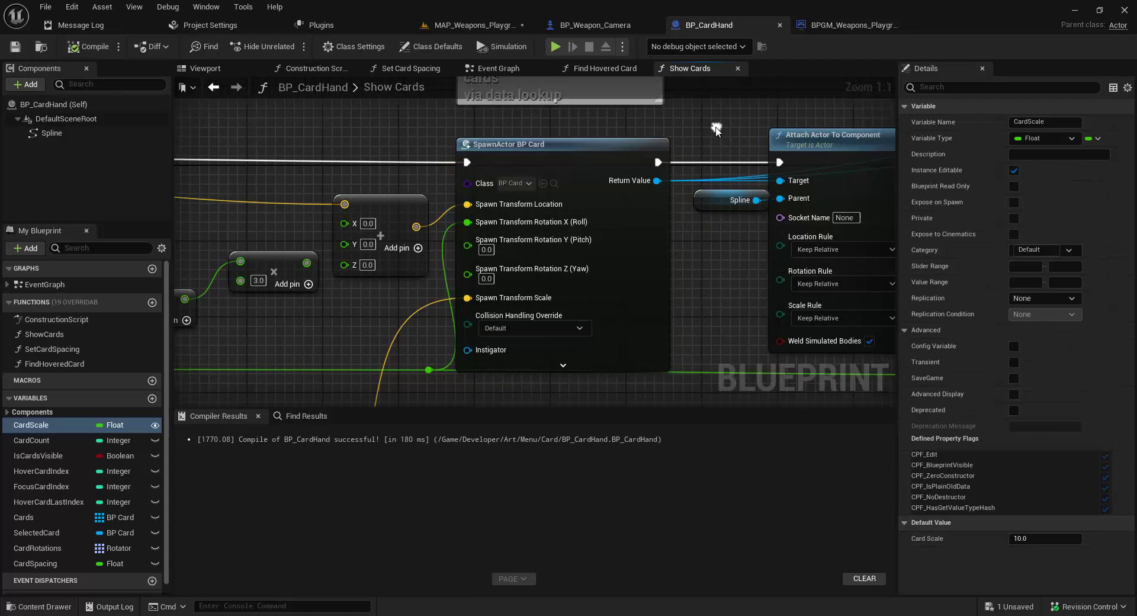
Step: Start a play session in MAP_Weapons_Playground to test the card hand with the BP_Card class
right_click_drag(716, 129, 703, 139)
left_click(468, 24)
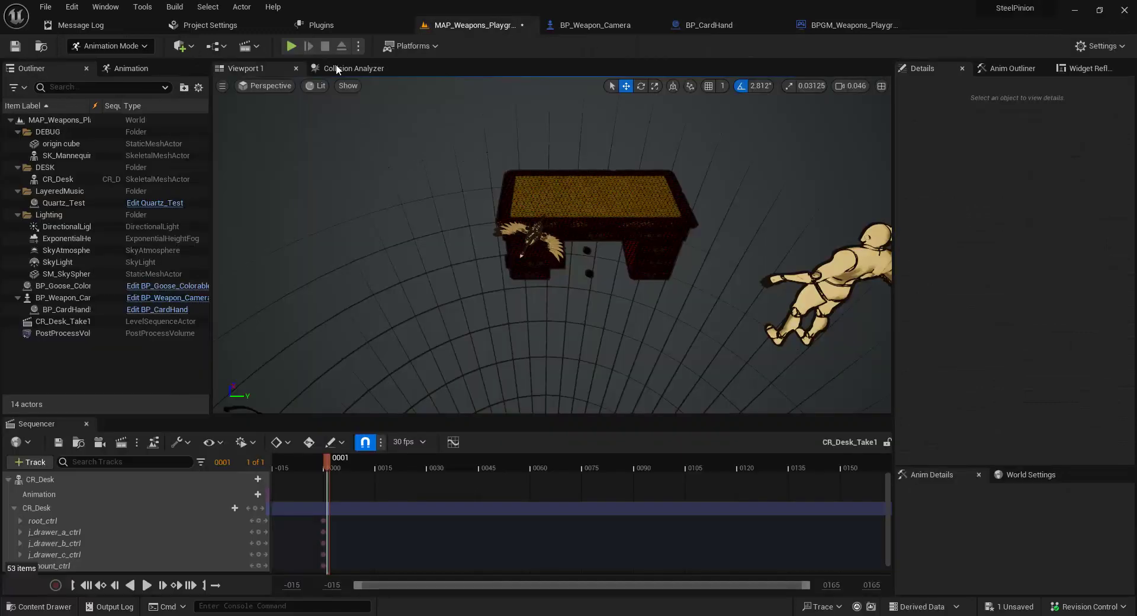
left_click(291, 47)
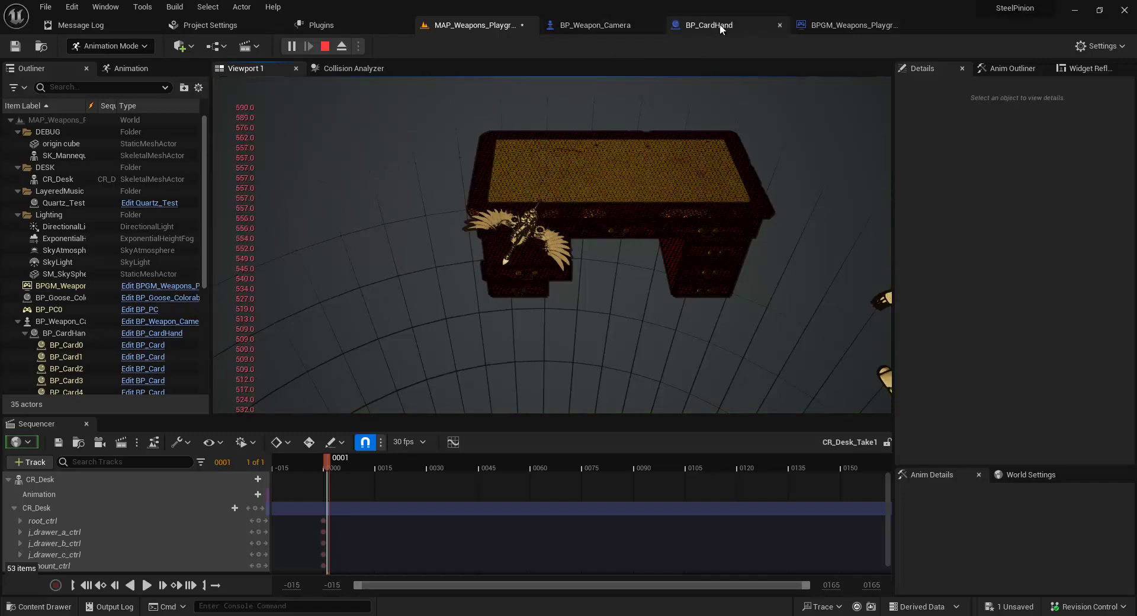
Step: Move BP_Weapon_Camera's BP_CardHand component closer to the camera in the blueprint viewport during play, and close the blueprint
left_click(816, 26)
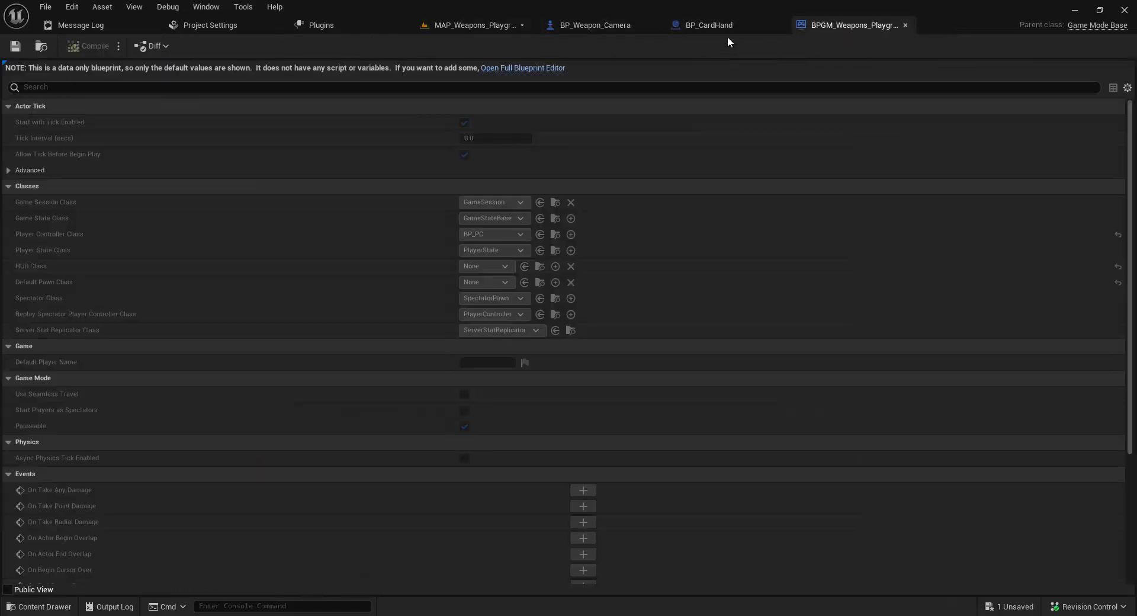
left_click(610, 23)
left_click(224, 69)
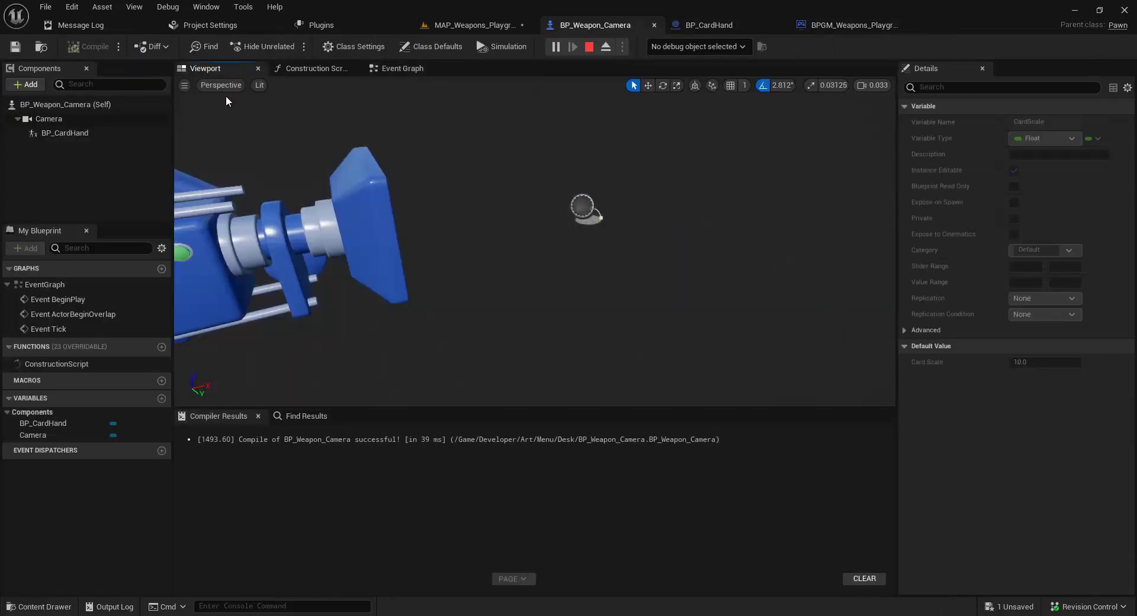
left_click(64, 133)
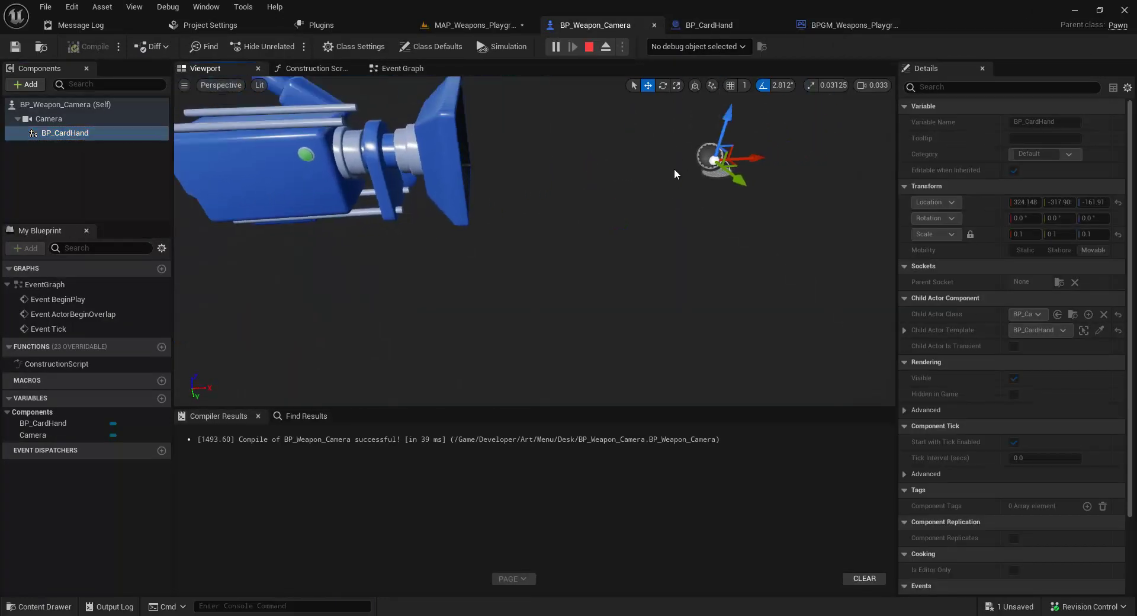
left_click_drag(625, 149, 631, 238)
left_click(654, 24)
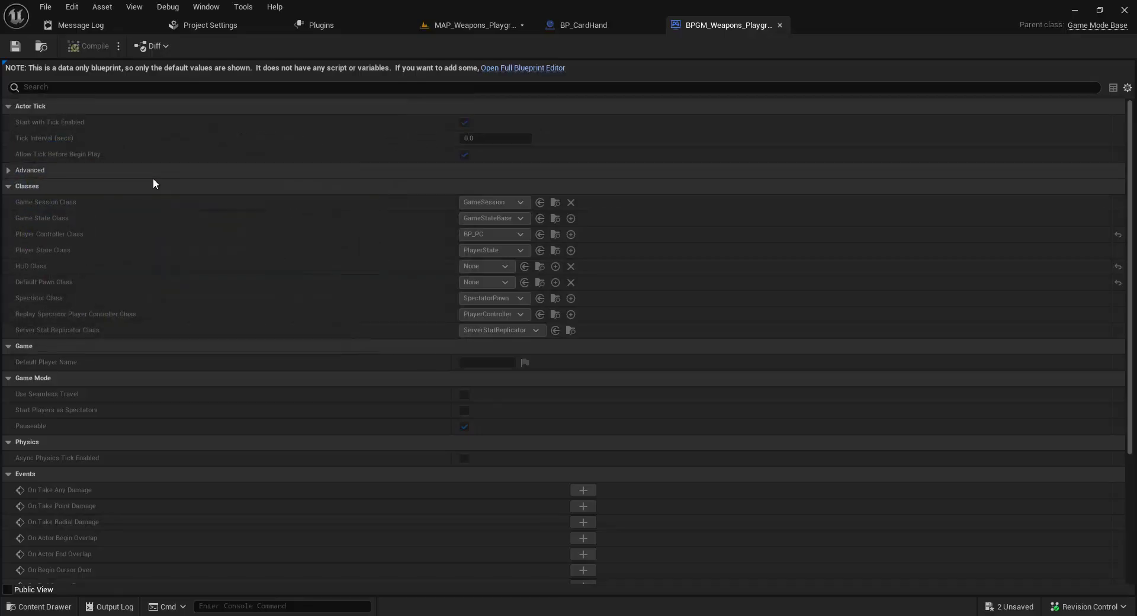
Step: View the repositioned card hand in the running level, then reopen BP_Weapon_Camera in a separate window and move it aside
left_click(474, 25)
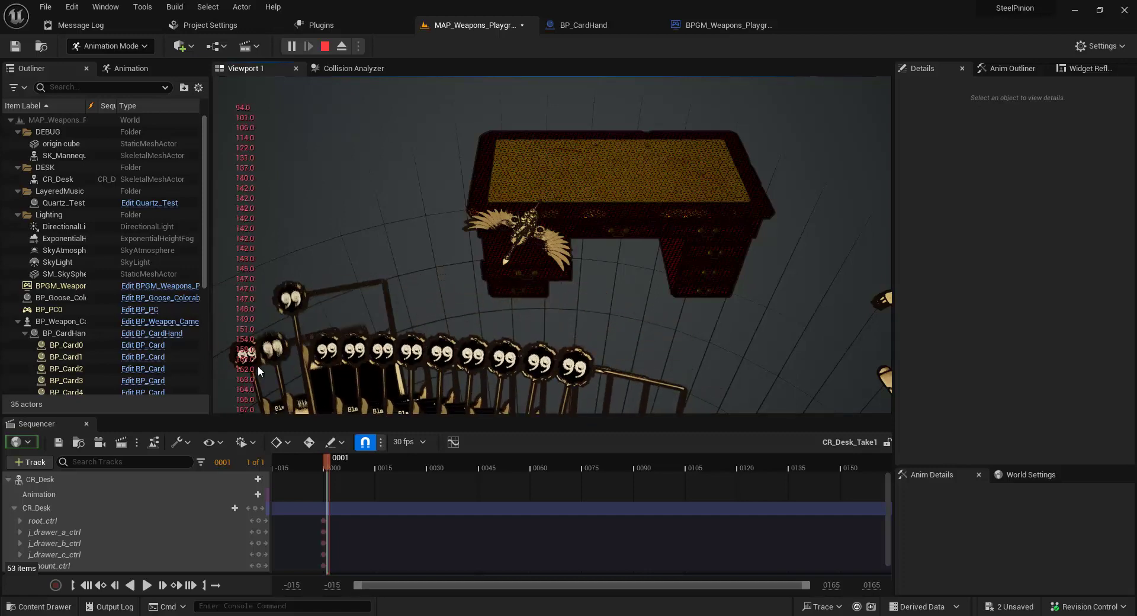
left_click(160, 321)
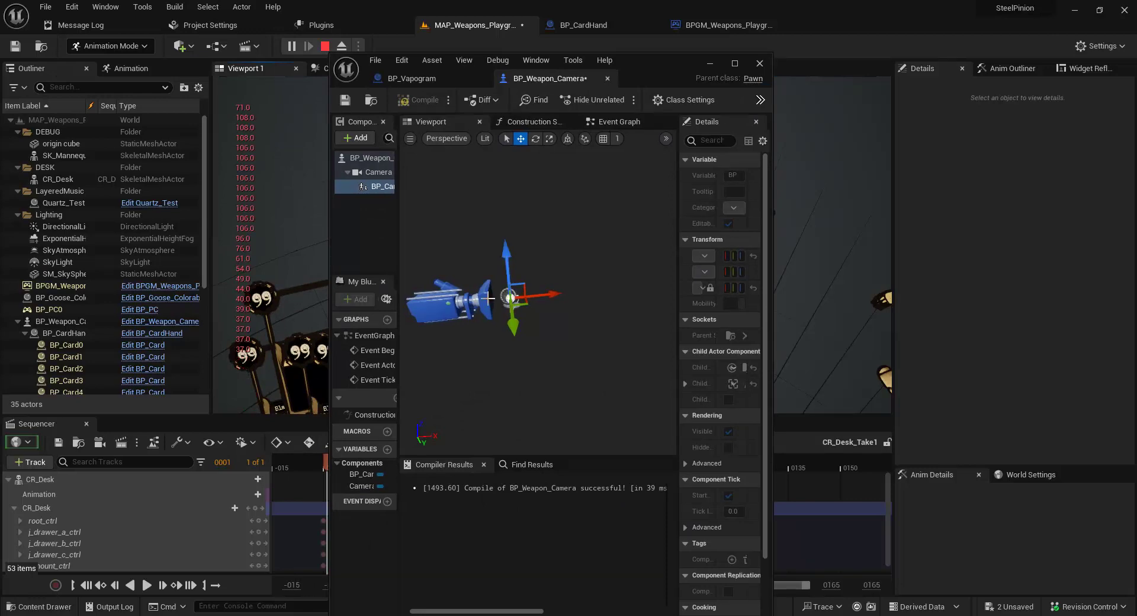
left_click_drag(648, 61, 0, 89)
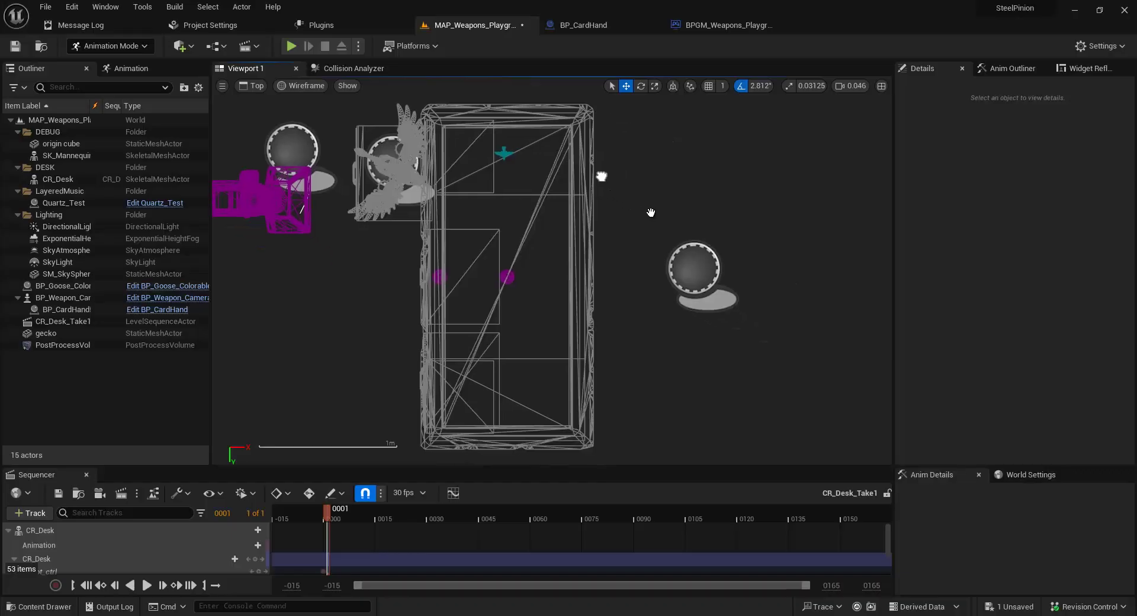
Step: Examine the desk in the top wireframe view, consult the arena sketch Steel Pinion-56.jpg, and move the image aside
right_click_drag(601, 178, 721, 226)
right_click_drag(706, 178, 681, 352)
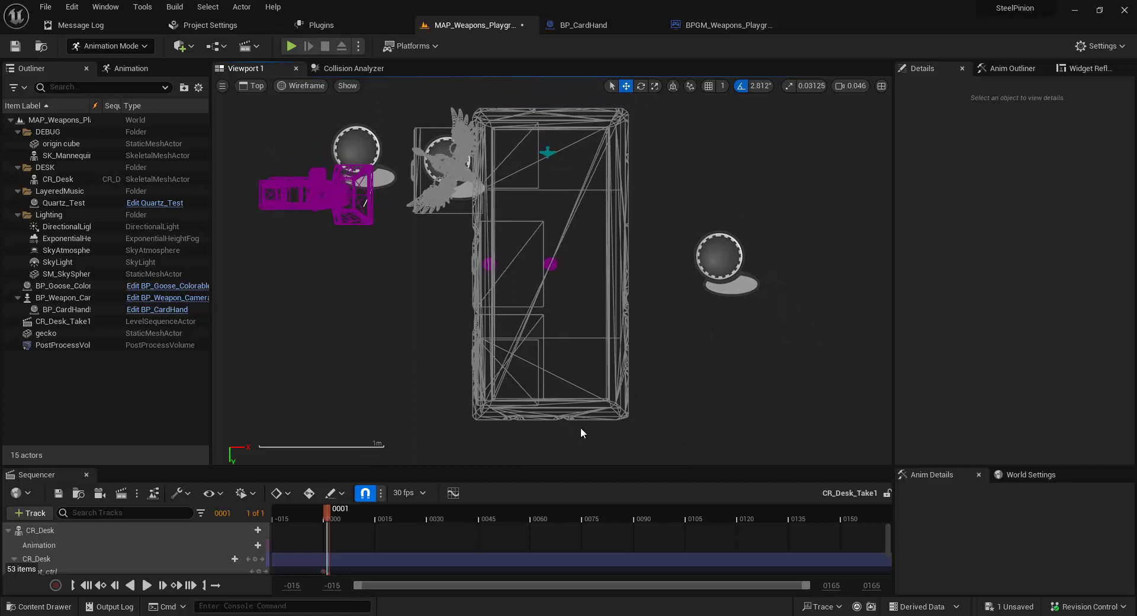
mouse_move(89, 604)
key("alt+Tab")
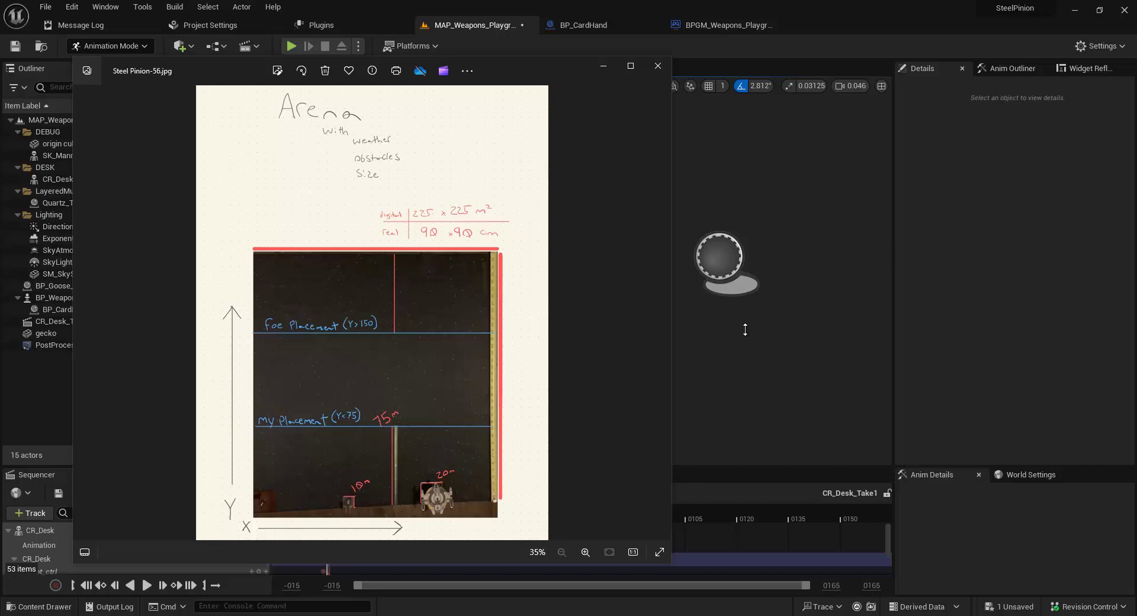
left_click_drag(547, 65, 0, 119)
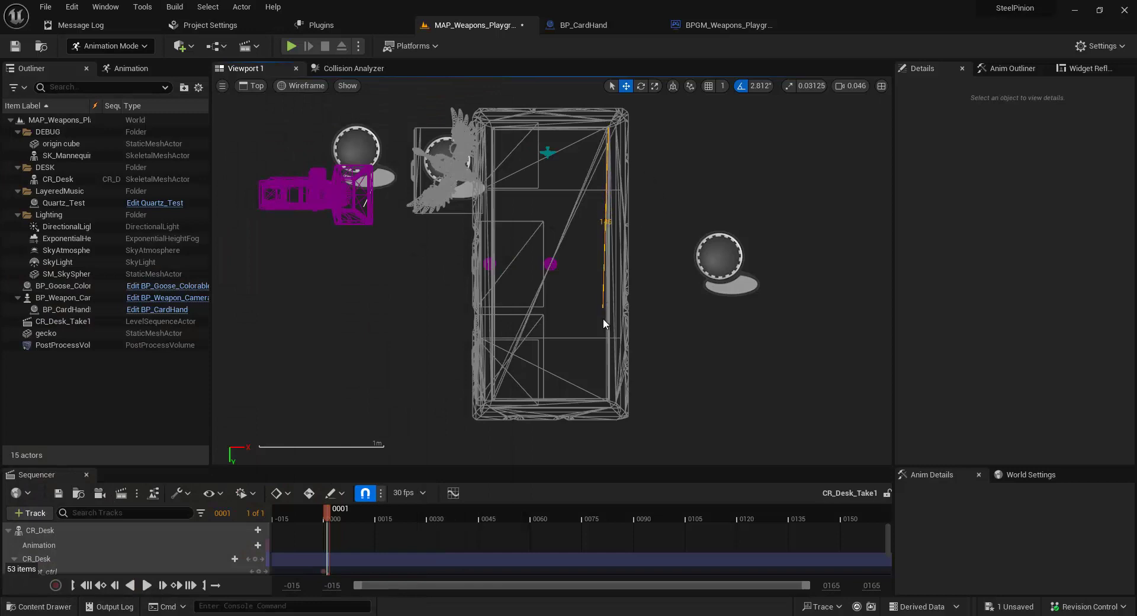
Step: Measure the length of the desk's playing surface along its long edge and inspect the surface's corner up close
middle_click_drag(603, 318, 609, 415)
scroll(495, 117, "up", 2)
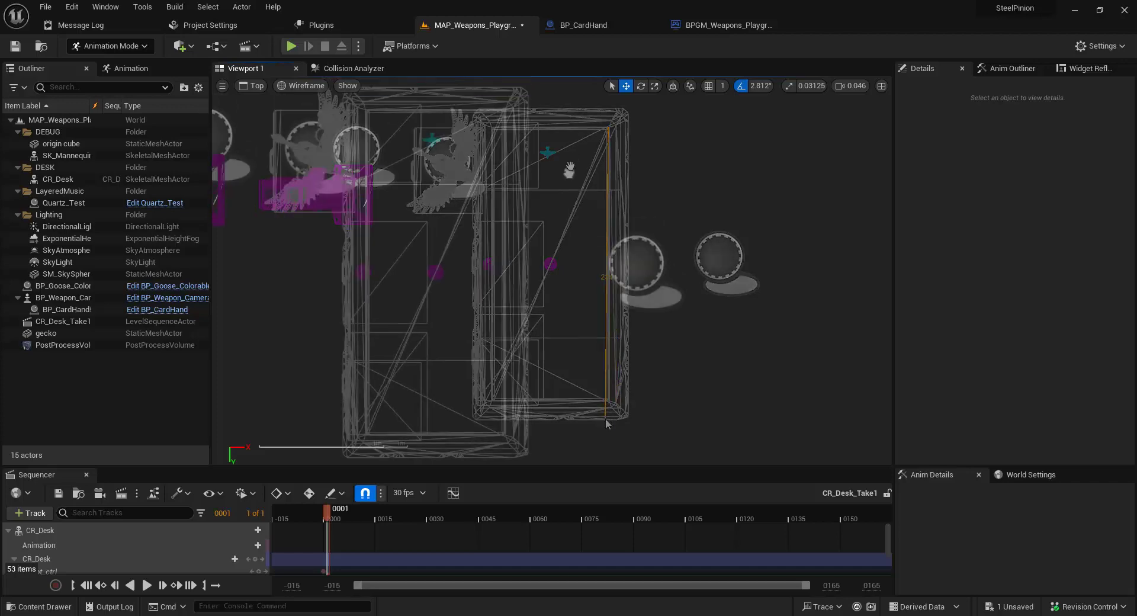
scroll(499, 110, "up", 6)
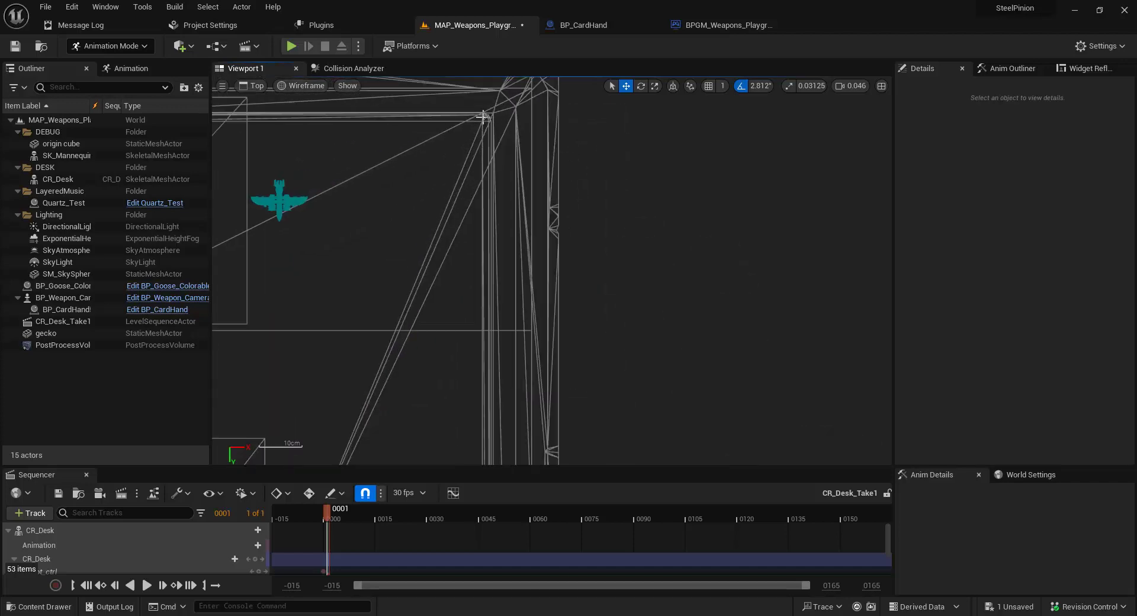
Step: Change the top view's shading from wireframe to Unlit, trying Lit for comparison
left_click(307, 86)
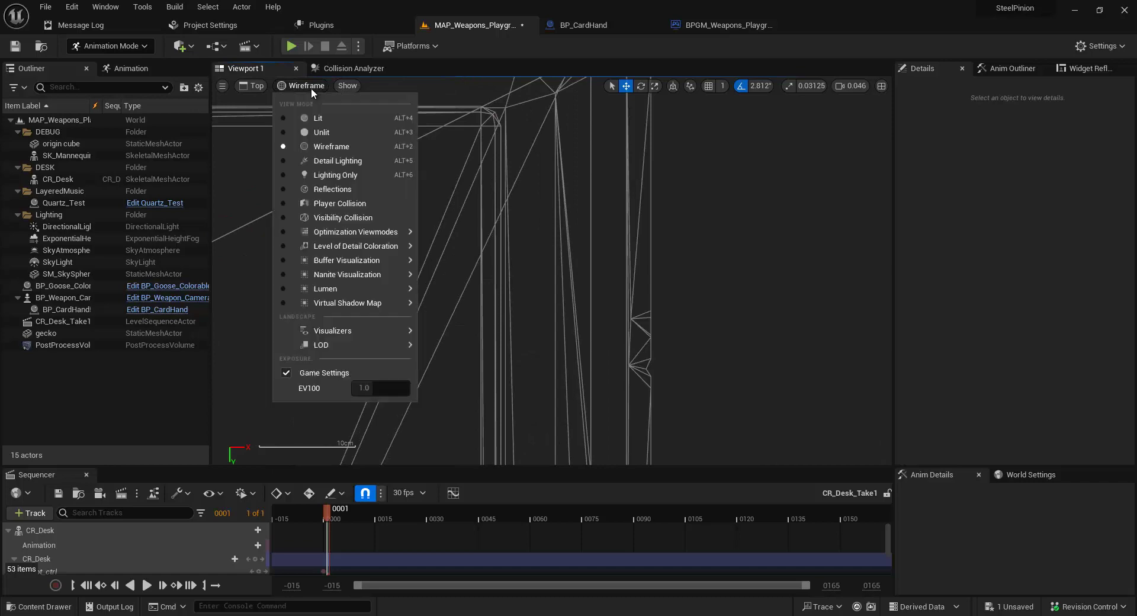
left_click(284, 134)
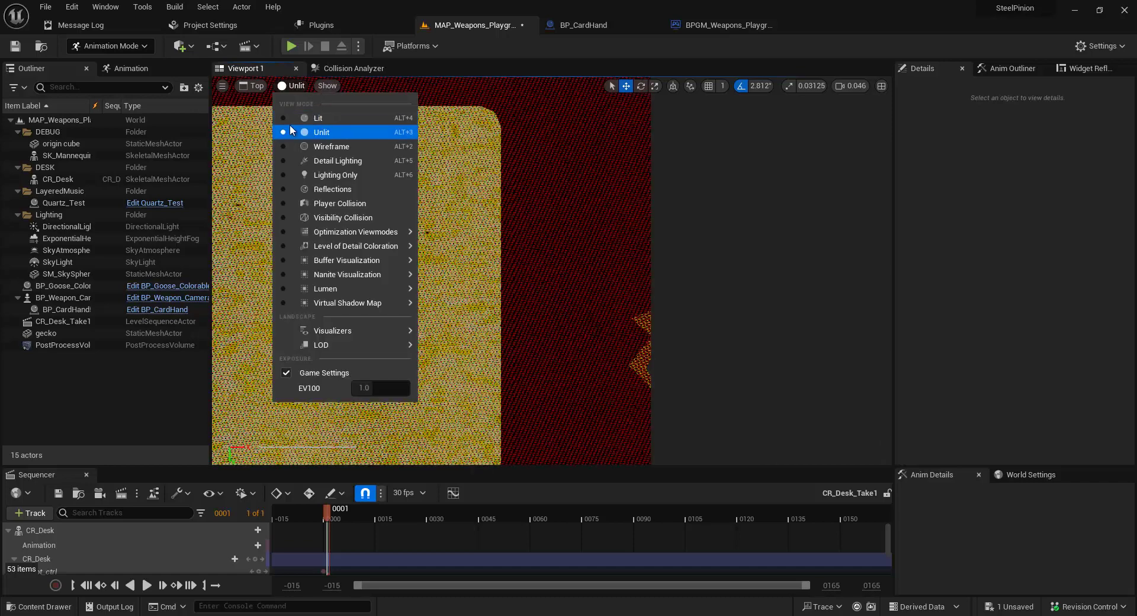
left_click(285, 120)
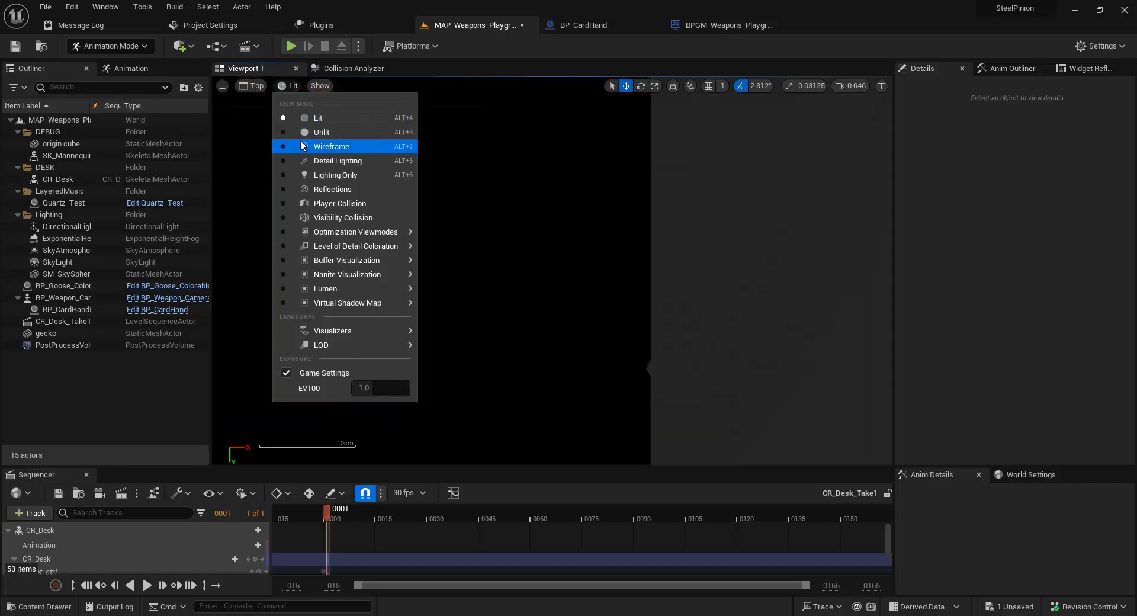
left_click(283, 131)
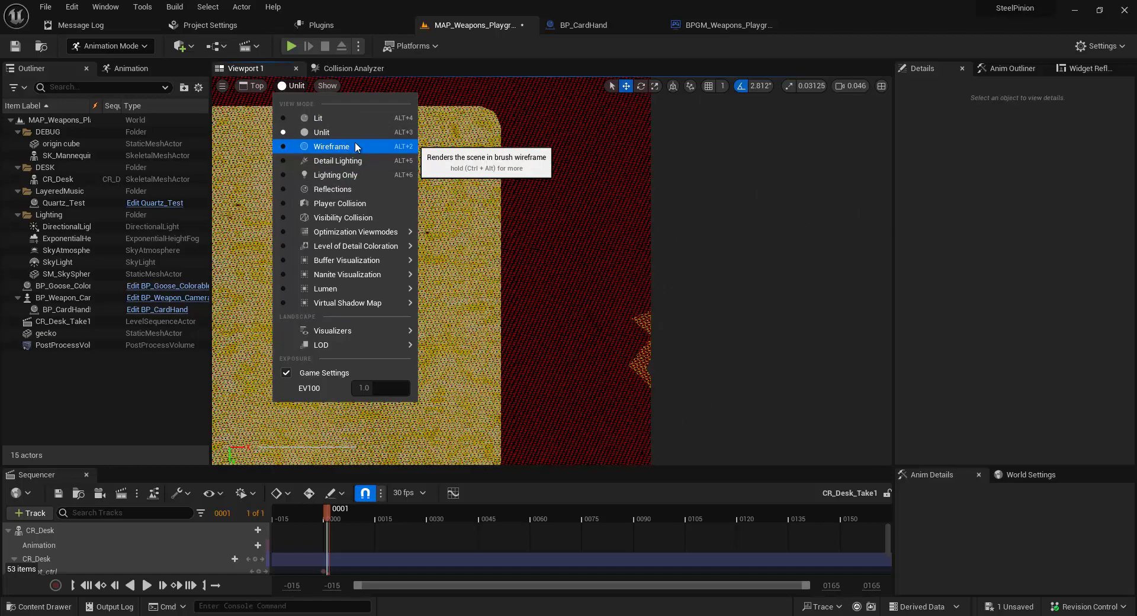
Step: Look at the desk in perspective, return to the top view, and try Lit shading on the desk
left_click(247, 87)
left_click(246, 86)
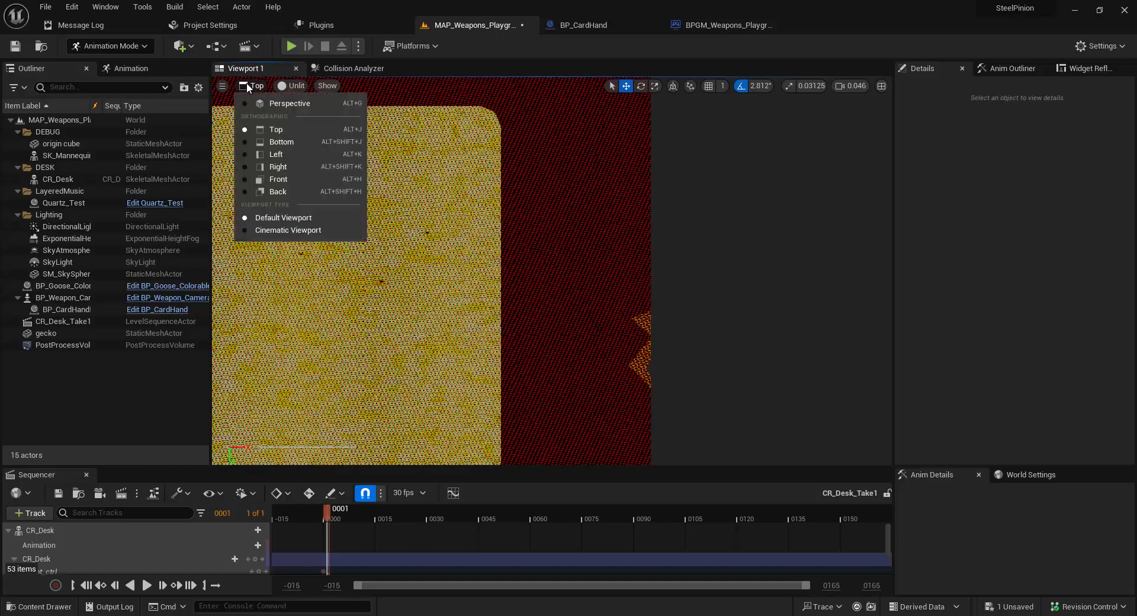
left_click(263, 106)
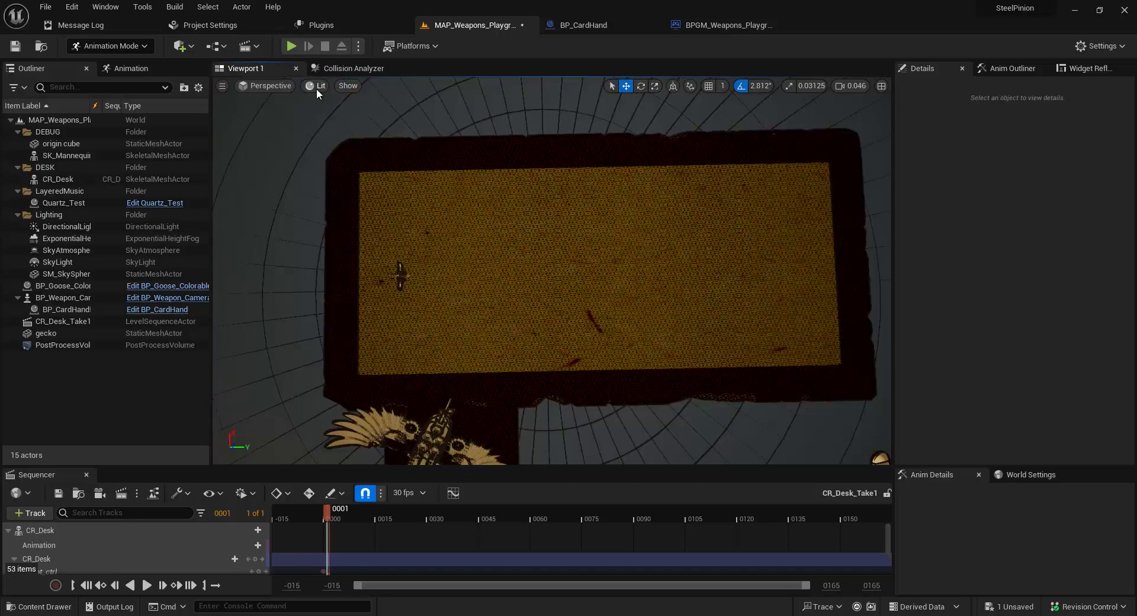
left_click(261, 87)
left_click(302, 141)
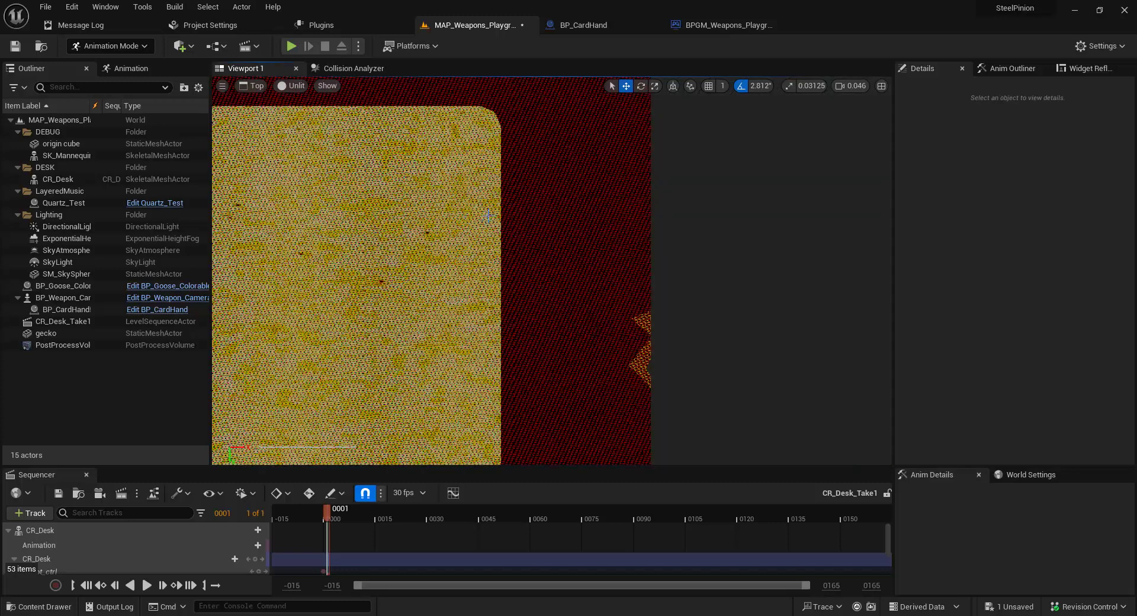
left_click(300, 87)
left_click(304, 115)
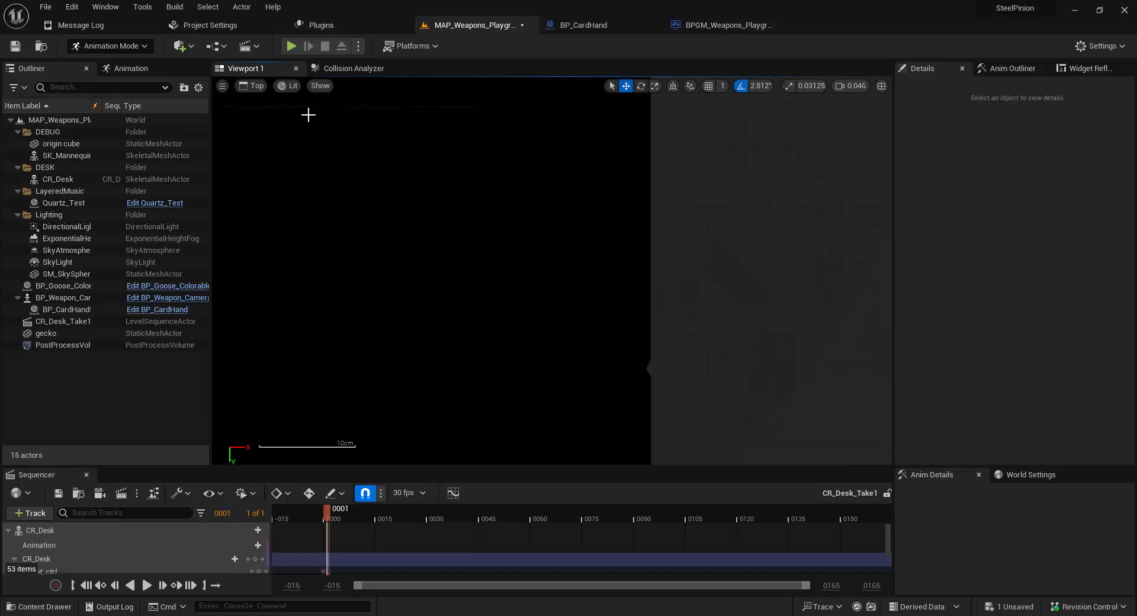
scroll(510, 229, "down", 6)
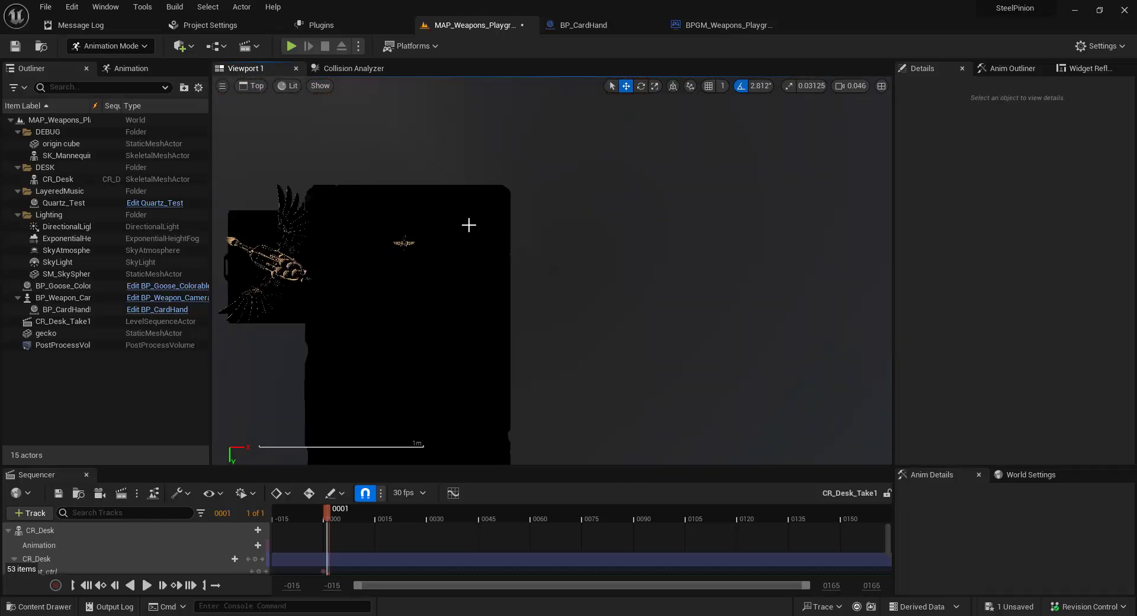
scroll(456, 222, "up", 6)
Step: Set the top view's shading to Unlit and bring the upper part of the desk's playing surface into view
left_click(287, 86)
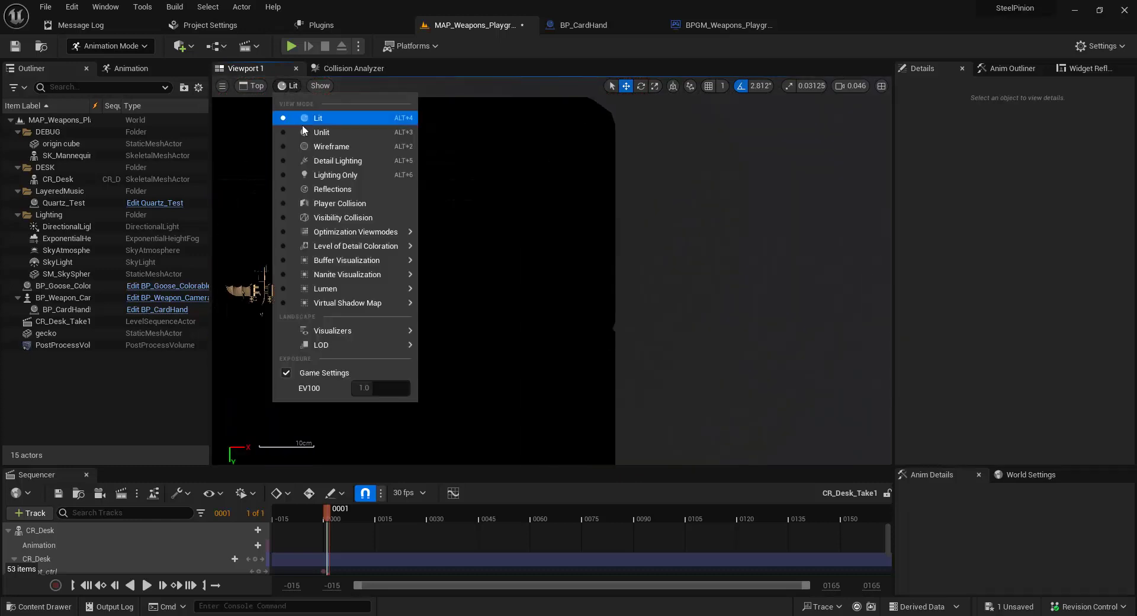
left_click(305, 127)
scroll(640, 254, "down", 5)
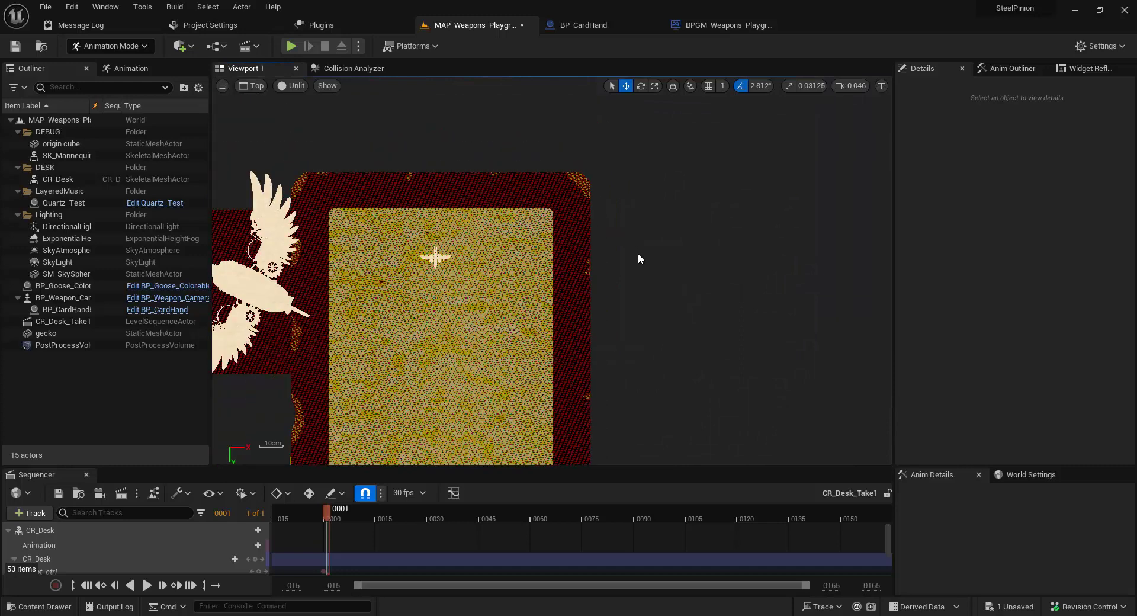
Step: Measure the length of the desk's inner top surface along its long edge in the top view
right_click_drag(662, 115, 654, 193)
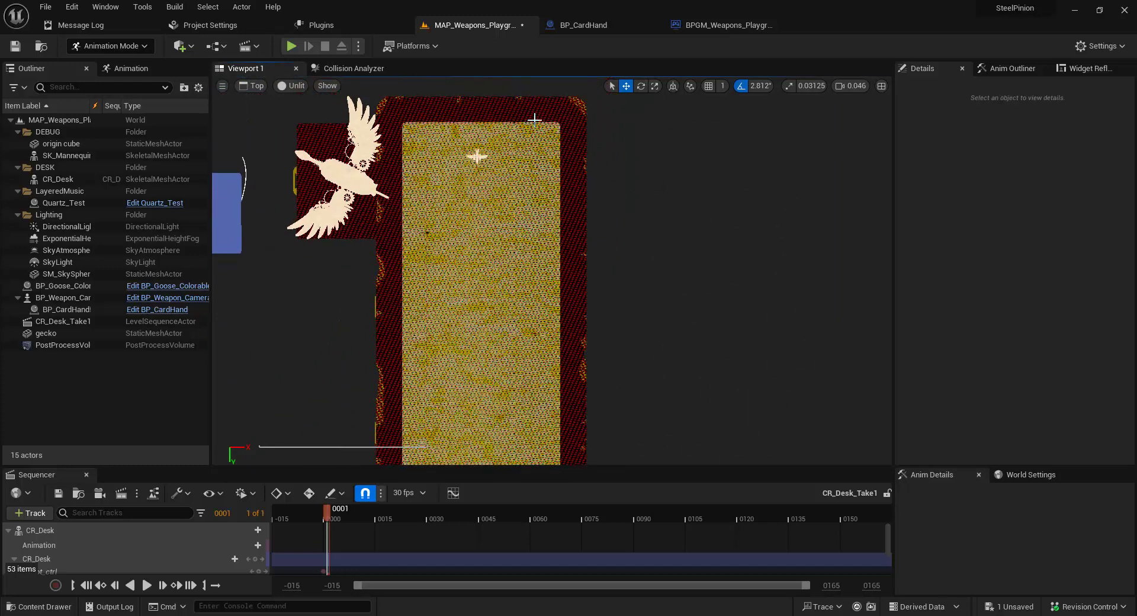
scroll(534, 119, "up", 4)
scroll(568, 123, "down", 5)
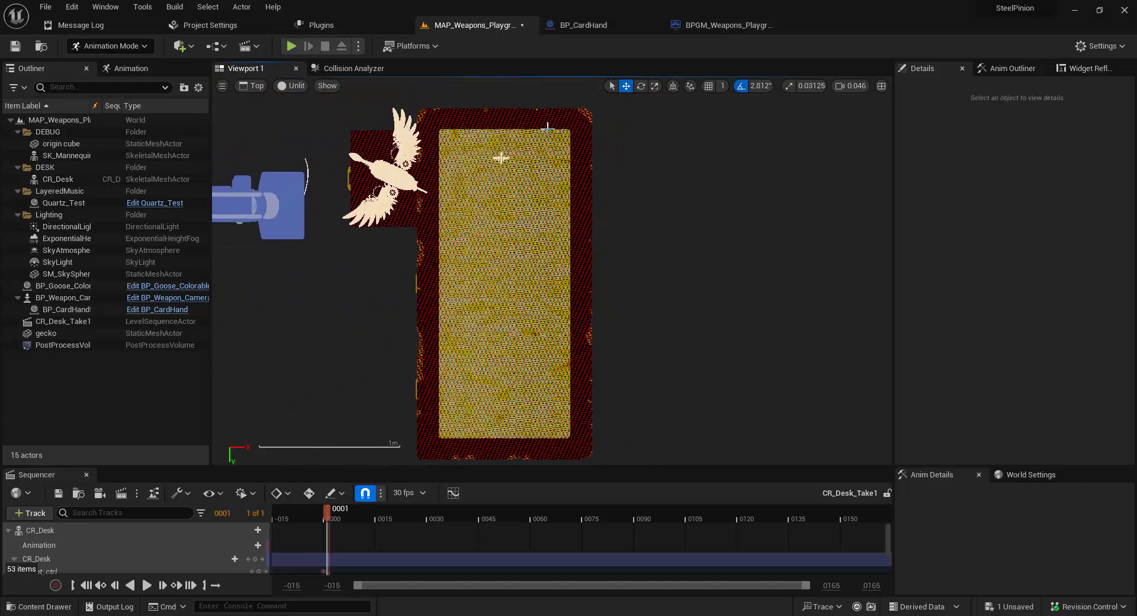
left_click_drag(545, 128, 549, 182)
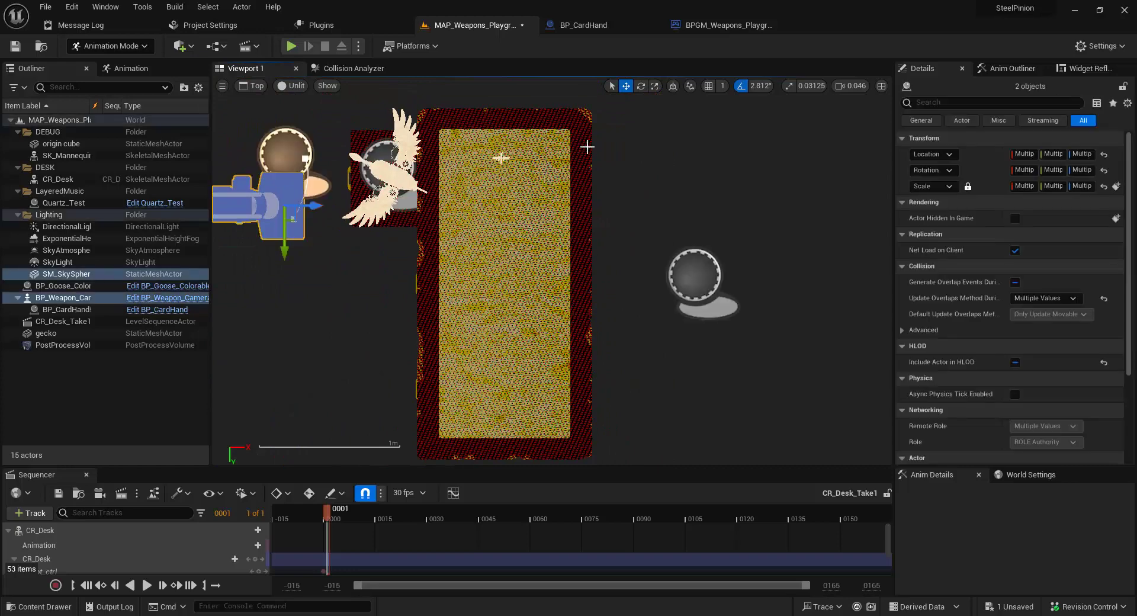
left_click(605, 142)
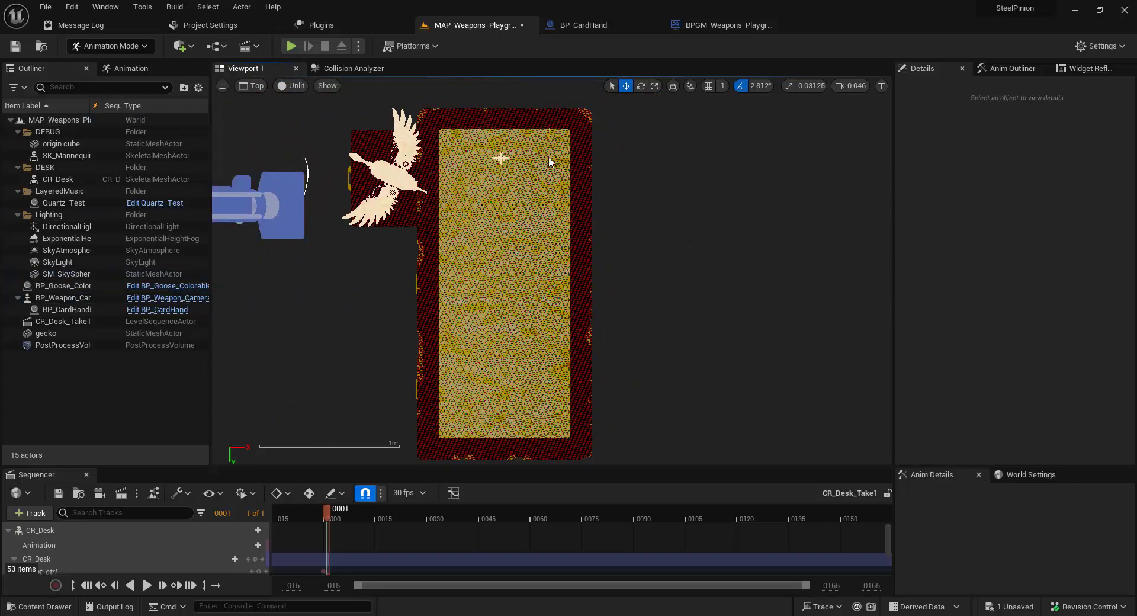
scroll(542, 311, "up", 1)
scroll(536, 328, "down", 1)
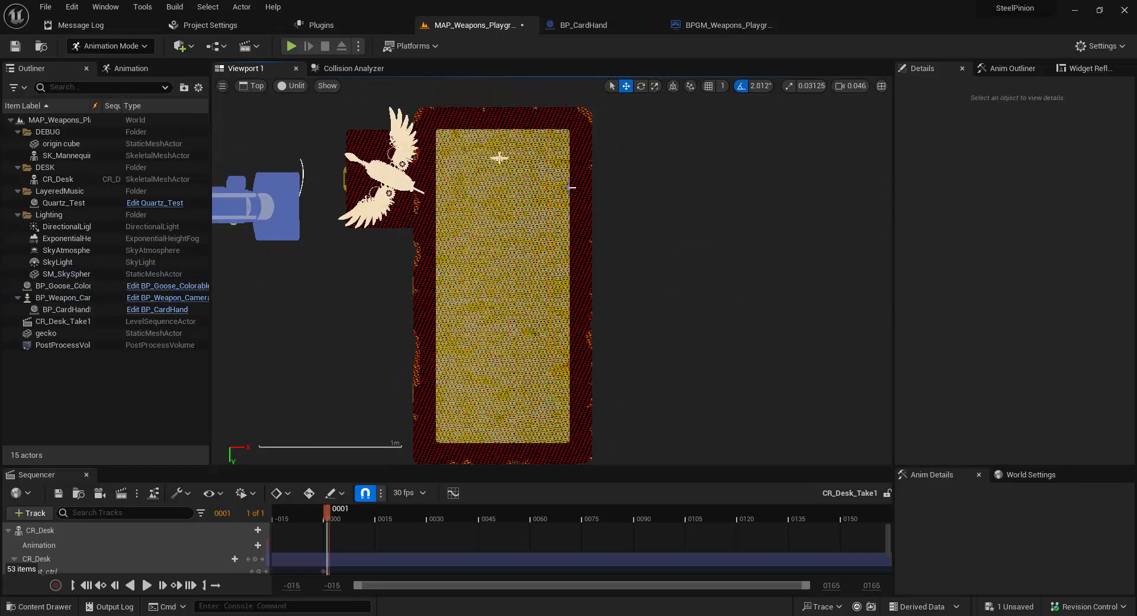
scroll(586, 310, "up", 1)
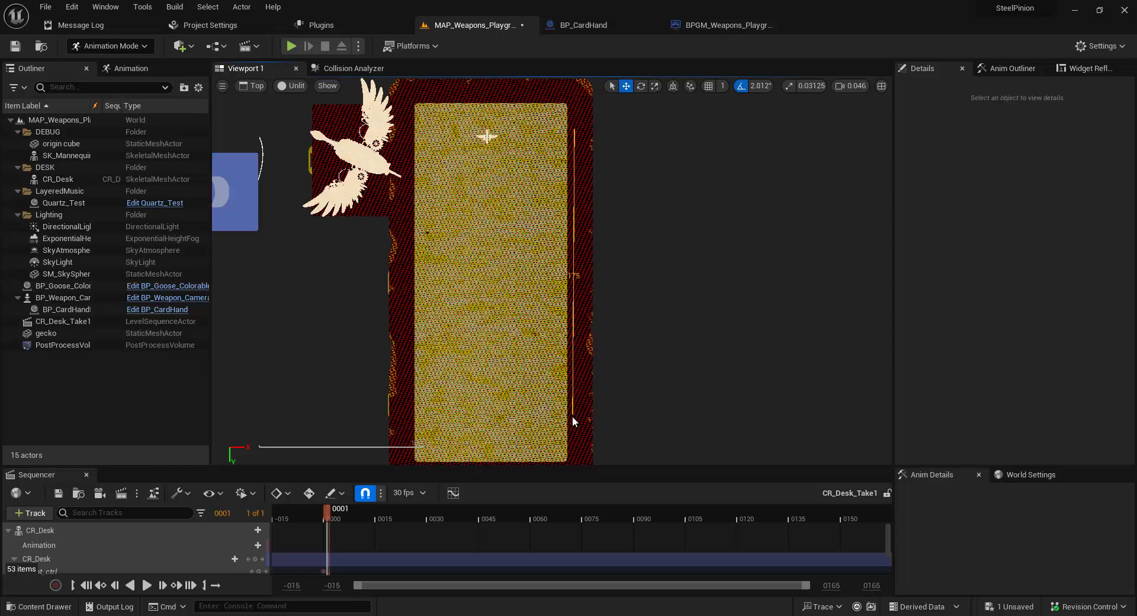
scroll(630, 344, "down", 2)
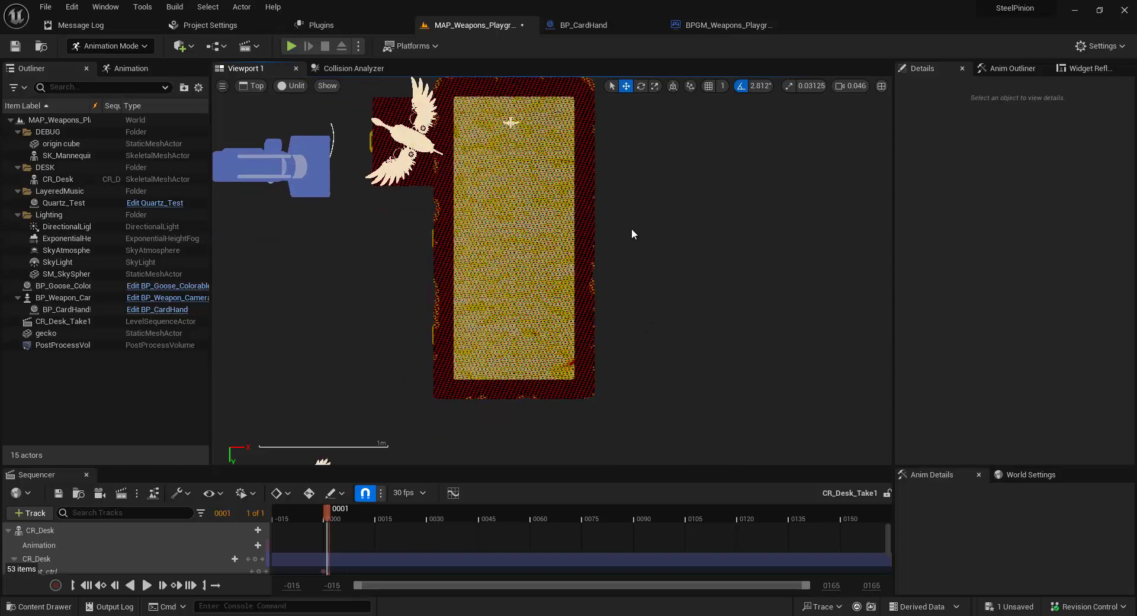
middle_click_drag(582, 95, 580, 139)
middle_click_drag(580, 343, 581, 378)
scroll(584, 379, "up", 1)
scroll(582, 379, "down", 1)
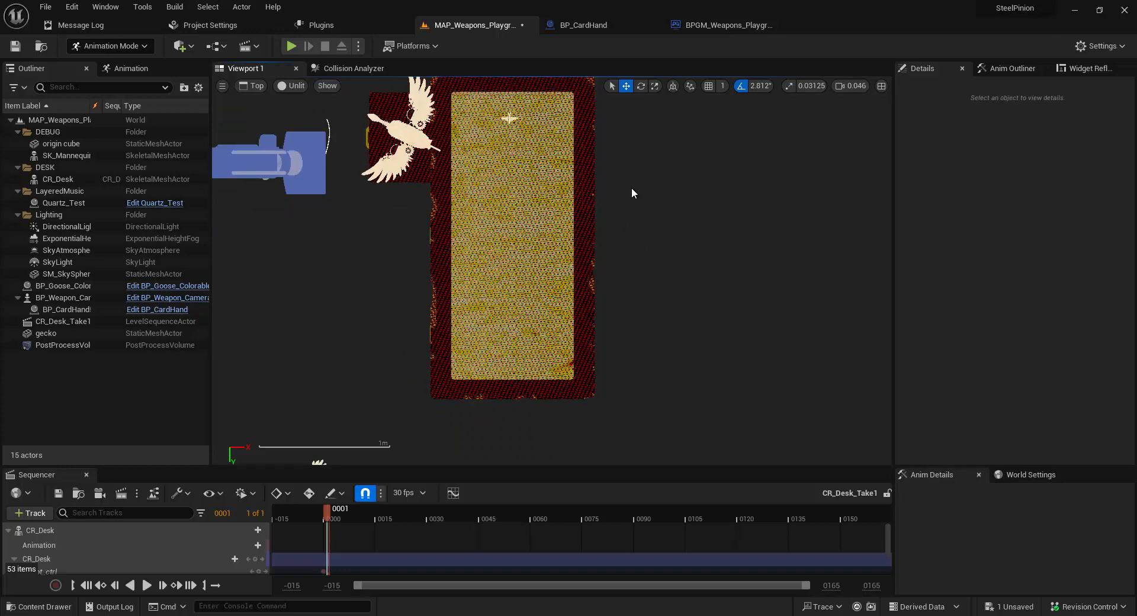
scroll(638, 170, "up", 5)
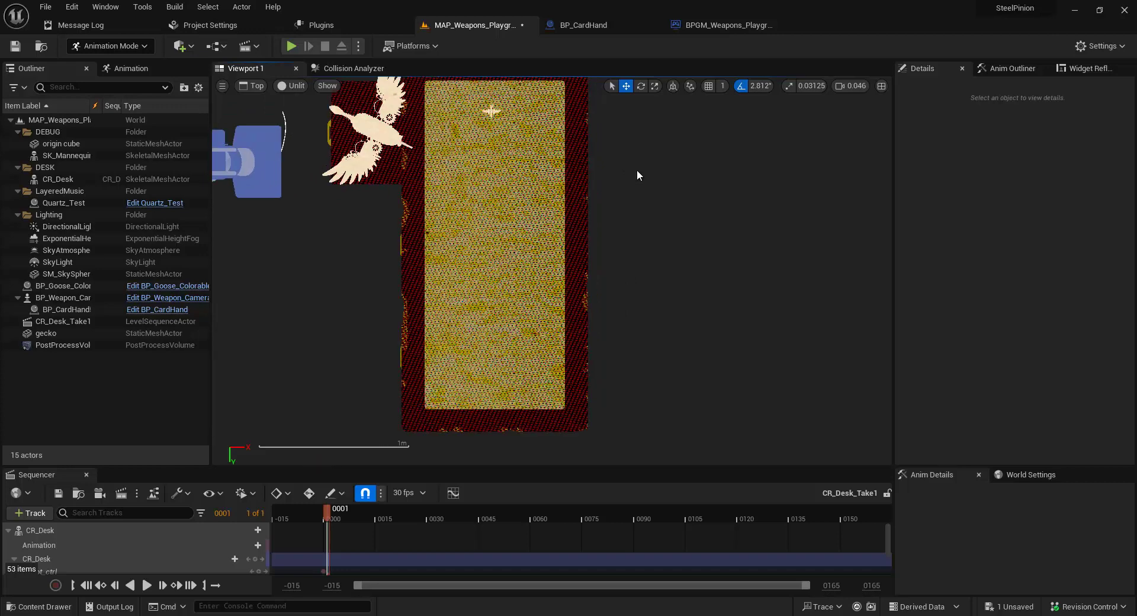
scroll(640, 234, "up", 1)
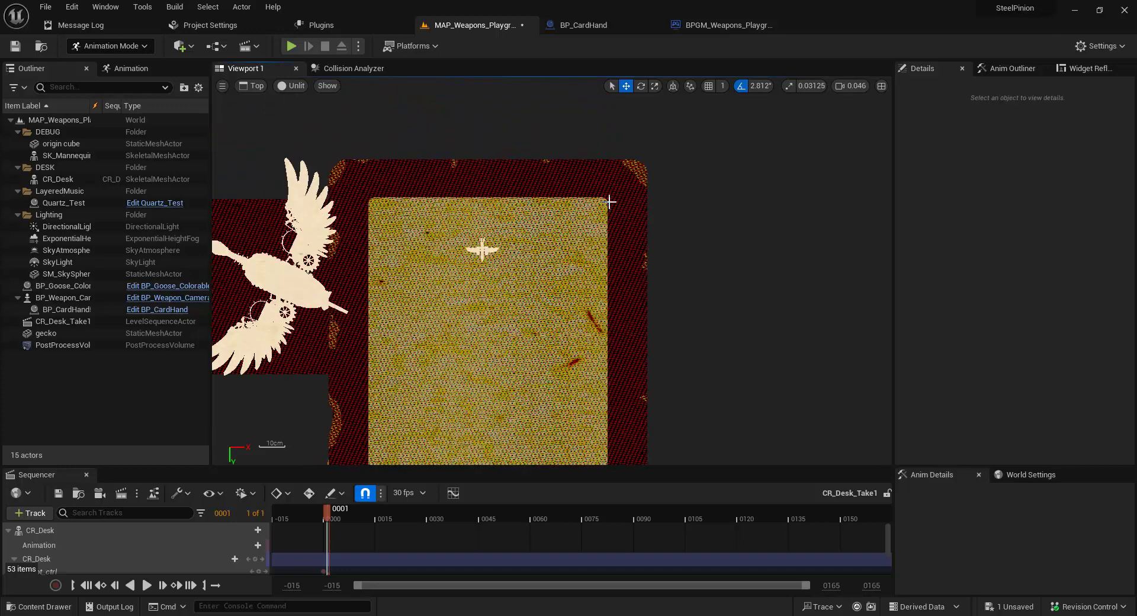
scroll(628, 279, "down", 4)
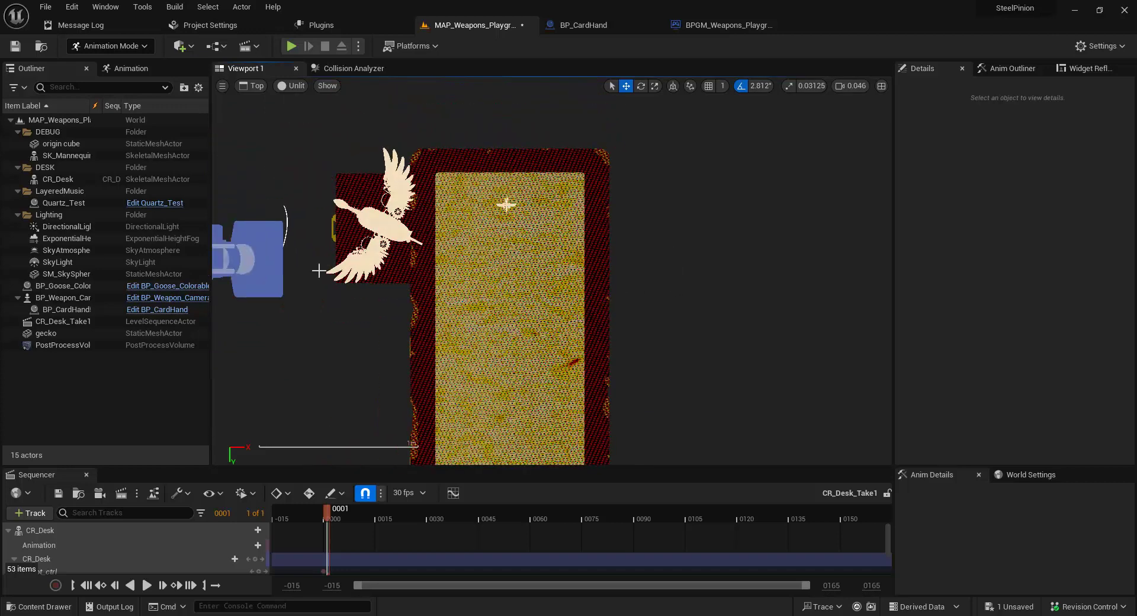
Step: Set the uniform scale of the CR_Desk actor to 1.01
left_click(39, 180)
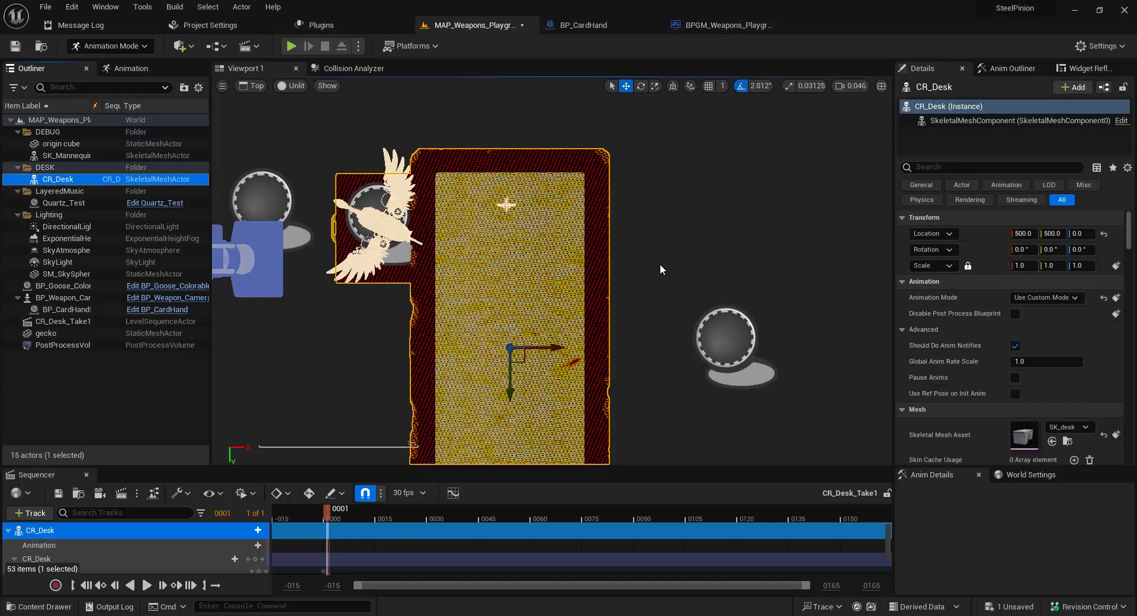
scroll(659, 264, "down", 2)
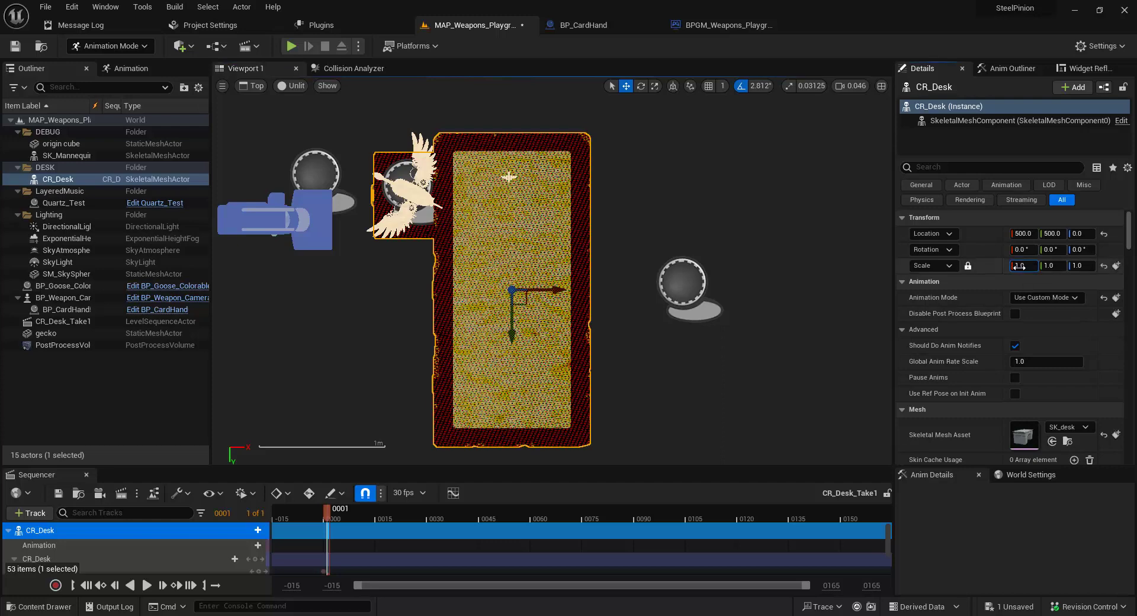
left_click_drag(1019, 266, 1023, 266)
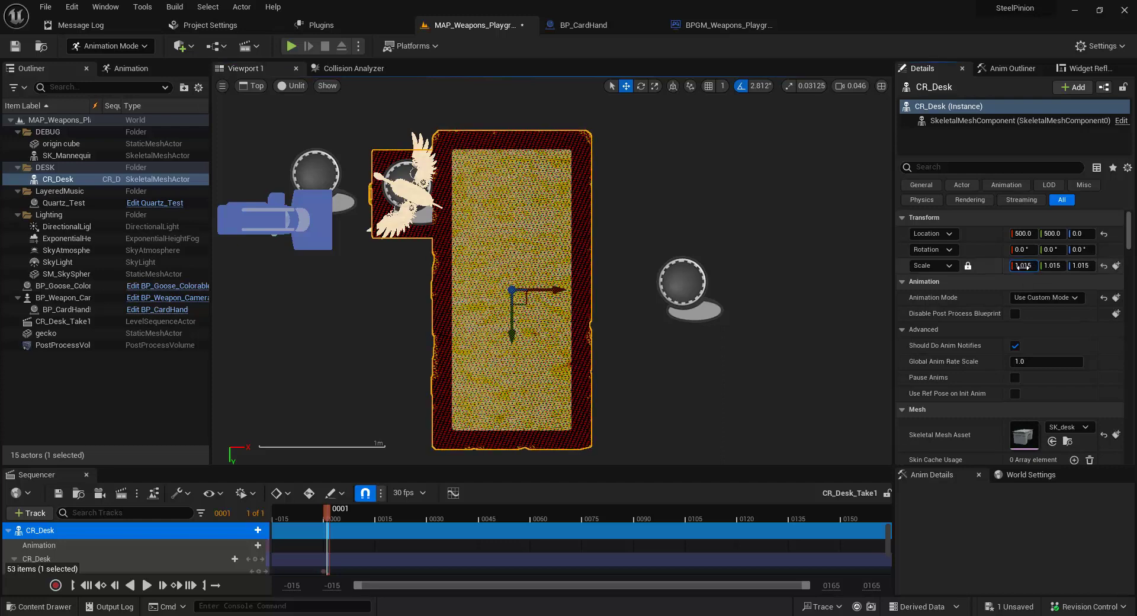
left_click(1022, 266)
type("1.01")
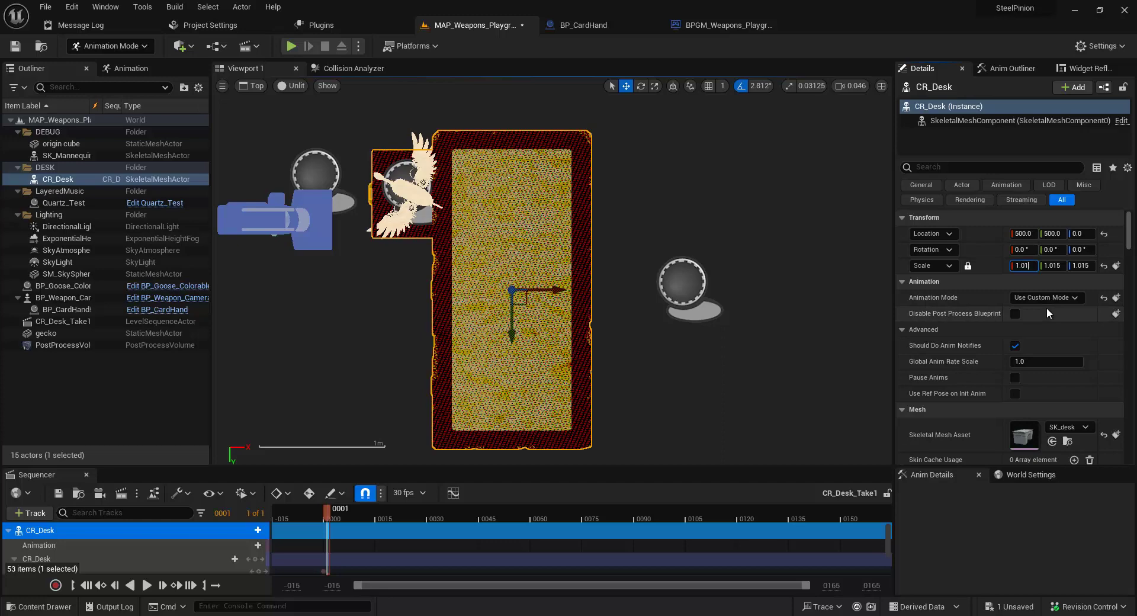
key("Return")
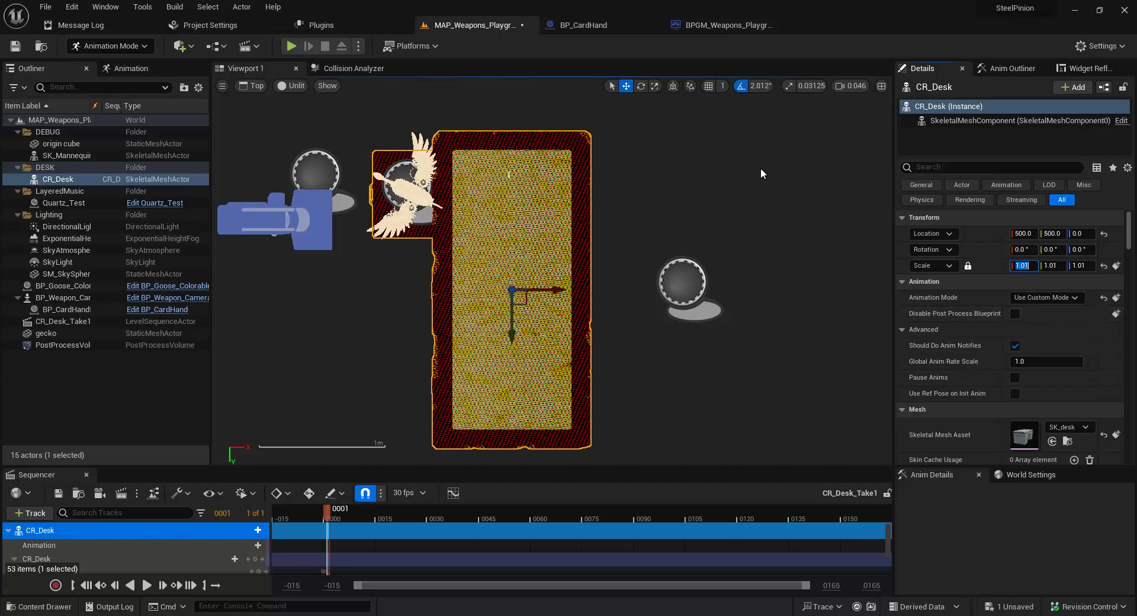
Step: Set CR_Desk's uniform scale to 1.1 and measure the length of its inner surface
type("1.0")
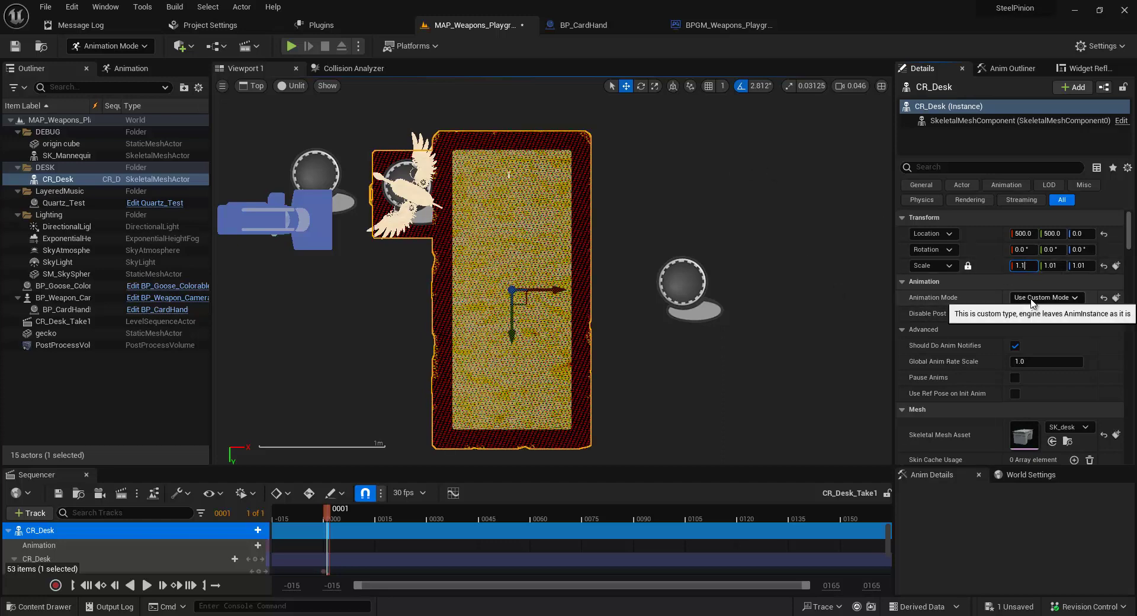
key("Return")
left_click(617, 161)
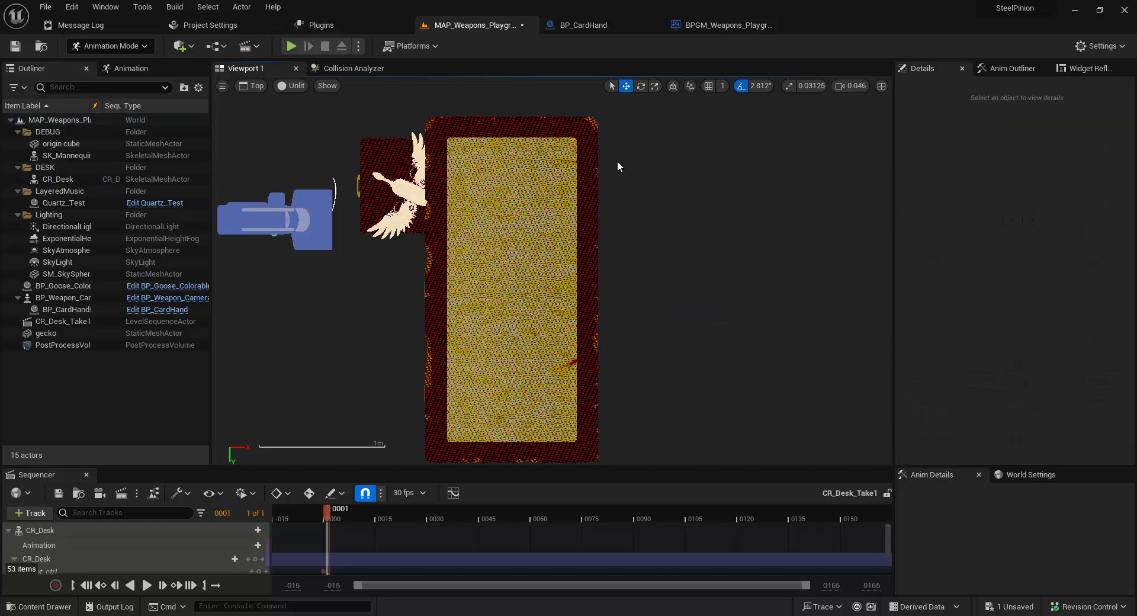
middle_click_drag(579, 258, 584, 440)
Step: Set CR_Desk's uniform scale to 1.05 and measure the length of its inner surface
left_click(64, 176)
left_click(1021, 266)
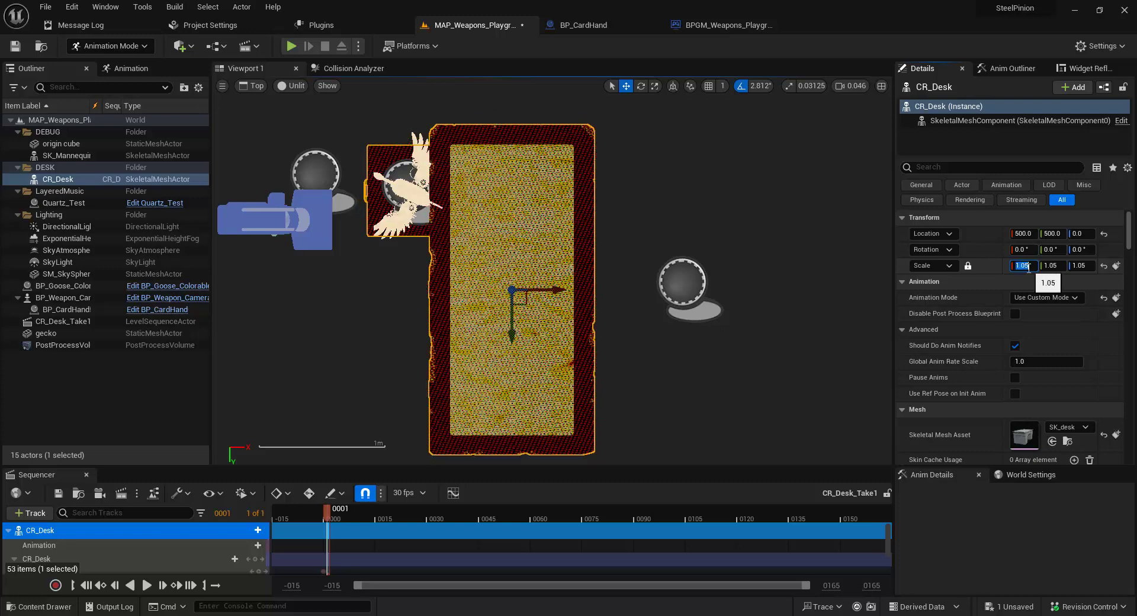
left_click(748, 176)
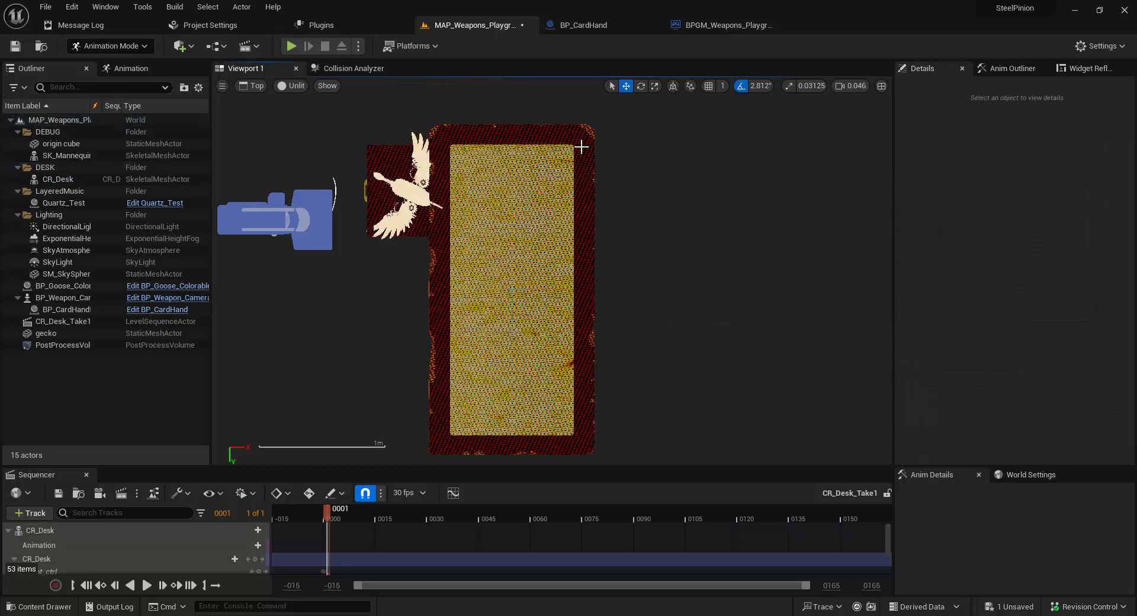
middle_click_drag(598, 312, 582, 437)
Step: Set CR_Desk's uniform scale to 1.025 and measure the length of its inner surface
left_click(70, 179)
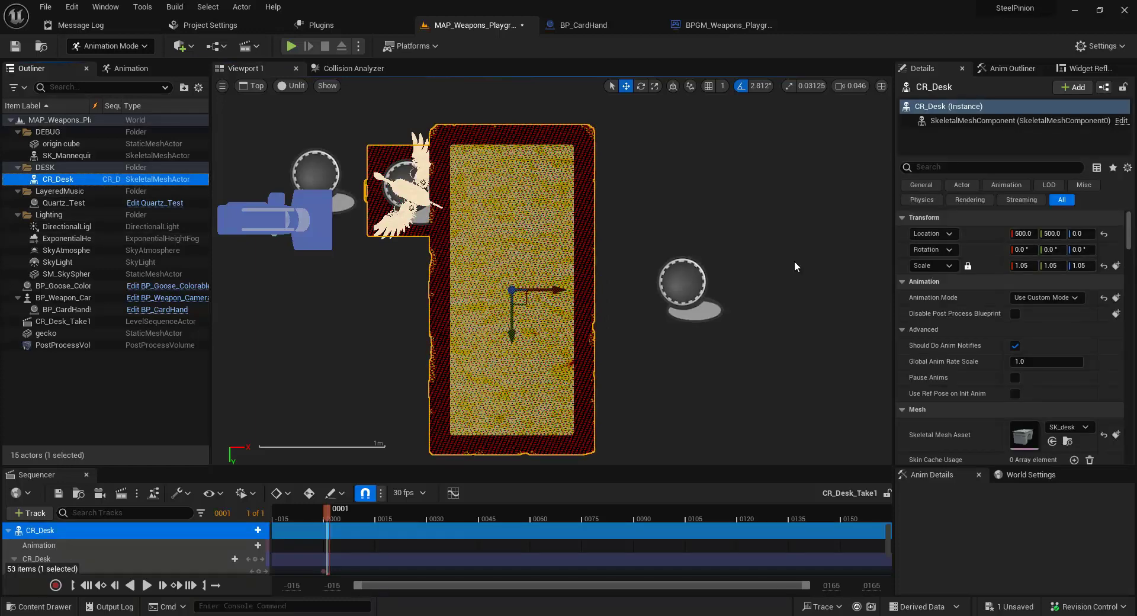
left_click(1030, 264)
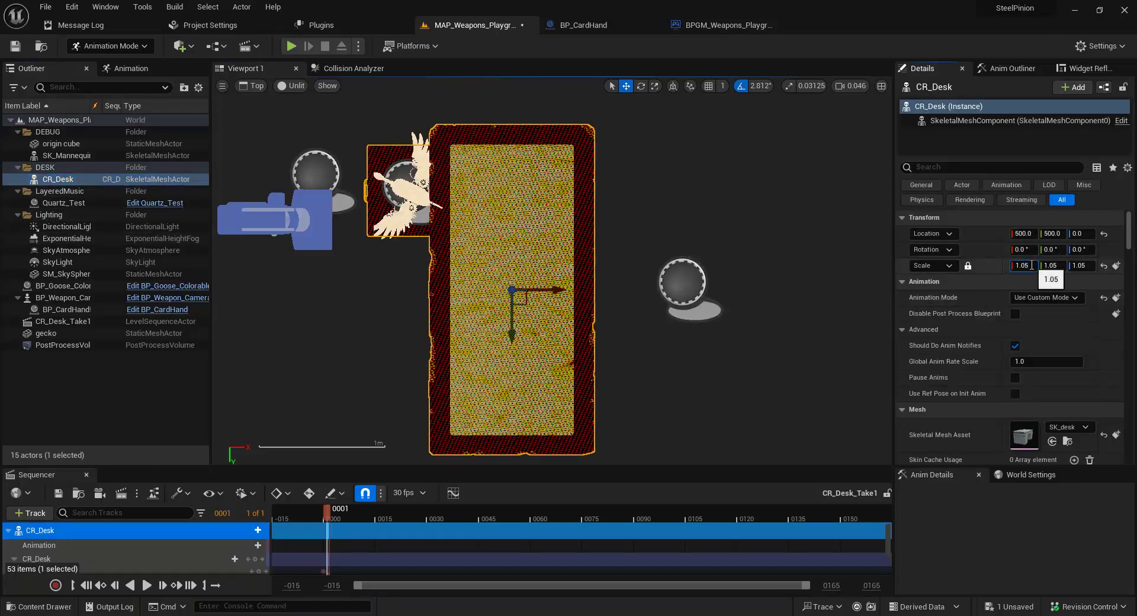
left_click(770, 195)
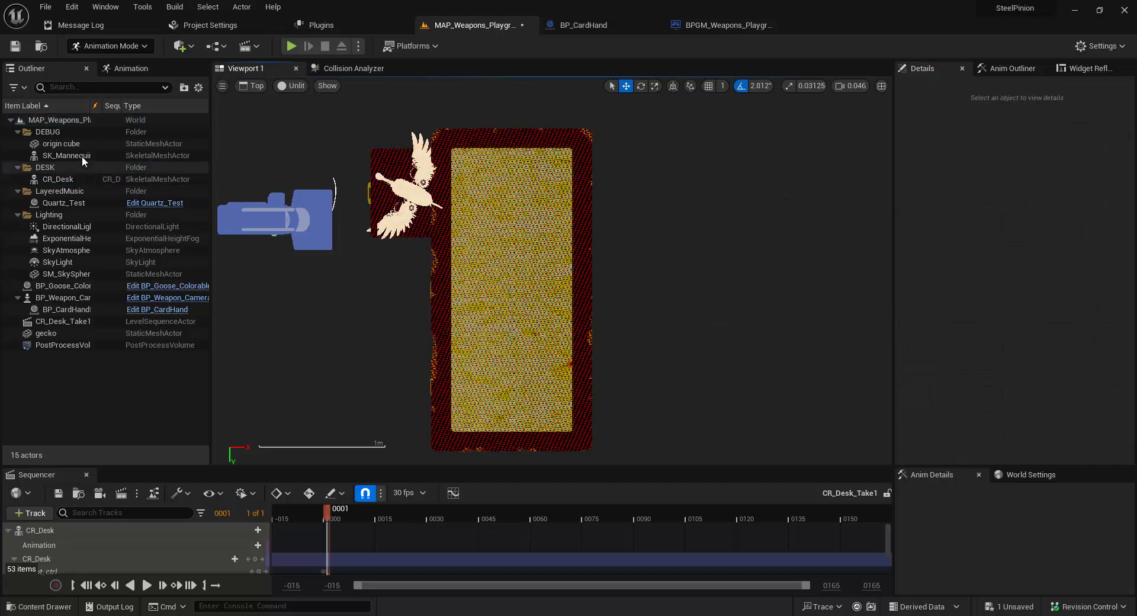
left_click(74, 179)
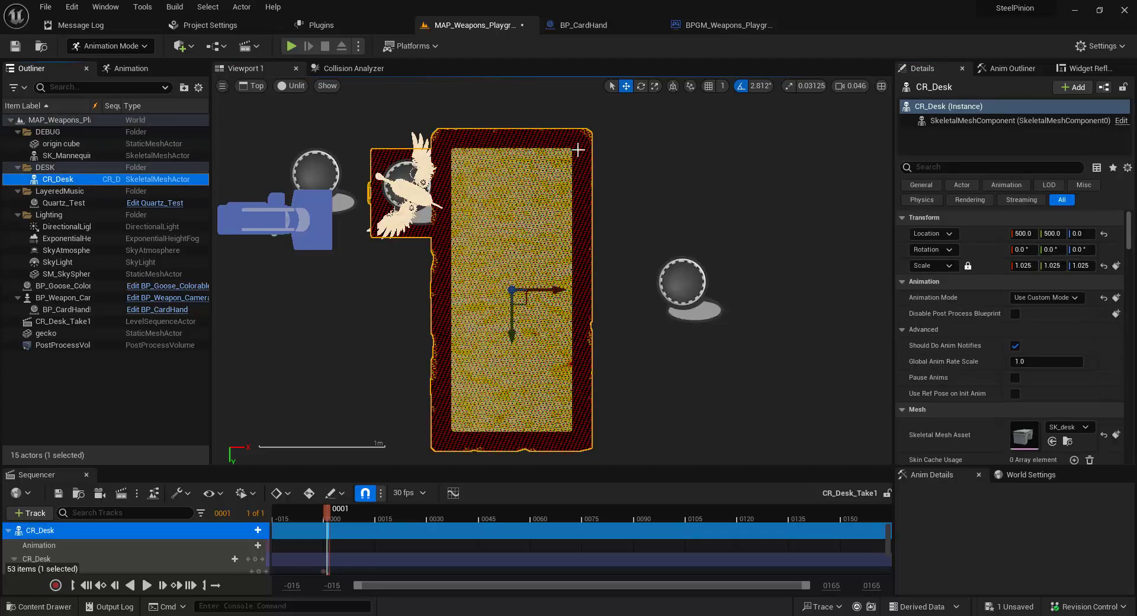
middle_click_drag(578, 148, 579, 433)
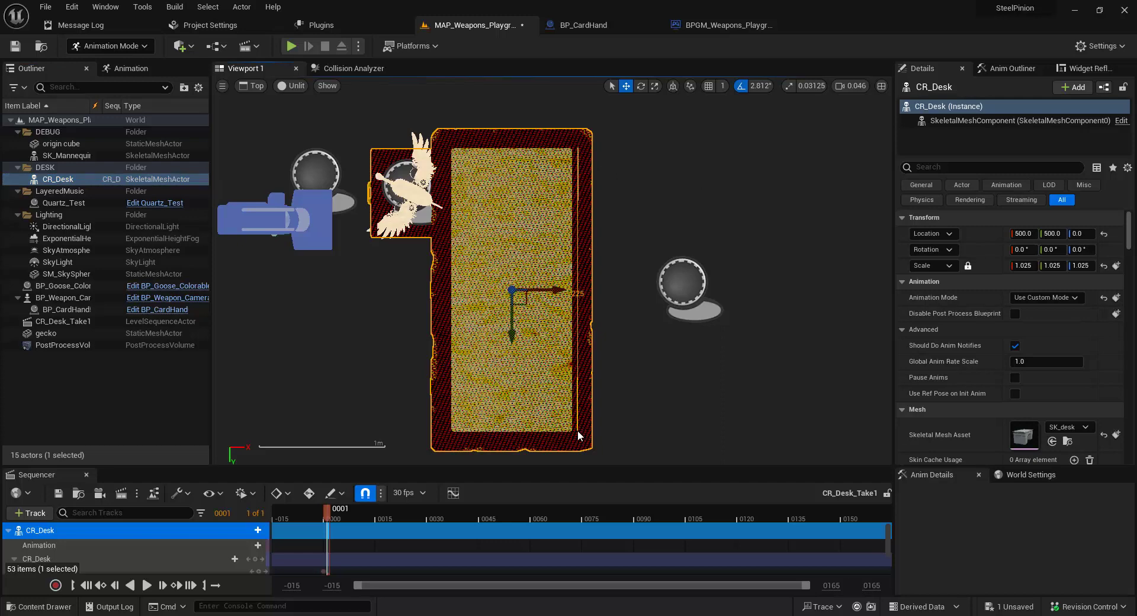
Step: Recheck the length of the rescaled desk's inner surface with repeated corner-to-corner measurements in the top view
scroll(577, 430, "up", 1)
left_click(666, 200)
scroll(662, 201, "down", 1)
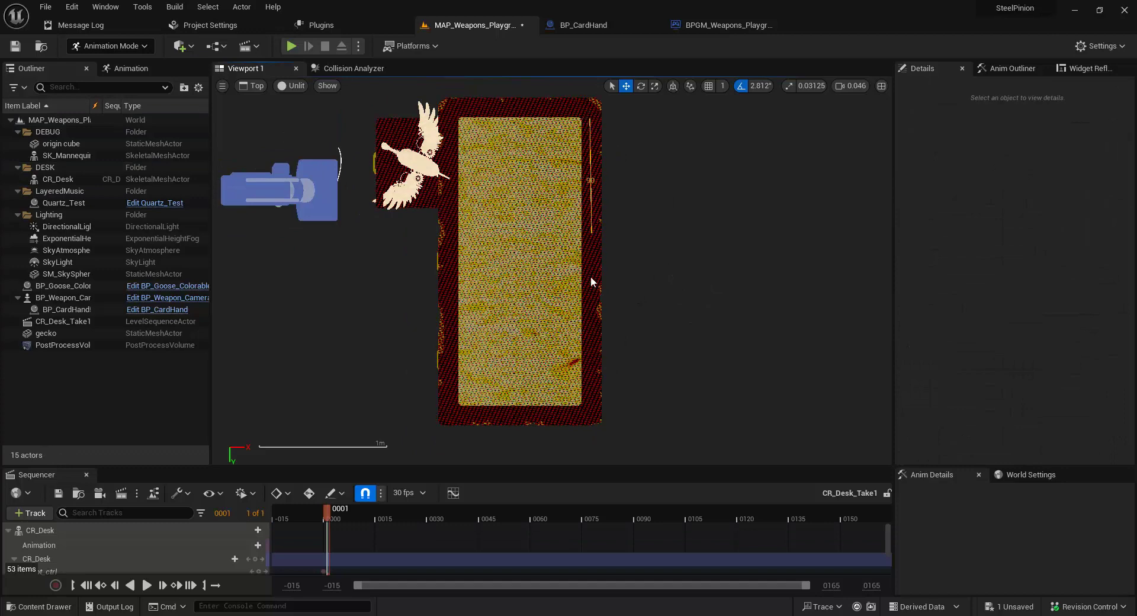
scroll(591, 282, "up", 1)
middle_click_drag(591, 281, 589, 414)
scroll(606, 380, "down", 1)
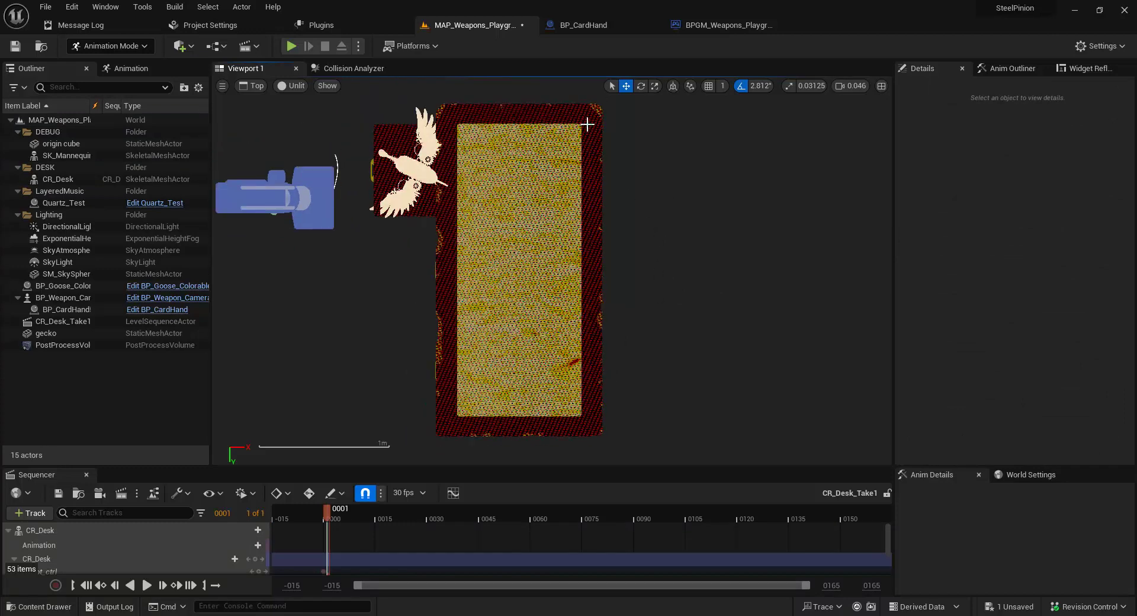
scroll(686, 251, "down", 1)
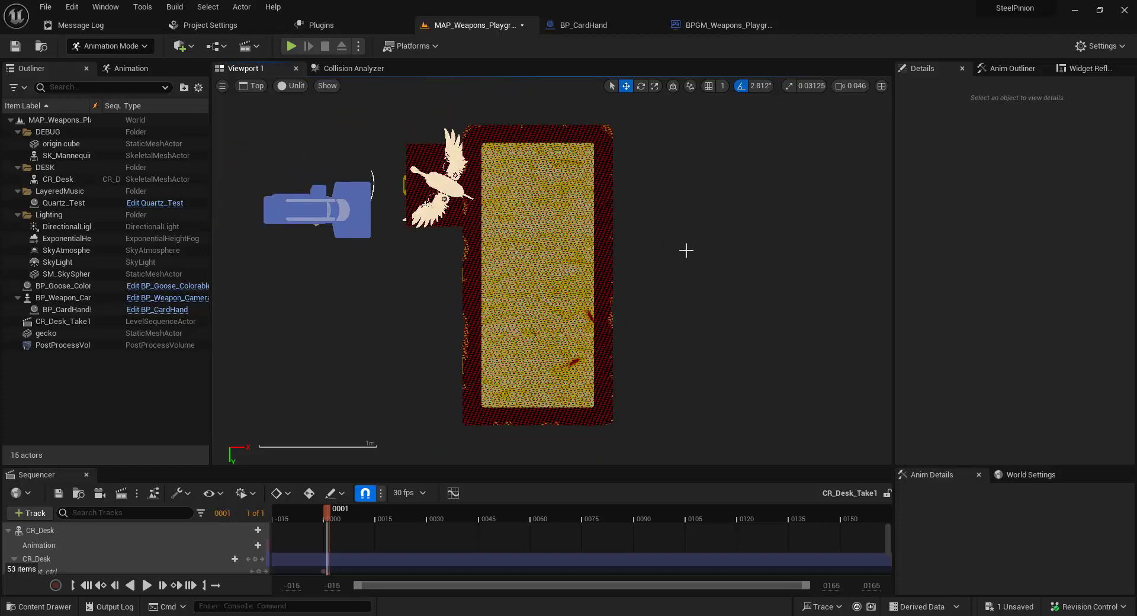
middle_click_drag(602, 144, 602, 408)
scroll(599, 267, "up", 1)
scroll(664, 340, "down", 1)
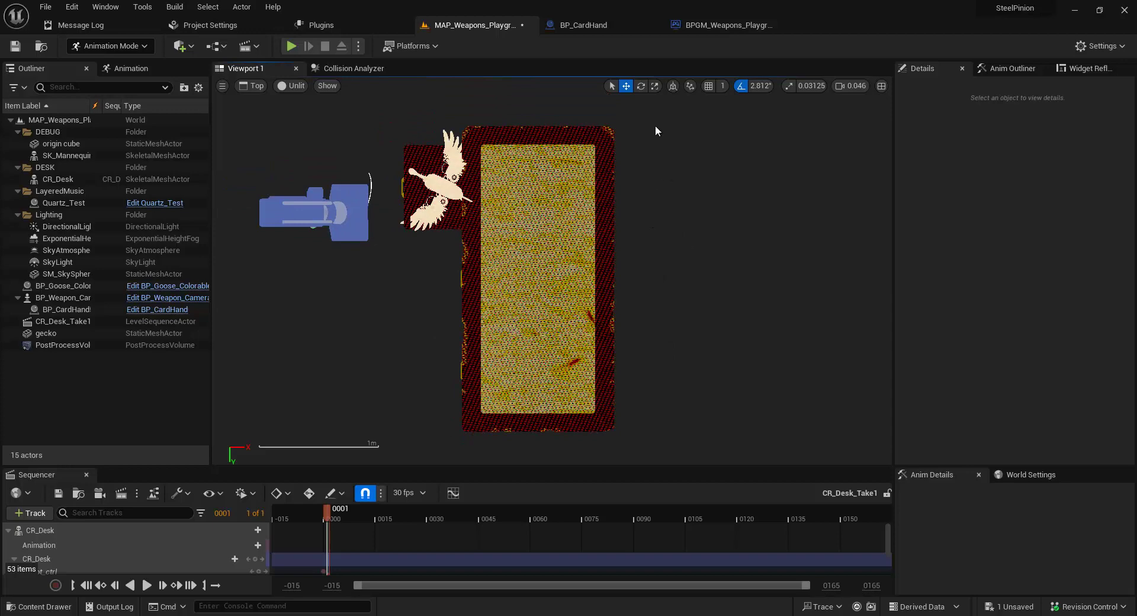
scroll(620, 122, "up", 1)
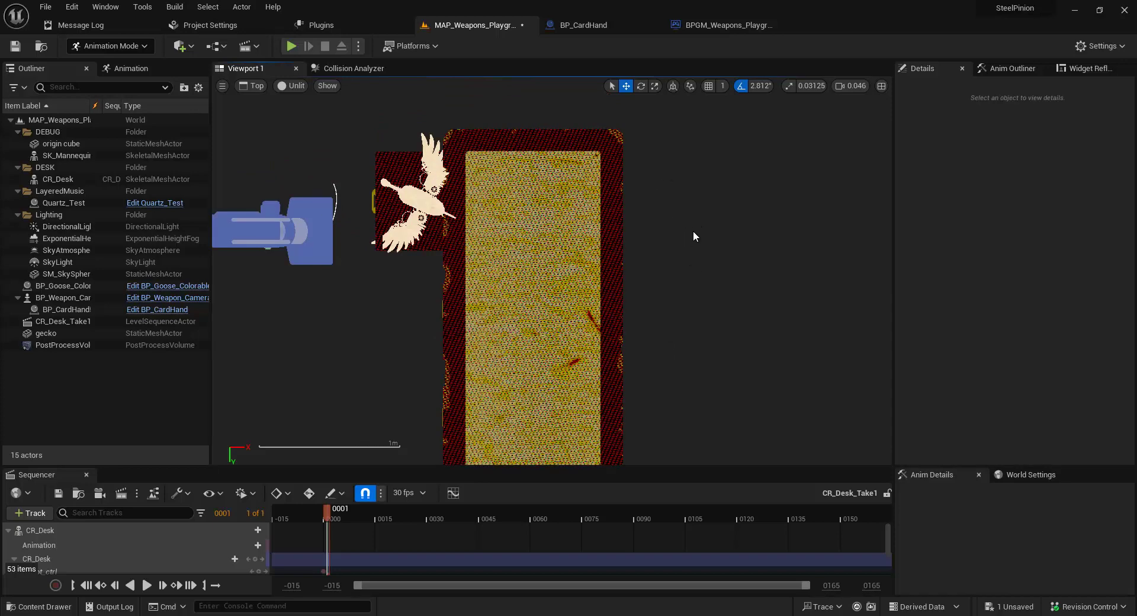
scroll(680, 231, "up", 1)
scroll(644, 248, "down", 1)
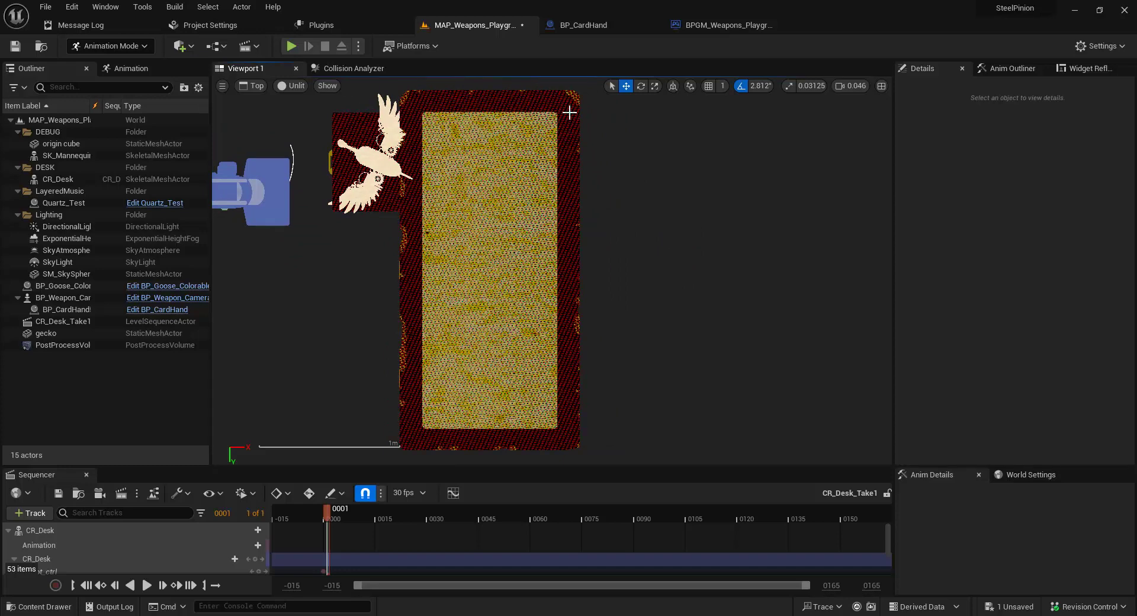
scroll(568, 142, "up", 1)
scroll(597, 191, "down", 3)
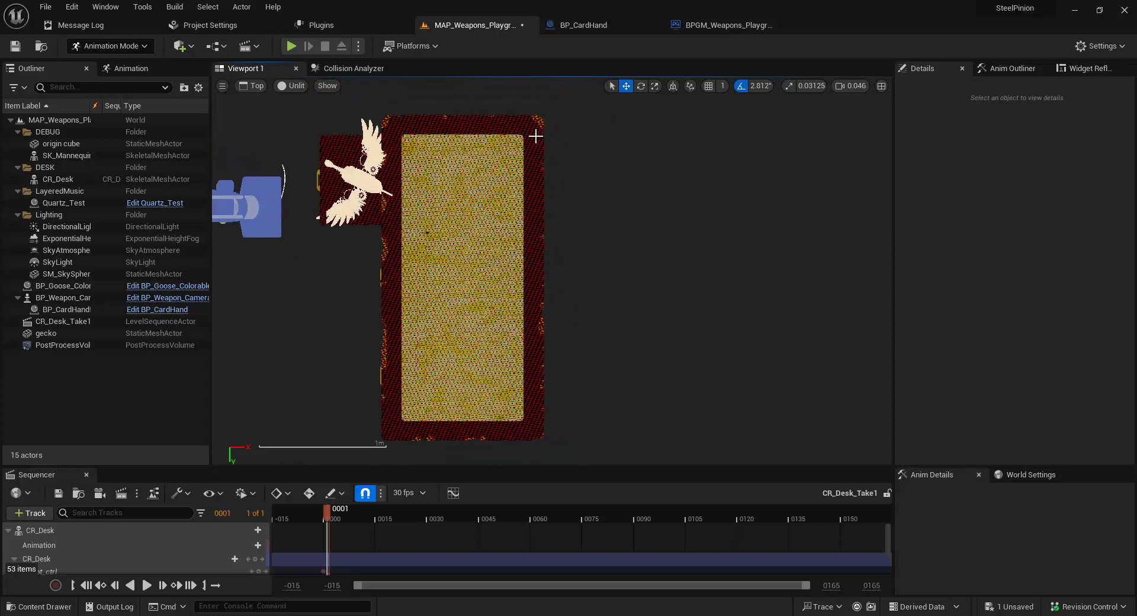
middle_click_drag(533, 323, 535, 421)
Step: Measure the width of the desk's inner surface between its two long edges
scroll(400, 144, "up", 1)
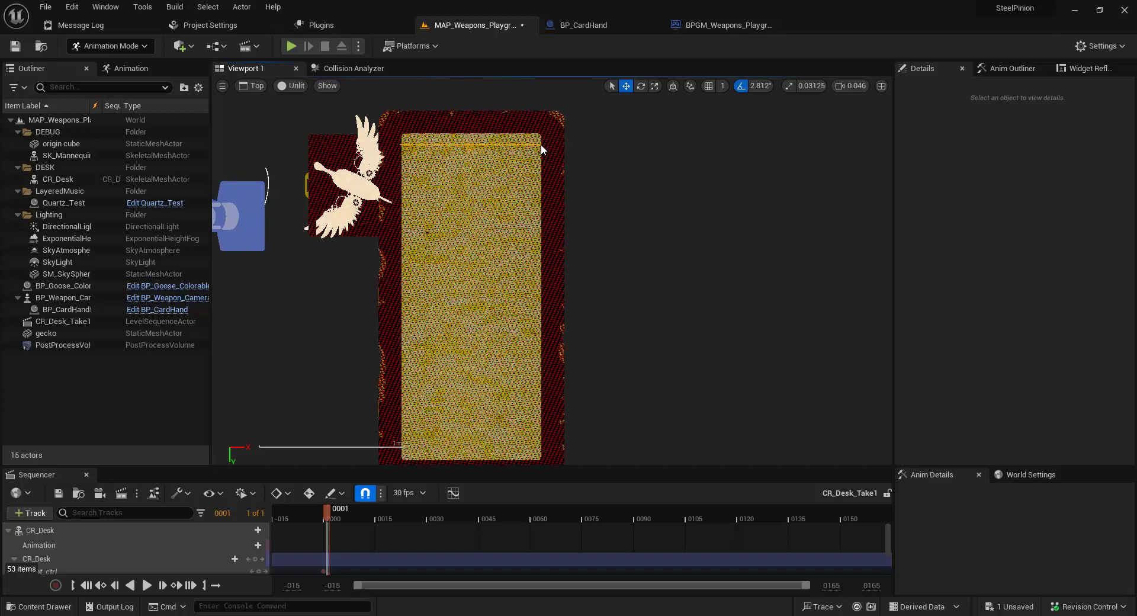
middle_click_drag(541, 144, 541, 144)
scroll(541, 144, "down", 1)
scroll(618, 207, "down", 1)
right_click_drag(579, 231, 639, 210)
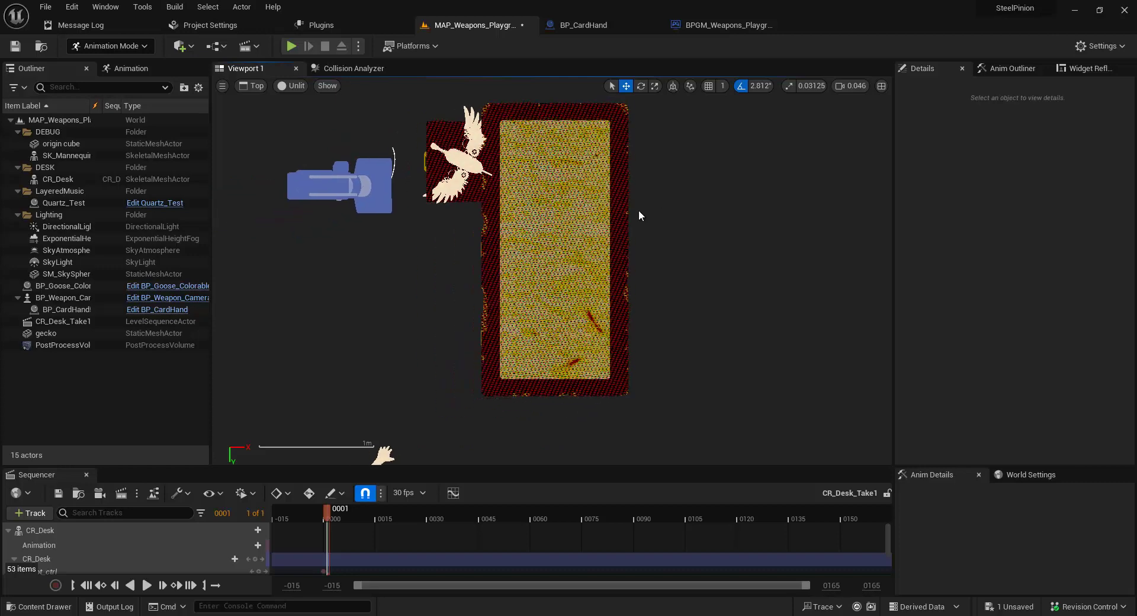
scroll(645, 197, "up", 2)
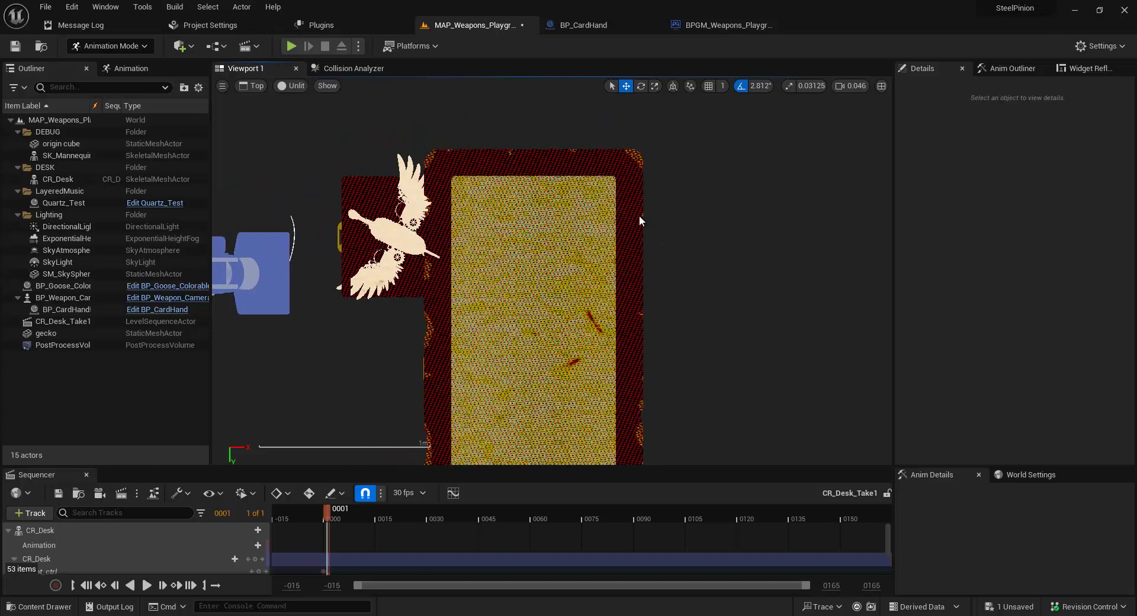
Step: Switch the top view to Wireframe shading and examine the edges around the desk's inner corner
left_click(293, 86)
left_click(290, 130)
left_click(282, 87)
left_click(296, 145)
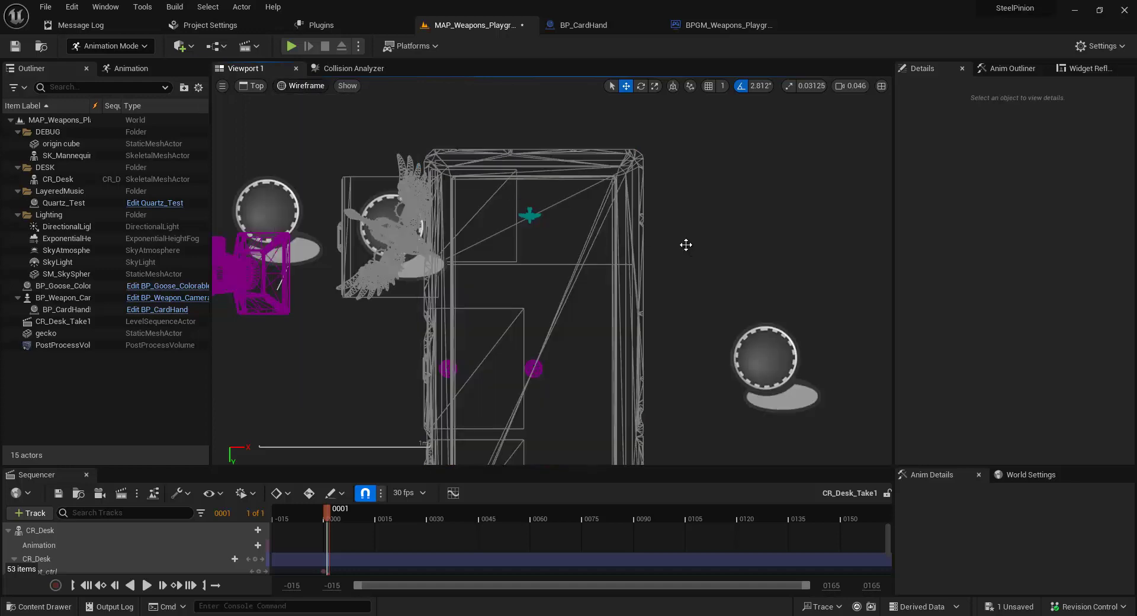
scroll(735, 244, "up", 3)
right_click_drag(749, 227, 846, 257)
scroll(748, 251, "up", 3)
scroll(794, 254, "down", 1)
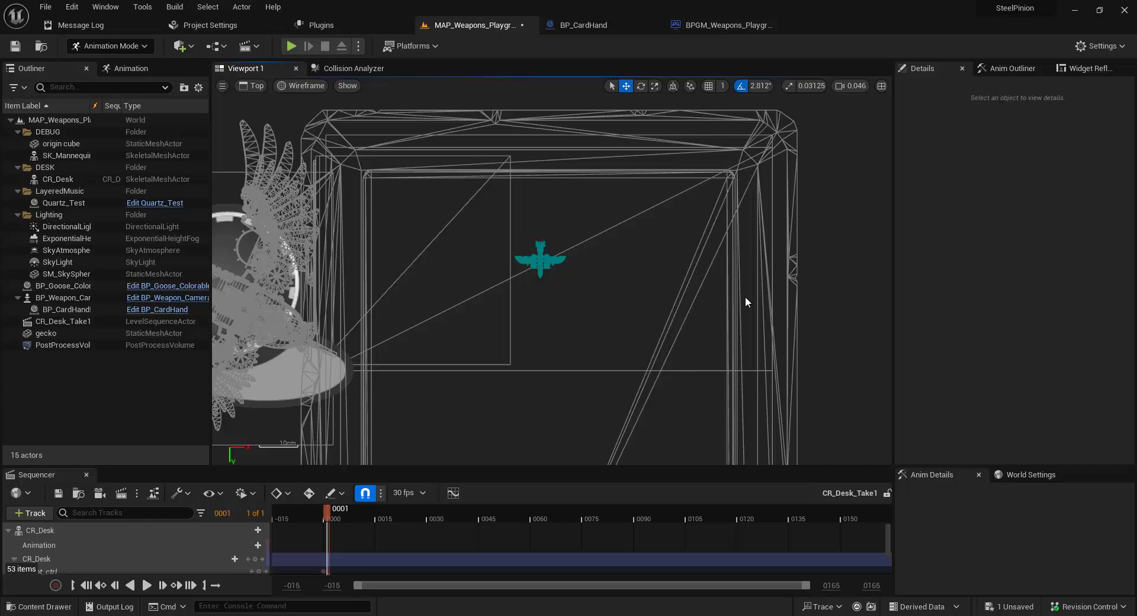
scroll(870, 332, "down", 1)
right_click_drag(886, 322, 604, 128)
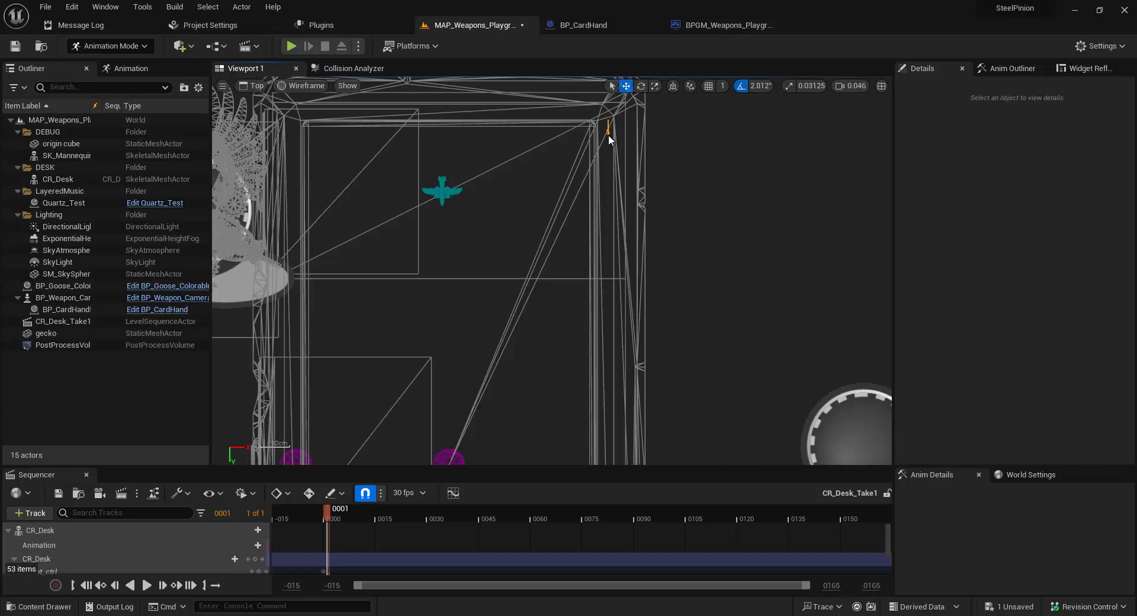
right_click_drag(608, 133, 696, 180)
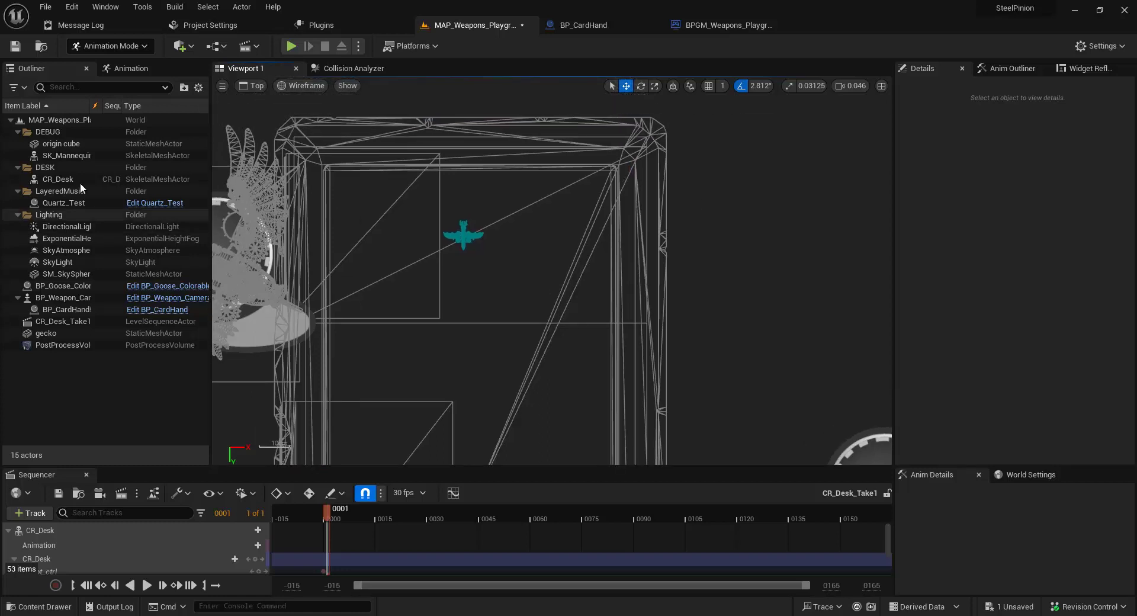
Step: Return to the perspective view, select the gecko actor to see where it sits on the desk, and deselect it
left_click(255, 87)
left_click(279, 107)
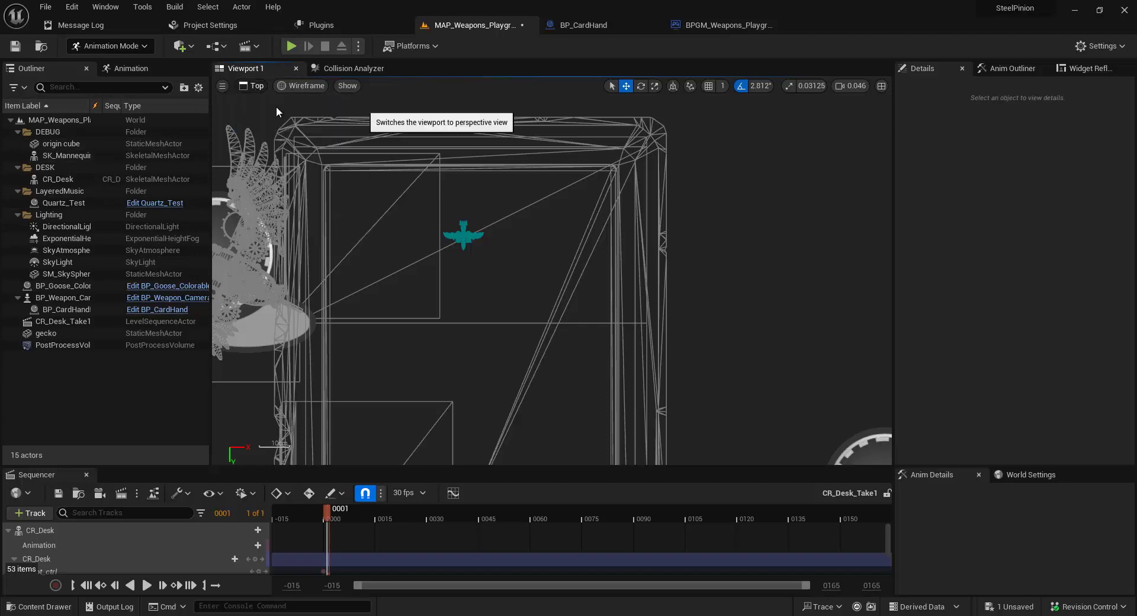
left_click_drag(599, 250, 272, 330)
left_click(45, 332)
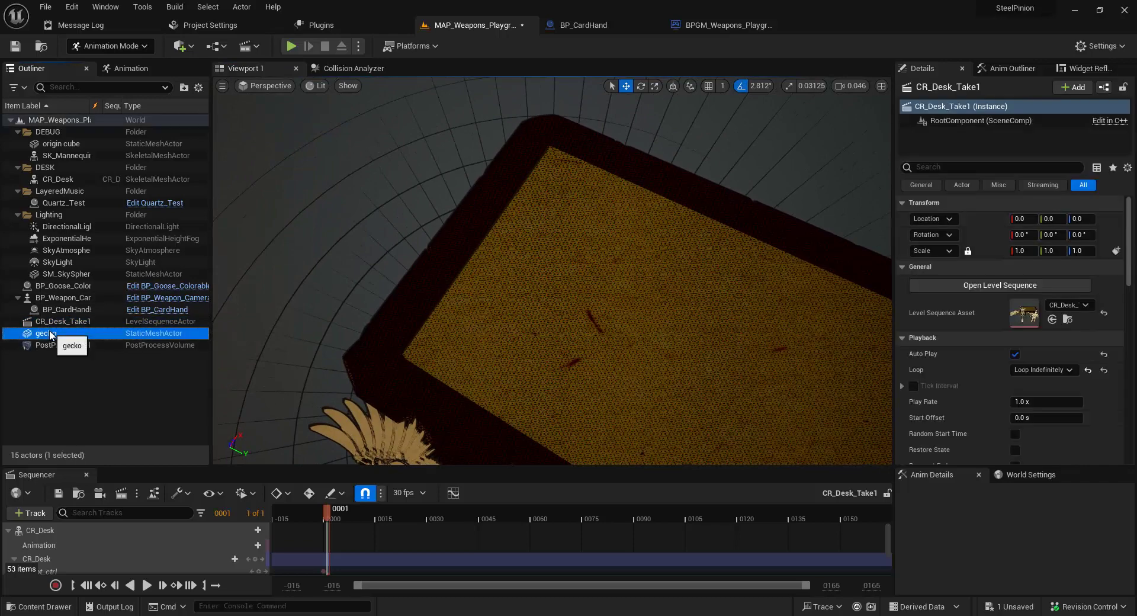
left_click_drag(523, 269, 550, 127)
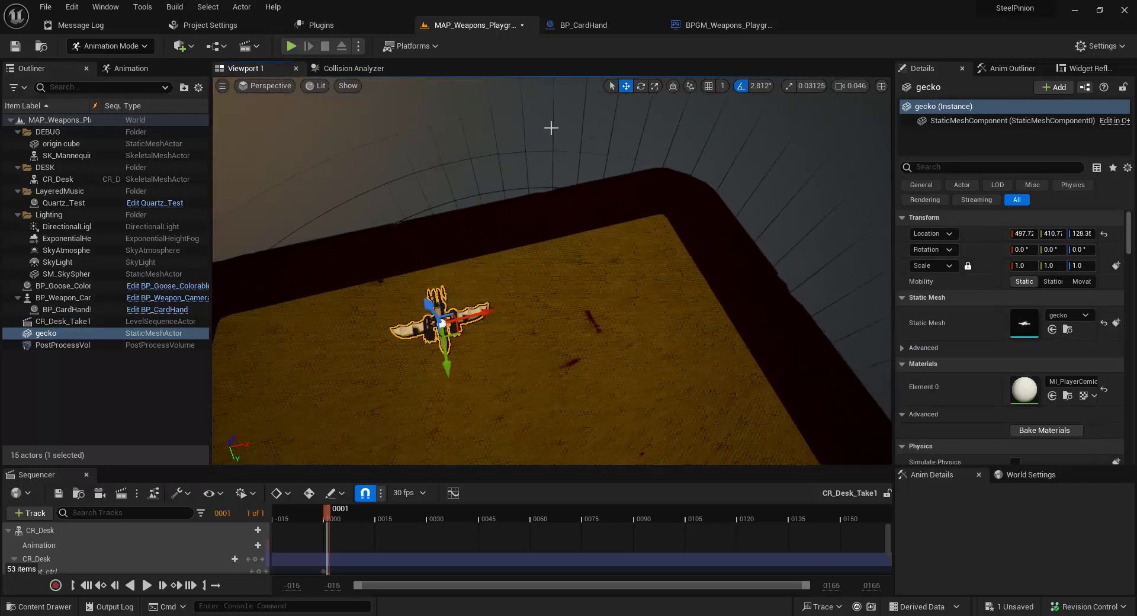
left_click(541, 159)
right_click_drag(541, 160, 578, 223)
key("Escape")
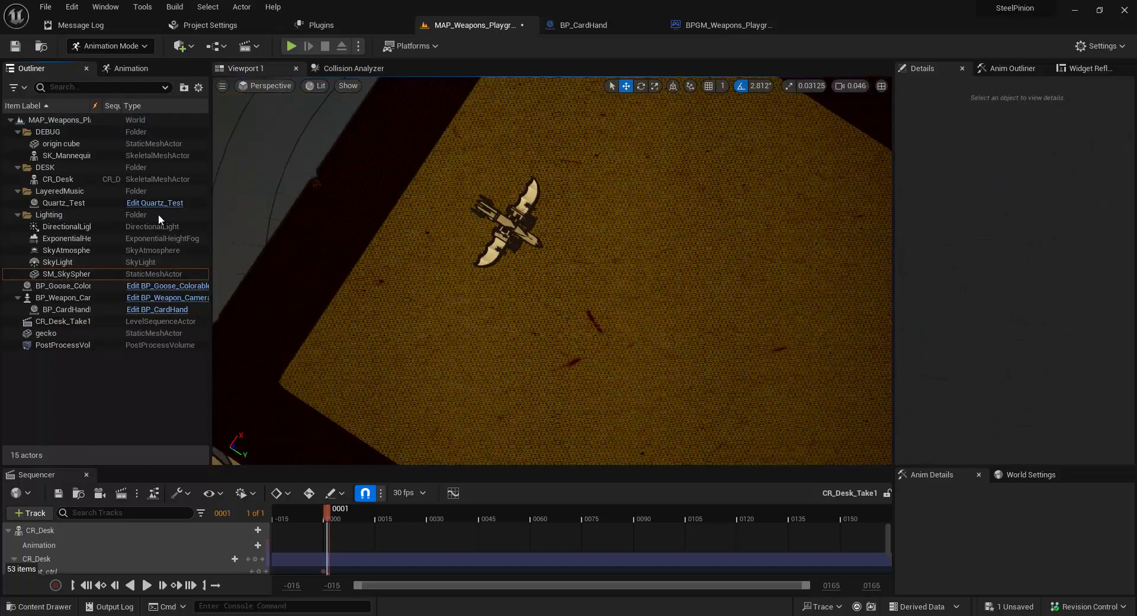
Step: Add a cube shape to the level near the desk's inner surface
left_click(181, 50)
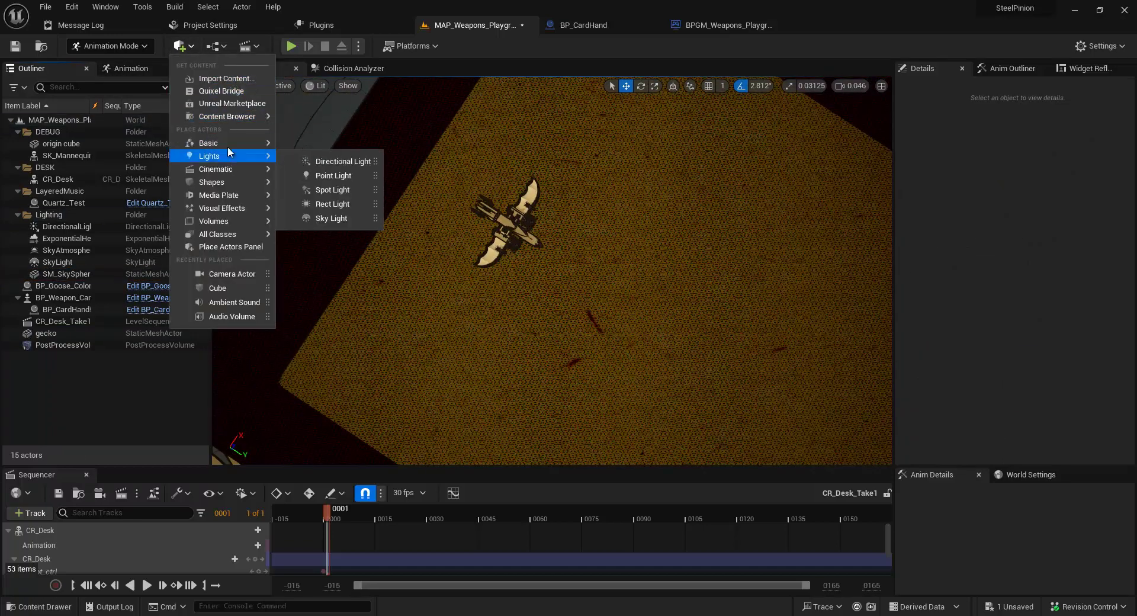
left_click(218, 287)
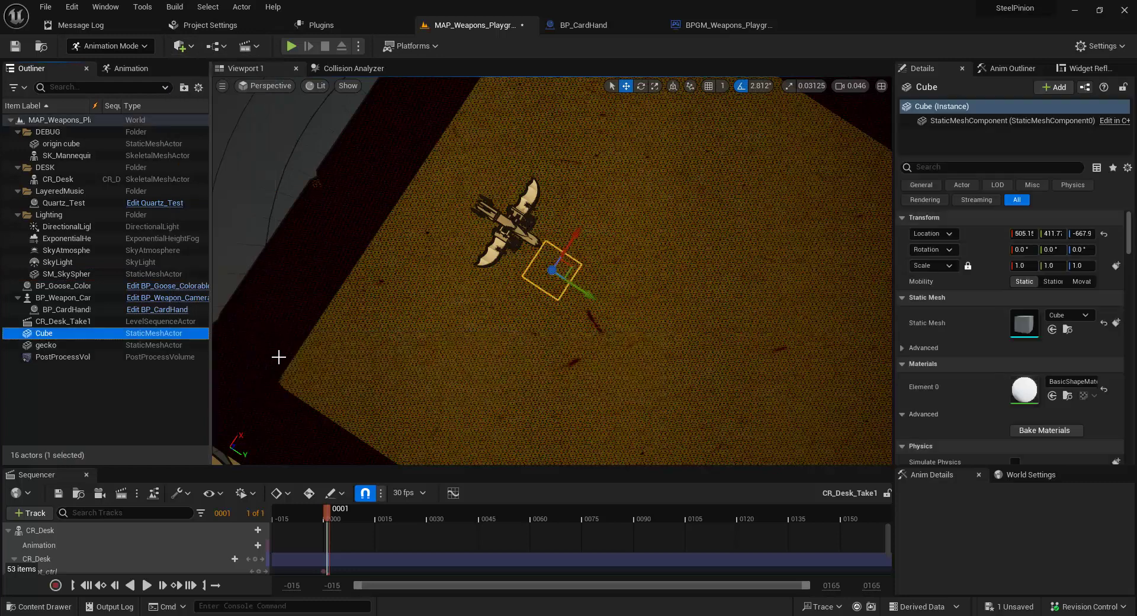
scroll(637, 307, "up", 5)
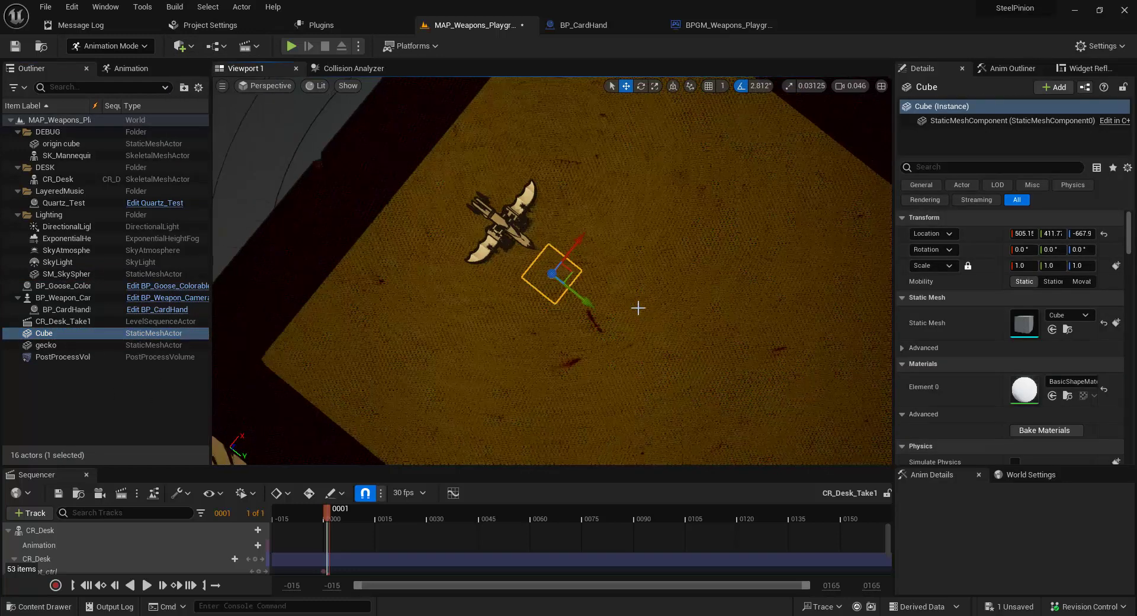
right_click_drag(502, 303, 510, 284)
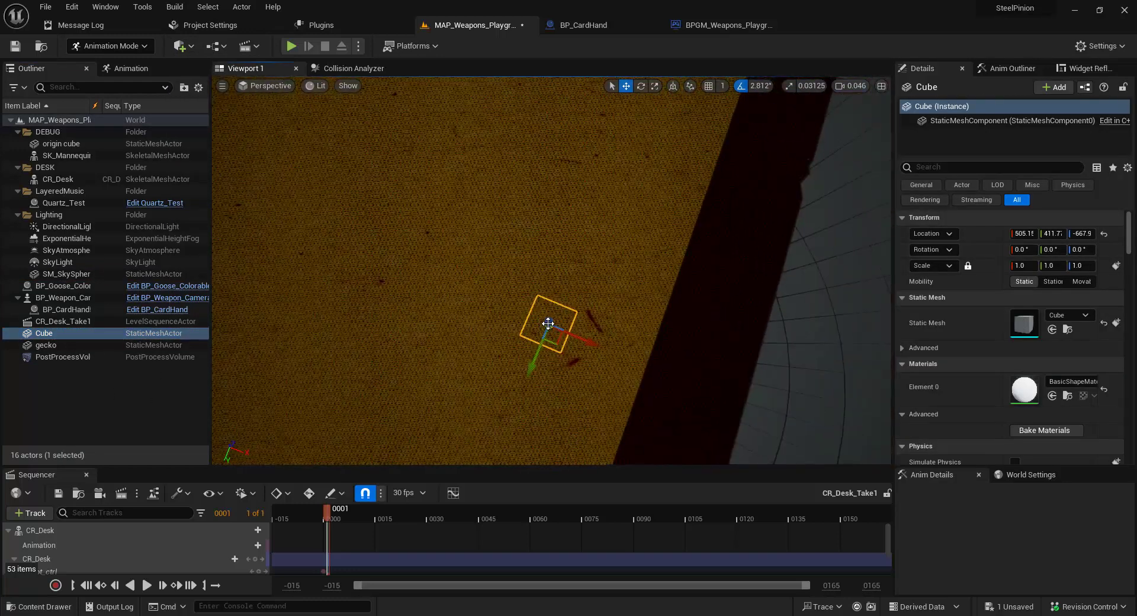
Step: Raise the cube above the desk's corner to about X 489.6, Y 388.6, Z 163.7 and view it from the top
left_click_drag(548, 331, 708, 242)
right_click_drag(708, 243, 722, 291)
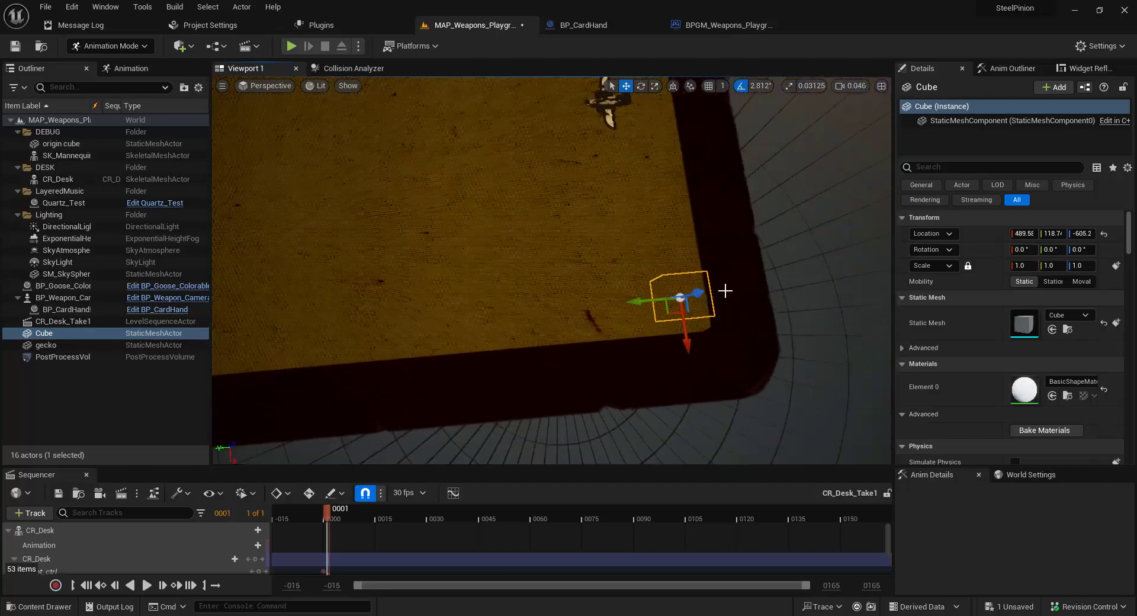
left_click_drag(710, 294, 770, 242)
right_click_drag(770, 243, 399, 284)
left_click_drag(405, 276, 609, 432)
right_click_drag(610, 432, 702, 370)
left_click_drag(702, 370, 743, 311)
right_click_drag(742, 311, 651, 293)
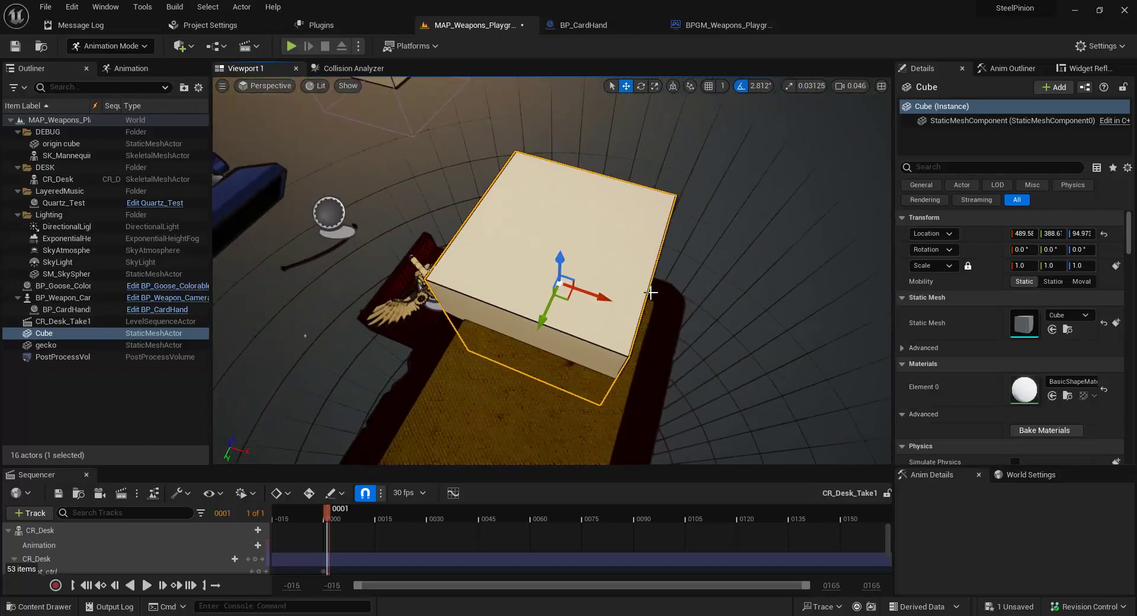
left_click_drag(566, 256, 597, 179)
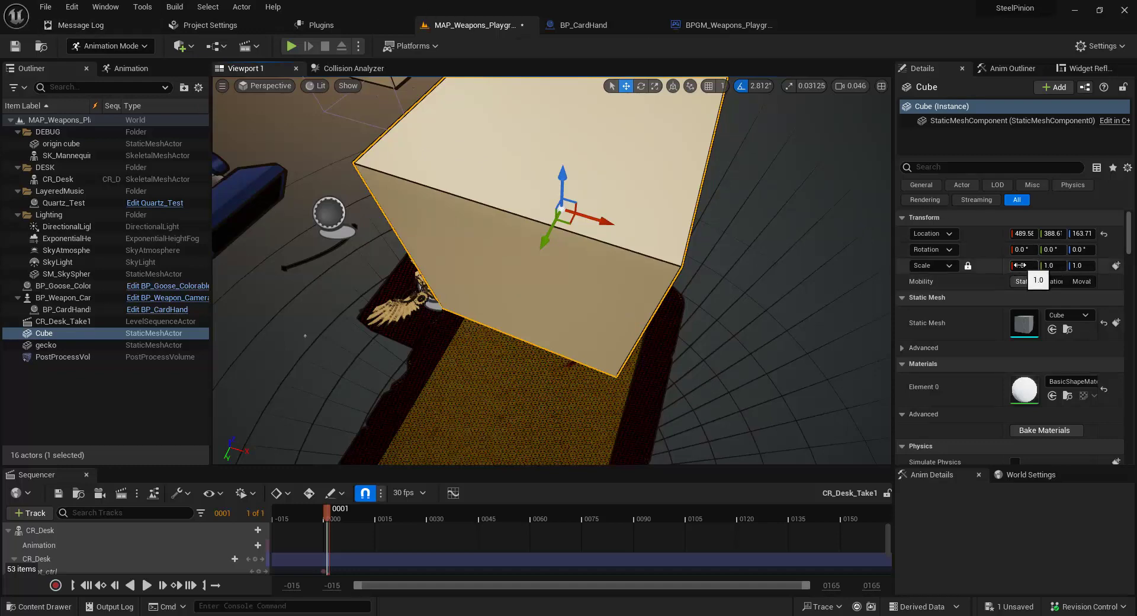
left_click_drag(795, 261, 602, 322, "alt")
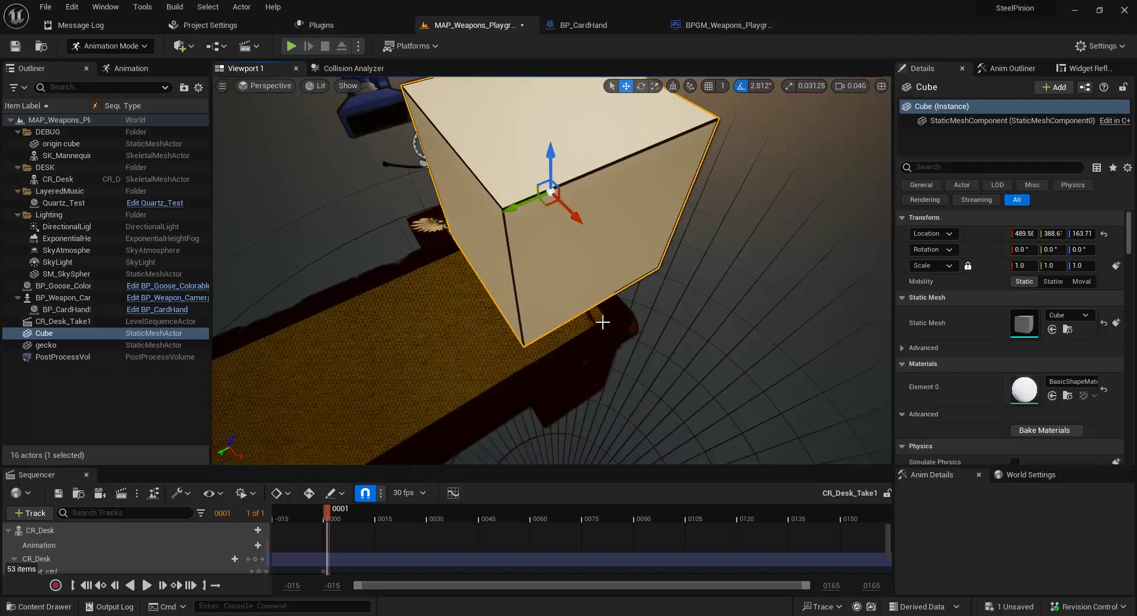
left_click(256, 86)
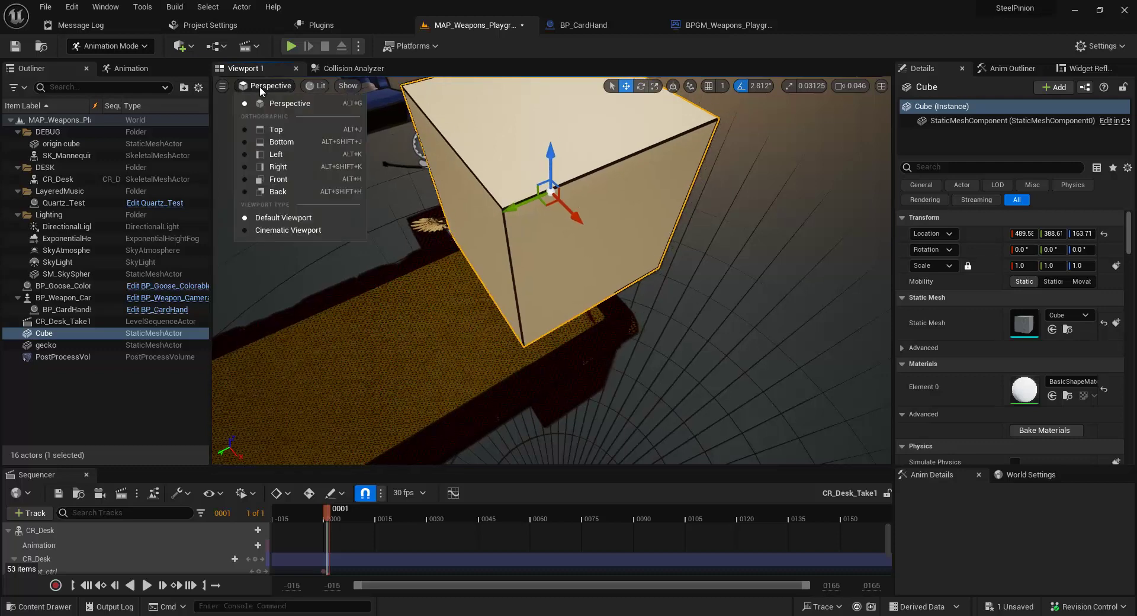
left_click(257, 130)
Step: Try moving the cube along X to about 512.4 and scaling it in the top view, and undo the scaling
right_click_drag(658, 257, 645, 276)
left_click_drag(446, 233, 486, 246)
key("r")
left_click_drag(463, 224, 468, 207)
key("ctrl+z")
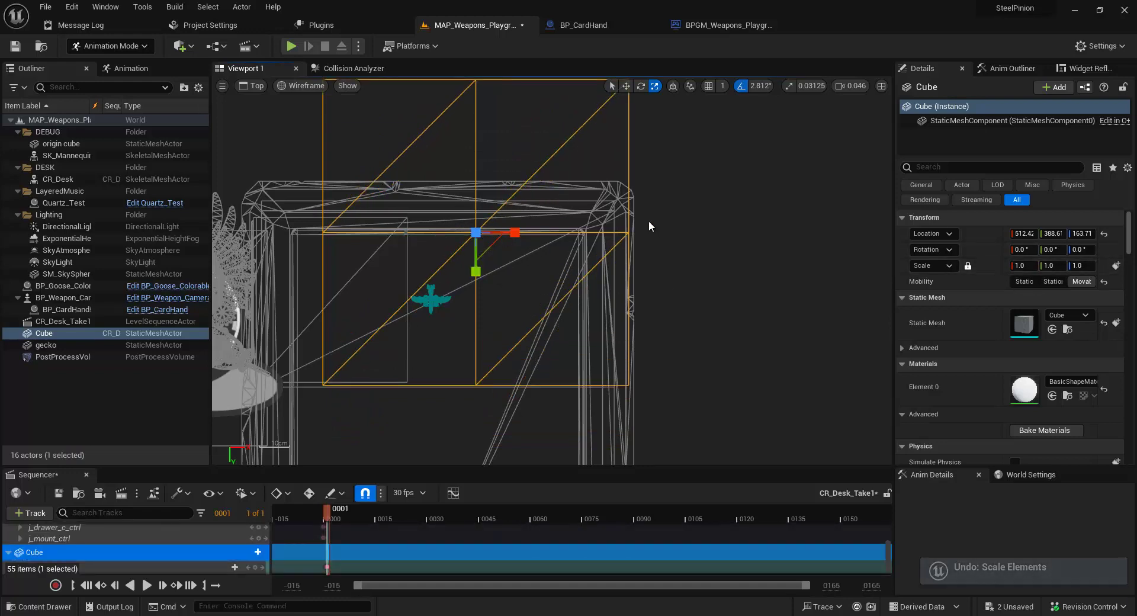
Step: Delete the Cube track from the CR_Desk_Take1 sequence and collapse the CR_Desk control track
scroll(648, 222, "down", 1)
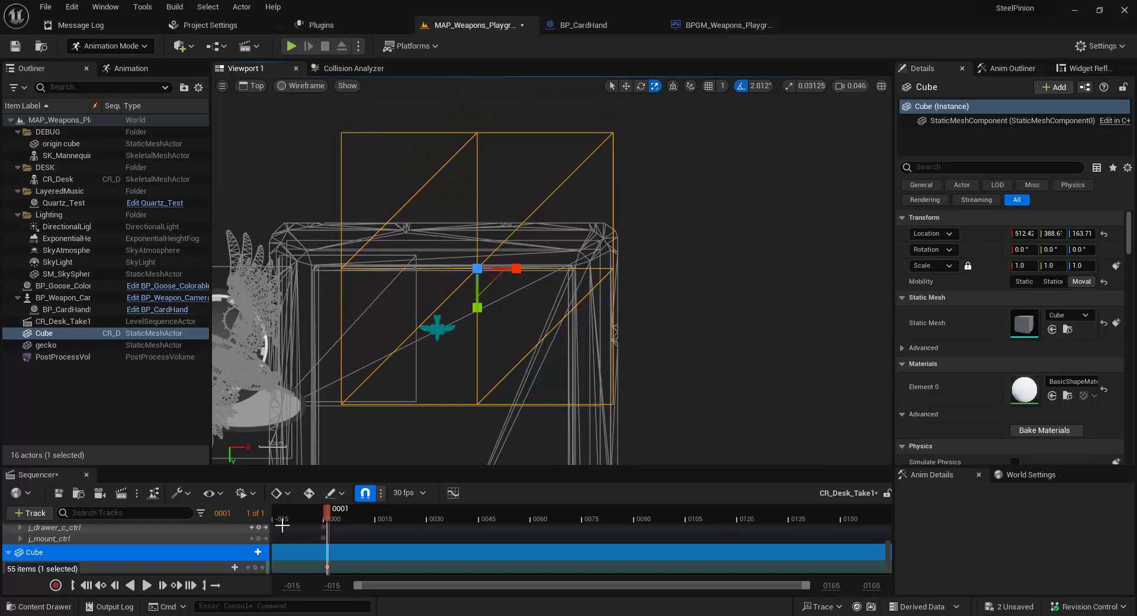
scroll(127, 549, "down", 2)
scroll(129, 545, "up", 2)
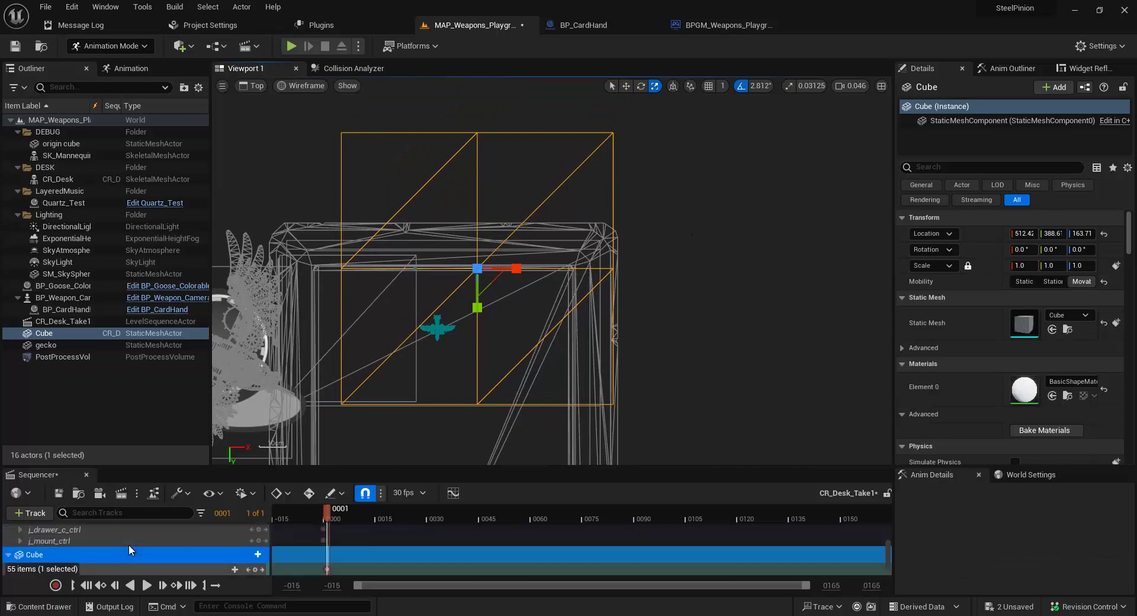
scroll(129, 545, "down", 2)
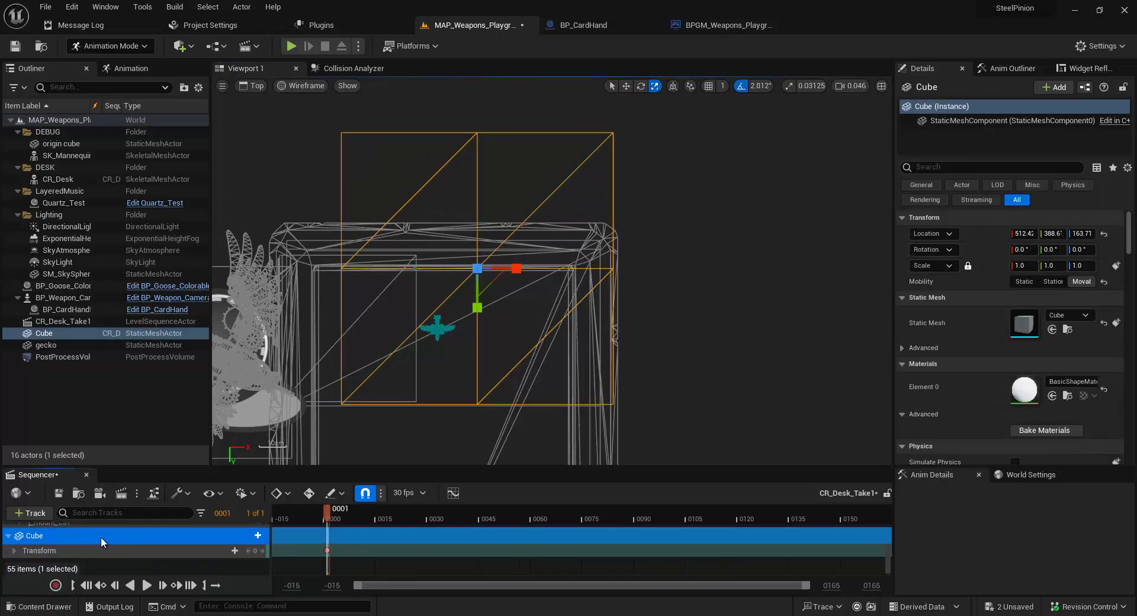
right_click(100, 537)
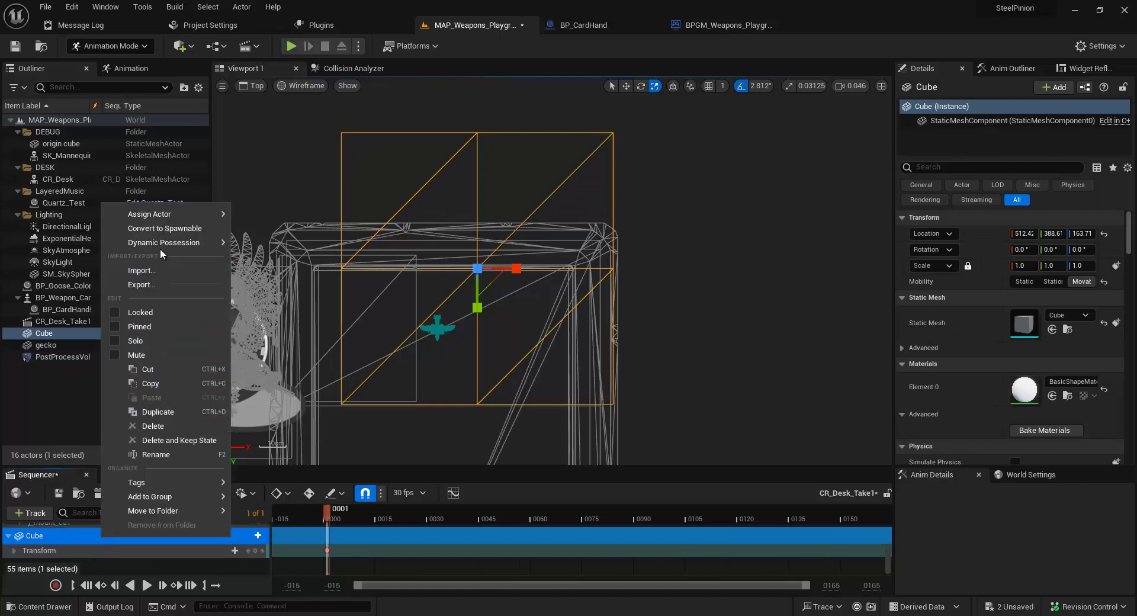
left_click(153, 425)
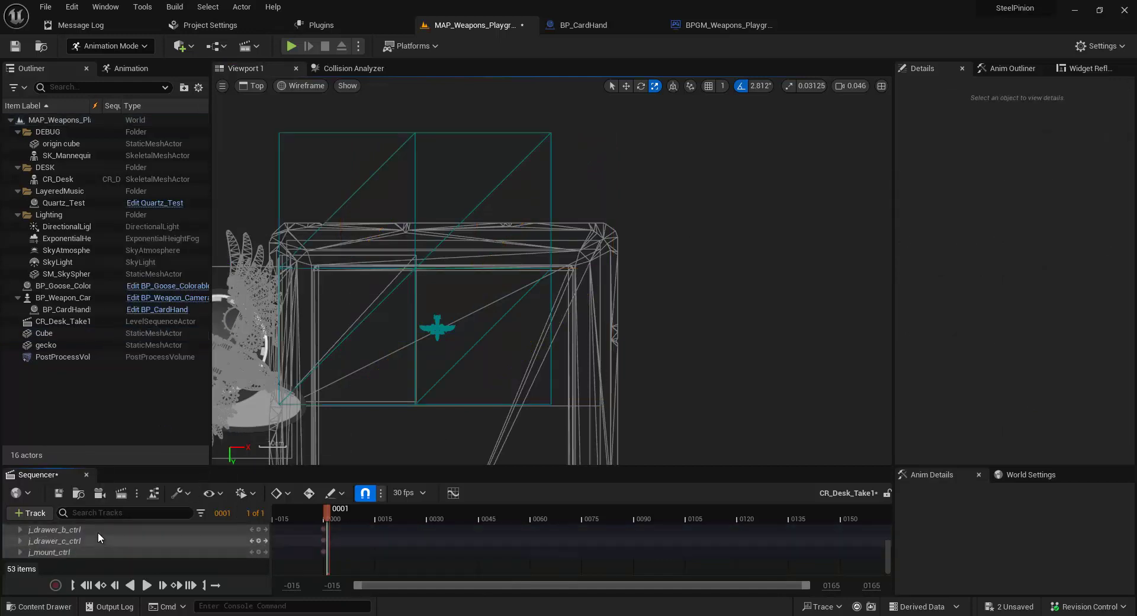
scroll(97, 532, "up", 5)
left_click(13, 550)
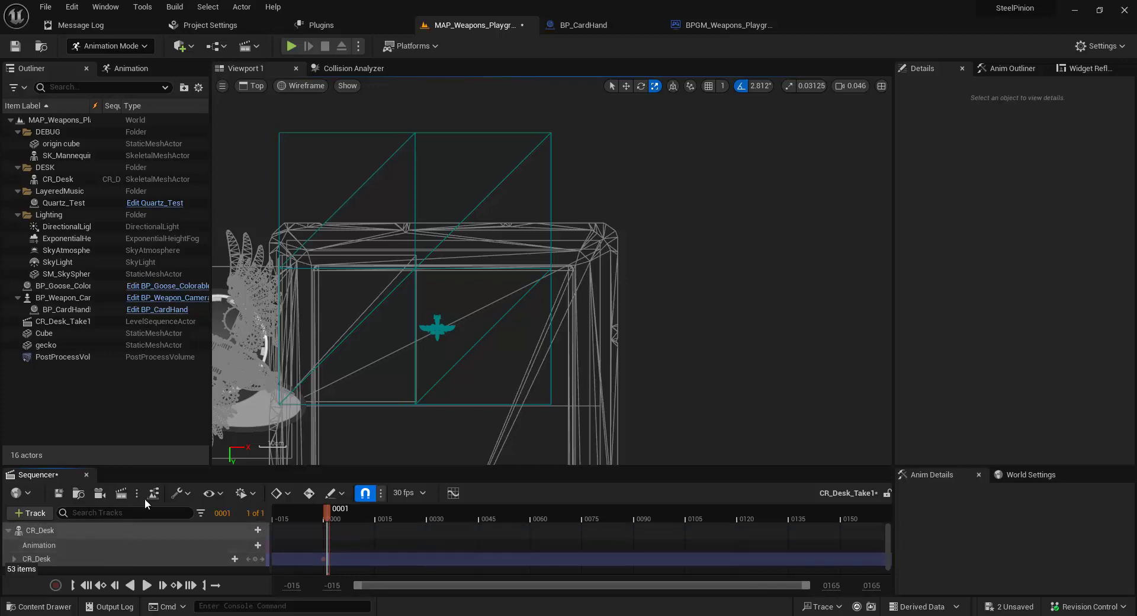
Step: Set the cube's uniform scale to 0.05 and move it along X to about 567.7, just outside the desk's long edge
left_click(44, 333)
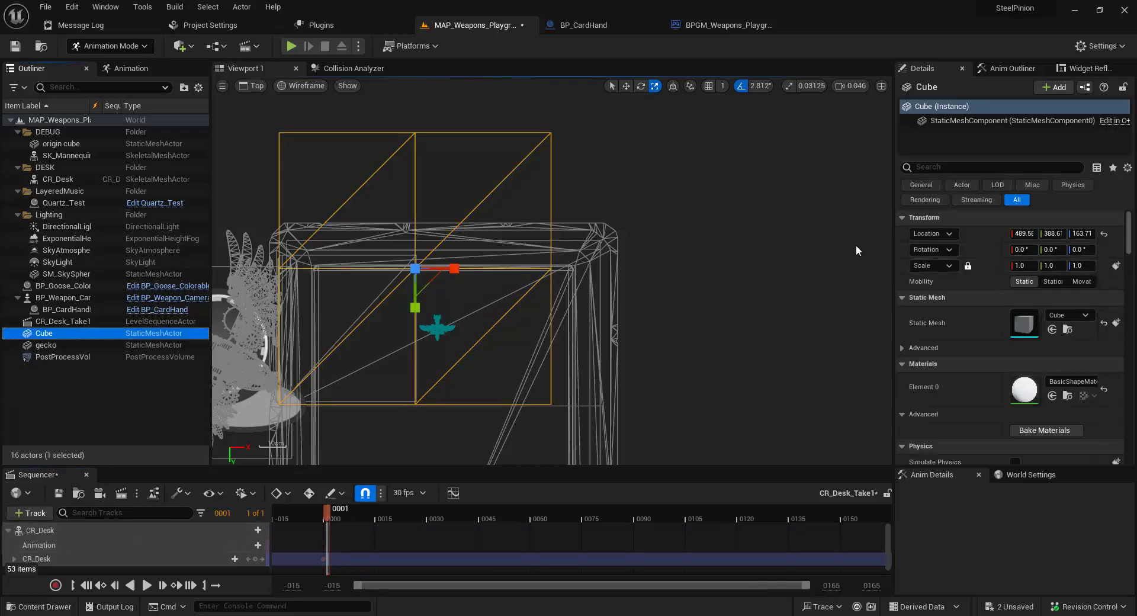
key("e")
key("w")
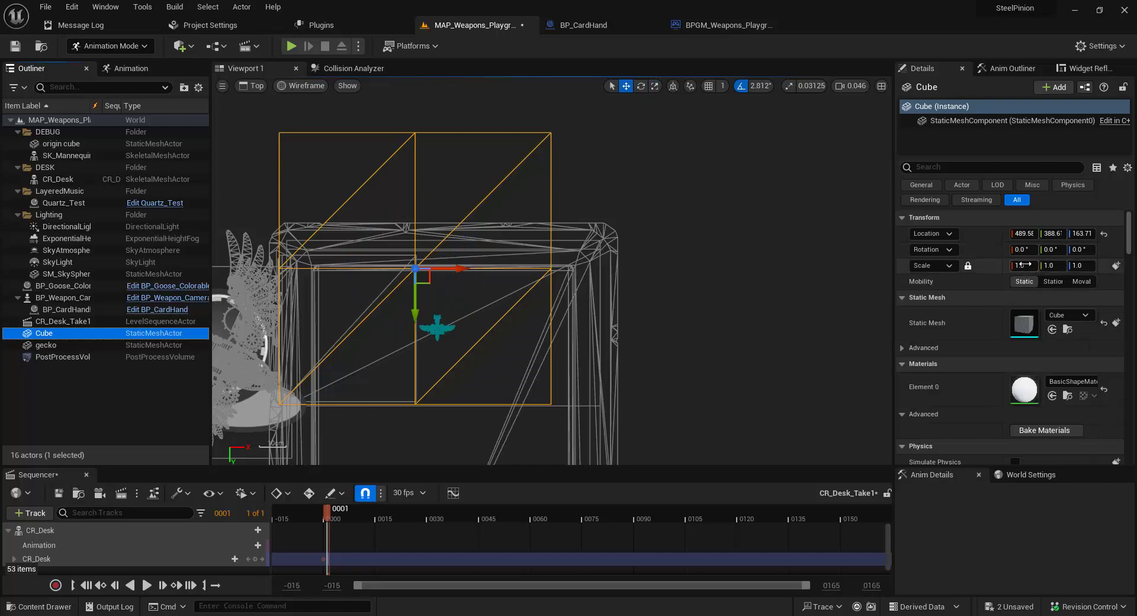
left_click_drag(1020, 265, 866, 290)
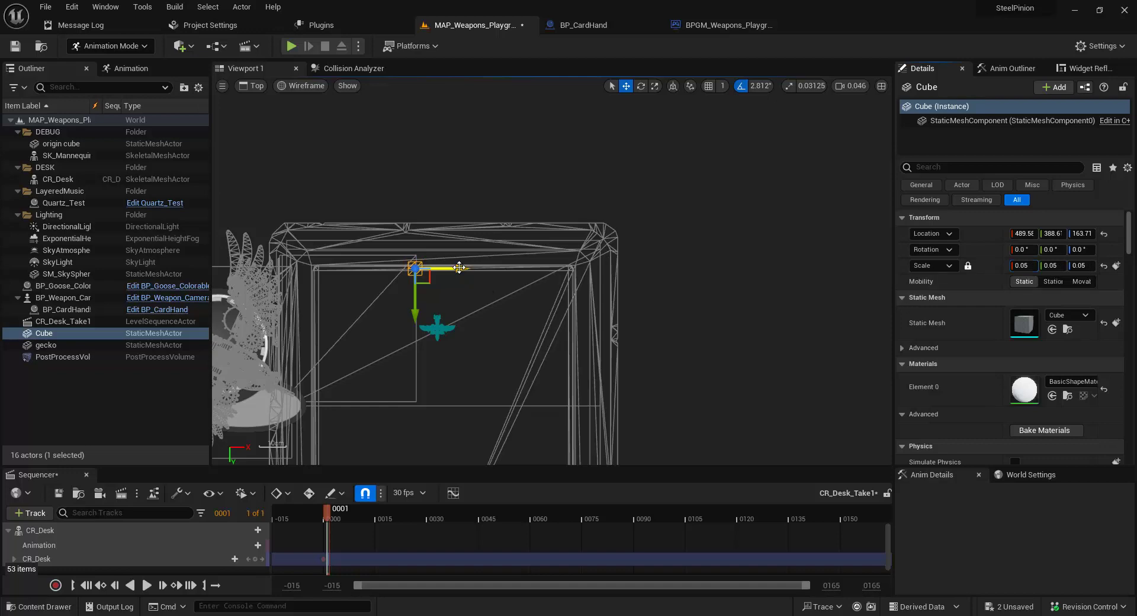
left_click_drag(459, 268, 649, 270)
left_click(732, 282)
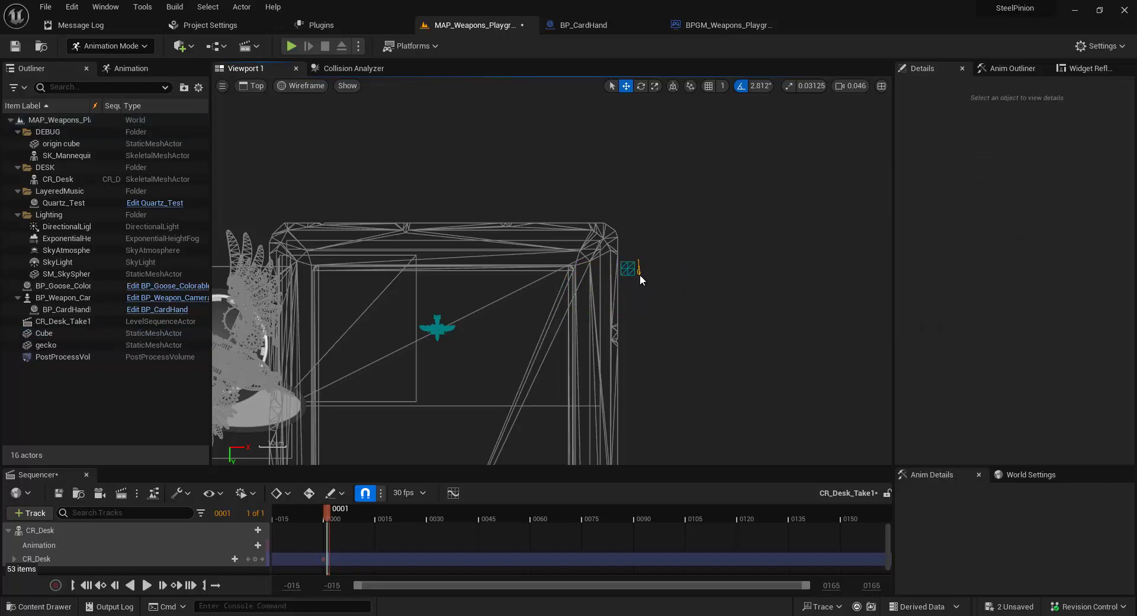
Step: Measure the small cube's side in the top view and compare it with the cube's scale value
scroll(639, 272, "up", 5)
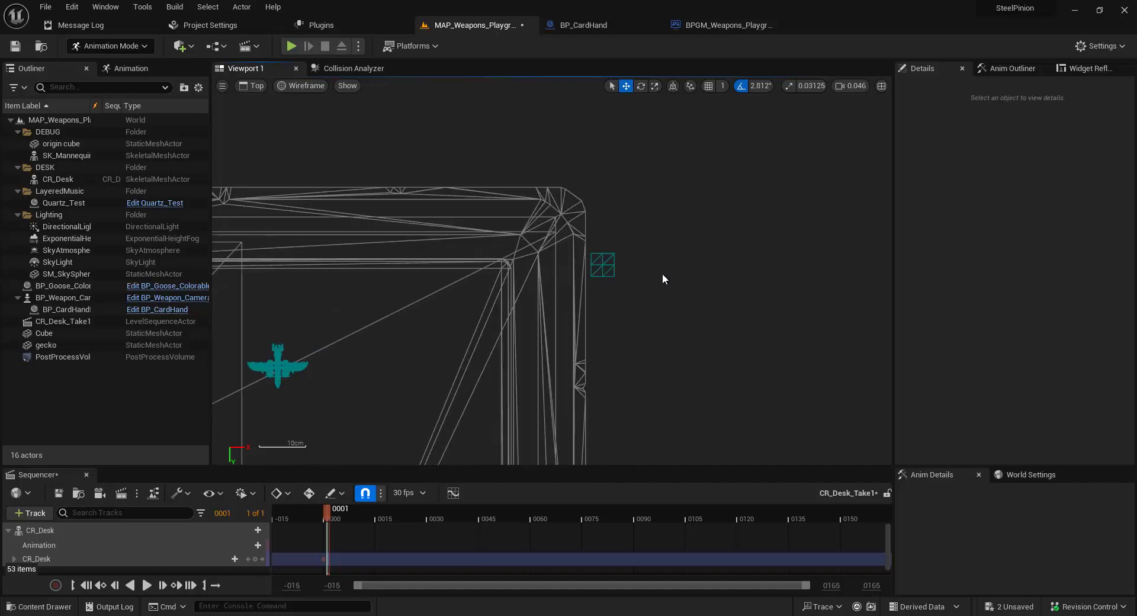
scroll(599, 240, "up", 2)
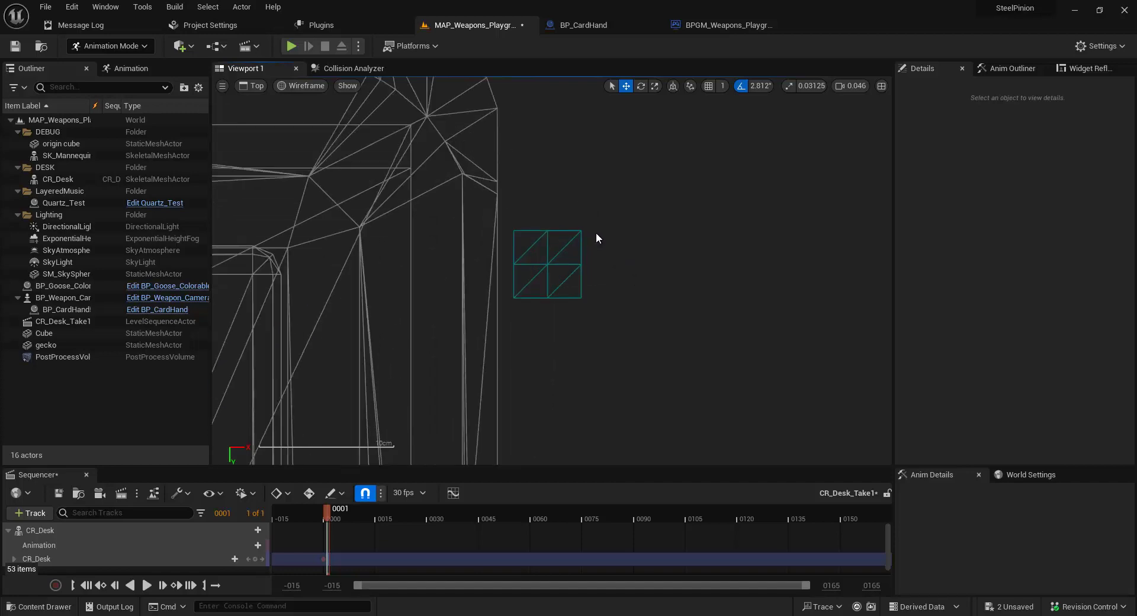
scroll(599, 235, "up", 1)
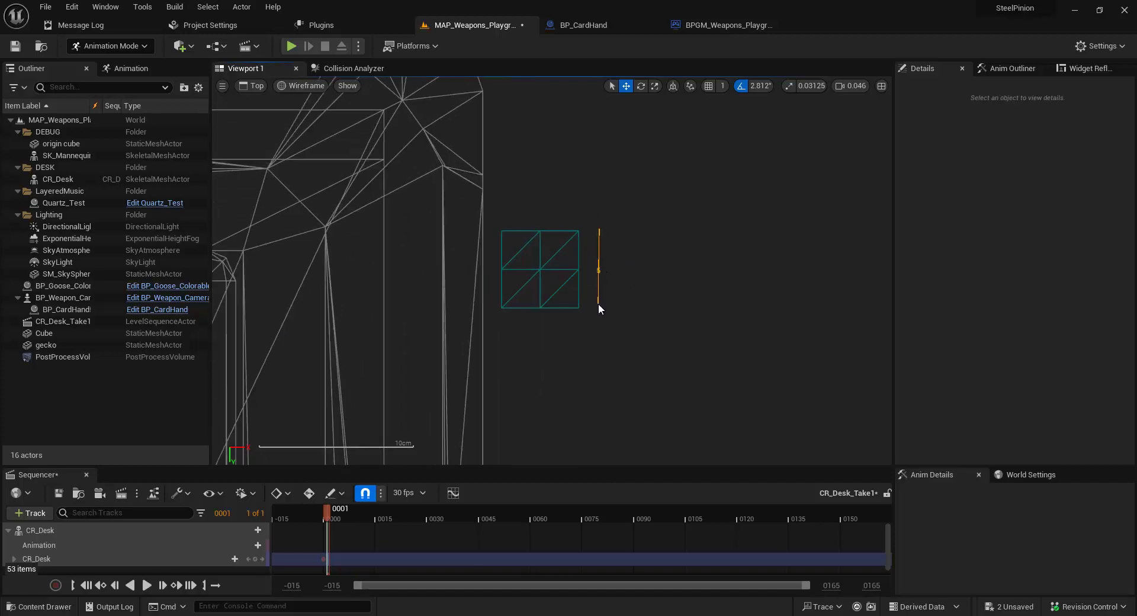
middle_click_drag(598, 303, 599, 304)
middle_click_drag(599, 304, 599, 304)
scroll(636, 297, "down", 6)
left_click(619, 295)
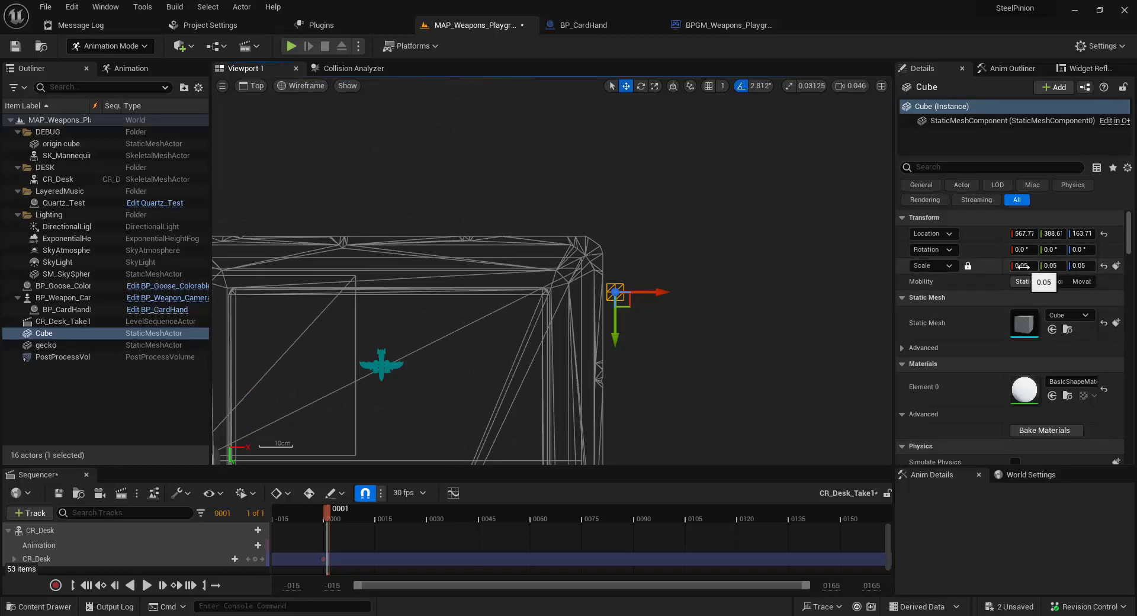
Step: Switch the viewport from top to perspective view and add a new default cube beside the mannequin
right_click_drag(739, 280, 719, 225)
scroll(718, 224, "down", 5)
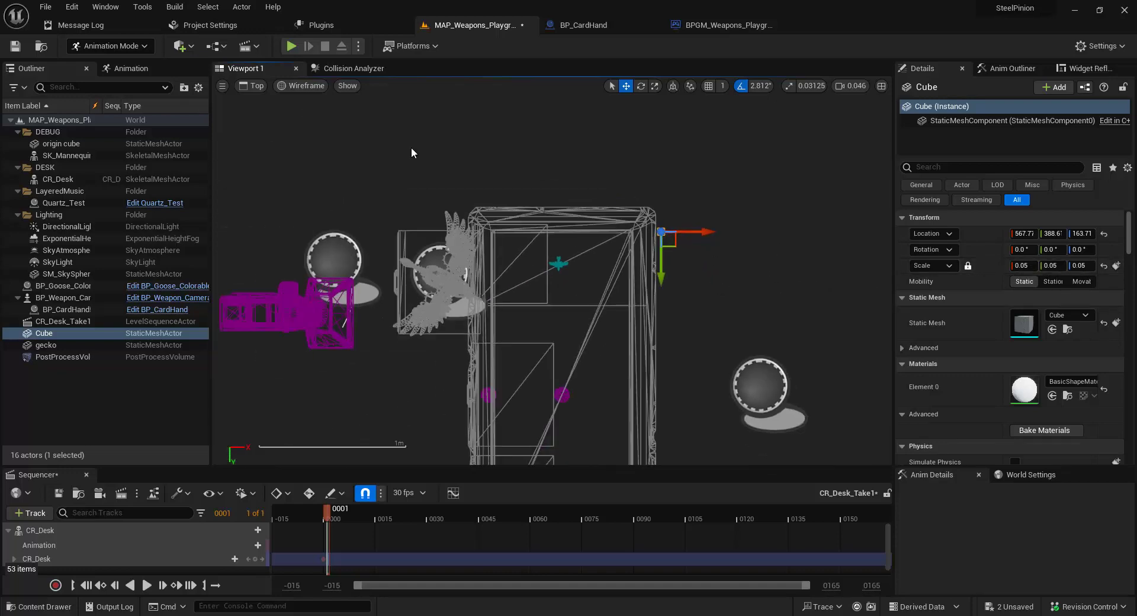
left_click(250, 88)
left_click(267, 106)
right_click_drag(521, 178, 296, 269)
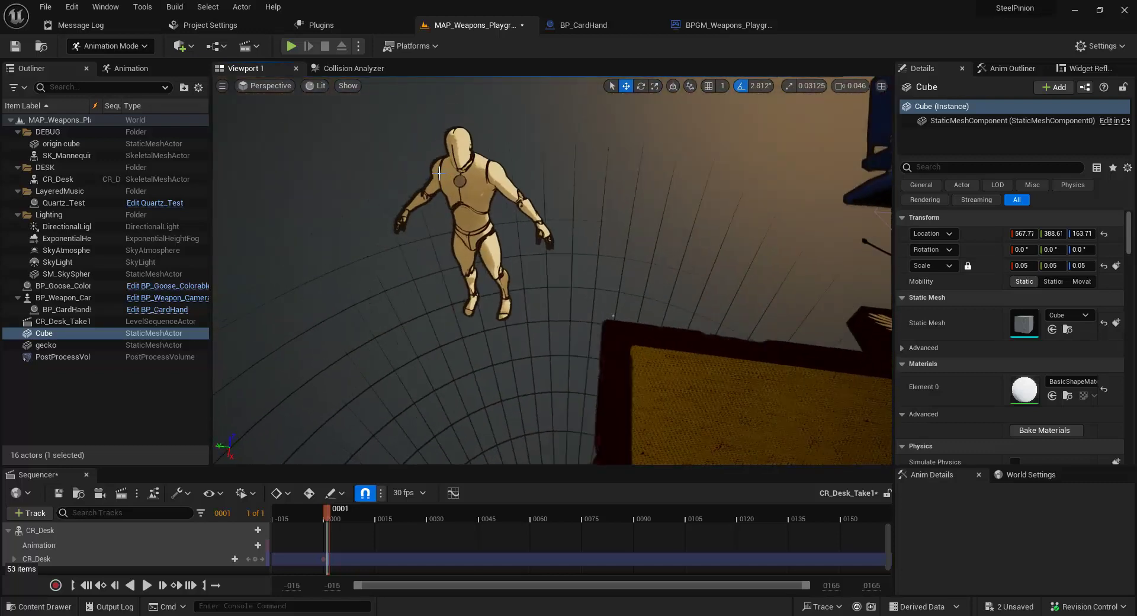
left_click(179, 46)
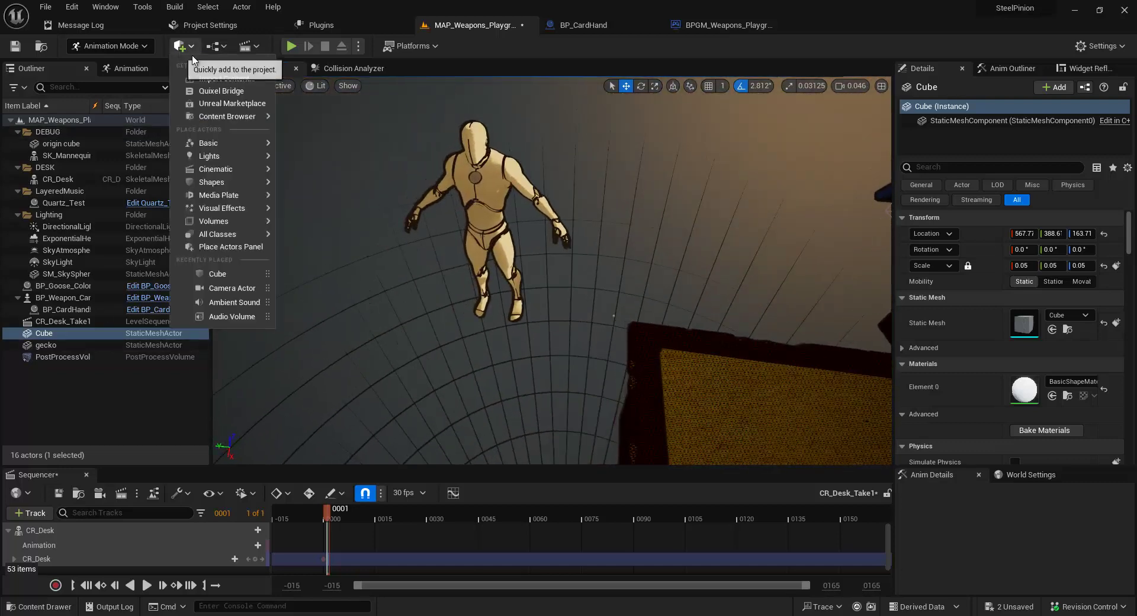
left_click(218, 274)
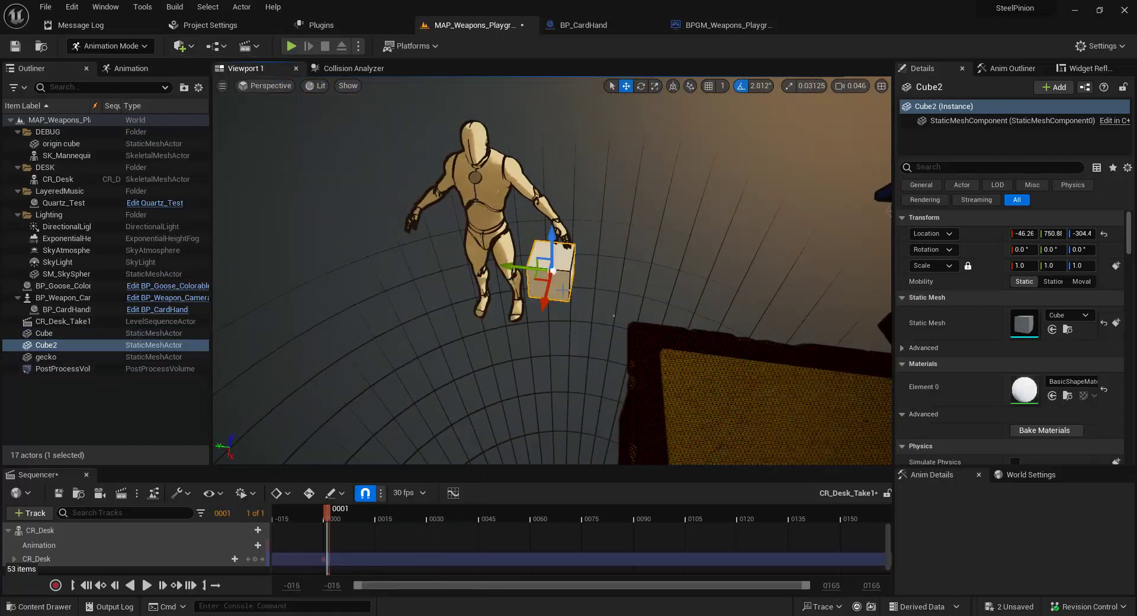
Step: Move the new full-size cube to about X 364.8 and Z 49.9, in front of the mannequin
right_click_drag(535, 339, 688, 398)
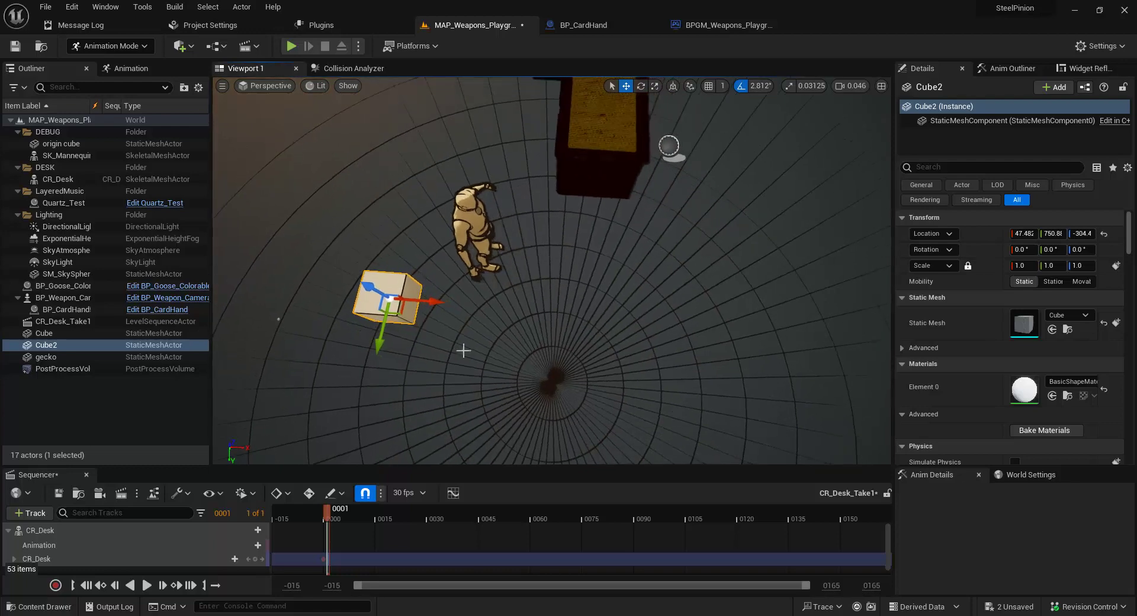
left_click_drag(372, 295, 255, 220)
left_click_drag(327, 236, 547, 255)
mouse_move(548, 254)
right_mouse_down()
mouse_move(521, 283)
mouse_move(495, 246)
mouse_move(611, 406)
mouse_move(586, 431)
mouse_move(618, 276)
mouse_move(616, 153)
mouse_move(574, 319)
mouse_move(616, 269)
mouse_move(557, 253)
right_mouse_up()
left_click_drag(559, 263, 559, 266)
right_click_drag(560, 265, 573, 290)
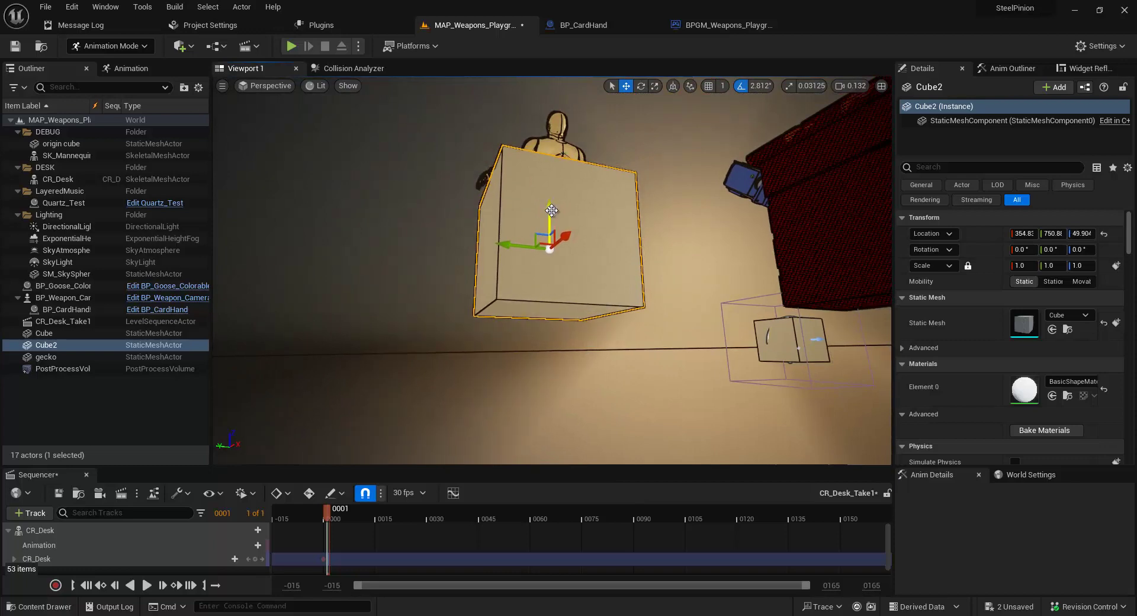
Step: Move the small 0.05-scale cube onto the desk's inner surface near a corner, at about X 532.5, Y 407.5, Z 118.9
right_click_drag(551, 211, 912, 304)
left_click(643, 175)
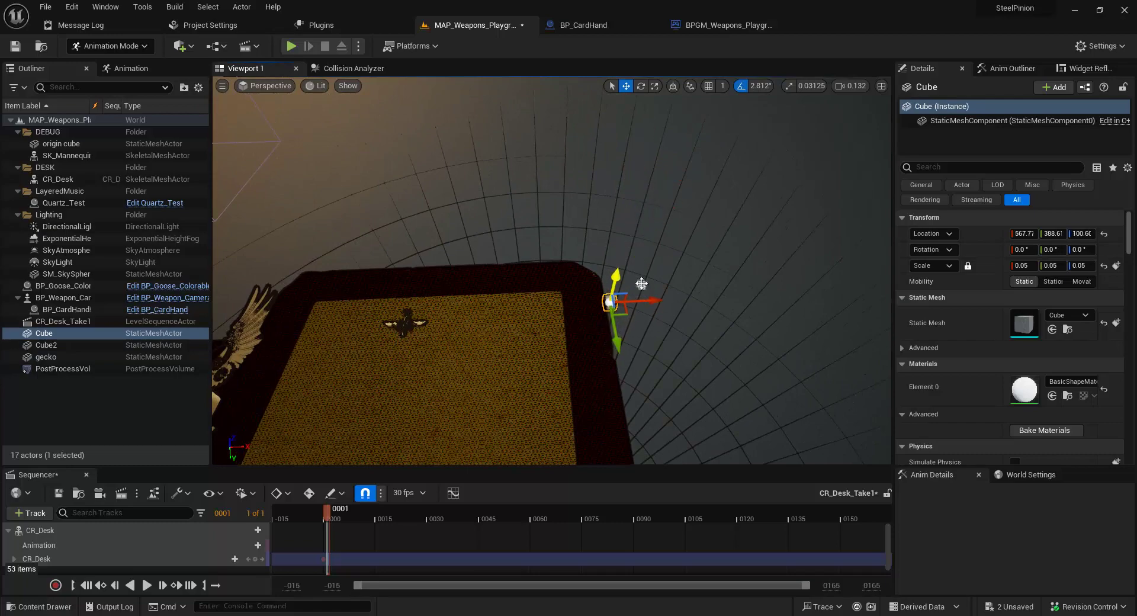
right_click_drag(641, 283, 707, 402)
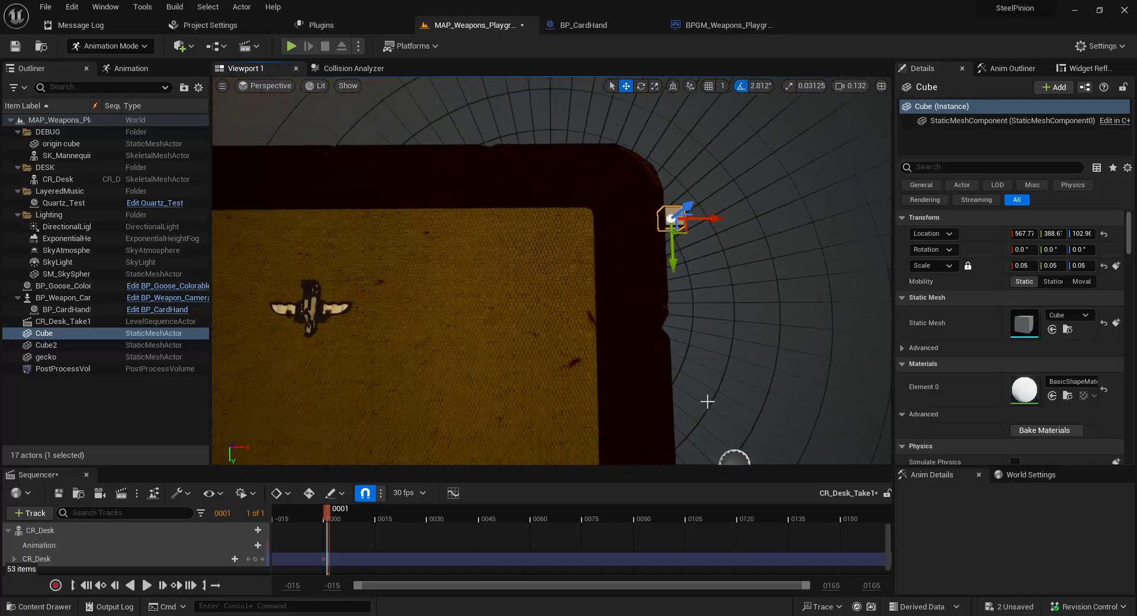
left_click_drag(708, 218, 573, 236)
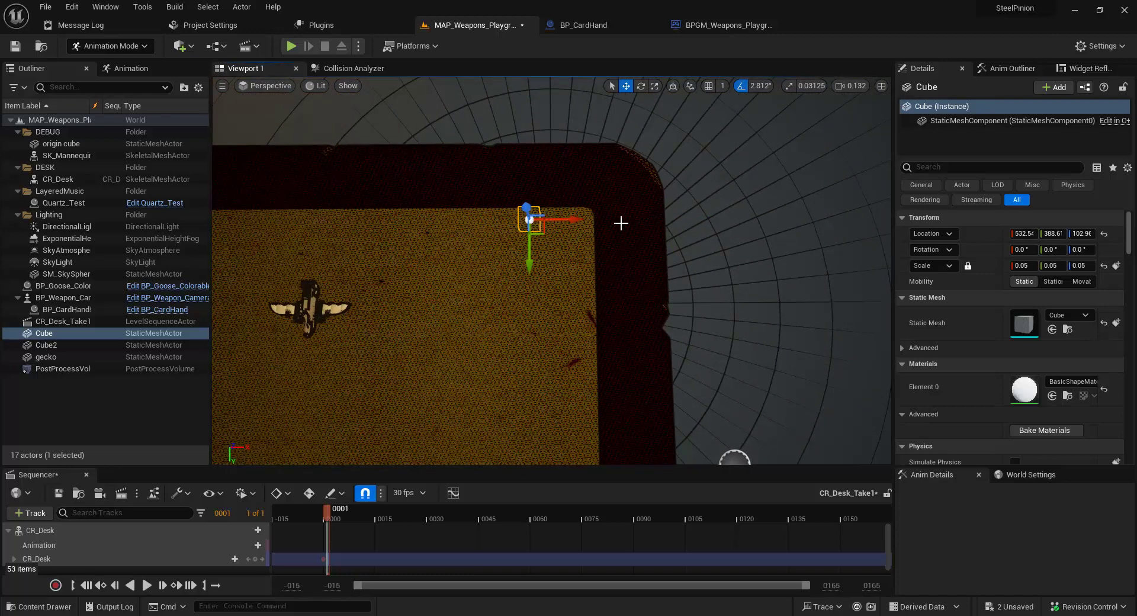
left_click_drag(524, 206, 519, 182)
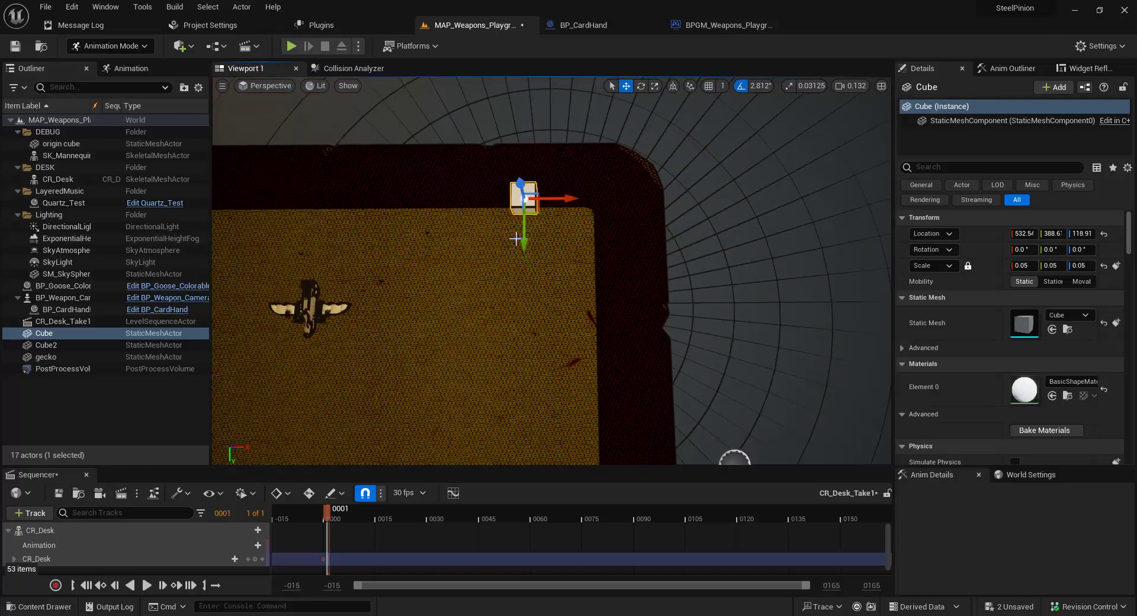
left_click_drag(522, 247, 525, 340)
right_click_drag(526, 340, 613, 347)
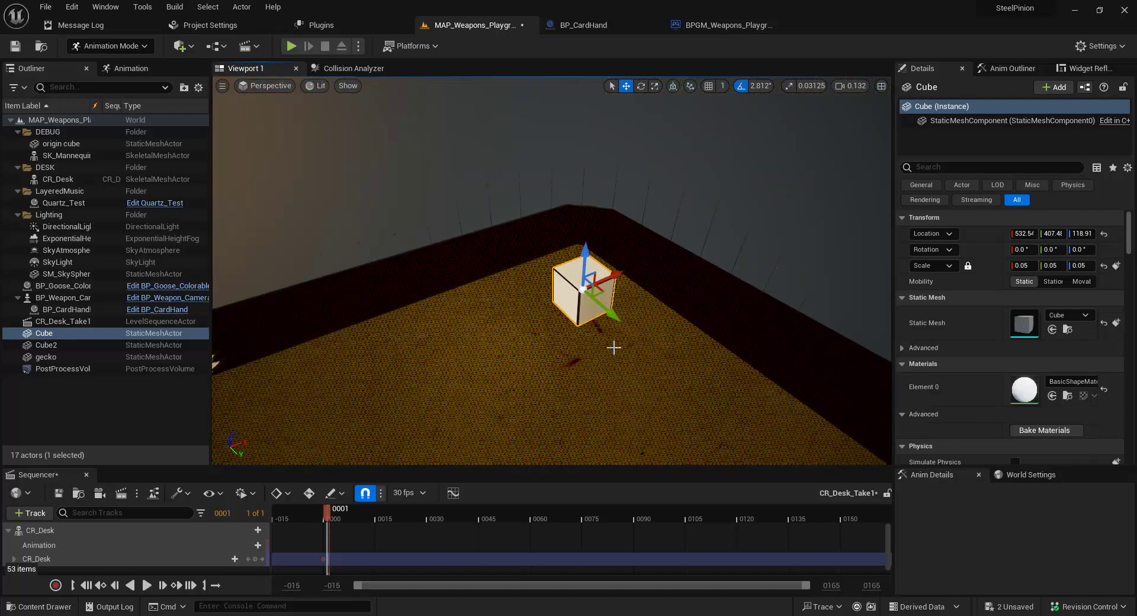
Step: Rename the small cube on the desk to "tiny size"
left_click(42, 334)
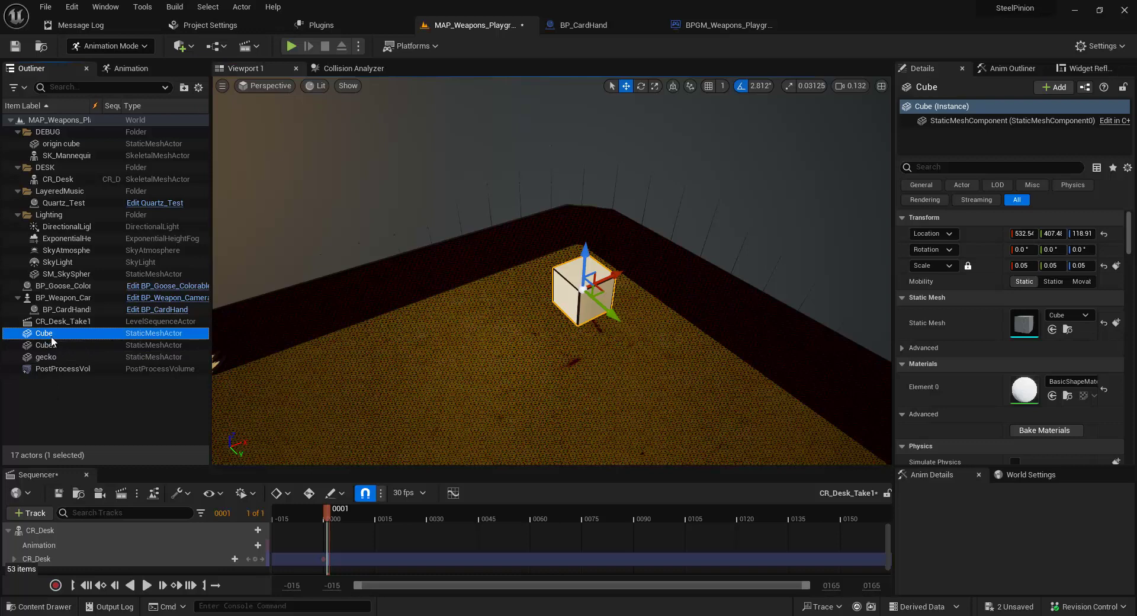
key("F2")
type("t")
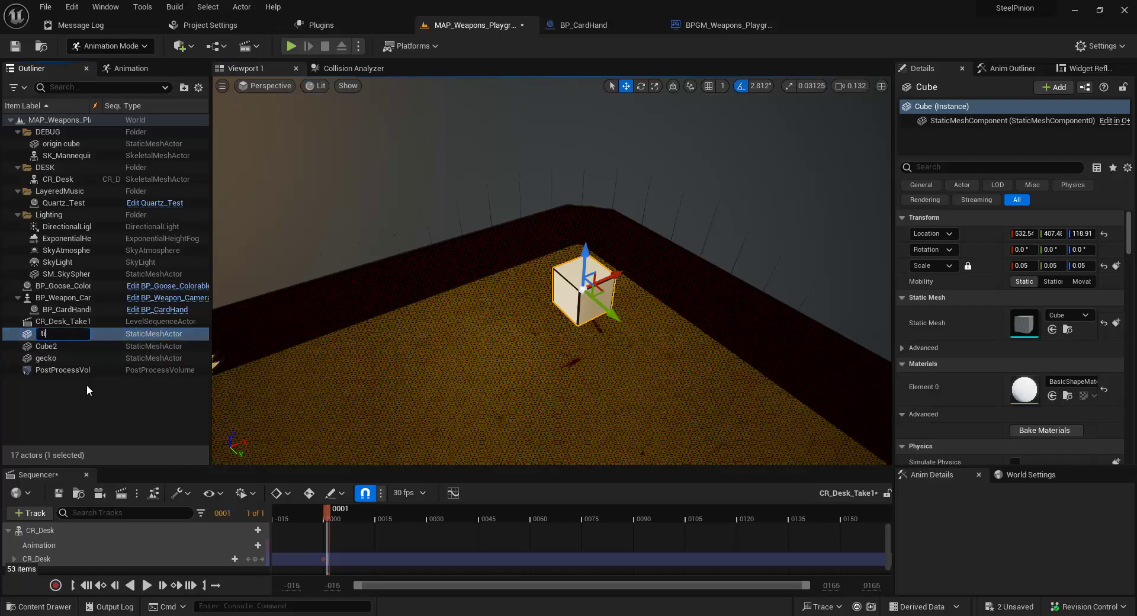
type("iny size")
key("Return")
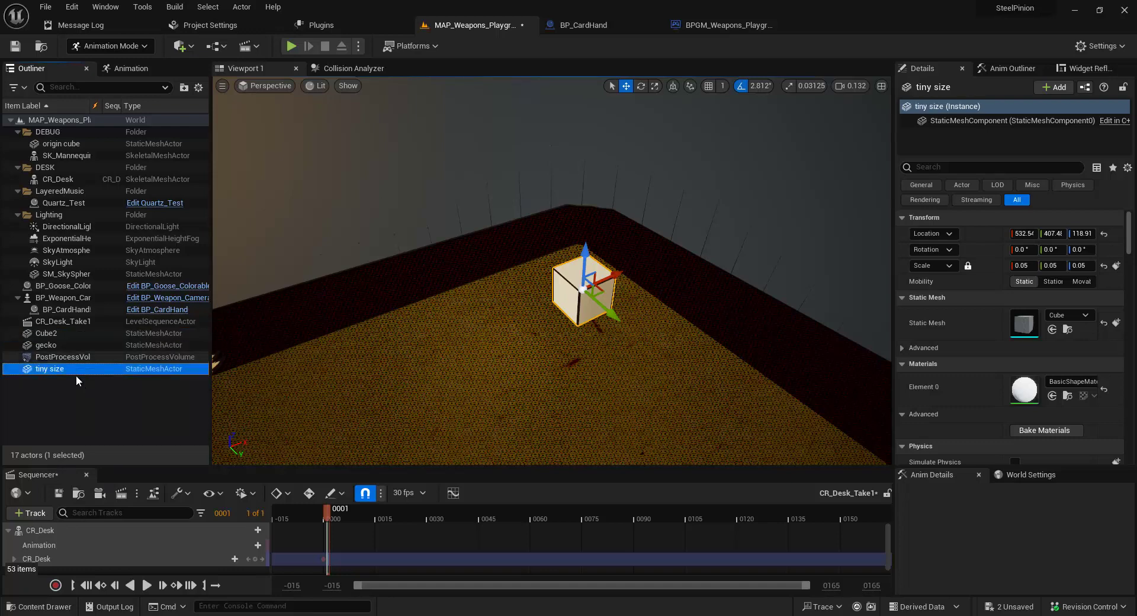
Step: Examine the tiny size cube from several angles and distances to judge its size against the desk surface
left_click(61, 378)
left_click(177, 368)
key("s")
right_click_drag(491, 291, 307, 332)
key("w")
key("s")
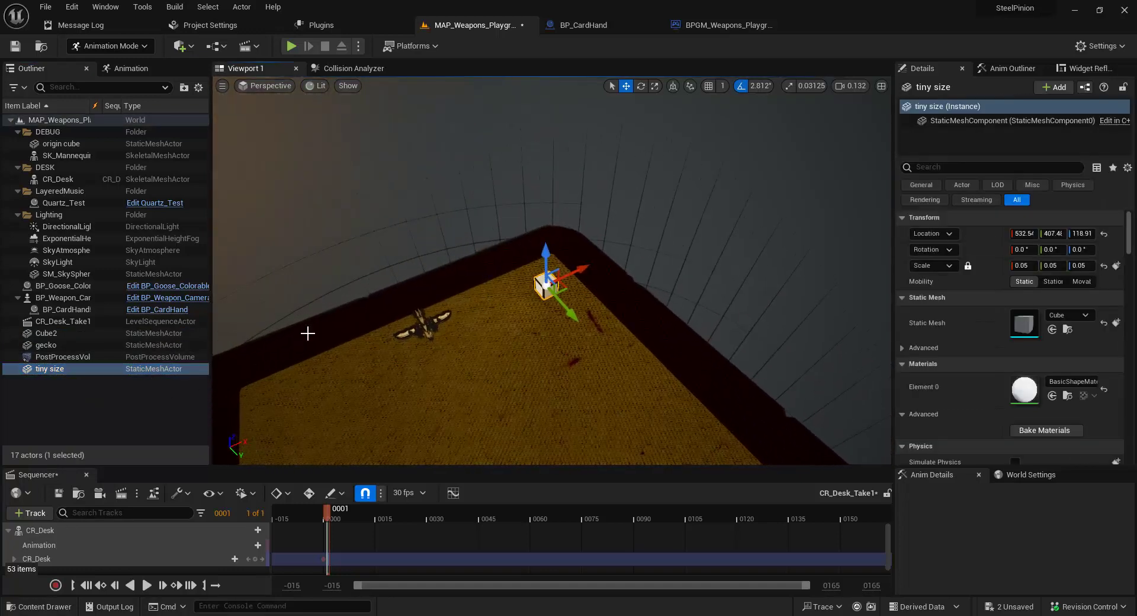
left_click(100, 395)
left_click(94, 368)
right_click_drag(415, 308, 508, 314)
key("w")
left_click(63, 369)
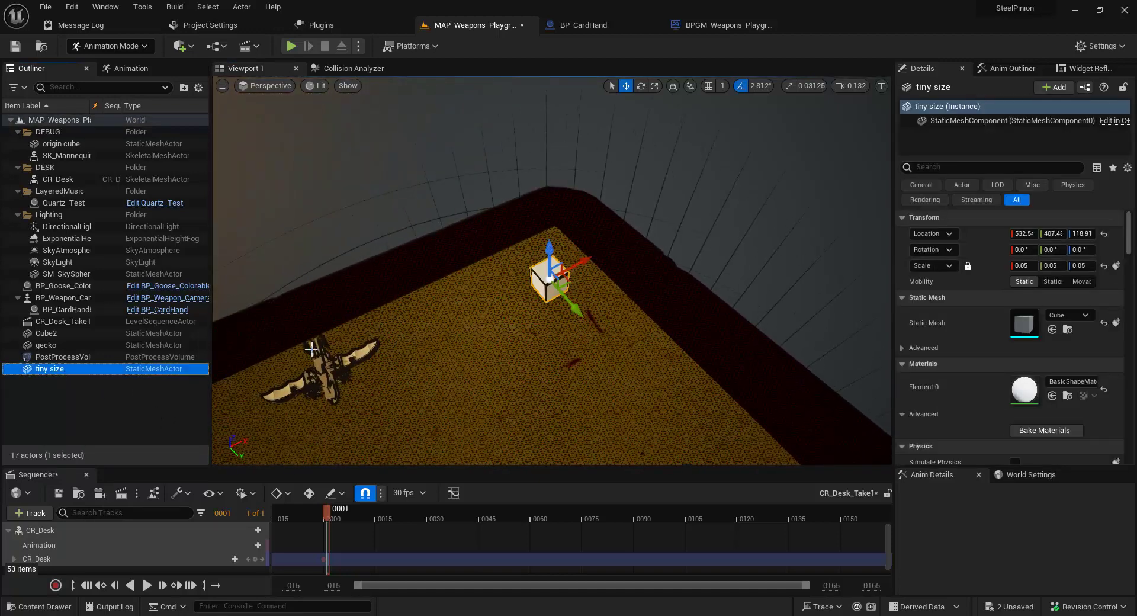
right_click_drag(311, 349, 496, 268)
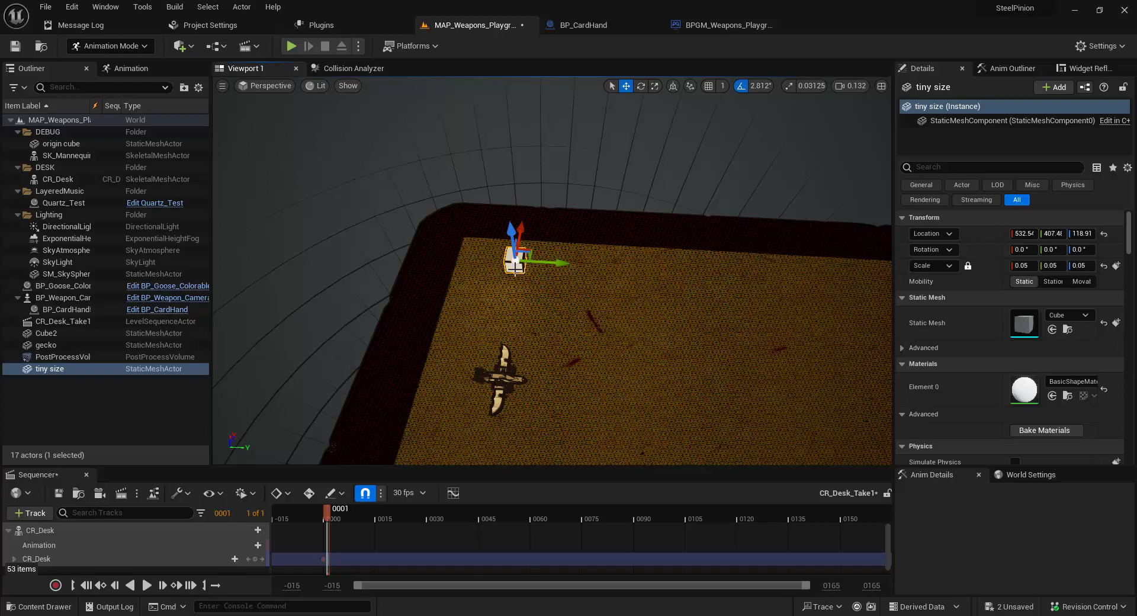
right_click_drag(553, 283, 611, 357)
right_click_drag(508, 308, 418, 272)
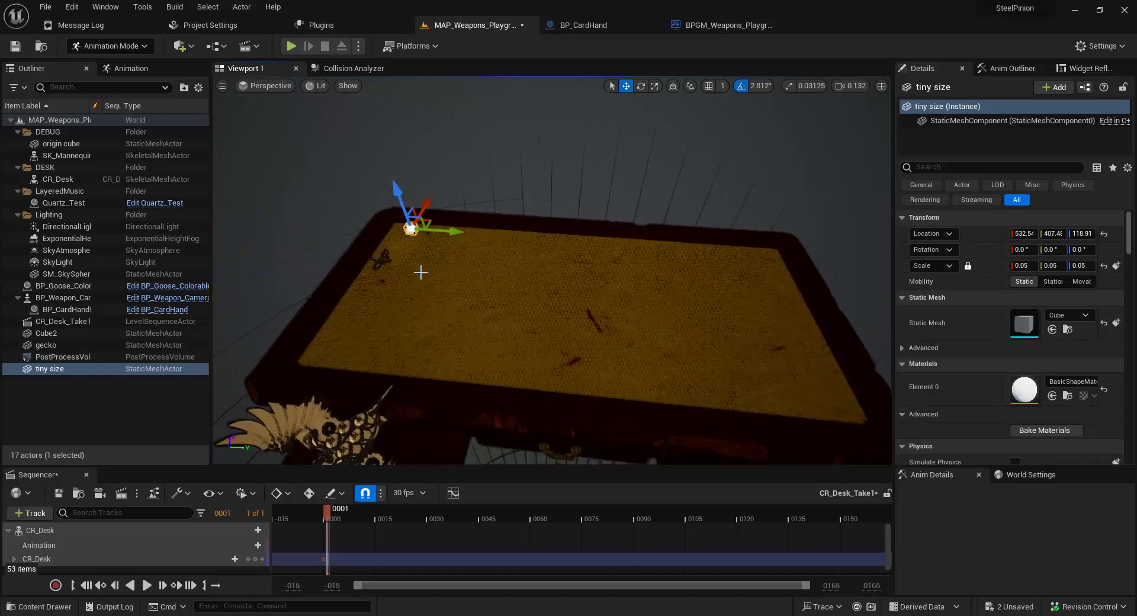
right_click_drag(665, 304, 554, 254)
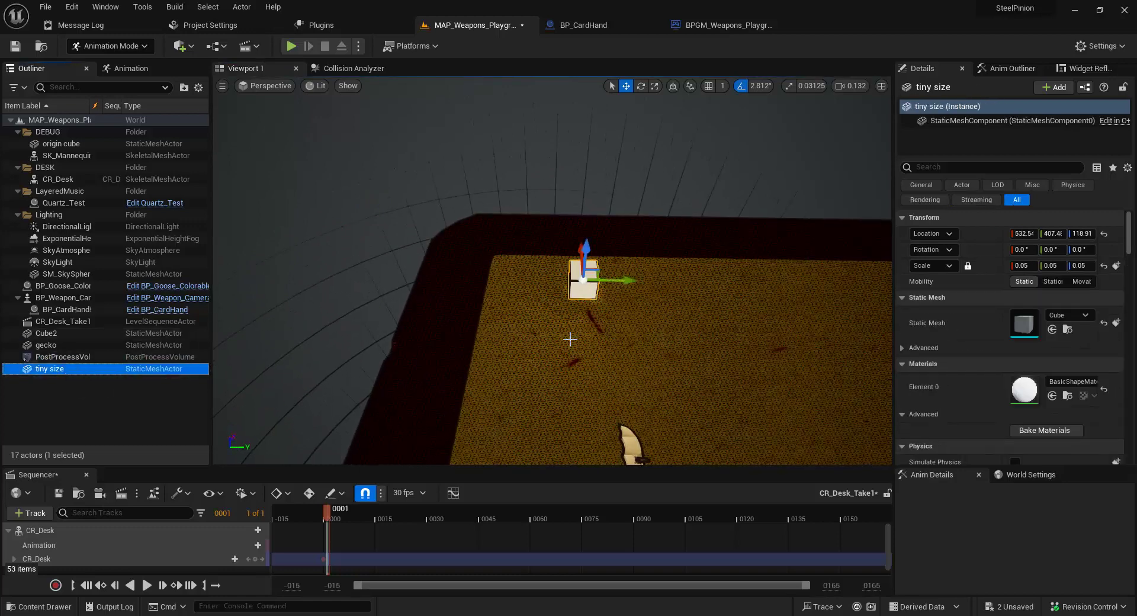
right_click_drag(658, 300, 659, 300)
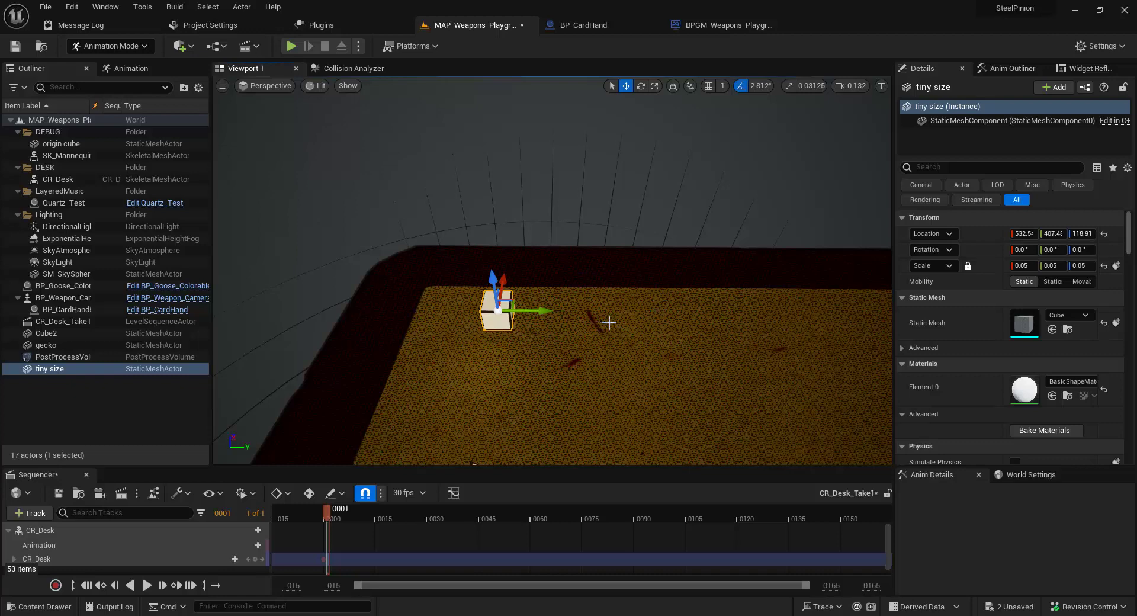
right_click_drag(609, 323, 610, 326)
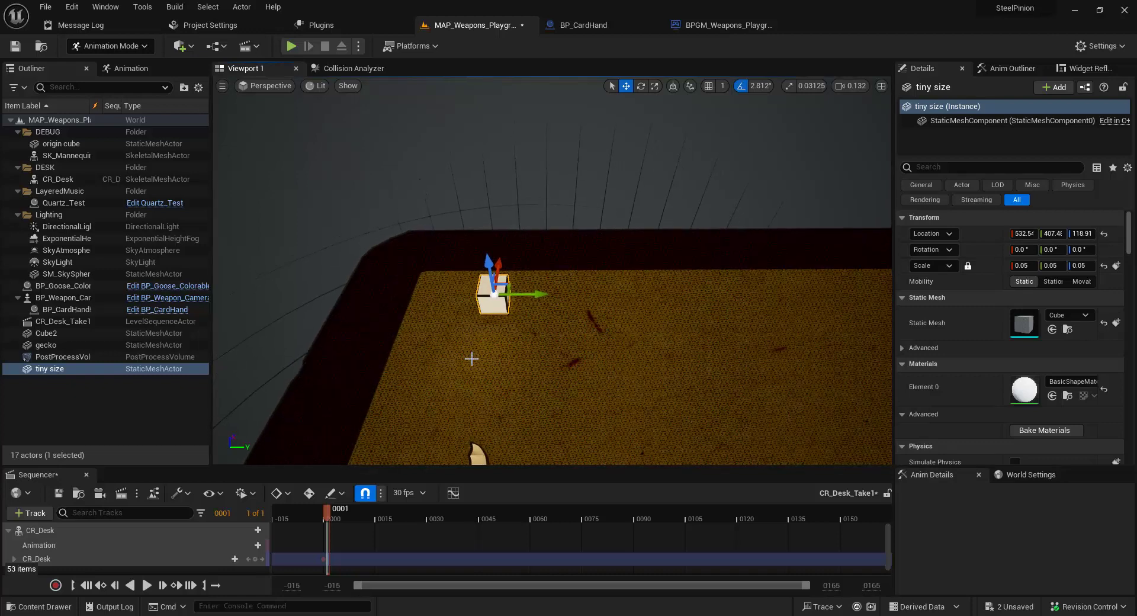
Step: Create an Outliner folder at the root level named "Ship Size references"
left_click(64, 381)
left_click(61, 369)
left_click(63, 386)
right_click(62, 386)
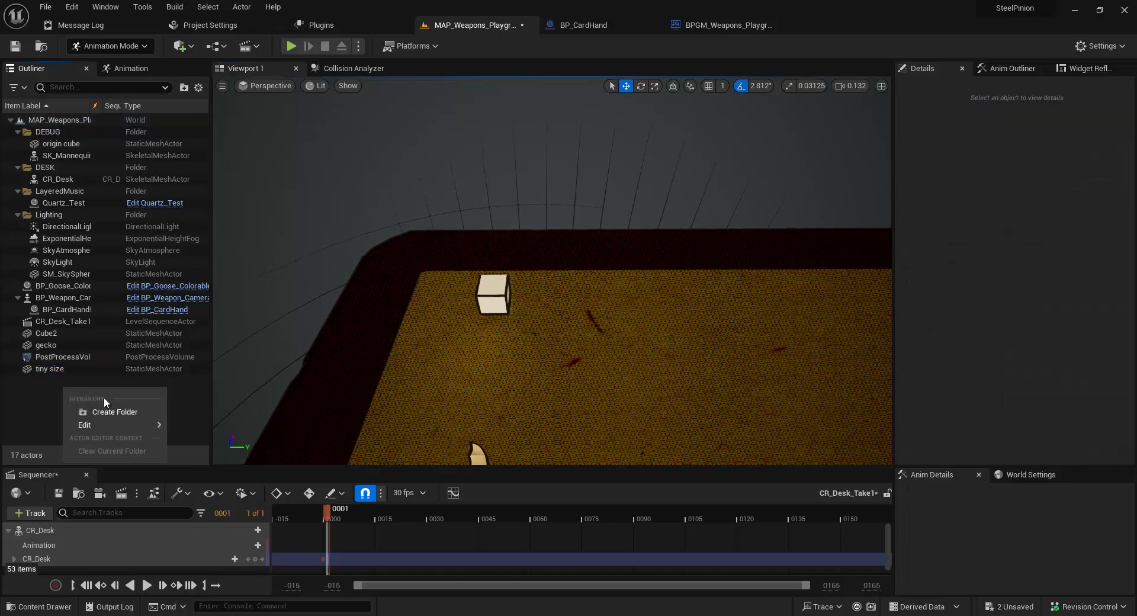
left_click(107, 410)
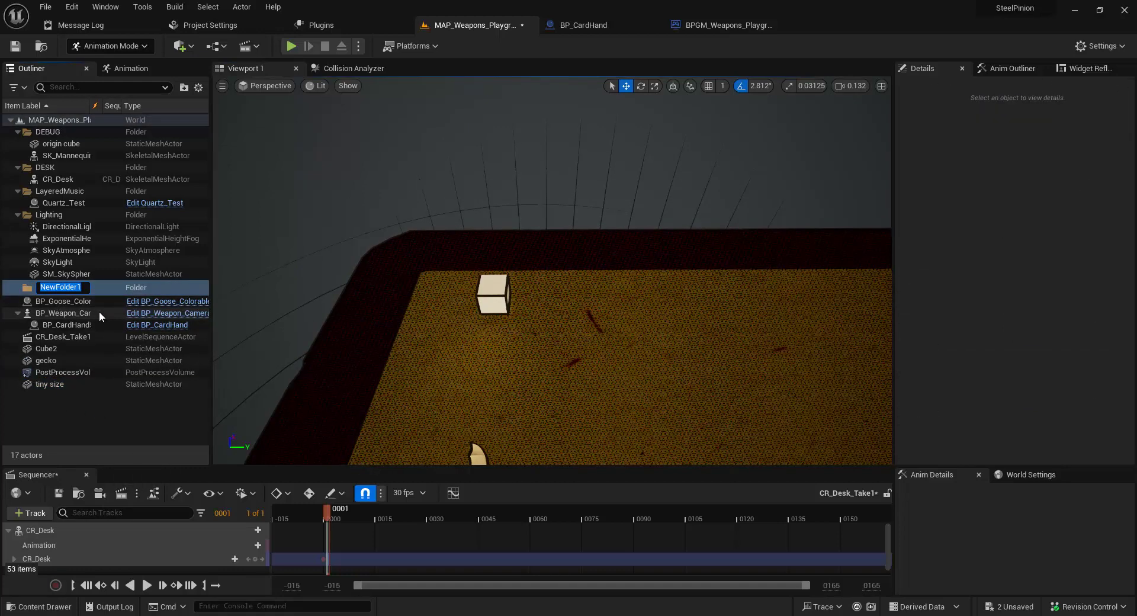
type("Ship Size references")
key("Return")
Step: Rename the new folder to "Ship Size References" and move the tiny size cube into it
left_click(72, 287)
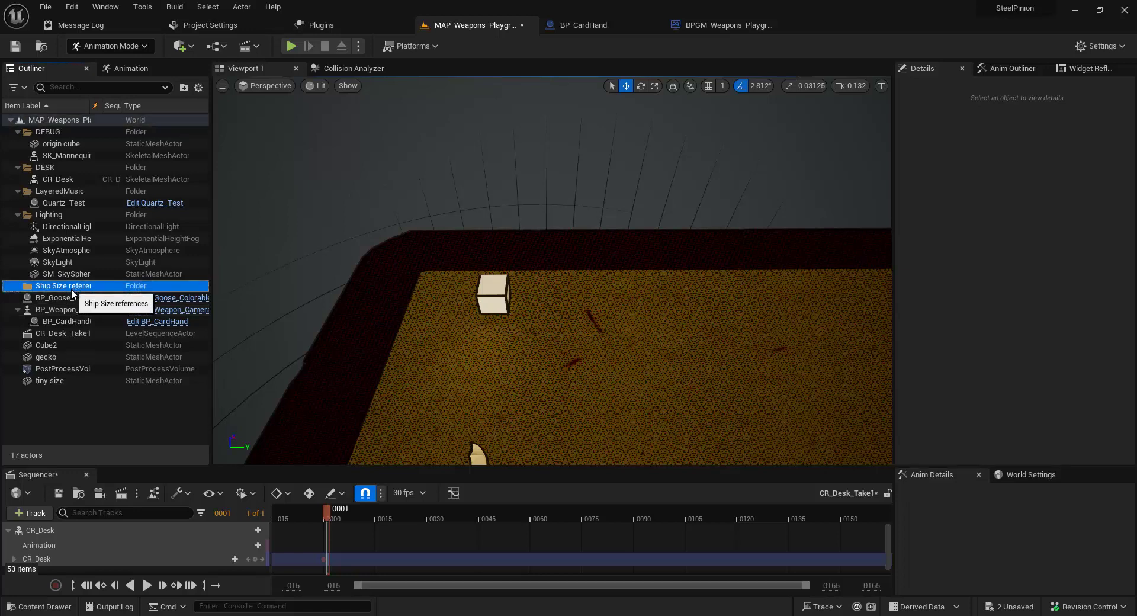
left_click(74, 288)
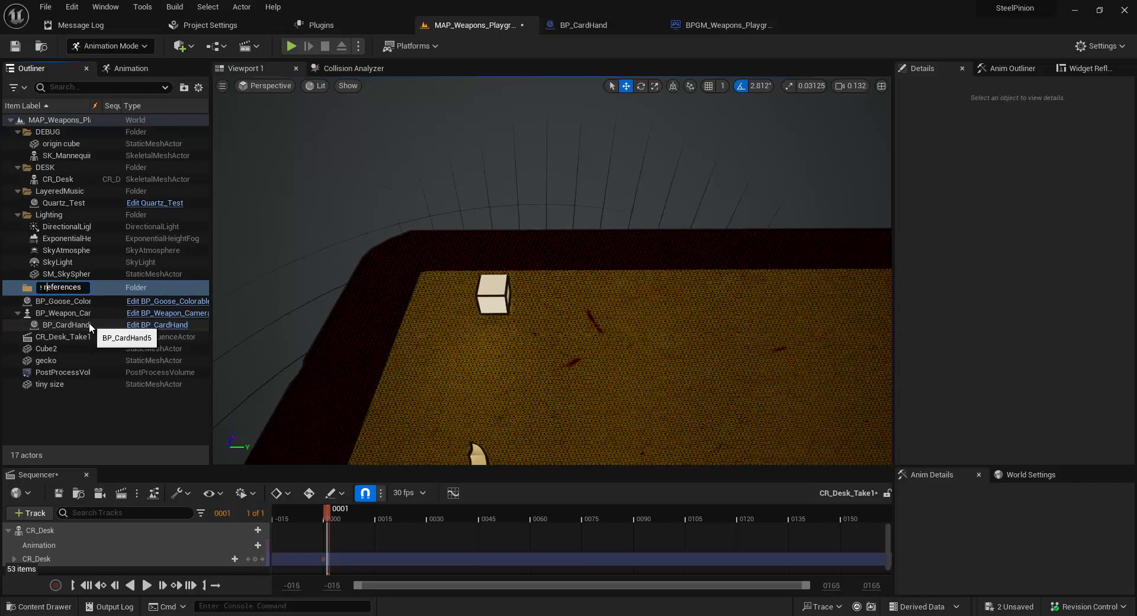
key("BackSpace")
type("R")
key("Return")
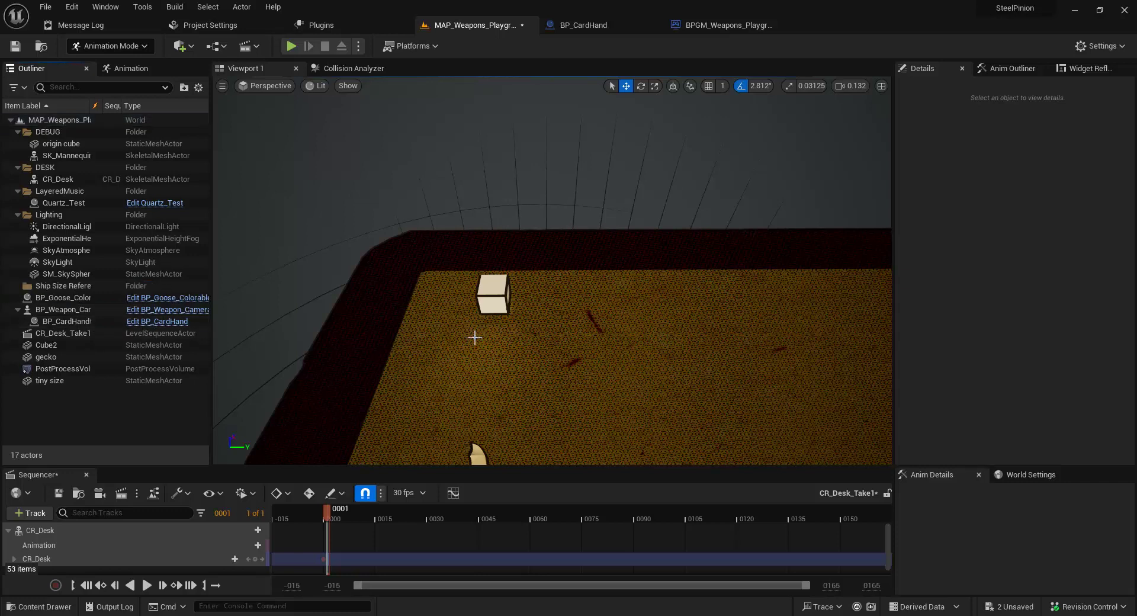
left_click_drag(60, 379, 66, 285)
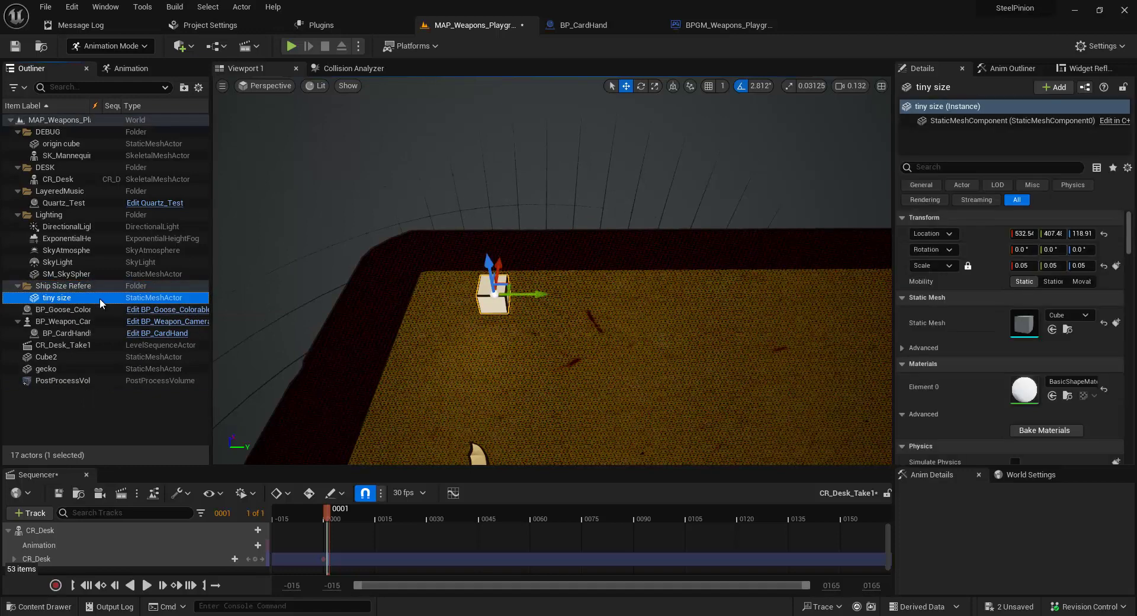
Step: Duplicate the tiny size cube in the same folder and name the copy "small"
key("ctrl+d")
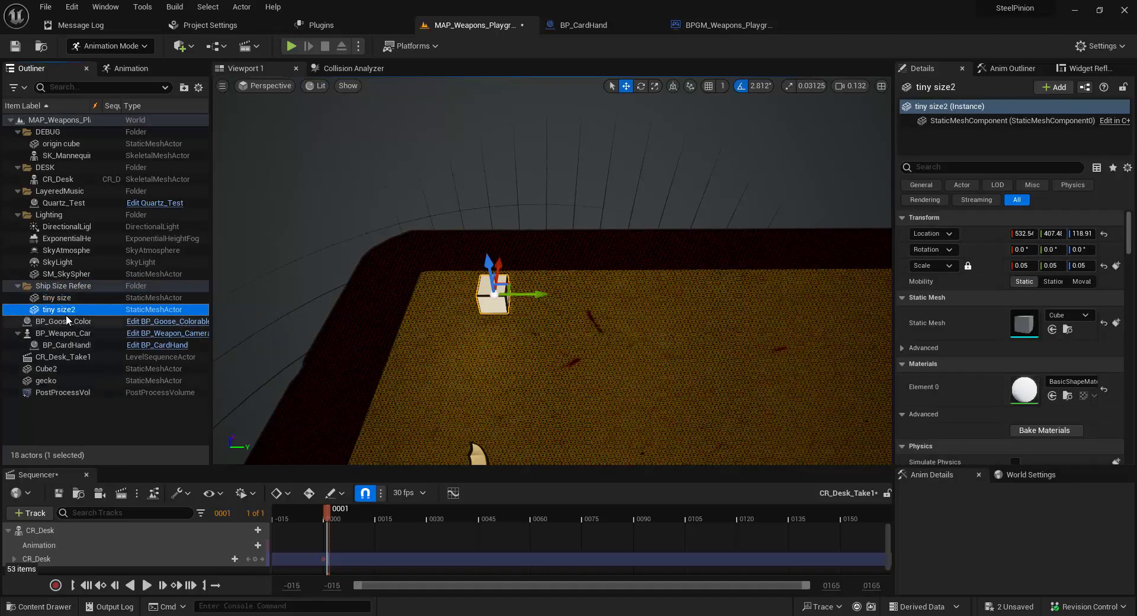
type("tiny")
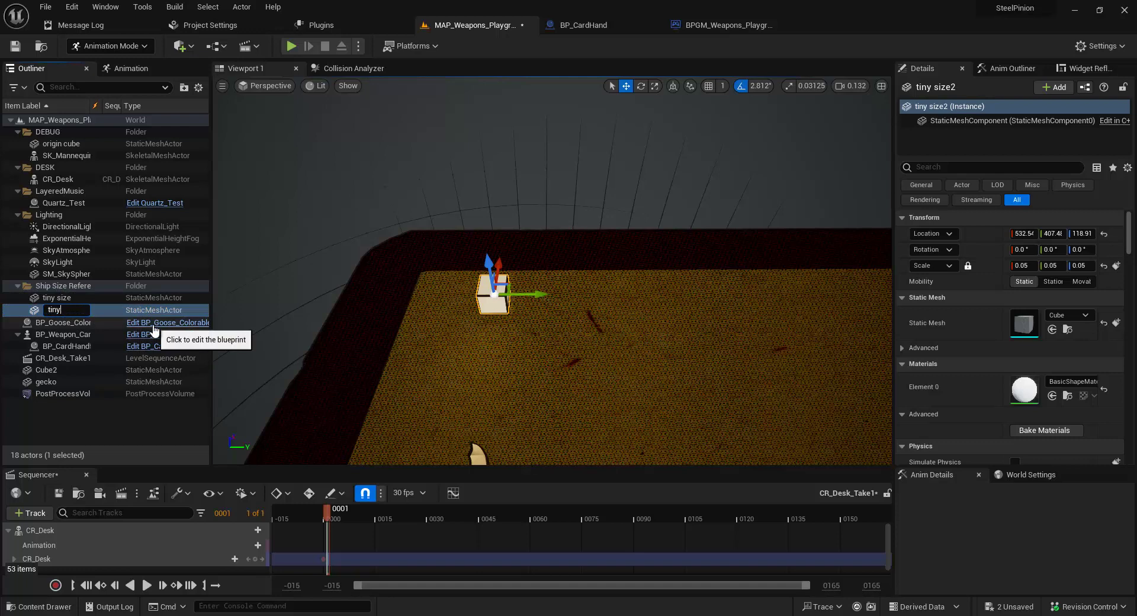
key("BackSpace")
key("BackSpace")
key("BackSpace")
key("BackSpace")
type("small")
key("Return")
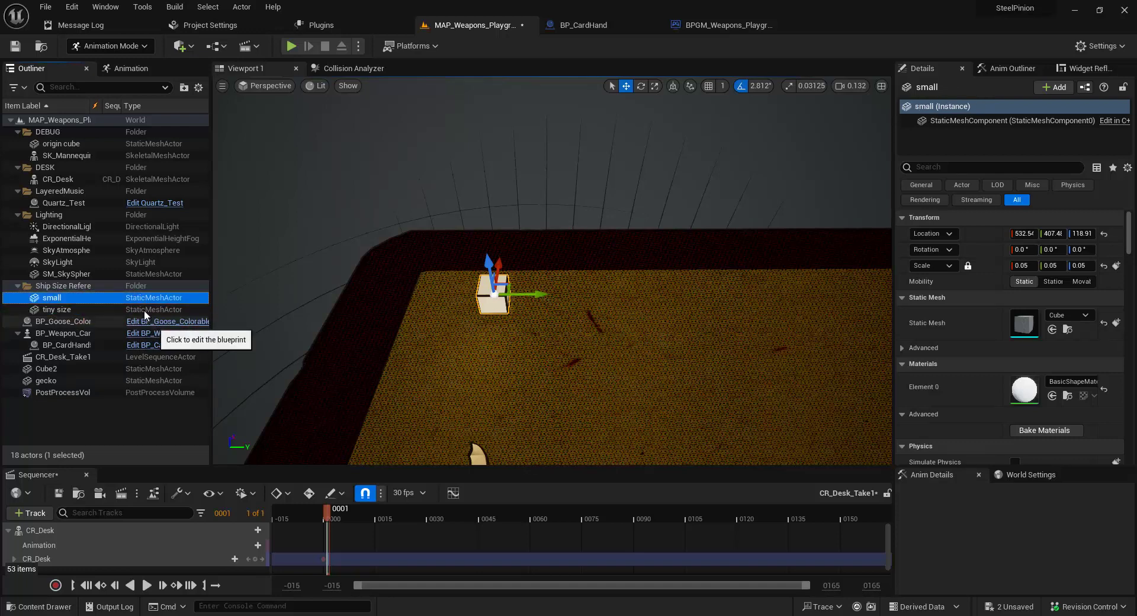
Step: Add a number prefix to the tiny size cube's name, making it "001 tiny size"
left_click(59, 311)
left_click(56, 298)
left_click(59, 310)
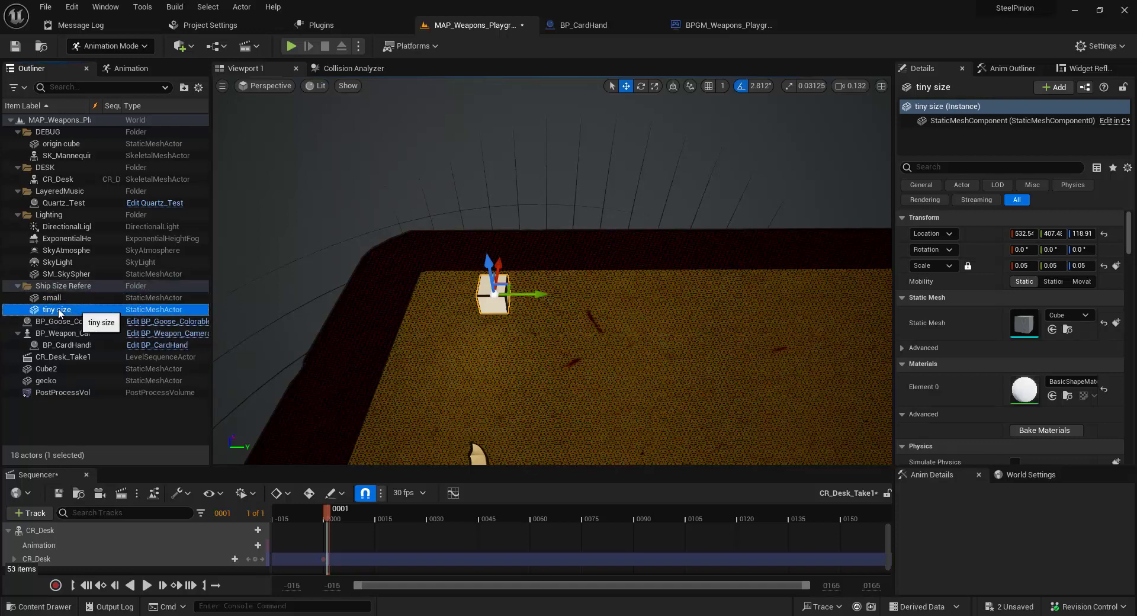
key("F2")
key("Home")
type("0")
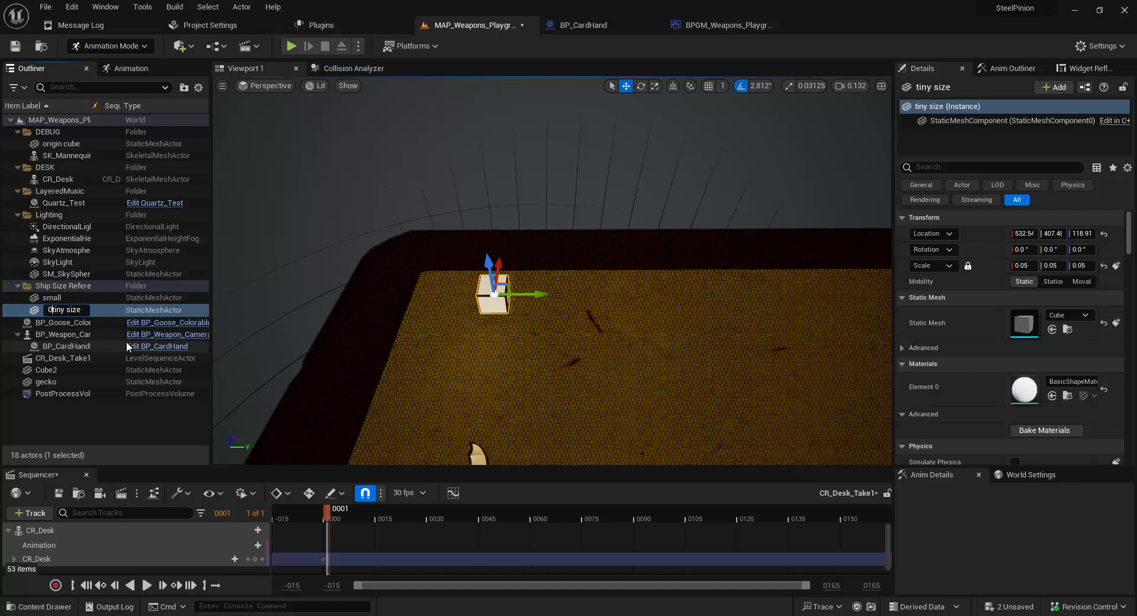
type("01")
key("Return")
Step: Rename the small cube to "002 small" and select the 001 tiny size cube
left_click(70, 310)
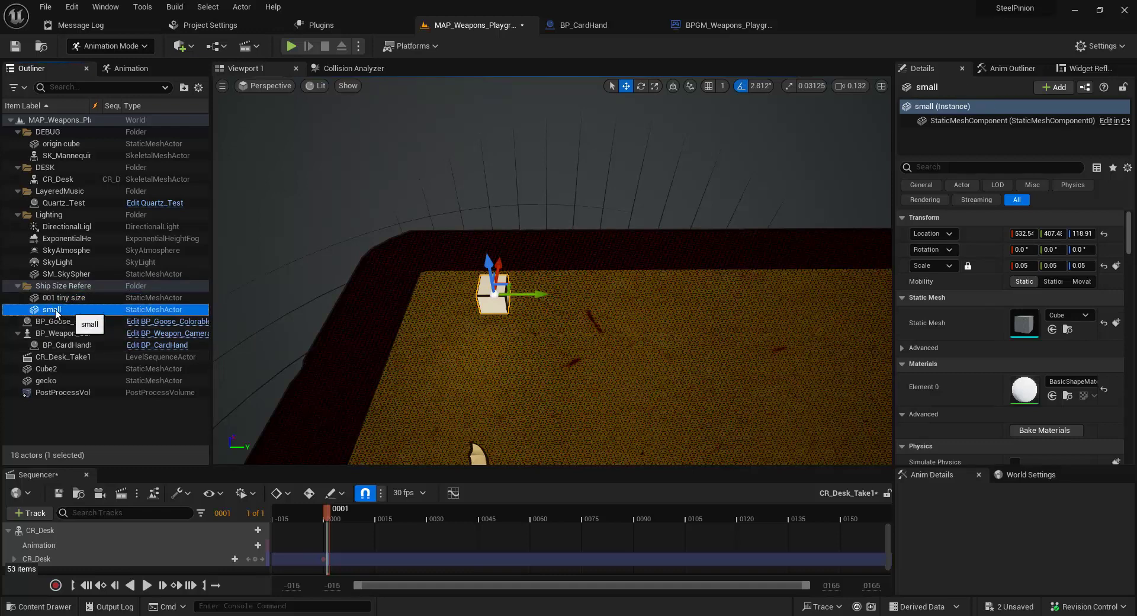
key("F2")
type("002")
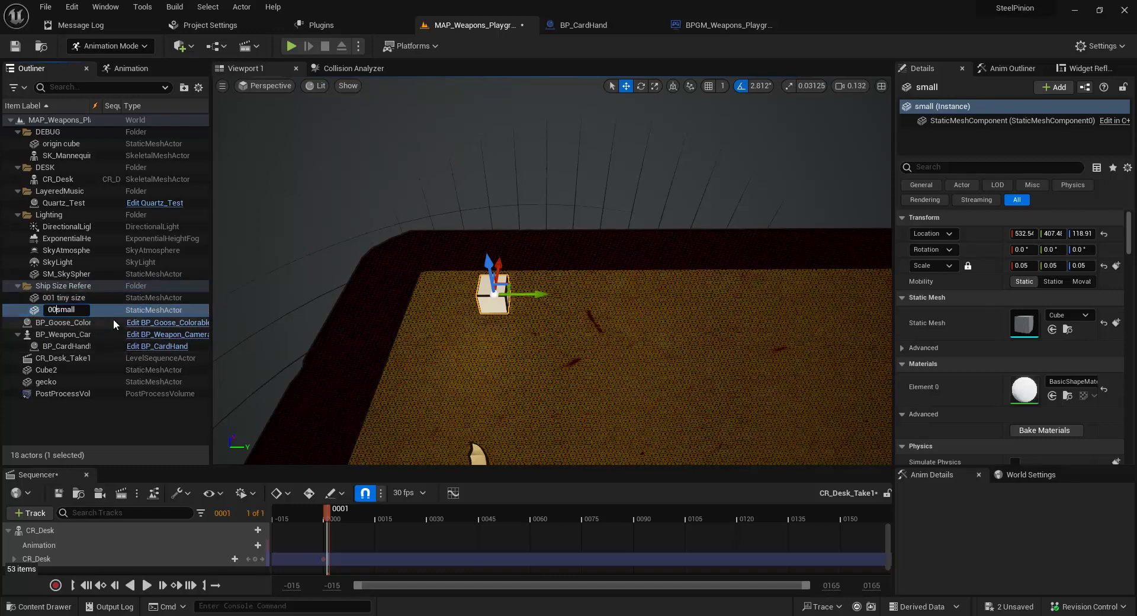
key("Return")
left_click(93, 299)
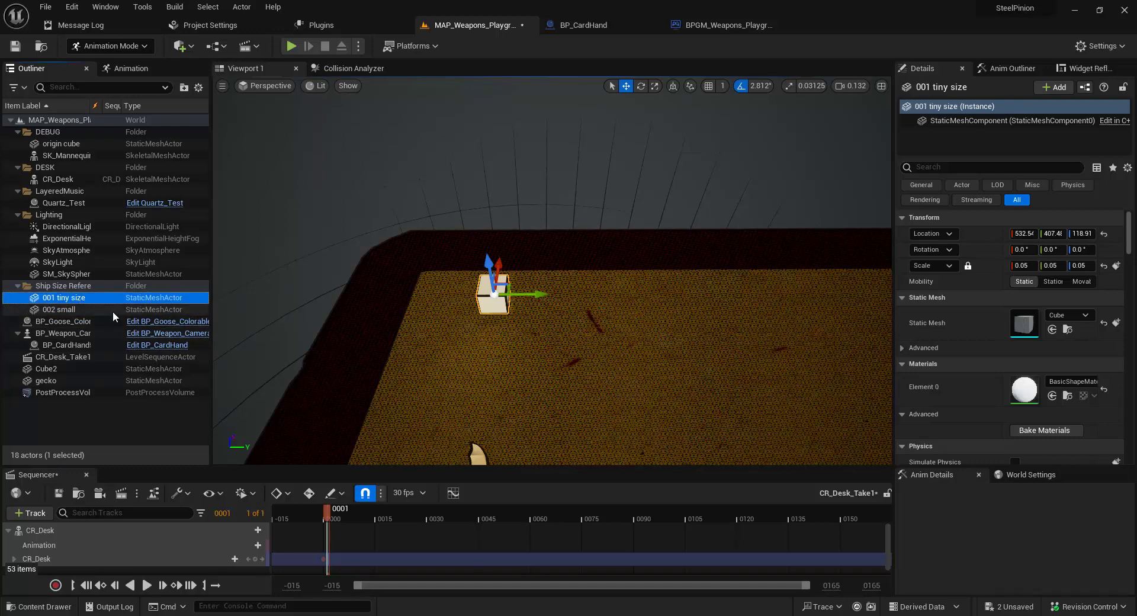
Step: Shorten the 001 tiny size cube's name to "001 tiny"
key("F2")
key("BackSpace")
key("BackSpace")
key("BackSpace")
key("BackSpace")
key("BackSpace")
key("Return")
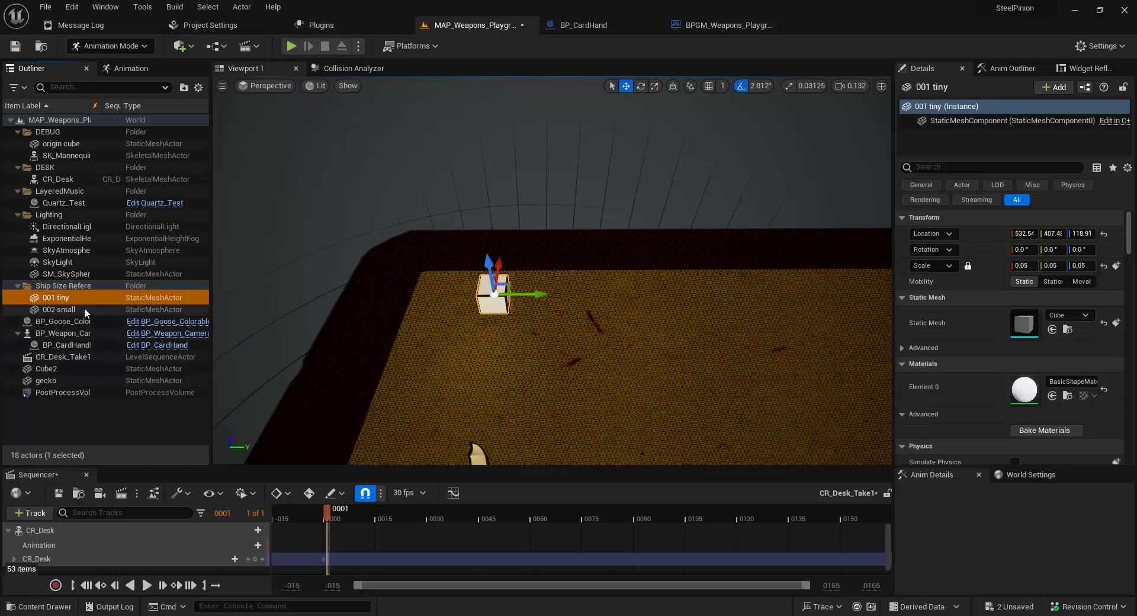
Step: Set the 002 small cube's uniform scale to 0.1 and move it beside the tiny cube, to about Y 422
left_click(84, 308)
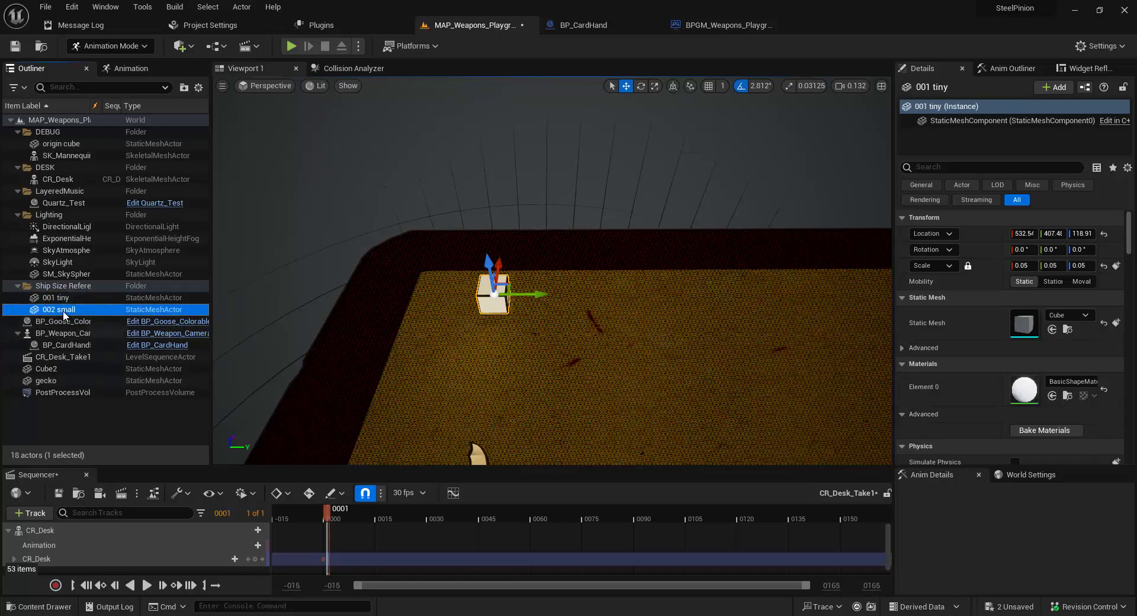
left_click(1022, 265)
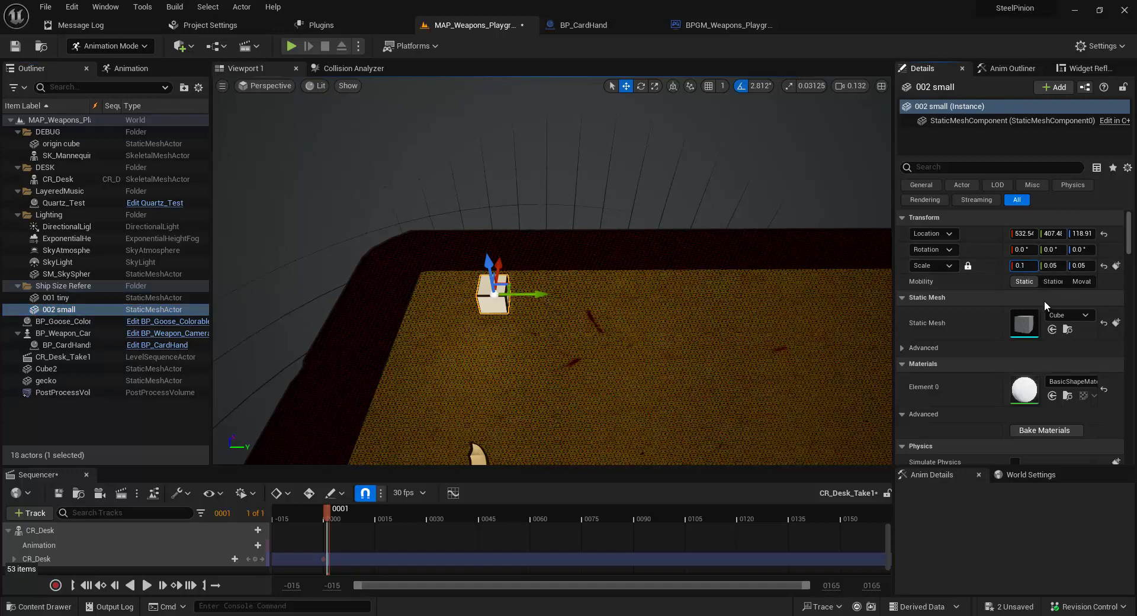
type("0.1")
key("Return")
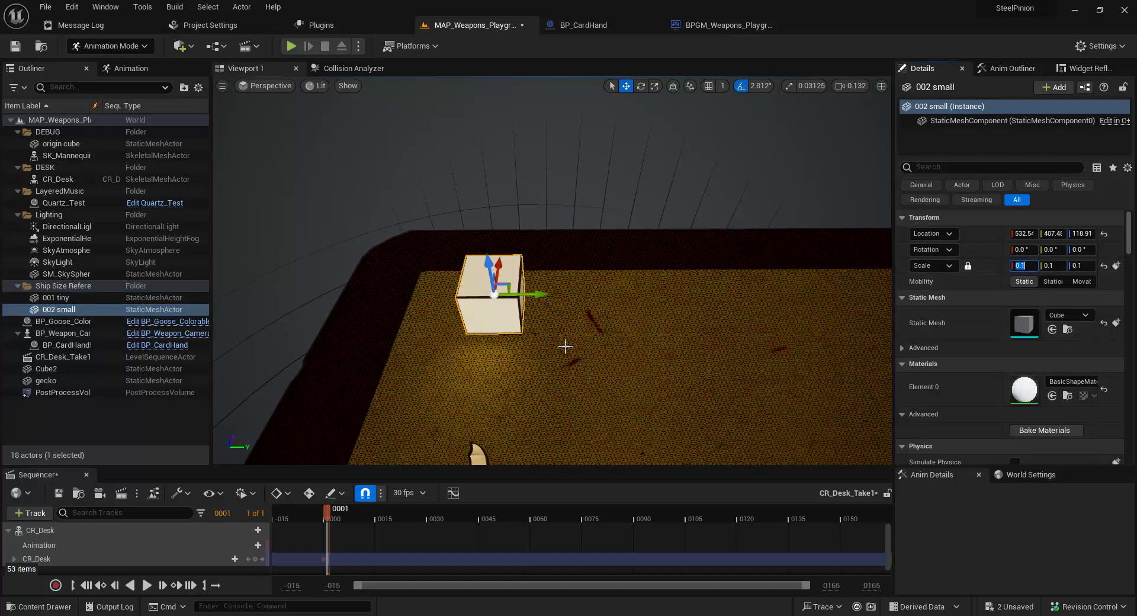
left_click_drag(536, 294, 623, 295)
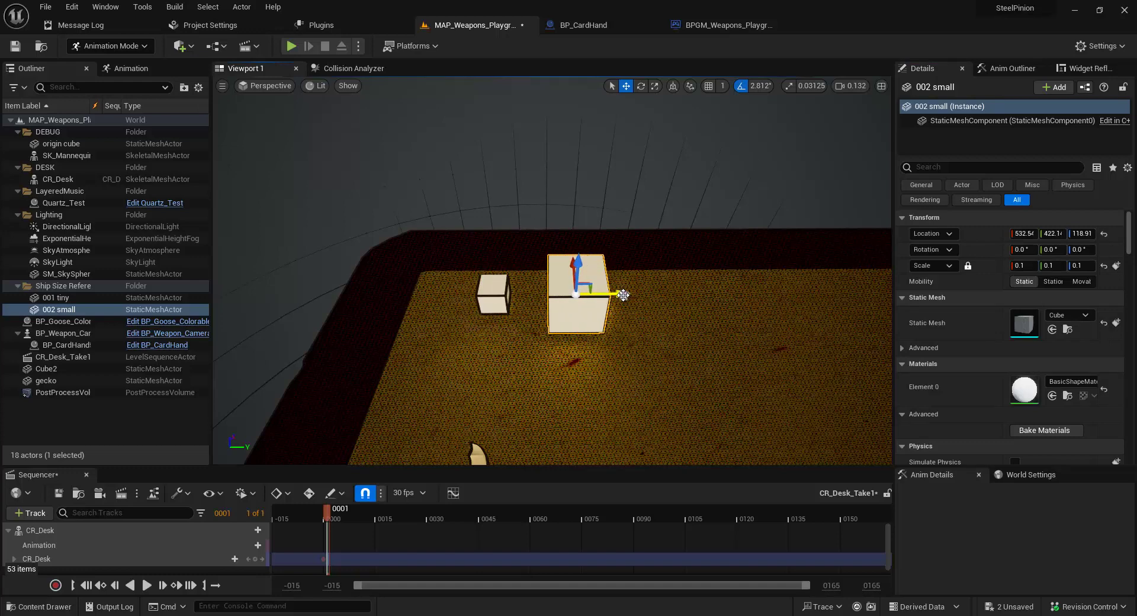
right_click_drag(736, 343, 736, 344)
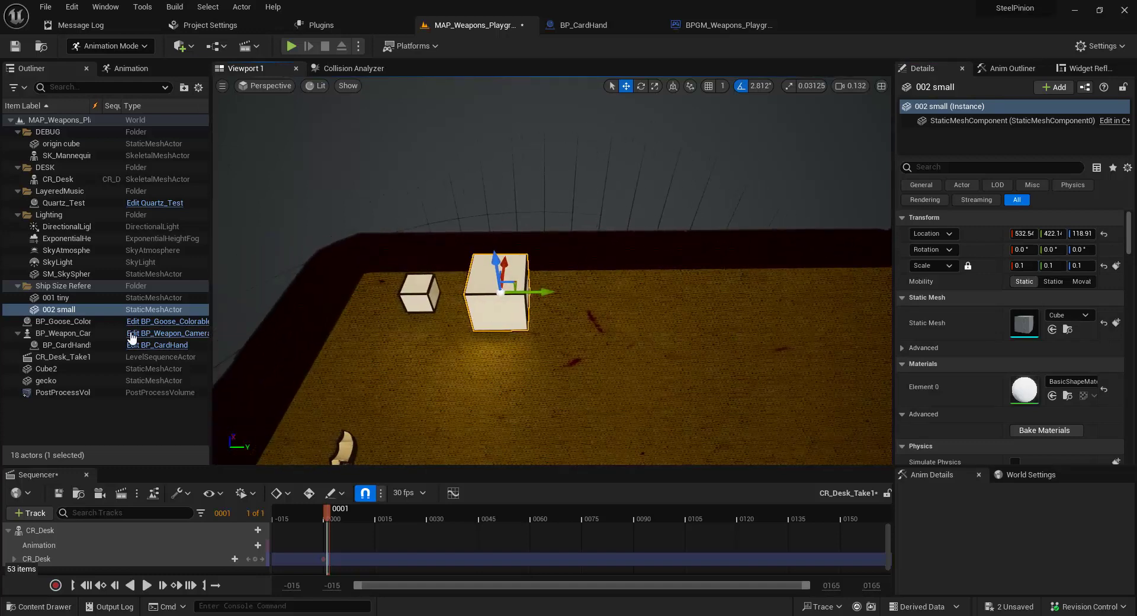
Step: Duplicate the 002 small cube and name the copy "003 medium"
left_click(78, 308)
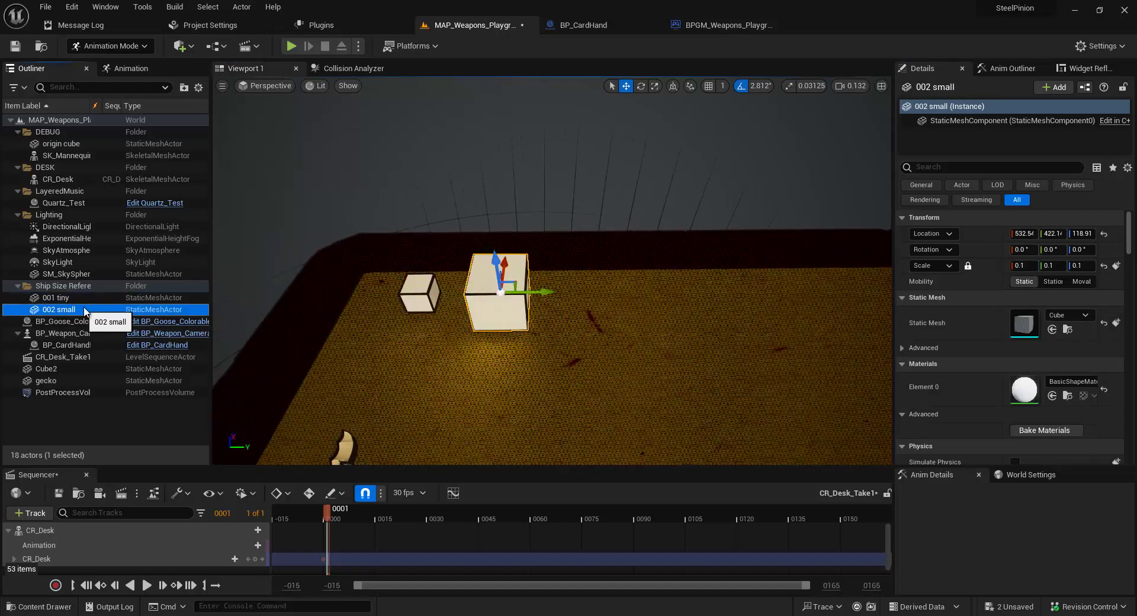
key("ctrl+d")
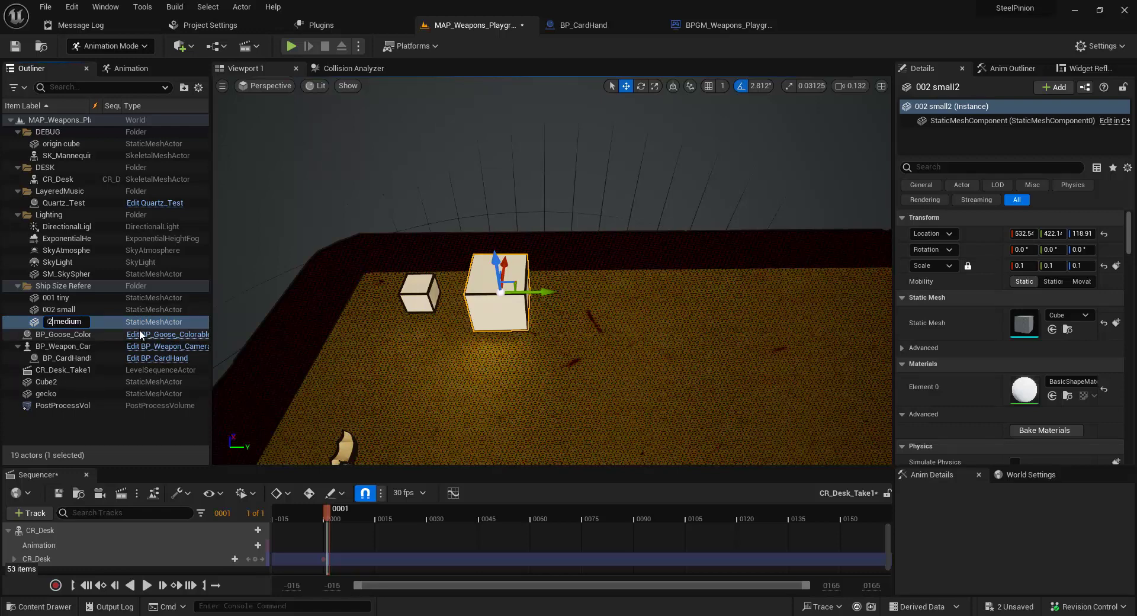
type("003 medium")
key("Return")
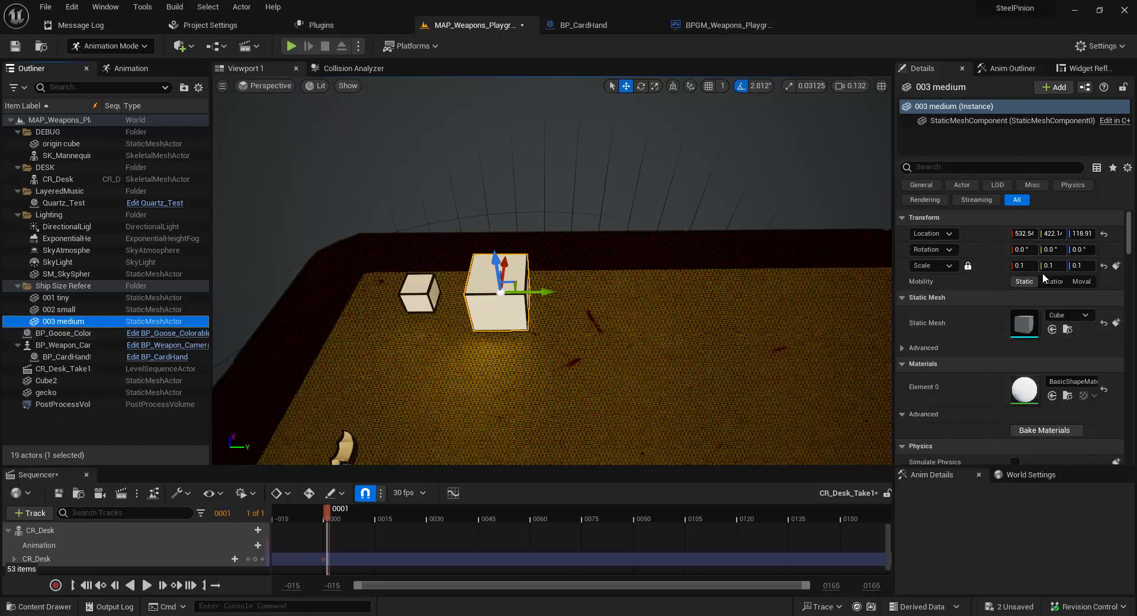
Step: Set the 003 medium cube's uniform scale to 0.15 and move it beside the small cube, to about Y 442
left_click(1022, 265)
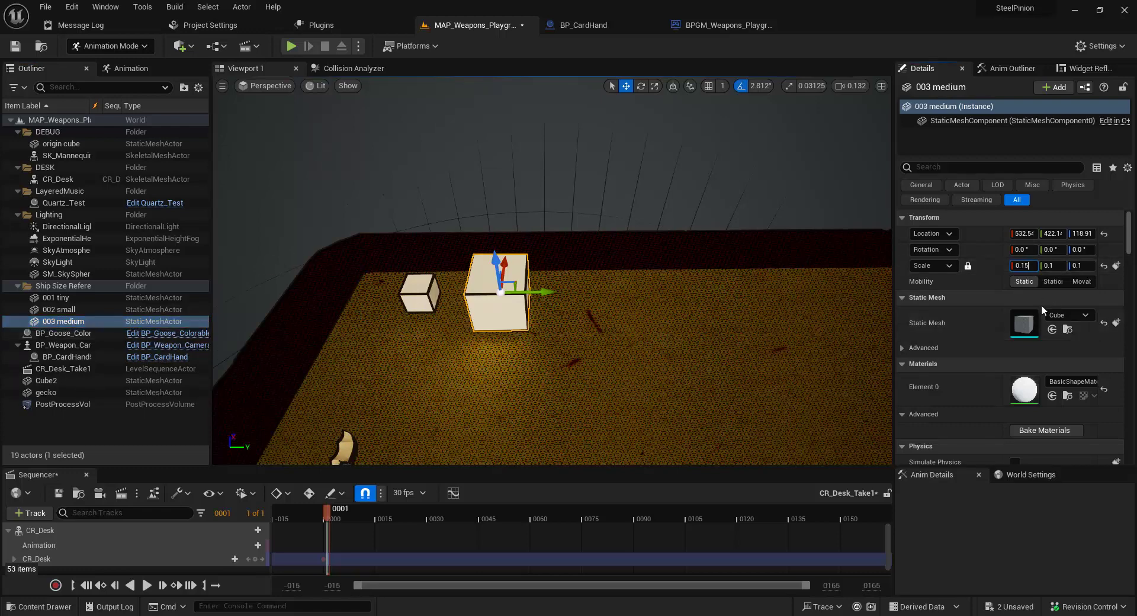
type("5")
key("Return")
left_click_drag(553, 290, 660, 287)
right_click_drag(790, 318, 791, 325)
key("s")
key("d")
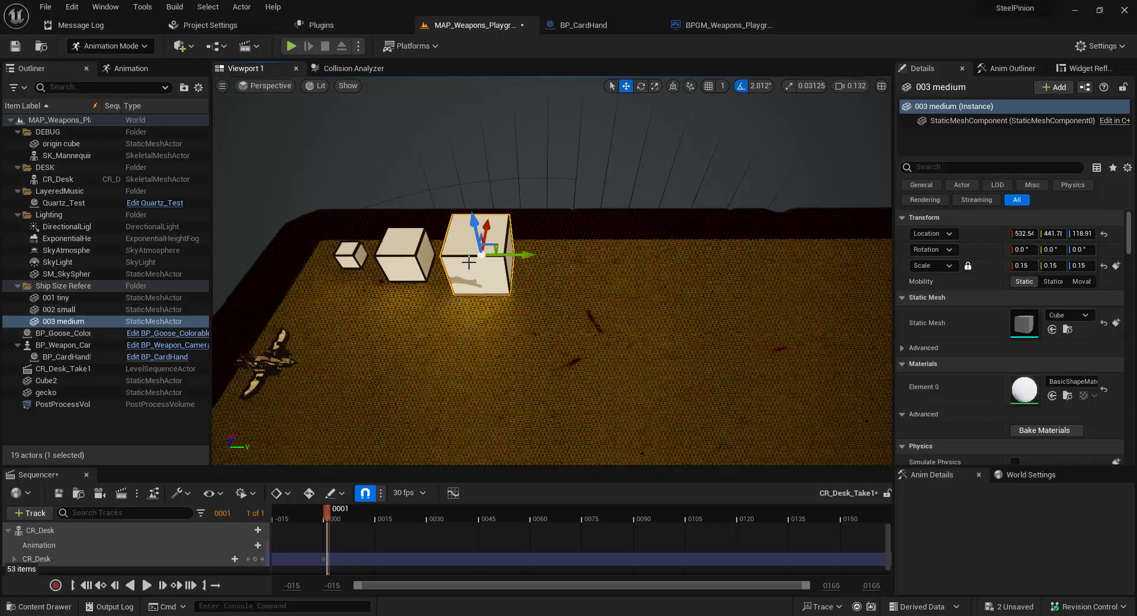
Step: Duplicate the 003 medium cube and name the copy "004 large"
left_click(98, 309)
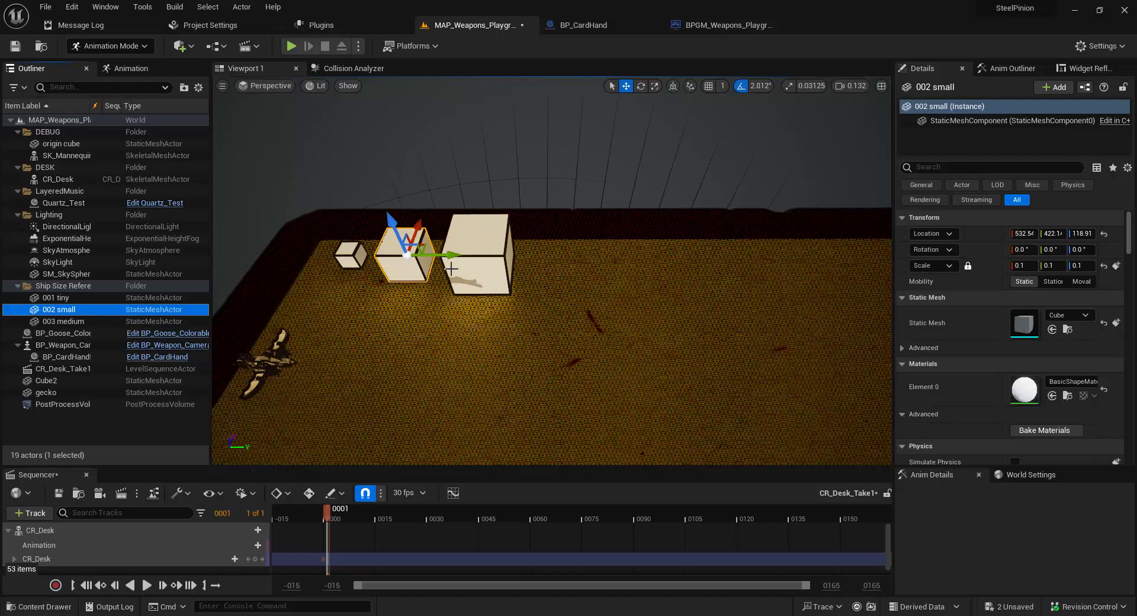
left_click(104, 319)
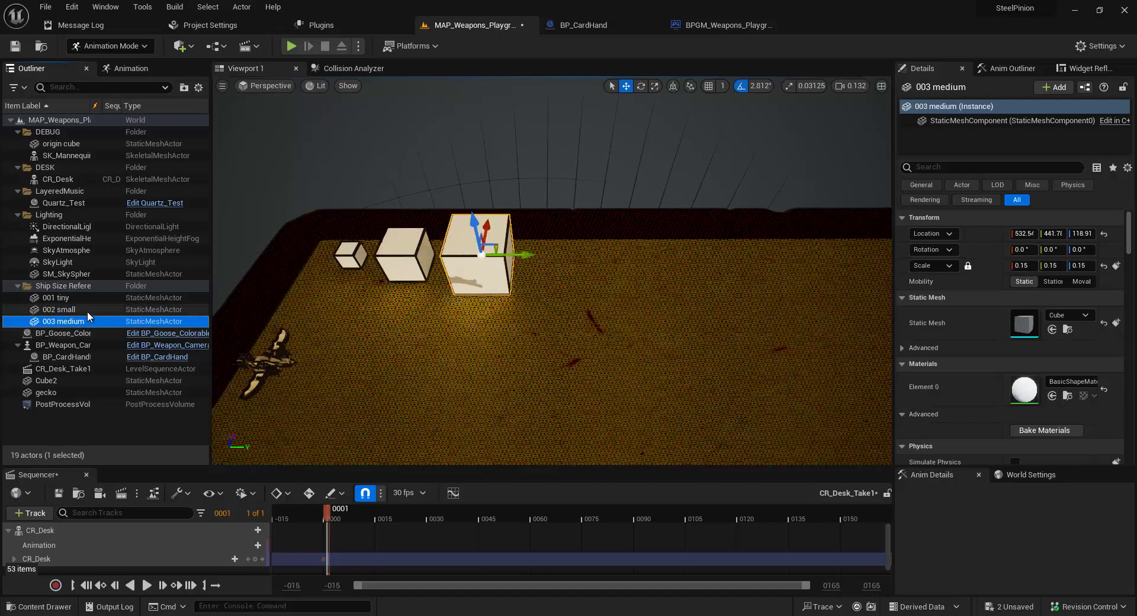
key("ctrl+d")
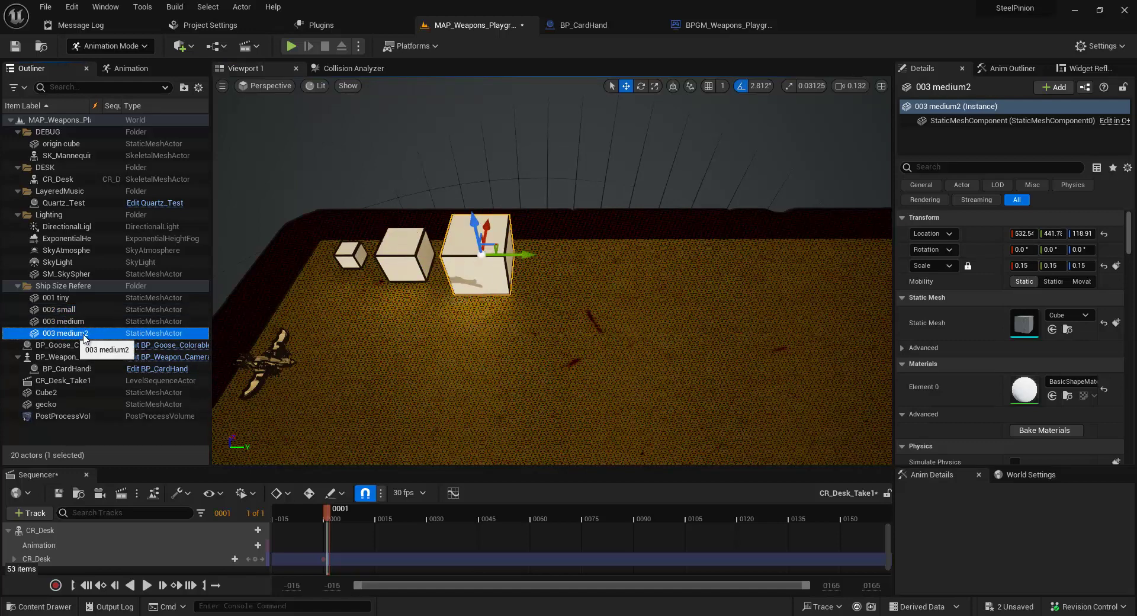
key("BackSpace")
key("BackSpace")
key("BackSpace")
key("BackSpace")
key("BackSpace")
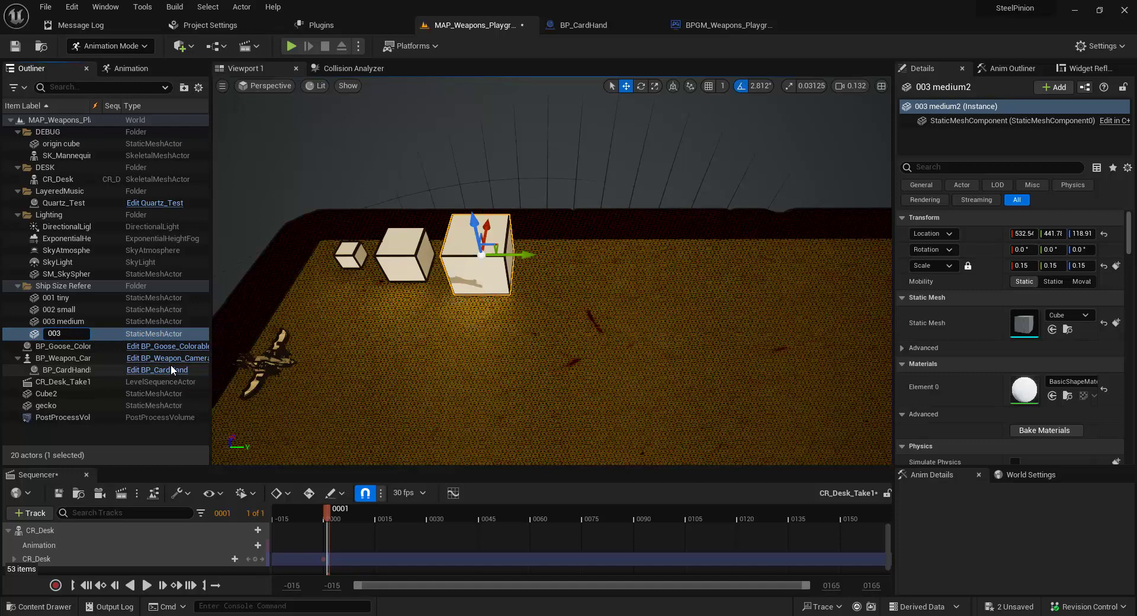
type("large")
key("BackSpace")
type("4")
key("Return")
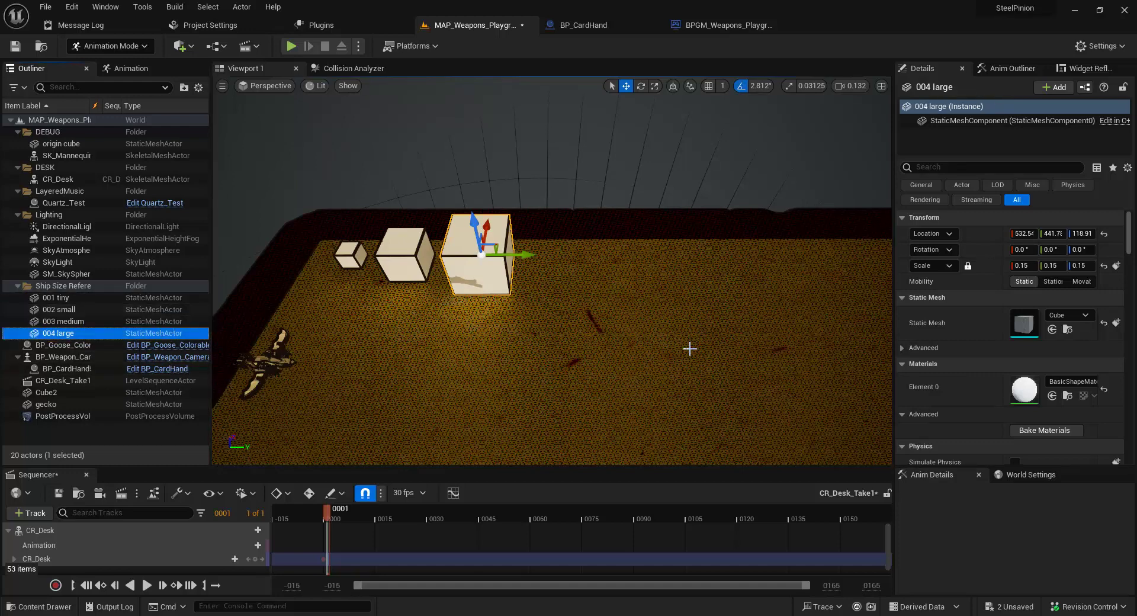
Step: Set the 004 large cube's uniform scale to 0.2 and move it beside the medium cube, to about Y 465
left_click(1024, 265)
type("0.")
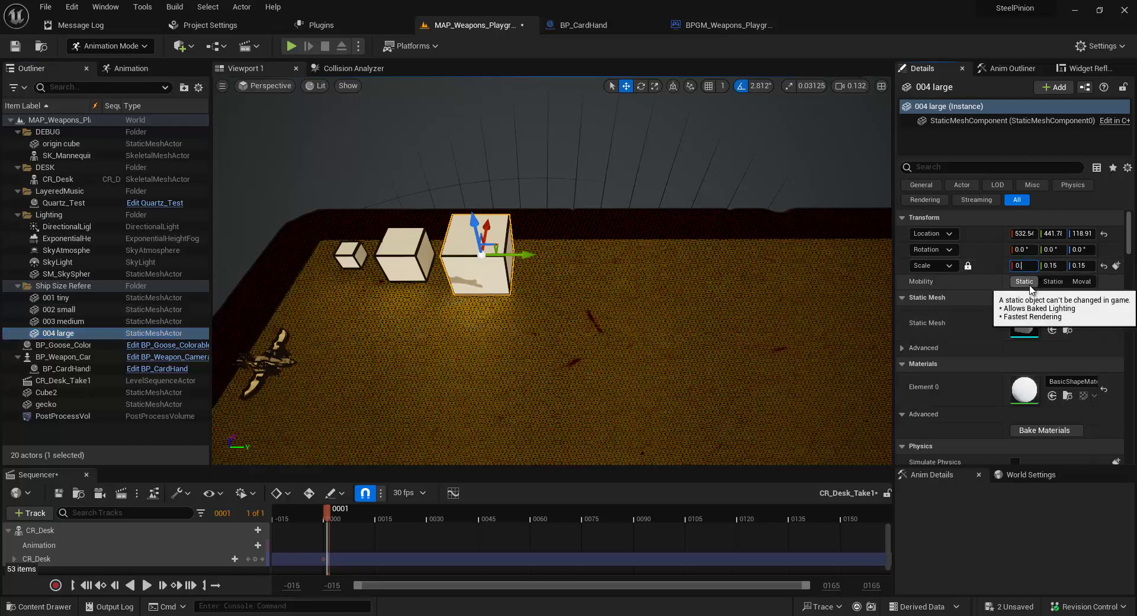
type("20")
key("Return")
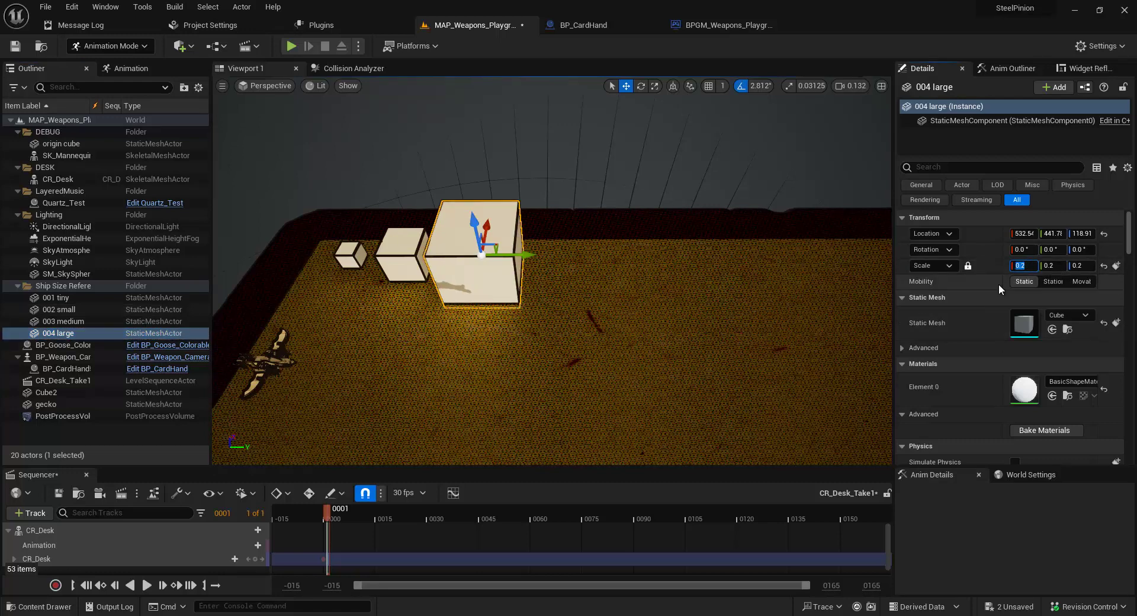
left_click_drag(532, 255, 618, 255)
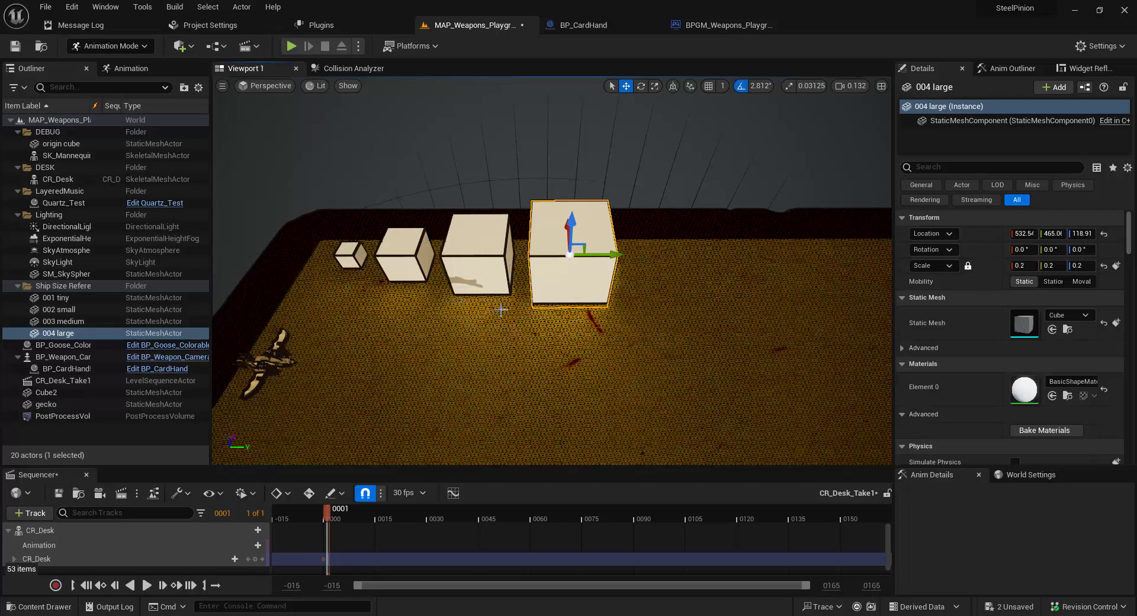
mouse_move(549, 350)
right_mouse_down()
mouse_move(573, 357)
mouse_move(545, 346)
mouse_move(557, 352)
right_mouse_up()
key("s")
key("w")
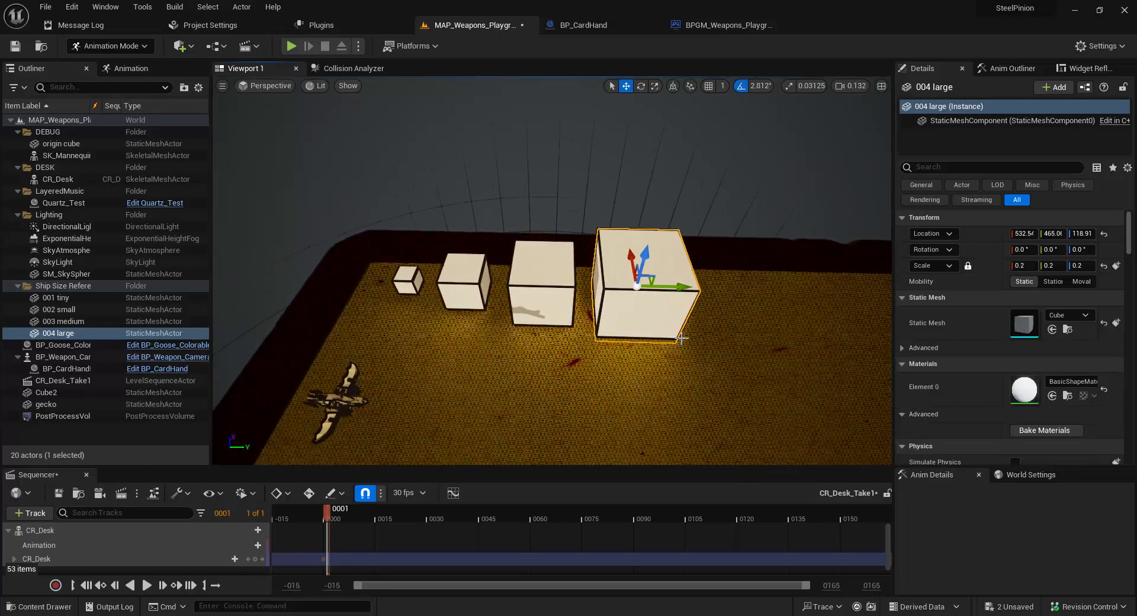
right_click_drag(682, 338, 732, 348)
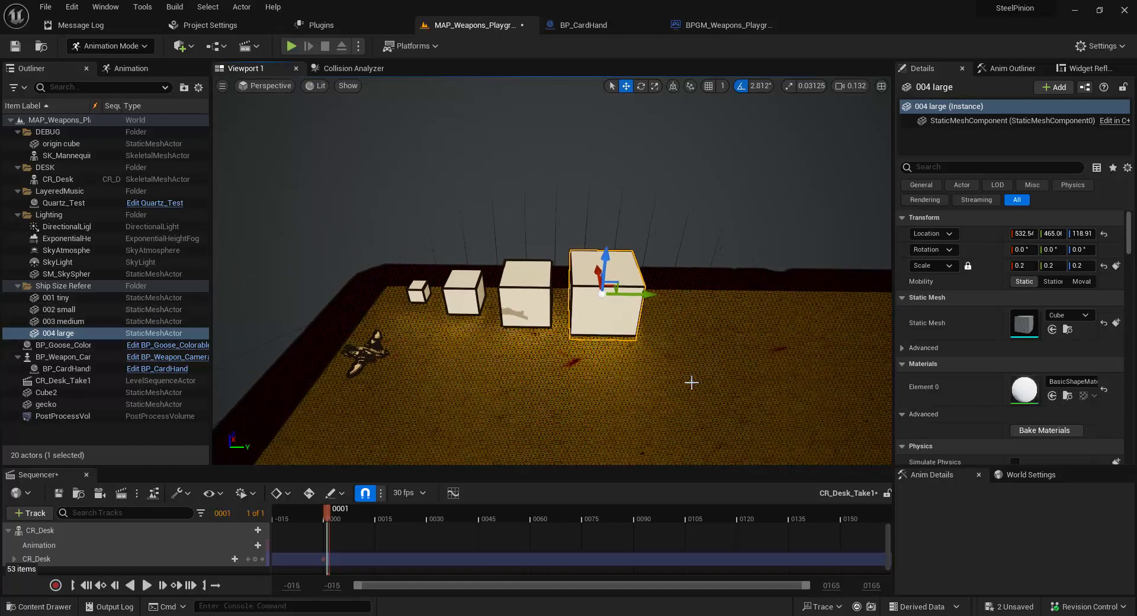
right_click_drag(691, 382, 710, 381)
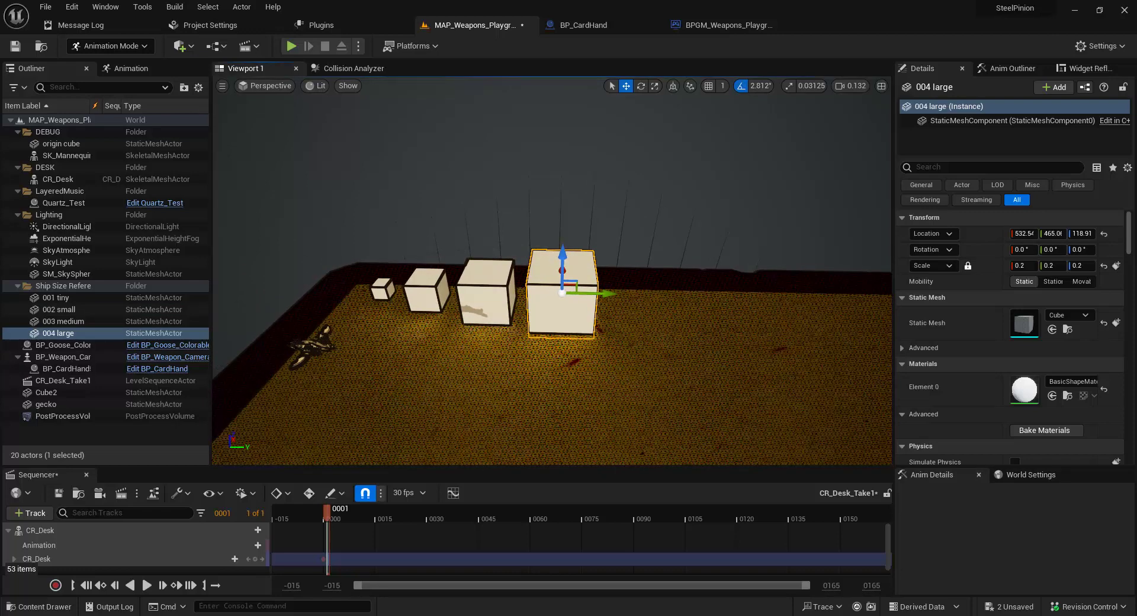
Step: Check the ship size constants from TINY to MASSIVE in size.yml in Visual Studio Code, and return to Unreal Editor
left_click_drag(1136, 24, 1125, 64)
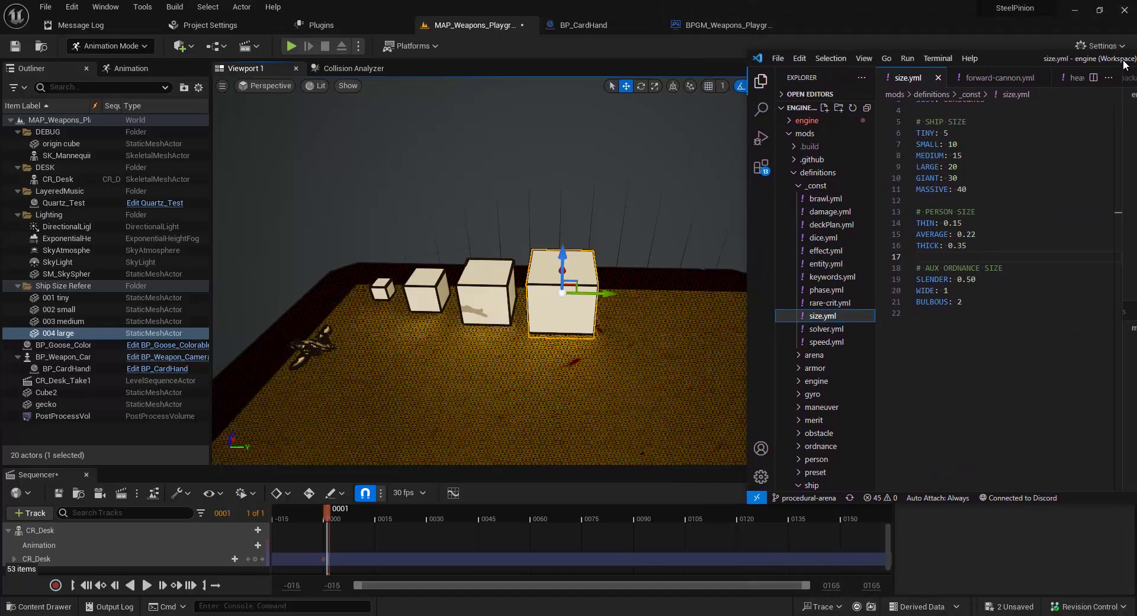
left_click(952, 132)
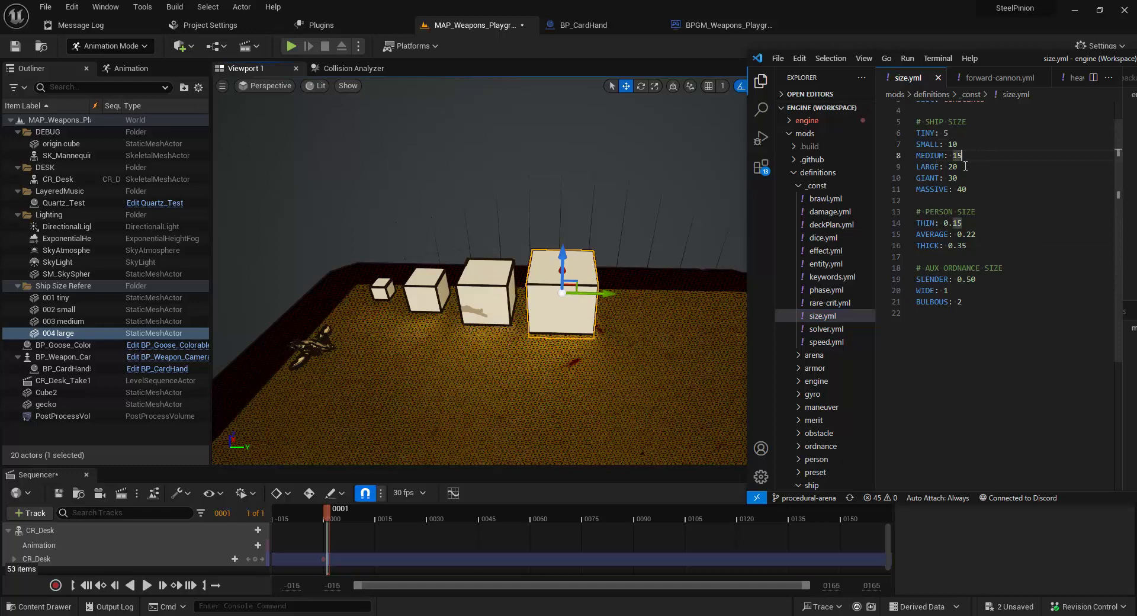
left_click(966, 167)
left_click(977, 190)
left_click_drag(971, 190, 903, 178)
left_click(968, 166)
key("alt+Tab")
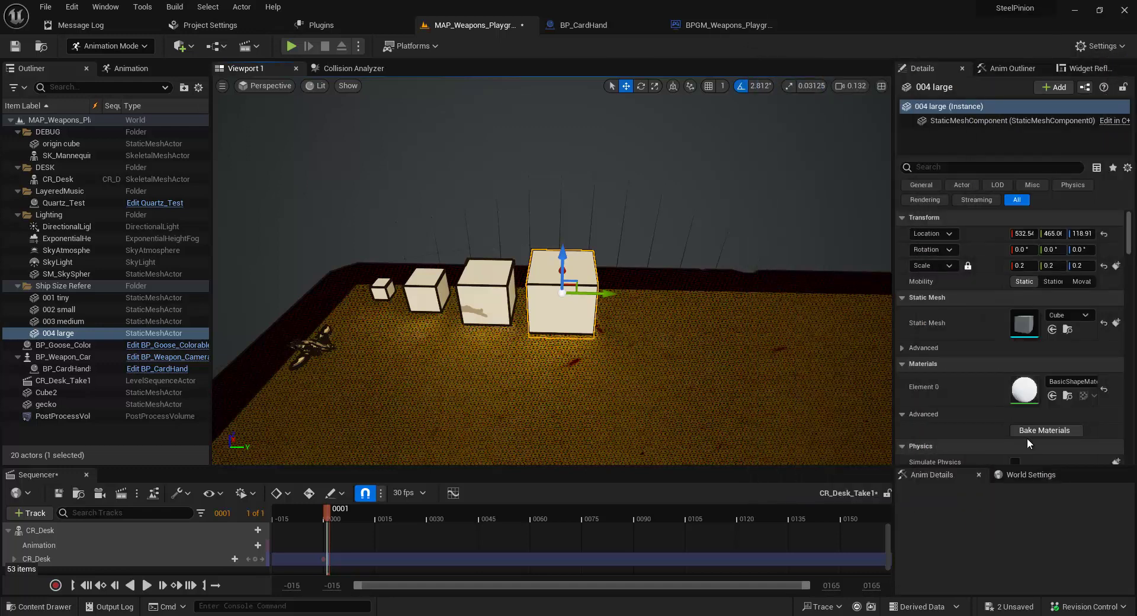
Step: Examine the row of four size cubes against the whole desk surface
left_click(661, 221)
right_click_drag(666, 221, 729, 222)
key("s")
key("w")
key("d")
key("a")
key("s")
key("w")
key("s")
key("w")
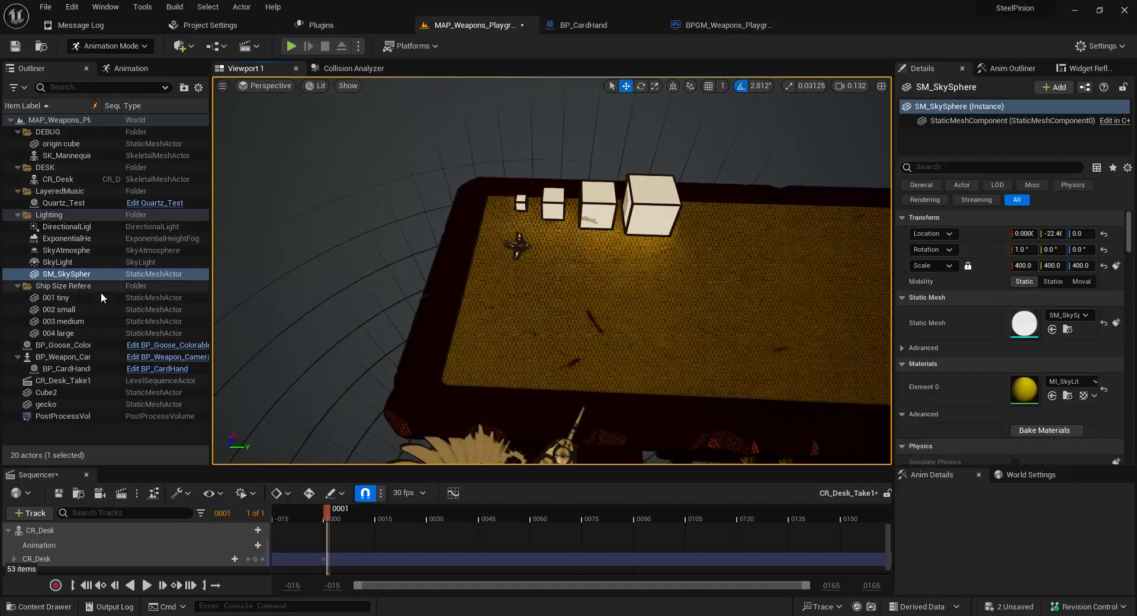
Step: Select the gecko ship and inspect the large winged ship model next to the desk surface from several angles
double_click(80, 404)
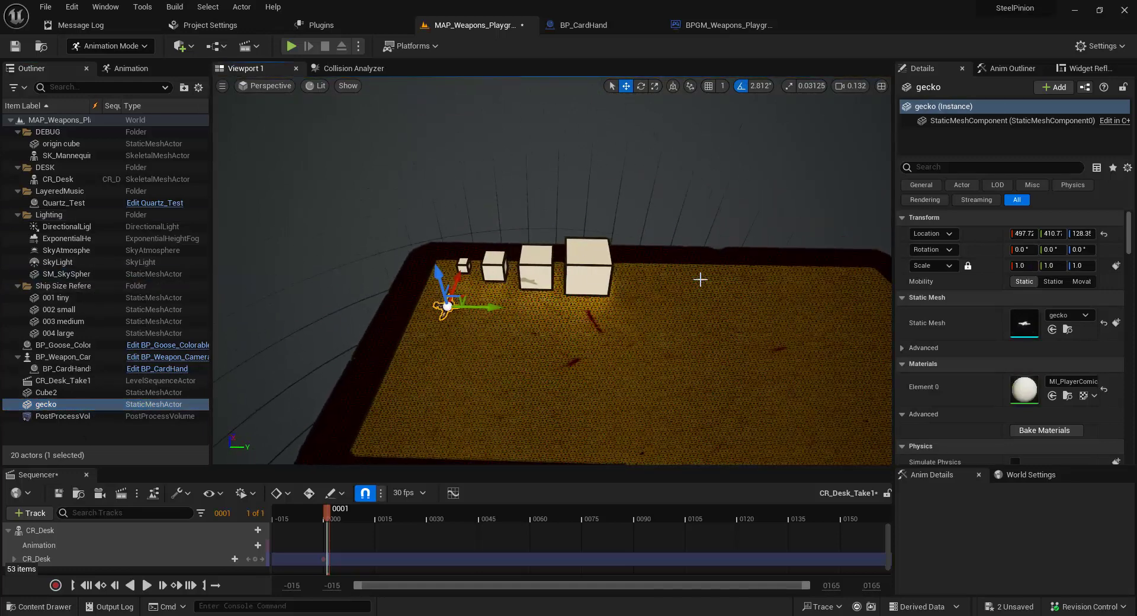
key("s")
right_click_drag(700, 279, 596, 335)
key("w")
key("s")
key("w")
key("d")
key("w")
key("s")
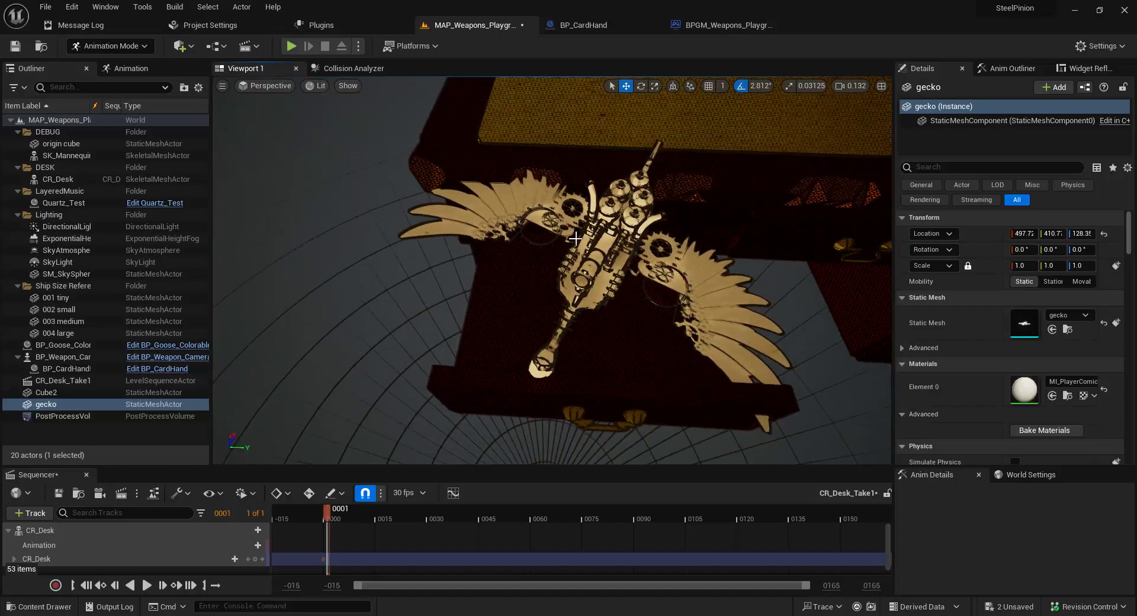
right_click_drag(693, 138, 646, 143)
key("s")
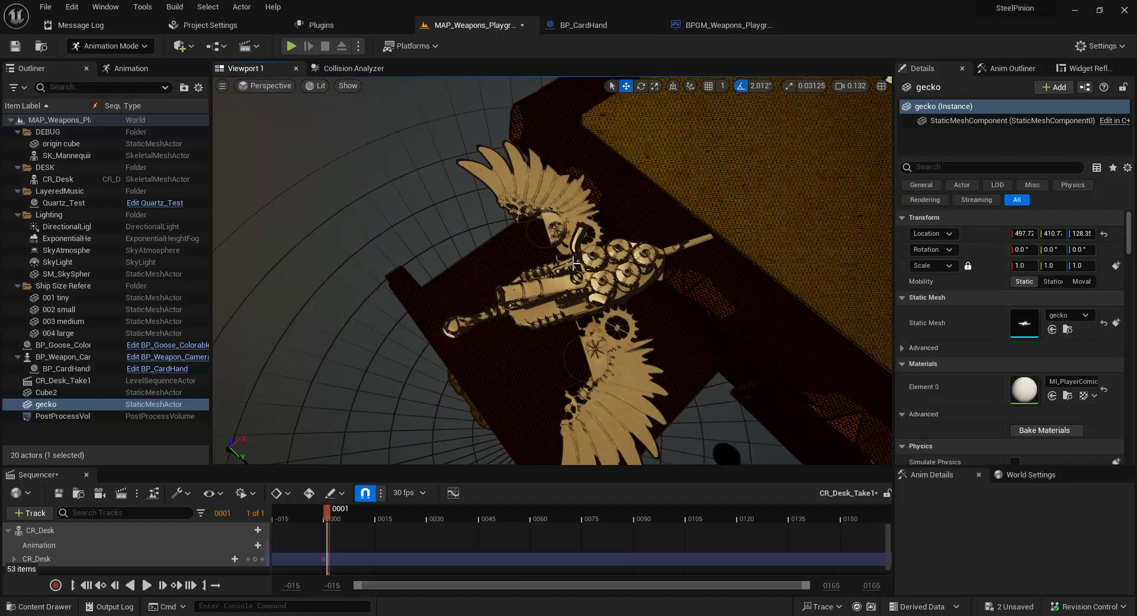
Step: Lower the gecko ship to about Z 115.4 and shift it toward the cubes, to about X 518
right_click_drag(573, 263, 566, 329)
left_click_drag(437, 374, 566, 383)
right_click_drag(566, 383, 572, 431)
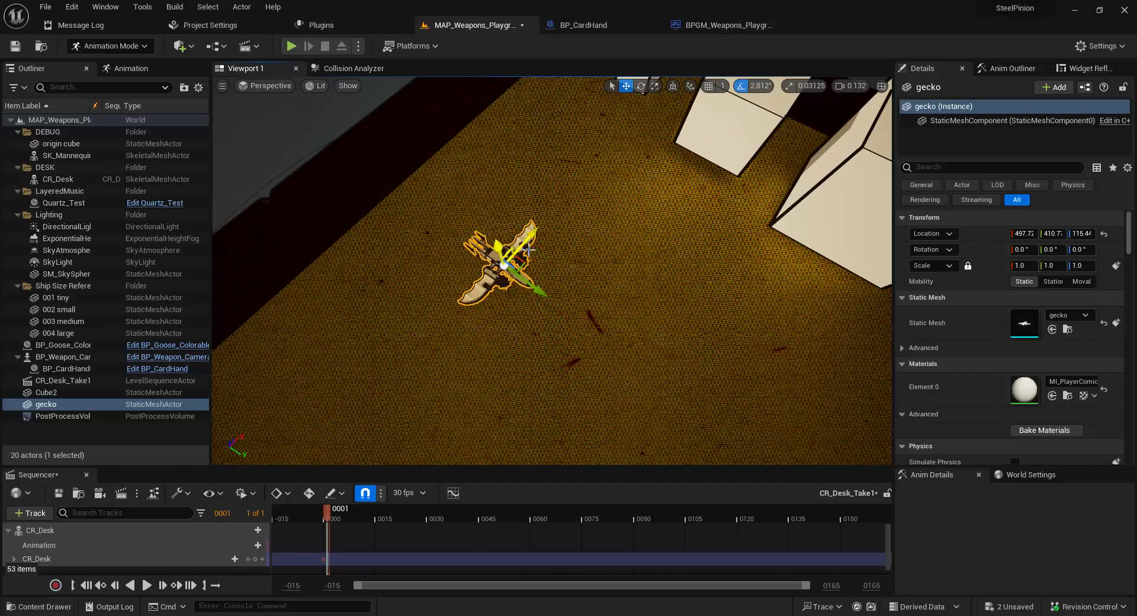
left_click_drag(572, 185, 642, 115)
right_click_drag(641, 116, 604, 142)
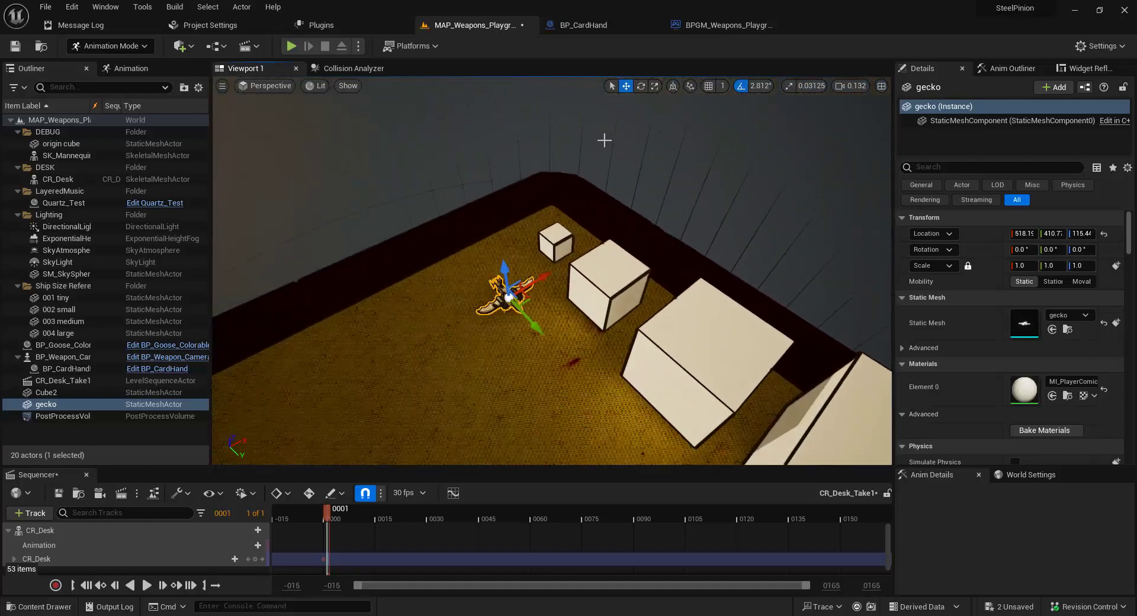
Step: Position the gecko ship over the 001 tiny cube at about X 536.6, Y 408.8, Z 119.4 to compare their sizes
left_click_drag(541, 277, 623, 244)
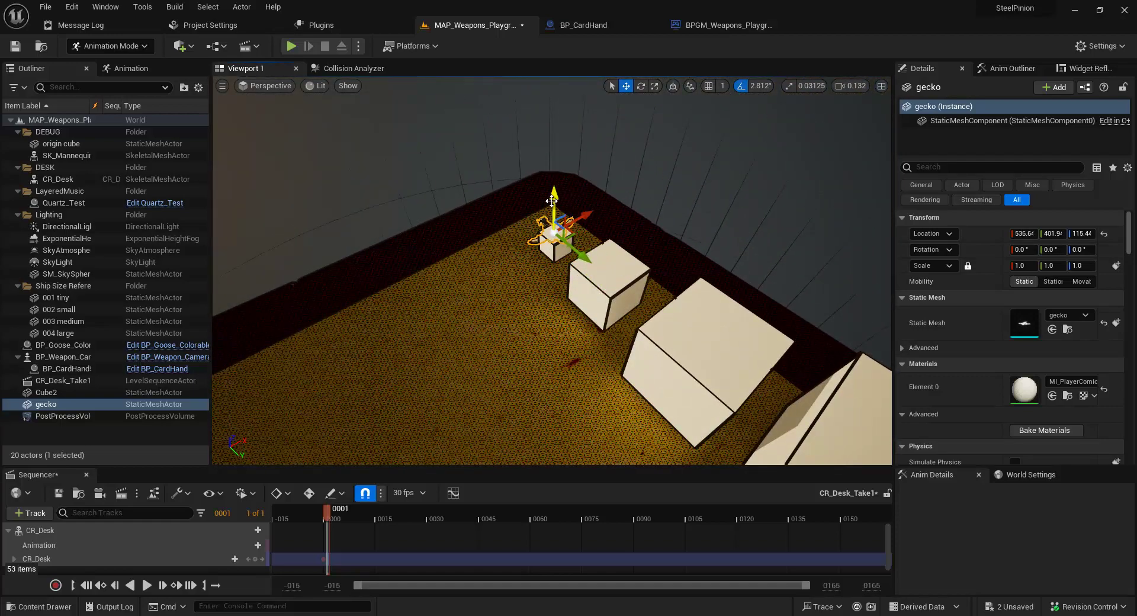
right_click_drag(562, 179, 622, 233)
left_click_drag(622, 233, 673, 224)
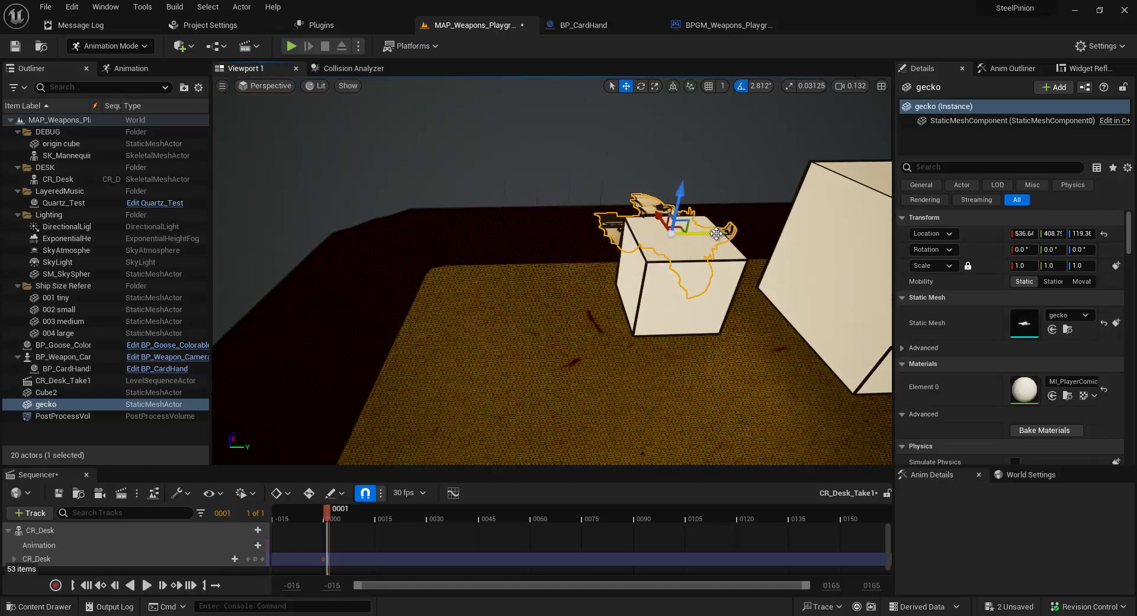
right_click_drag(673, 224, 750, 358)
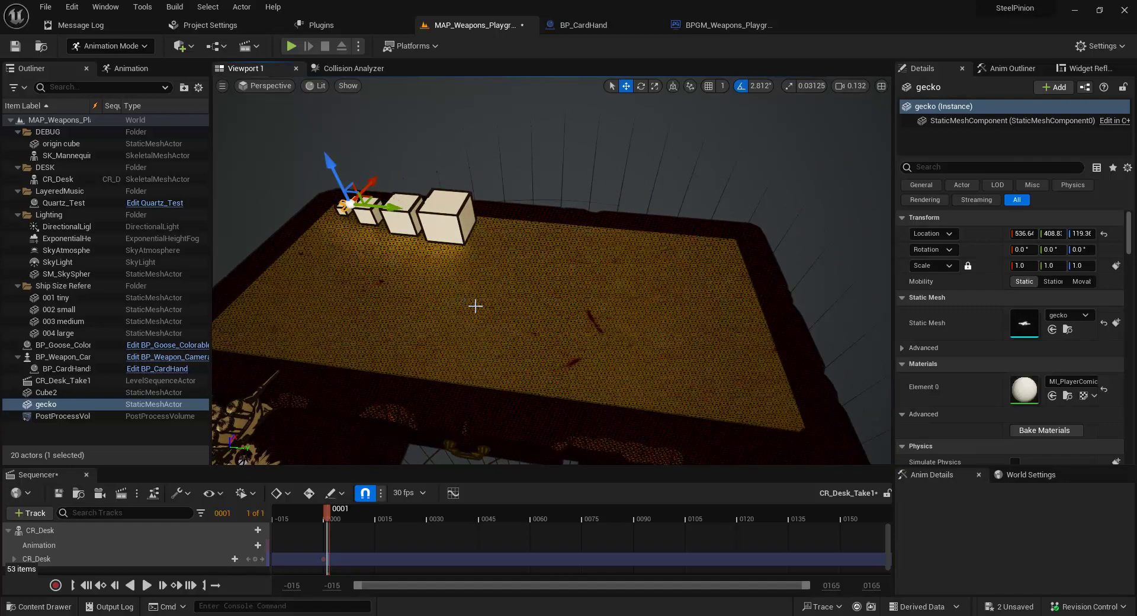
right_click_drag(475, 305, 404, 274)
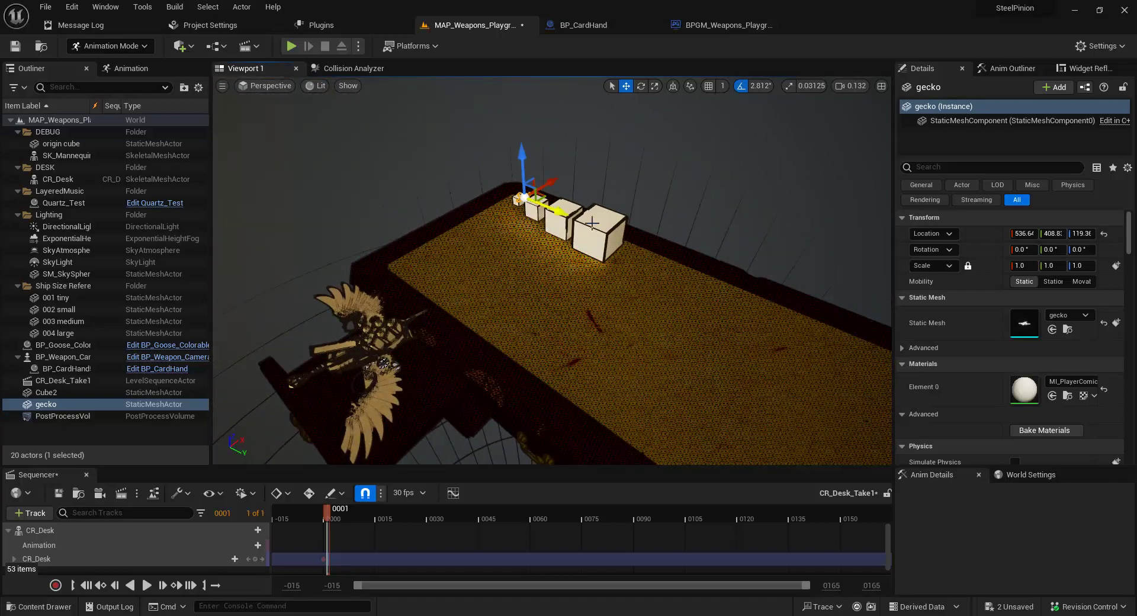
Step: Center the gecko ship above the 001 tiny cube at about X 532.2, Y 407.5, Z 122.3
right_click_drag(482, 282, 360, 246)
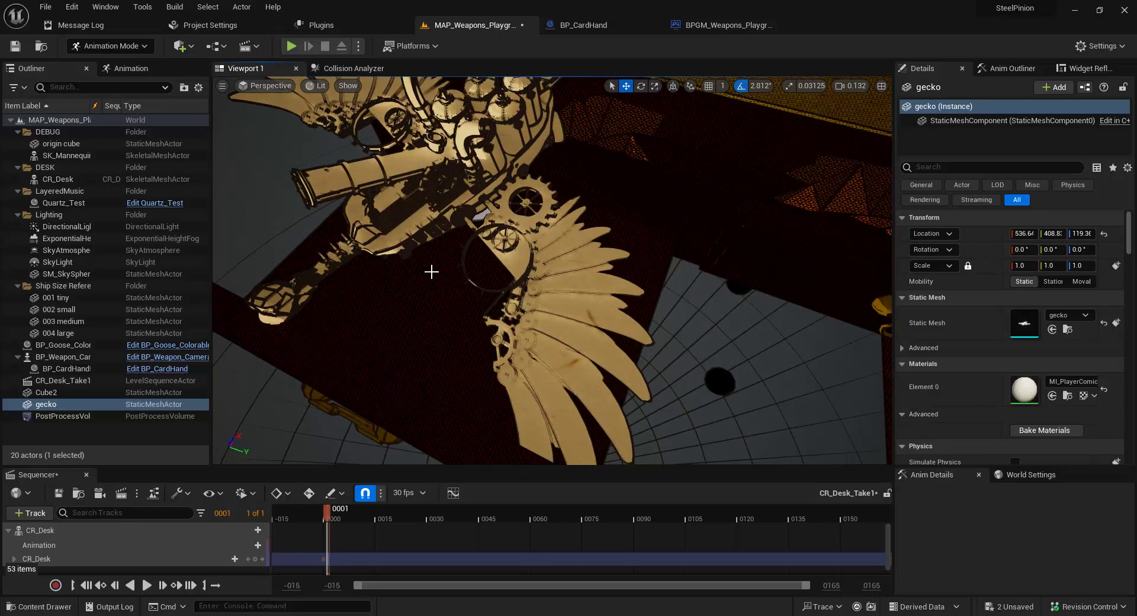
right_click_drag(435, 246, 714, 144)
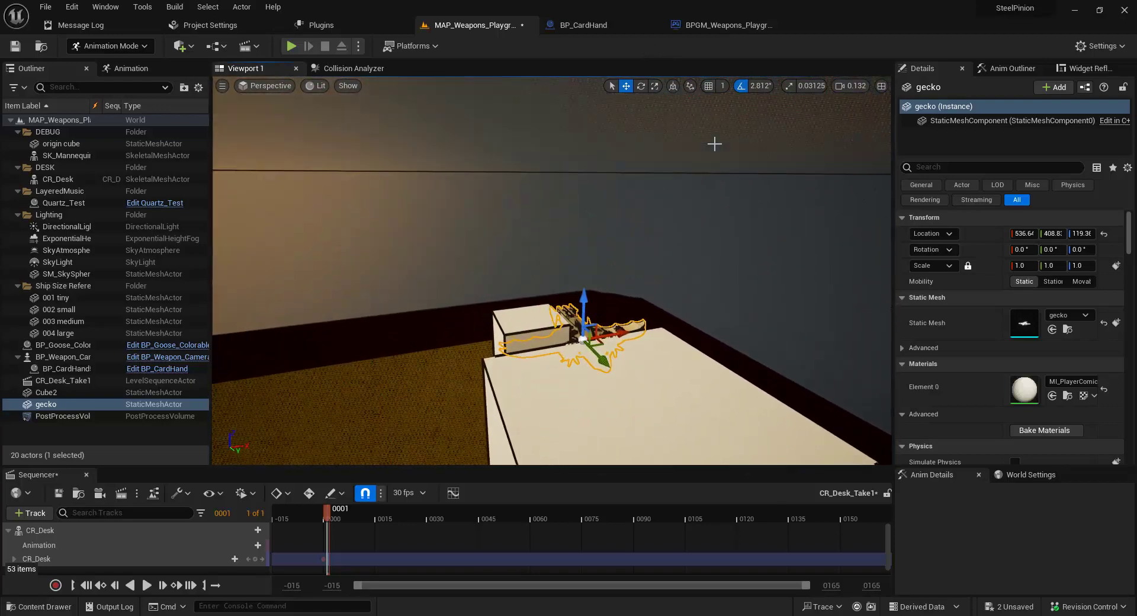
left_click_drag(527, 304, 525, 275)
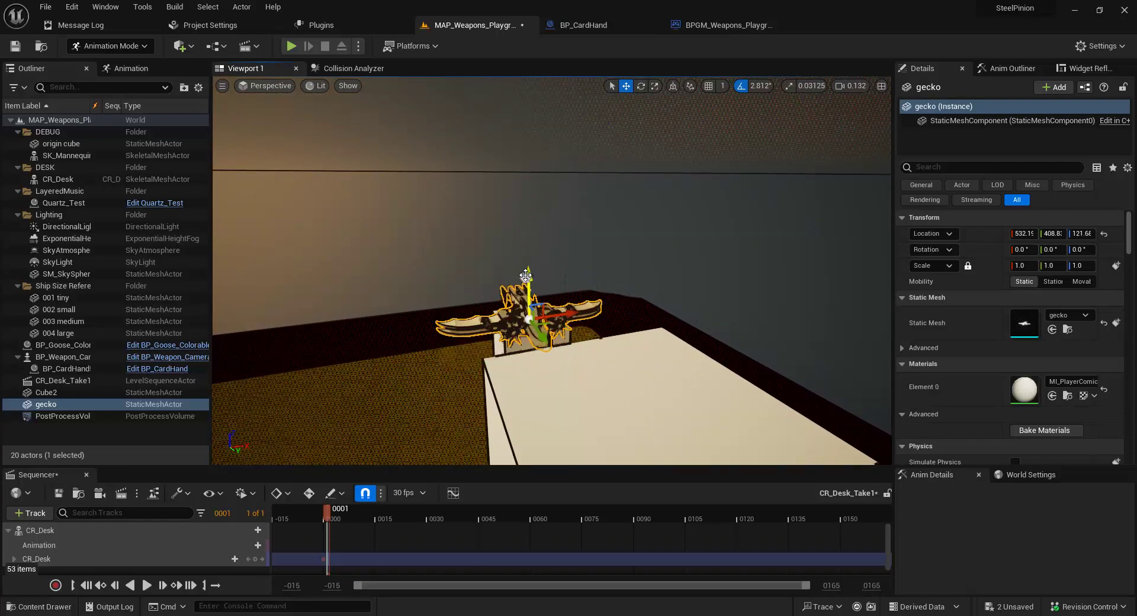
right_click_drag(529, 266, 622, 278)
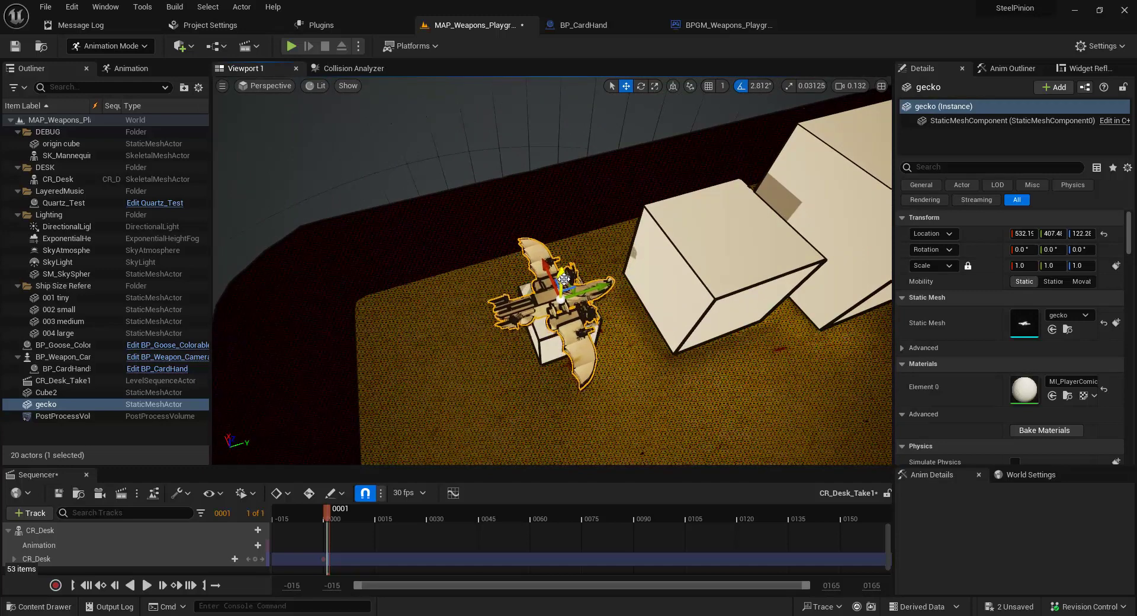
right_click_drag(564, 279, 679, 293)
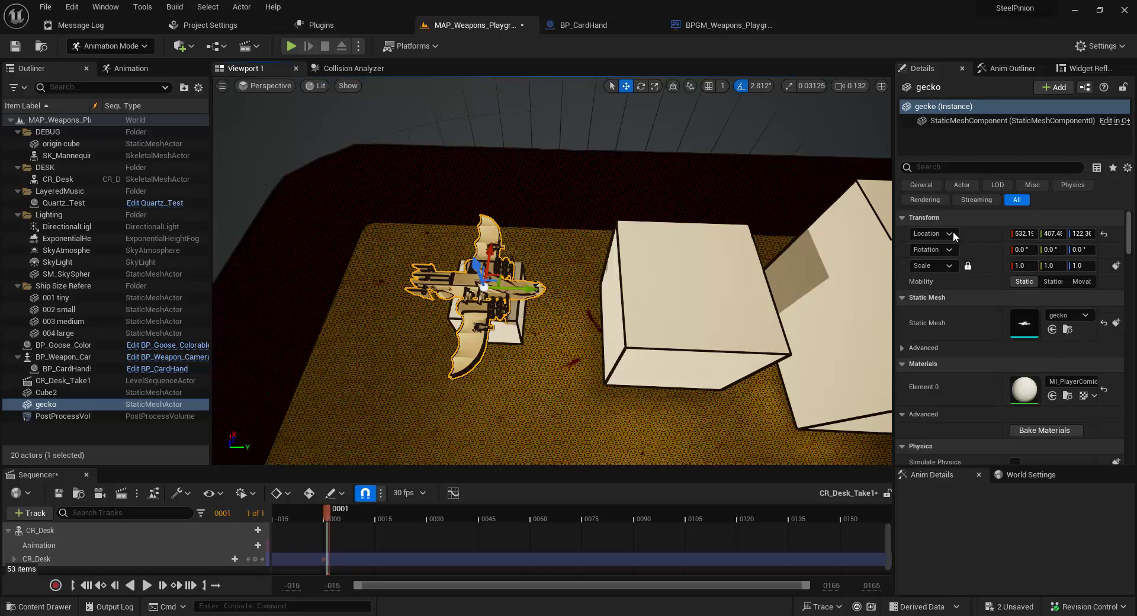
Step: Scale the gecko ship uniformly to 0.7 and check its size against the reference cubes
scroll(581, 274, "down", 6)
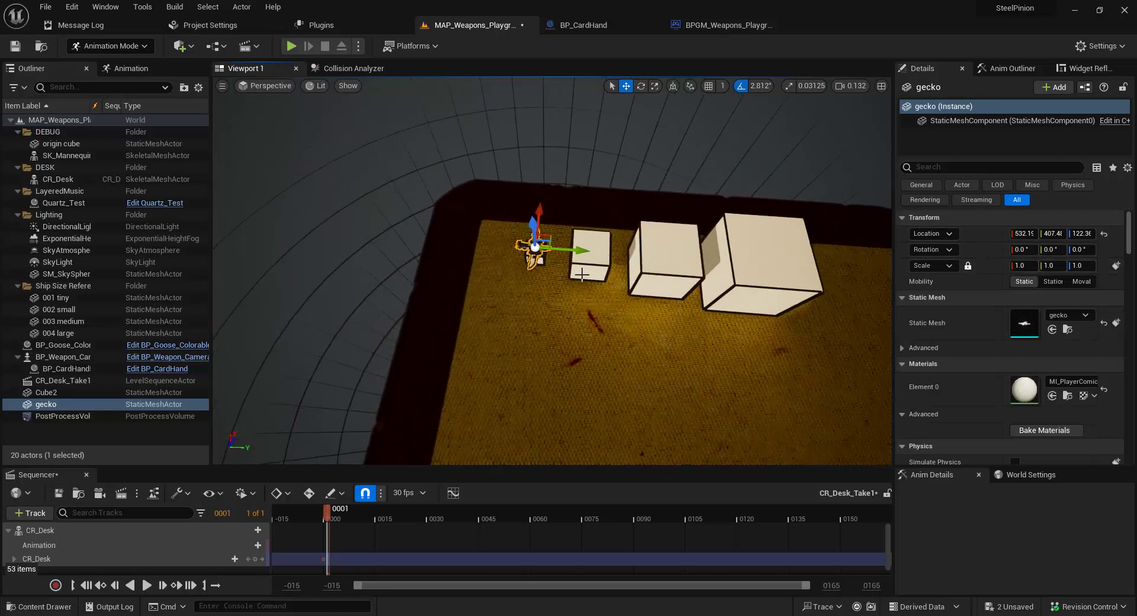
scroll(582, 273, "up", 4)
right_click_drag(582, 279, 591, 283)
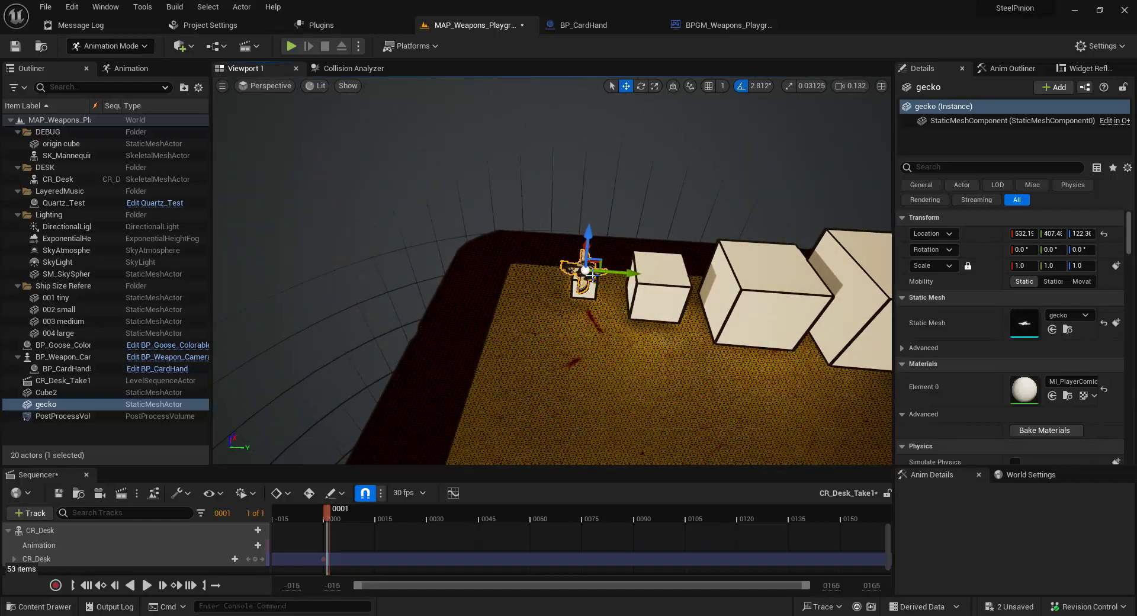
mouse_move(632, 326)
right_mouse_down()
mouse_move(647, 325)
mouse_move(627, 322)
mouse_move(632, 312)
right_mouse_up()
right_click_drag(560, 238, 373, 312)
right_click_drag(612, 367, 477, 331)
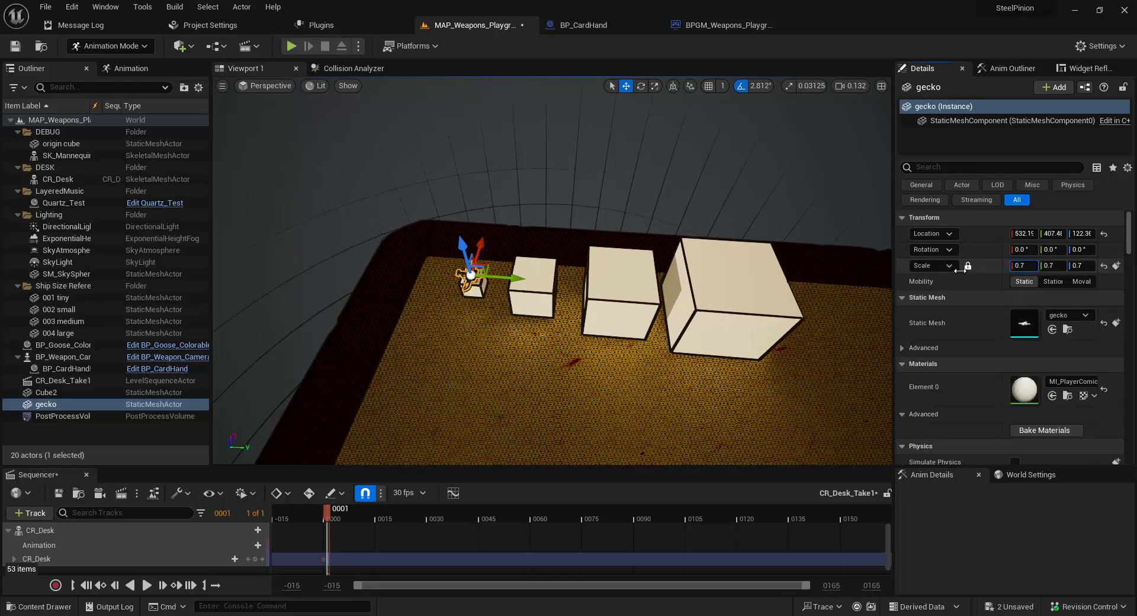
right_click_drag(456, 308, 356, 269)
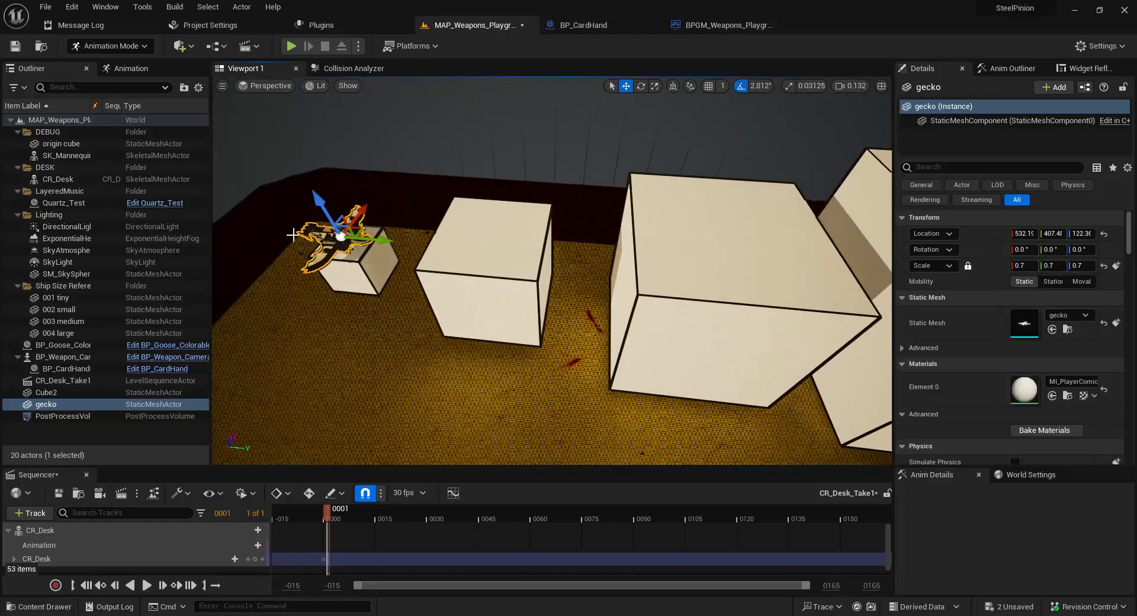
left_click(436, 119)
right_click_drag(436, 119, 566, 283)
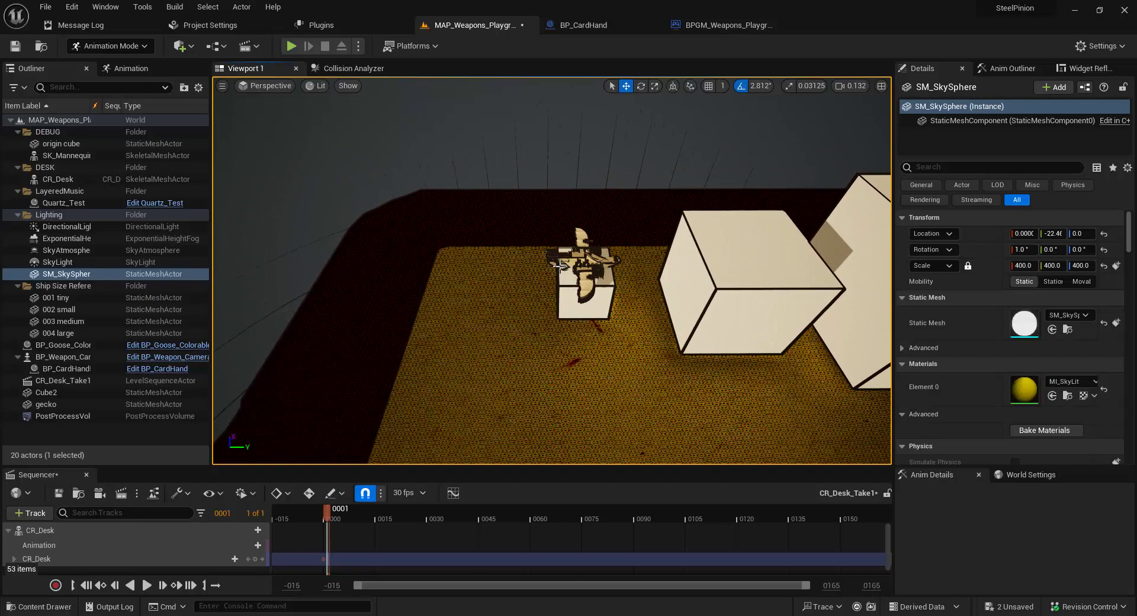
scroll(652, 190, "down", 6)
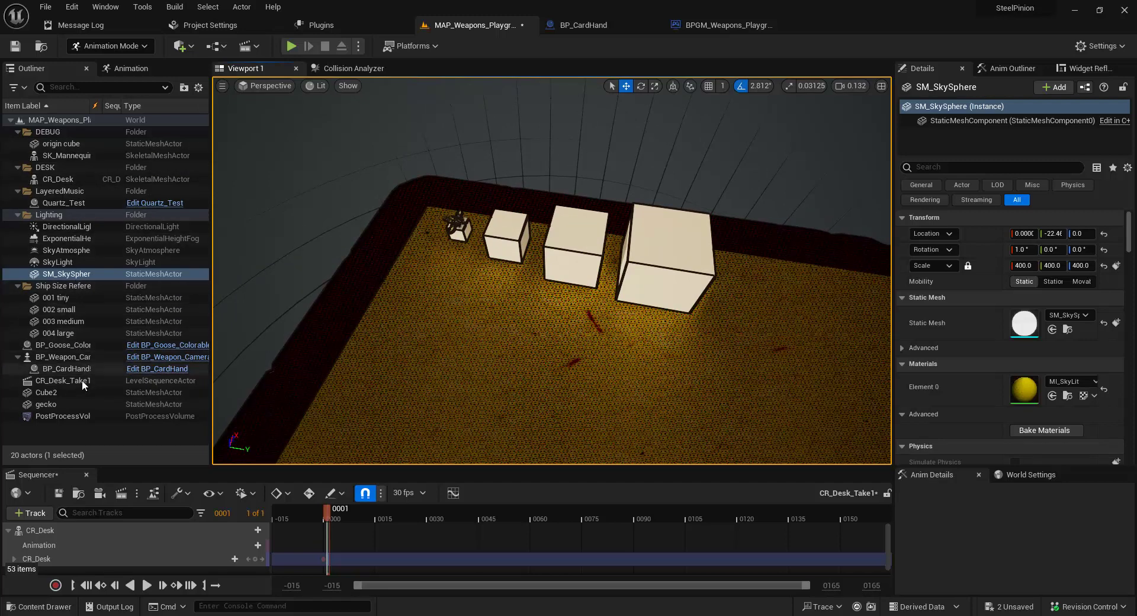
Step: Move the gecko actor into the ship size reference folder with the cubes, and deselect it
left_click(61, 403)
left_click_drag(64, 301, 68, 285)
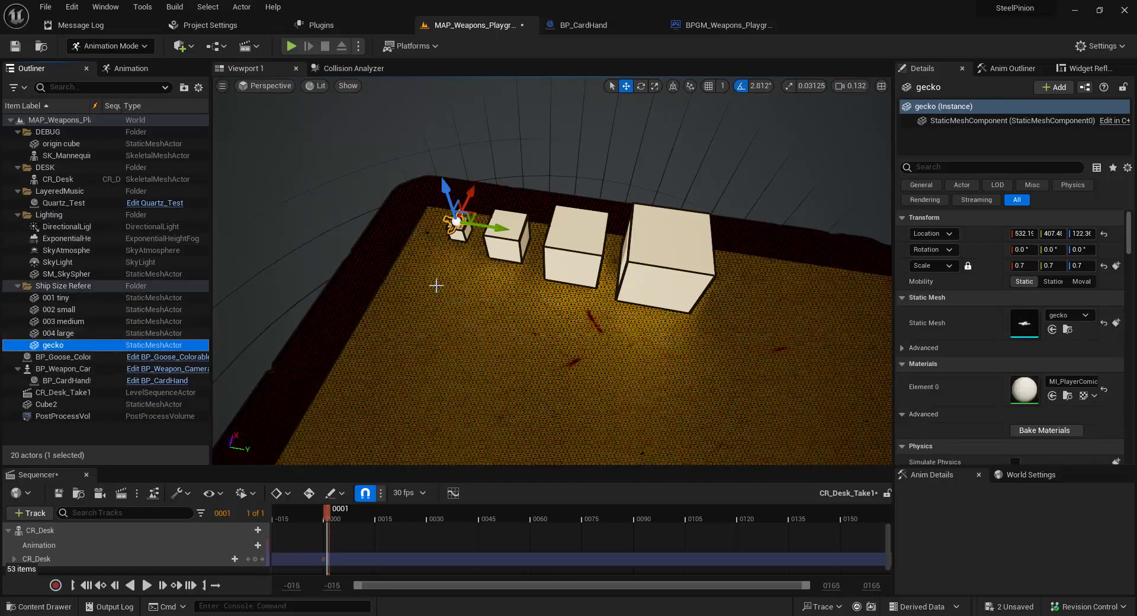
scroll(436, 285, "down", 3)
left_click(373, 267)
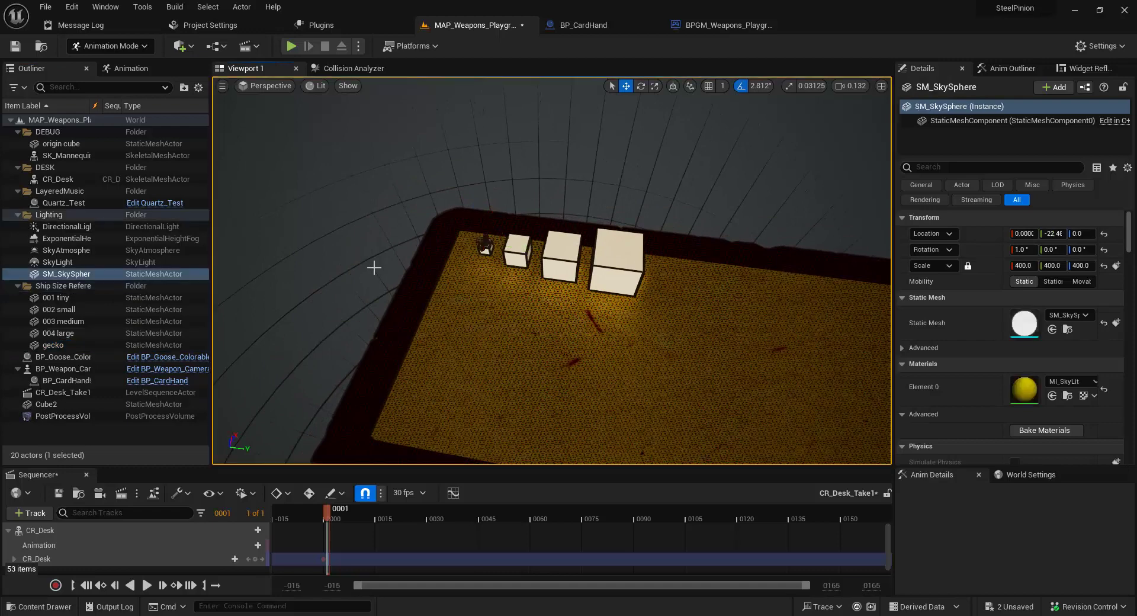
Step: Add the 0-swan skeletal mesh from the Swan15 ship folder to the level and file it in the ship size reference folder
key("ctrl+space")
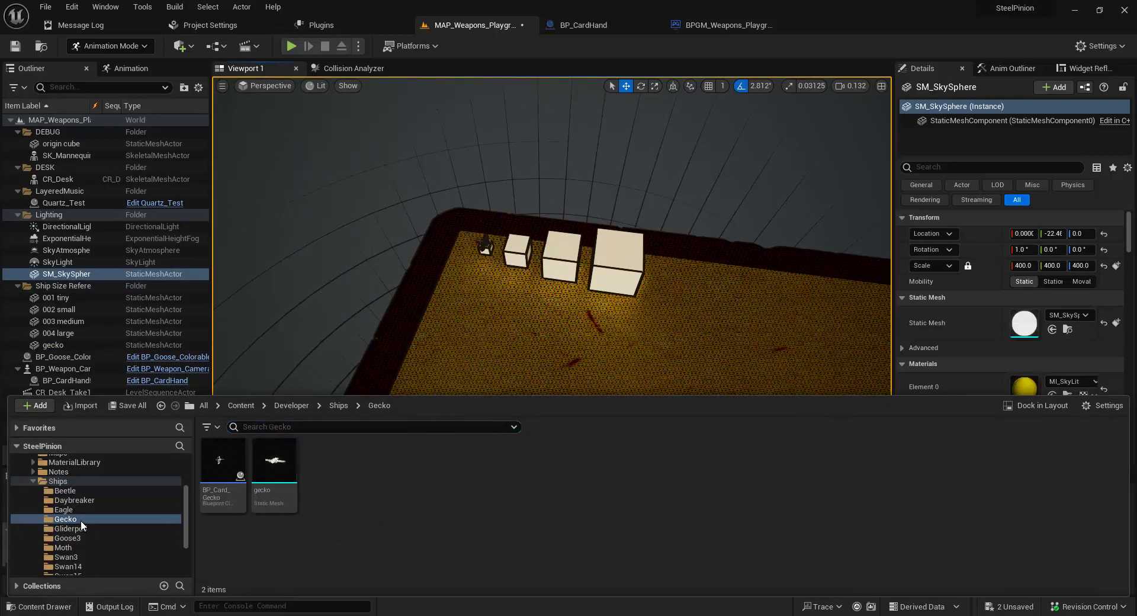
scroll(91, 547, "down", 1)
left_click(84, 537)
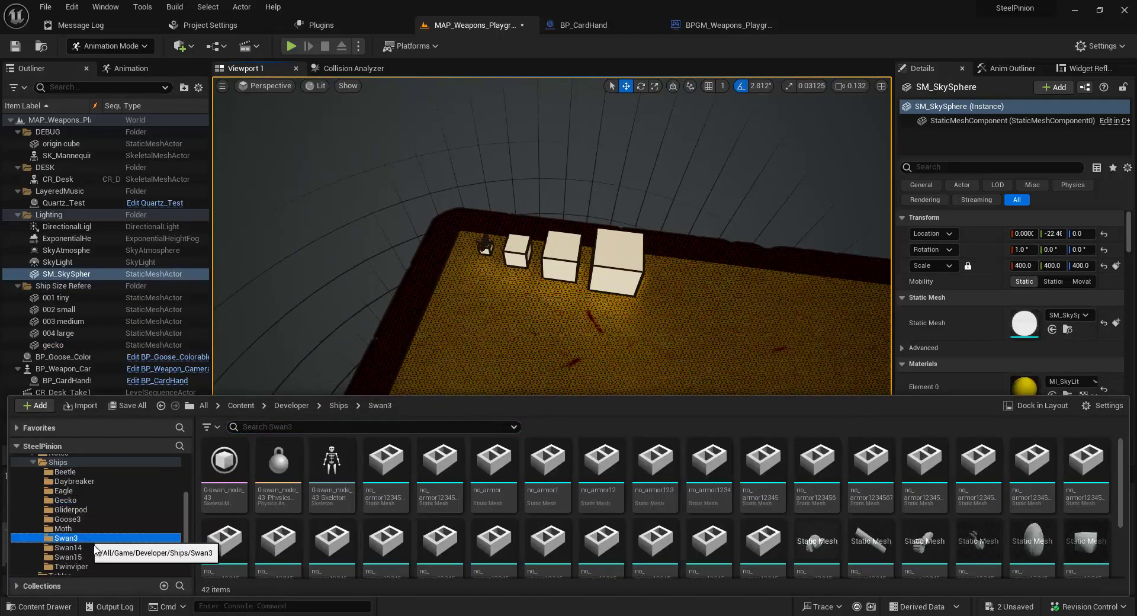
left_click(91, 555)
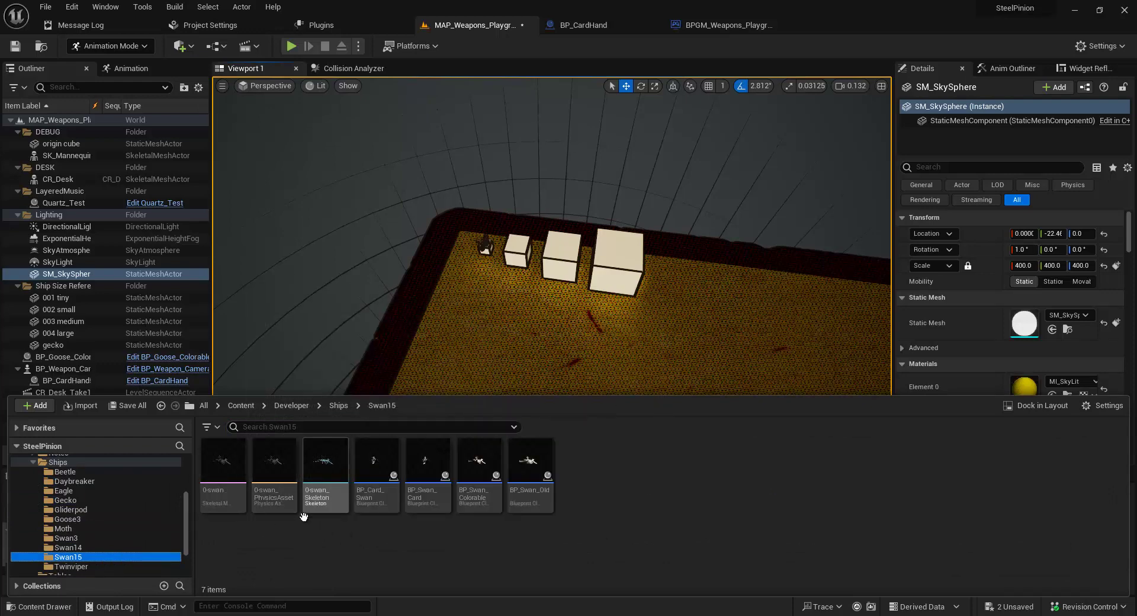
mouse_move(528, 508)
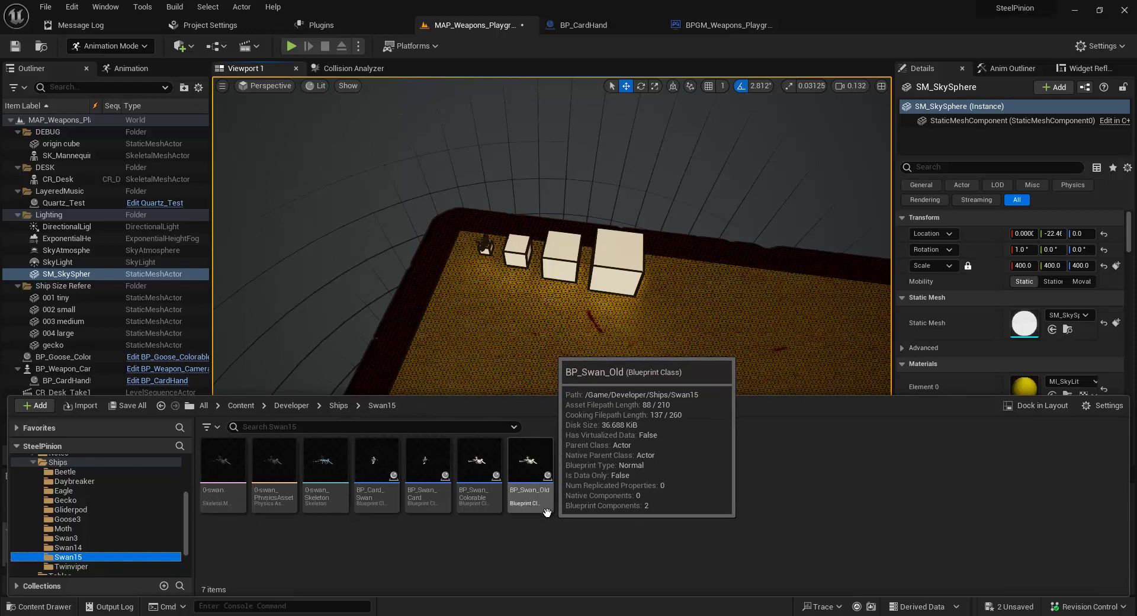
left_click_drag(222, 508, 515, 296)
left_click_drag(89, 356, 65, 285)
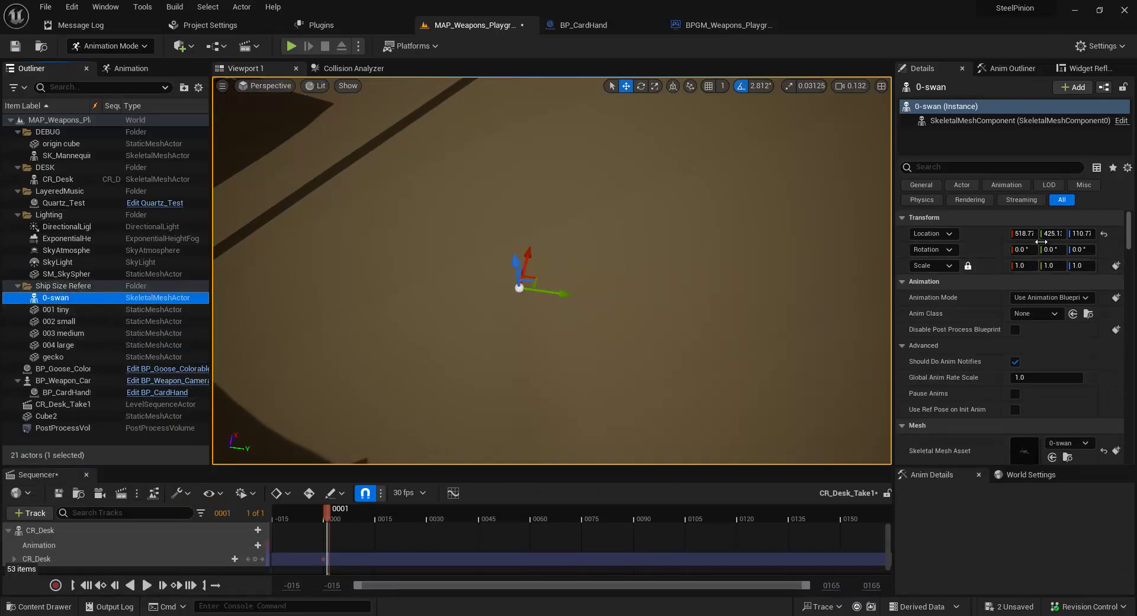
Step: Scale the 0-swan ship uniformly to 0.01 and place it above the 002 small cube at about X 533, Y 423, Z 125
left_click_drag(1022, 265, 856, 280)
key("f")
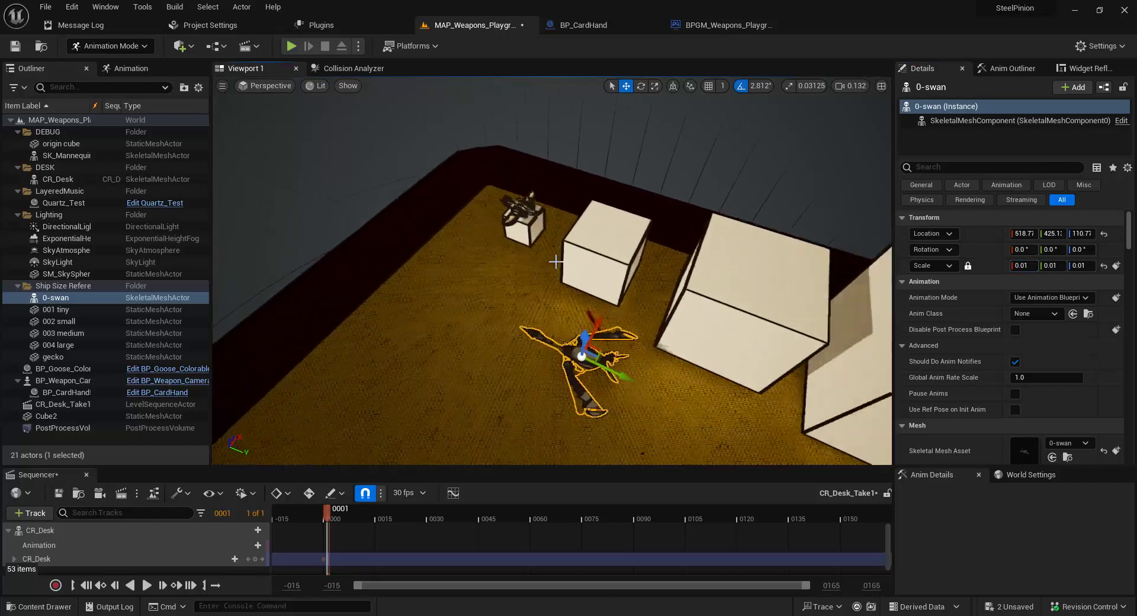
left_click_drag(589, 351, 655, 182)
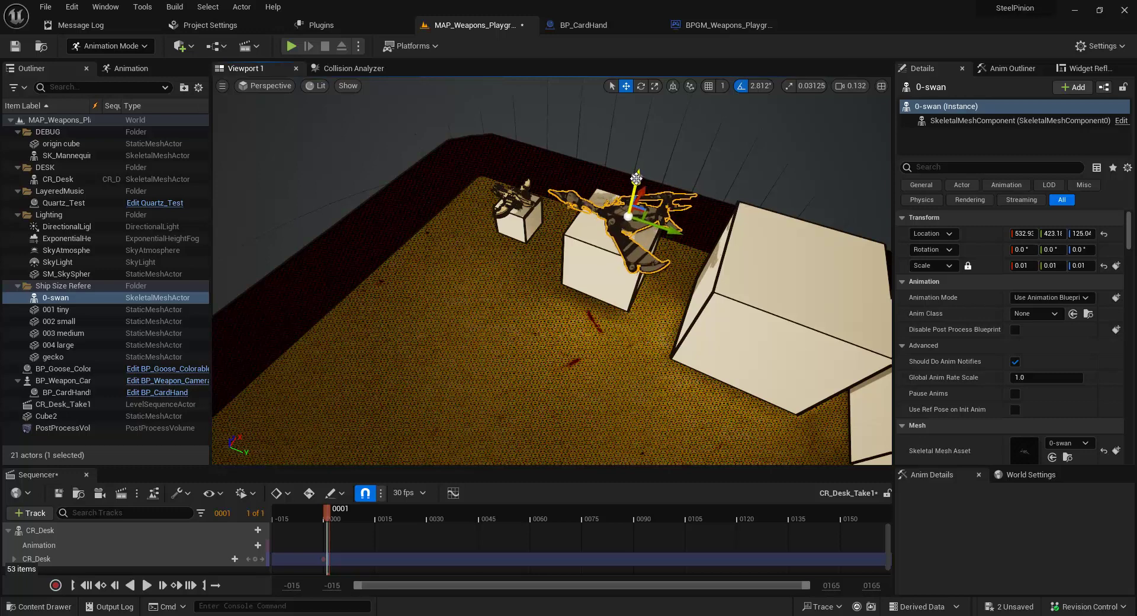
left_click_drag(660, 227, 668, 231)
left_click_drag(635, 185, 632, 189)
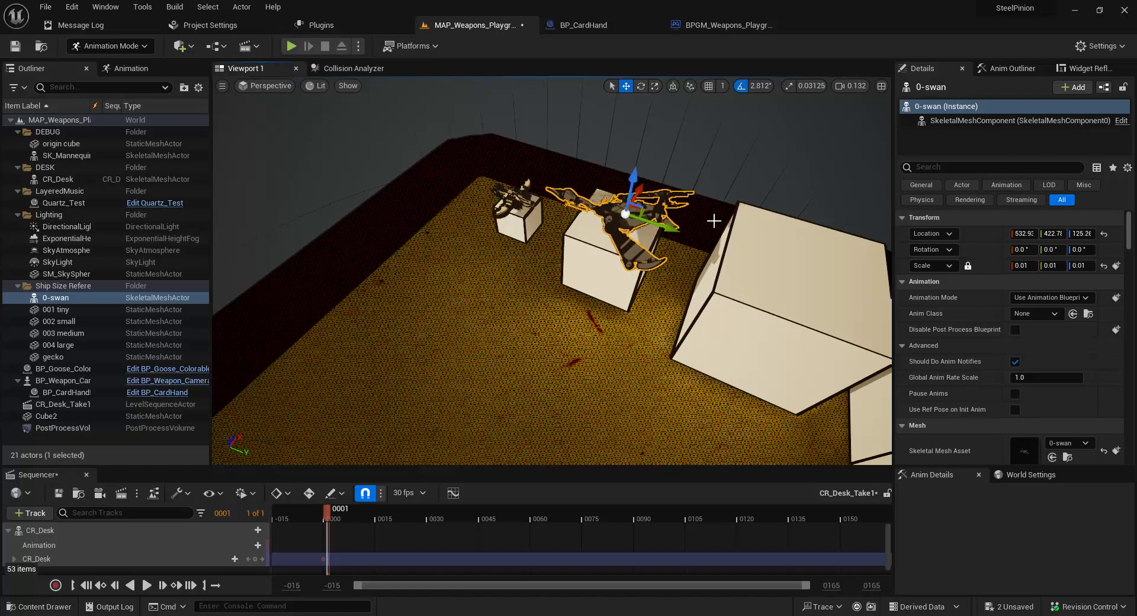
Step: Nudge the 0-swan ship along Y to about 423.3 after checking its fit on the 002 small cube
right_click_drag(714, 221, 746, 184)
scroll(751, 184, "up", 5)
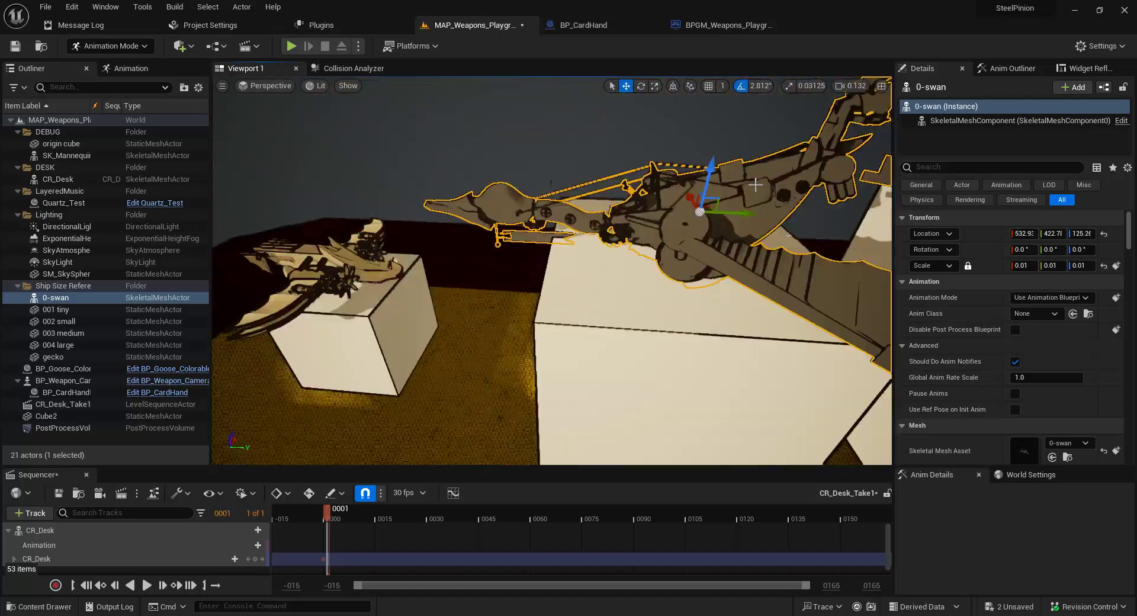
scroll(756, 185, "down", 6)
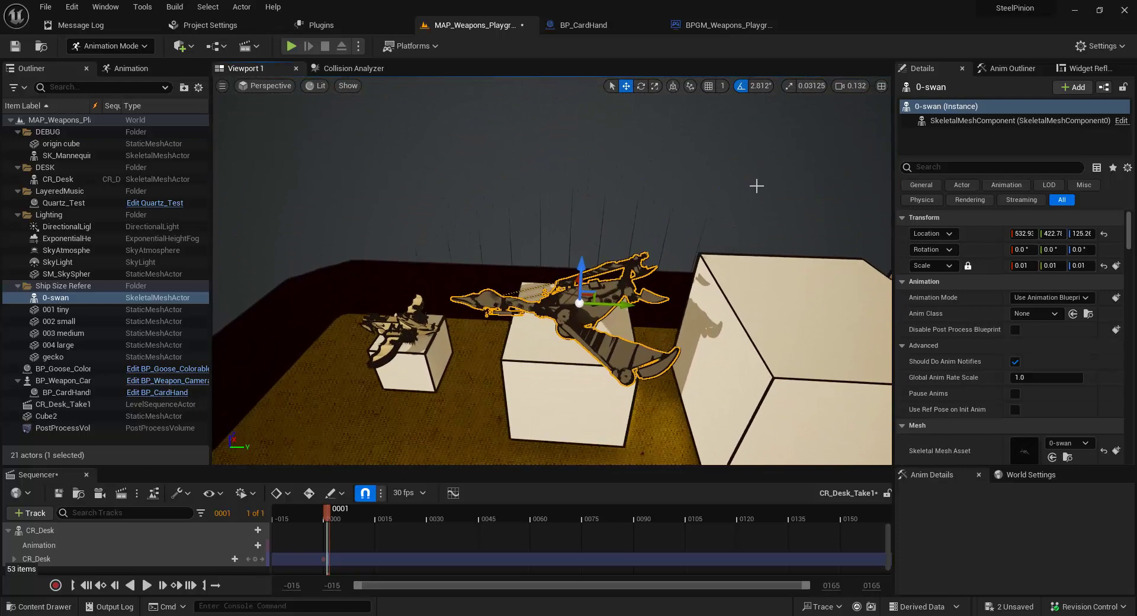
left_click_drag(627, 303, 630, 304)
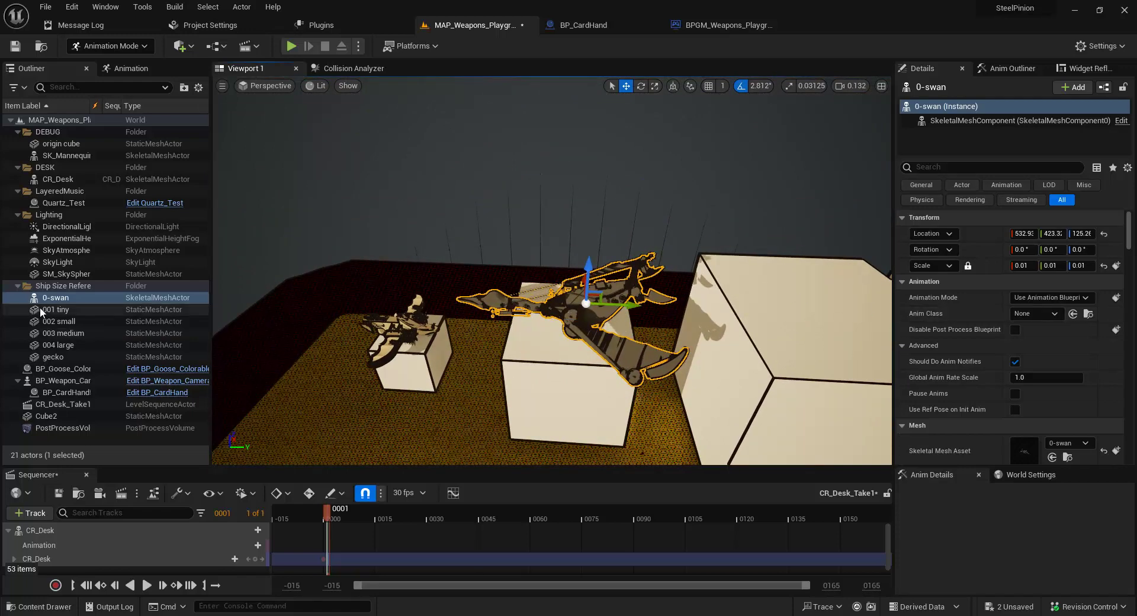
left_click(56, 297)
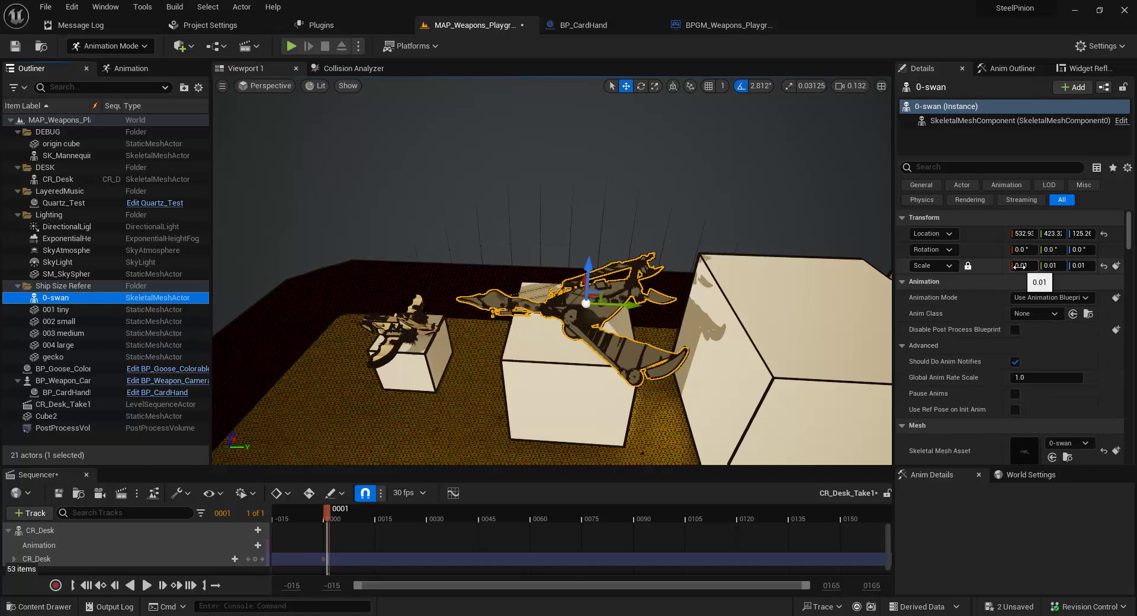
Step: Shift the 0-swan ship to about Y 422.5 over the 002 small cube and compare it with the gecko and the other cubes
middle_click_drag(845, 316, 752, 266)
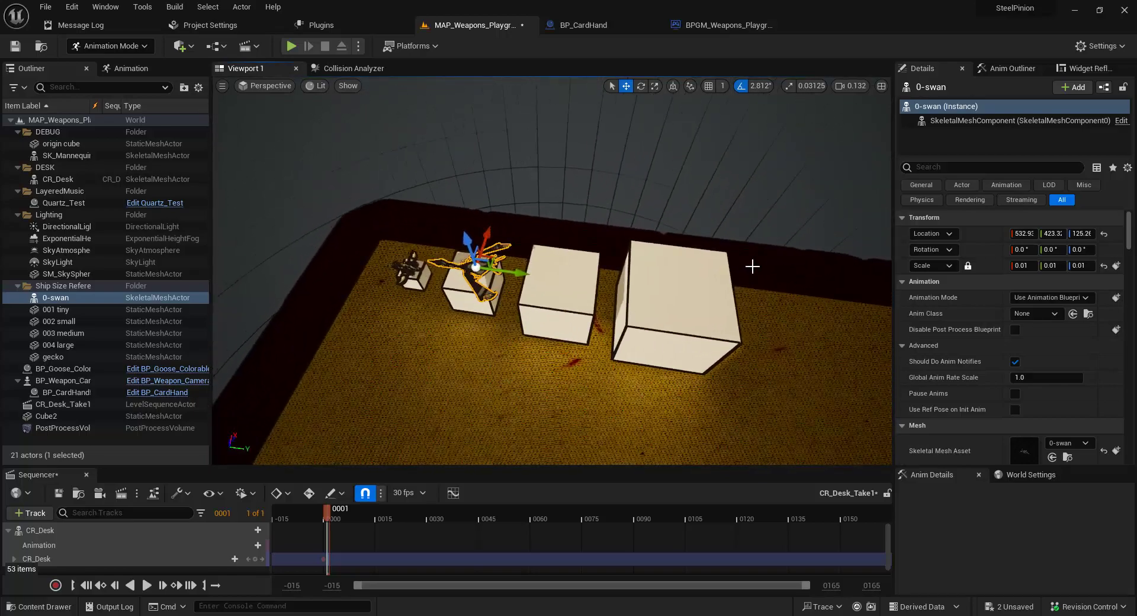
middle_click_drag(549, 292, 602, 270)
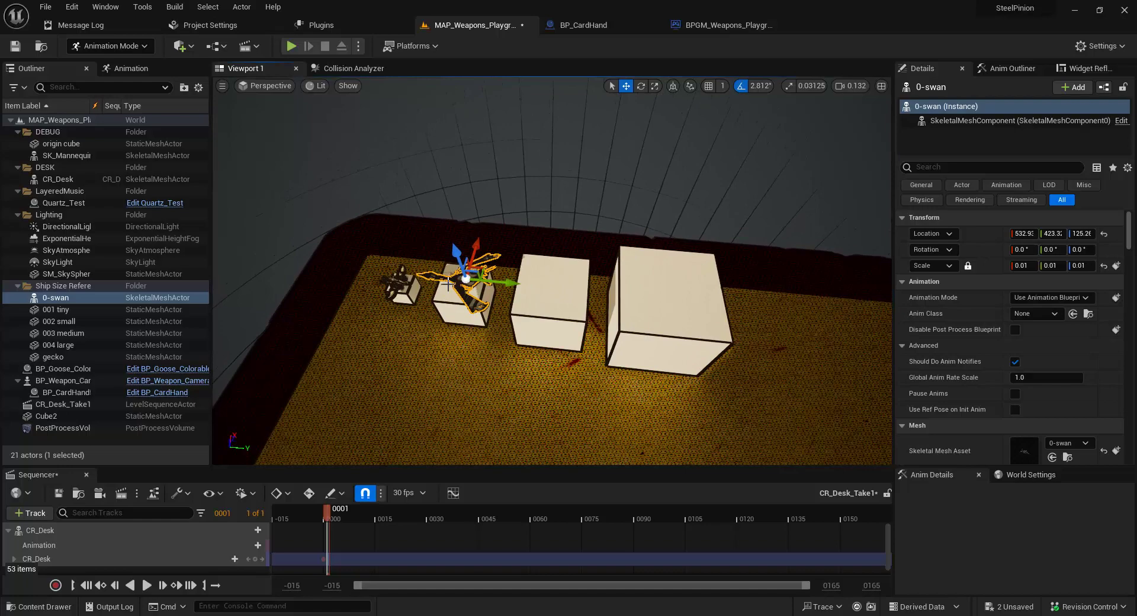
key("f")
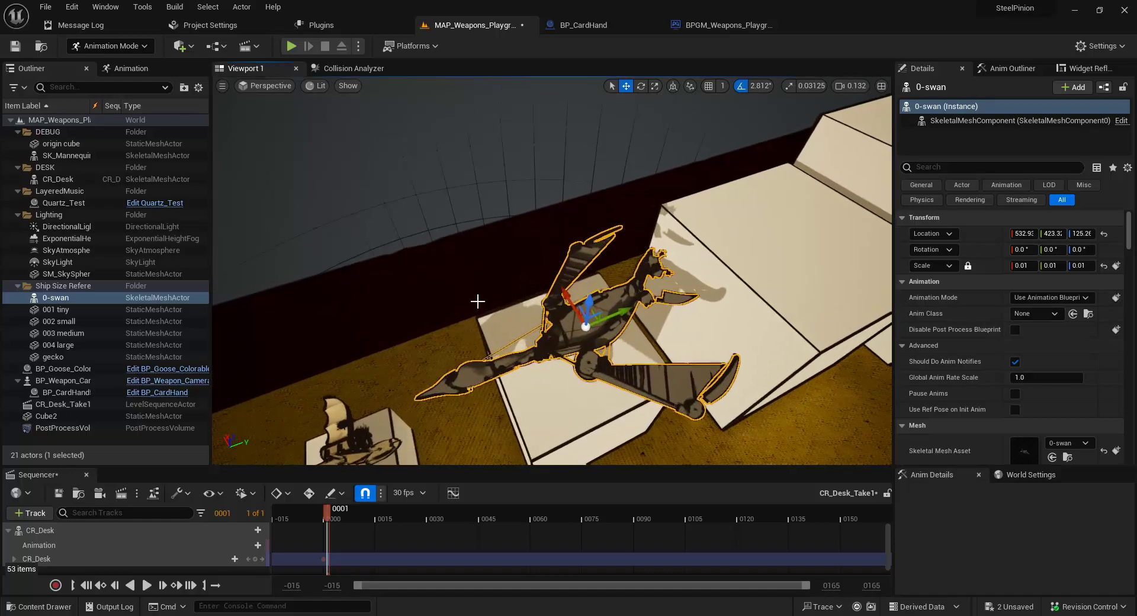
right_click_drag(629, 309, 586, 310)
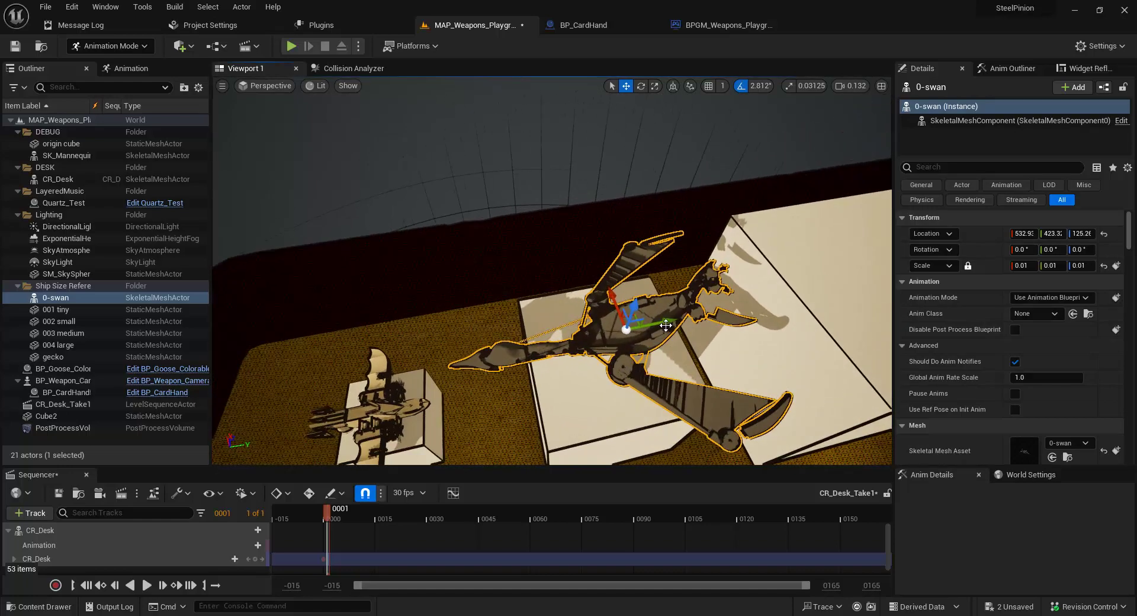
left_click_drag(702, 339, 686, 342)
mouse_move(685, 342)
right_mouse_down()
mouse_move(685, 355)
mouse_move(649, 339)
mouse_move(681, 335)
right_mouse_up()
right_click_drag(737, 309, 806, 314)
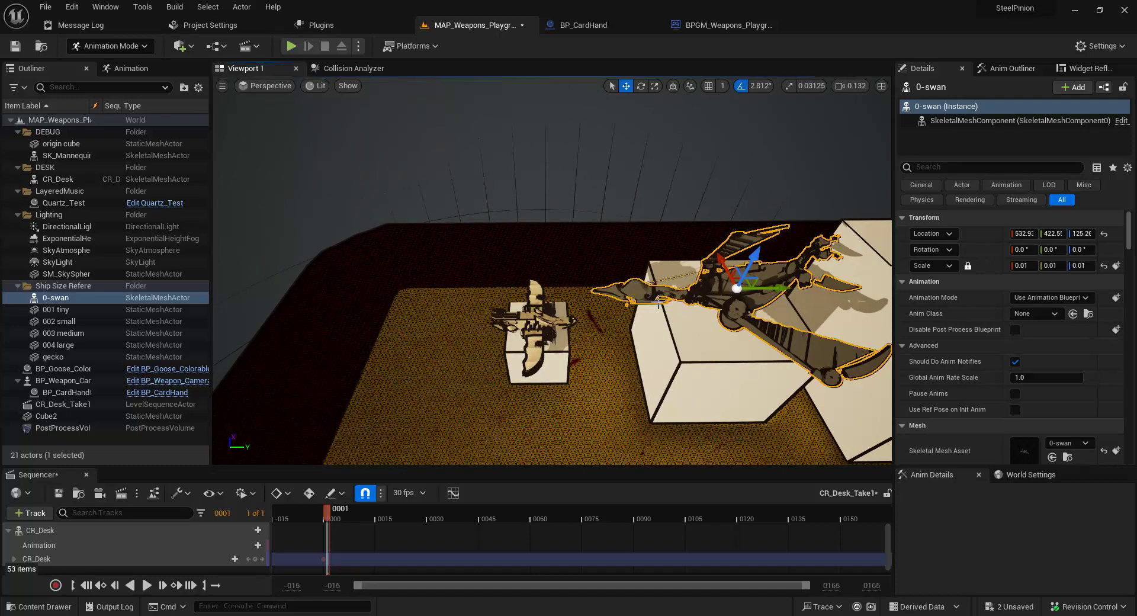
mouse_move(674, 341)
right_mouse_down()
mouse_move(629, 322)
mouse_move(665, 326)
right_mouse_up()
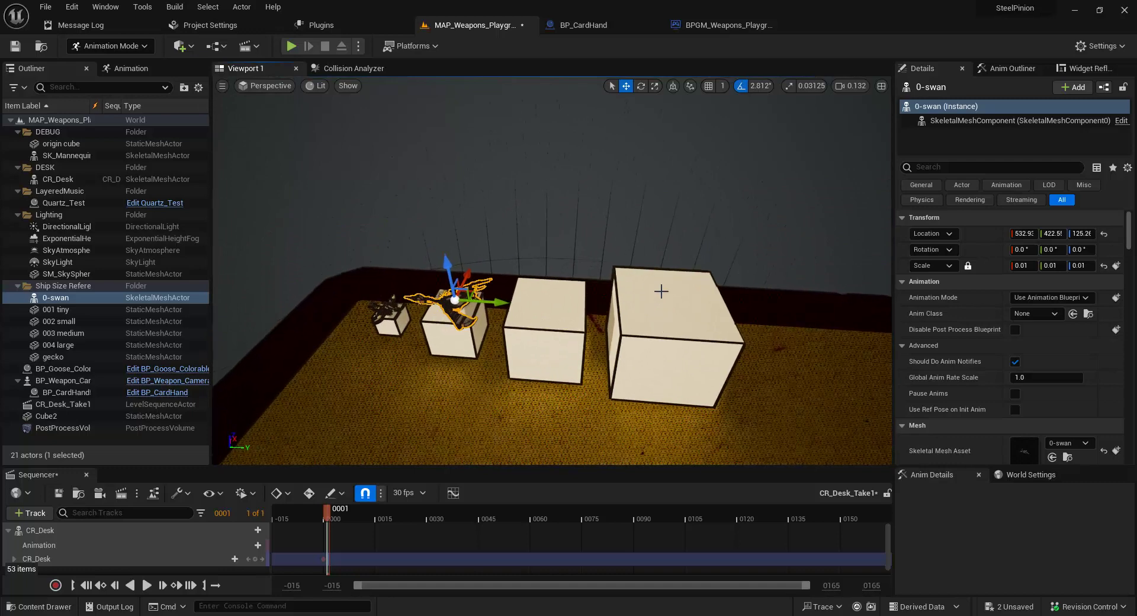
left_click(647, 198)
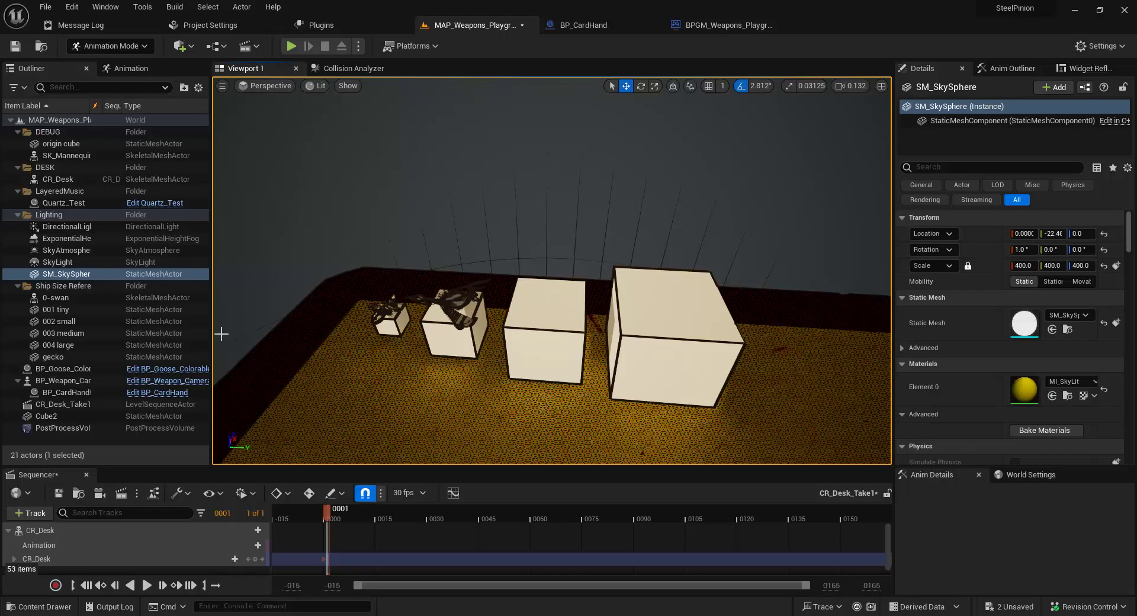
Step: Add the moth static mesh from the Moth ship folder to the level and file it in the ship size reference folder
key("ctrl+space")
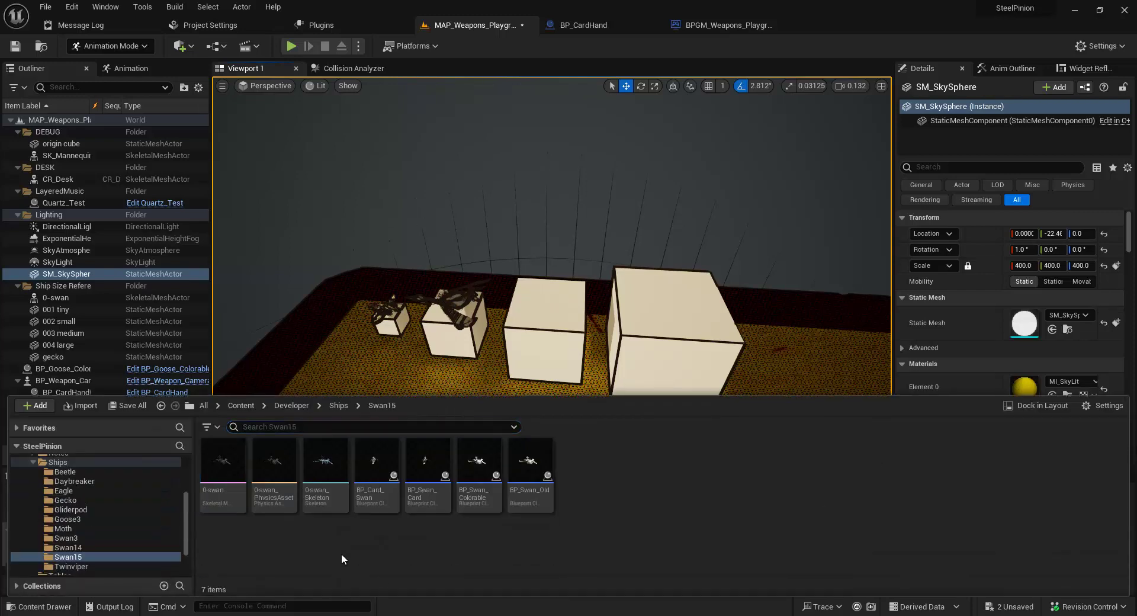
left_click(83, 519)
left_click(65, 528)
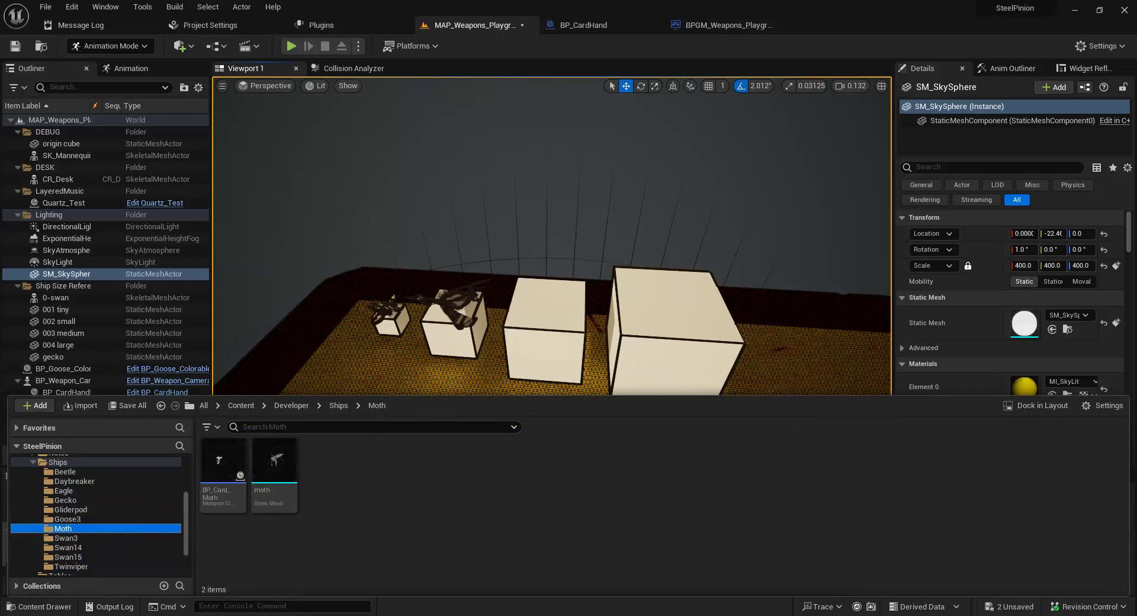
left_click(289, 473)
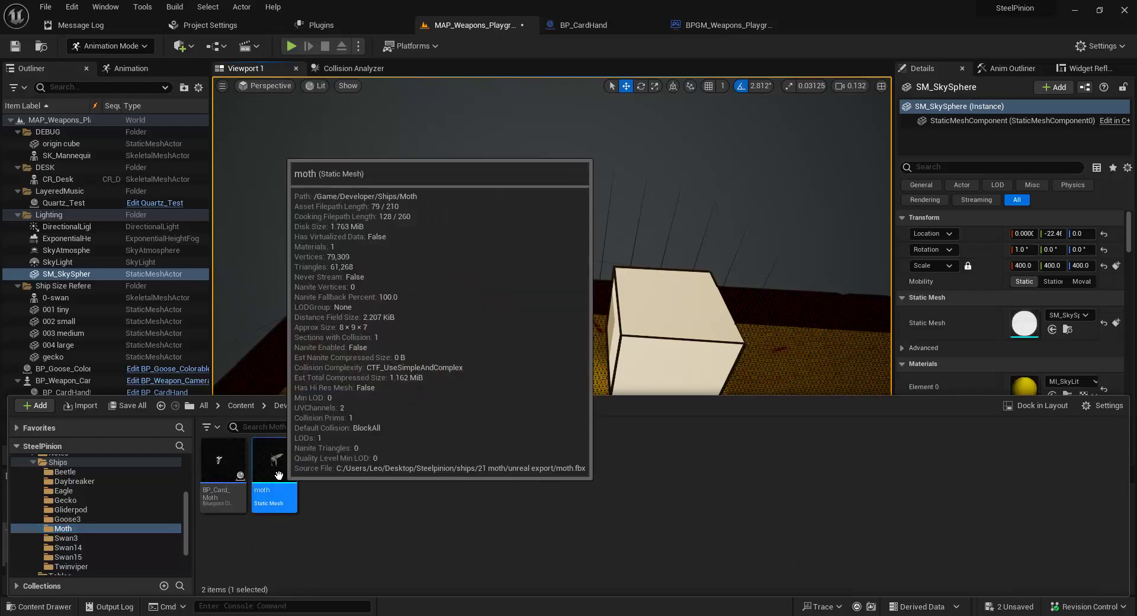
left_click_drag(279, 475, 524, 289)
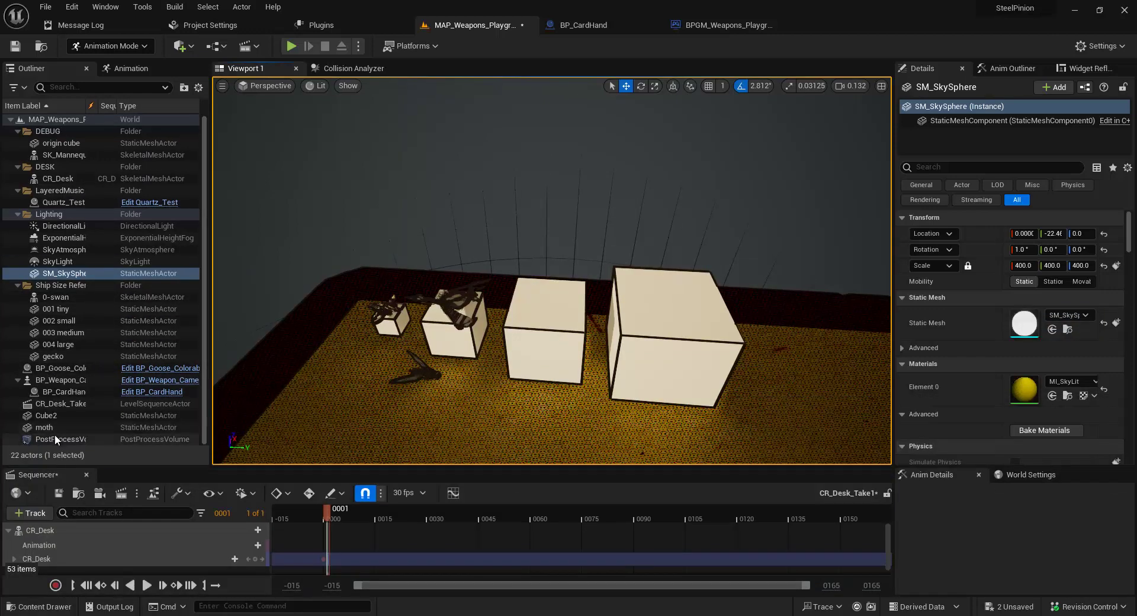
left_click_drag(53, 427, 56, 284)
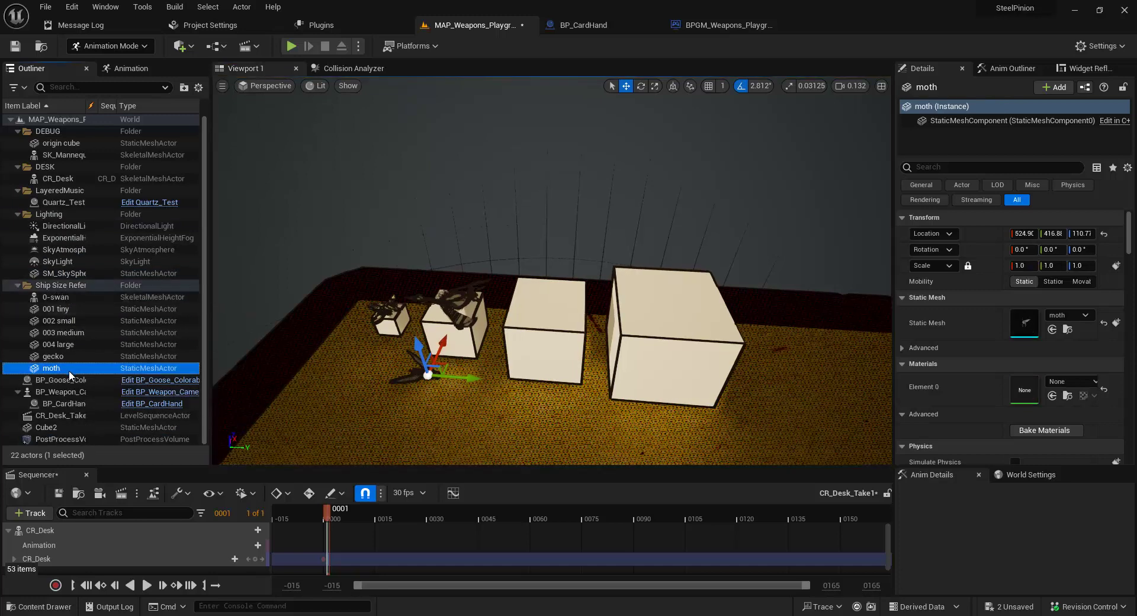
Step: Rename the 0-swan actor as swan
left_click(51, 297)
key("F2")
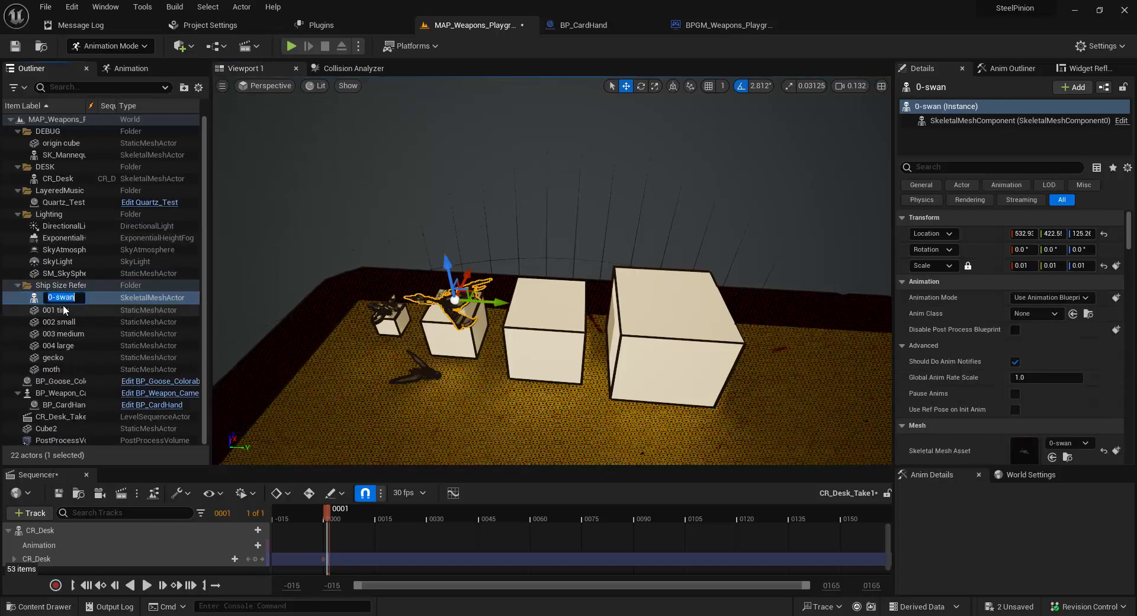
key("BackSpace")
key("BackSpace")
key("Return")
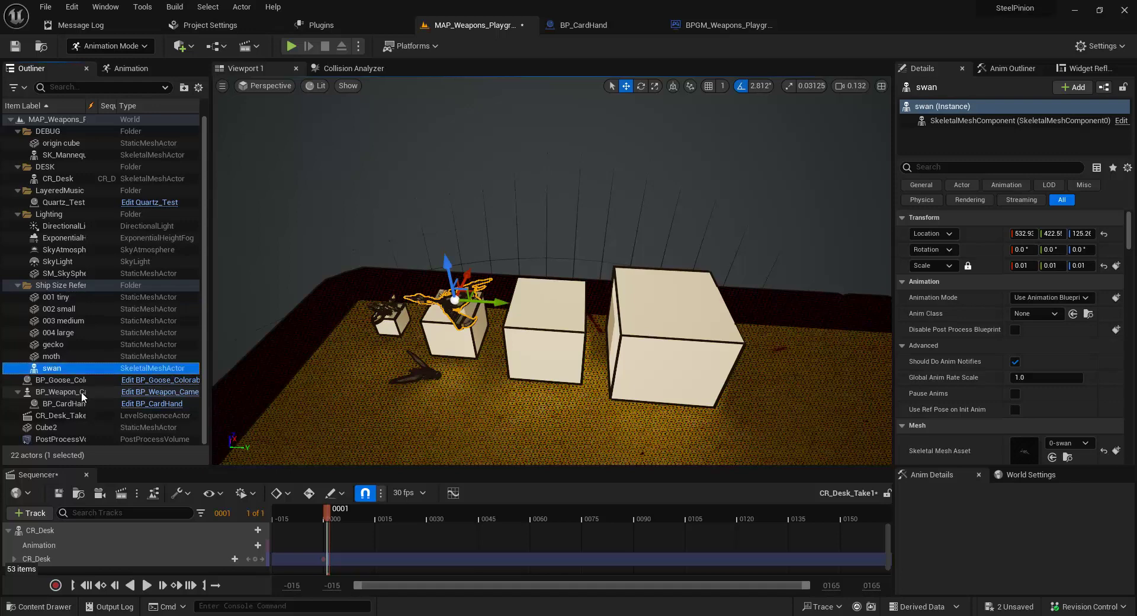
Step: Move the moth ship above the 003 medium cube to about X 530, Y 442, Z 132
left_click(50, 357)
left_click_drag(474, 379, 541, 255)
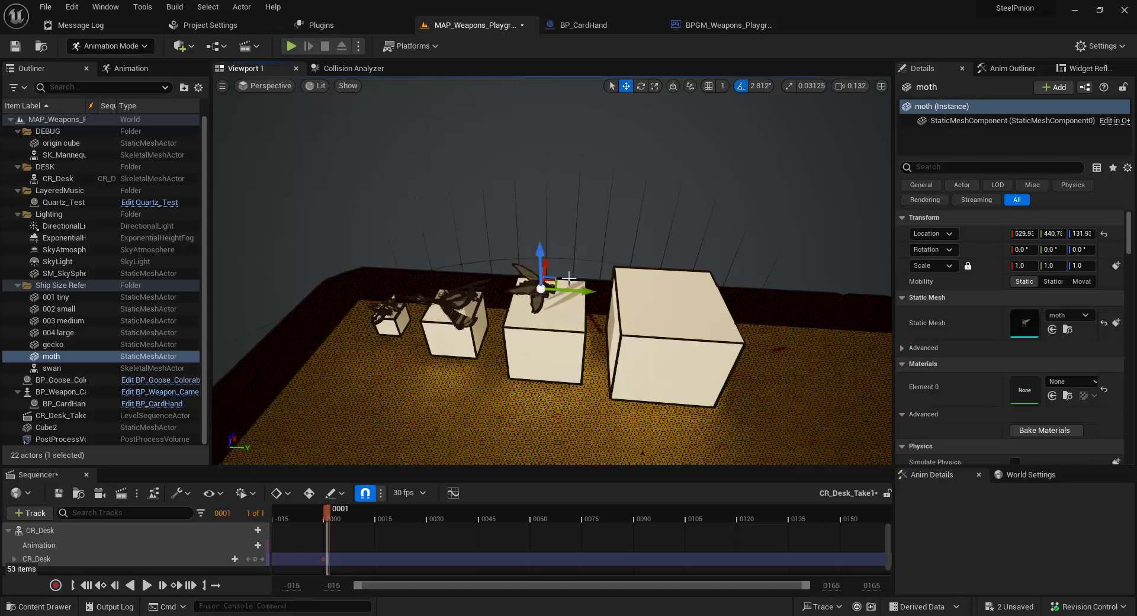
left_click_drag(585, 291, 595, 291)
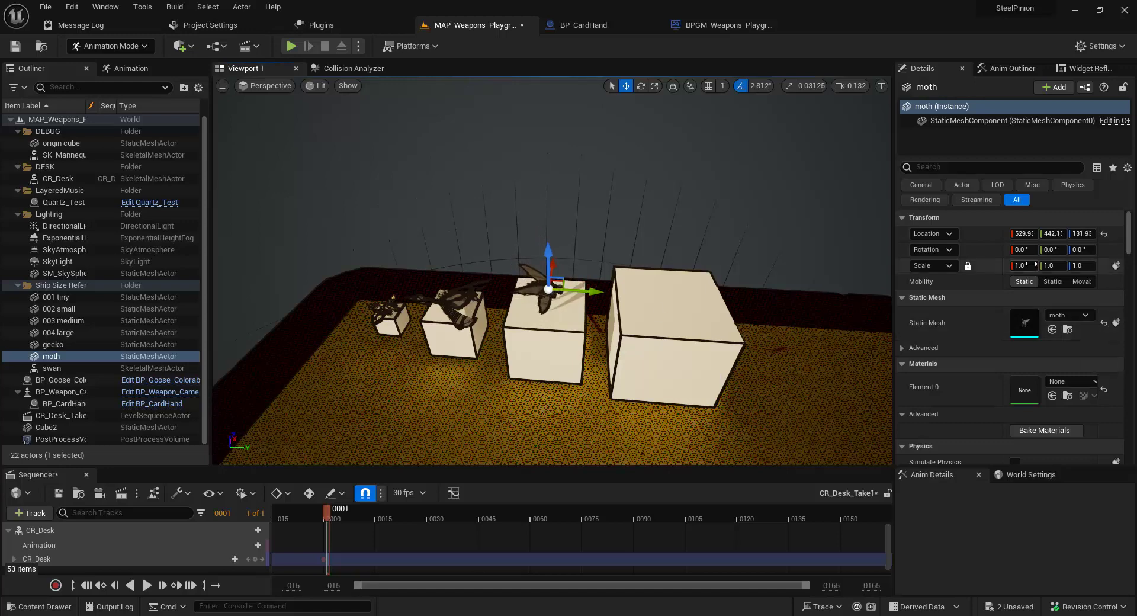
Step: Scale the moth ship uniformly to about 3.16 and raise it to about Z 137
left_click_drag(1043, 266, 1078, 266)
left_click_drag(550, 254, 550, 229)
right_click_drag(636, 256, 581, 224)
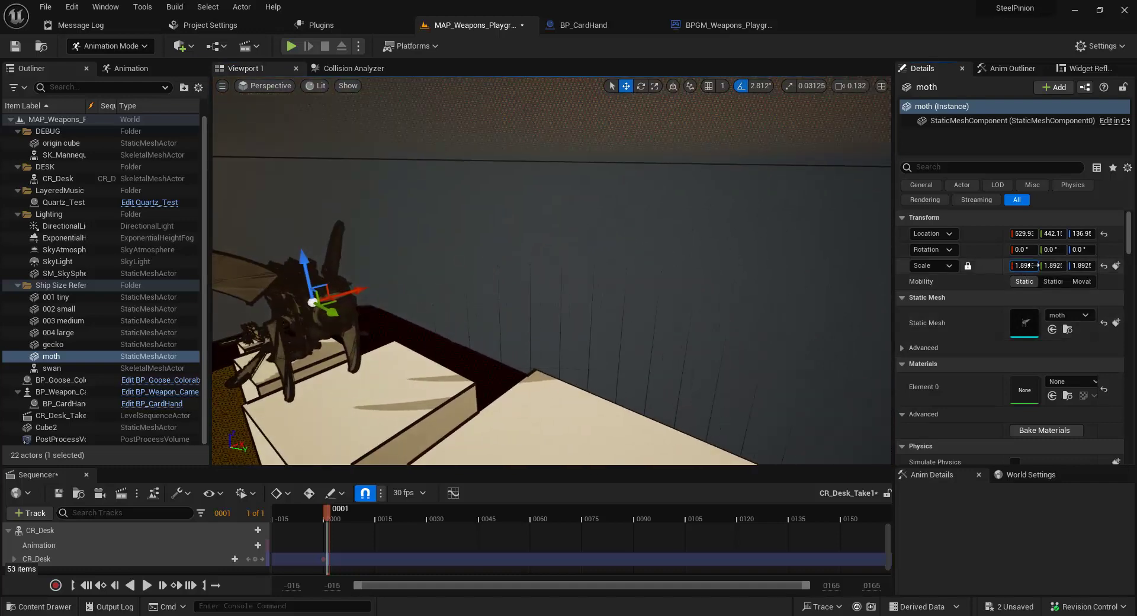
left_click_drag(1030, 265, 1095, 265)
key("f")
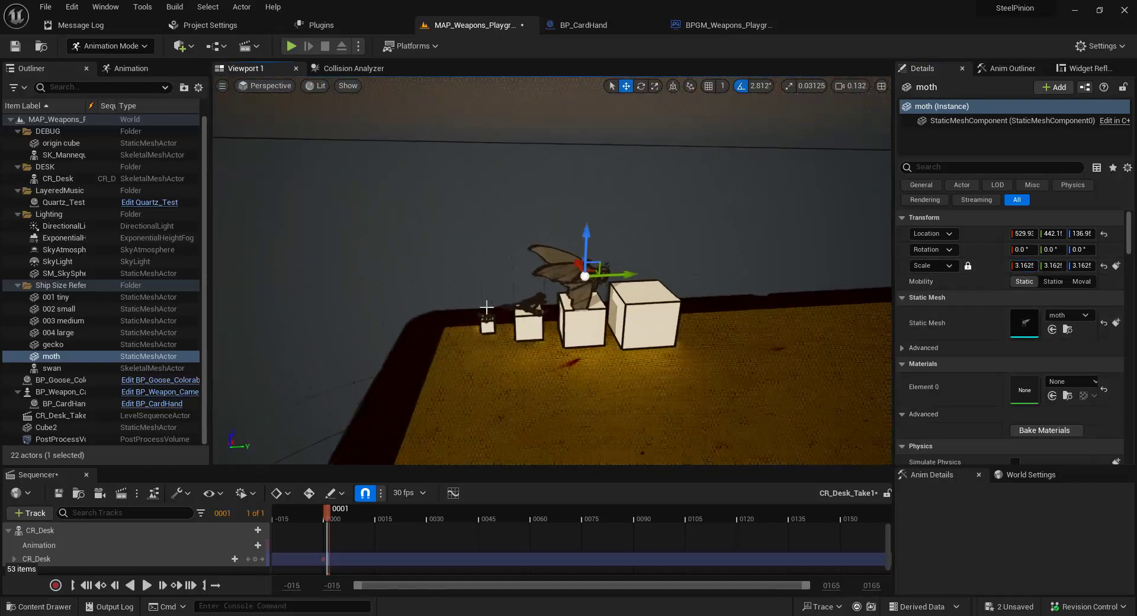
Step: Lower the moth ship onto the 003 medium cube at about Y 441.3, Z 126.7 and compare it with the smaller ships
mouse_move(486, 307)
right_mouse_down()
mouse_move(432, 304)
mouse_move(414, 324)
mouse_move(487, 316)
right_mouse_up()
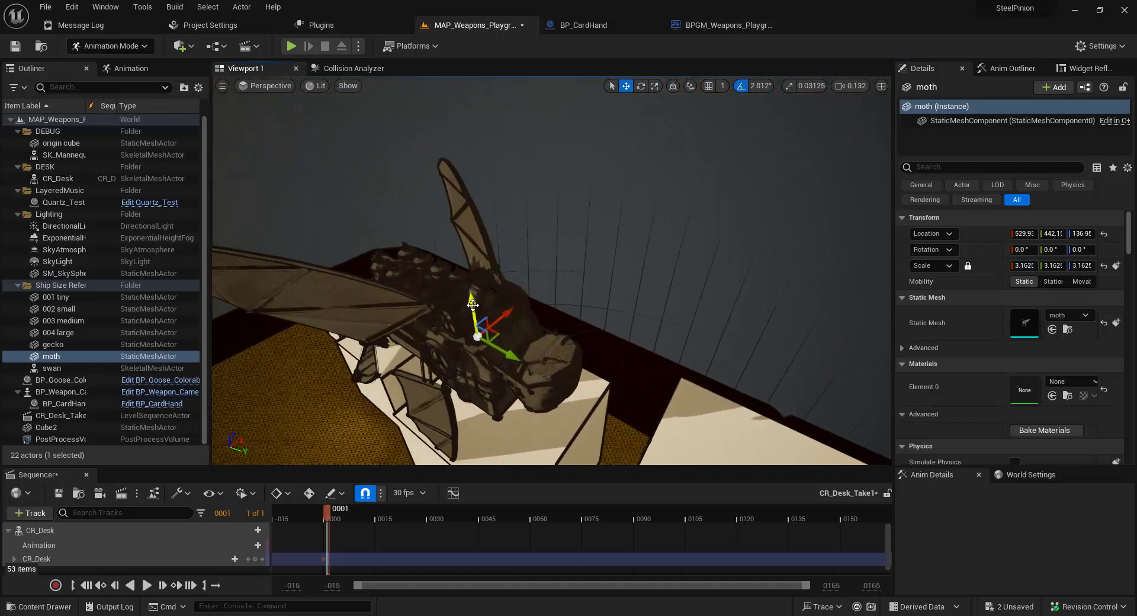
left_click_drag(472, 304, 609, 361)
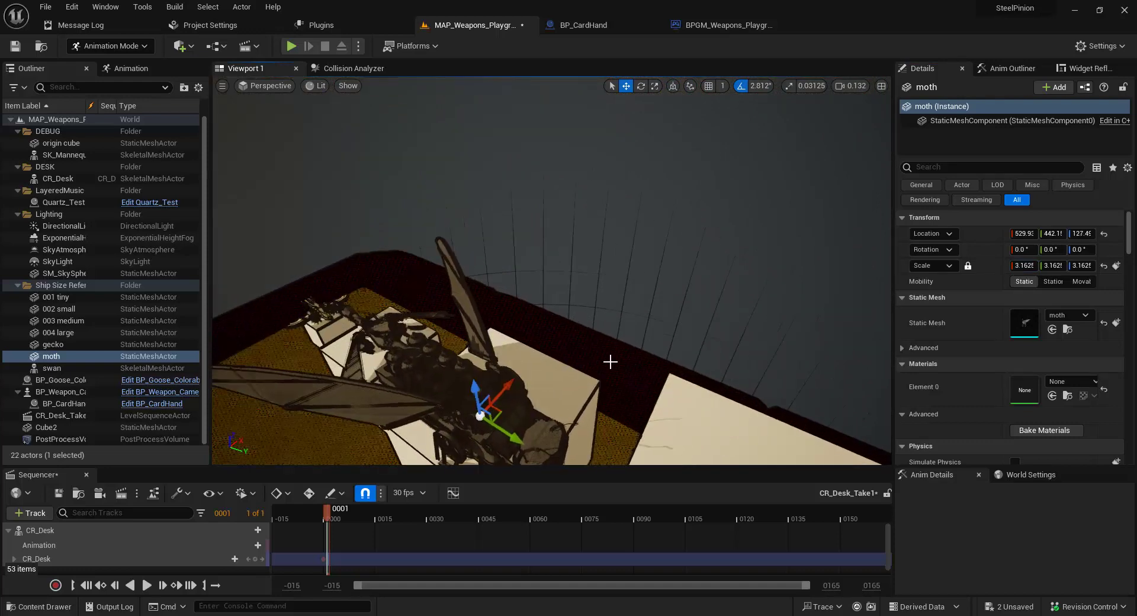
right_click_drag(610, 361, 640, 377)
left_click_drag(440, 298, 444, 302)
left_click_drag(486, 334, 485, 334)
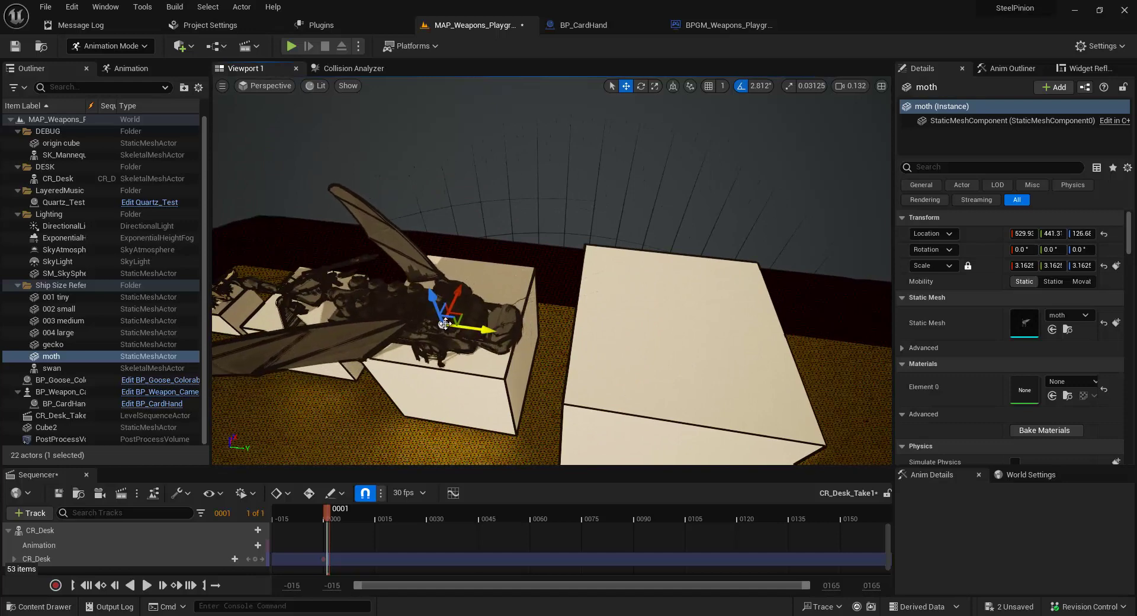
right_click_drag(445, 323, 521, 320)
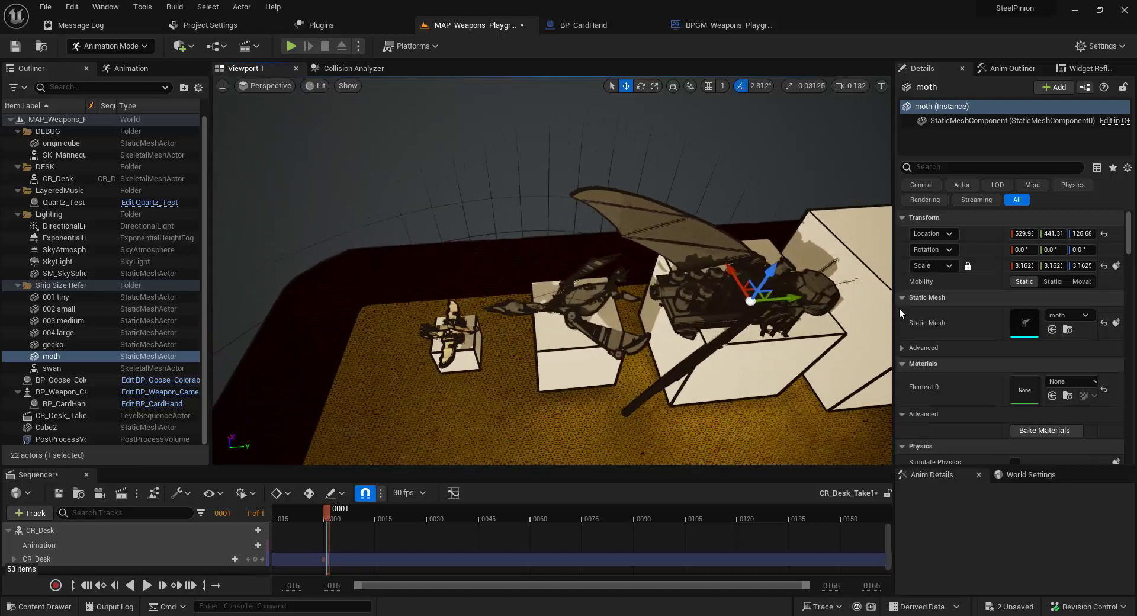
Step: Reduce the moth ship's uniform scale to 2.505 and centre it over the 003 medium cube at about X 532, Y 443
left_click_drag(1022, 265, 910, 267)
left_click_drag(810, 292, 813, 292)
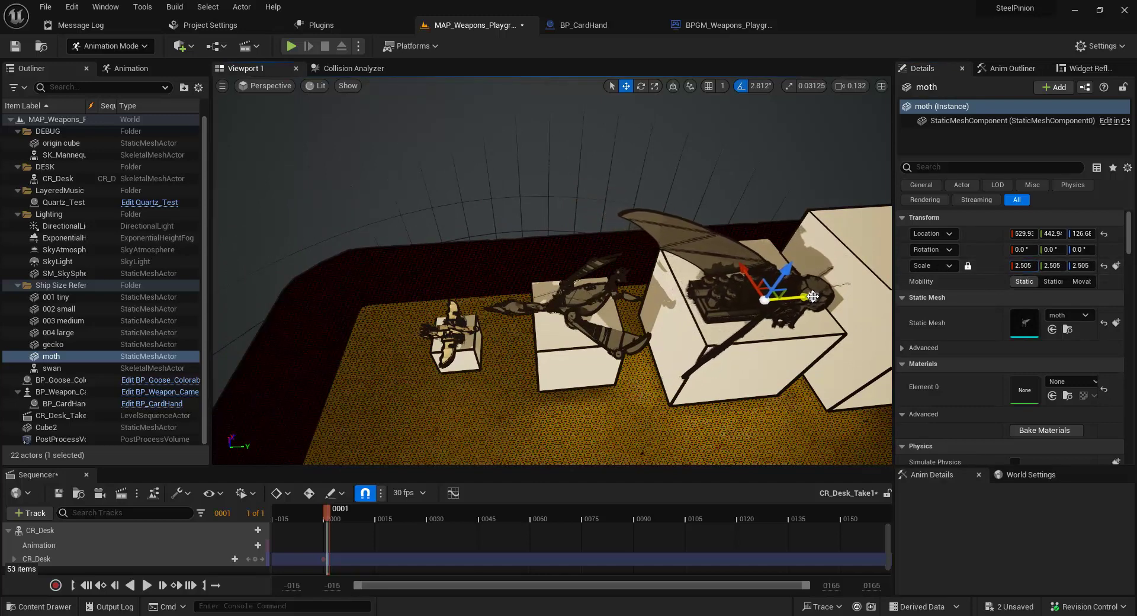
right_click_drag(712, 341, 645, 408)
left_click_drag(635, 287, 640, 287)
left_click_drag(642, 288, 636, 287)
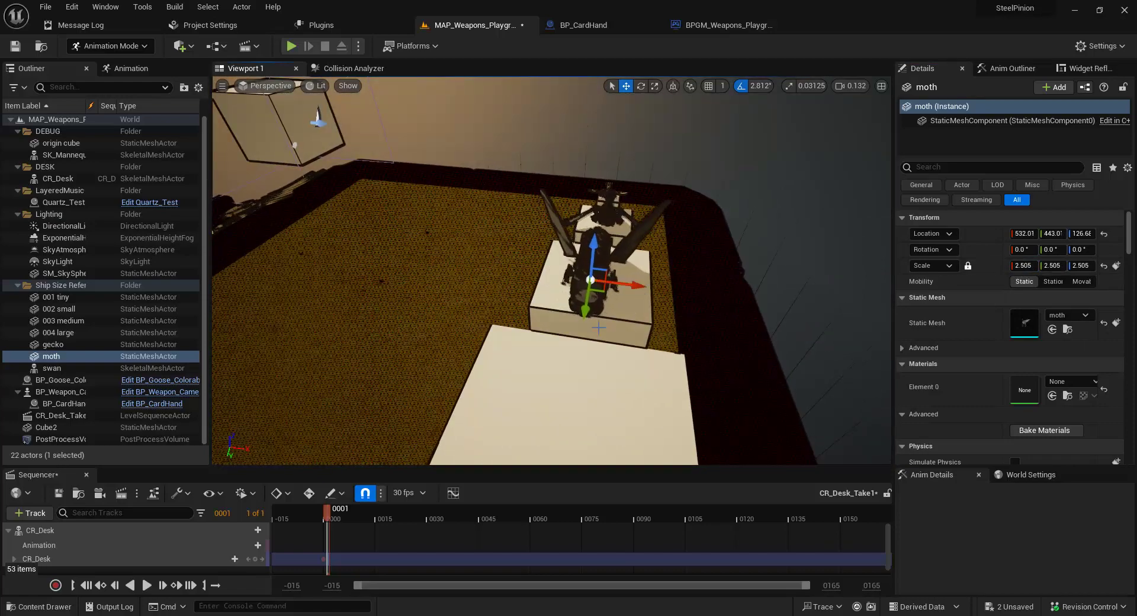
Step: Shift the moth ship to about Y 441.2 and raise it above the 003 medium cube to about Z 138.8
mouse_move(797, 338)
right_mouse_down()
mouse_move(847, 334)
mouse_move(796, 338)
right_mouse_up()
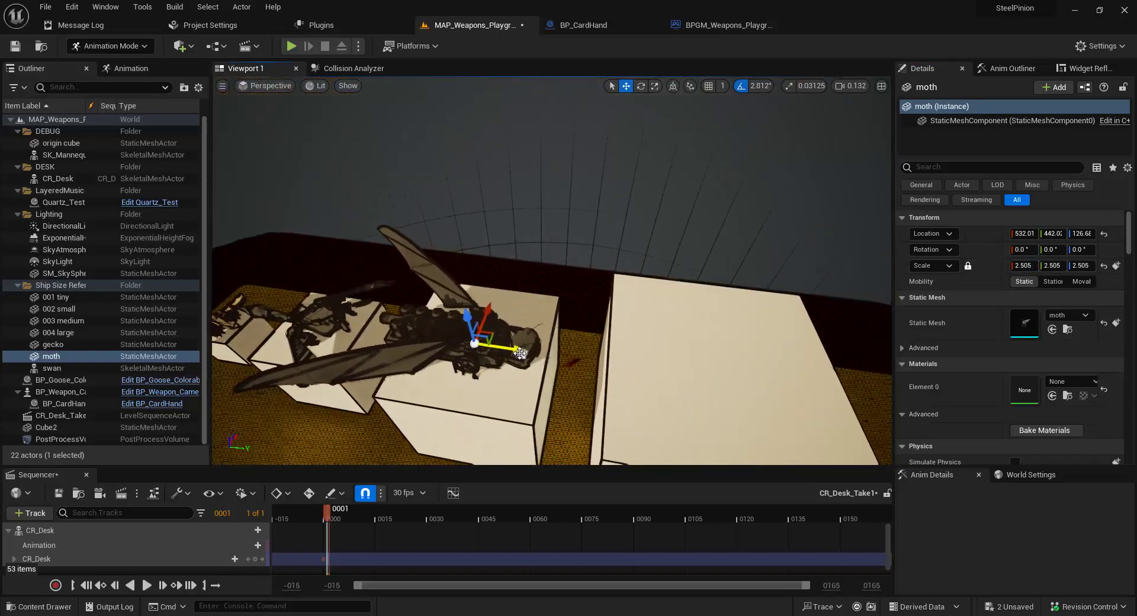
left_click_drag(481, 322, 438, 218)
right_click_drag(537, 322, 519, 307)
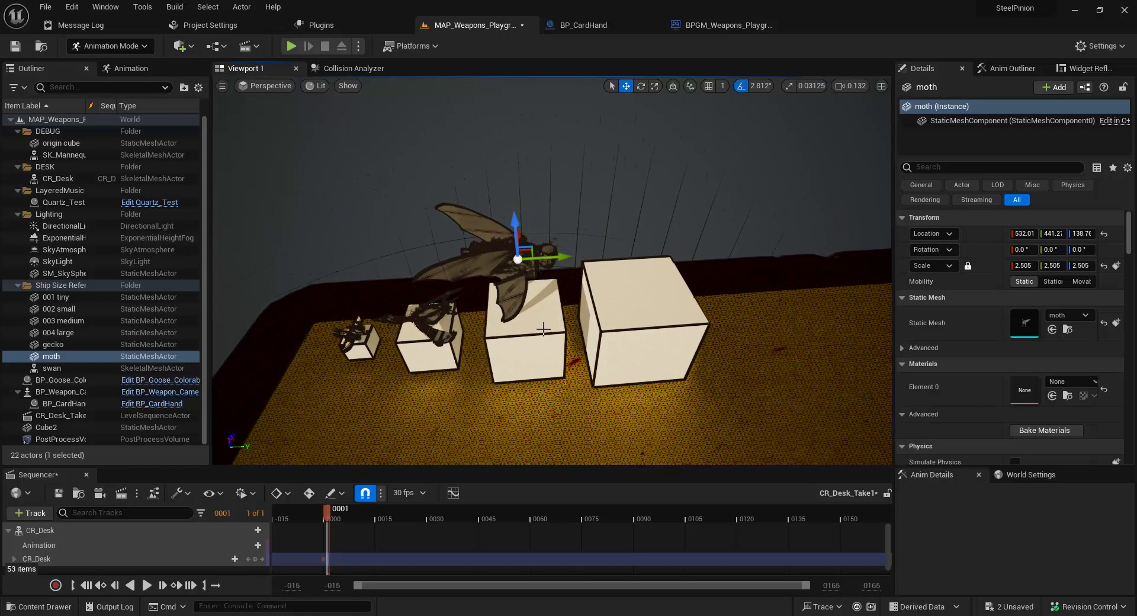
Step: Rotate the moth, swan and gecko ships about the vertical axis, turning the gecko to about 90°
key("e")
left_click_drag(546, 284, 15, 330)
left_click(423, 312)
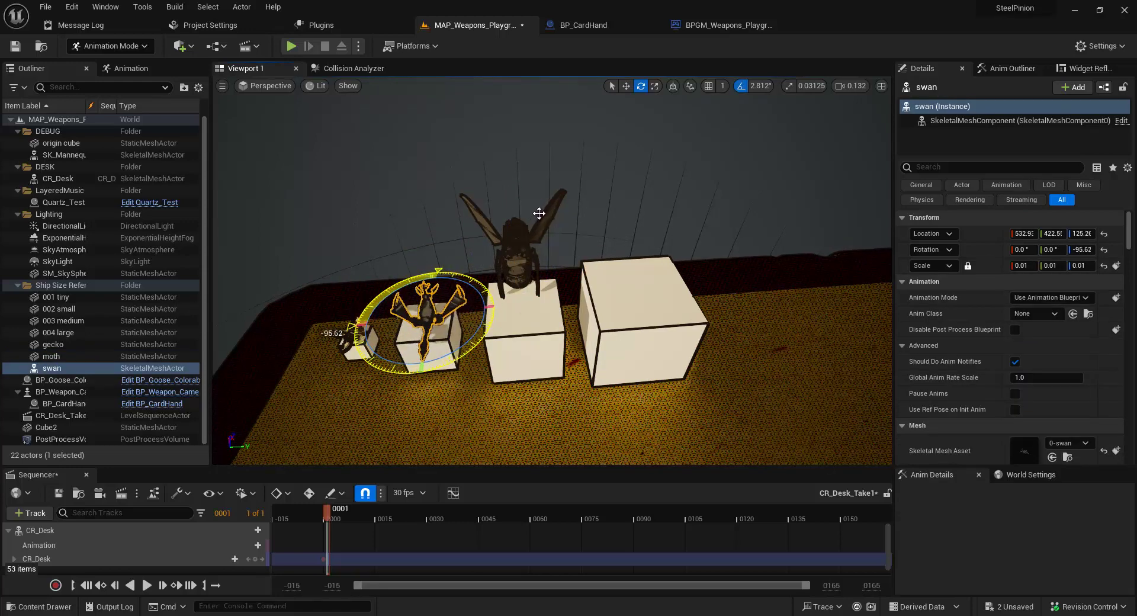
left_click_drag(539, 213, 416, 427)
left_click(349, 338)
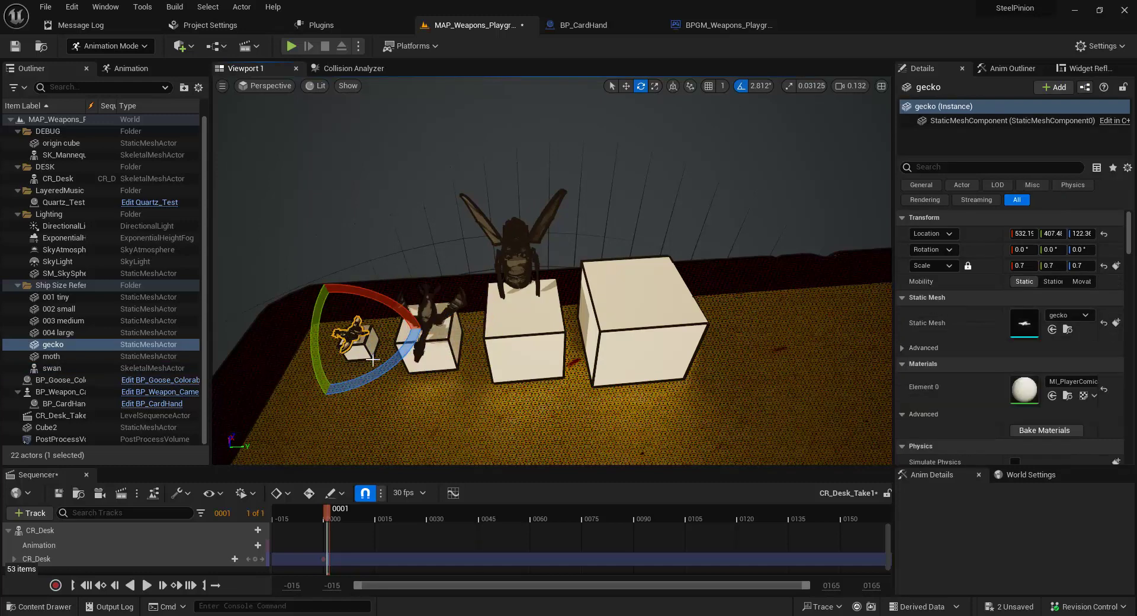
left_click_drag(322, 364, 380, 370)
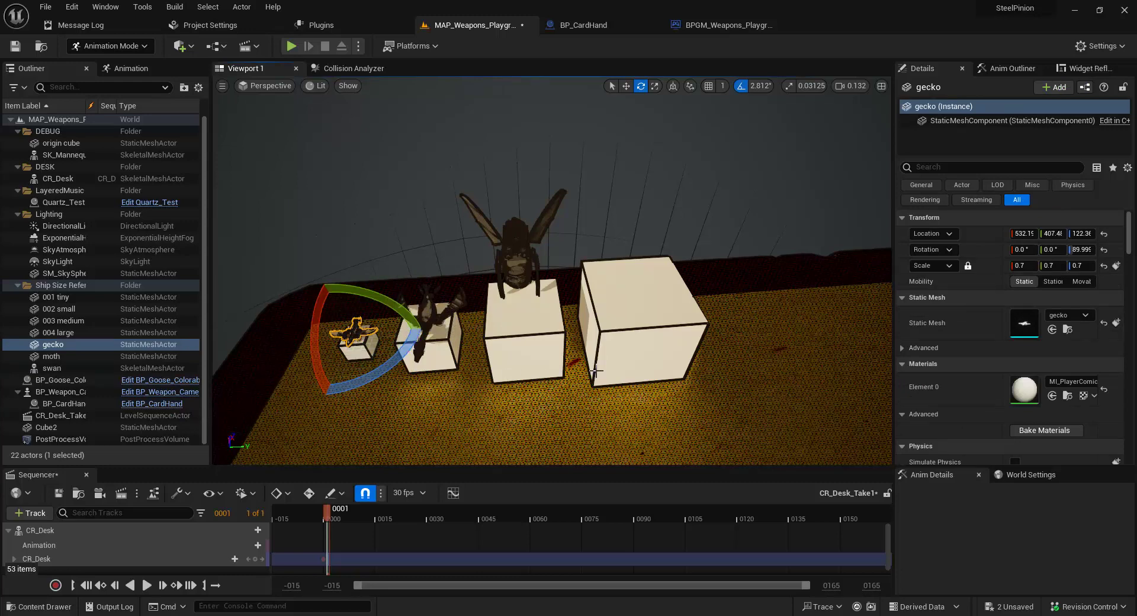
Step: Place the eagle static mesh from the Eagle ship folder on the 004 large cube at about X 533, Y 465, Z 129
key("q")
right_click_drag(589, 344, 585, 314)
left_click(574, 235)
key("ctrl+space")
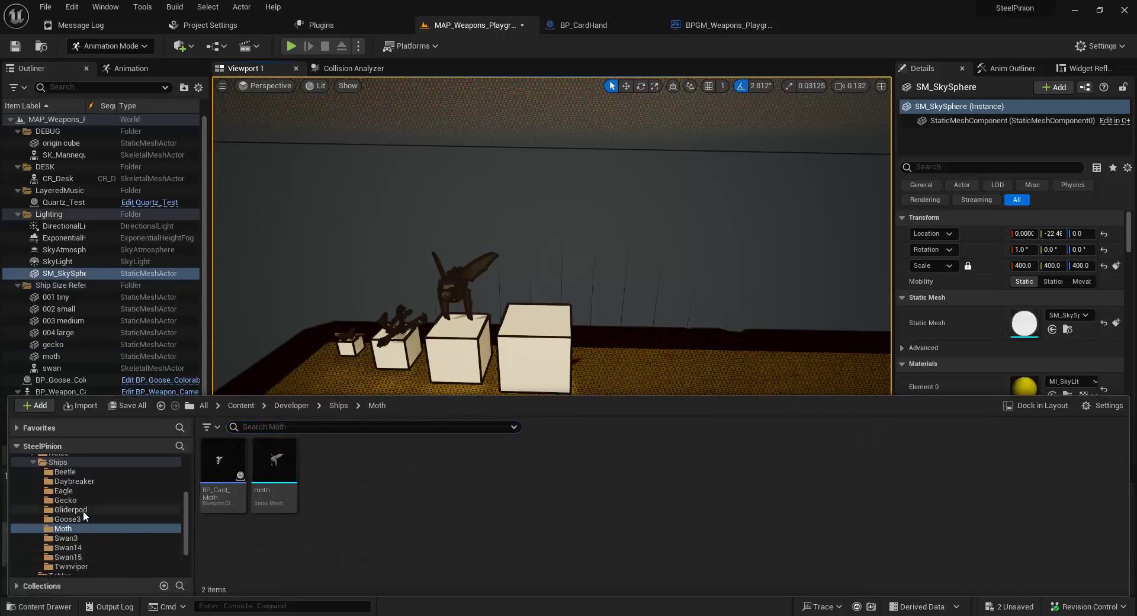
left_click(83, 491)
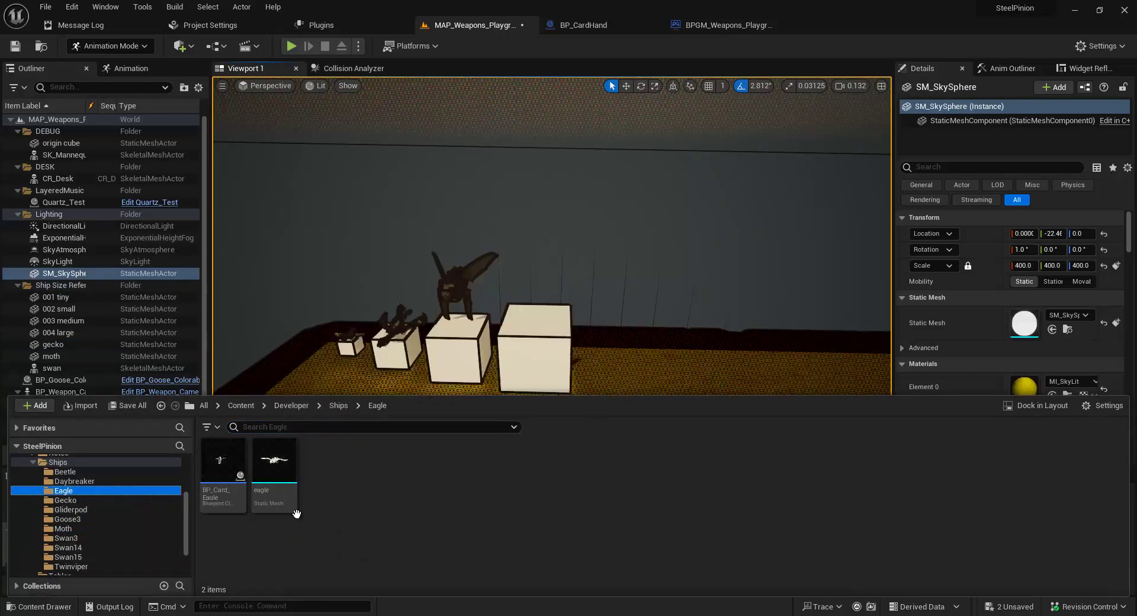
left_click_drag(275, 482, 539, 308)
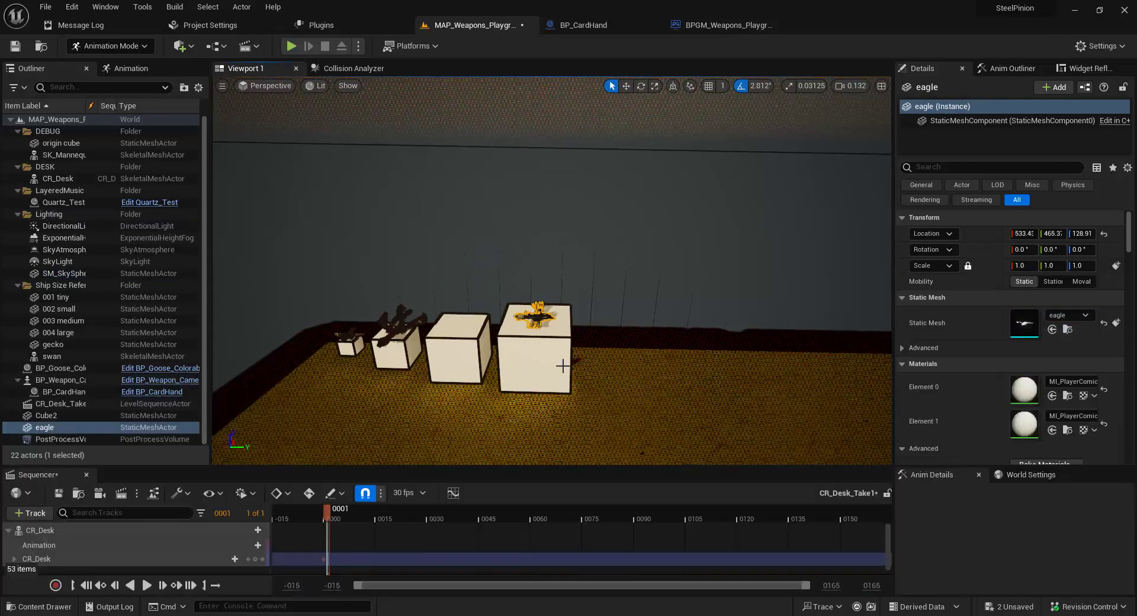
Step: Undo the placement of the eagle ship on the 004 large cube
left_click(70, 343)
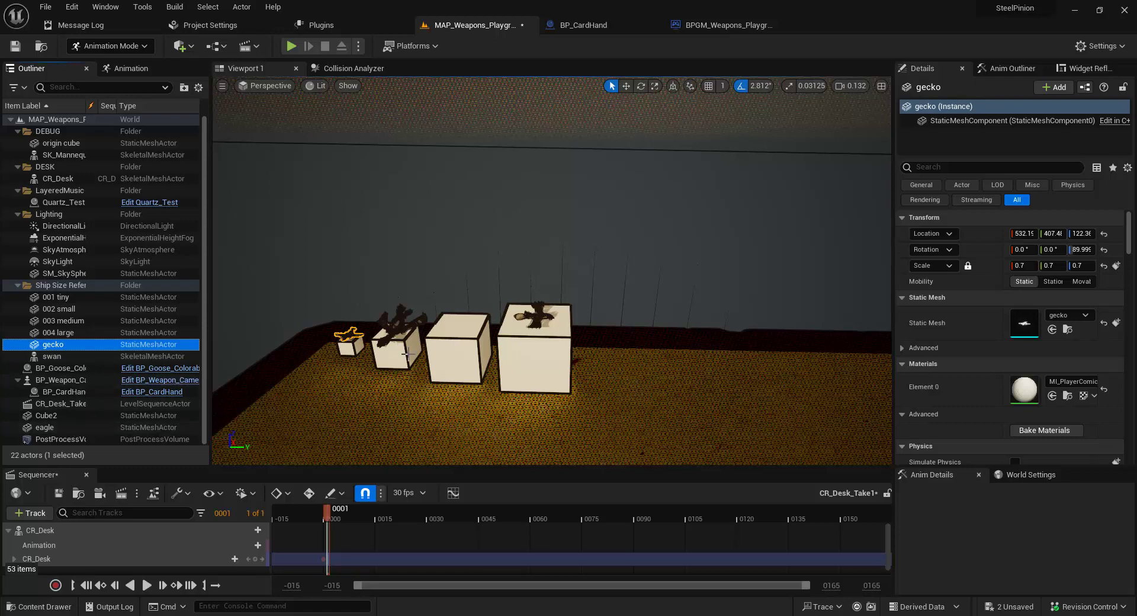
left_click(477, 259)
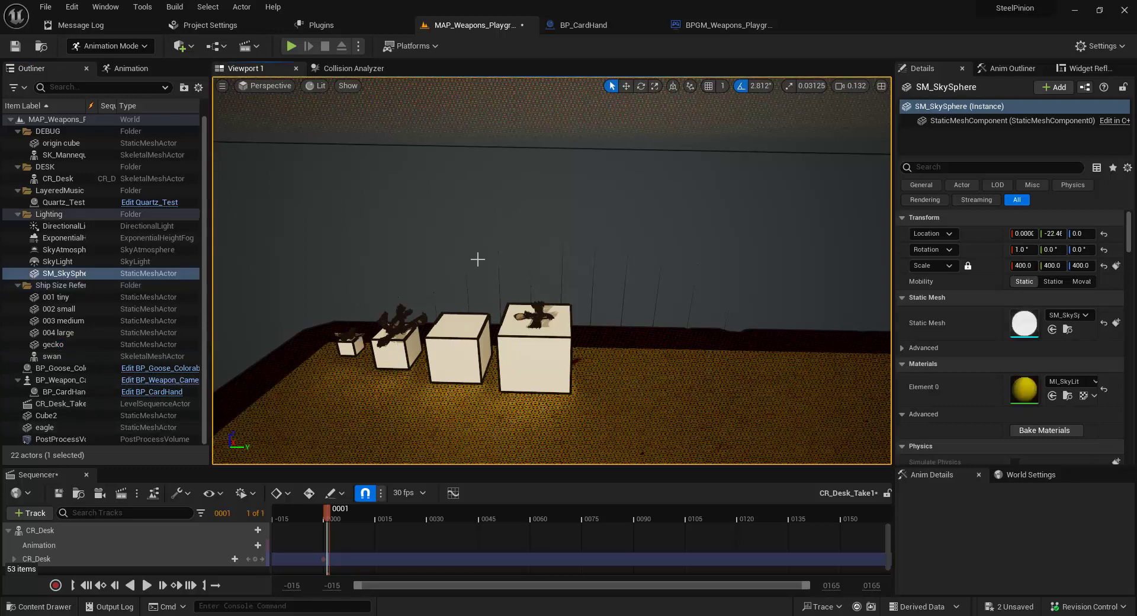
key("ctrl+z")
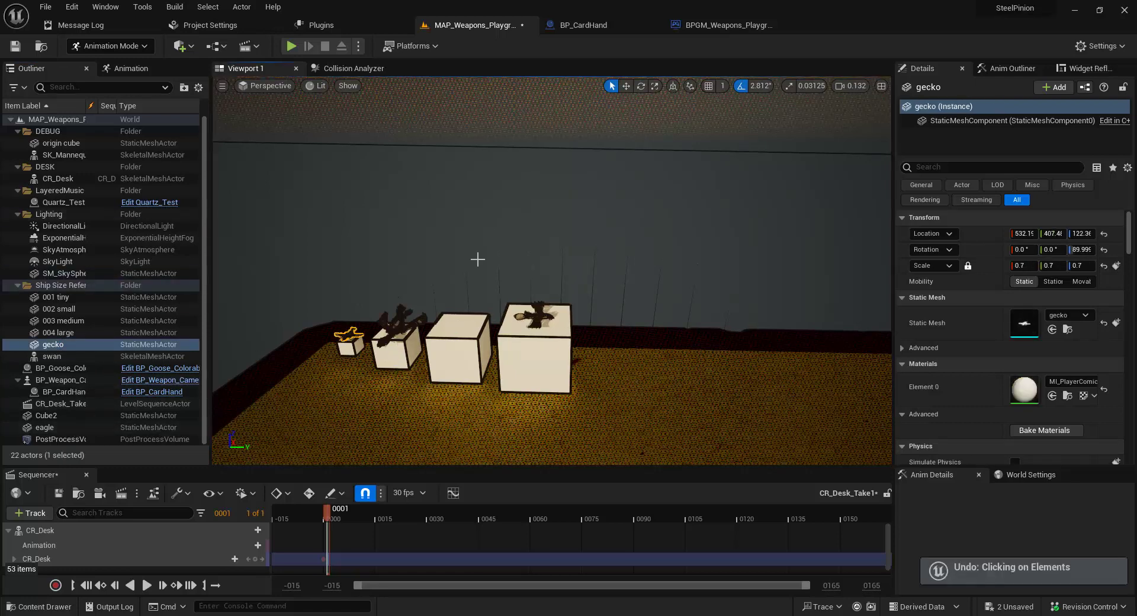
key("ctrl+z")
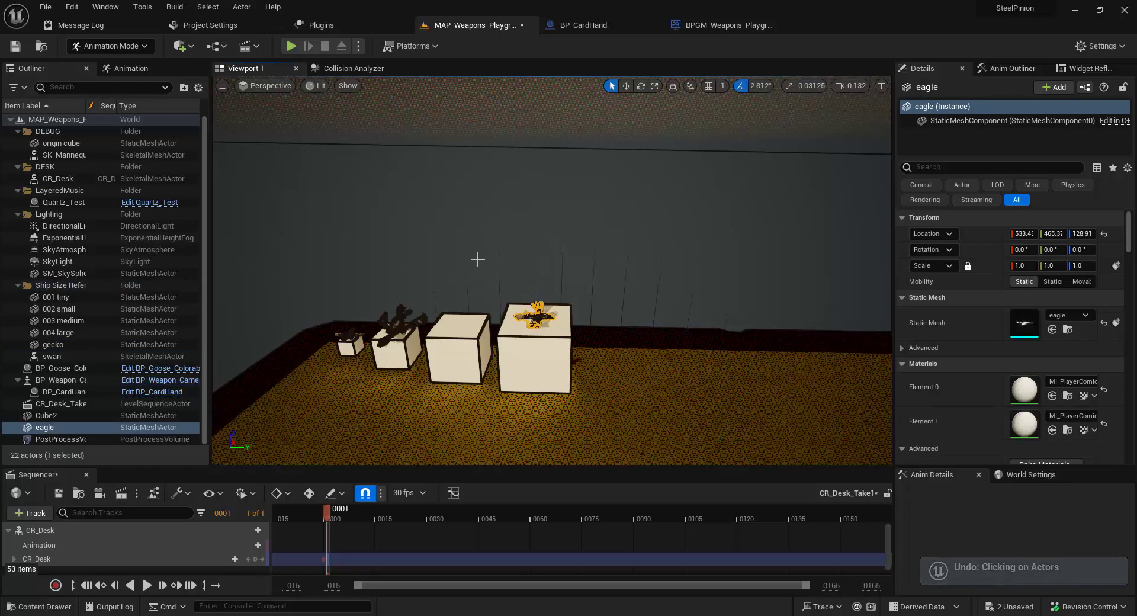
key("ctrl+z")
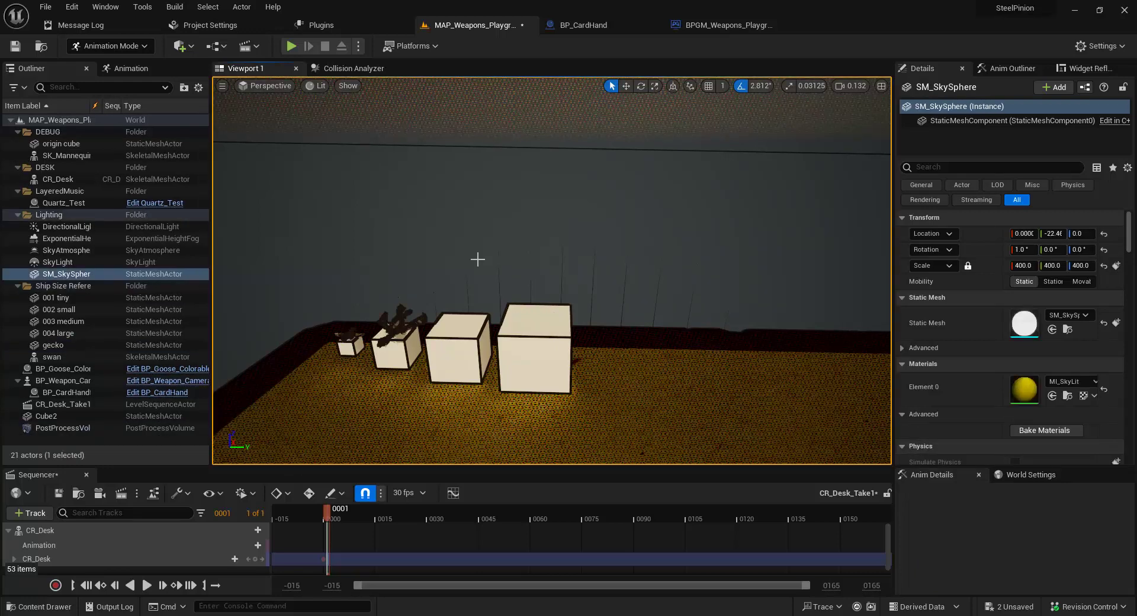
key("ctrl+z")
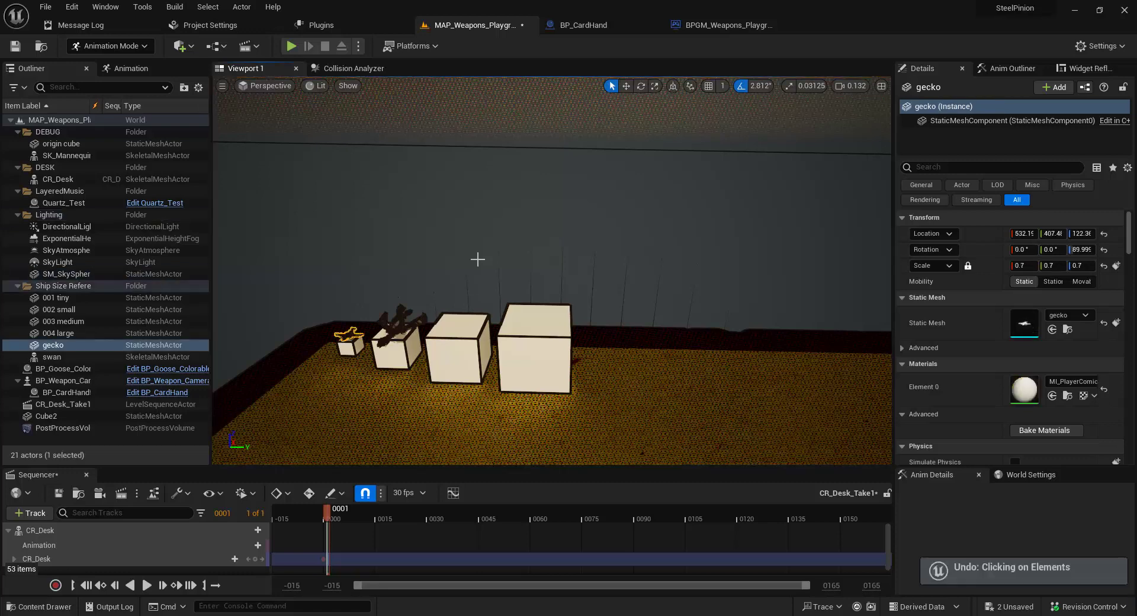
Step: Add the eagle static mesh on top of the 004 large cube at about X 528, Y 465, Z 129
left_click(457, 247)
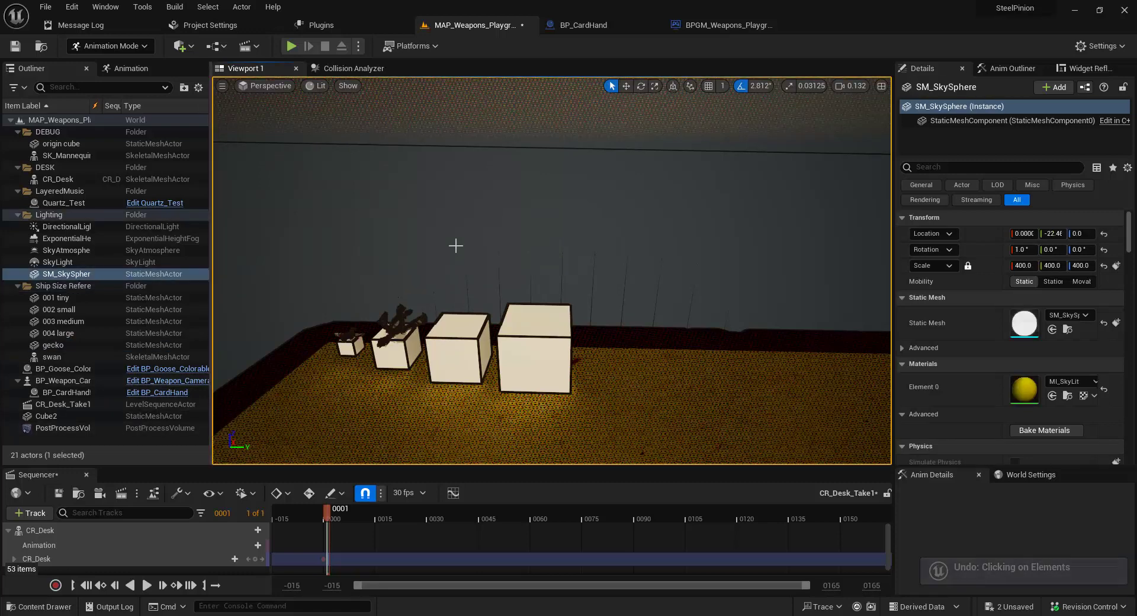
key("ctrl+space")
left_click_drag(263, 499, 536, 325)
Step: Add the moth static mesh on the 003 medium cube at about X 538, Y 442, Z 126 and scale it uniformly to 1.565
key("ctrl+space")
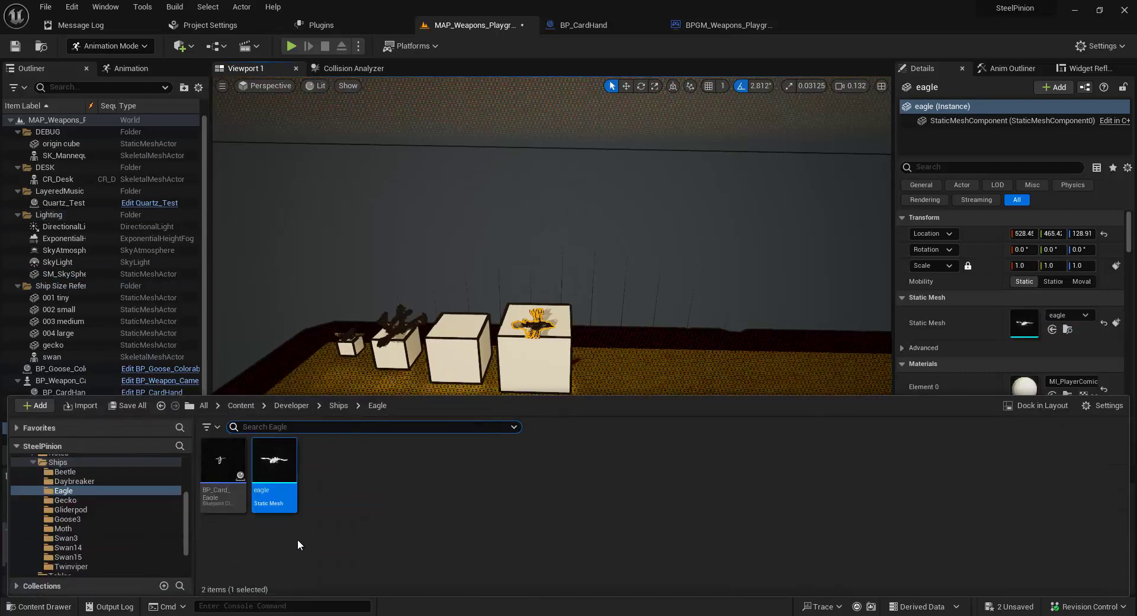
left_click(84, 529)
left_click_drag(274, 464, 463, 315)
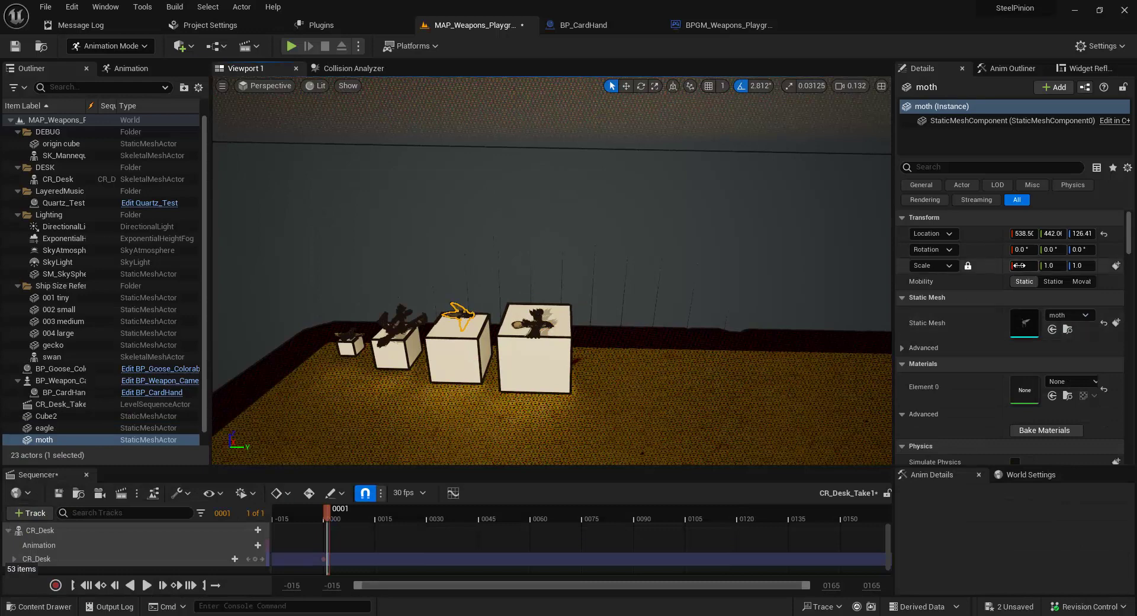
left_click_drag(1078, 265, 1116, 265)
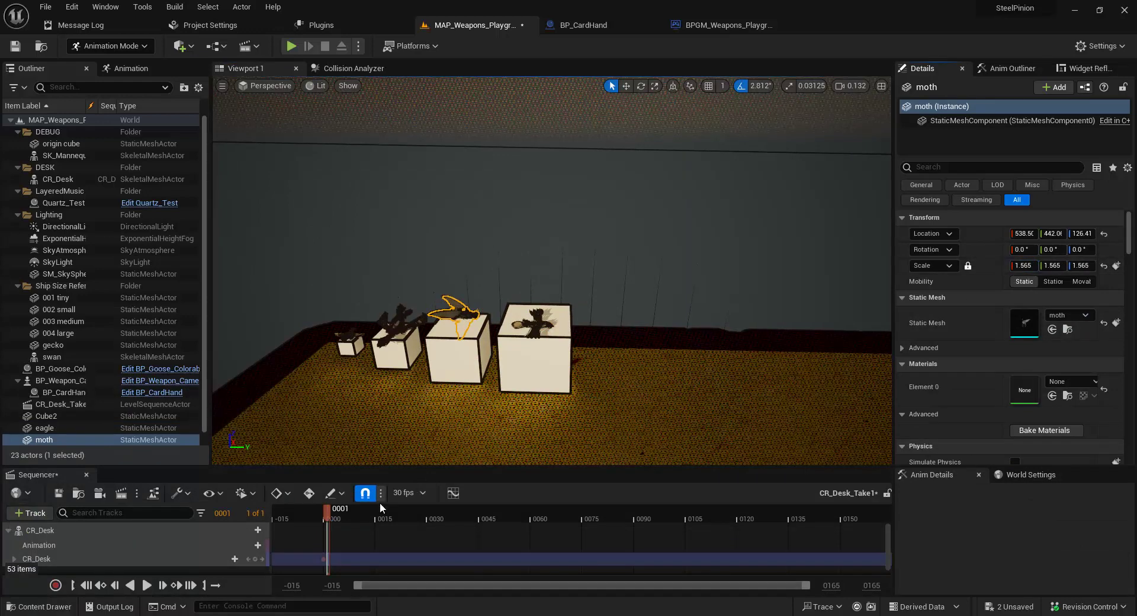
Step: Scale the moth on the 003 medium cube uniformly to about 1.83
scroll(144, 539, "down", 15)
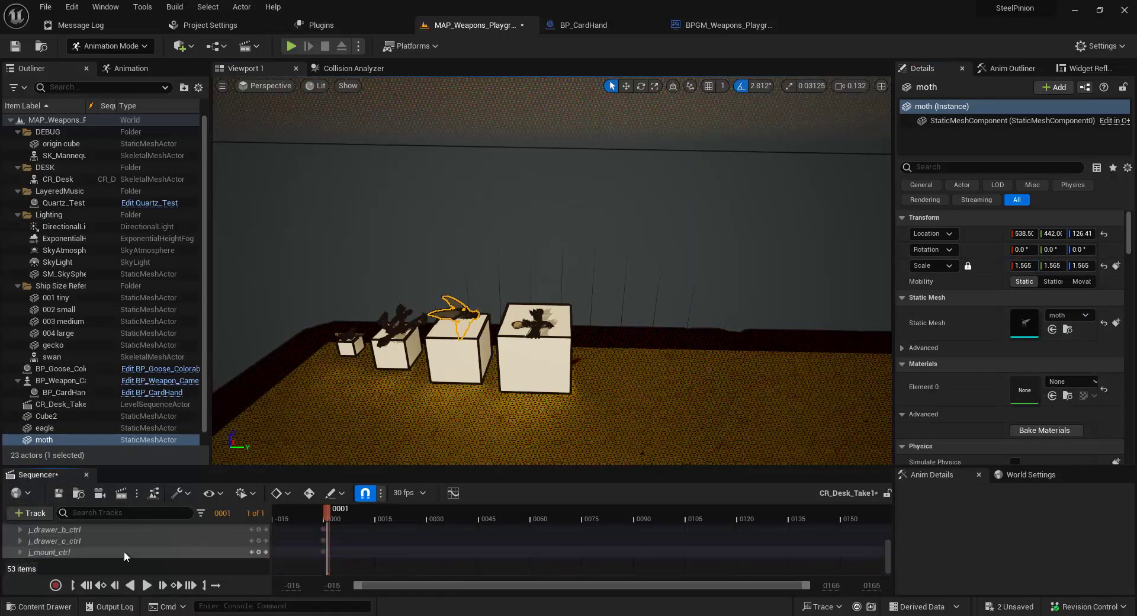
scroll(123, 550, "up", 15)
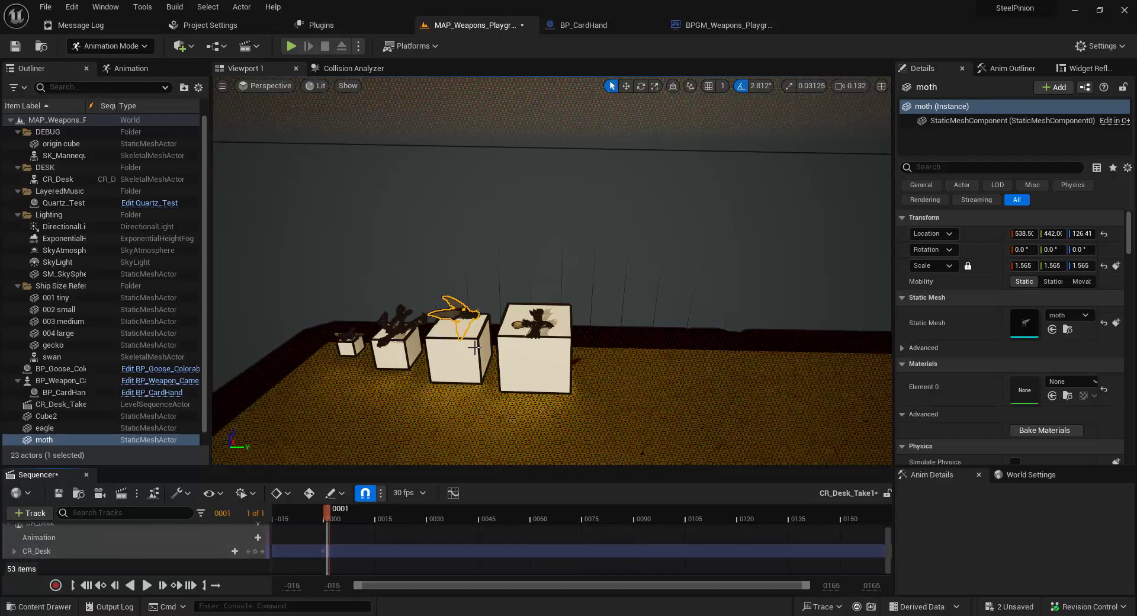
left_click_drag(1032, 265, 1067, 260)
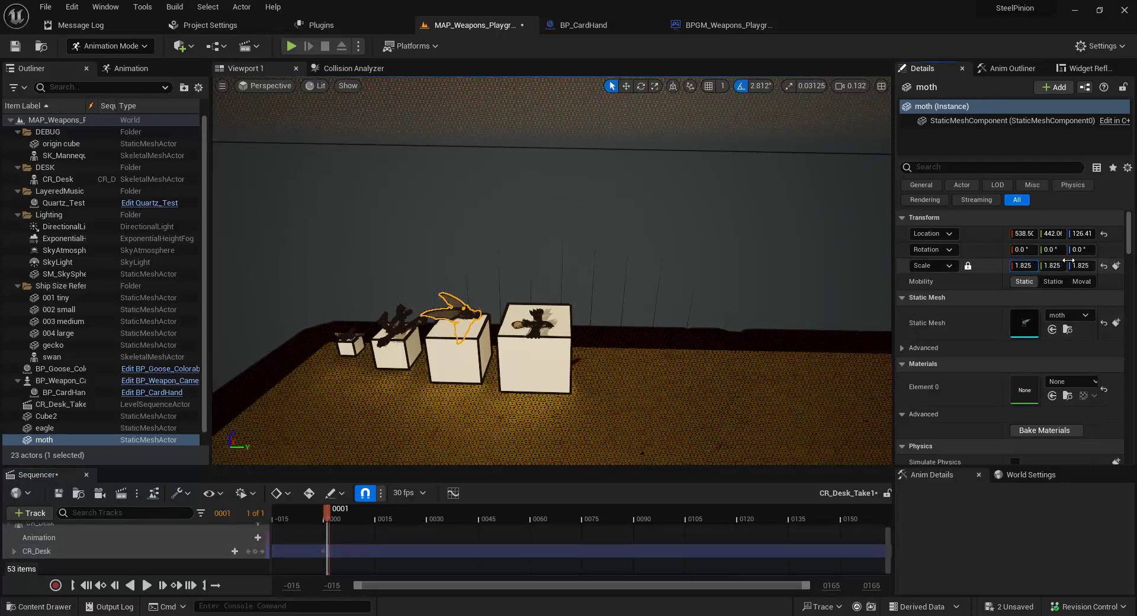
left_click(69, 429)
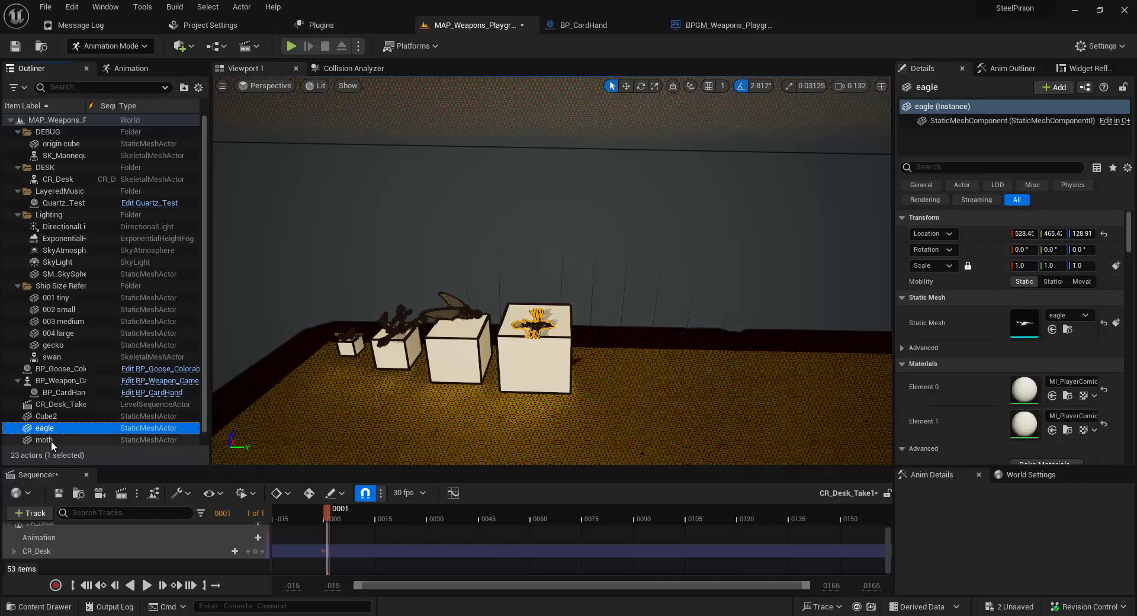
left_click(51, 440)
right_click_drag(504, 268, 438, 309)
scroll(450, 314, "up", 4)
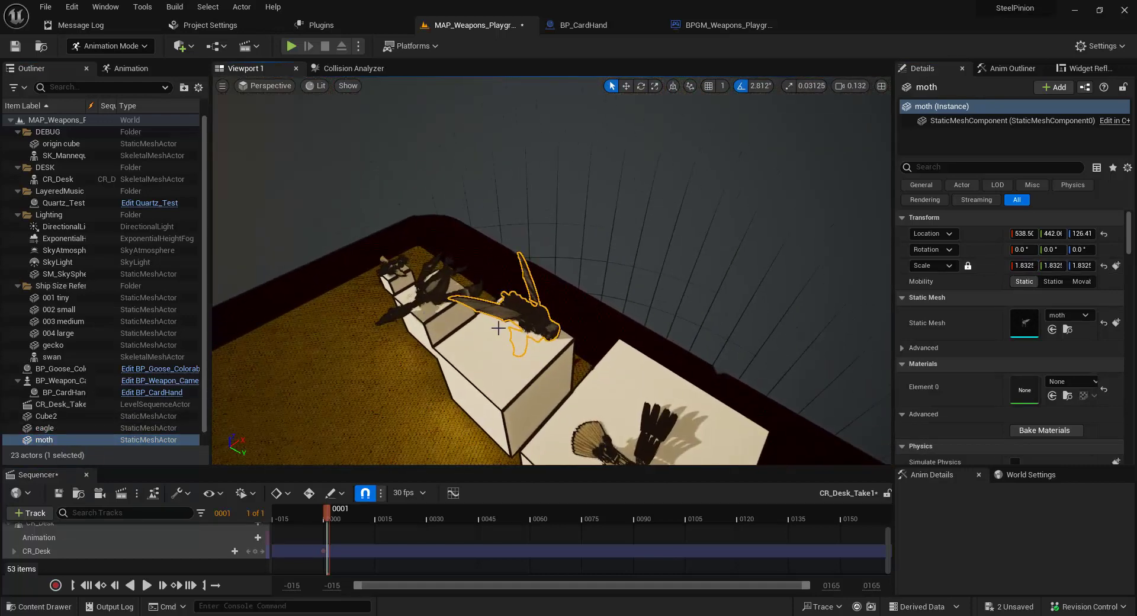
left_click(48, 428)
left_click(47, 440)
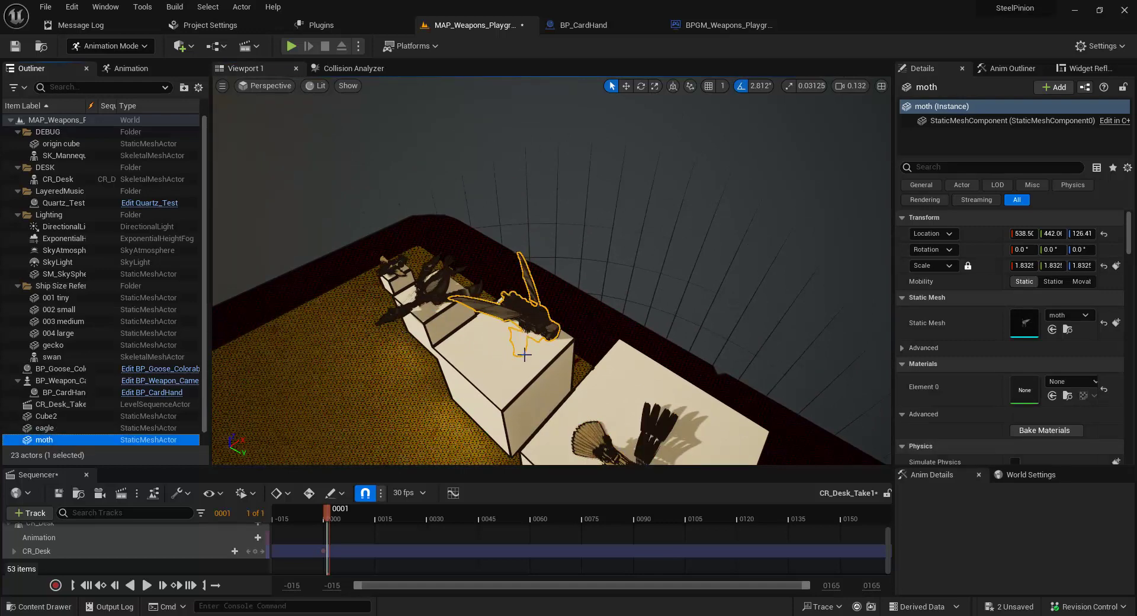
Step: Raise the moth off the 003 medium cube, moving it to about X 532.7, Y 443.7, Z 134.5
right_click_drag(524, 354, 503, 317)
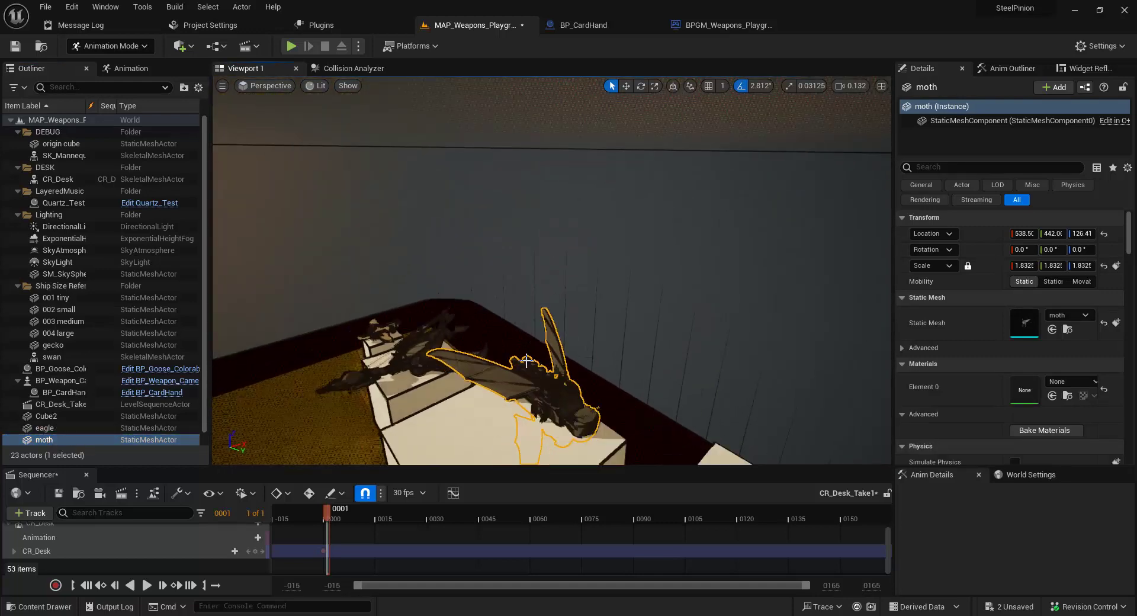
scroll(526, 360, "down", 4)
key("e")
key("w")
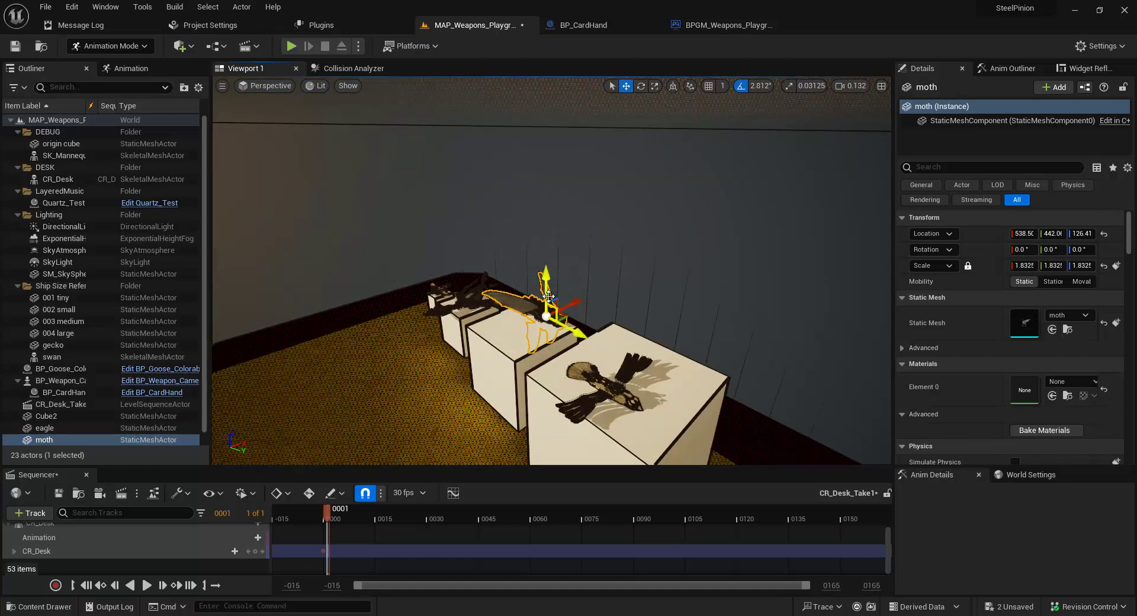
left_click_drag(571, 332, 559, 304)
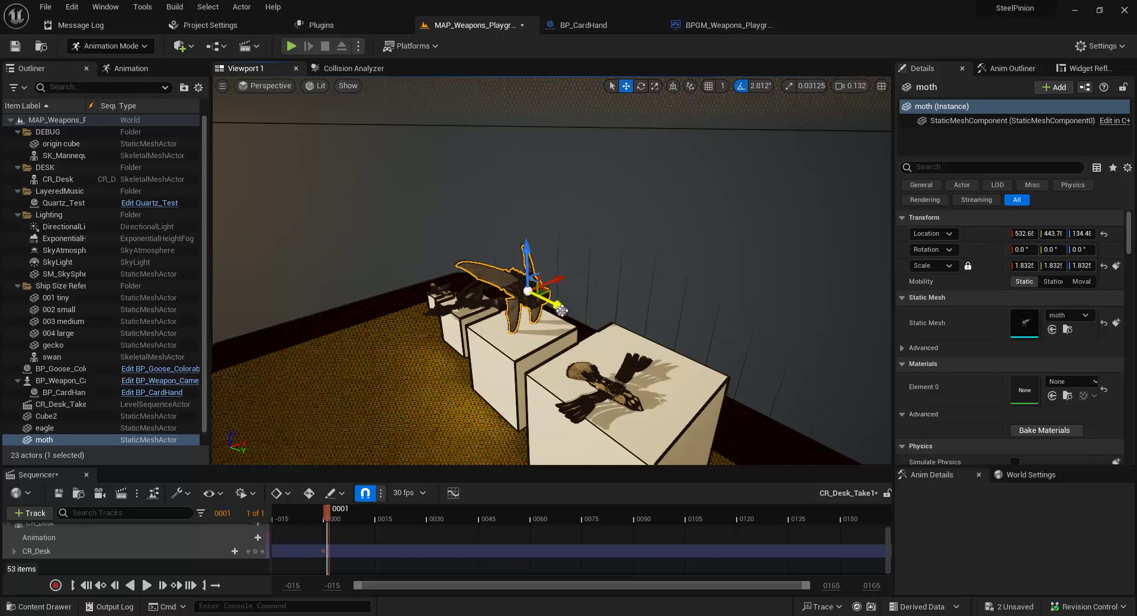
left_click_drag(778, 318, 756, 286, "alt")
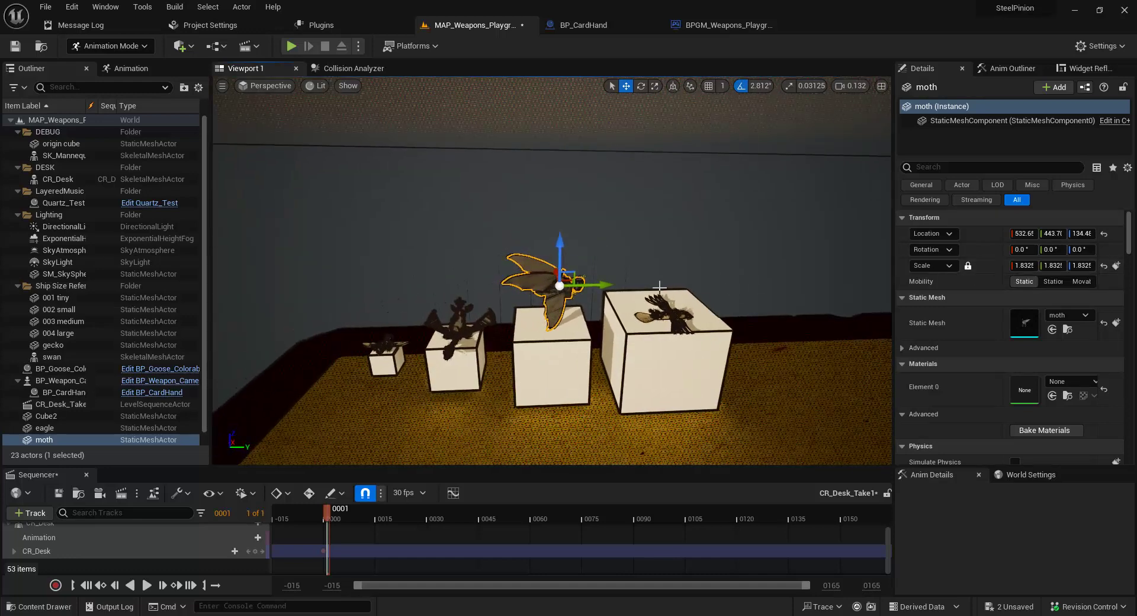
Step: Rotate the moth about 90° around Z and scale it uniformly to 2.435
key("e")
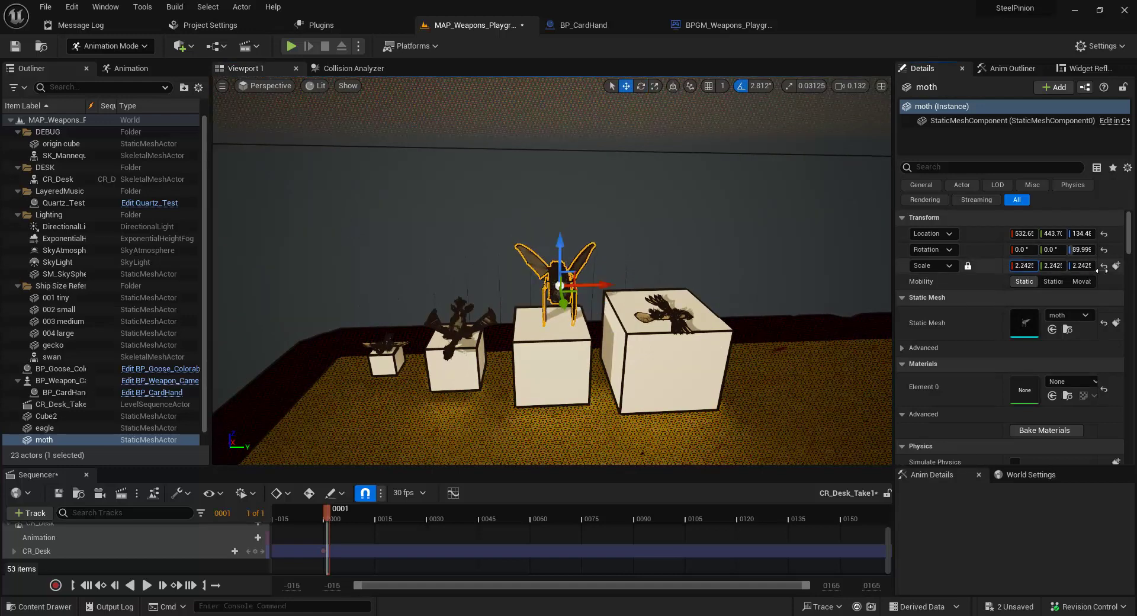
right_click_drag(681, 225, 572, 303)
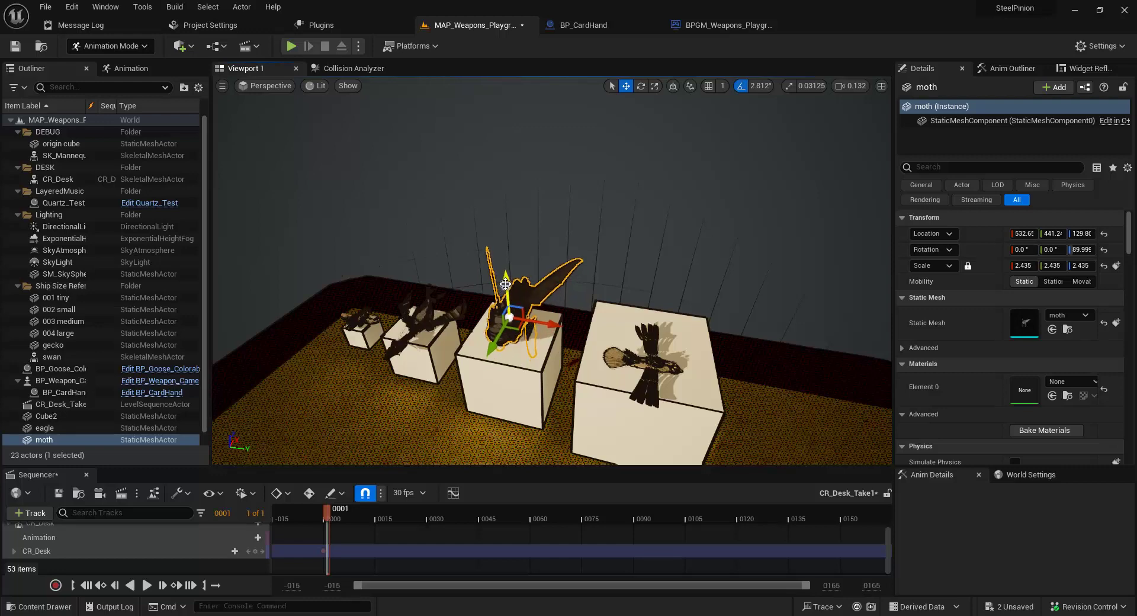
Step: Reposition the moth above the 003 medium cube at about X 531.6, Y 441.2, Z 138
right_click_drag(522, 283, 667, 301)
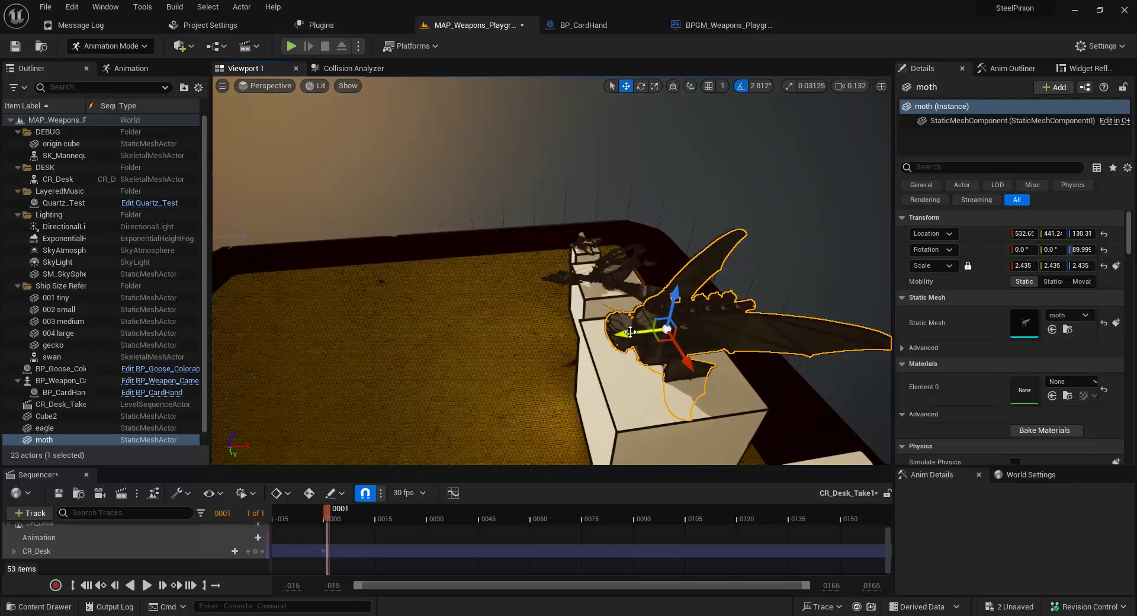
left_click_drag(636, 330, 626, 331)
left_click_drag(665, 296, 685, 226)
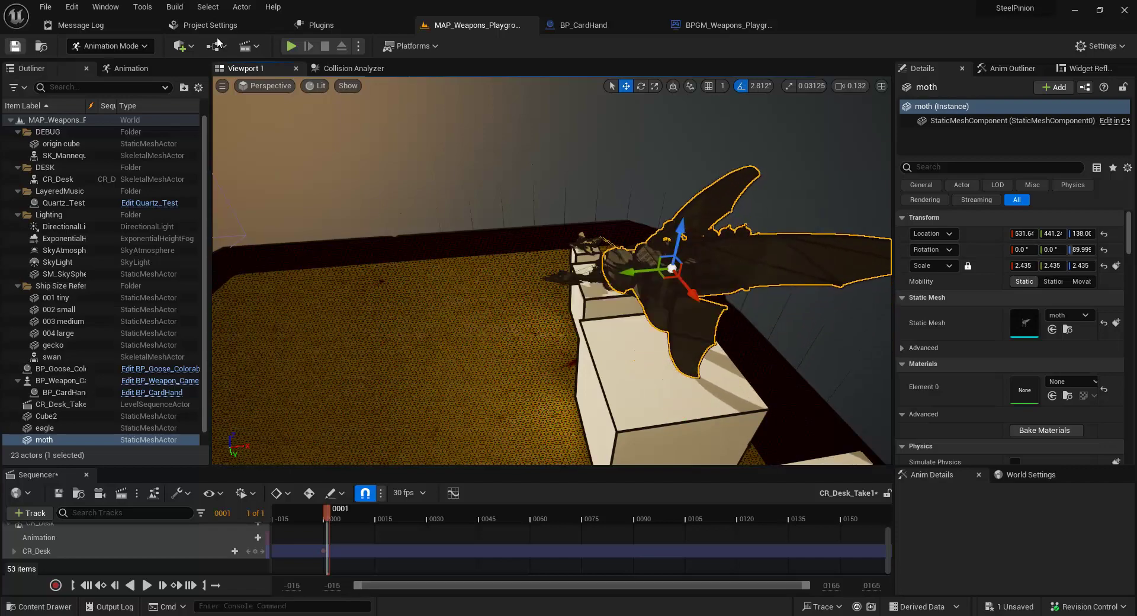
right_click_drag(524, 228, 522, 191)
Step: Save the level and the CR_Desk_Take1 sequence
left_click(44, 428)
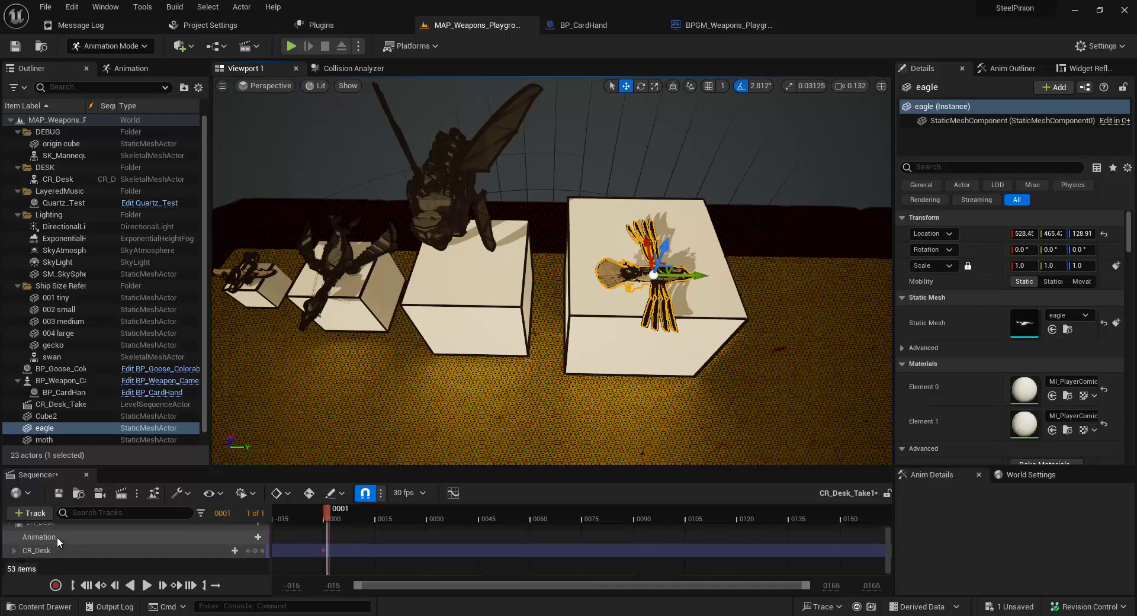
left_click(15, 45)
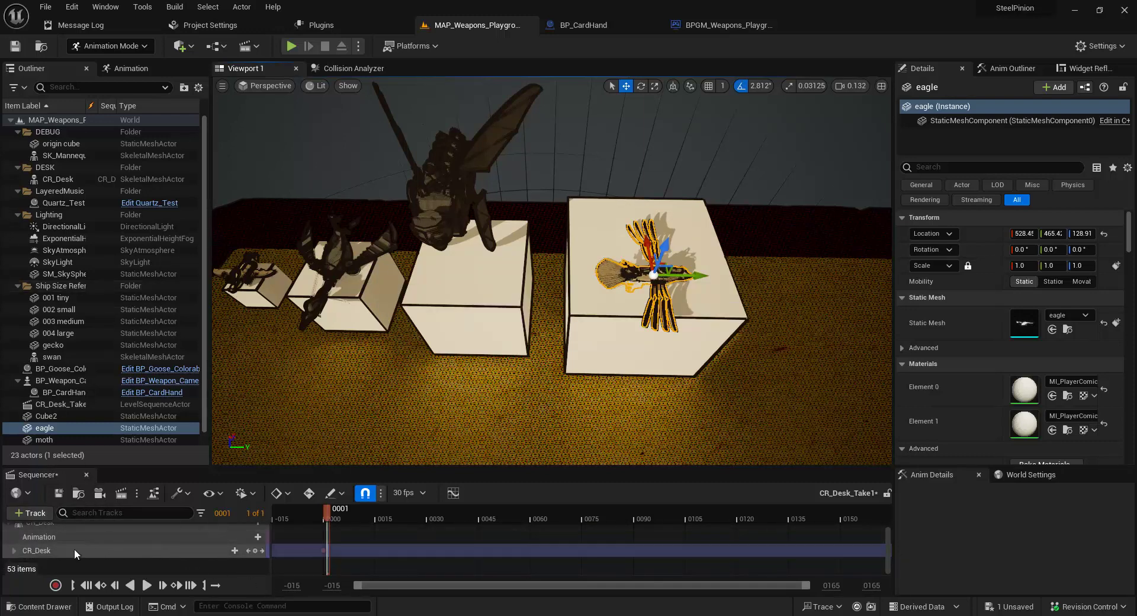
left_click(12, 549)
scroll(101, 545, "up", 1)
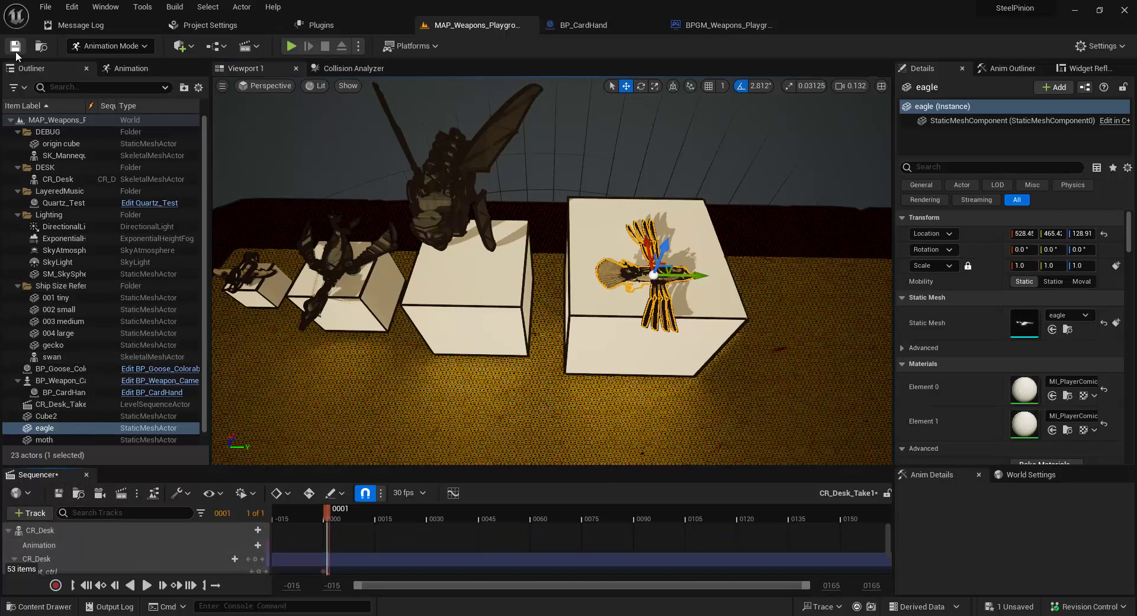
left_click(59, 492)
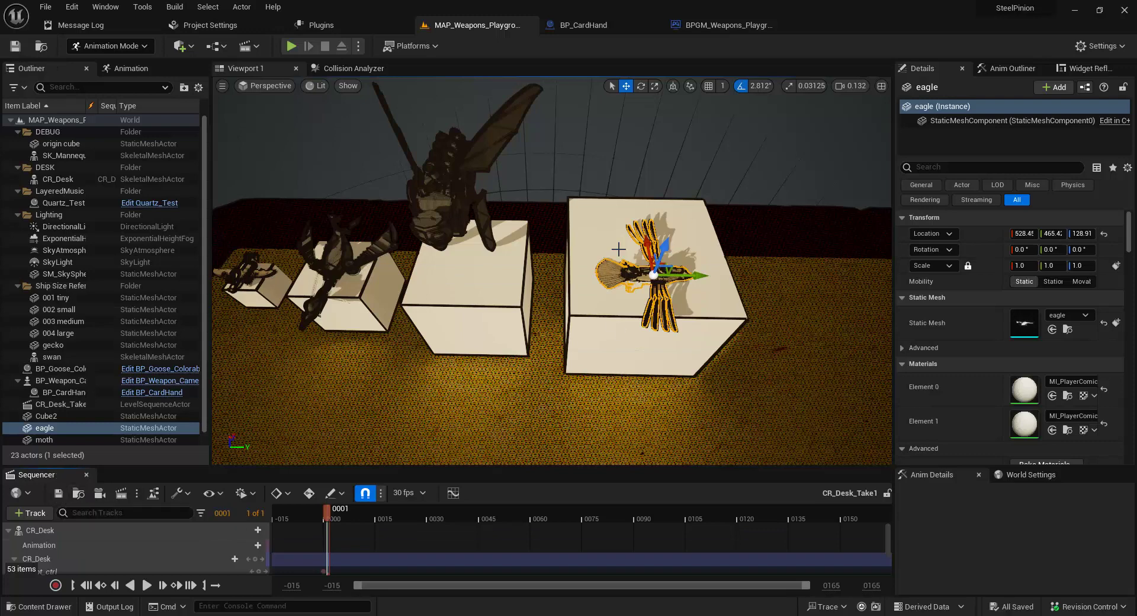
Step: Move the eagle to about X 532.3 on the 004 large cube and rotate it about 90° around Z
left_click_drag(668, 246, 648, 225)
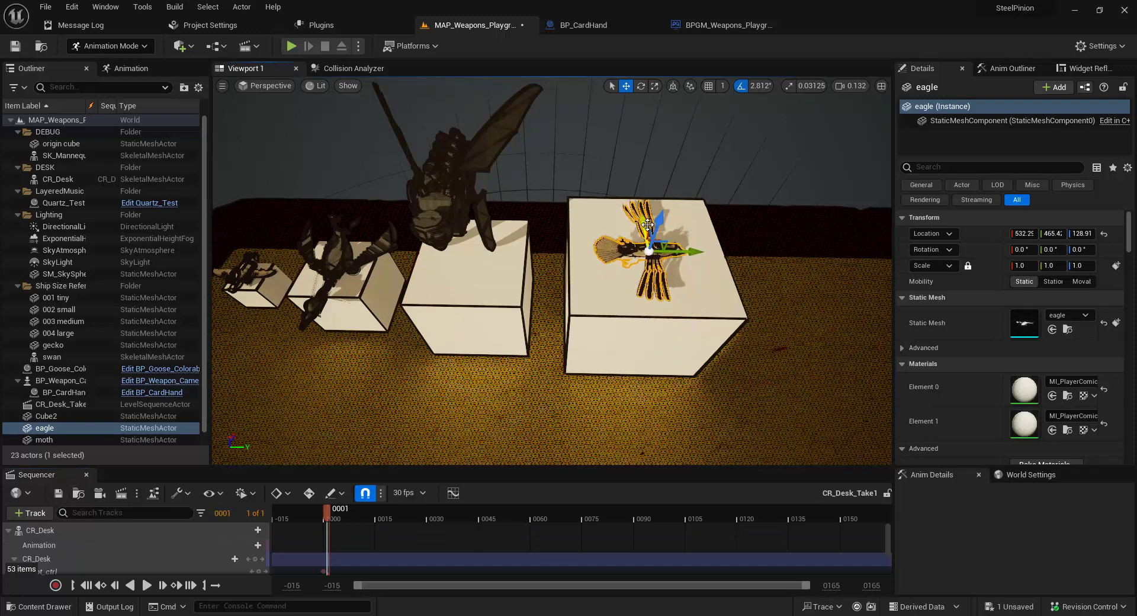
key("e")
left_click_drag(701, 277, 508, 153)
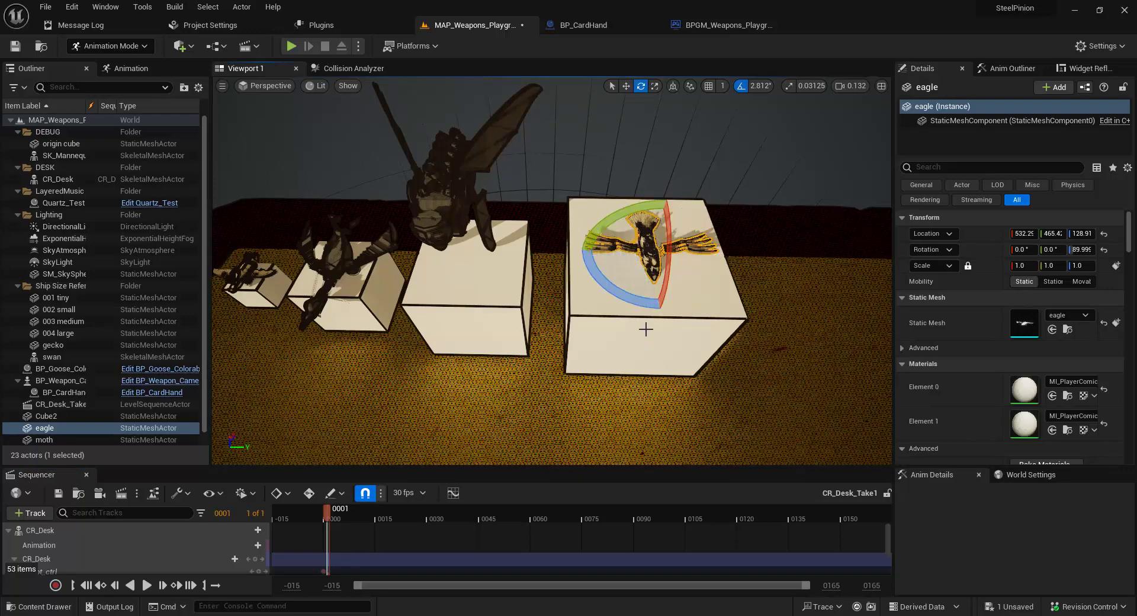
key("w")
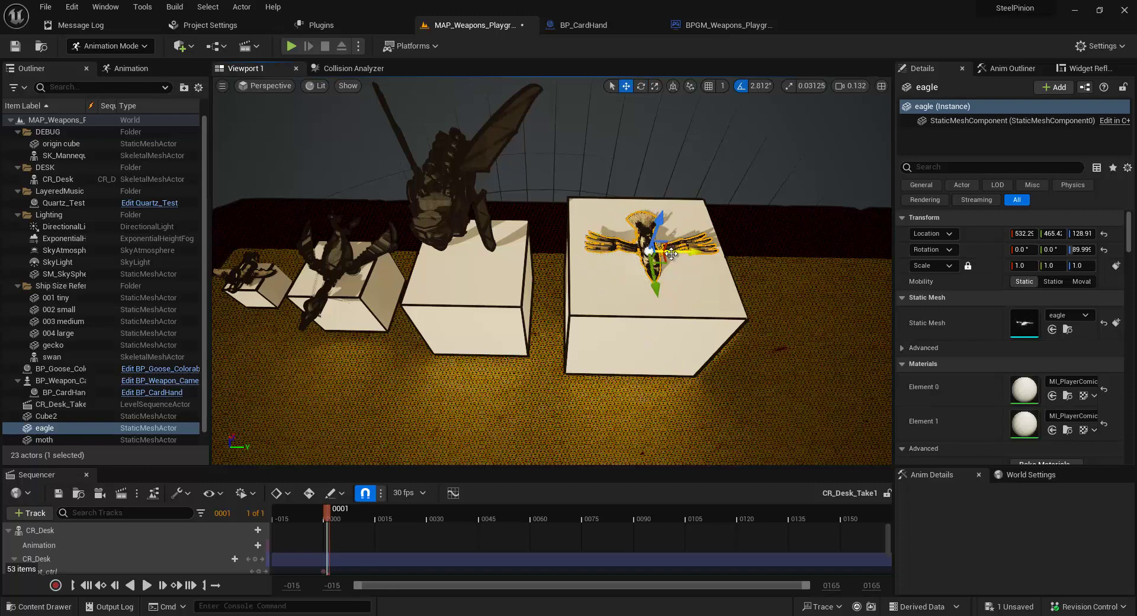
Step: Scale the eagle uniformly to about 2.58 and shift it to about X 533.3 over the 004 large cube
key("r")
left_click_drag(671, 254, 710, 243)
right_click_drag(751, 317, 636, 310)
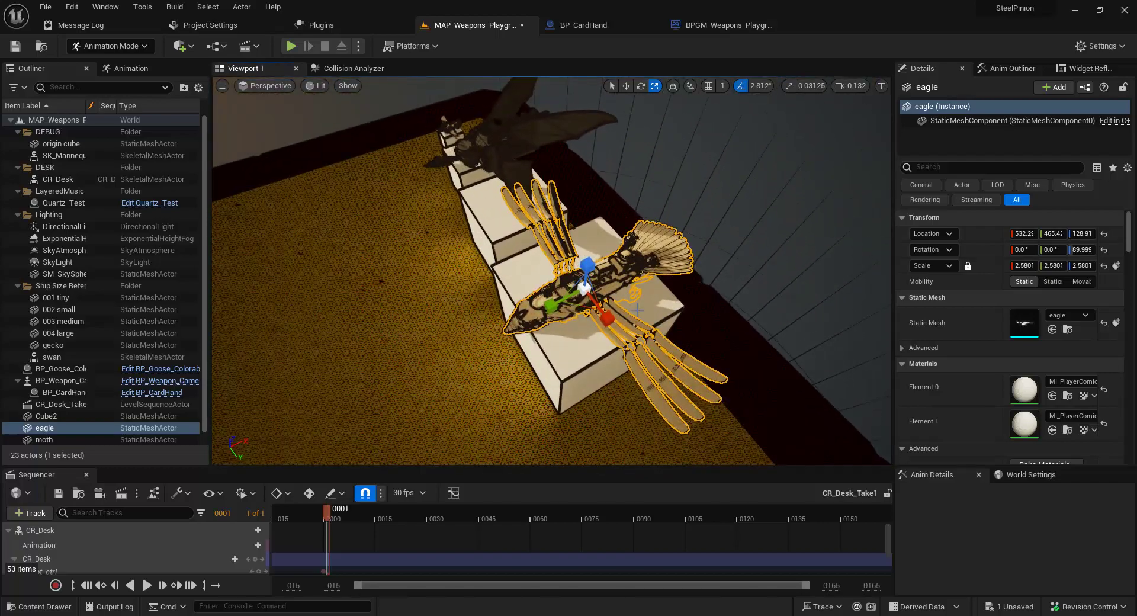
key("w")
right_click_drag(713, 282, 638, 288)
left_click_drag(404, 289, 415, 288)
right_click_drag(414, 288, 587, 336)
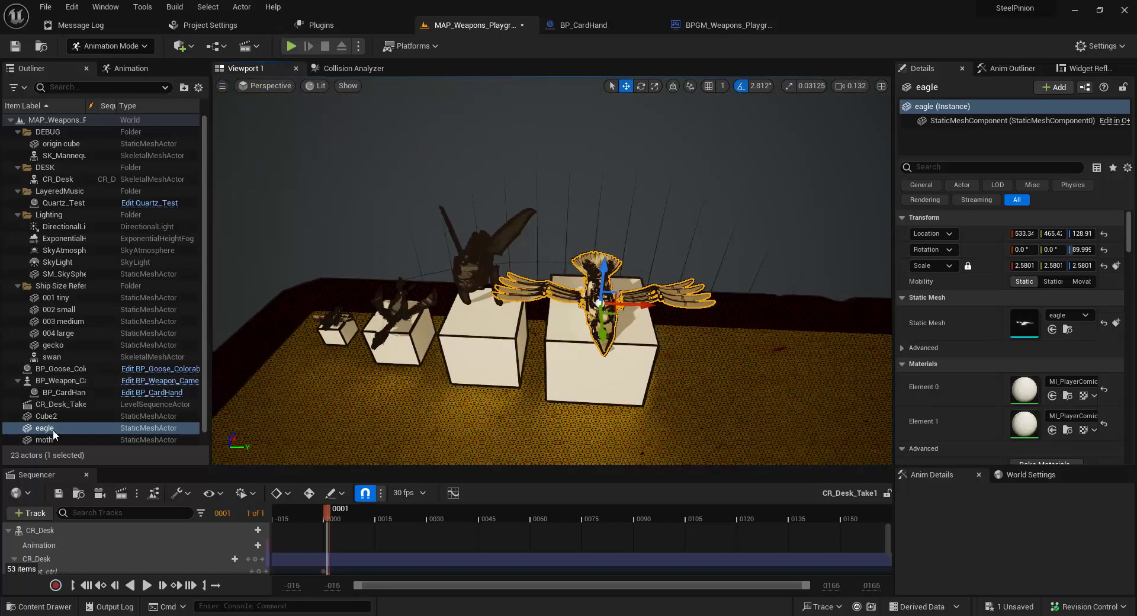
Step: Move the eagle and moth actors into the ship size reference folder
left_click_drag(52, 429, 57, 286)
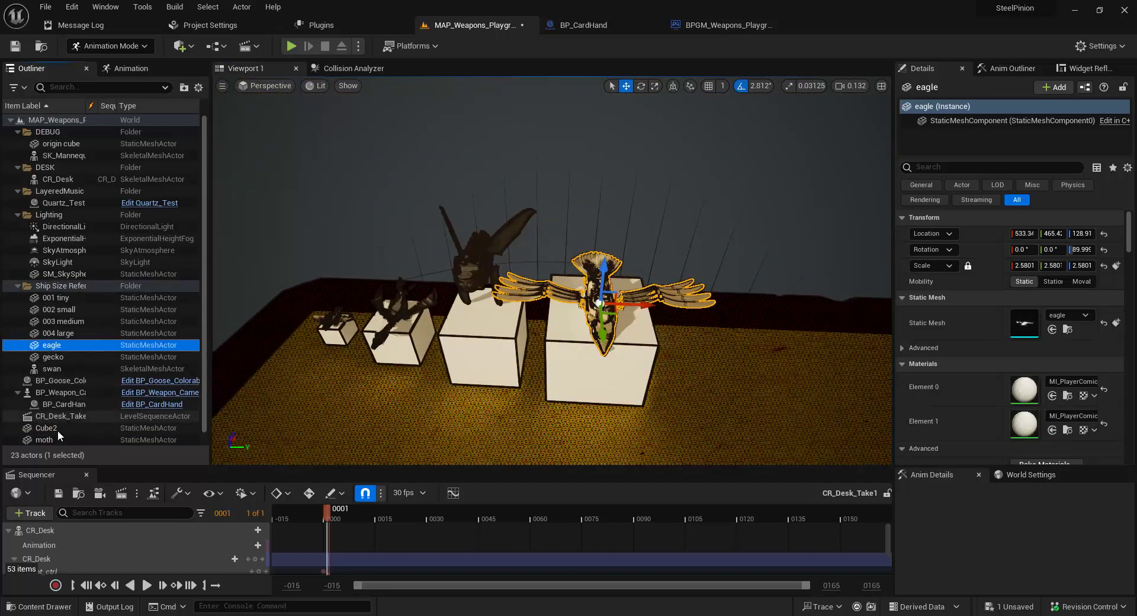
left_click_drag(53, 438, 66, 286)
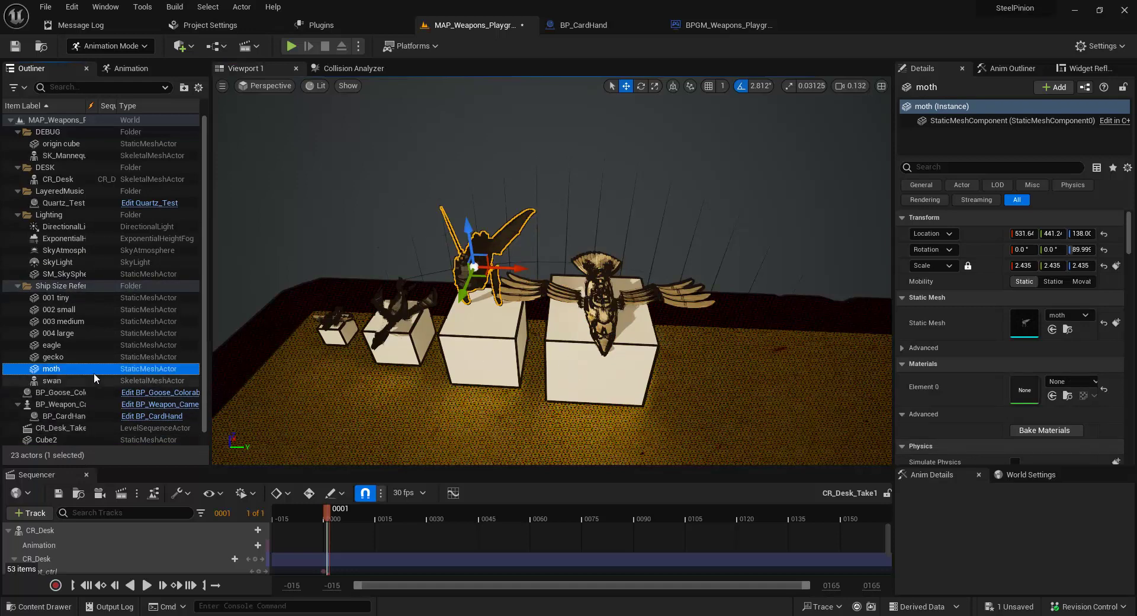
Step: Move the 004 large cube together with the eagle farther from the 003 medium cube and raise both slightly
left_click(75, 334)
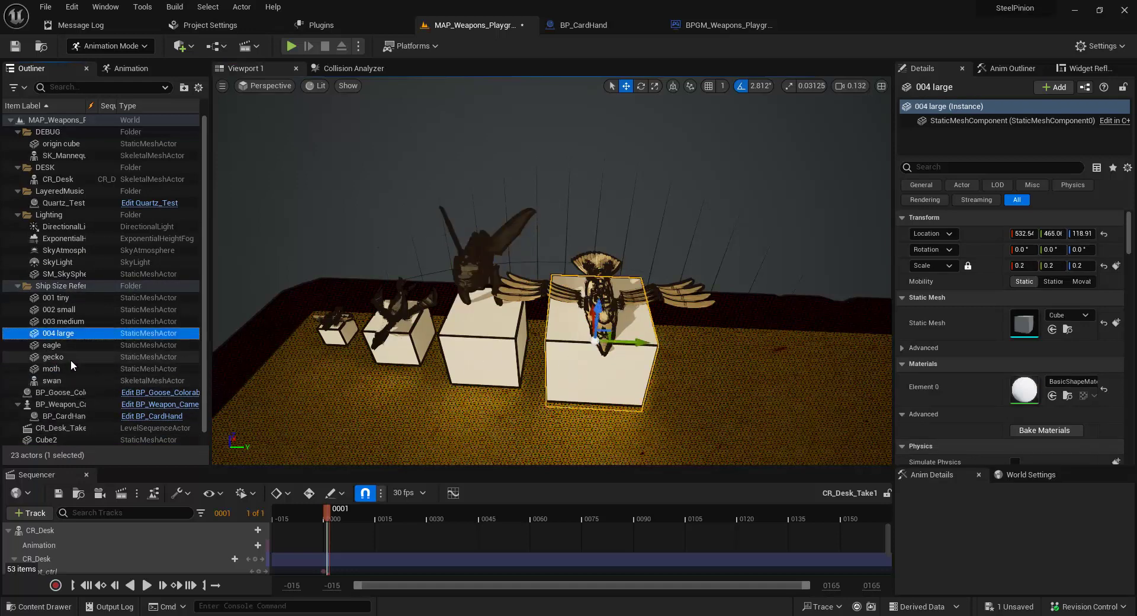
left_click(71, 344, "ctrl")
left_click_drag(641, 305, 722, 309)
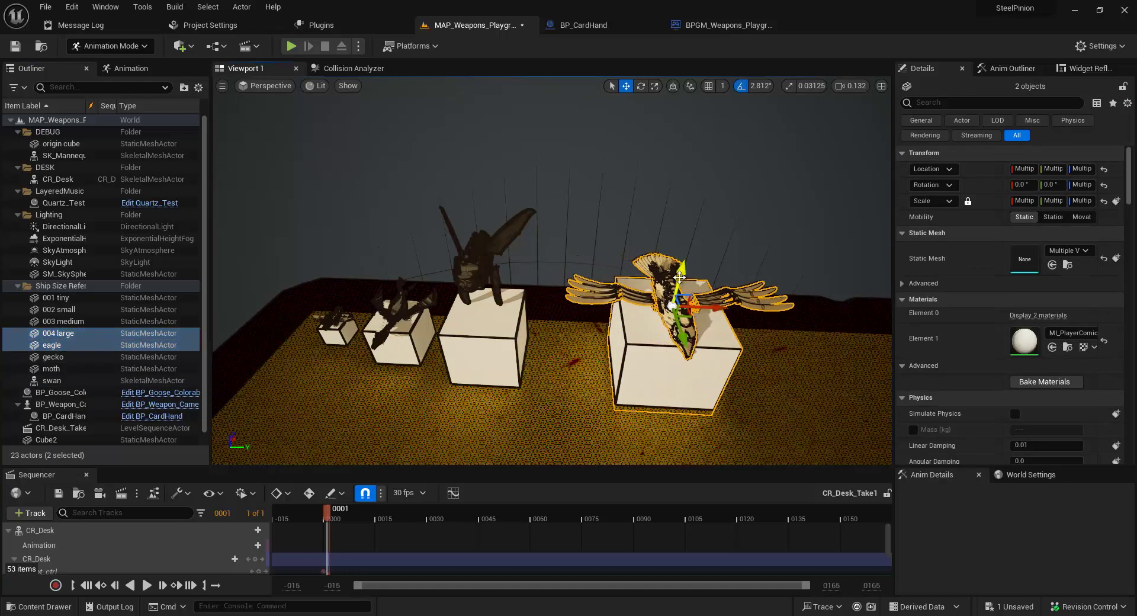
left_click_drag(679, 277, 688, 263)
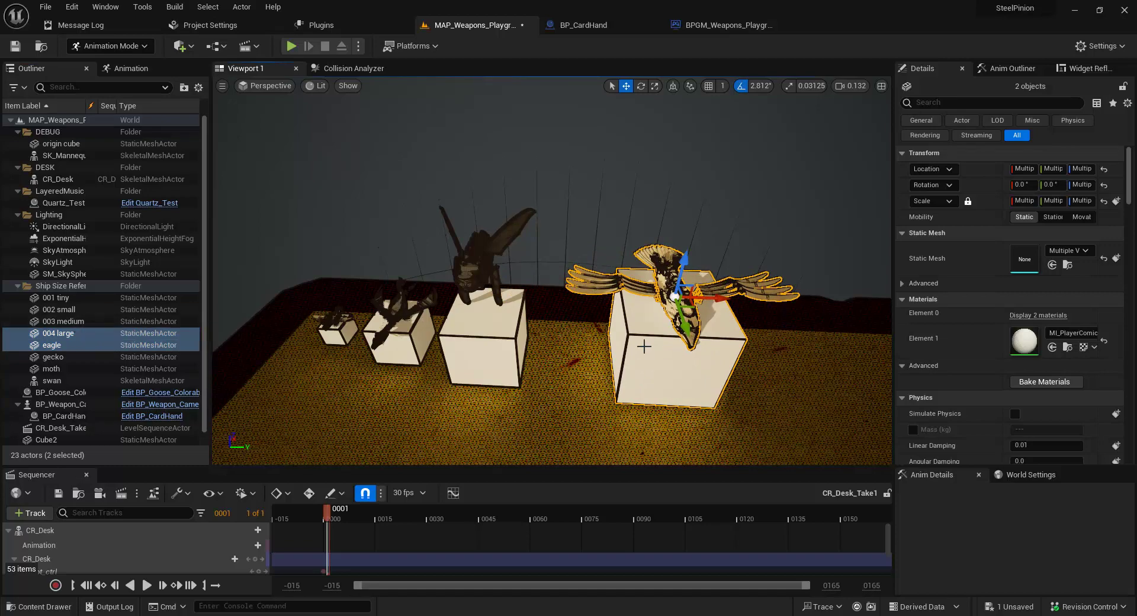
mouse_move(653, 333)
right_mouse_down()
mouse_move(640, 365)
mouse_move(665, 378)
mouse_move(651, 305)
mouse_move(639, 331)
mouse_move(628, 320)
mouse_move(663, 314)
mouse_move(649, 315)
right_mouse_up()
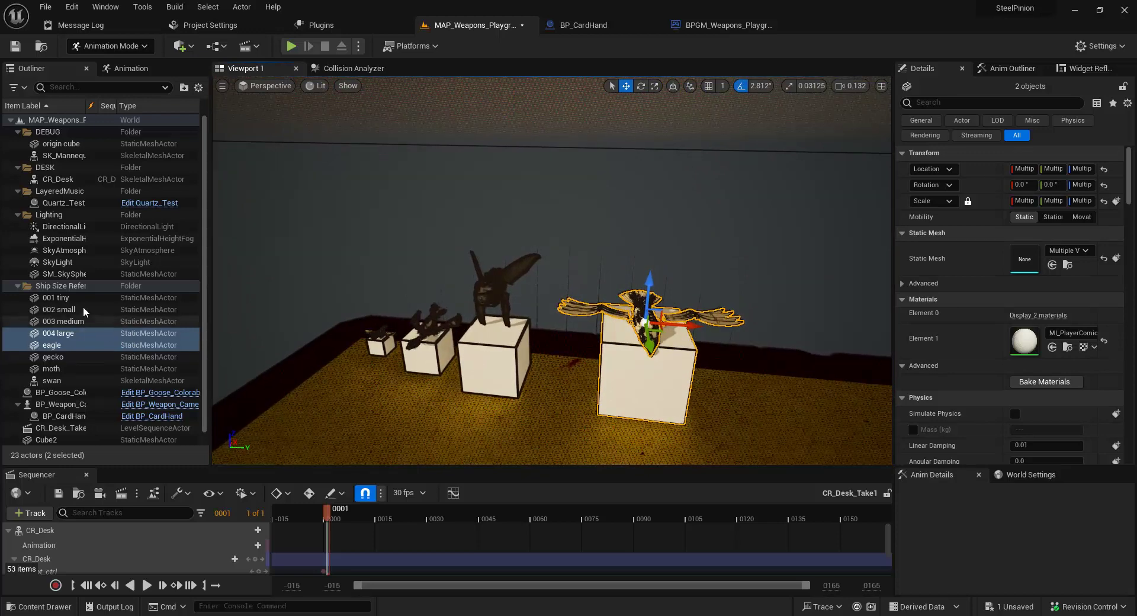
Step: Unlock proportional scaling for the four reference cubes, 001 tiny to 004 large, and set their Z scale to 0.1
left_click(83, 298)
left_click(76, 333, "shift")
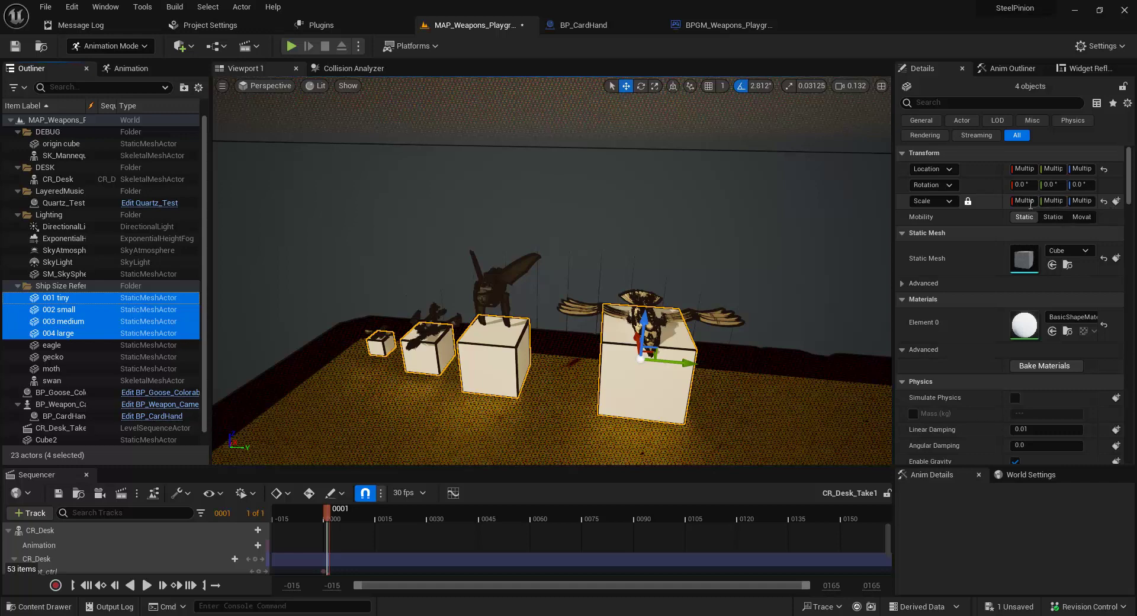
left_click(968, 201)
left_click(1089, 200)
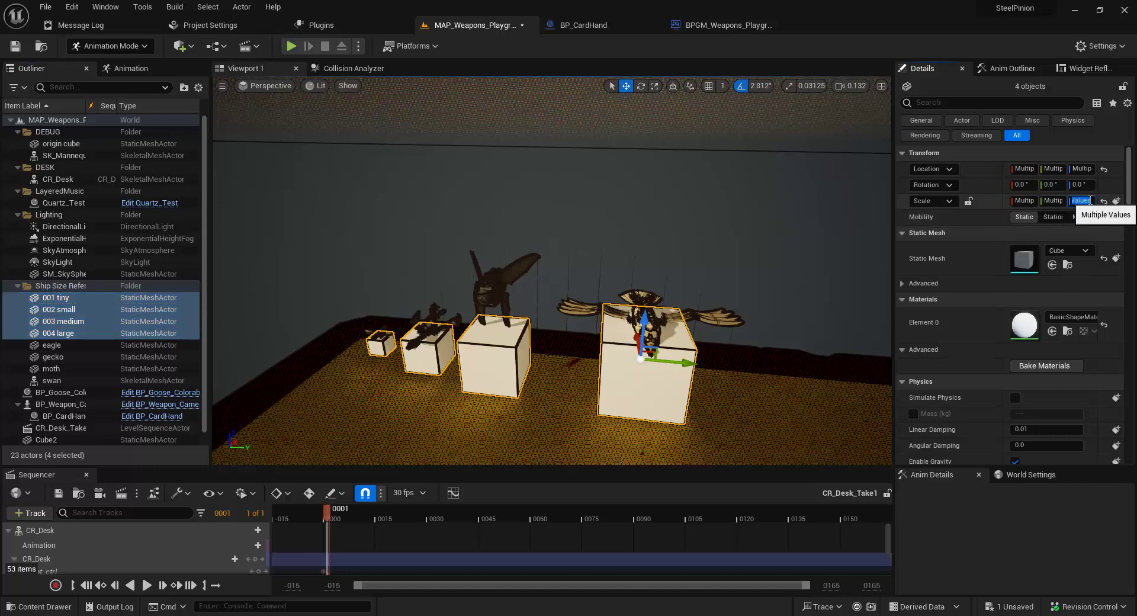
type("0.1")
key("Return")
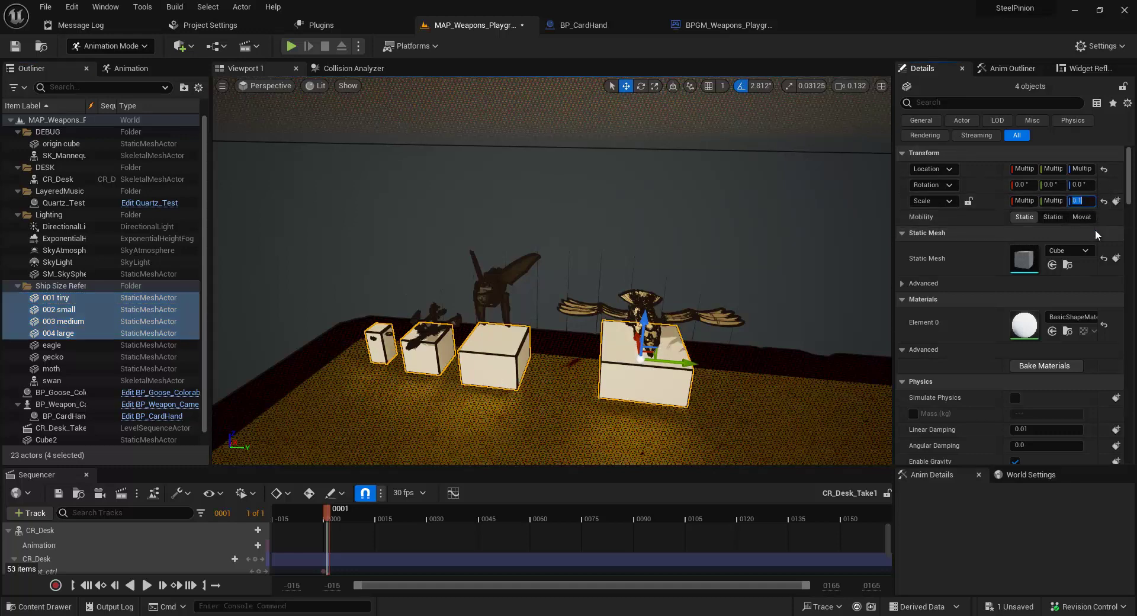
Step: Set the Z scale of all four reference cubes, 001 tiny to 004 large, to 0.01
left_click(702, 243)
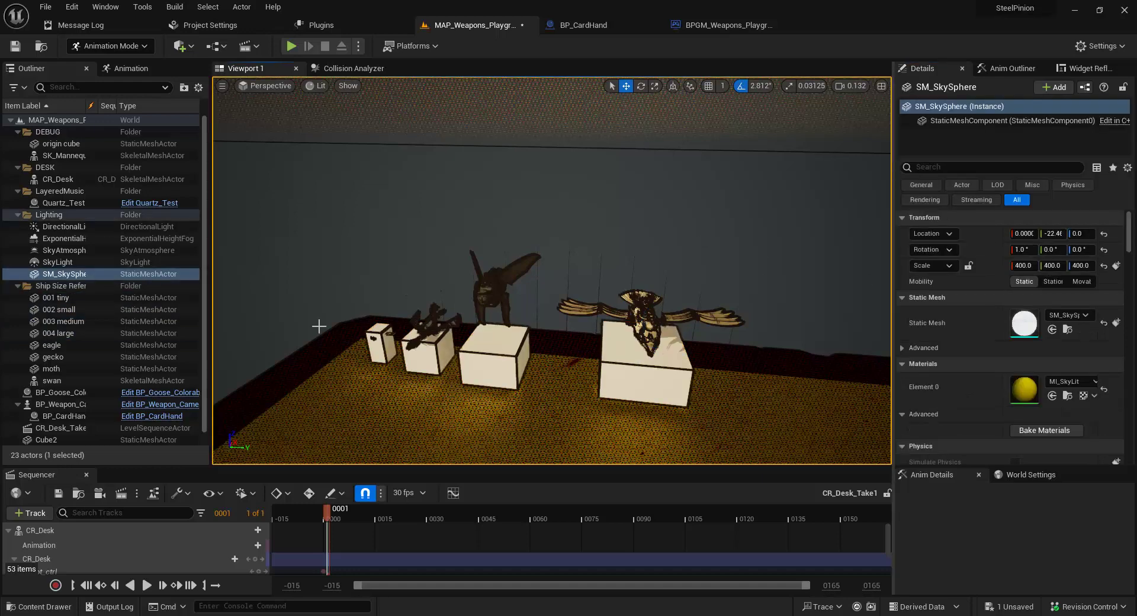
left_click(78, 306)
left_click(79, 299)
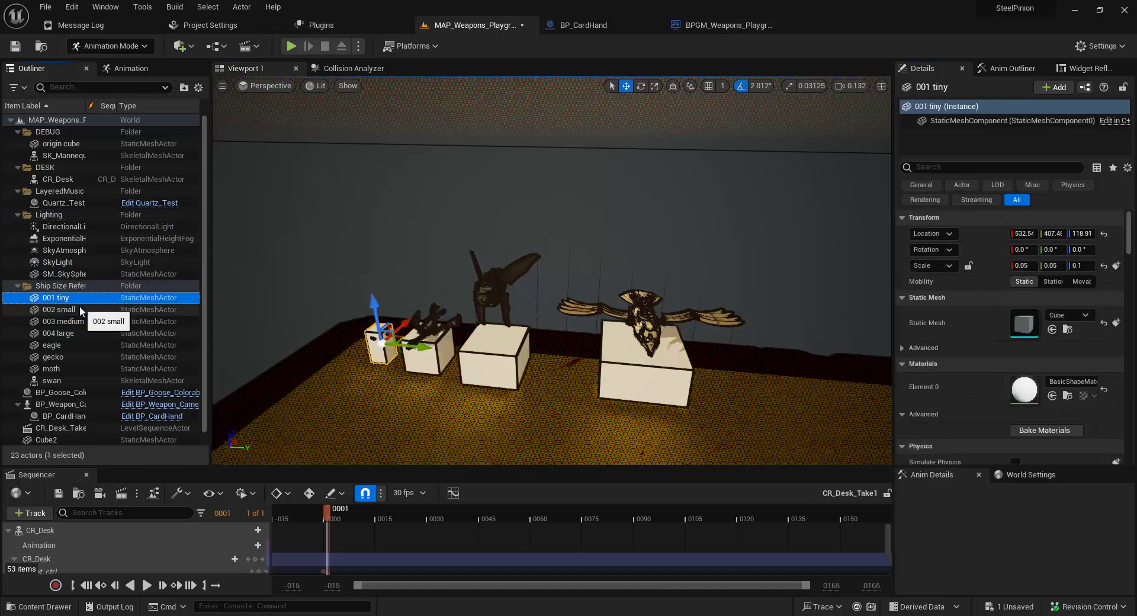
left_click(79, 306)
left_click(79, 321)
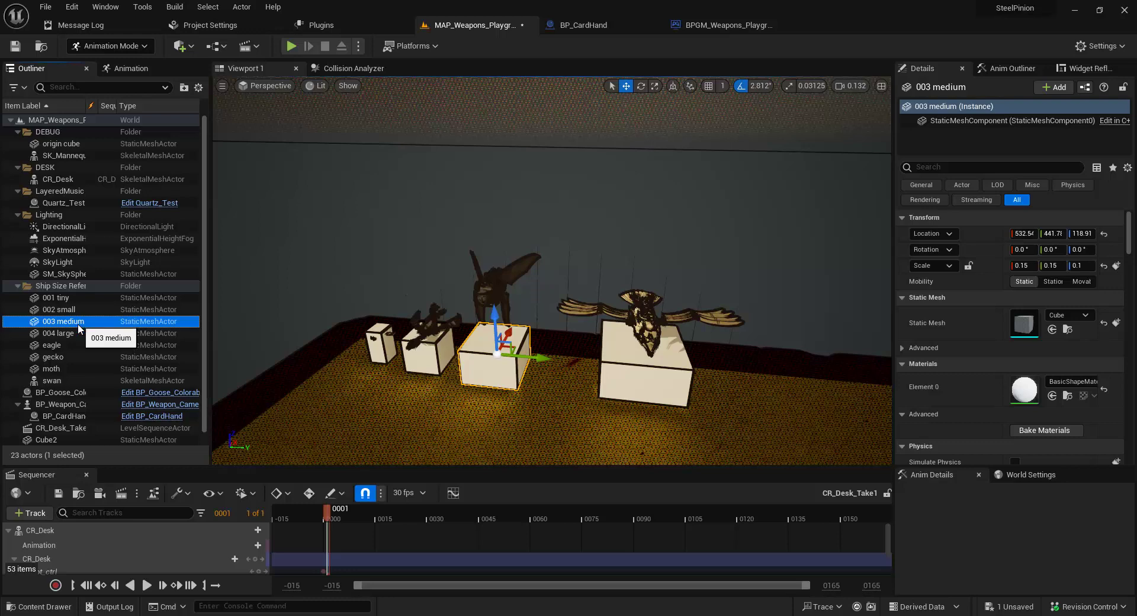
left_click(77, 333)
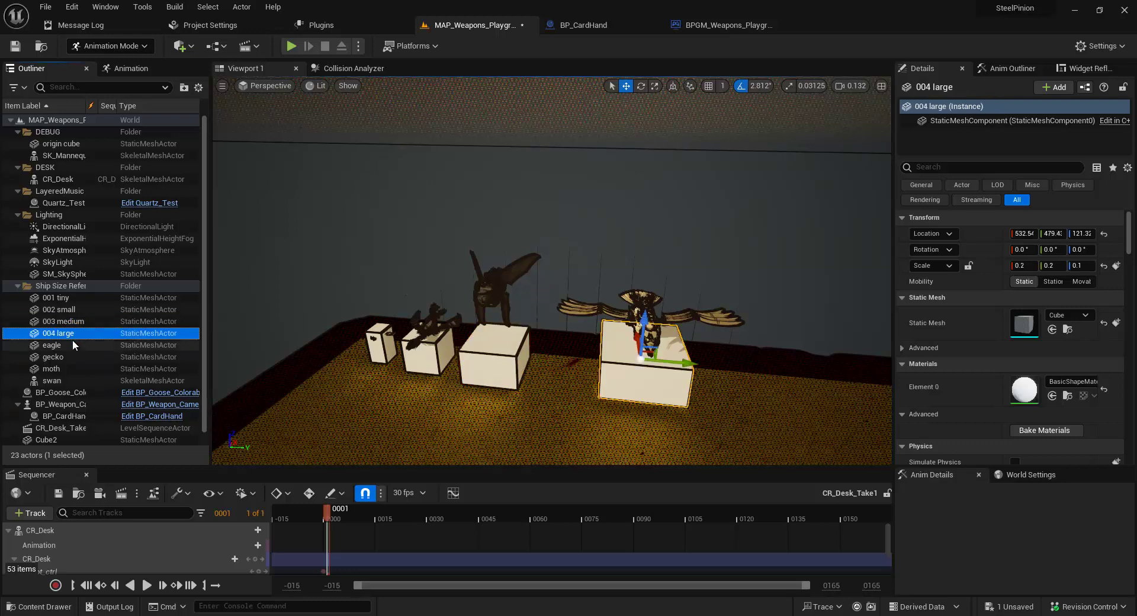
left_click(71, 298, "shift")
left_click(1088, 200)
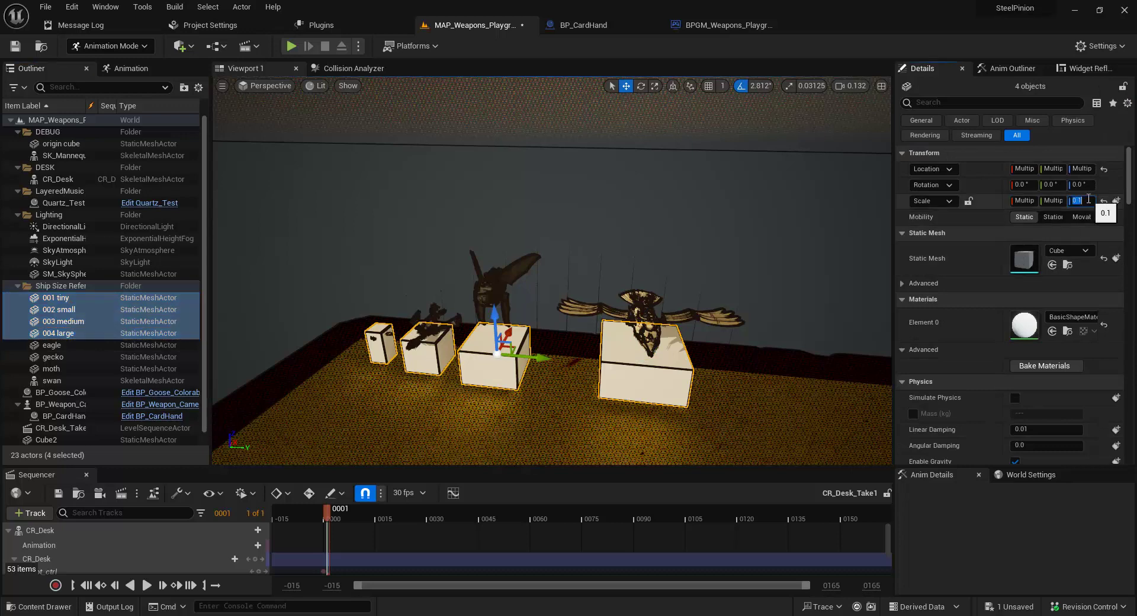
type(".01")
key("Return")
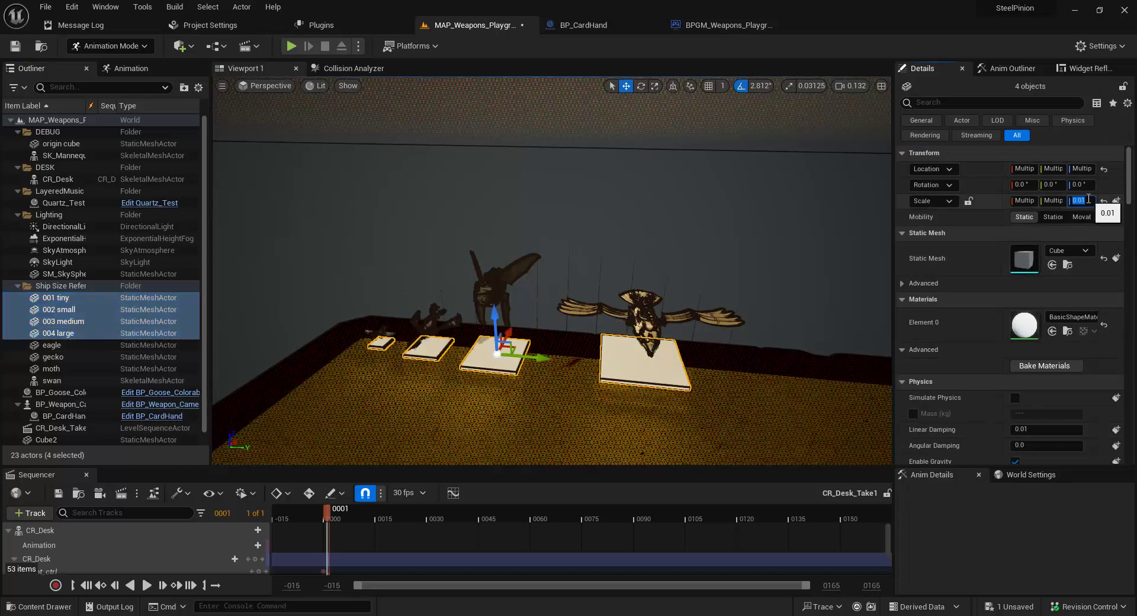
Step: Lower the four flattened cubes onto the desk surface, bringing 004 large down to about Z 111.4
right_click_drag(757, 348, 775, 331)
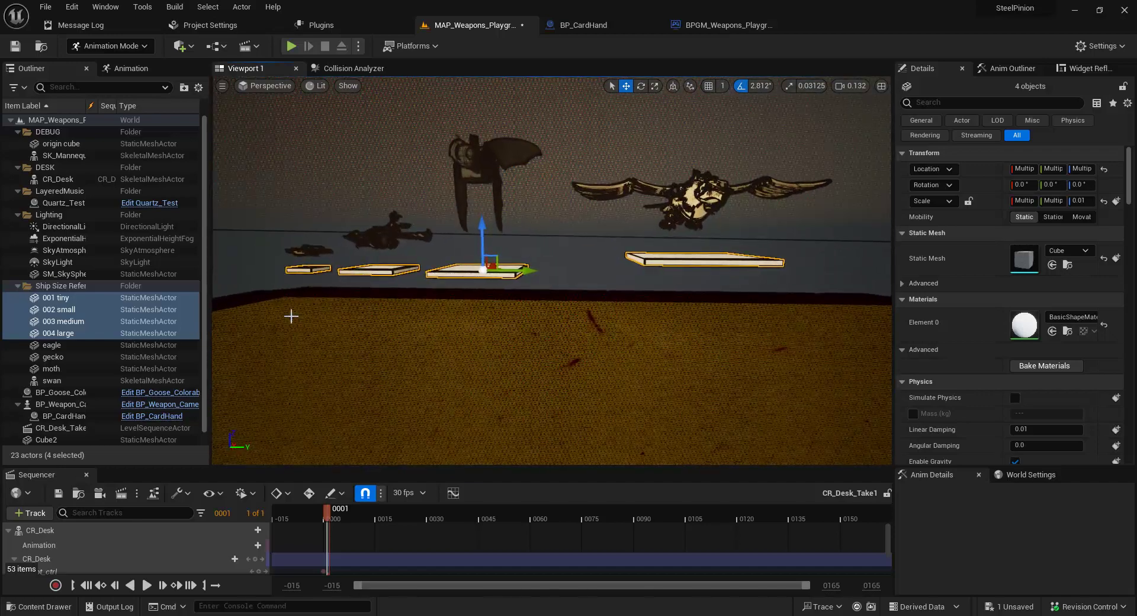
left_click_drag(487, 227, 486, 267)
left_click(41, 331)
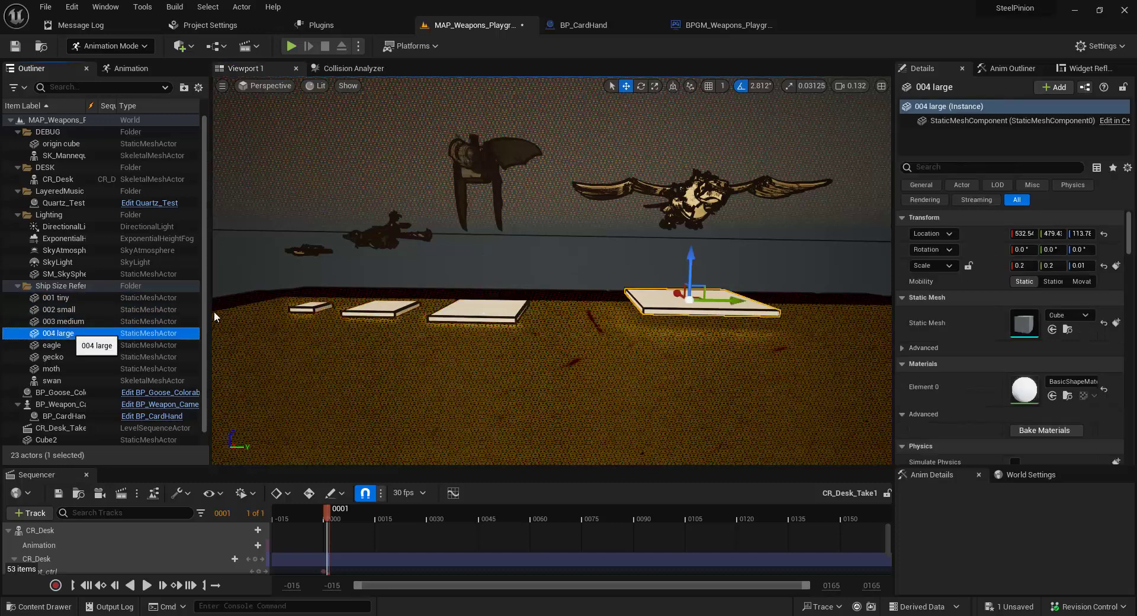
left_click_drag(694, 267, 693, 270)
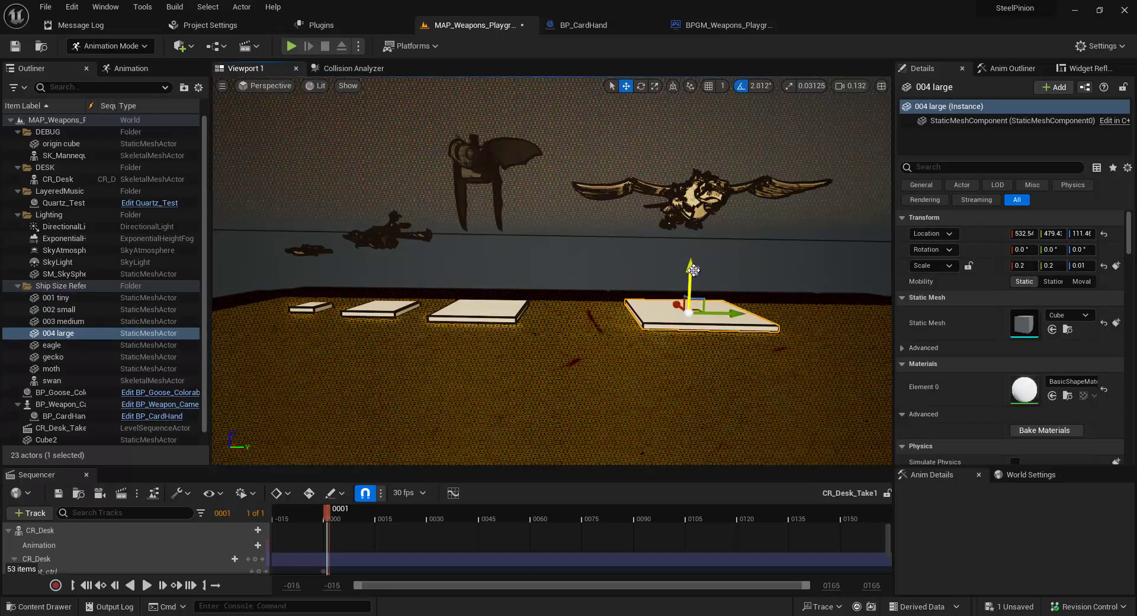
Step: Lower the eagle onto the 004 large cube, to about Z 113.0
mouse_move(515, 244)
right_mouse_down()
mouse_move(589, 226)
mouse_move(526, 281)
mouse_move(499, 249)
right_mouse_up()
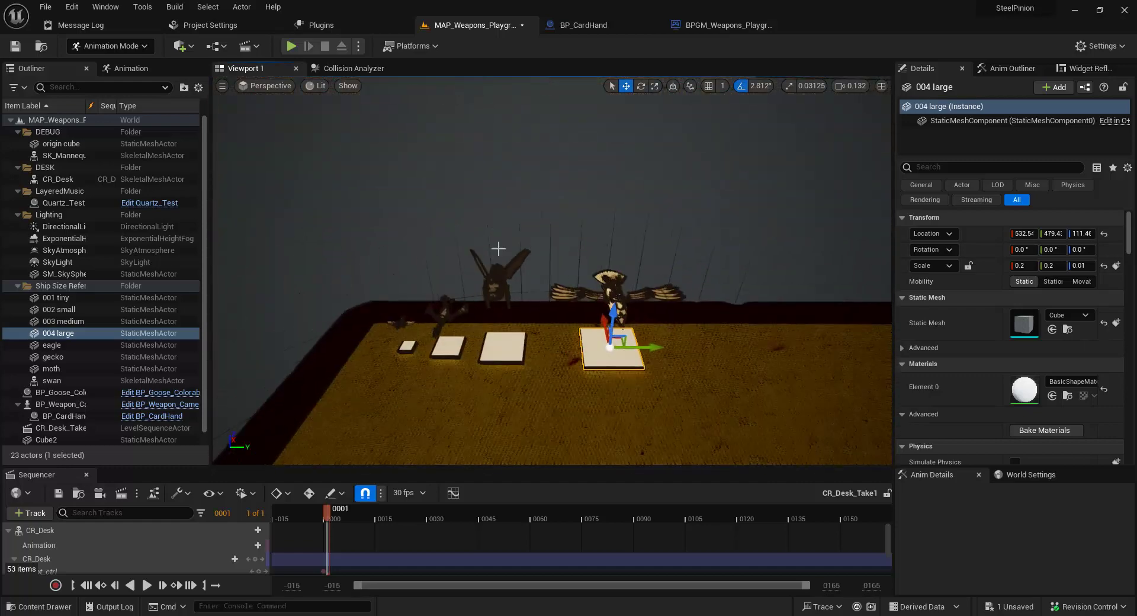
left_click(55, 346)
left_click(62, 377, "shift")
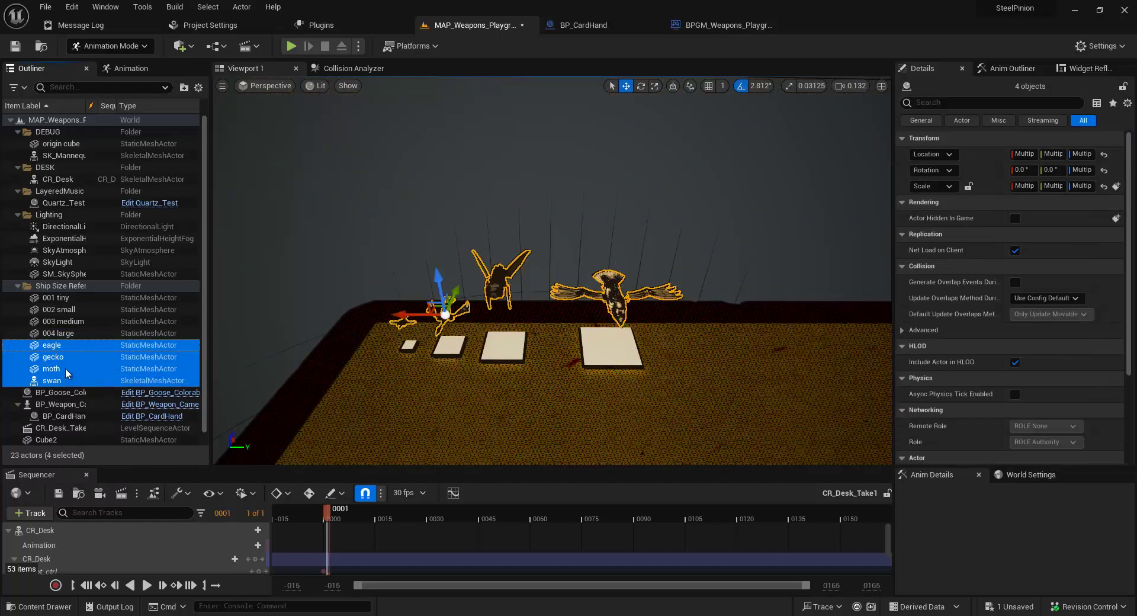
left_click(68, 347)
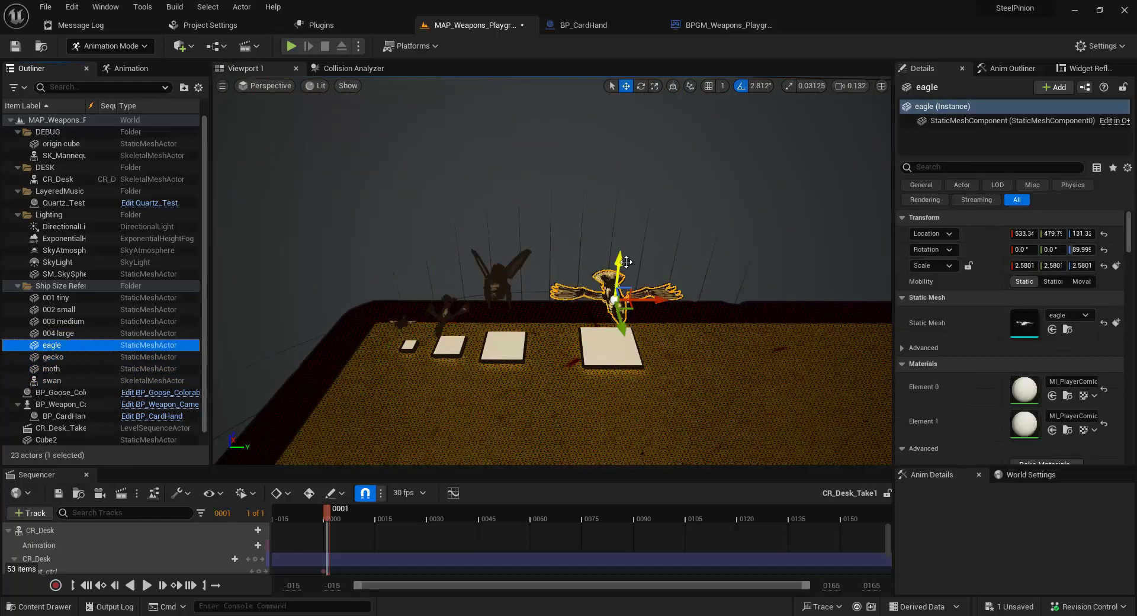
left_click_drag(620, 287, 620, 306)
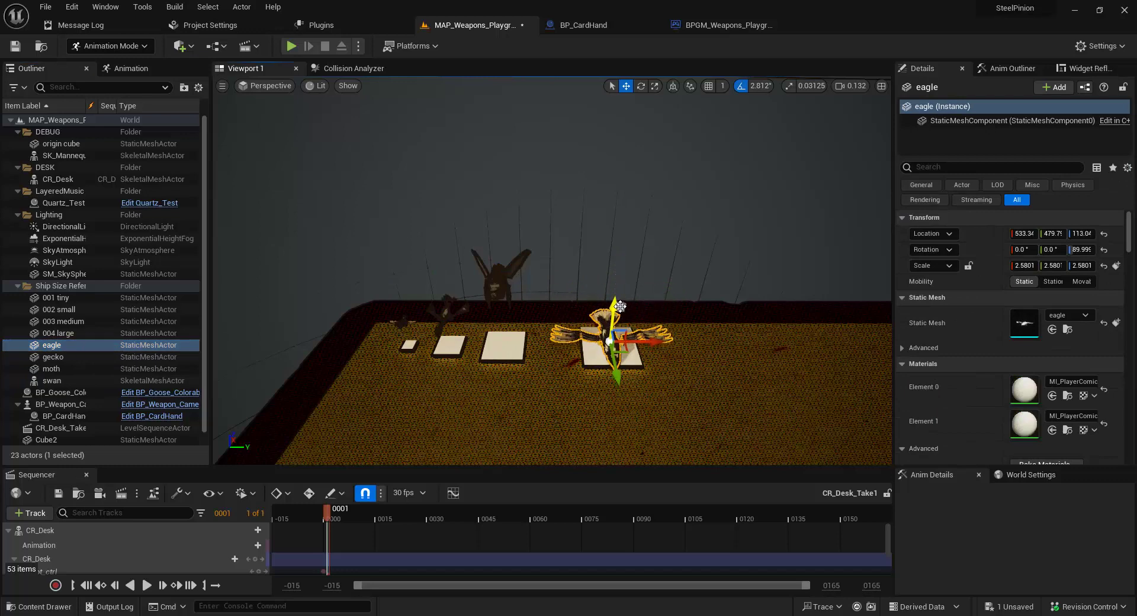
Step: Lower the gecko, moth and swan onto their tiny, medium and small cubes, with the swan at about Z 114.6
left_click(79, 357)
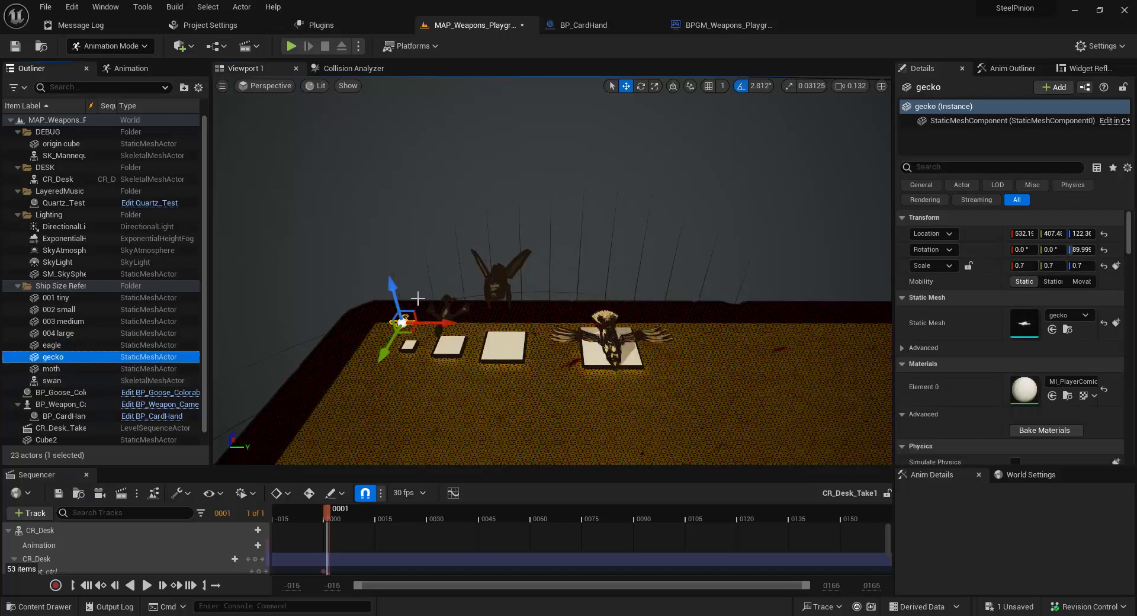
left_click_drag(391, 286, 397, 309)
left_click(130, 371)
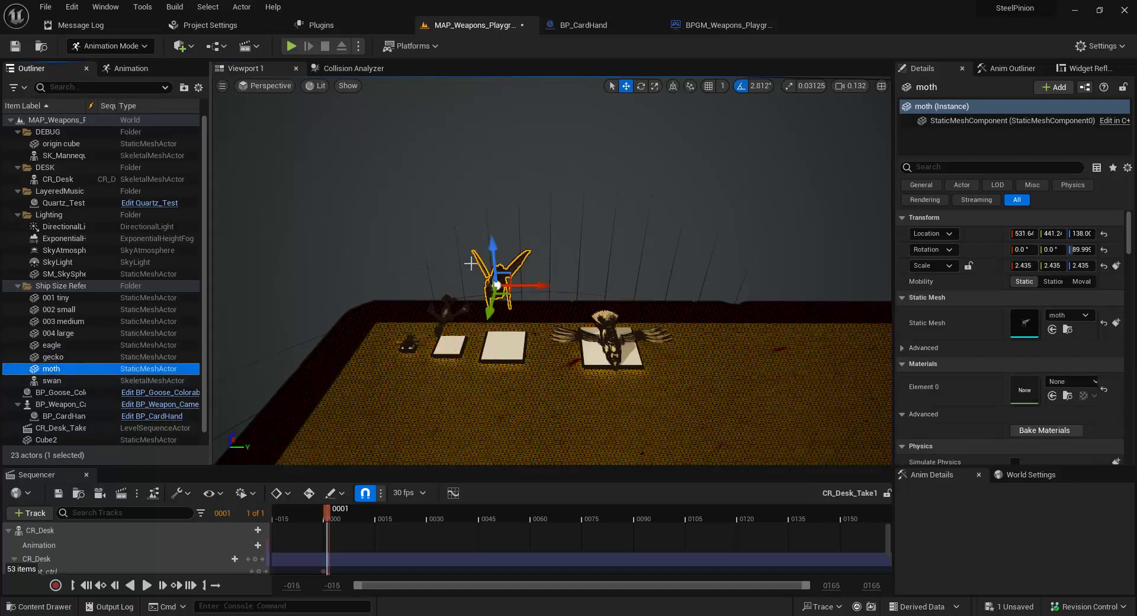
left_click_drag(492, 259, 439, 303)
left_click(443, 312)
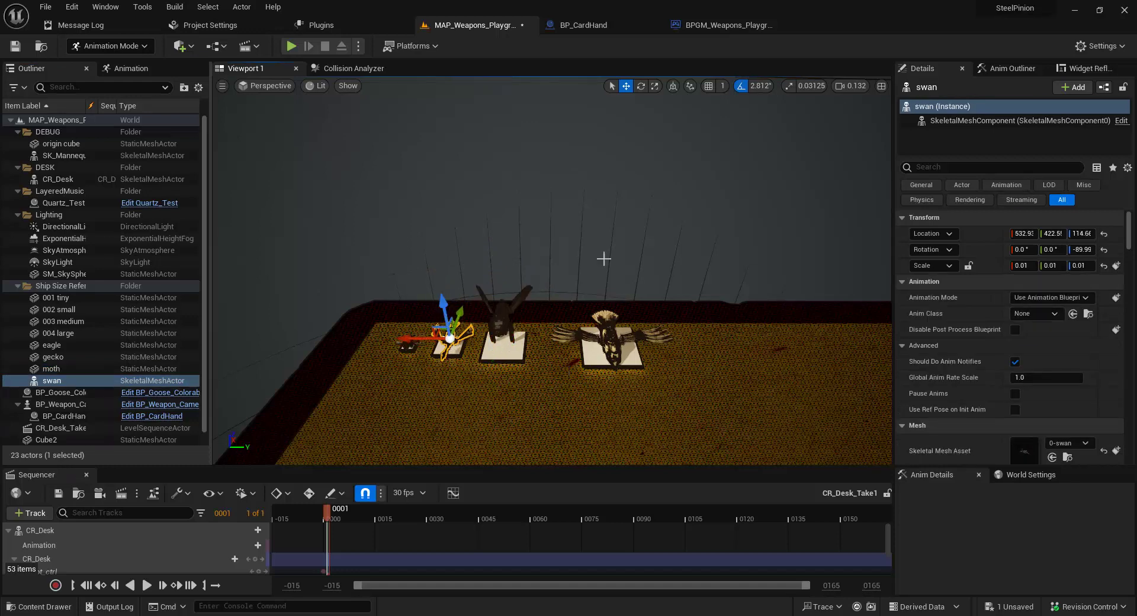
Step: Deselect the swan and save the level
left_click(632, 229)
right_click_drag(629, 239, 624, 274)
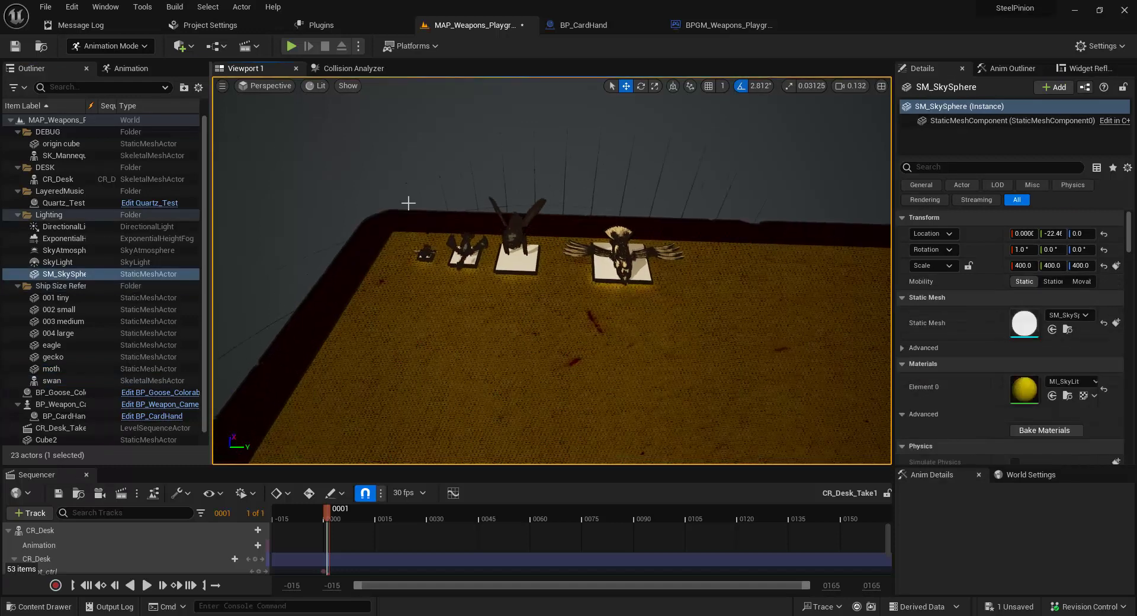
left_click(16, 46)
Step: Duplicate the 003 medium cube under the moth
right_click_drag(629, 160, 685, 144)
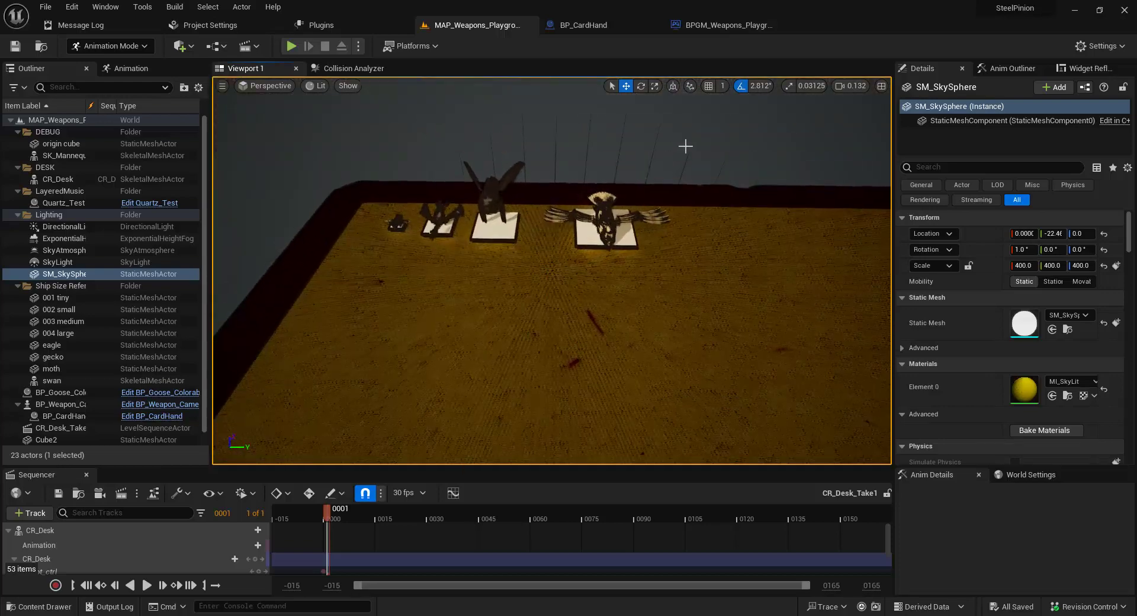
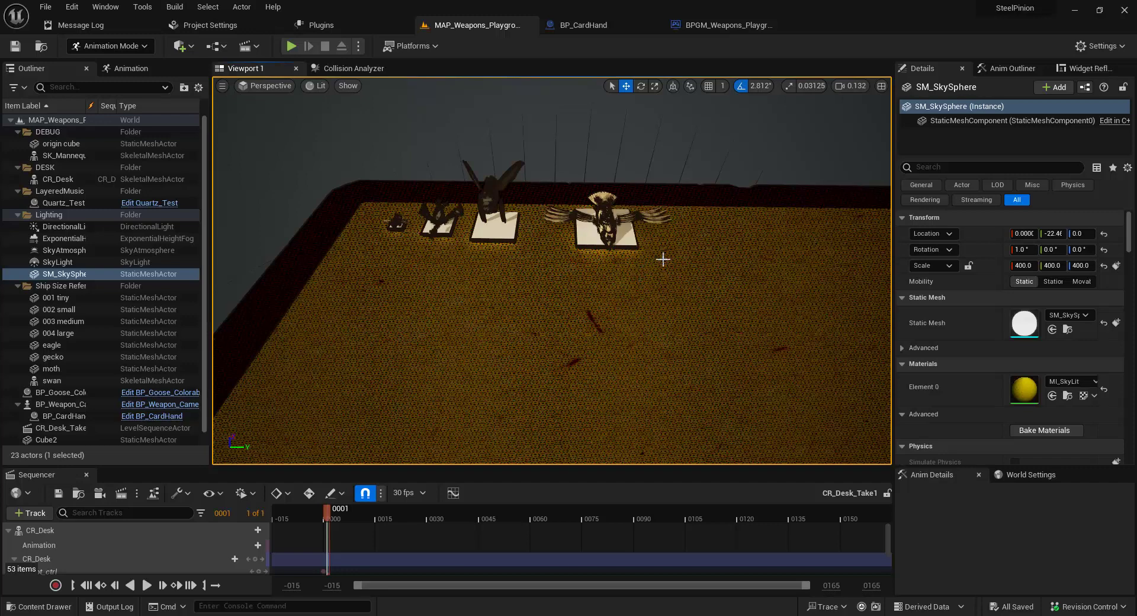
right_click_drag(693, 262, 559, 347)
key("w")
key("s")
key("w")
key("w")
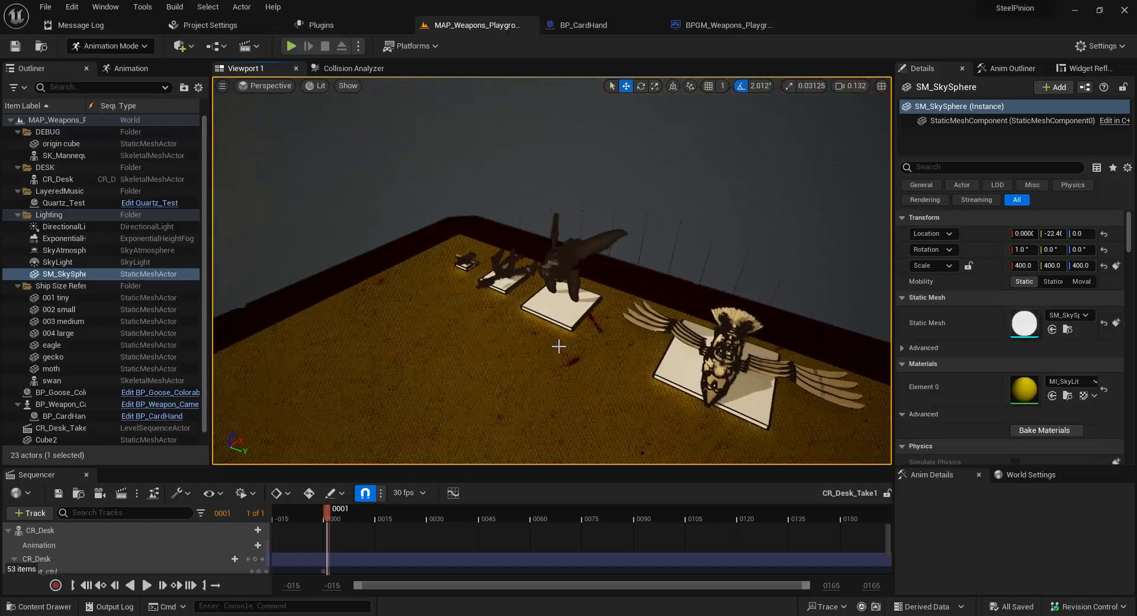
left_click(560, 312)
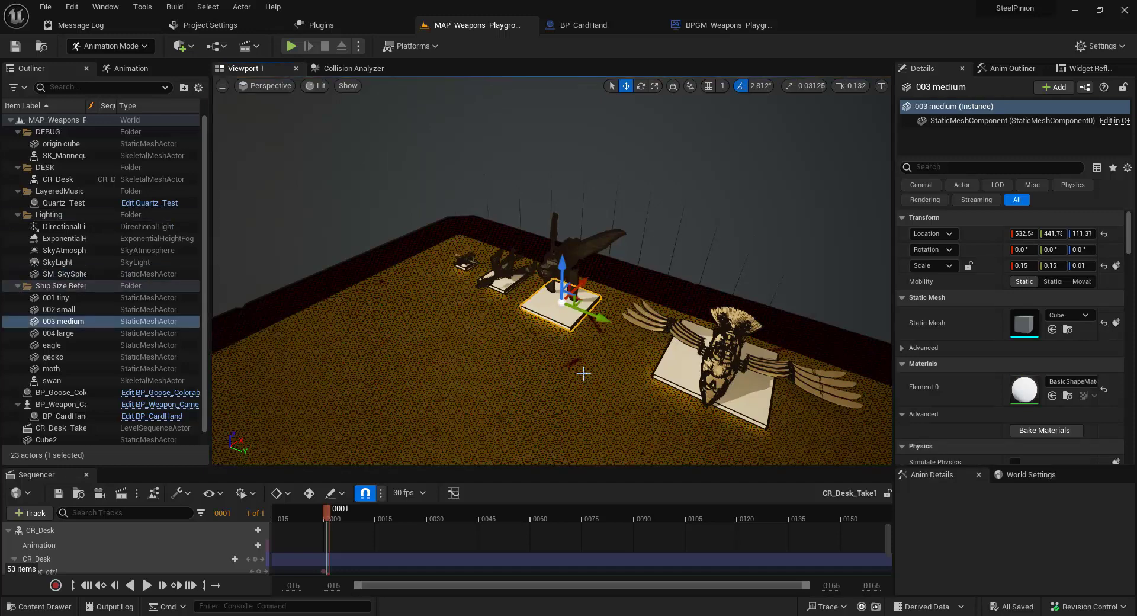
key("ctrl+d")
Step: Move the duplicated medium cube out of the ship size reference folder to the level root
left_click(99, 331)
scroll(96, 329, "down", 1)
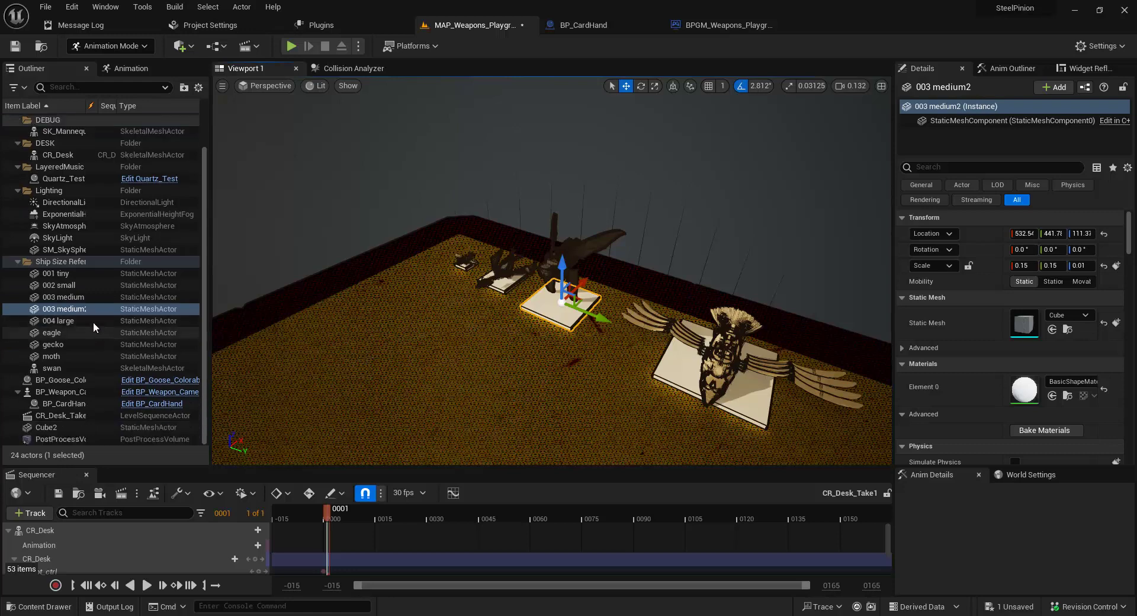
left_click_drag(65, 308, 17, 235)
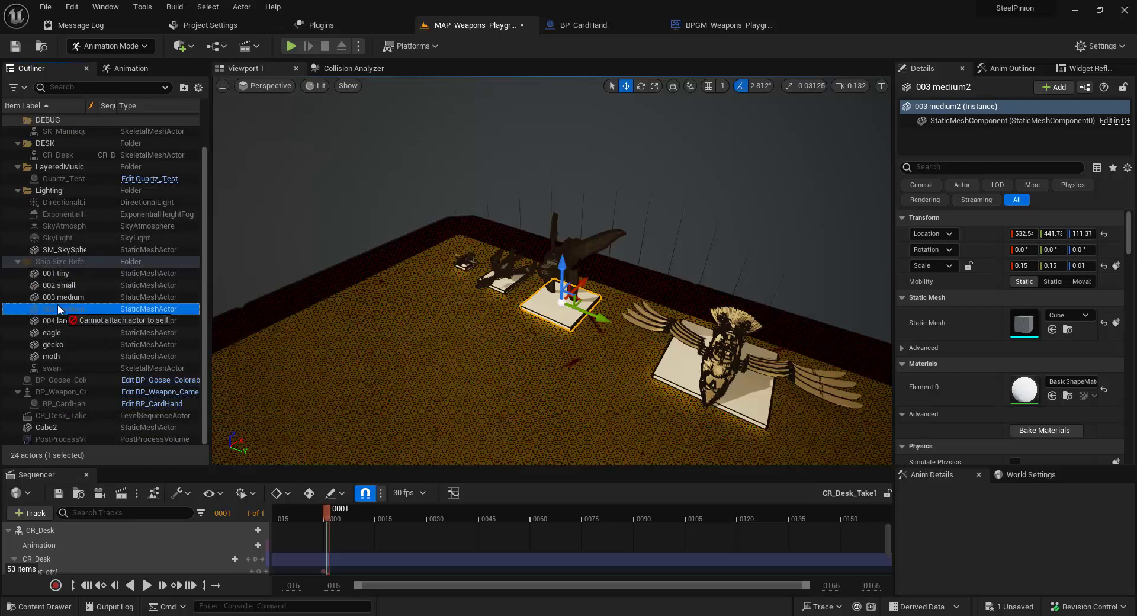
left_click(18, 391)
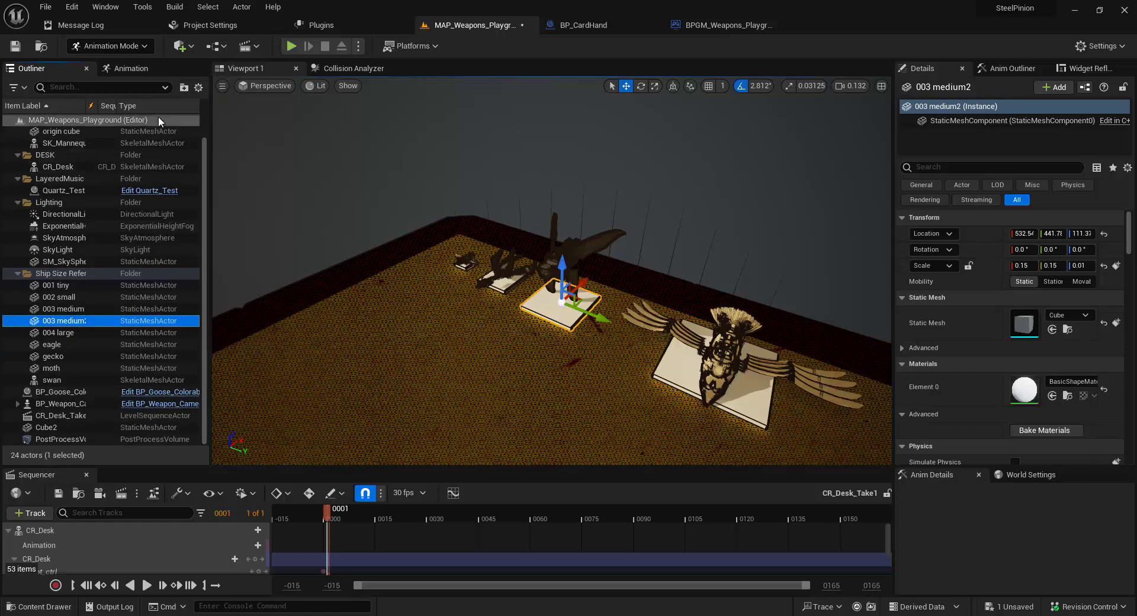
scroll(40, 136, "up", 1)
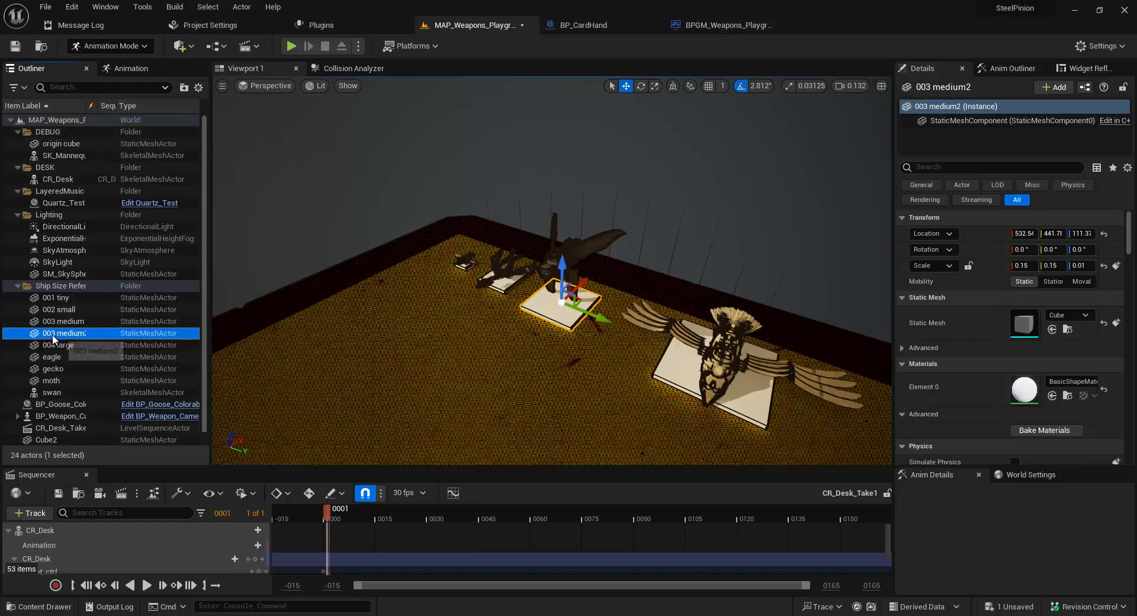
left_click_drag(52, 334, 57, 120)
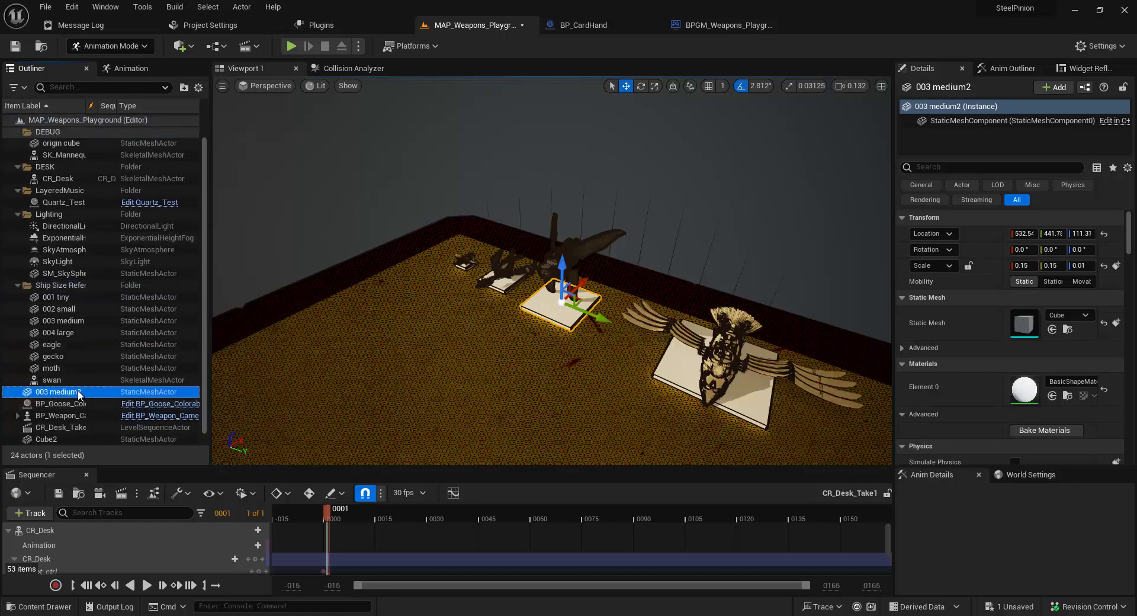
Step: Rename the duplicated cube as 003 medium and collapse the ship size reference folder
key("F2")
key("End")
key("BackSpace")
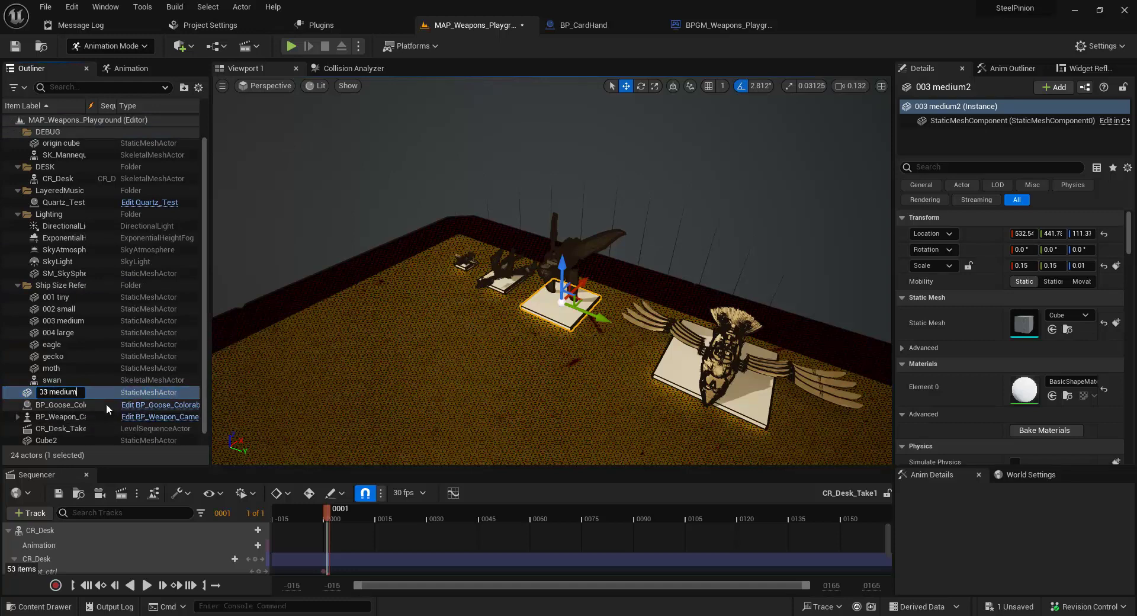
key("Return")
left_click(18, 285)
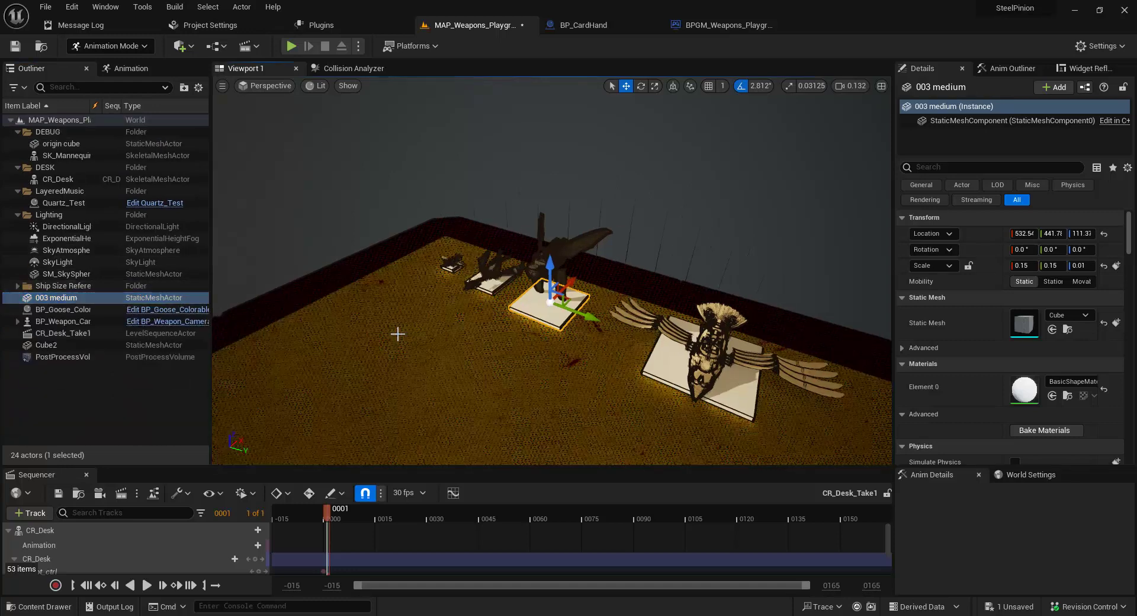
Step: Move the duplicated medium cube beneath the goose model beside the desk, to about X 416.2, Y 422.1, Z 91.1
scroll(398, 334, "down", 5)
left_click_drag(398, 334, 359, 347, "alt")
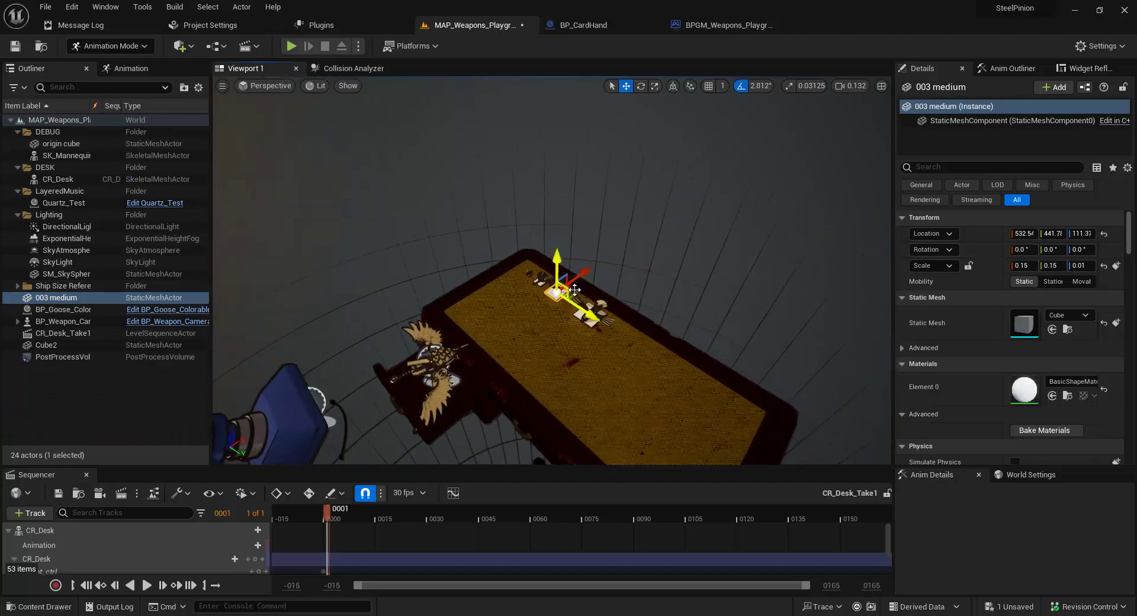
left_click_drag(584, 274, 488, 340)
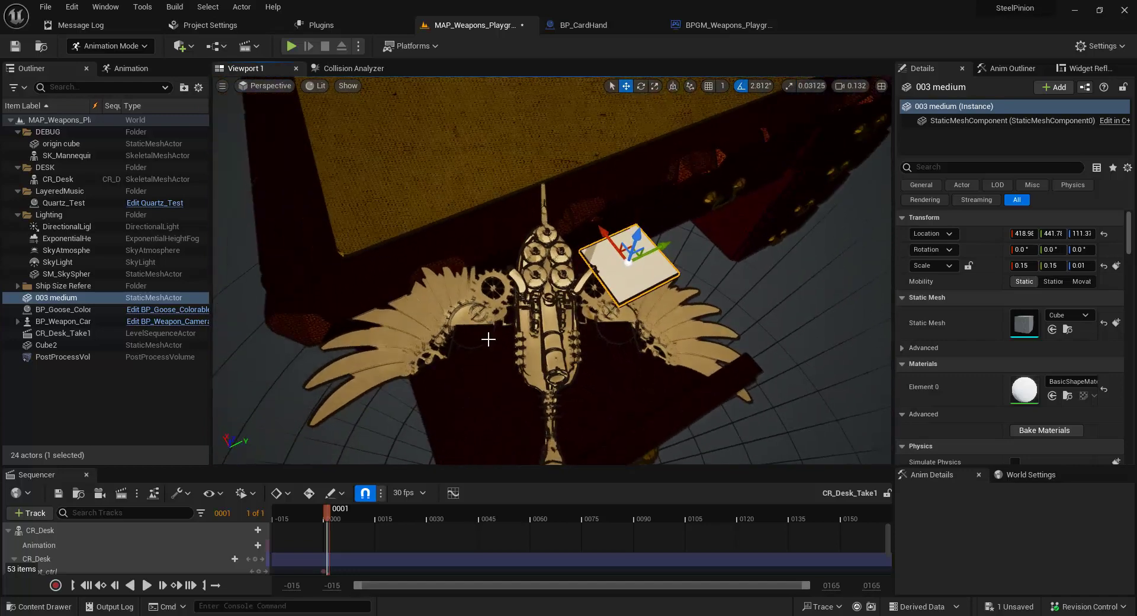
left_click_drag(626, 256, 509, 269)
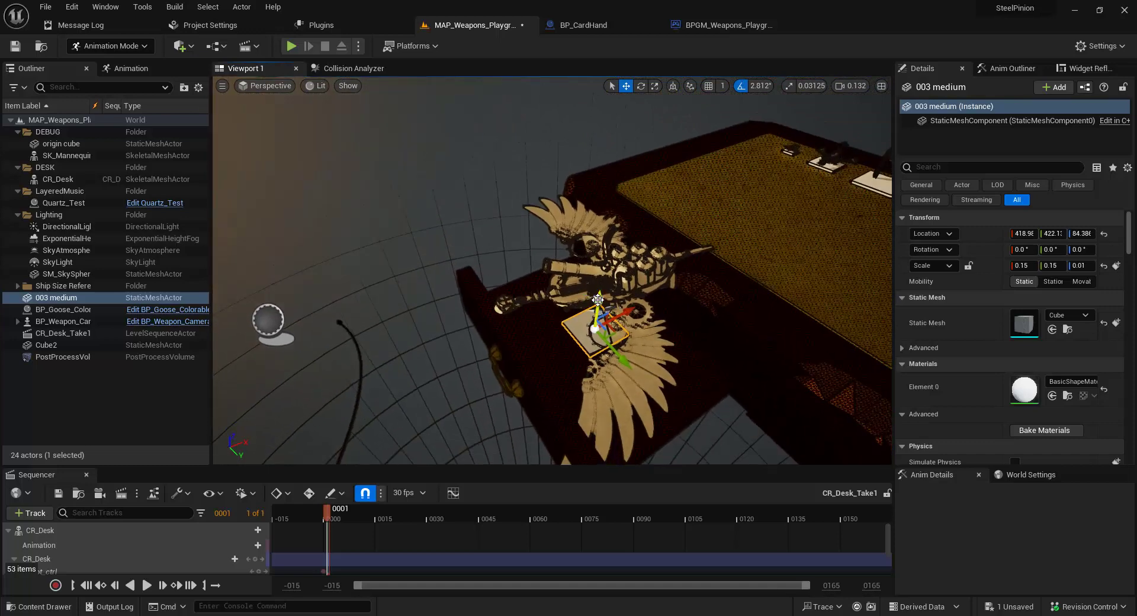
mouse_move(597, 300)
left_mouse_down()
mouse_move(608, 283)
mouse_move(602, 299)
mouse_move(598, 286)
left_mouse_up()
right_click_drag(598, 285, 855, 230)
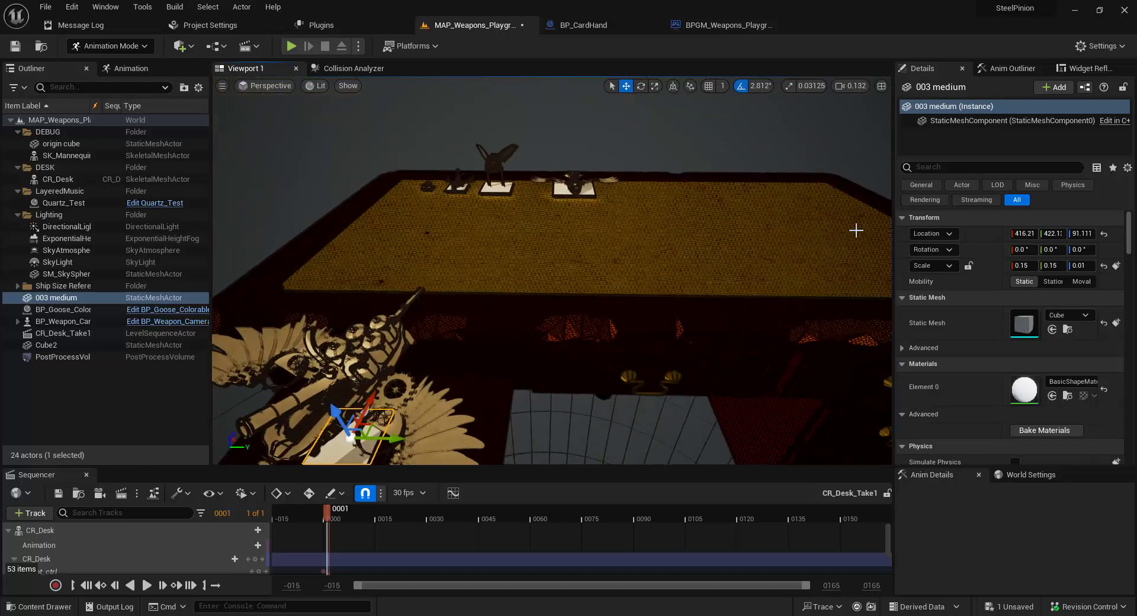
Step: Set the X and Y scale of the copied medium cube under the goose to 0.3 and lock its scale proportions
key("f")
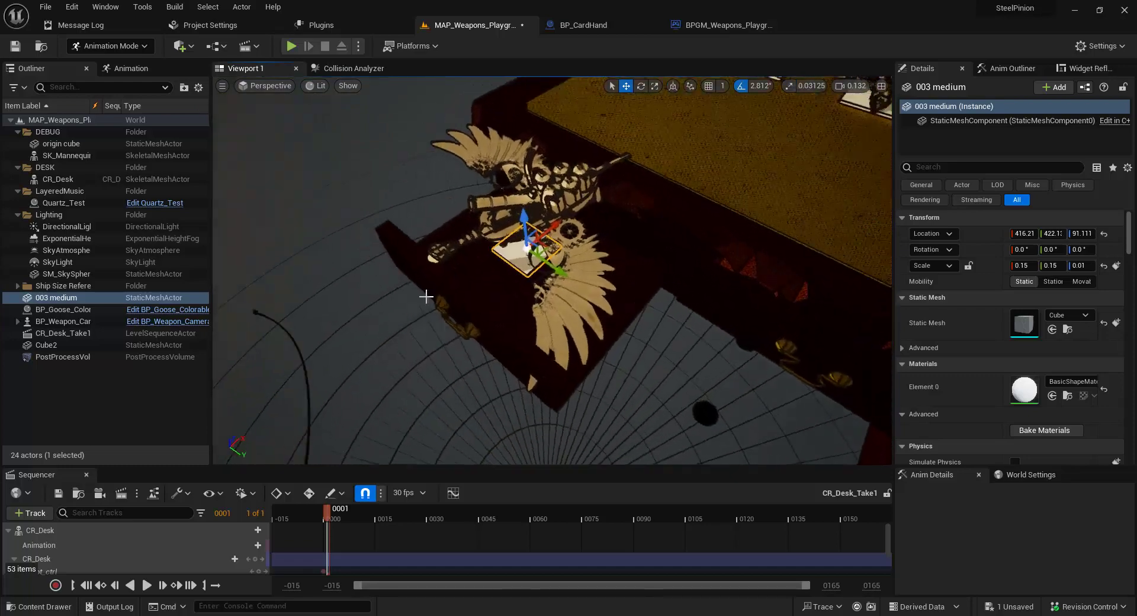
left_click_drag(424, 292, 503, 270, "alt")
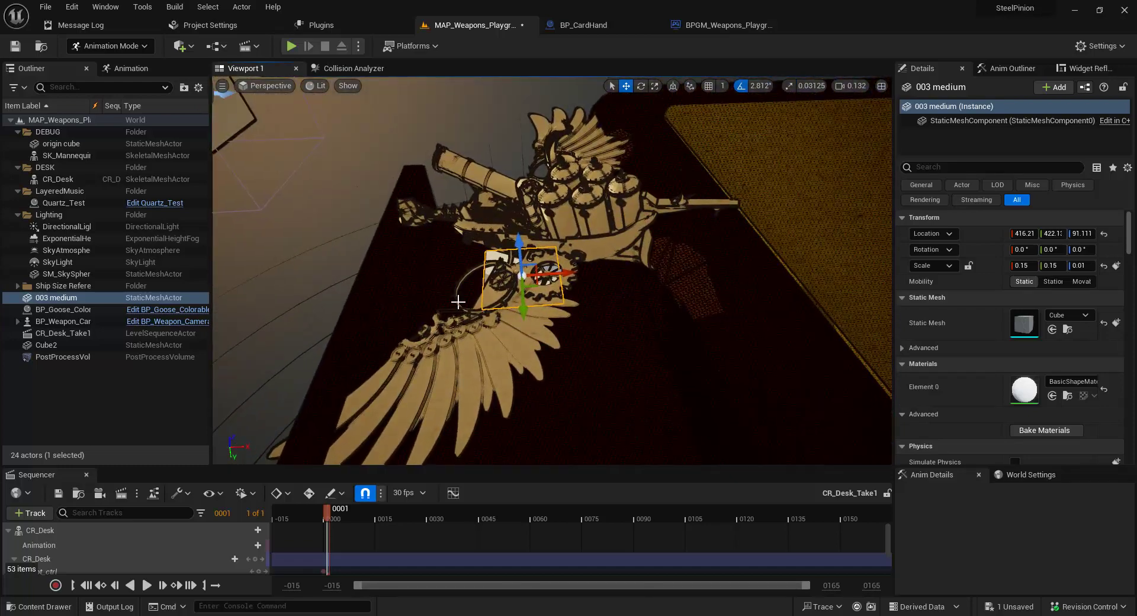
left_click(1028, 266)
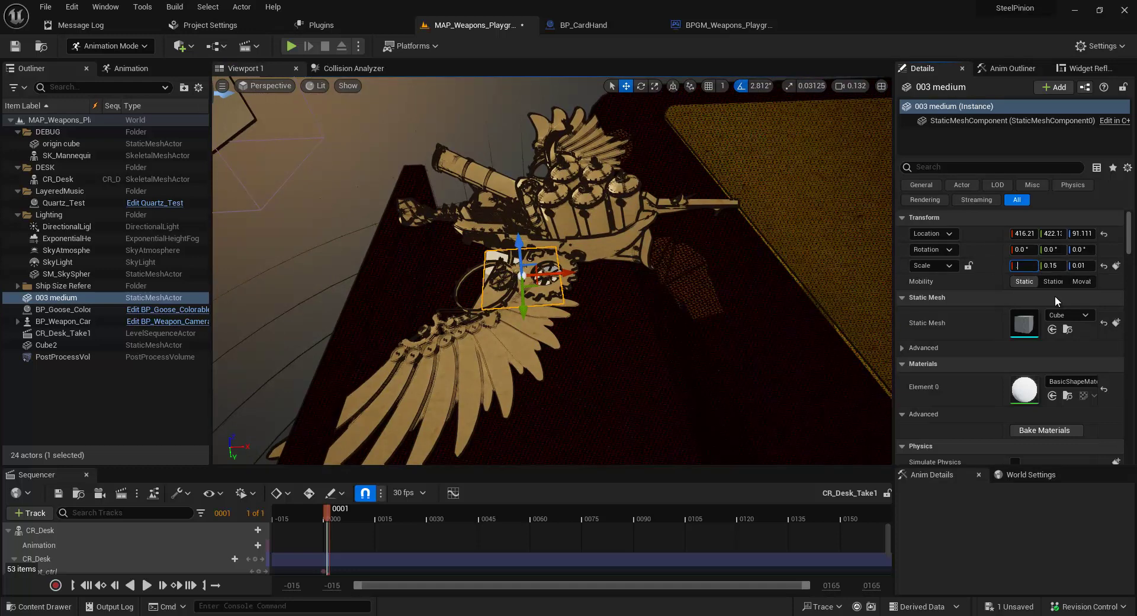
key("Return")
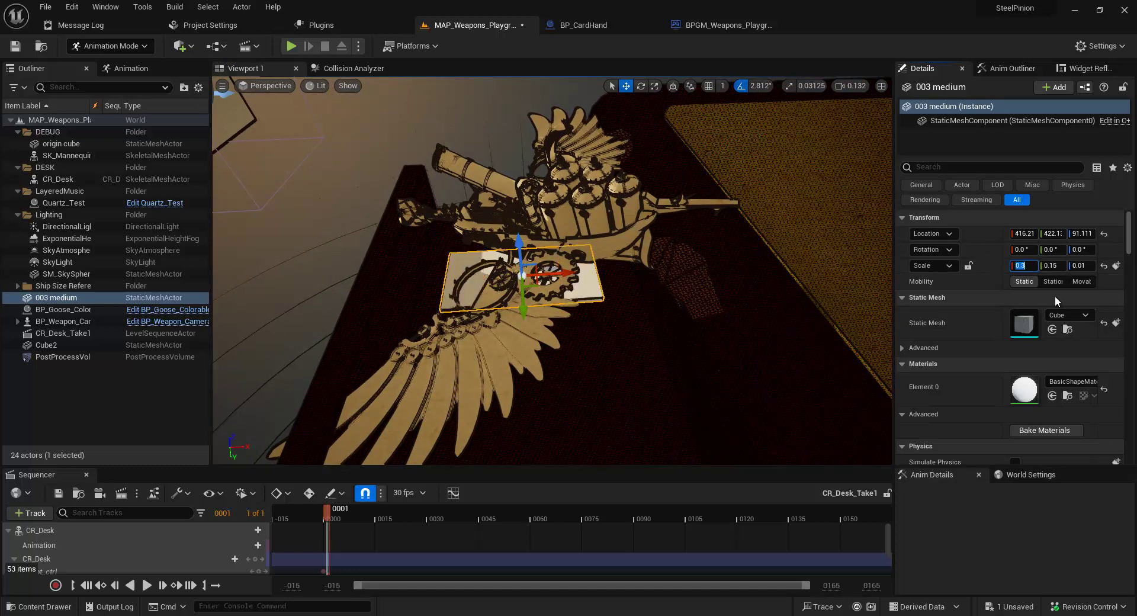
left_click(1060, 265)
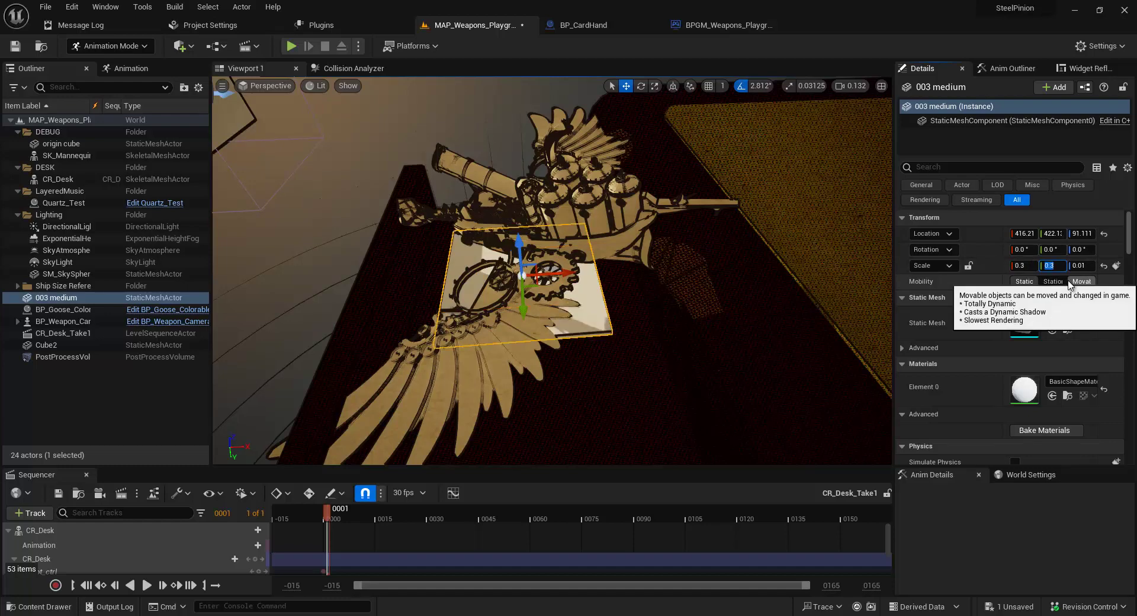
key("Return")
right_click_drag(665, 348, 635, 251)
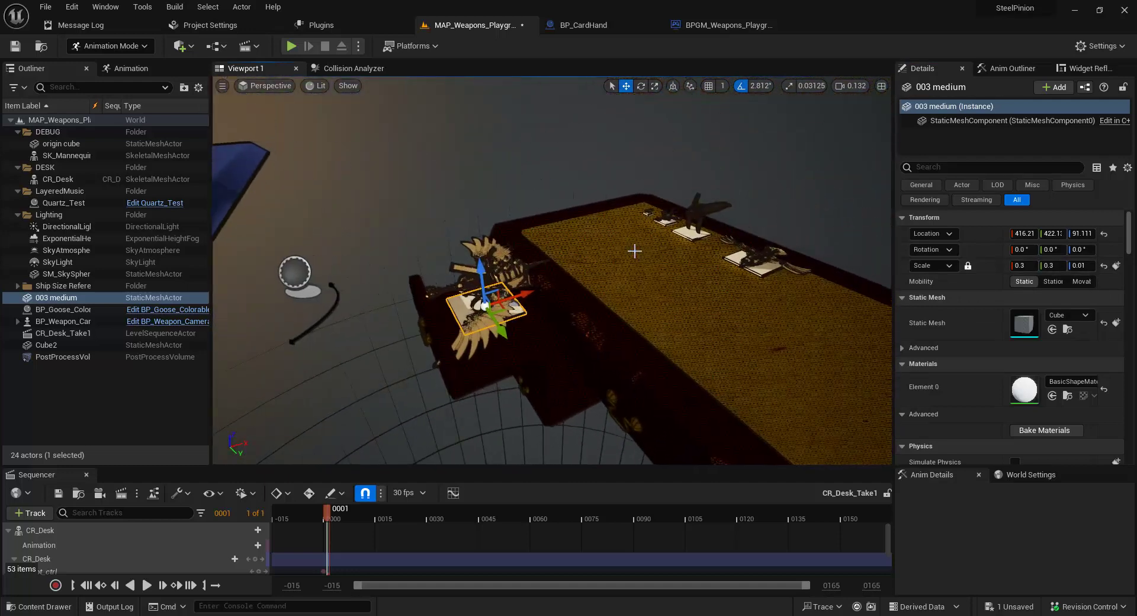
Step: Check the 004 large cube's scale, try a proportional scale of 0.4 on the cube under the goose, and return it to 0.3
left_click(736, 256)
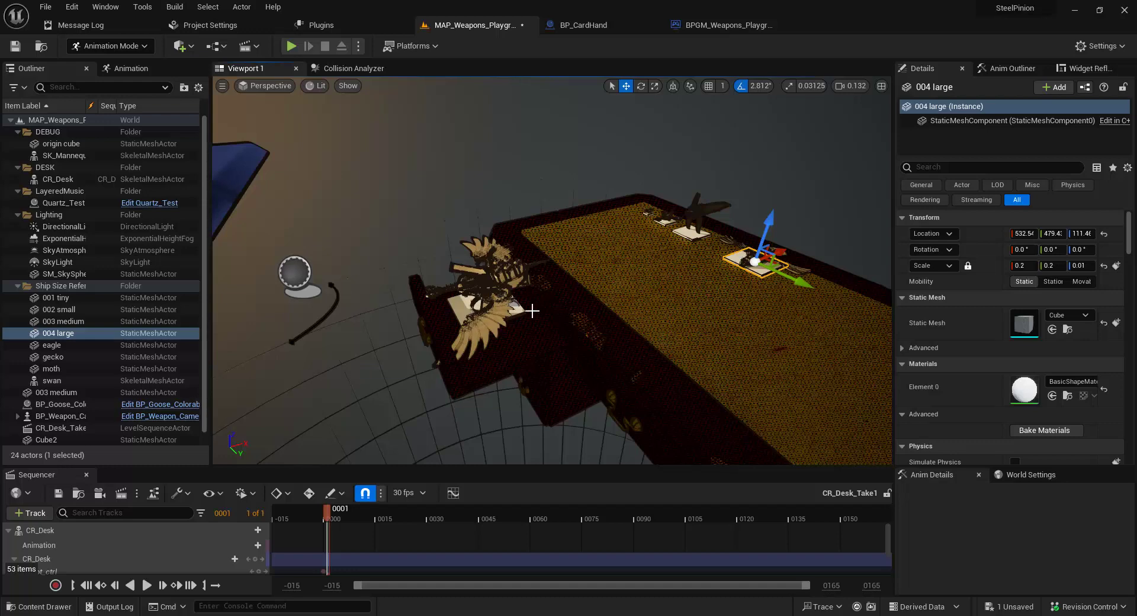
left_click(460, 304)
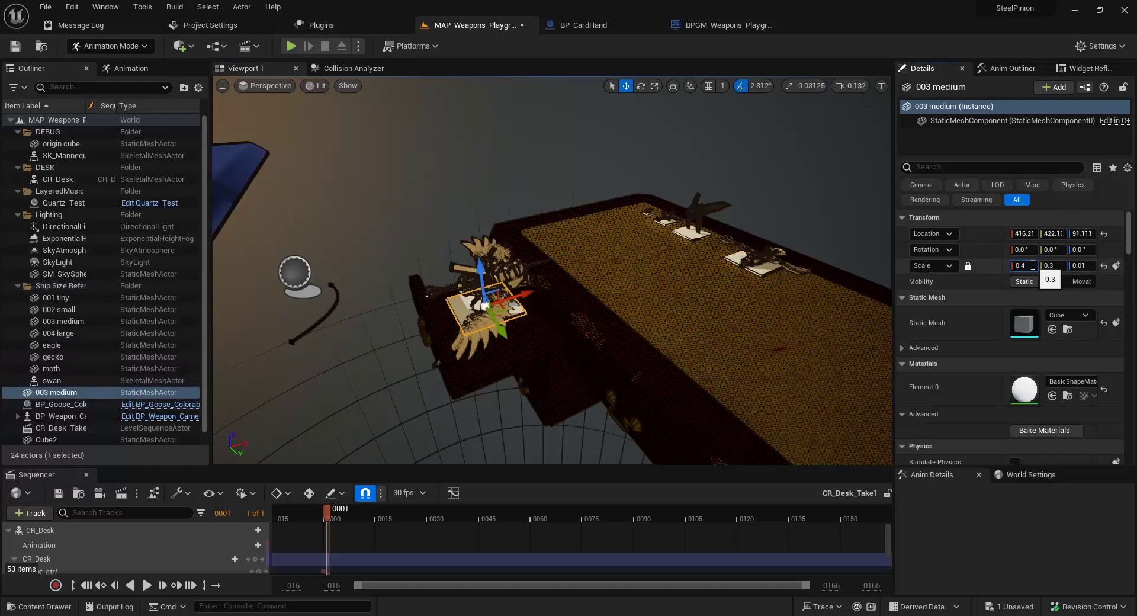
key("Return")
key("f")
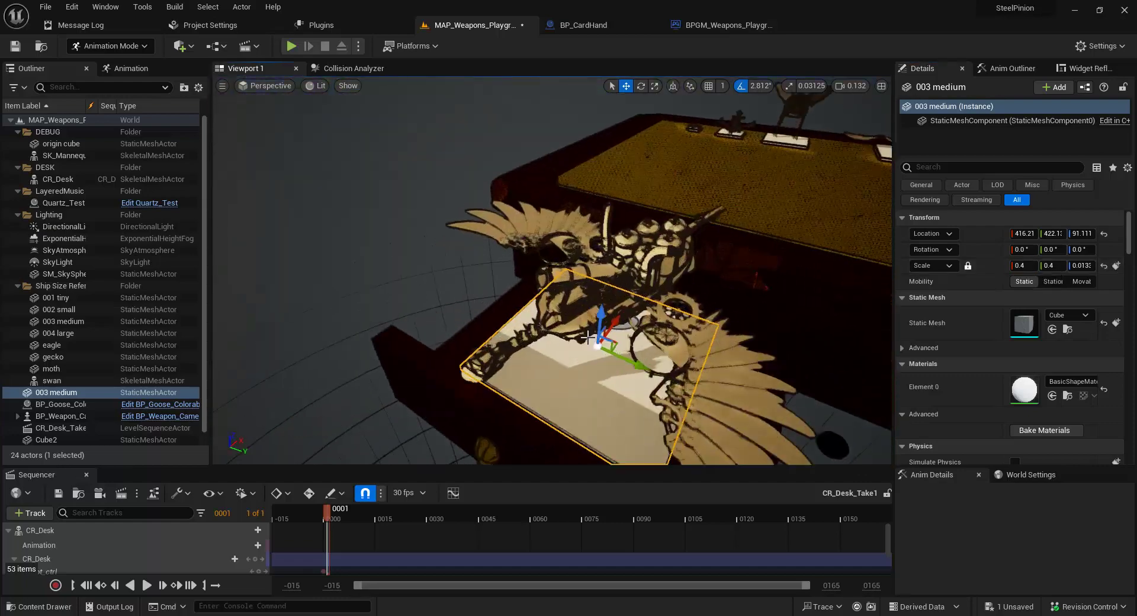
right_click_drag(588, 336, 563, 315)
left_click(1023, 265)
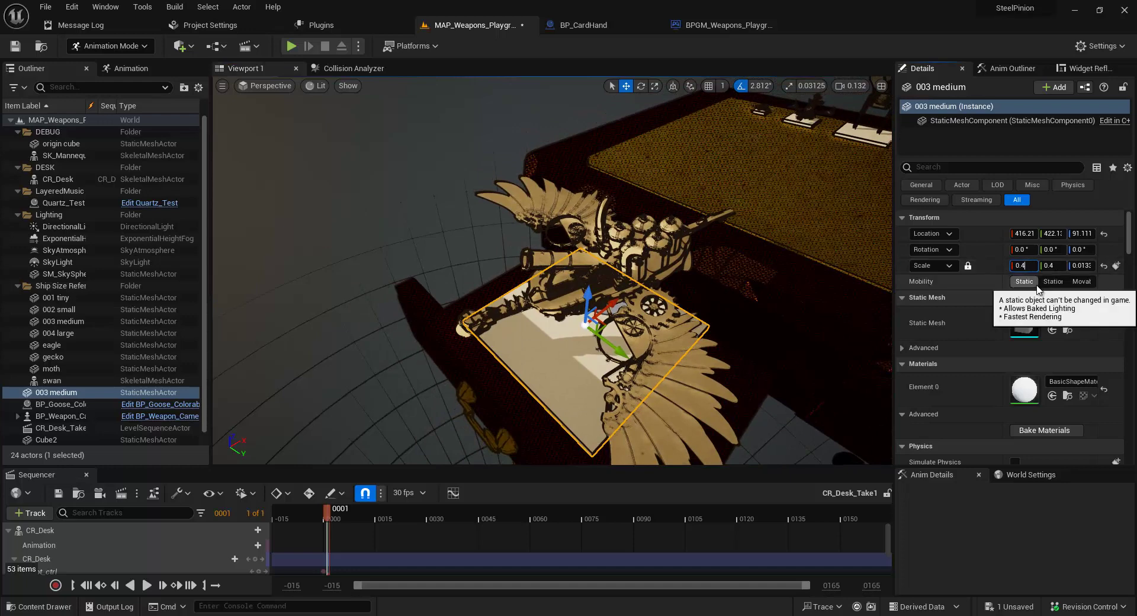
type("0.3")
key("Return")
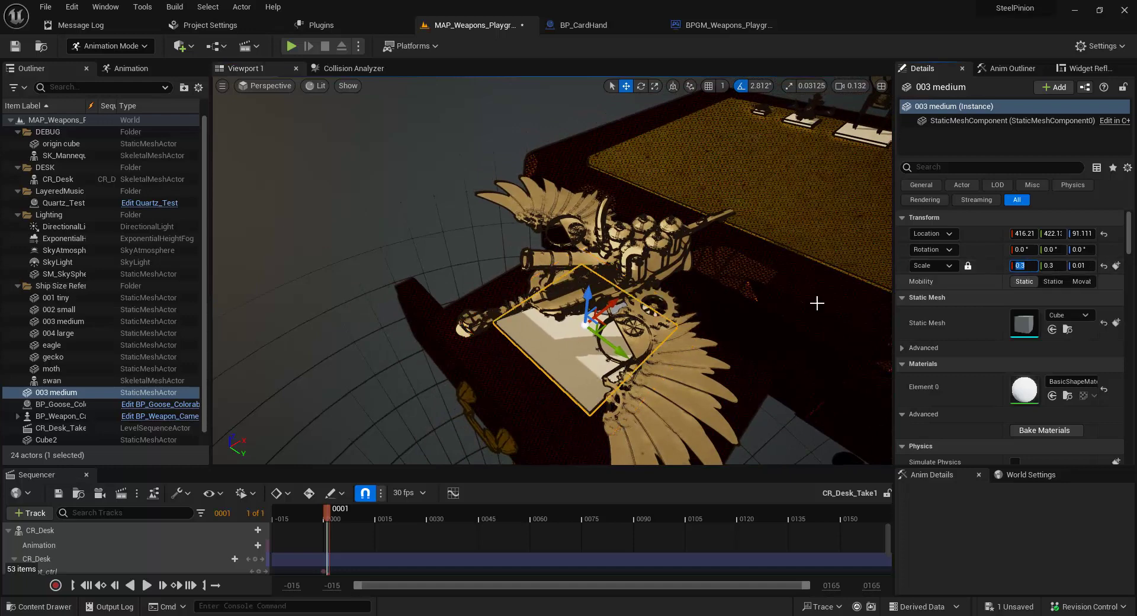
Step: Scale the goose uniformly to about 0.0212 and move it over the cube, to about X 416.4, Y 419.6, Z 94.4
left_click(604, 258)
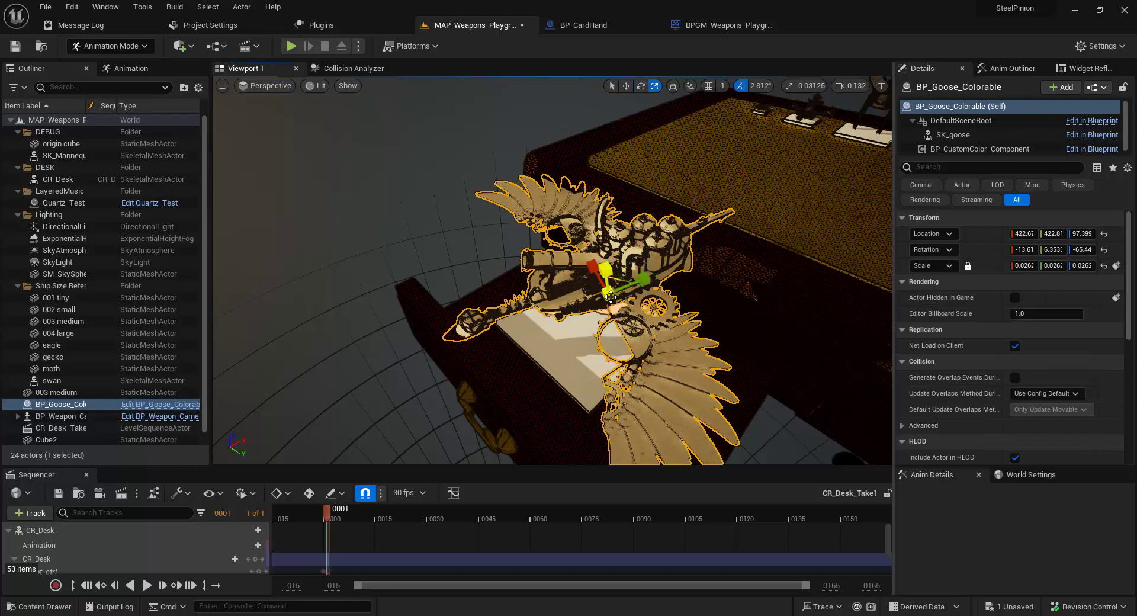
mouse_move(606, 294)
left_mouse_down()
mouse_move(614, 279)
mouse_move(610, 290)
mouse_move(628, 299)
left_mouse_up()
key("w")
right_click_drag(627, 299, 642, 303)
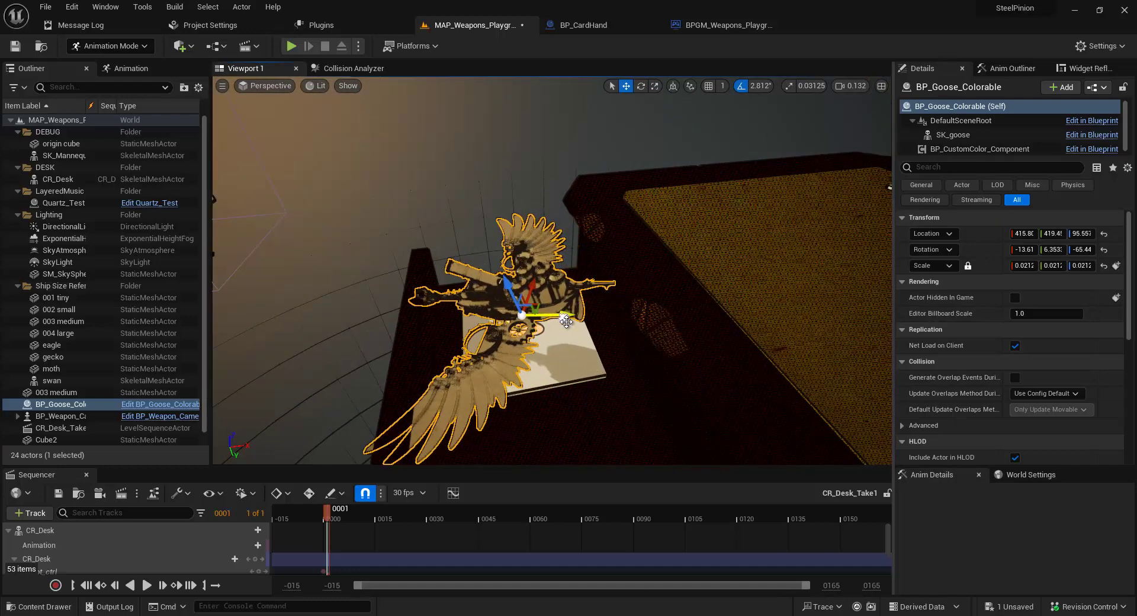
scroll(716, 267, "up", 3)
right_click_drag(716, 268, 797, 282)
scroll(797, 282, "up", 3)
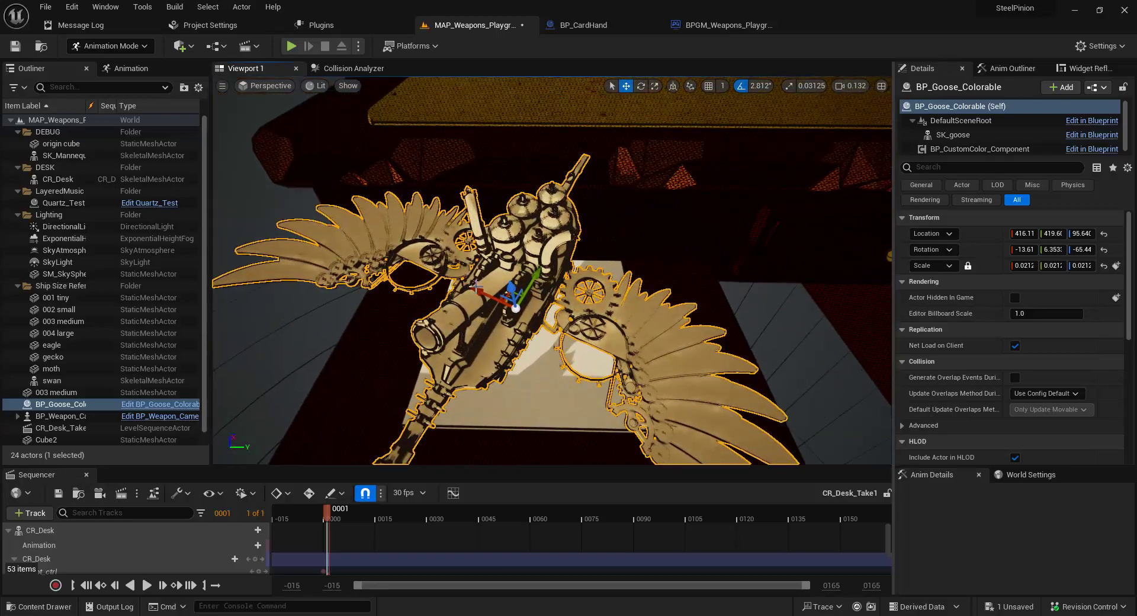
left_click_drag(509, 288, 528, 300)
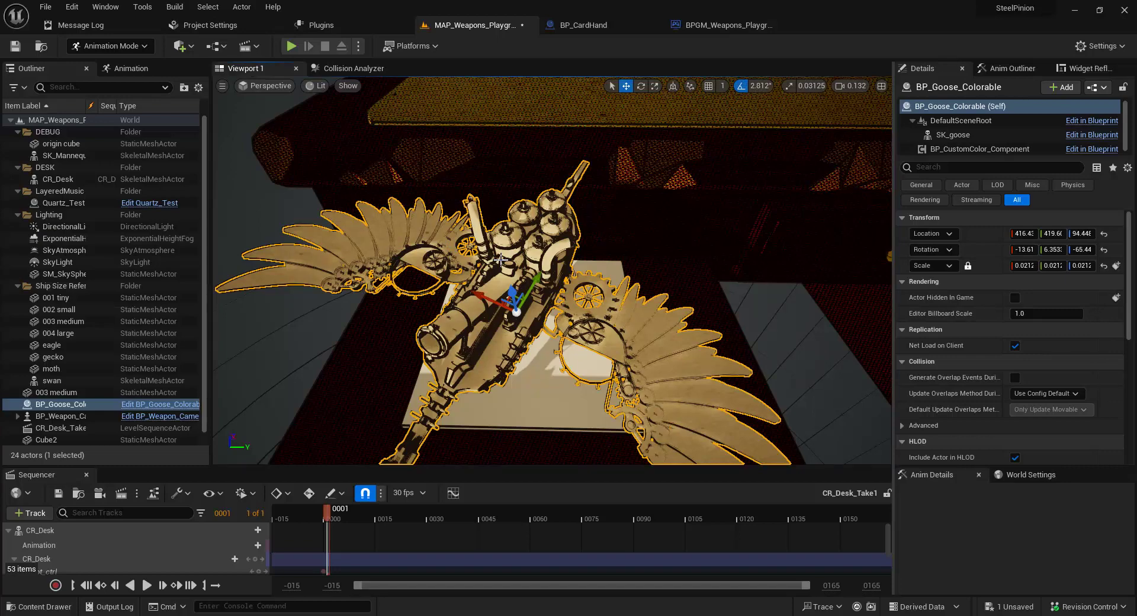
Step: Raise and shift the goose above the cube, to about X 419.1, Y 421.6, Z 100.7
right_click_drag(699, 296, 501, 206)
right_click_drag(458, 267, 694, 314)
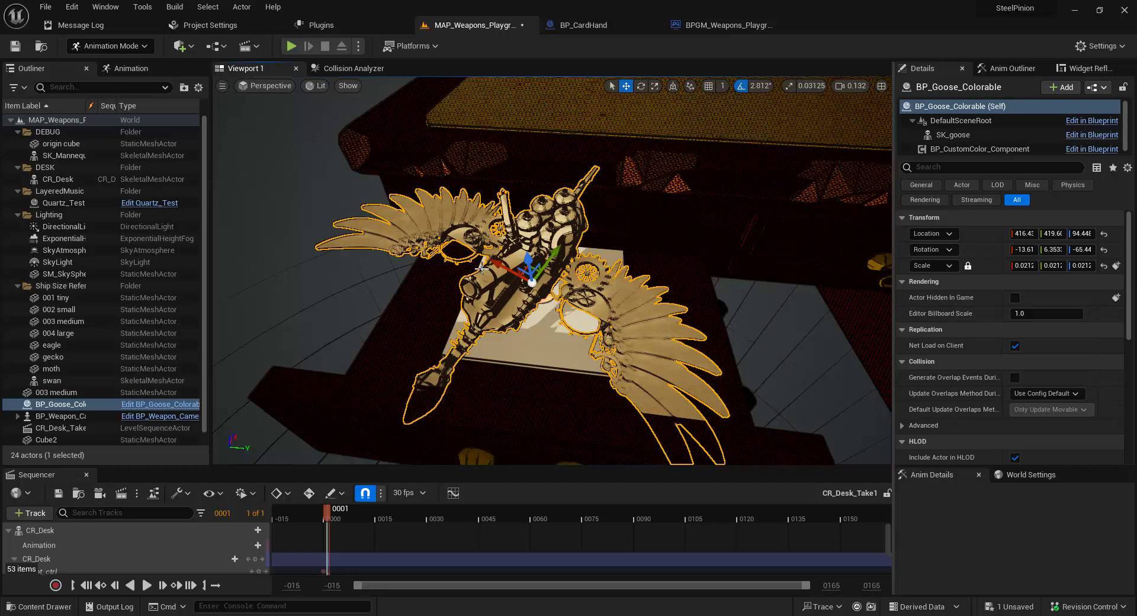
right_click_drag(522, 281, 547, 288)
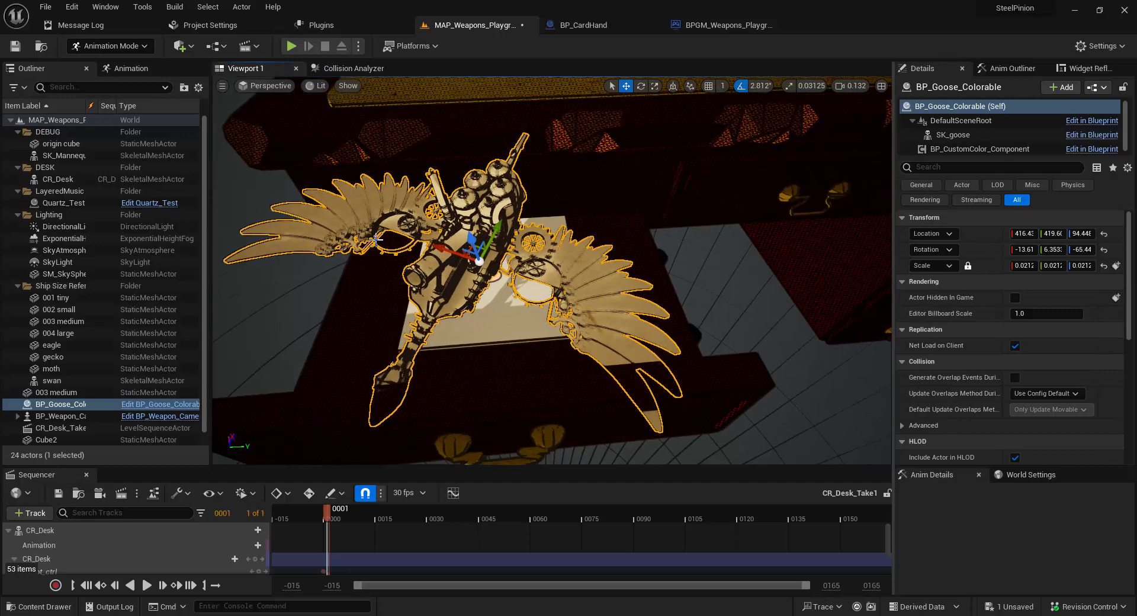
mouse_move(476, 238)
left_mouse_down()
mouse_move(481, 224)
mouse_move(471, 224)
left_mouse_up()
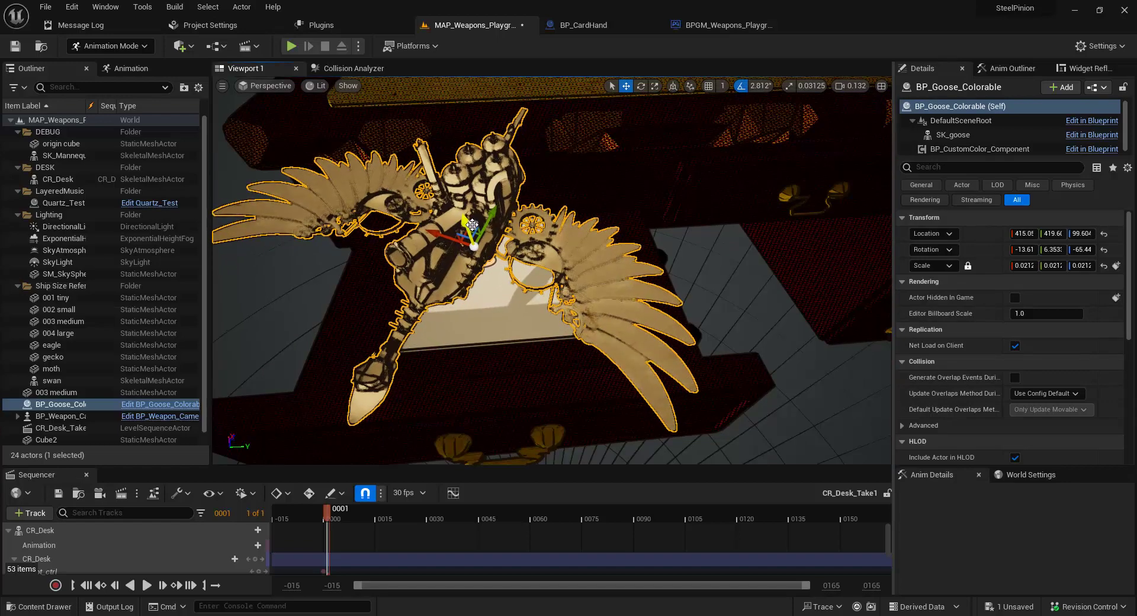
right_click_drag(621, 205, 586, 202)
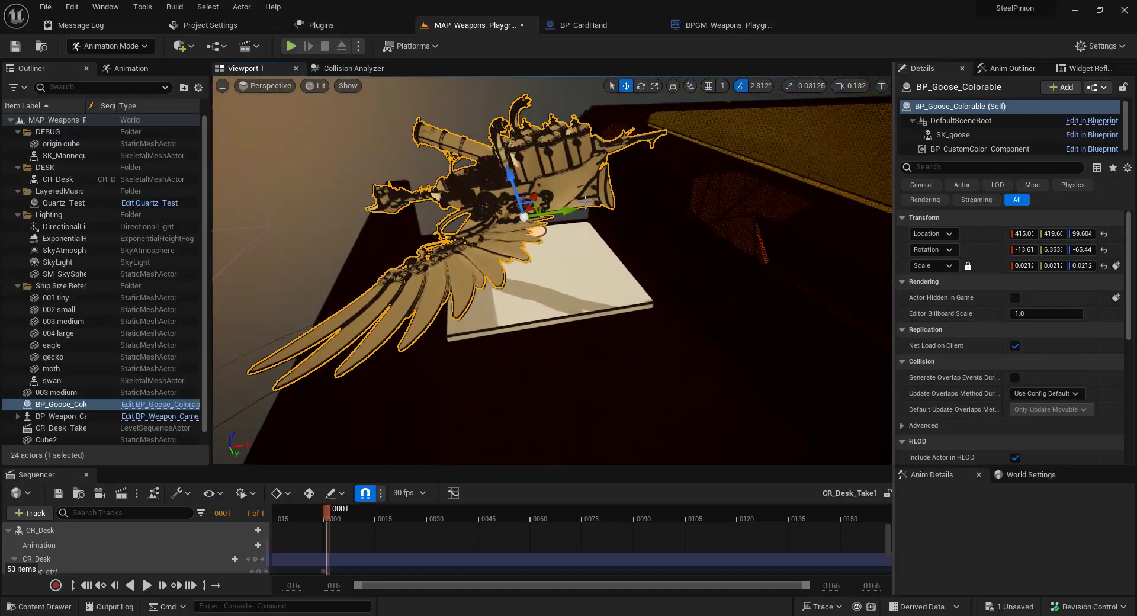
left_click_drag(570, 211, 596, 208)
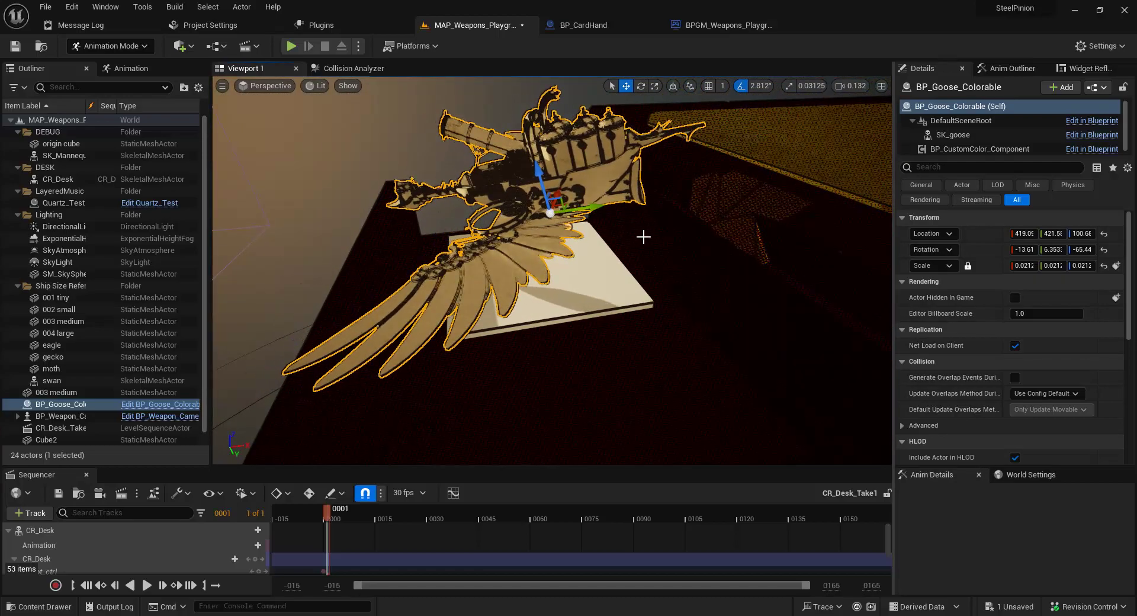
right_click_drag(643, 237, 515, 255)
Step: Rename the cube under the goose as medium size guide for weapons
left_click(58, 392)
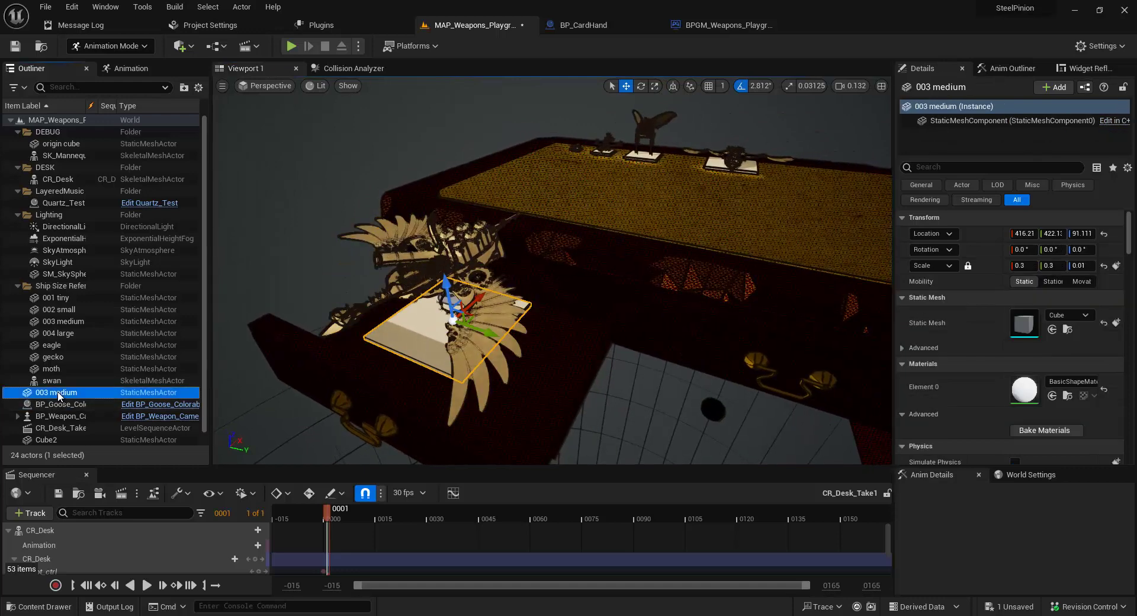
key("F2")
type("me")
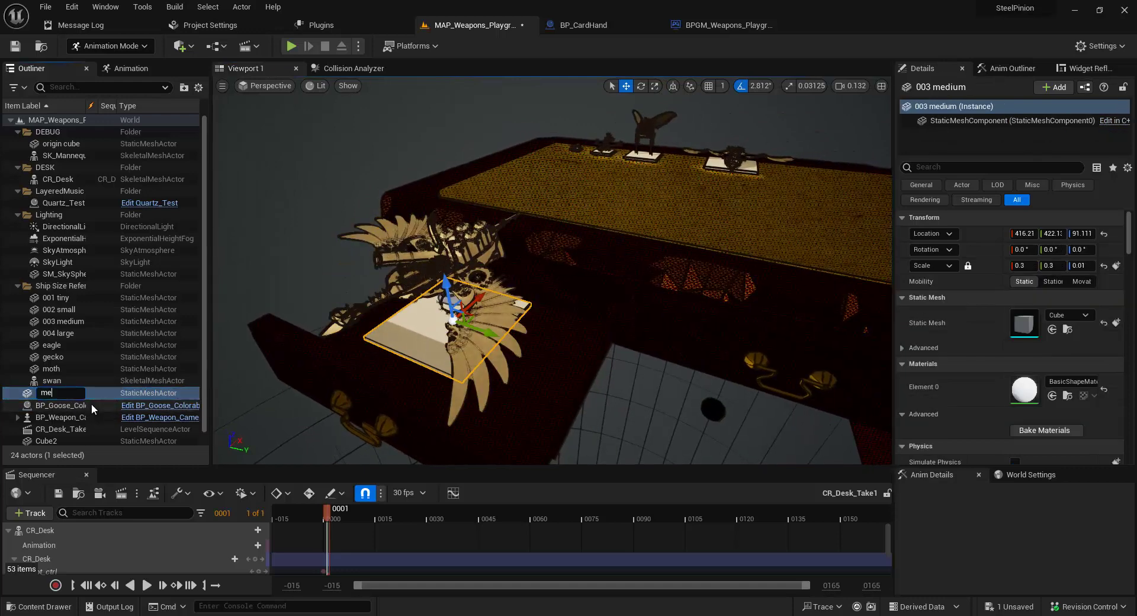
type("dium size")
type(" guid")
type("e for")
type(" weapo")
type("ns")
key("Return")
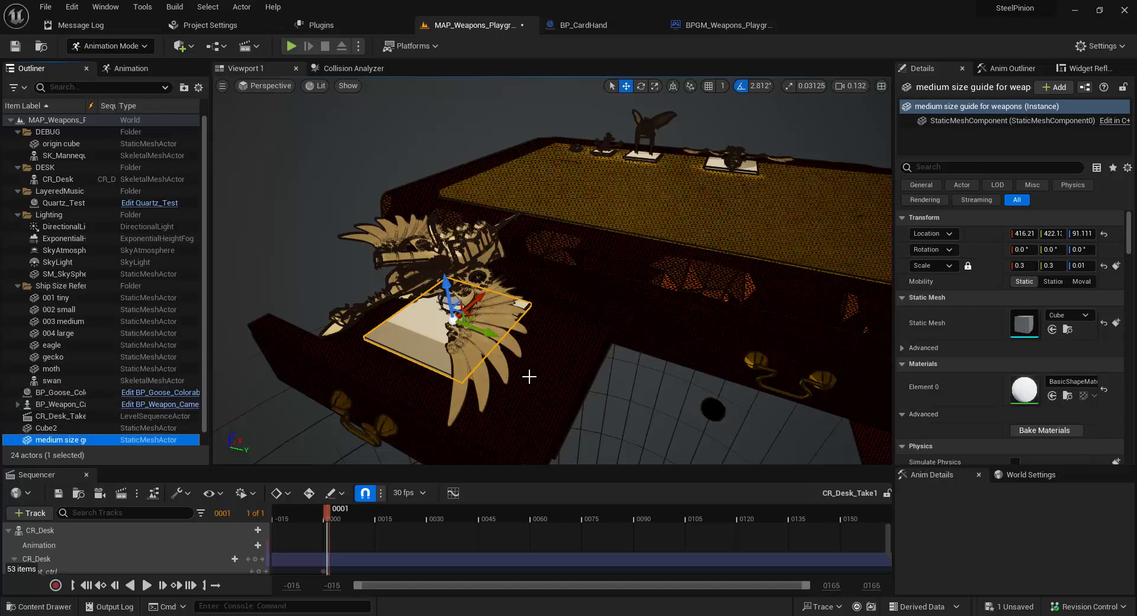
Step: Select the goose model above the size guide and save the level
right_click_drag(601, 353, 577, 341)
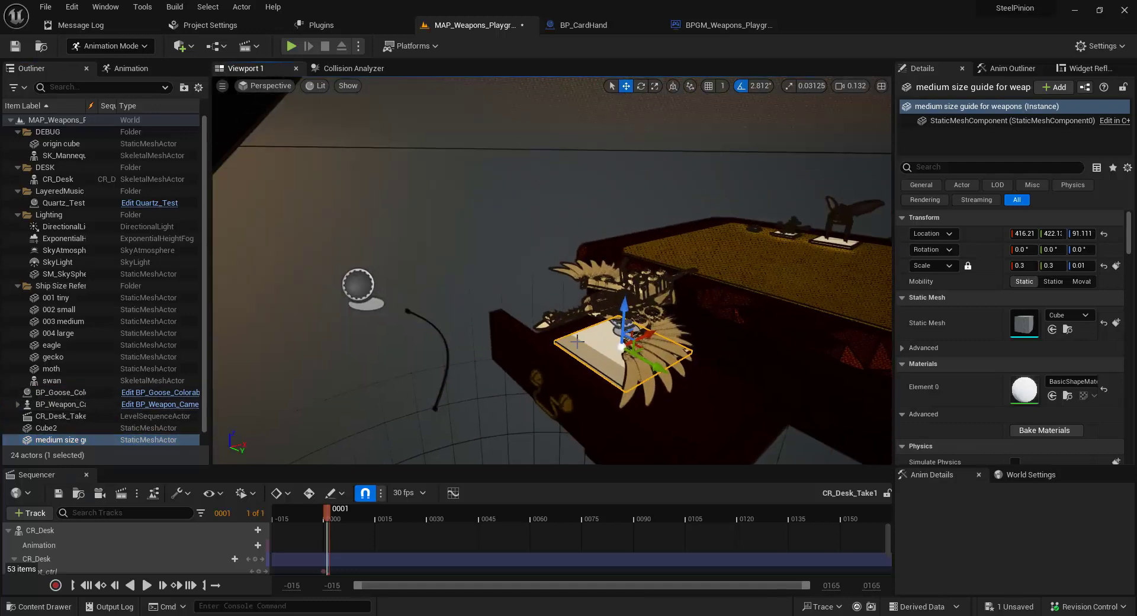
left_click(624, 298)
right_click_drag(749, 381, 720, 400)
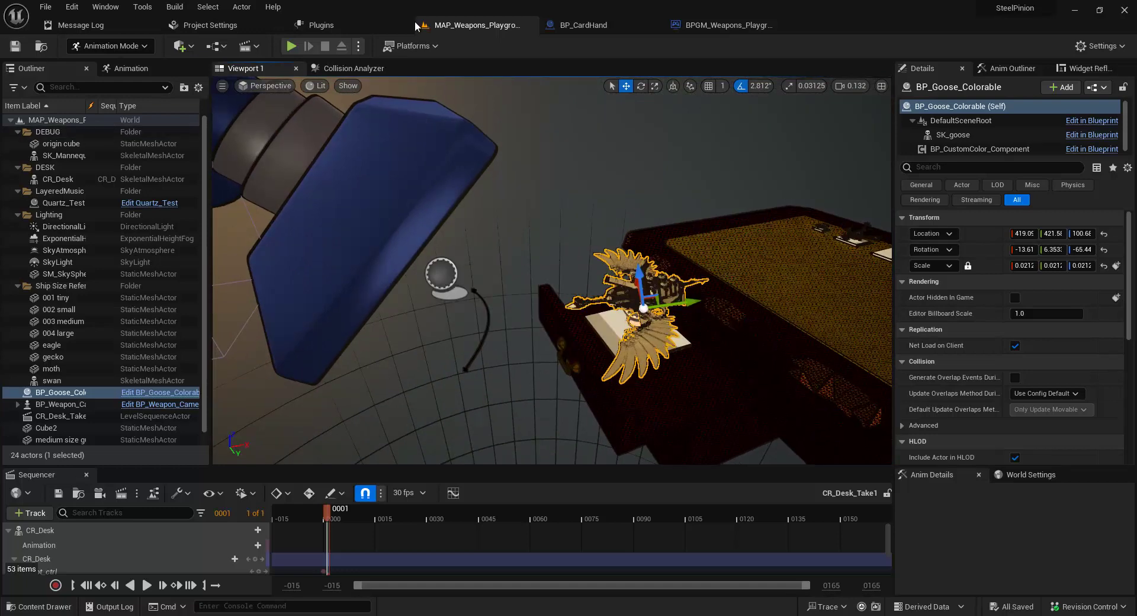
Step: Play the level in the viewport and move across the card hand to examine the goose and cards in game view
key("alt+p")
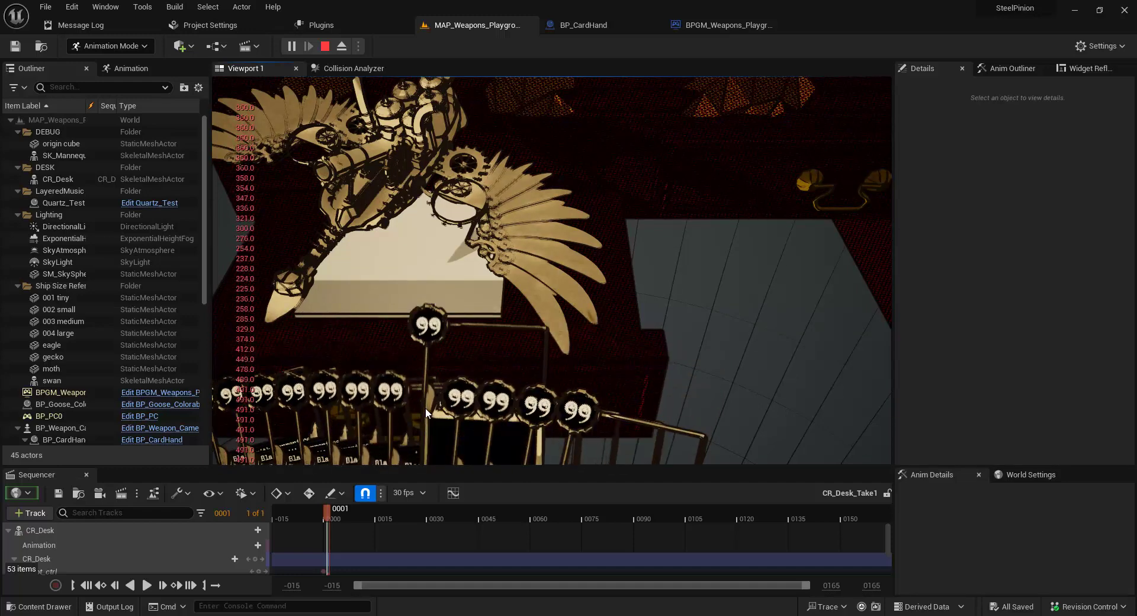
left_click_drag(415, 400, 523, 408)
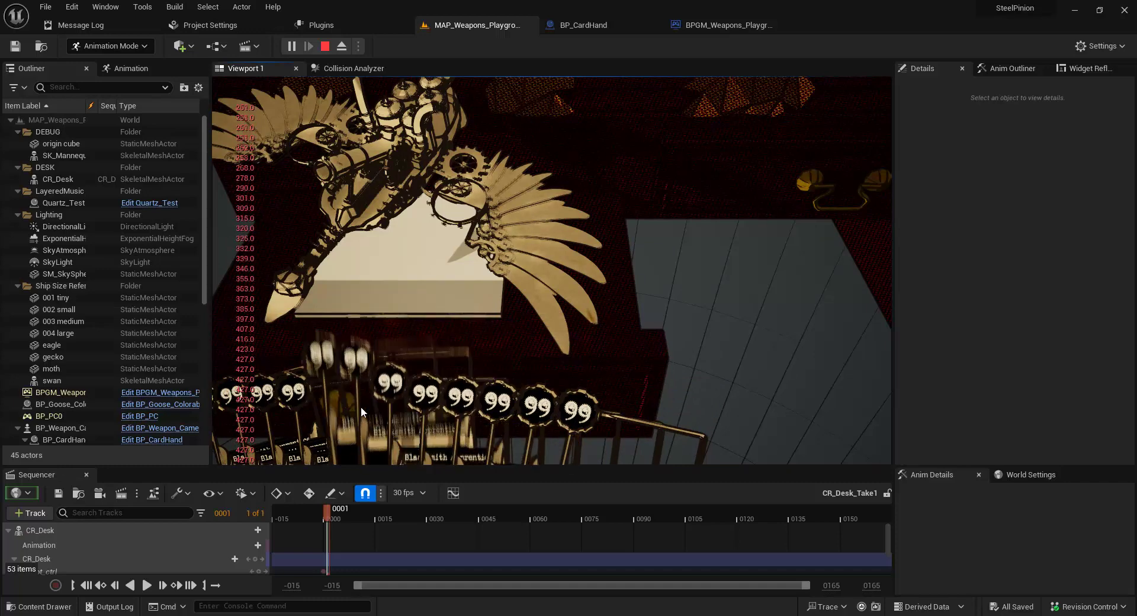
left_click_drag(361, 406, 694, 457)
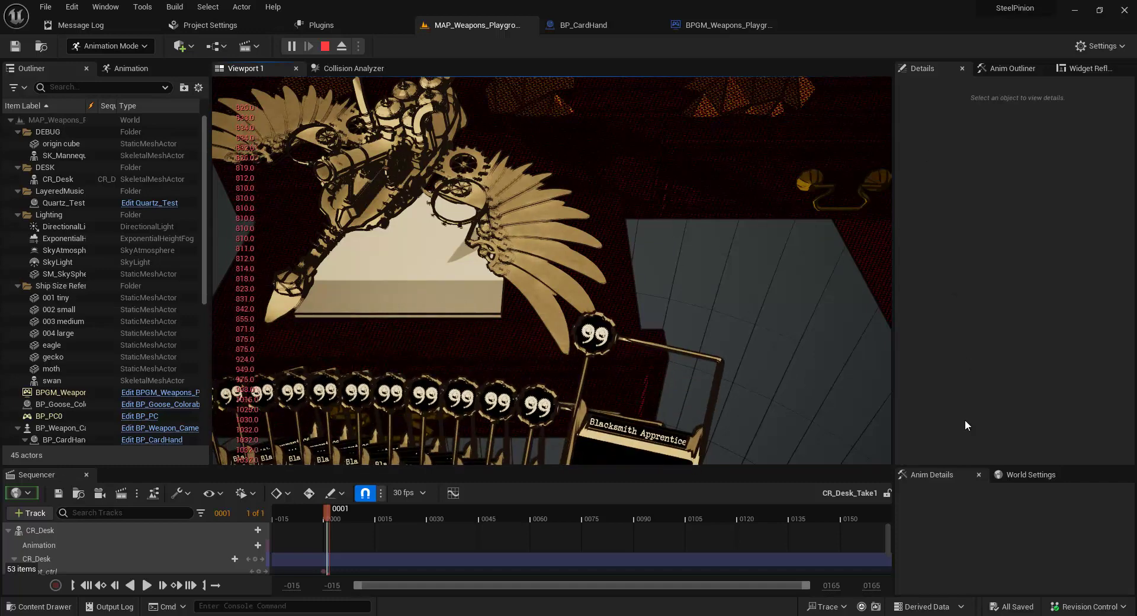
left_click_drag(718, 239, 663, 287)
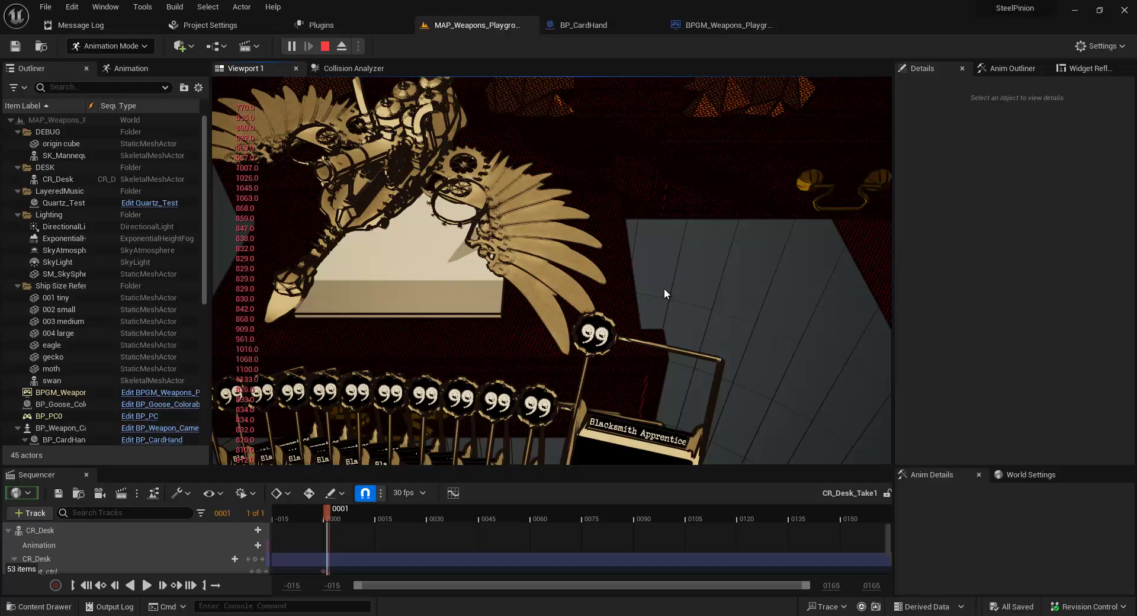